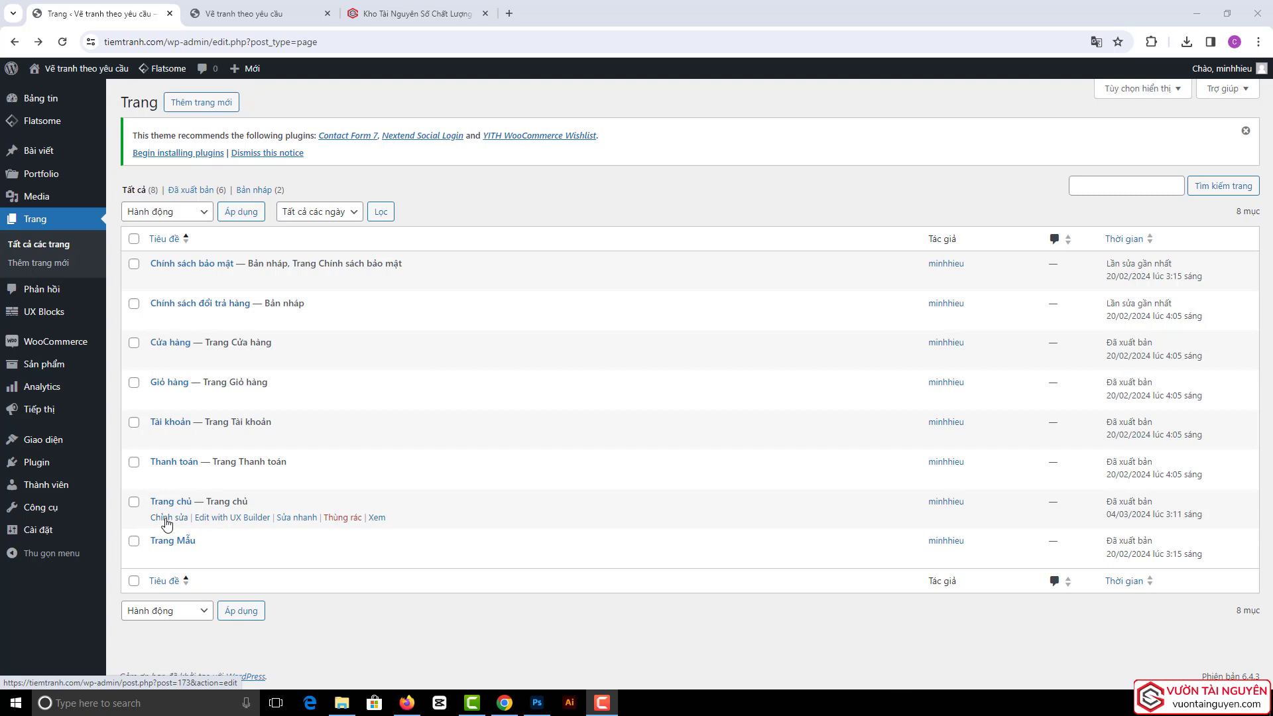
# - Open the "Trang chủ" page for editing and launch it in UX Builder
pyautogui.click(166, 522)
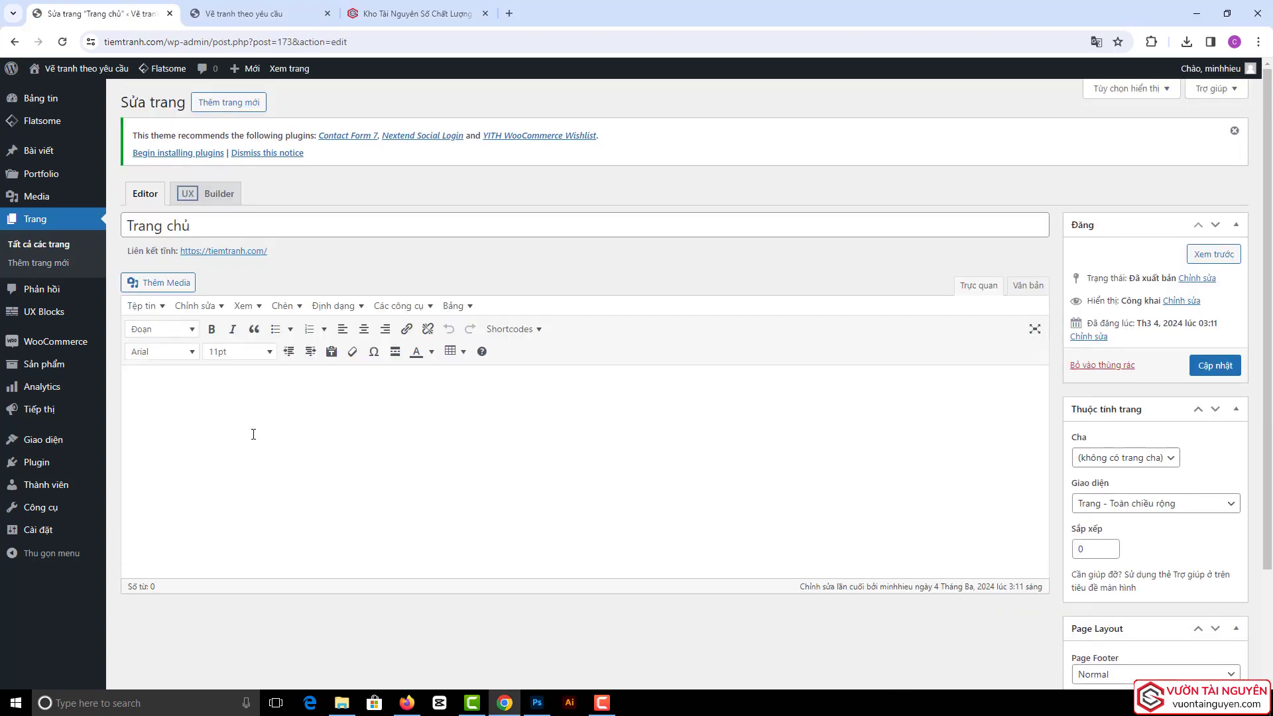
pyautogui.scroll(-2, 205, 417)
pyautogui.scroll(2, 199, 386)
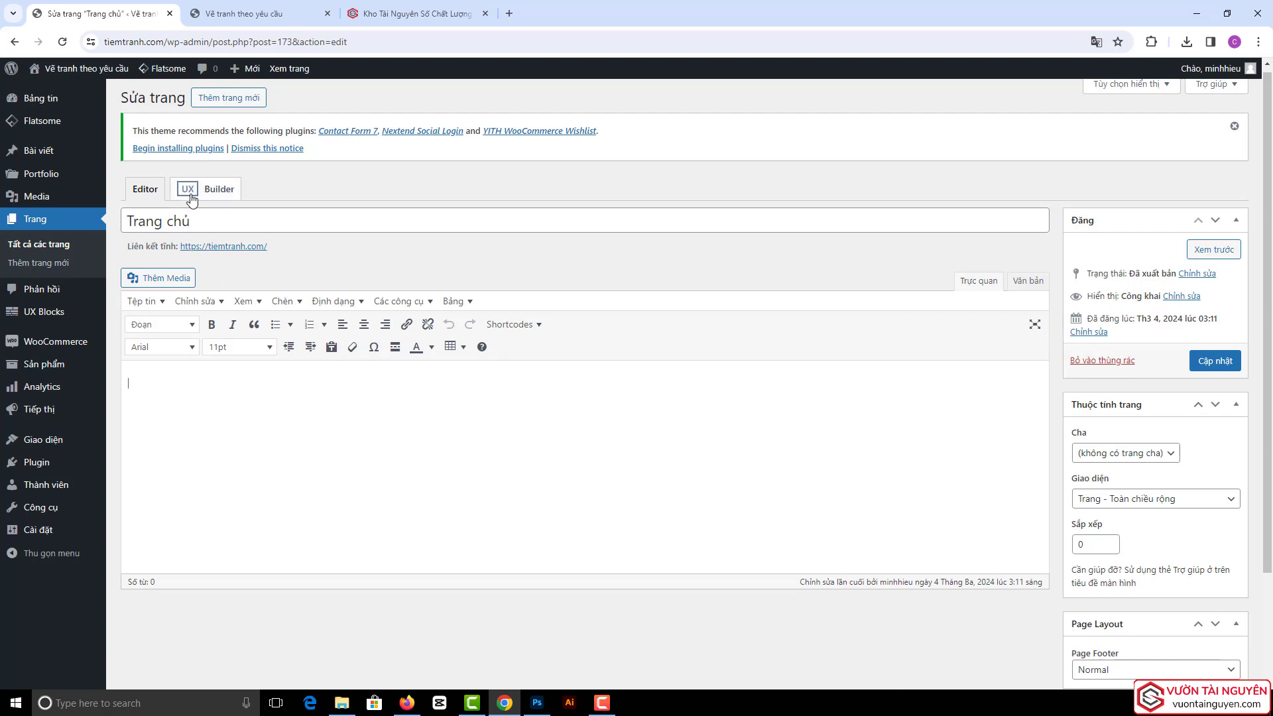
pyautogui.scroll(1, 213, 202)
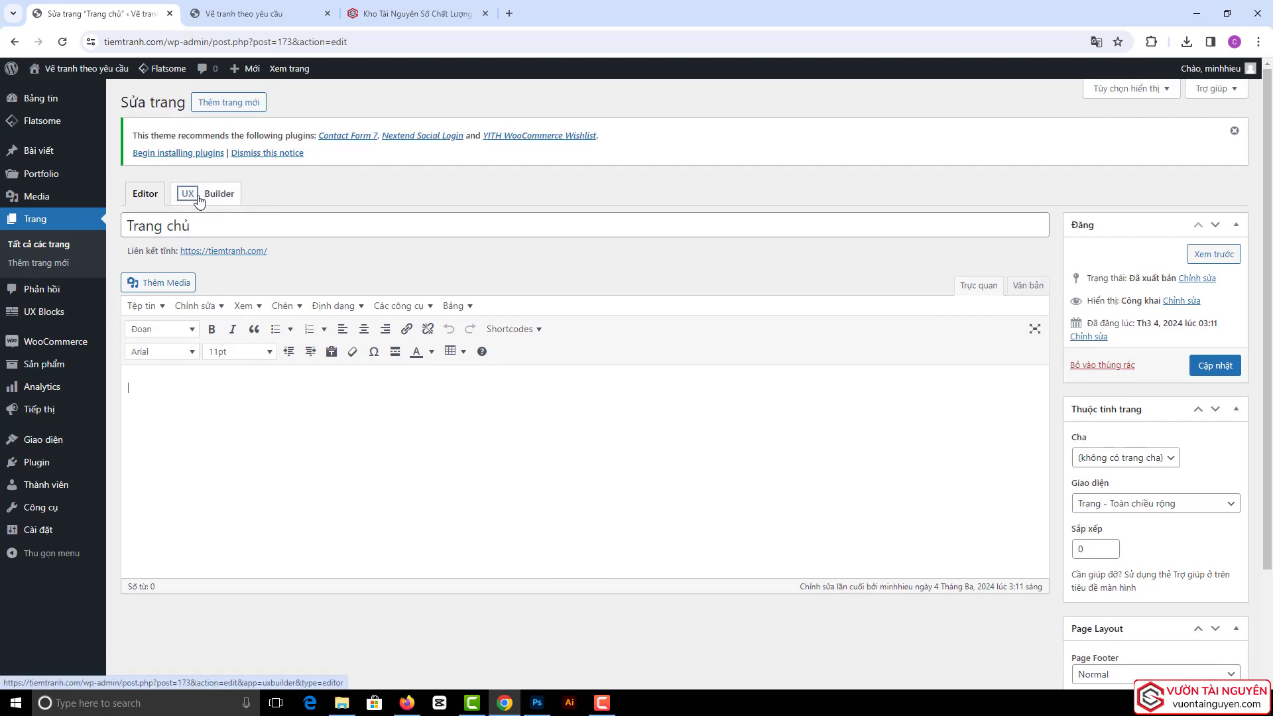
pyautogui.click(200, 197)
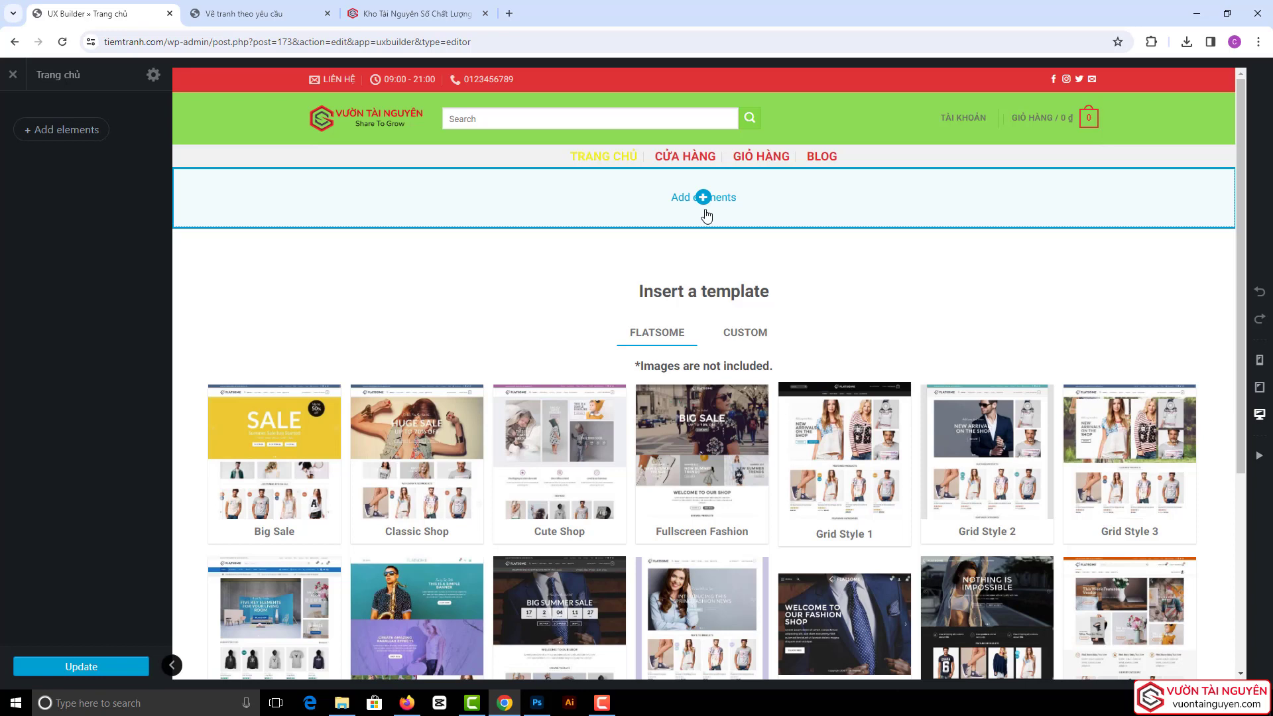
# - Look through the Flatsome template gallery and the custom templates available for the empty homepage
pyautogui.scroll(-4, 557, 441)
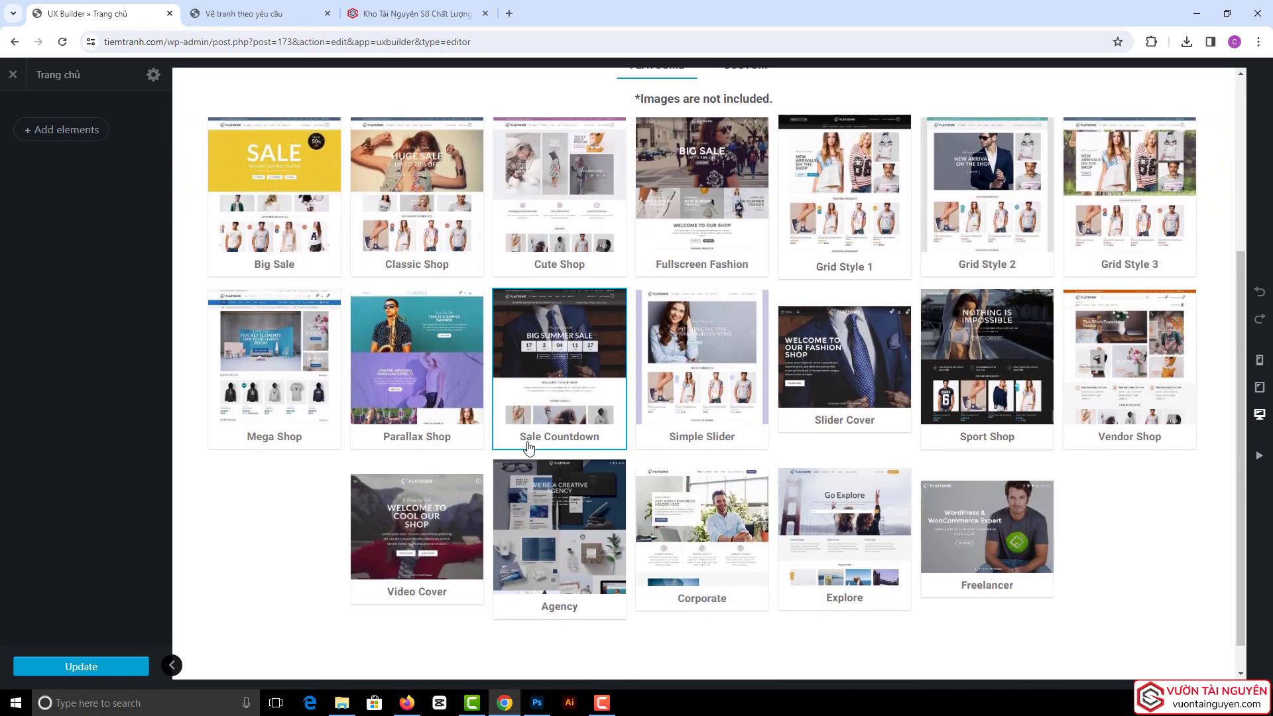
pyautogui.scroll(2, 549, 439)
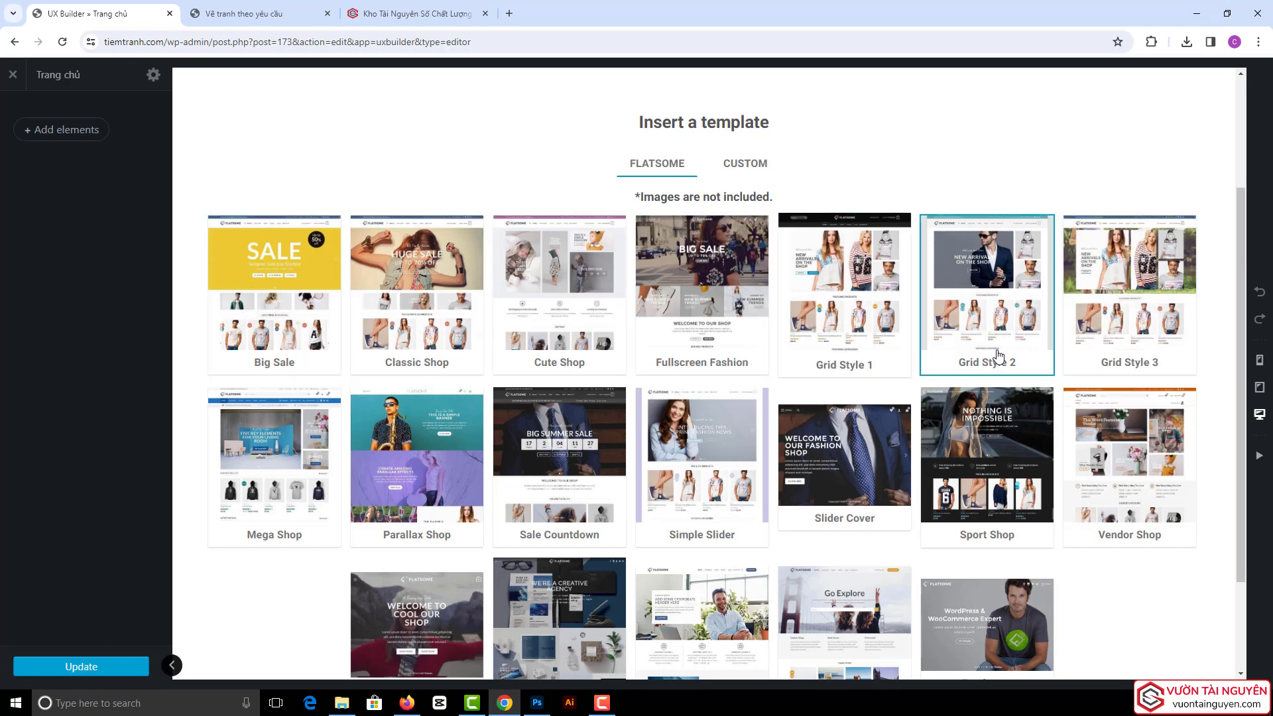
pyautogui.scroll(-2, 834, 350)
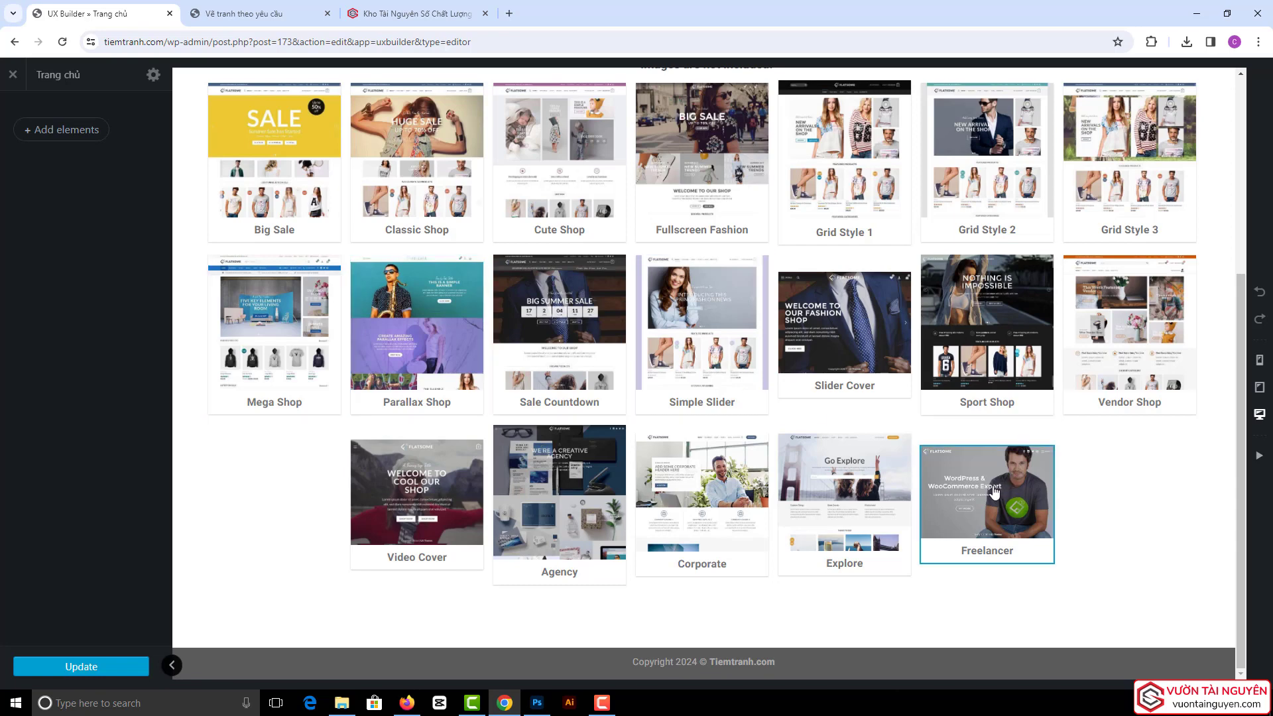
pyautogui.scroll(3, 994, 490)
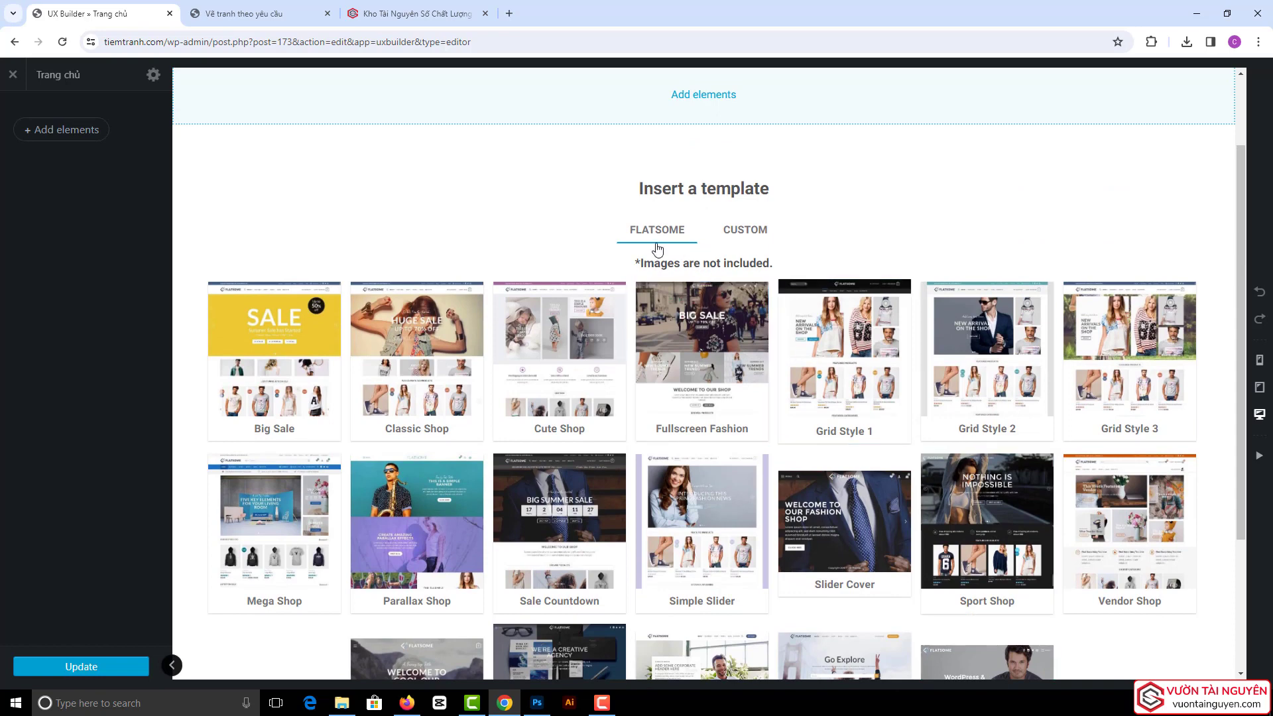
pyautogui.click(734, 233)
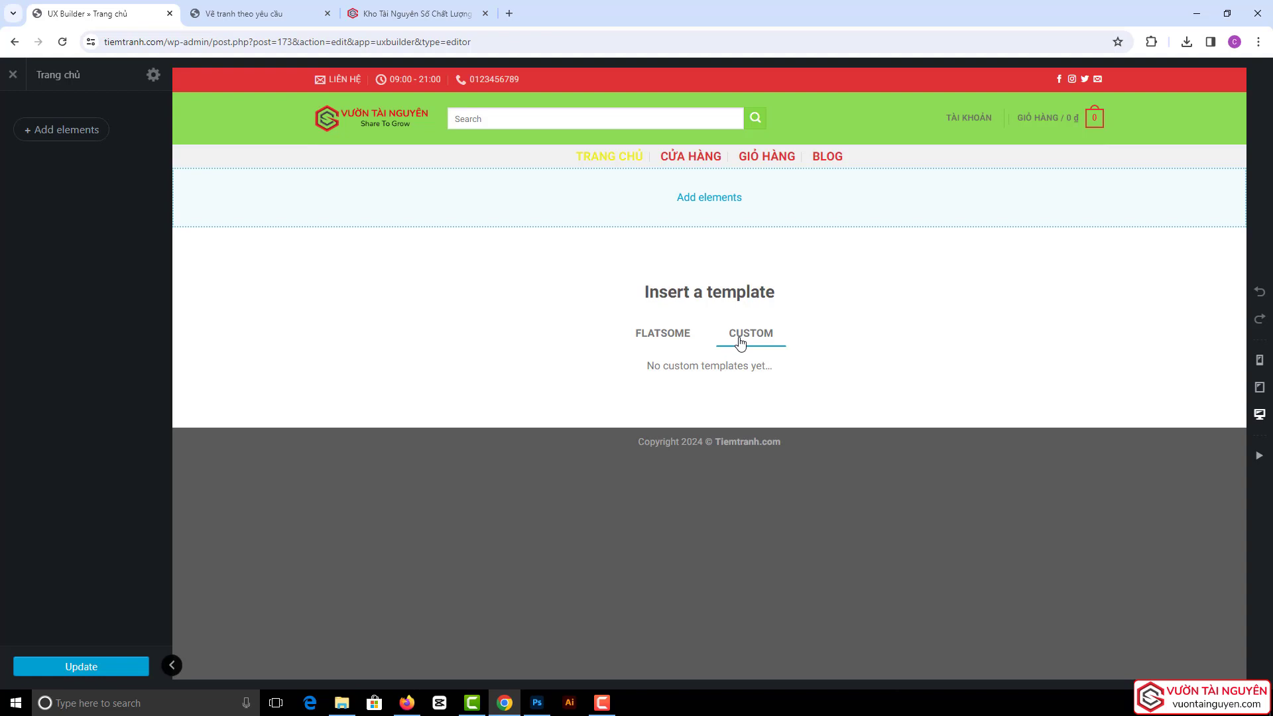
pyautogui.click(667, 336)
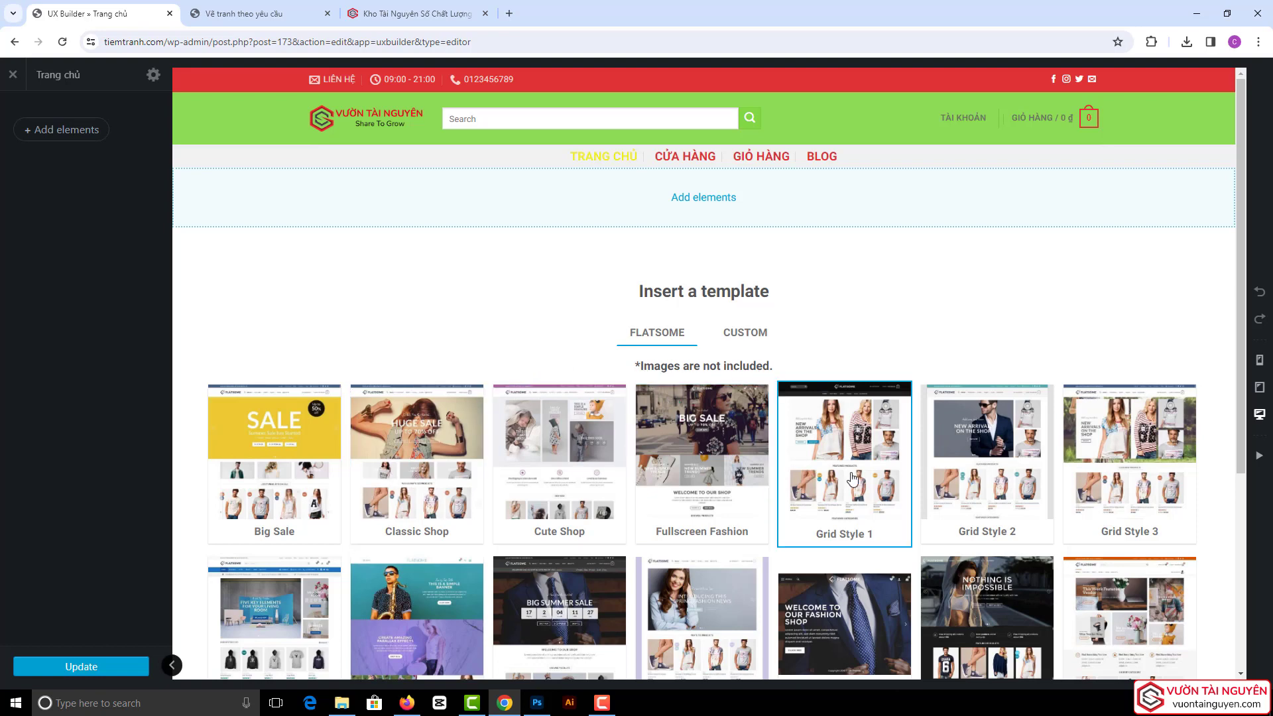
pyautogui.scroll(-2, 976, 493)
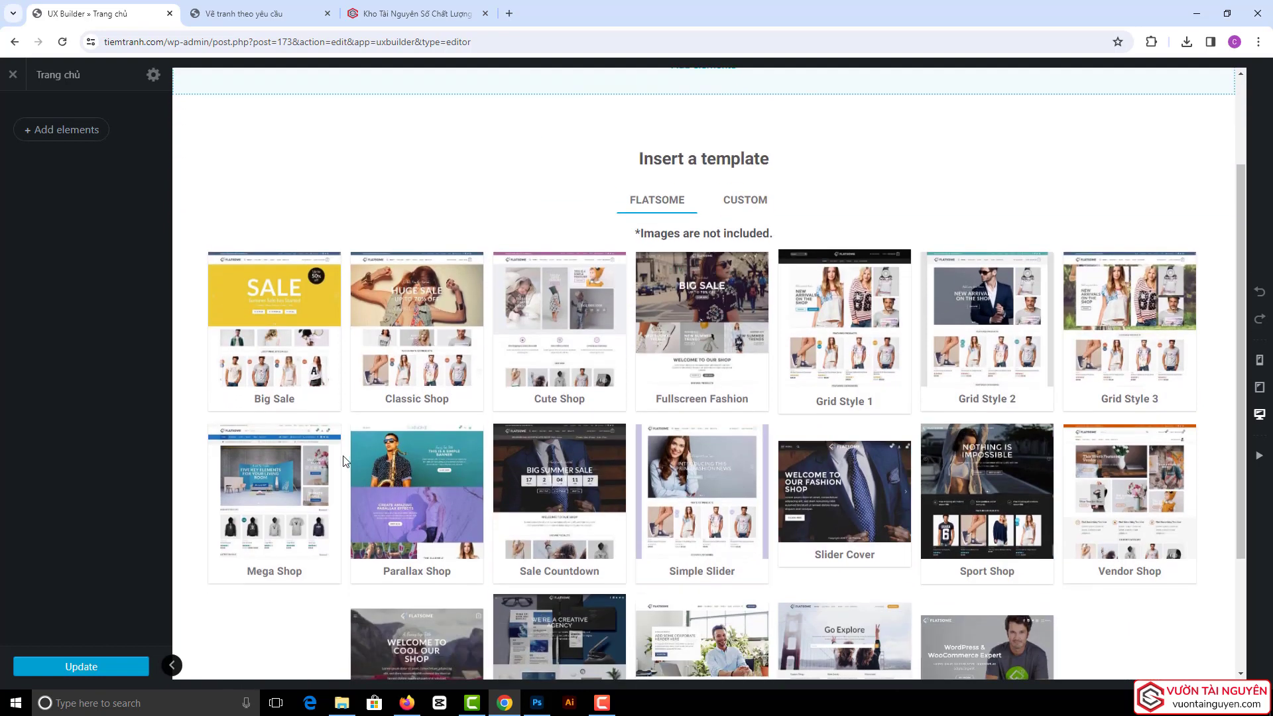
pyautogui.scroll(-2, 733, 471)
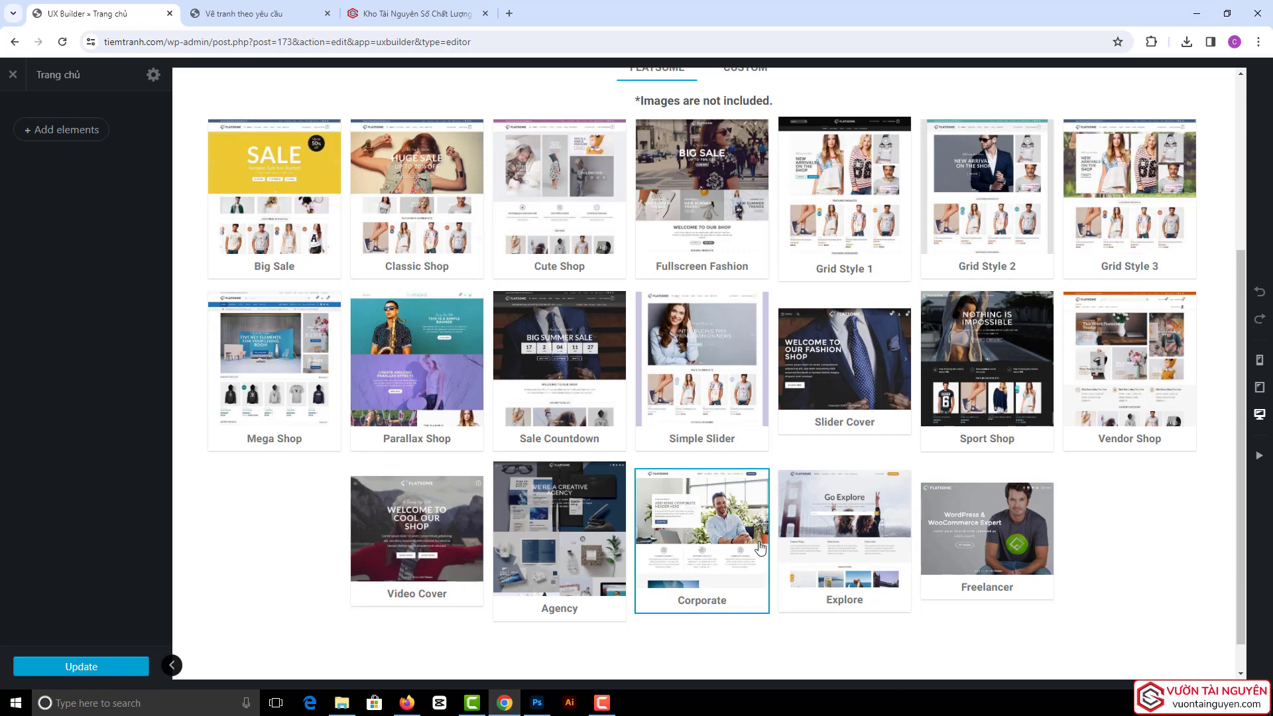
pyautogui.scroll(2, 262, 189)
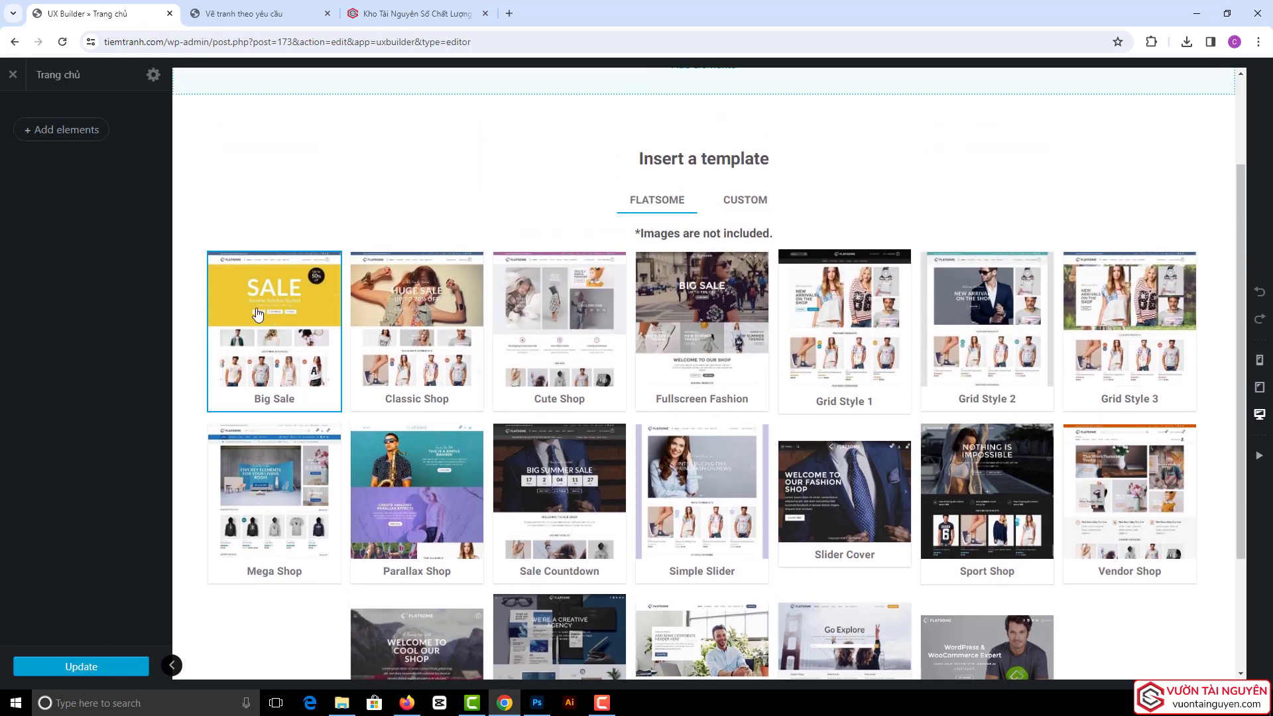
# - Insert the Big Sale template into the homepage and review its sections
pyautogui.click(266, 305)
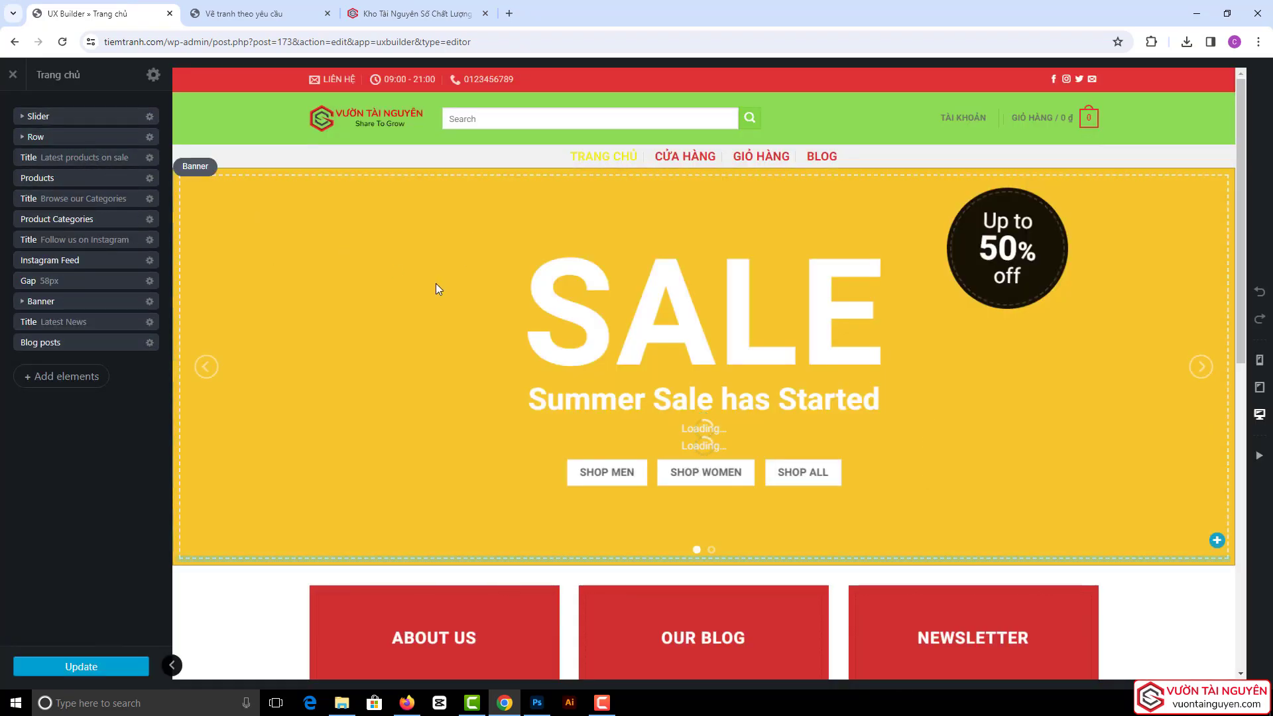
pyautogui.scroll(-5, 435, 284)
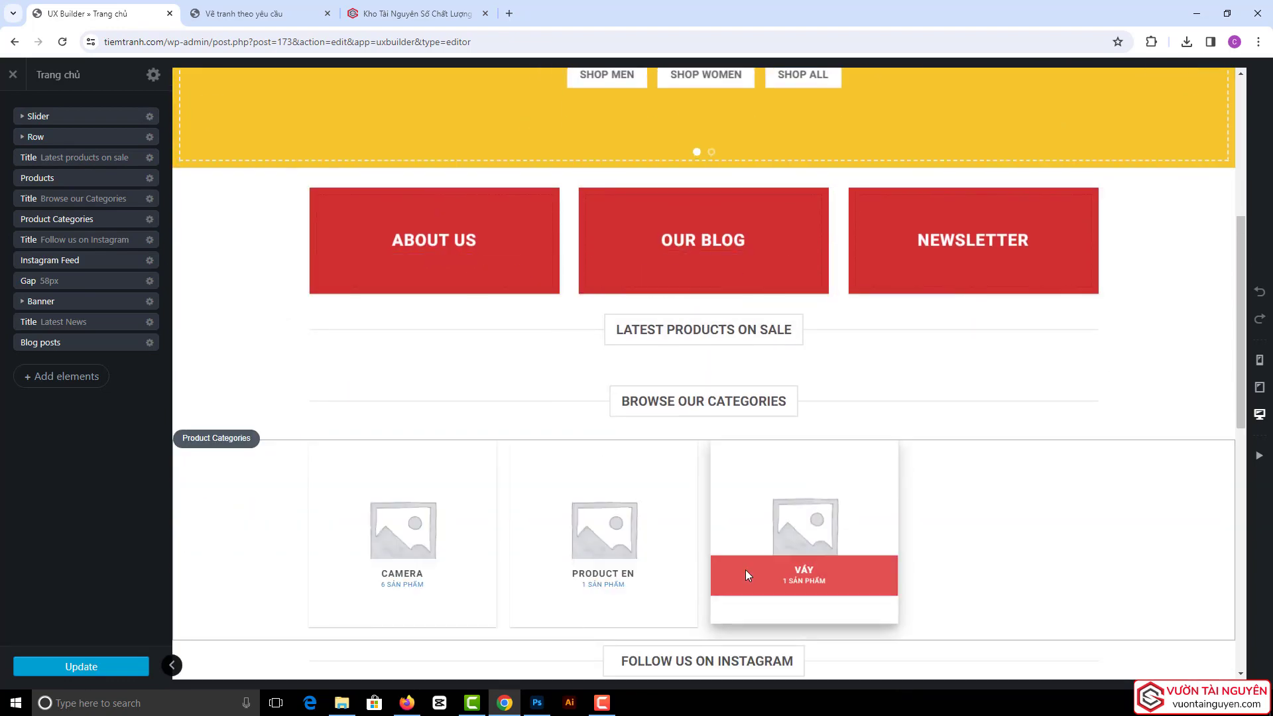
pyautogui.scroll(4, 657, 482)
pyautogui.scroll(-8, 657, 483)
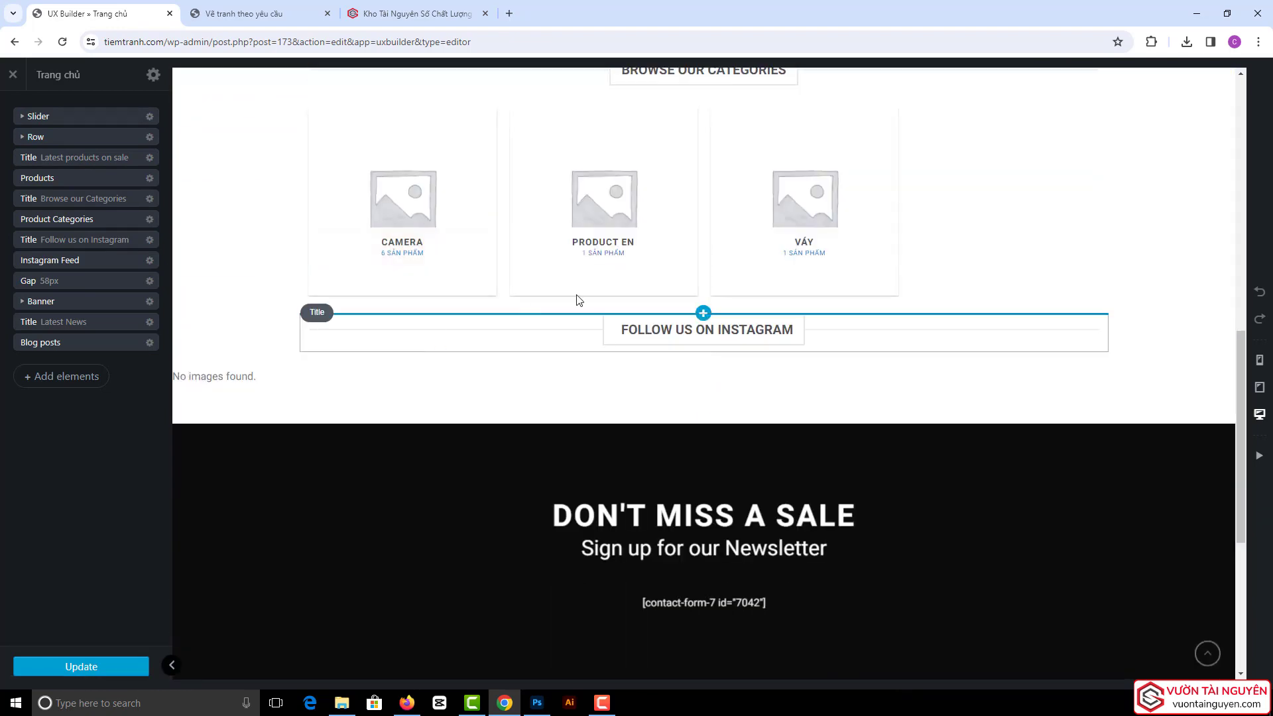
pyautogui.scroll(5, 647, 292)
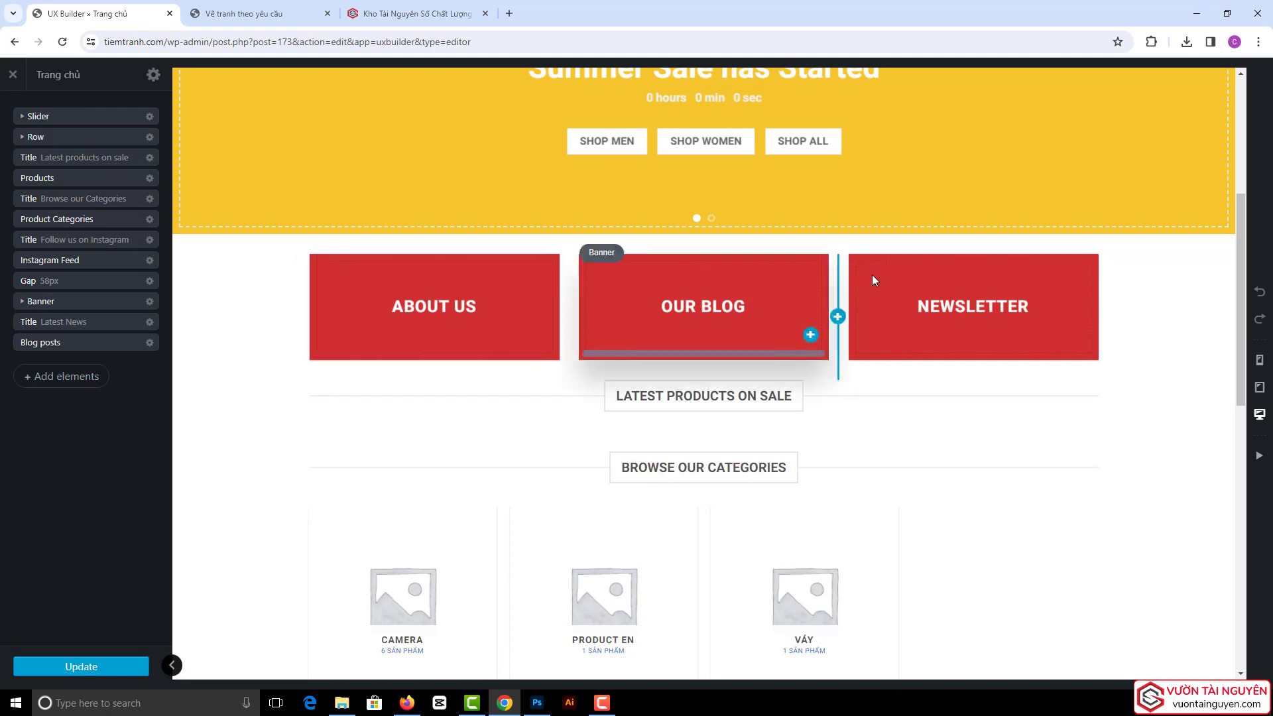
pyautogui.scroll(5, 920, 304)
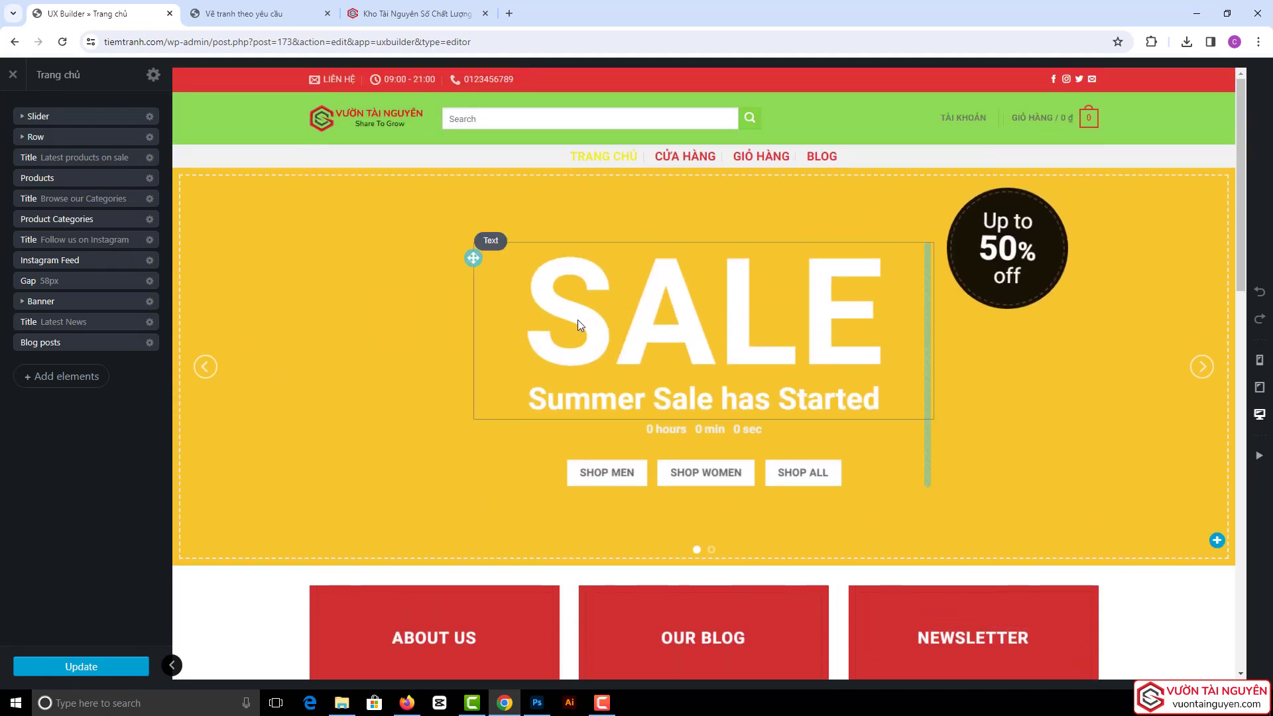
# - Replace the "SALE" heading in the slider banner with "KM" and return to the page's element list
pyautogui.doubleClick(587, 322)
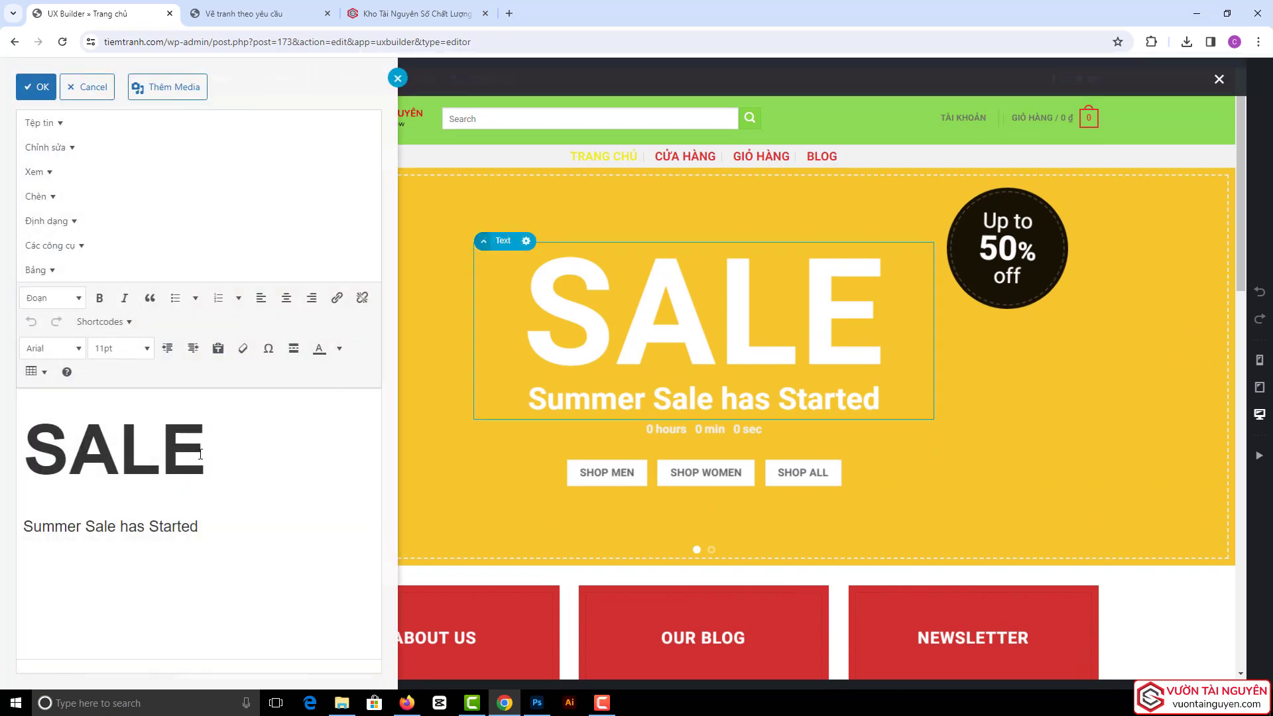
pyautogui.moveTo(207, 458); pyautogui.dragTo(23, 454)
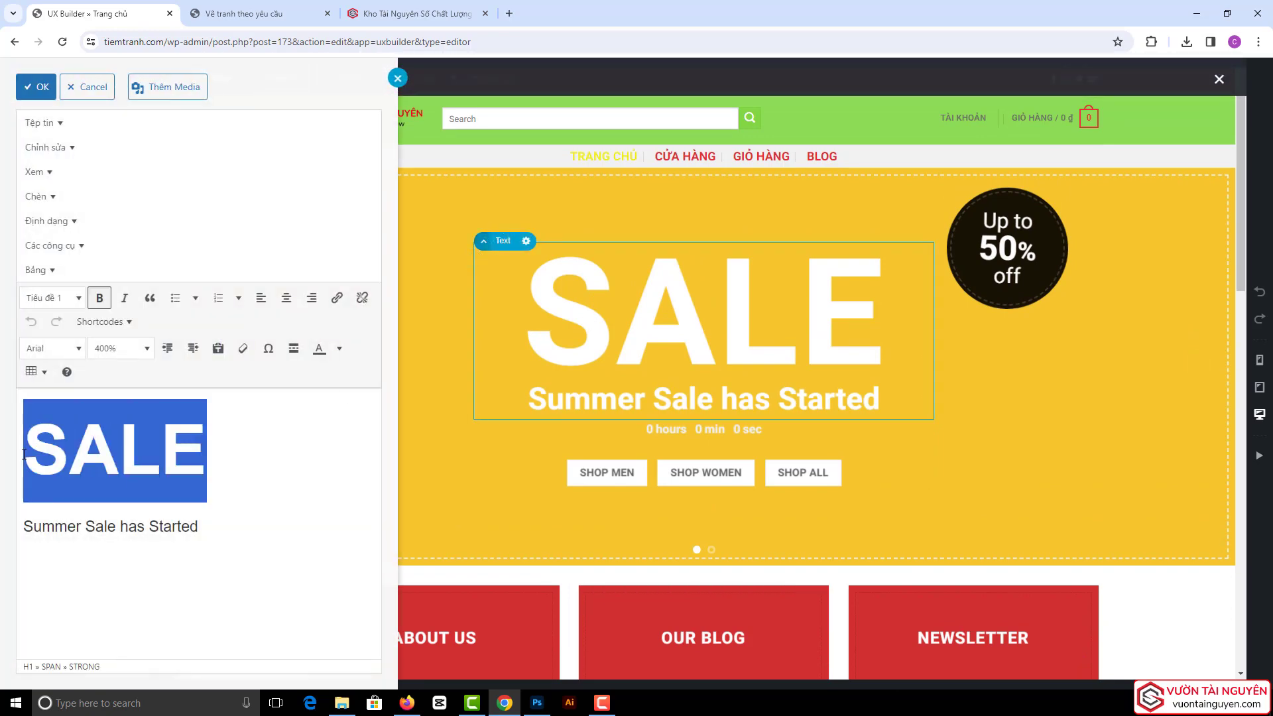
pyautogui.write('KM')
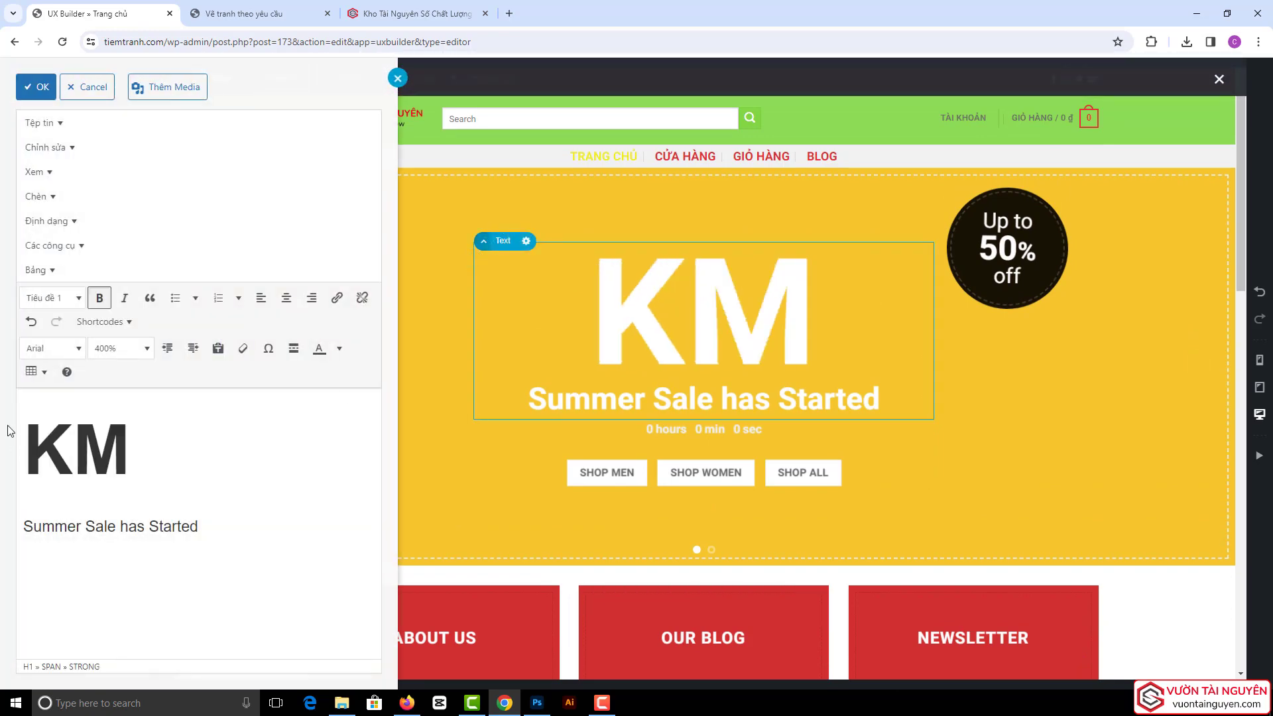
pyautogui.click(40, 86)
pyautogui.scroll(-5, 522, 348)
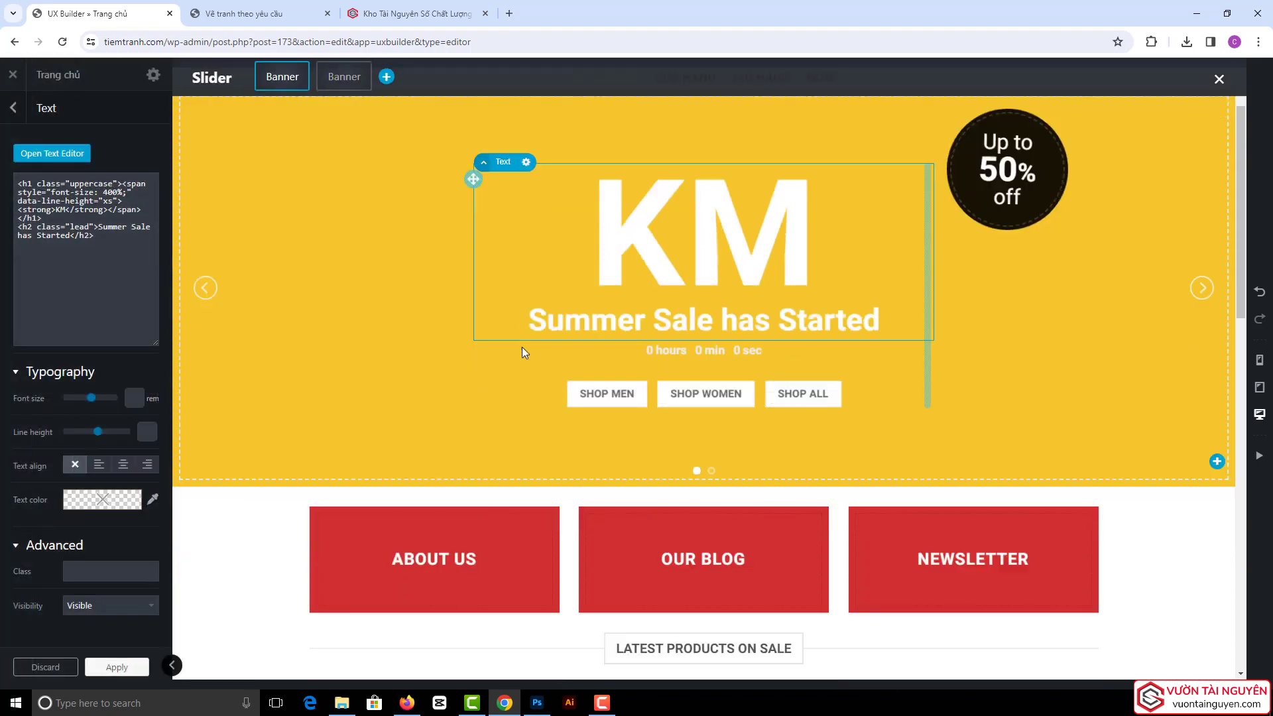
pyautogui.scroll(-4, 673, 393)
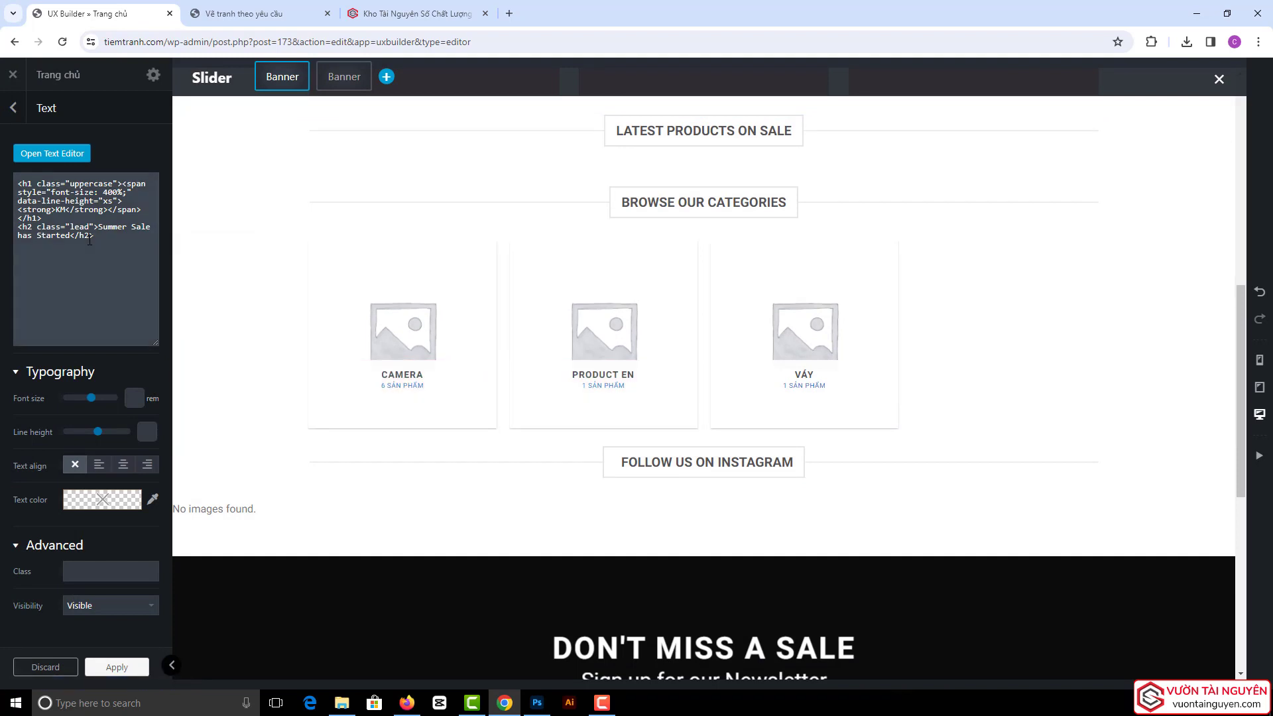
pyautogui.click(14, 107)
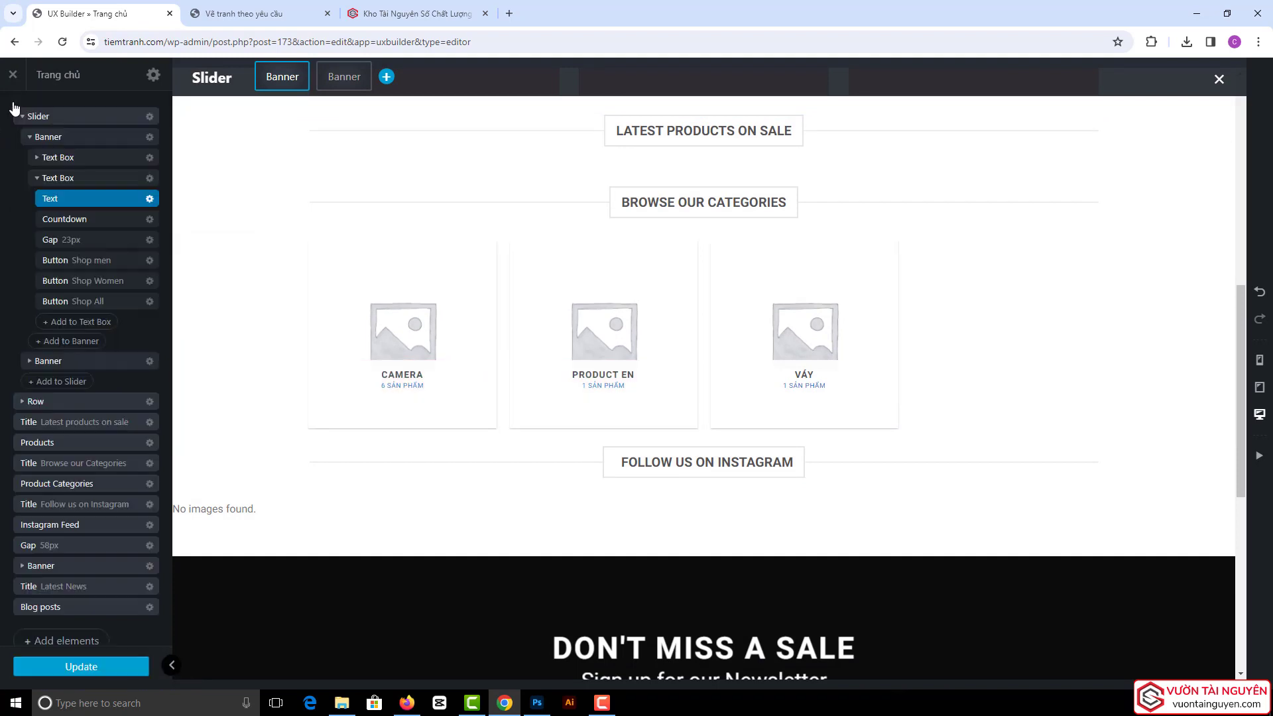
# - Delete the Slider, the Row and the "Latest products on sale" title from the homepage
pyautogui.click(150, 116)
pyautogui.click(126, 259)
pyautogui.click(150, 116)
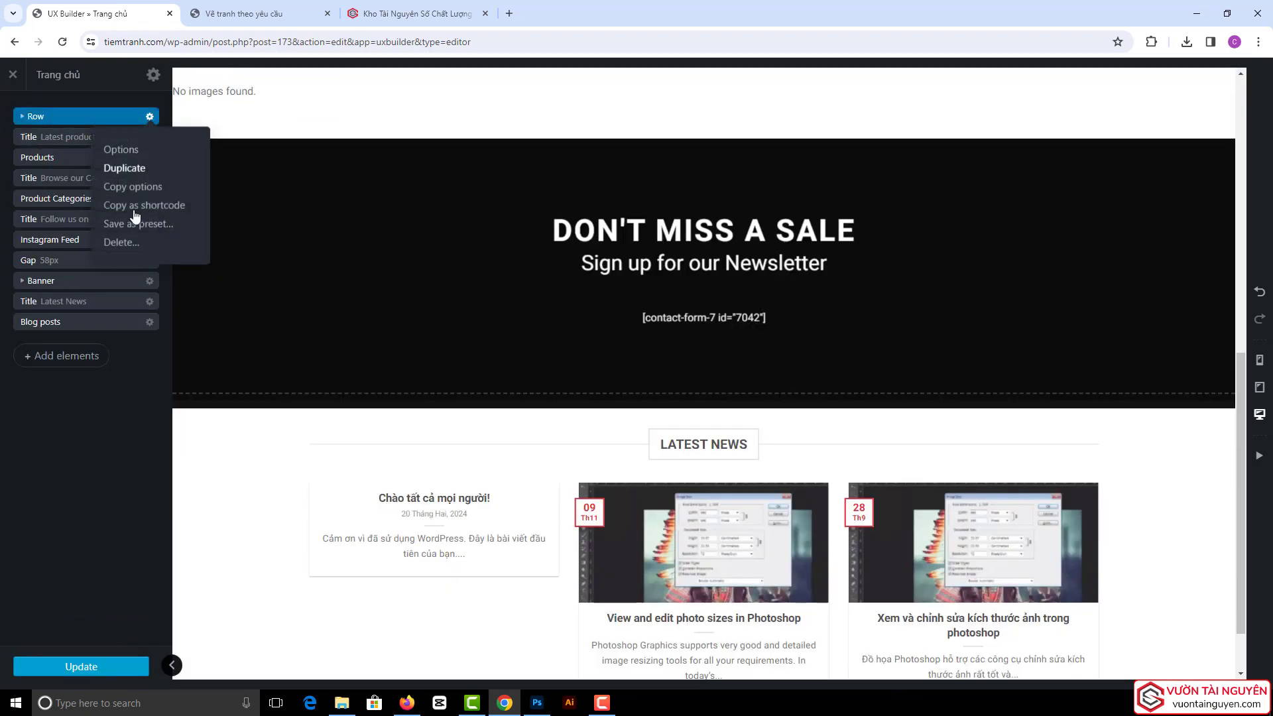
pyautogui.click(126, 257)
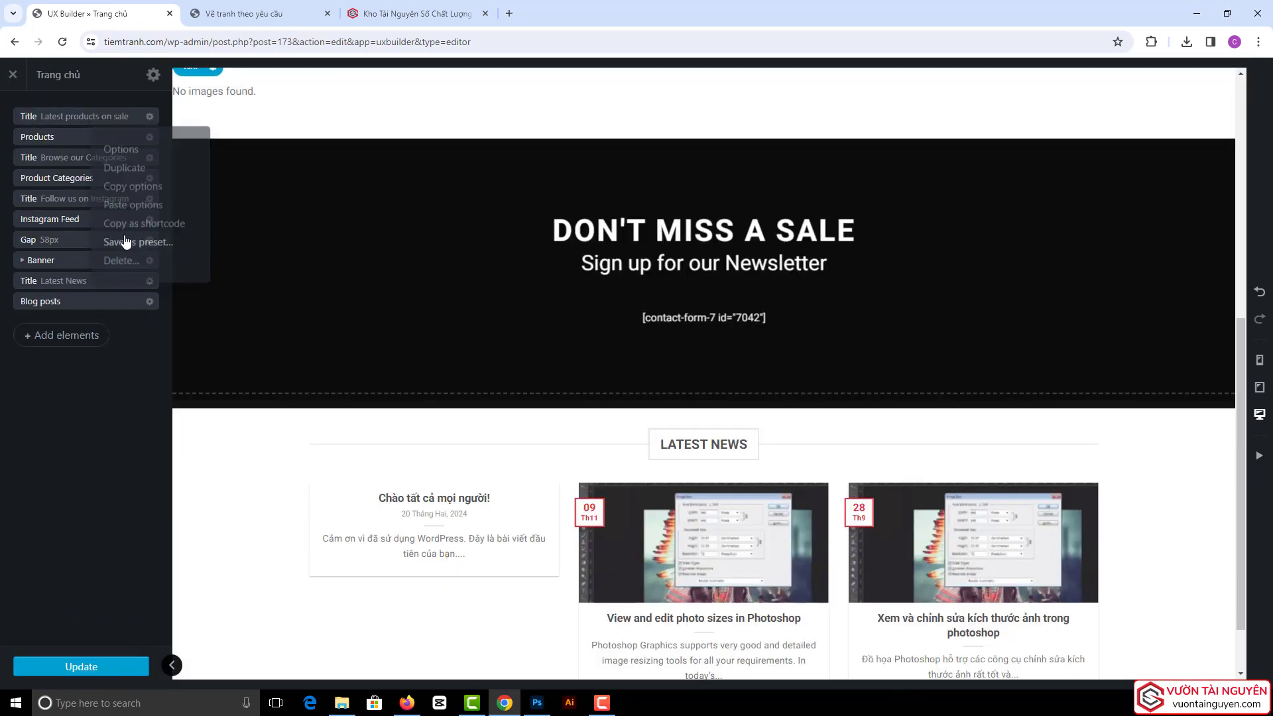
pyautogui.click(149, 116)
pyautogui.click(136, 244)
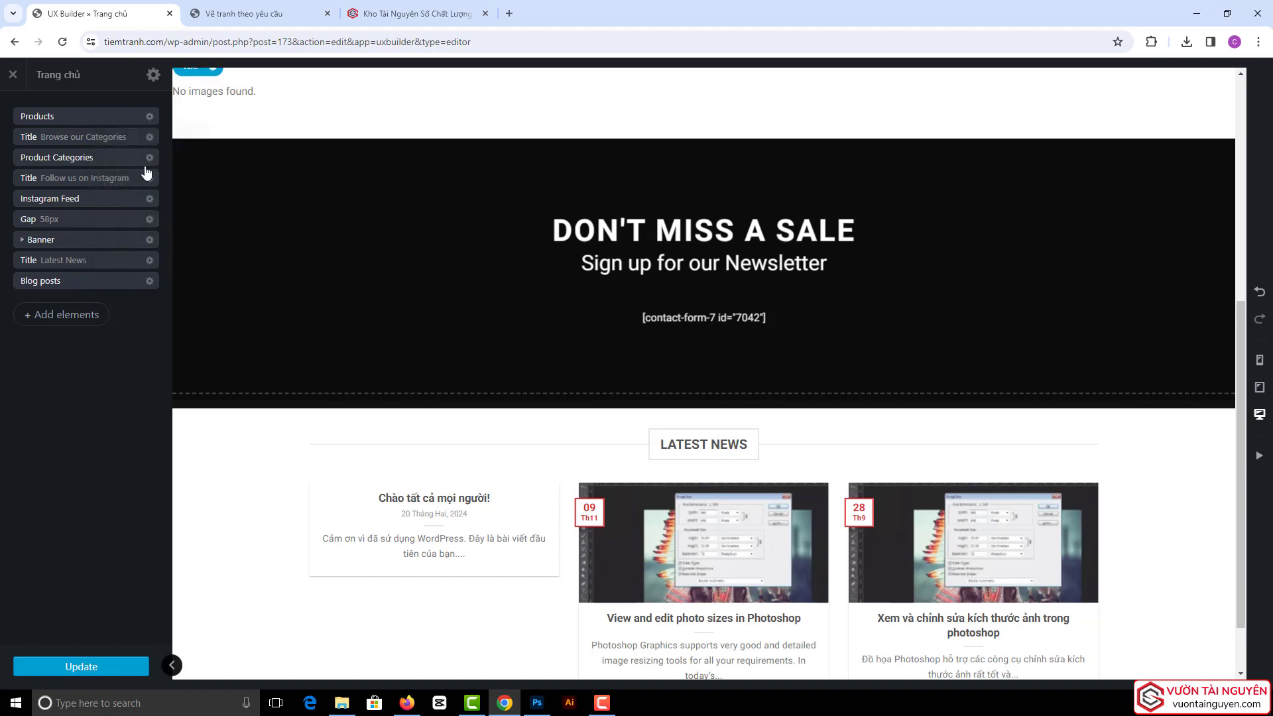
# - Delete the Products element, the "Browse our Categories" title and the Product Categories element
pyautogui.click(149, 116)
pyautogui.click(129, 245)
pyautogui.click(150, 117)
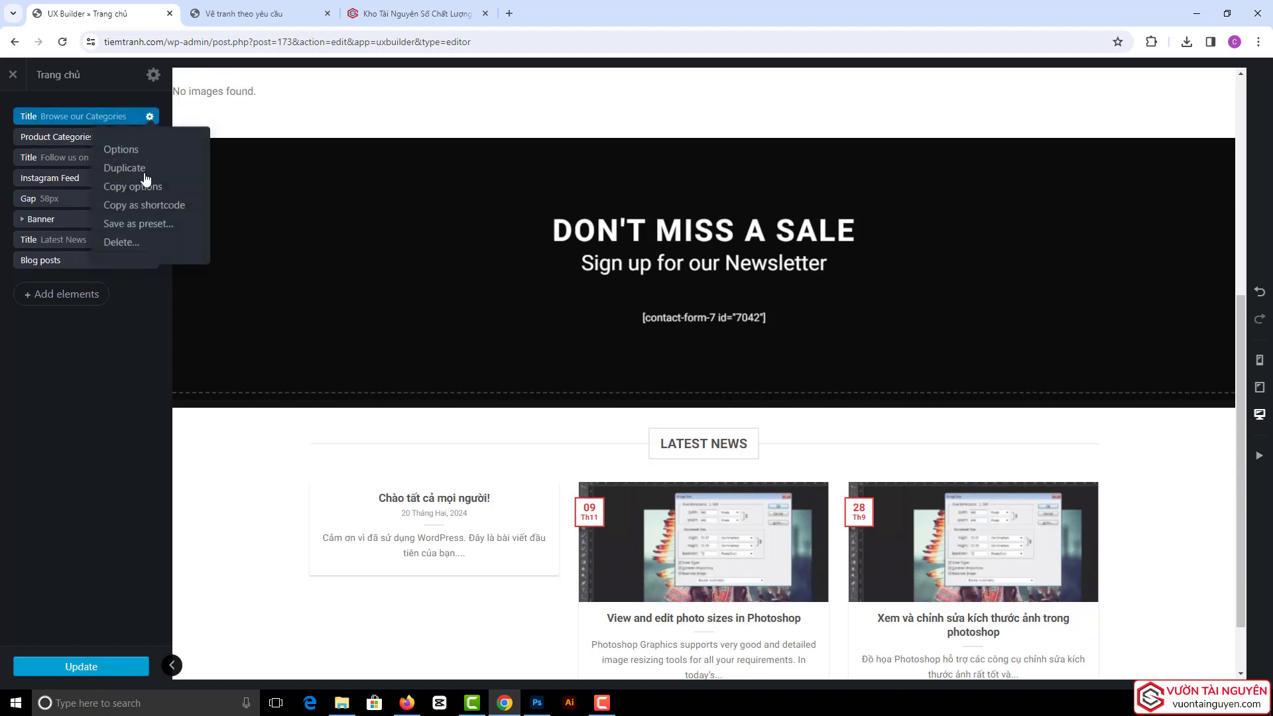
pyautogui.click(121, 242)
pyautogui.click(150, 116)
pyautogui.click(121, 242)
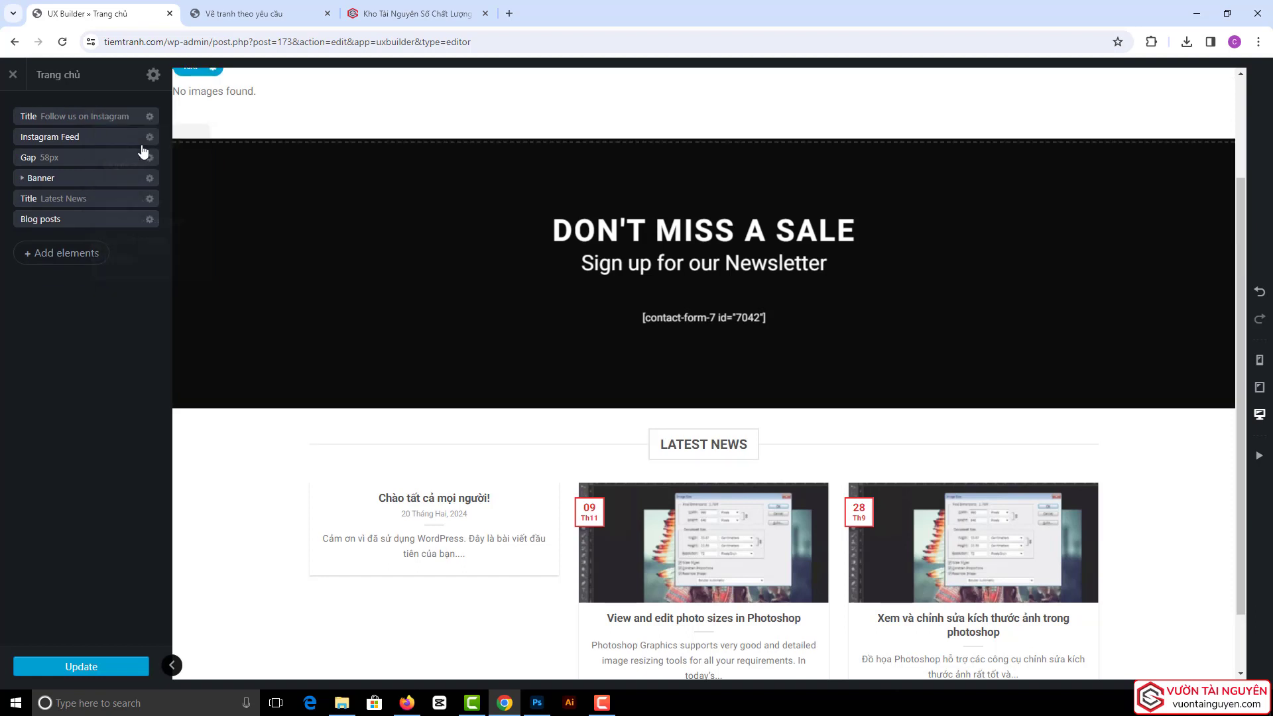
# - Delete the "Follow us on Instagram" title, the Instagram Feed and the Gap element
pyautogui.click(149, 116)
pyautogui.click(121, 242)
pyautogui.click(150, 116)
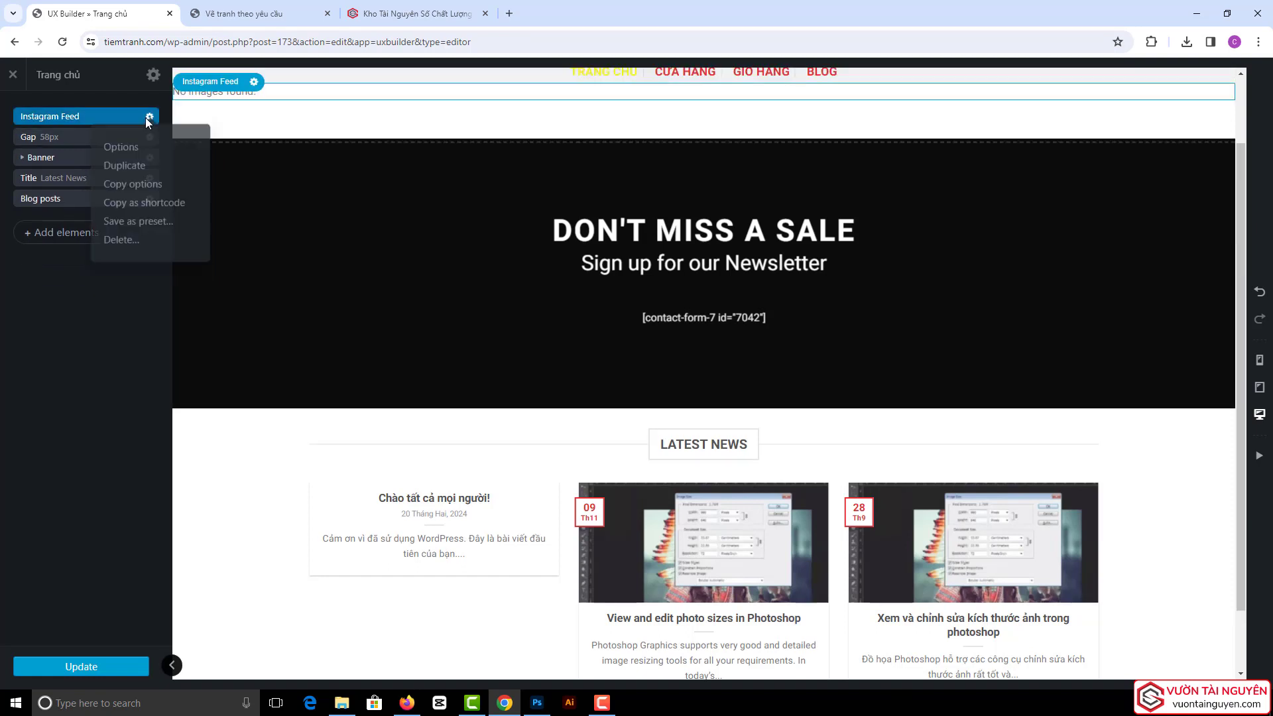
pyautogui.click(121, 242)
pyautogui.click(150, 116)
pyautogui.click(121, 242)
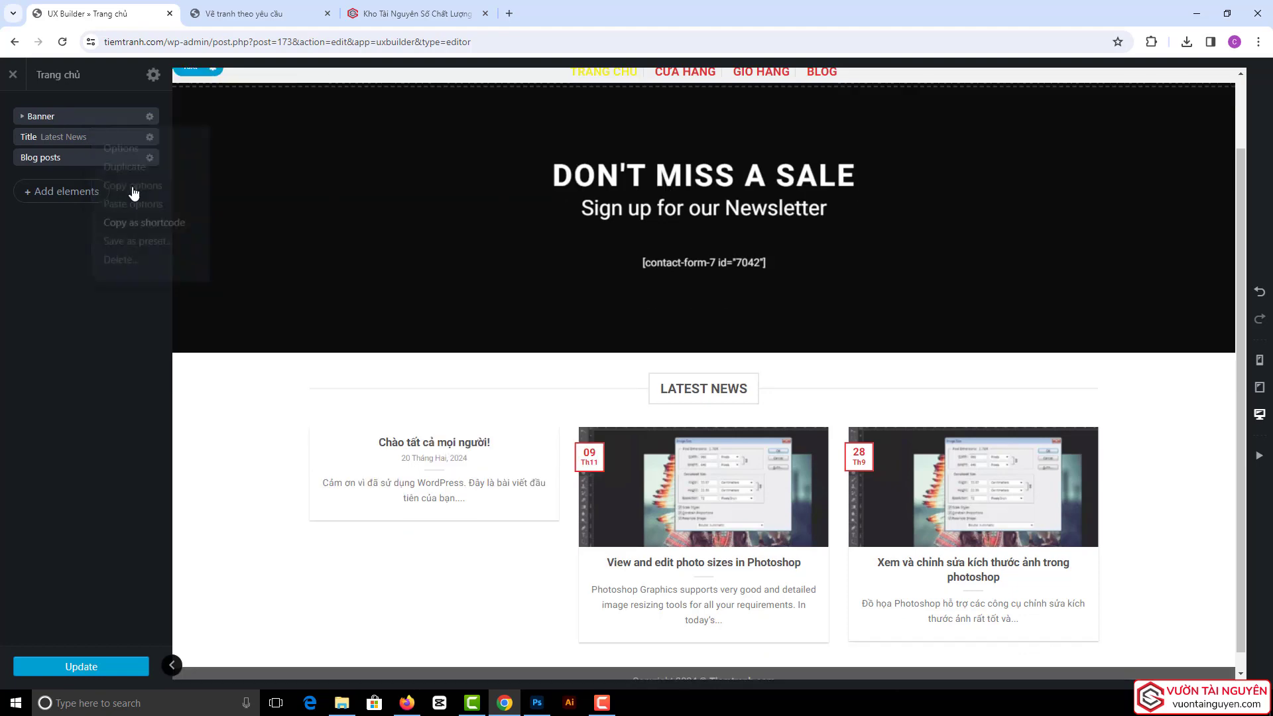
# - Delete the remaining Banner, "Latest News" title and Blog posts elements to empty the page
pyautogui.click(150, 116)
pyautogui.click(121, 242)
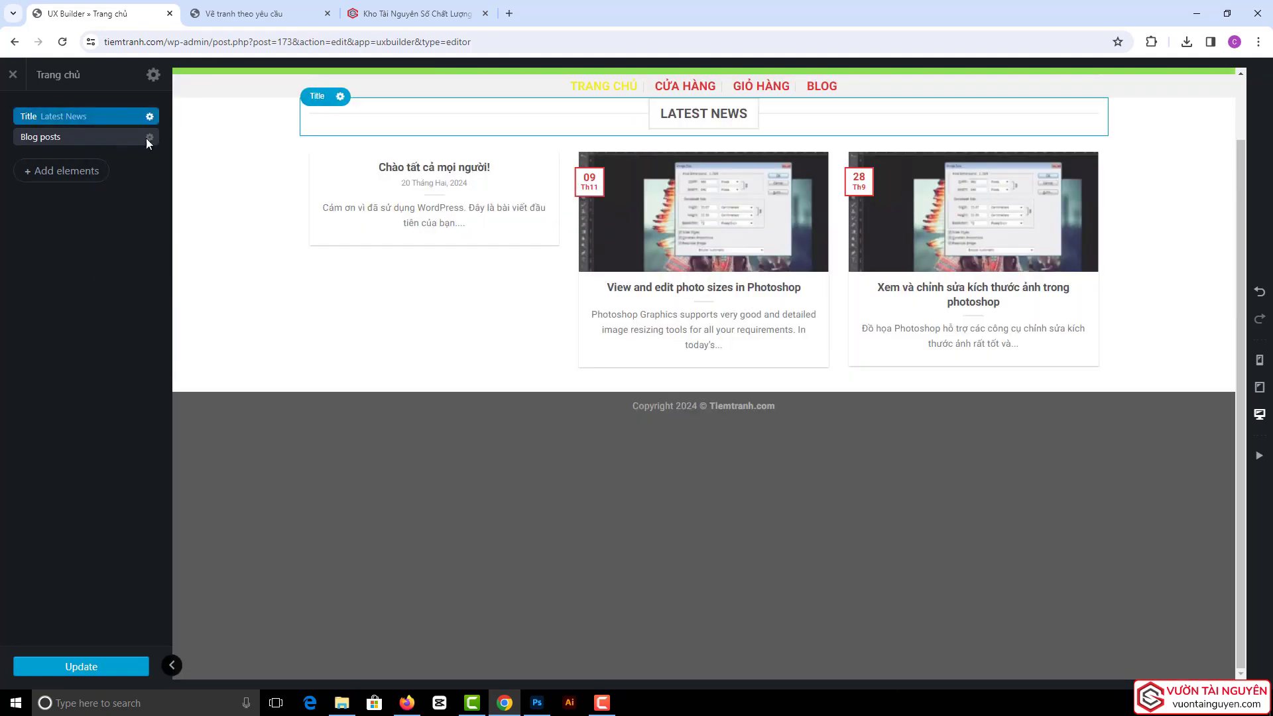
pyautogui.click(150, 116)
pyautogui.click(121, 242)
pyautogui.click(149, 116)
pyautogui.click(121, 242)
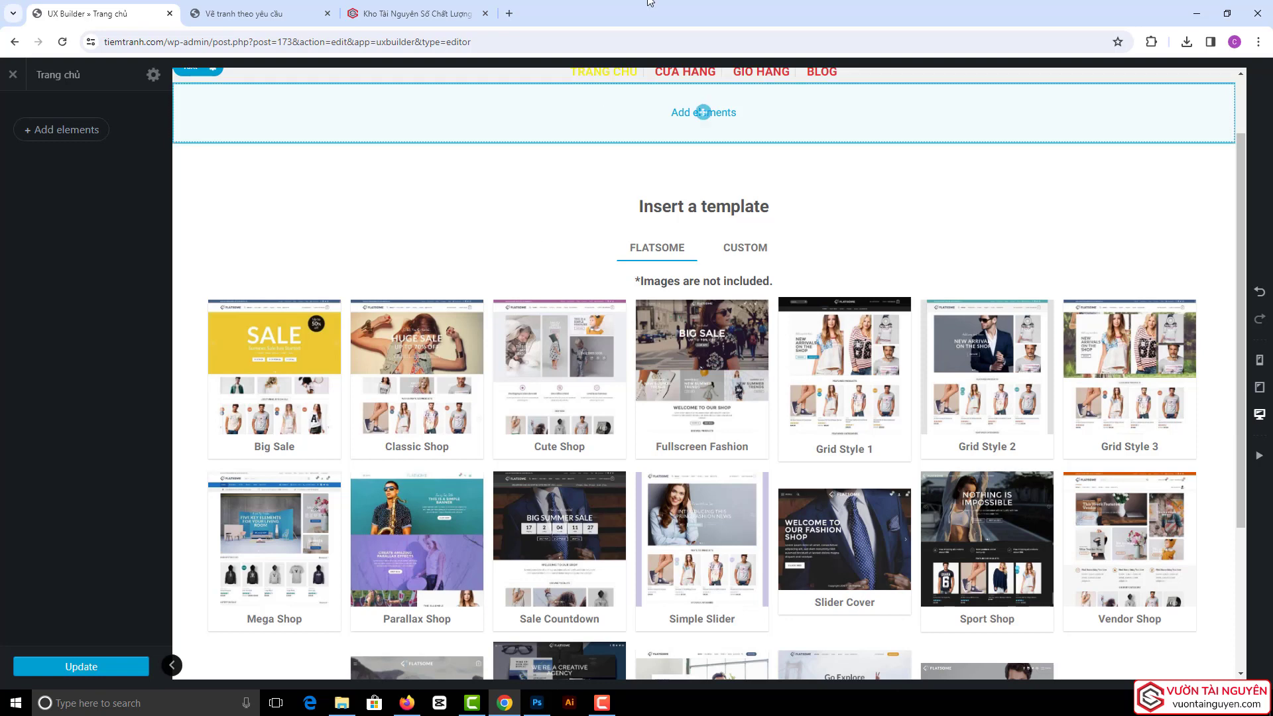
# - Switch to the vuontainguyen.com site and examine the top of its homepage as a layout reference
pyautogui.click(425, 13)
pyautogui.scroll(-1, 474, 369)
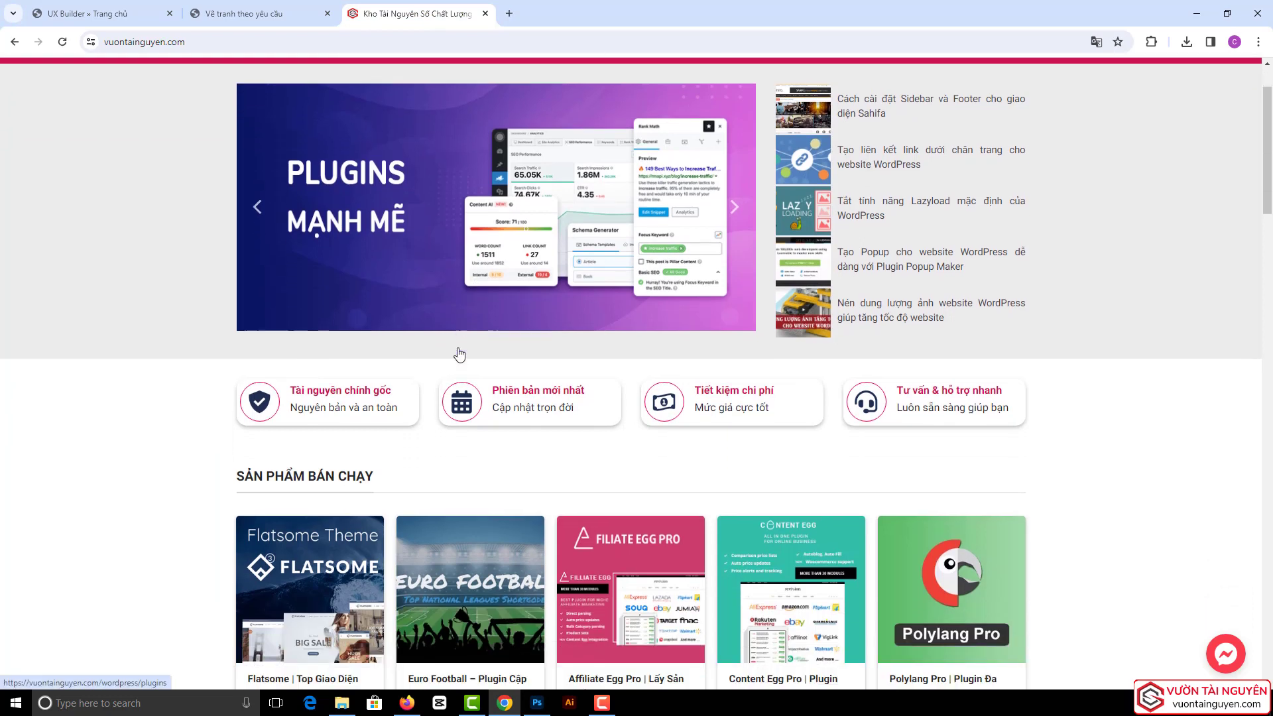
pyautogui.scroll(2, 457, 355)
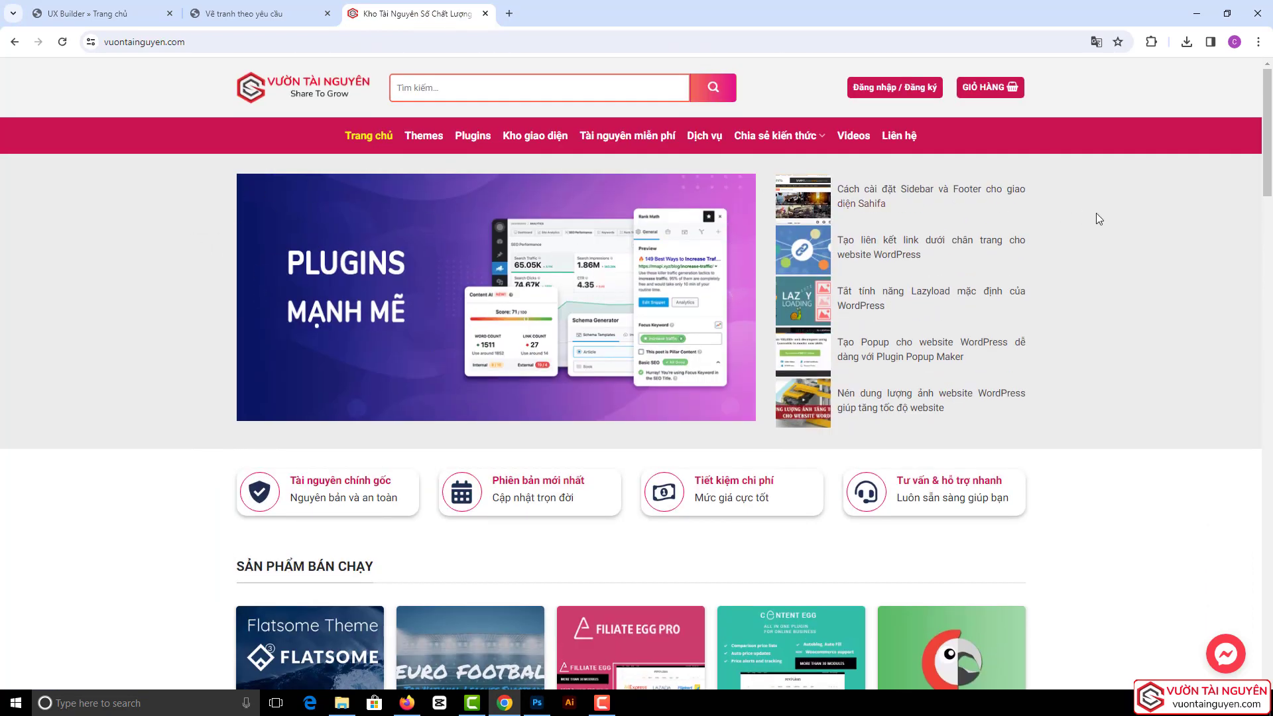
# - Page through the banner slides on the vuontainguyen.com homepage and open duhocapex.edu.vn in a separate browser tab
pyautogui.click(257, 299)
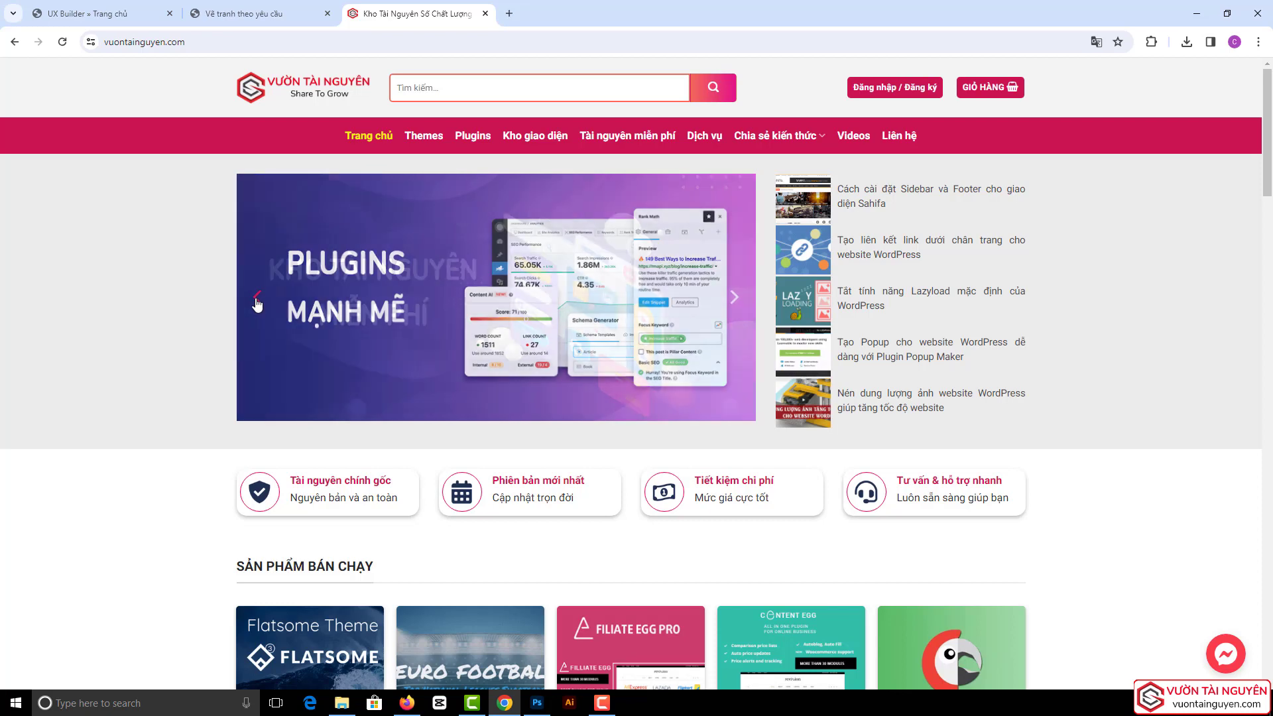
pyautogui.click(257, 300)
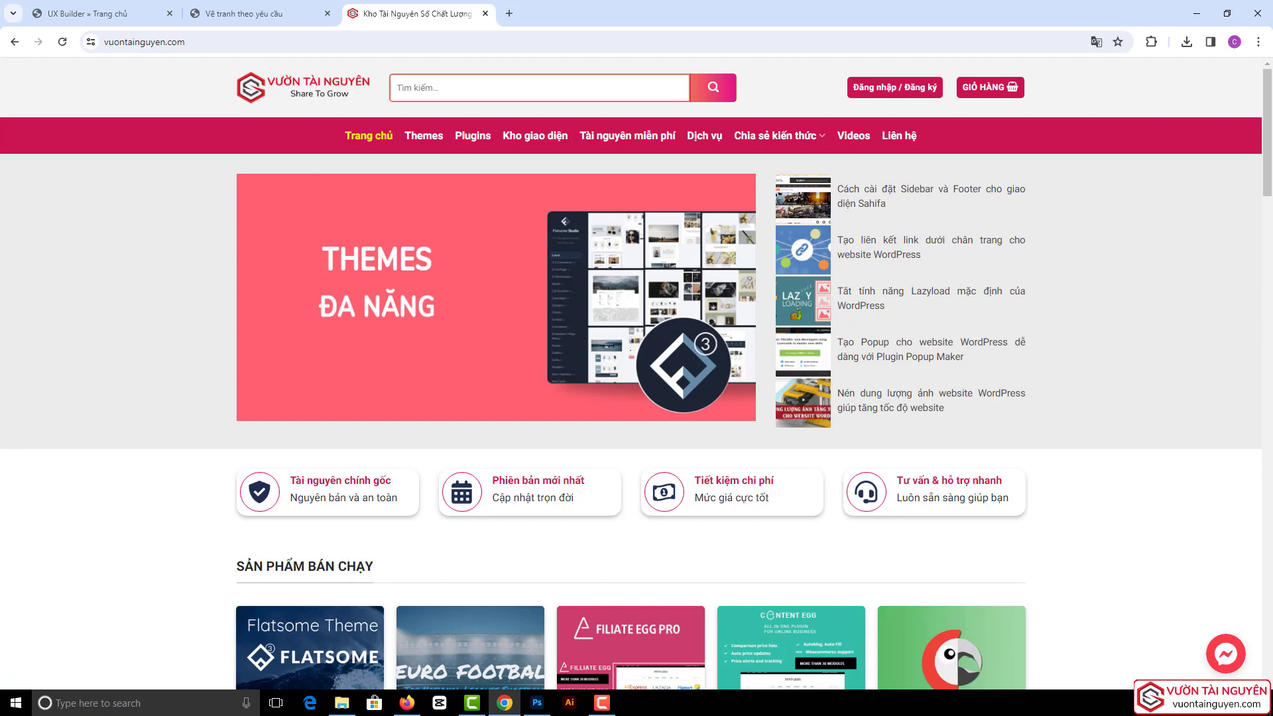
pyautogui.click(509, 14)
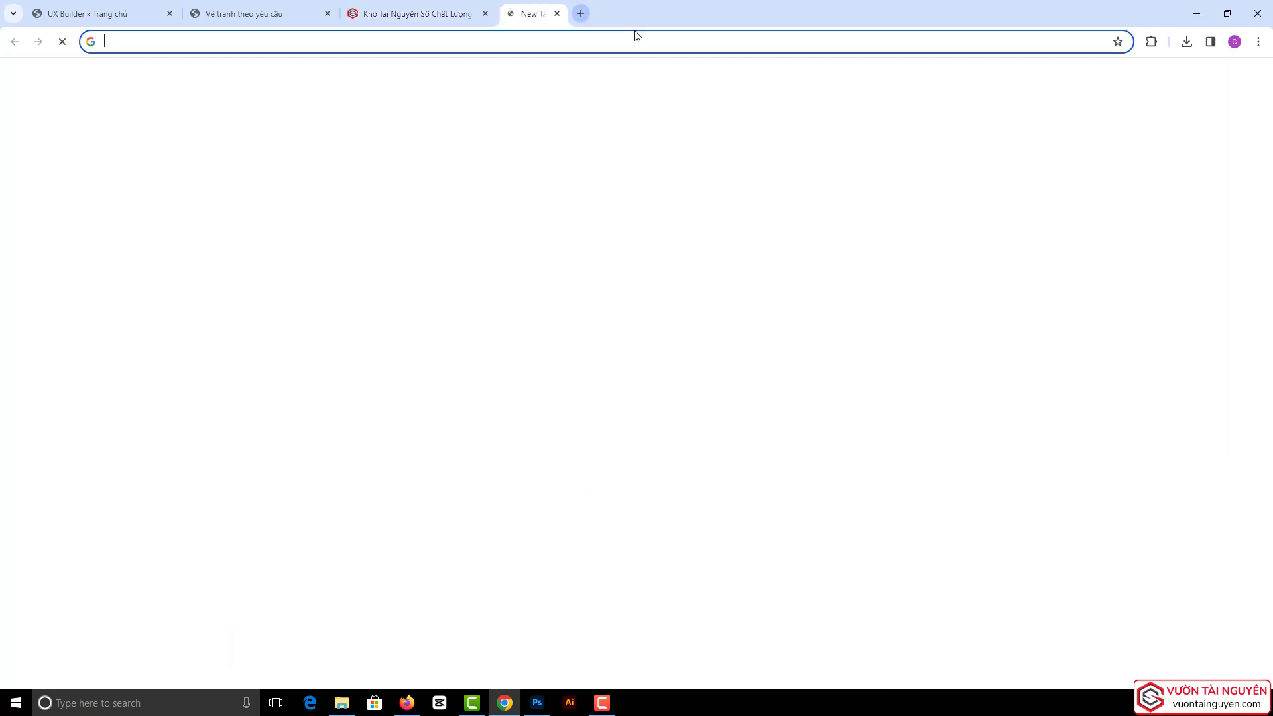
pyautogui.write('duh')
pyautogui.press('Return')
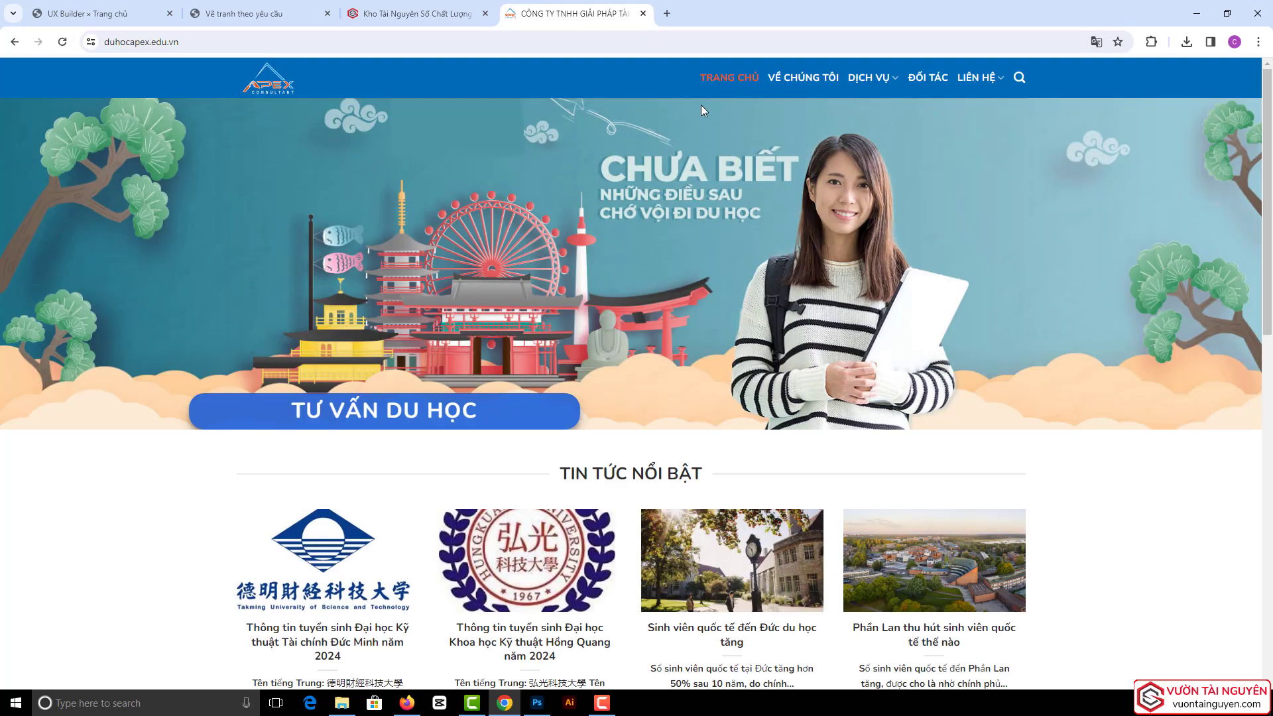
# - Page through the full-width banner slider on the duhocapex.edu.vn homepage and examine the layout below it
pyautogui.click(30, 267)
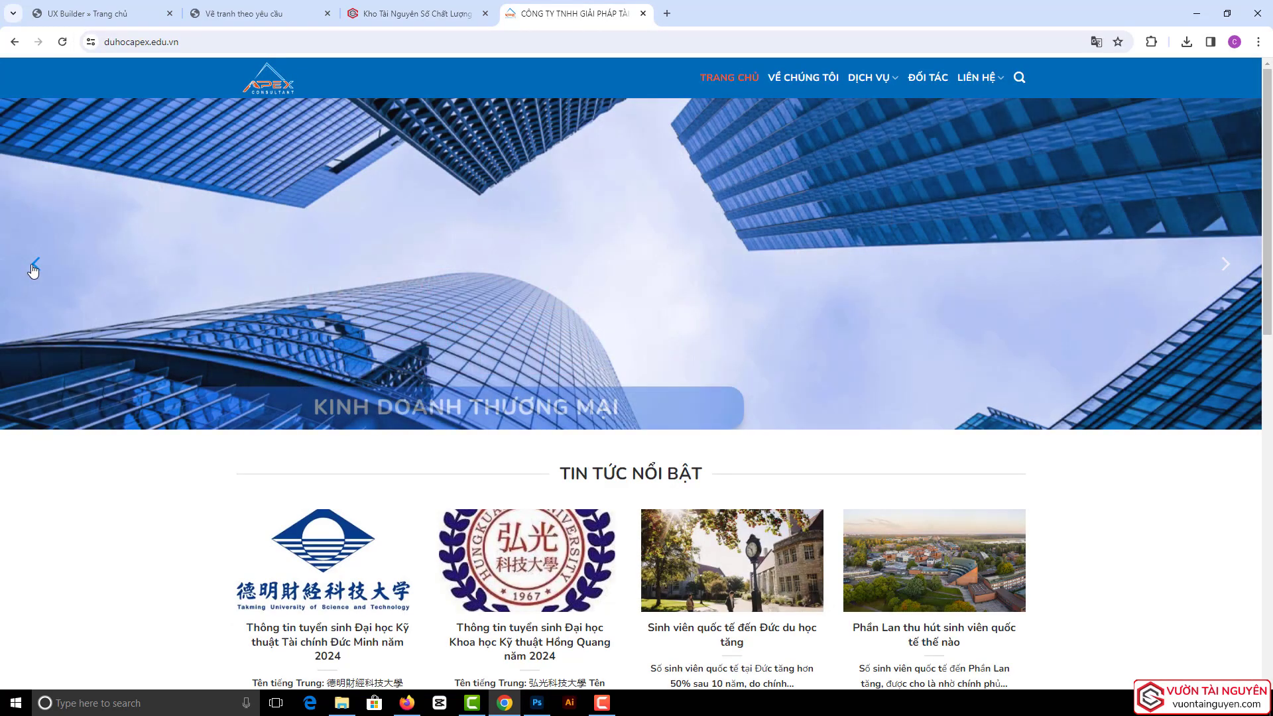
pyautogui.click(32, 269)
pyautogui.click(33, 269)
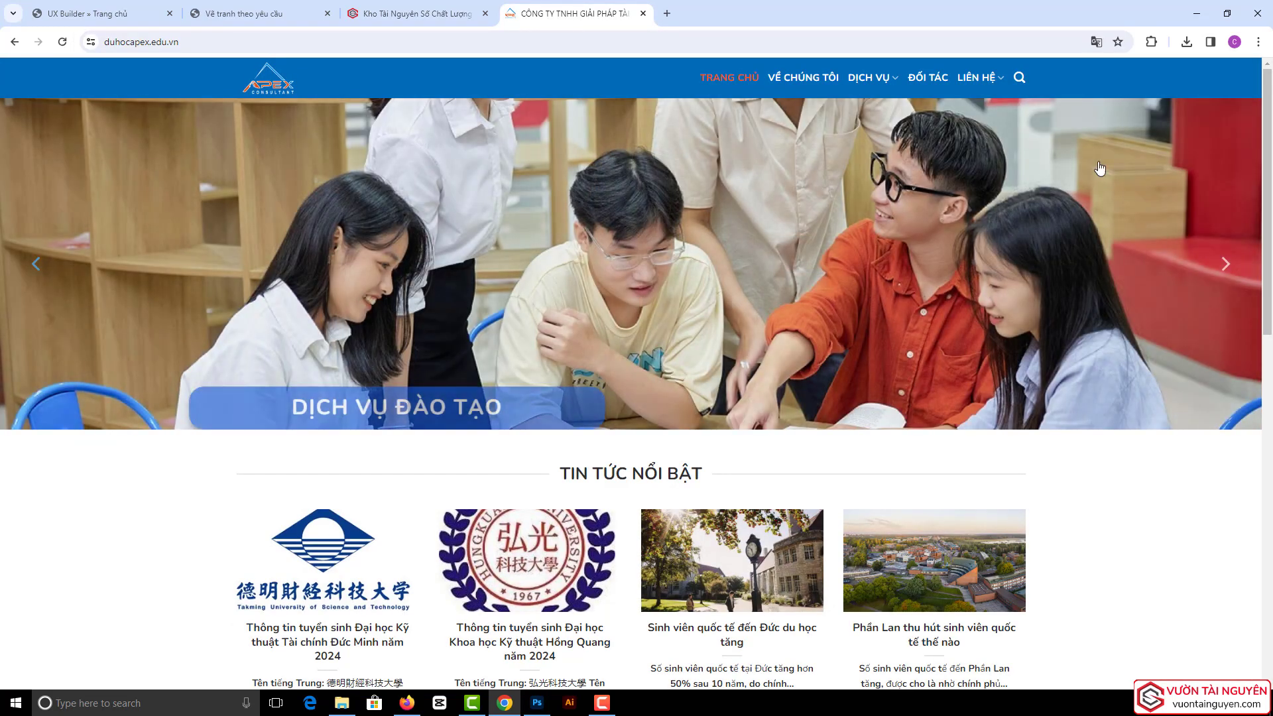
pyautogui.scroll(-5, 617, 275)
pyautogui.scroll(5, 617, 275)
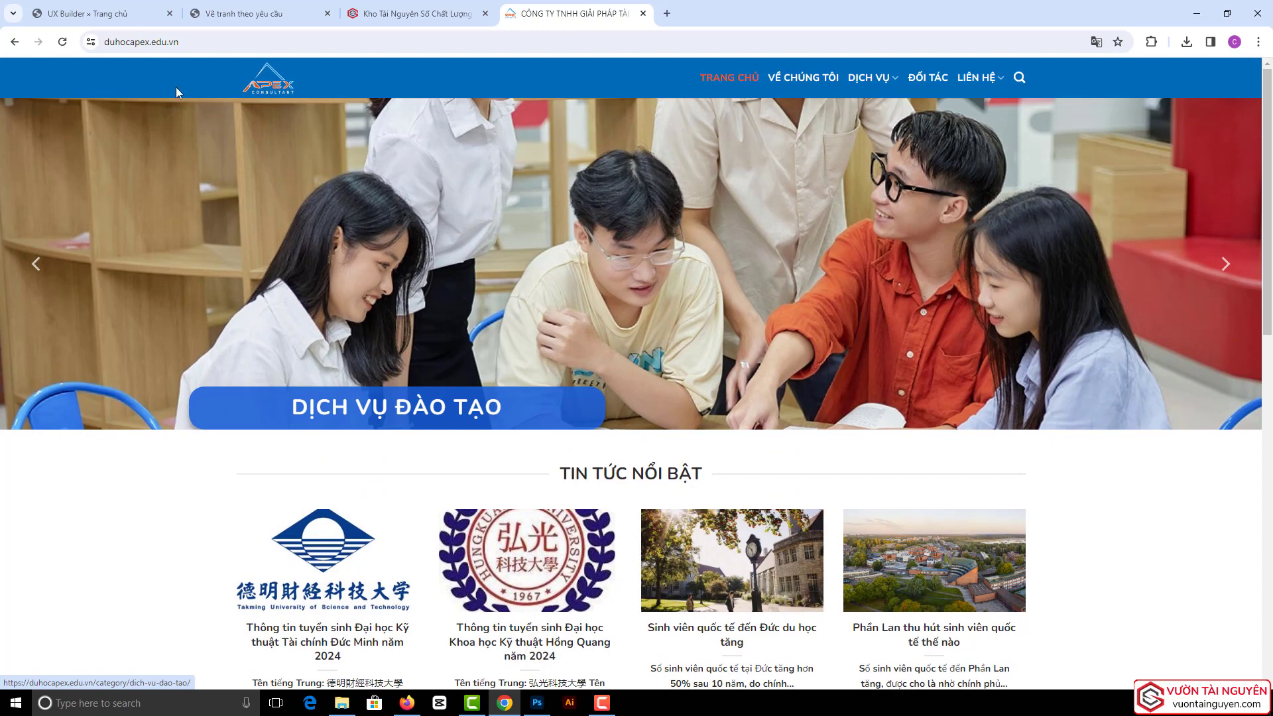
# - Switch back to UX Builder and look through the elements that can be added to the empty page
pyautogui.click(70, 16)
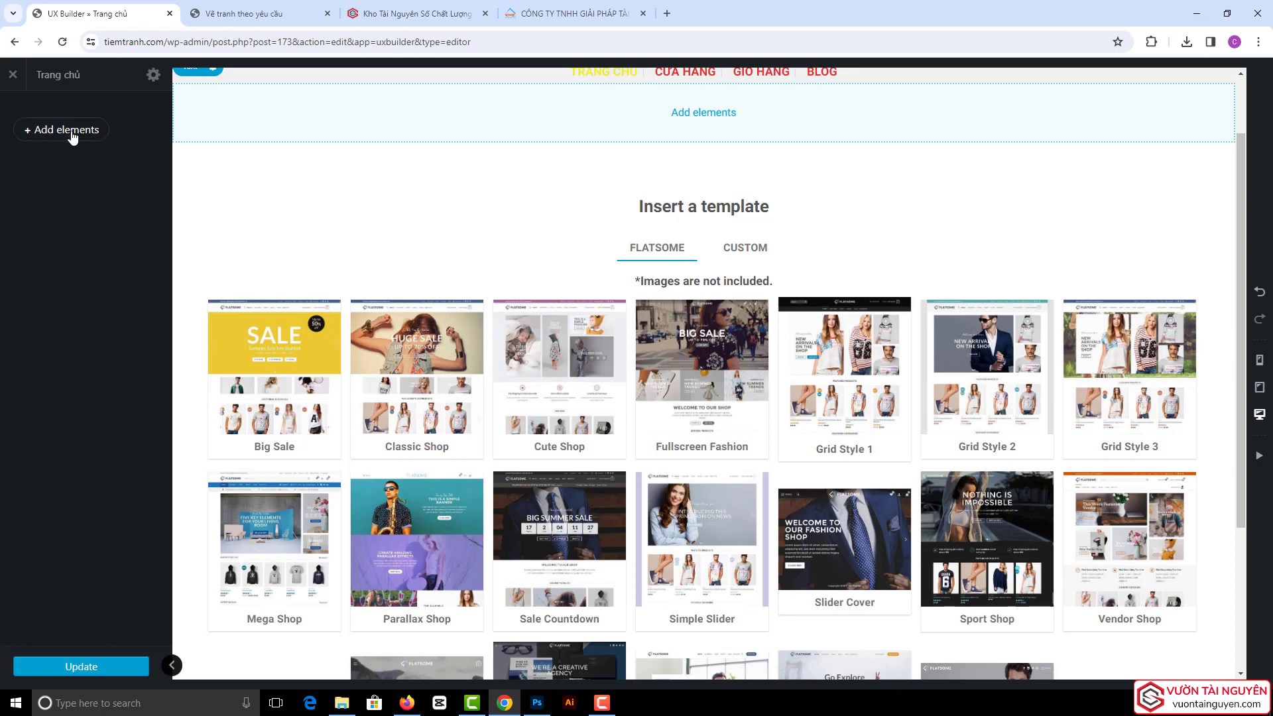
pyautogui.click(47, 130)
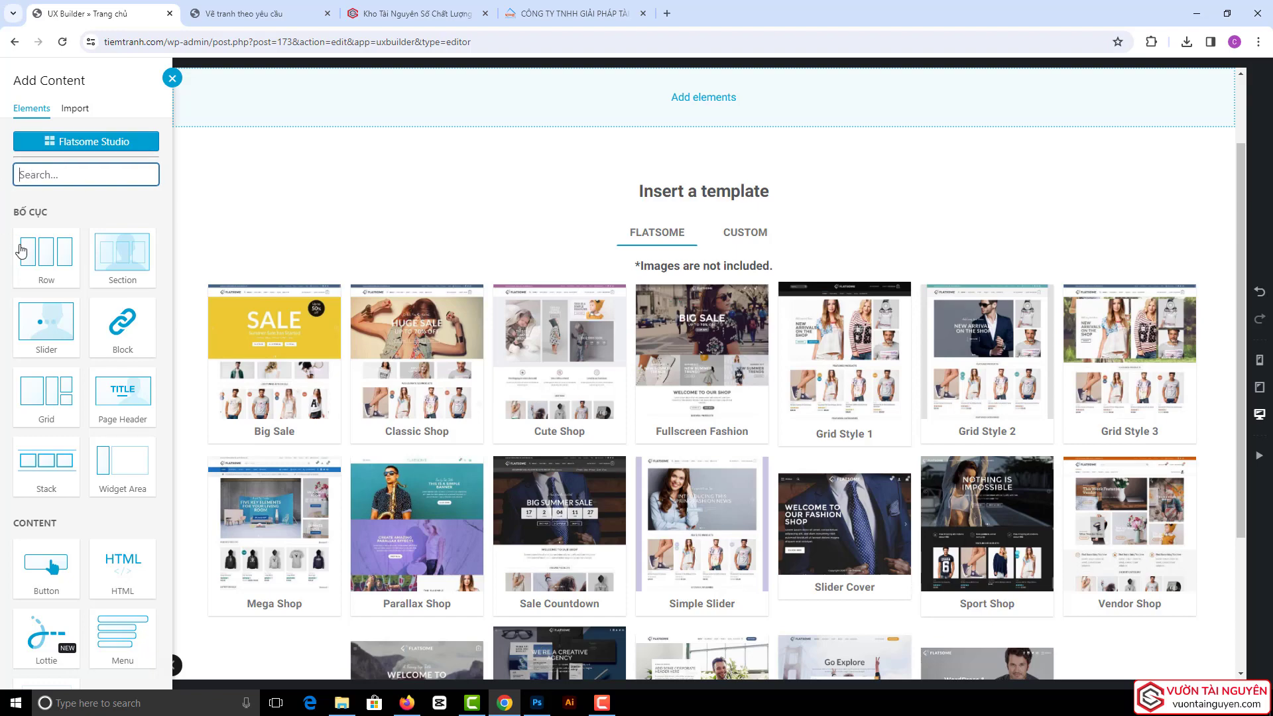
pyautogui.scroll(-15, 62, 278)
pyautogui.scroll(-9, 82, 342)
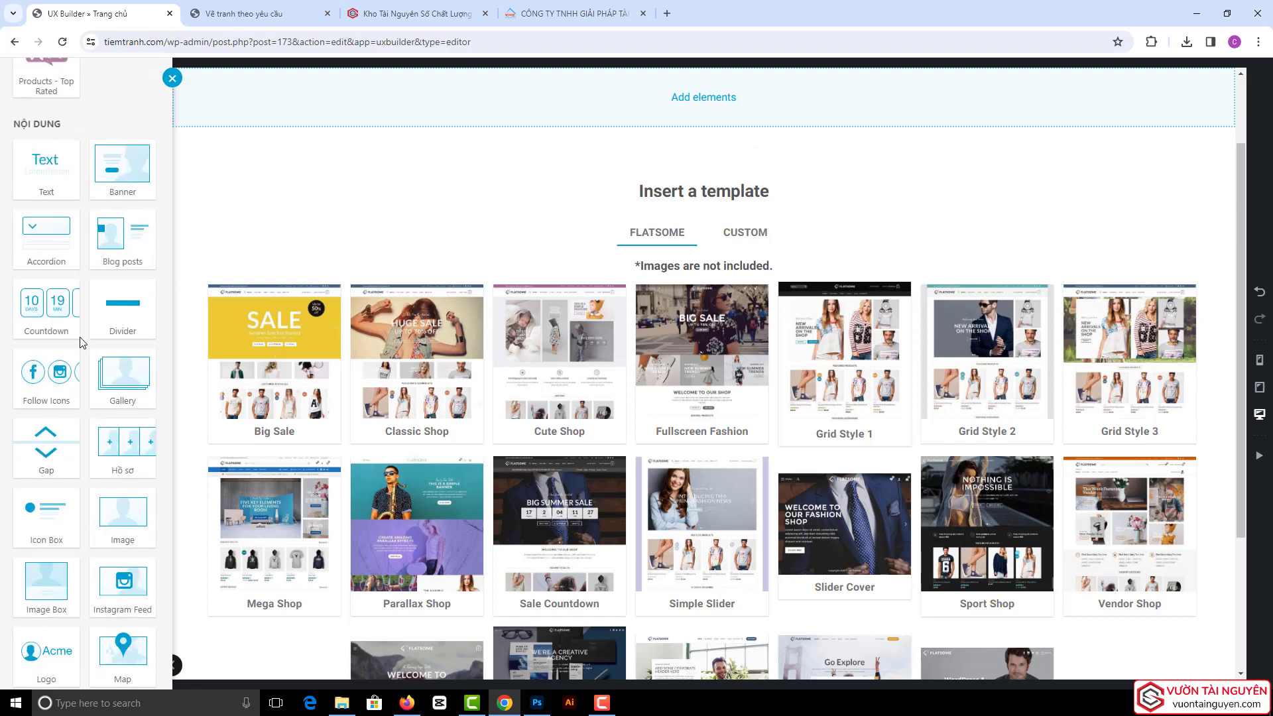
pyautogui.scroll(9, 82, 342)
pyautogui.scroll(15, 80, 343)
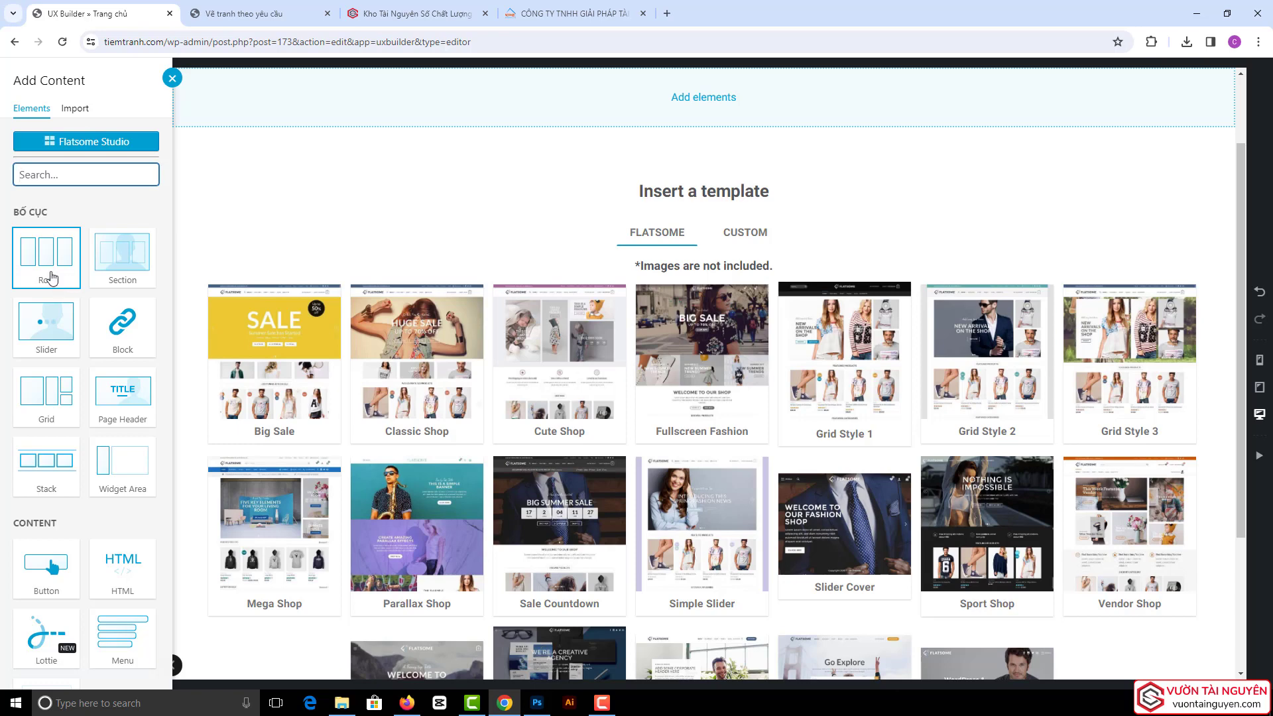
# - Compare vuontainguyen.com's slider beside a post list with duhocapex.edu.vn's full-width slider
pyautogui.click(444, 8)
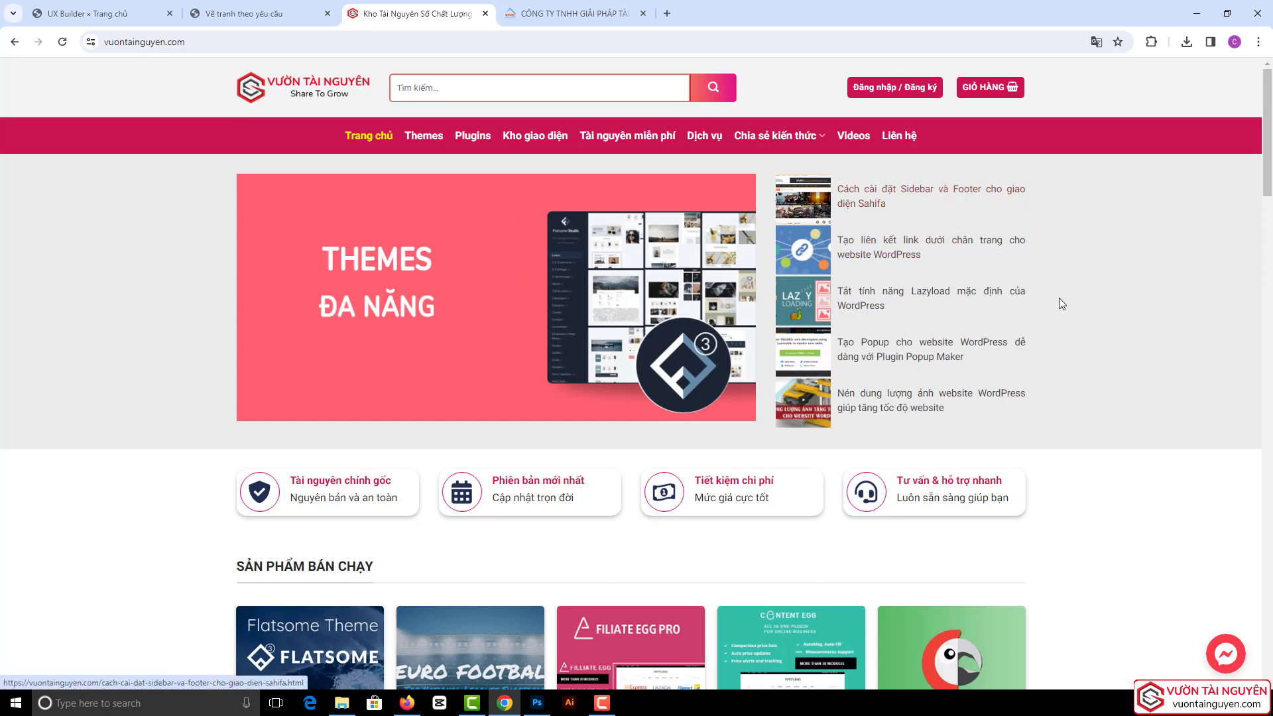
pyautogui.click(533, 8)
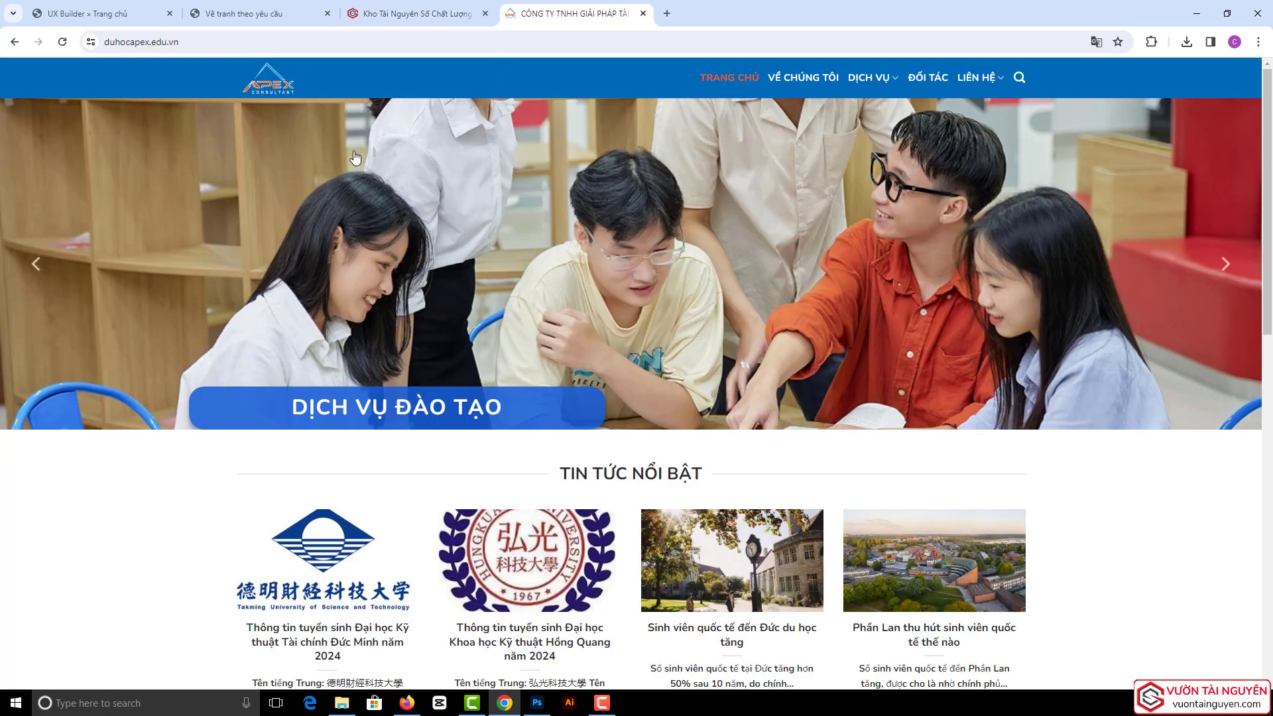
pyautogui.click(37, 264)
pyautogui.click(38, 263)
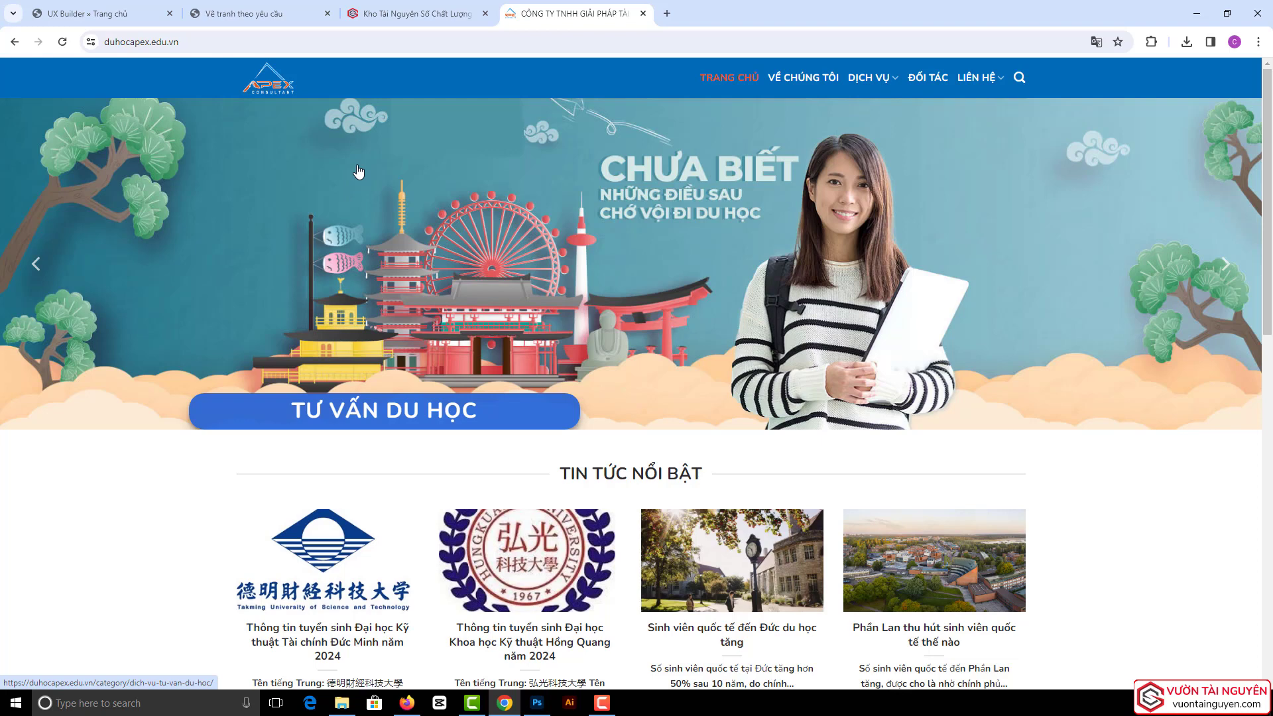
# - Return to UX Builder and add a Row element to the page with the 2 Columns preset
pyautogui.click(128, 6)
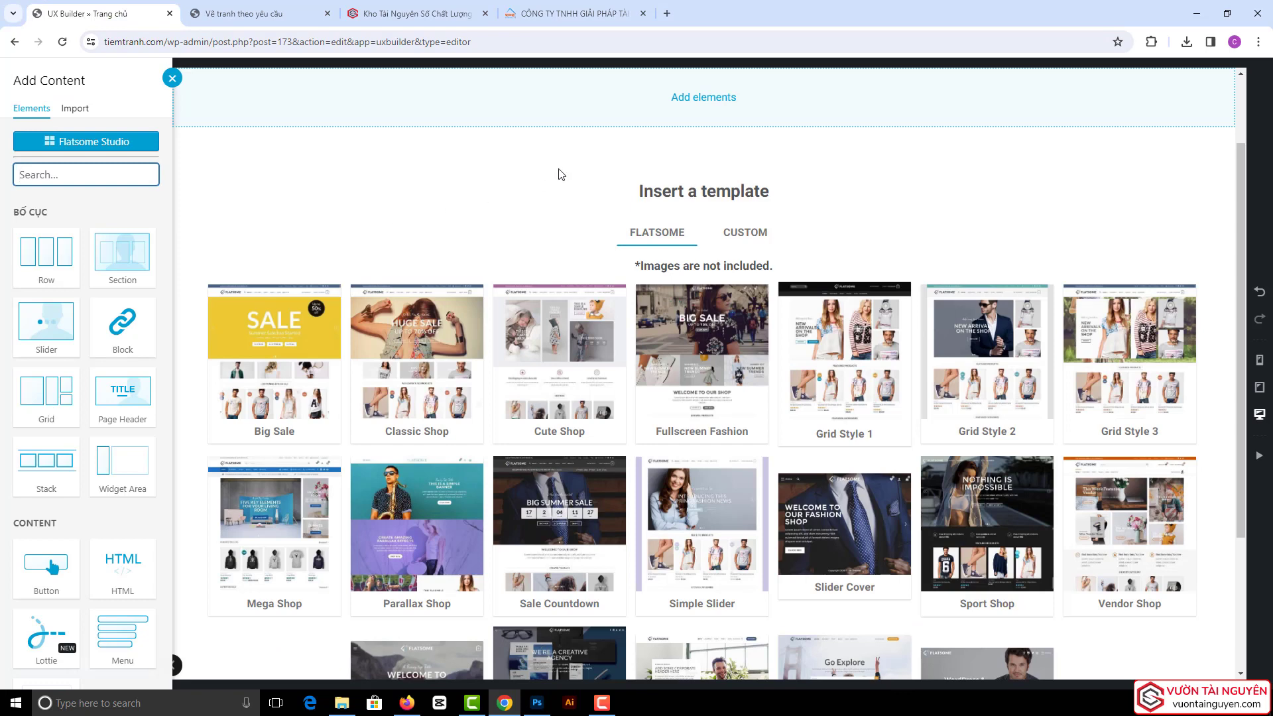
pyautogui.click(57, 279)
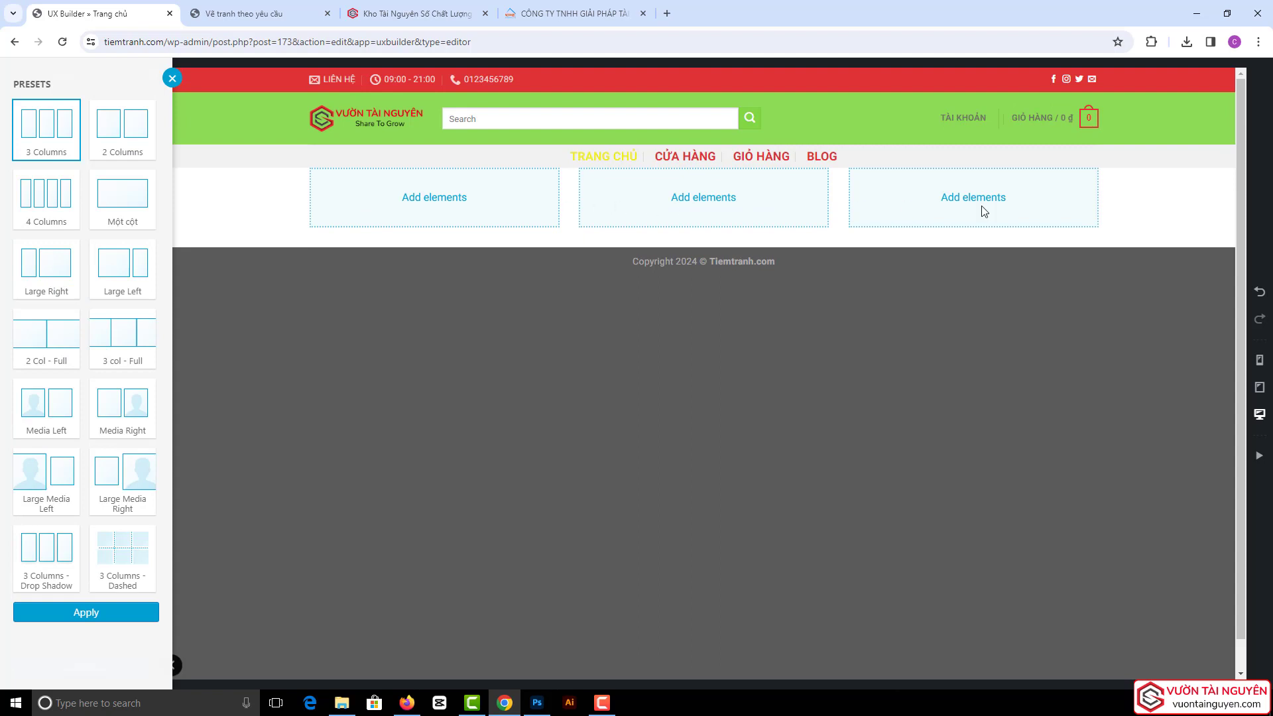
pyautogui.click(136, 149)
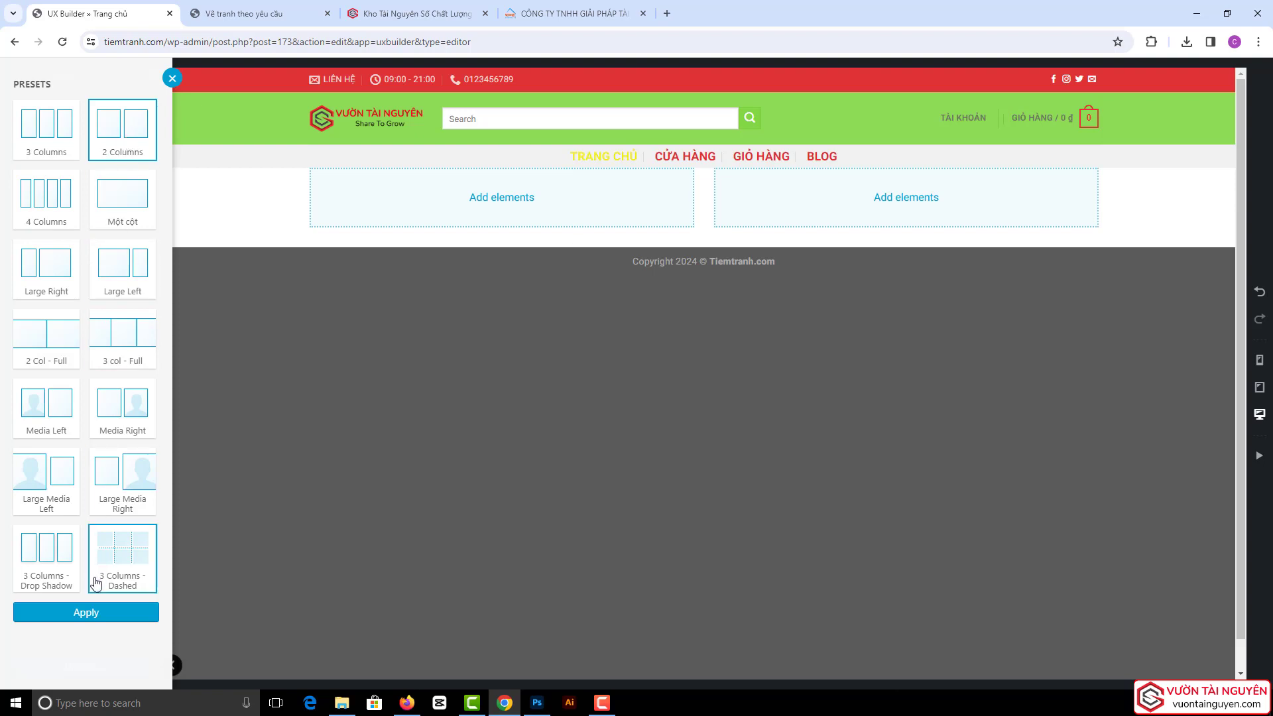
pyautogui.click(87, 612)
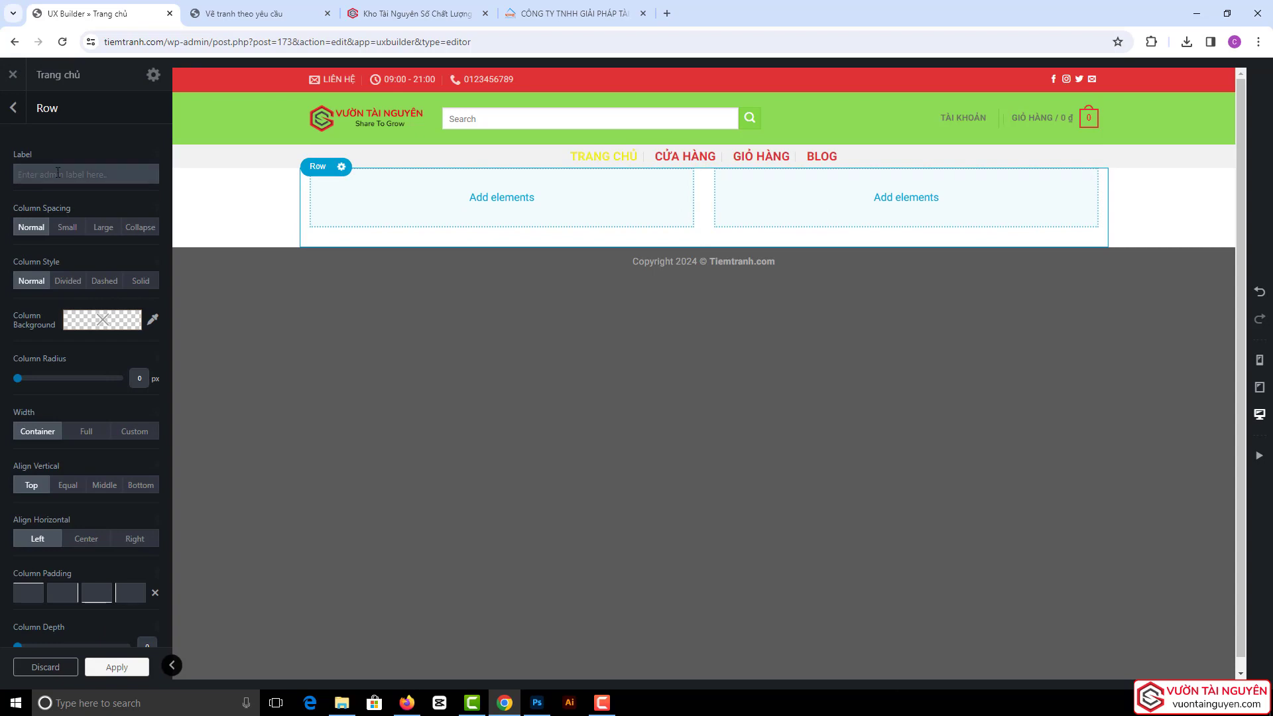
# - Label the row "Slider", review its other options and apply the settings
pyautogui.click(58, 173)
pyautogui.write('s')
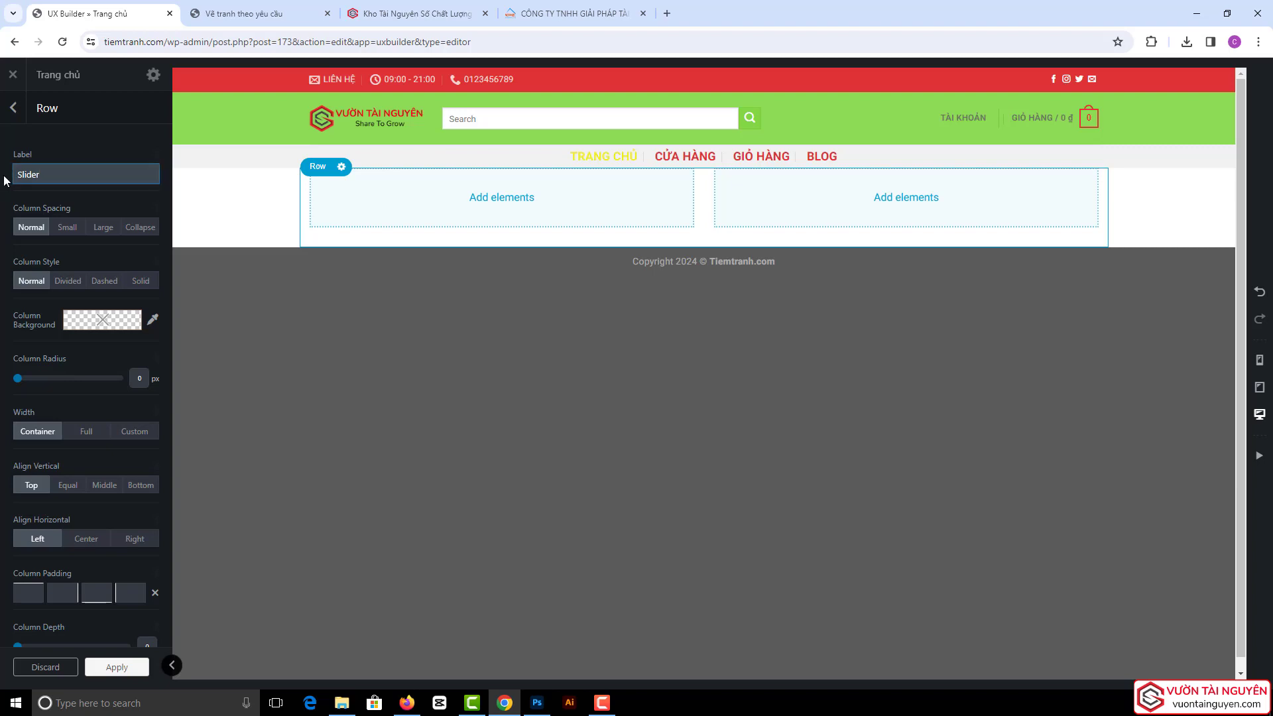
pyautogui.scroll(-3, 72, 426)
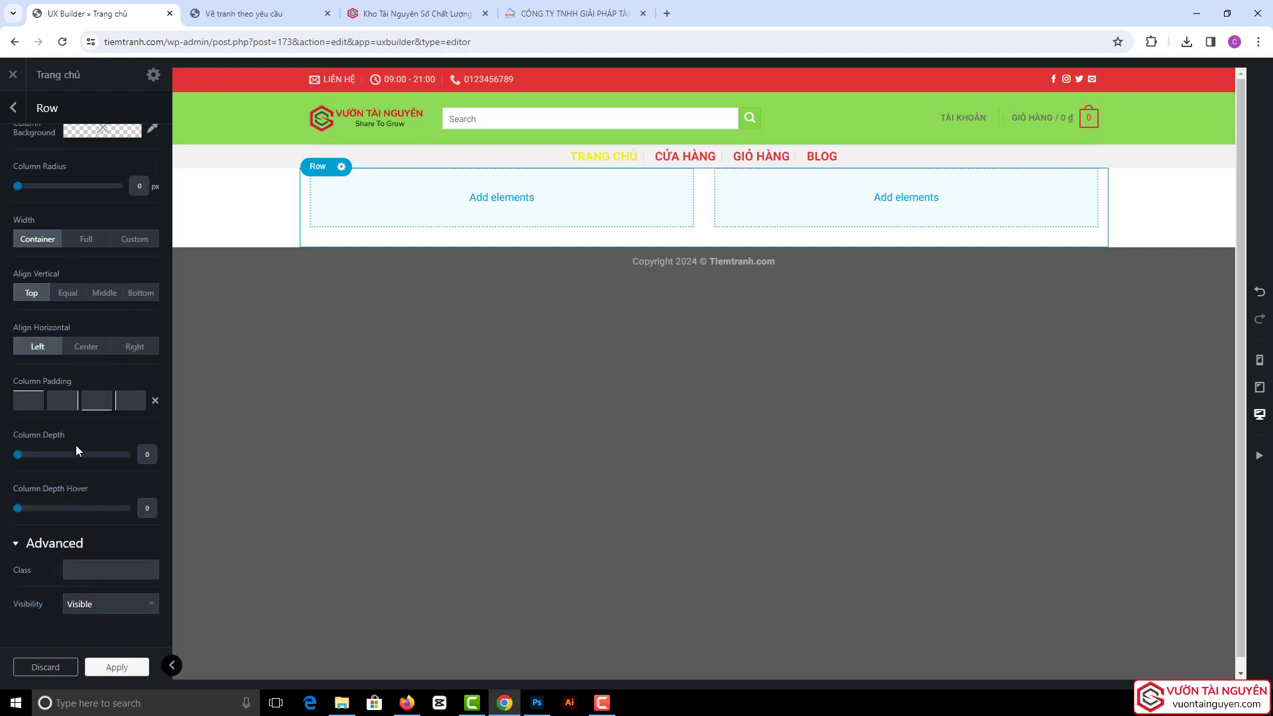
pyautogui.scroll(3, 83, 392)
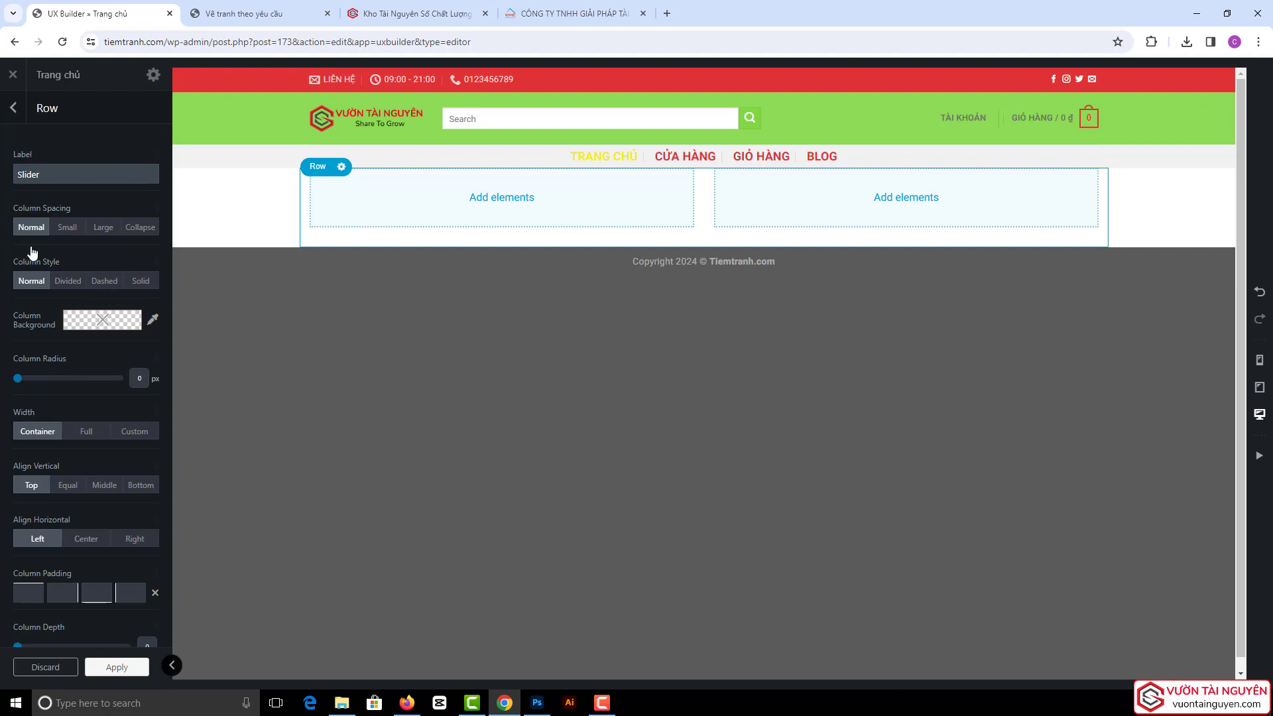
pyautogui.click(118, 674)
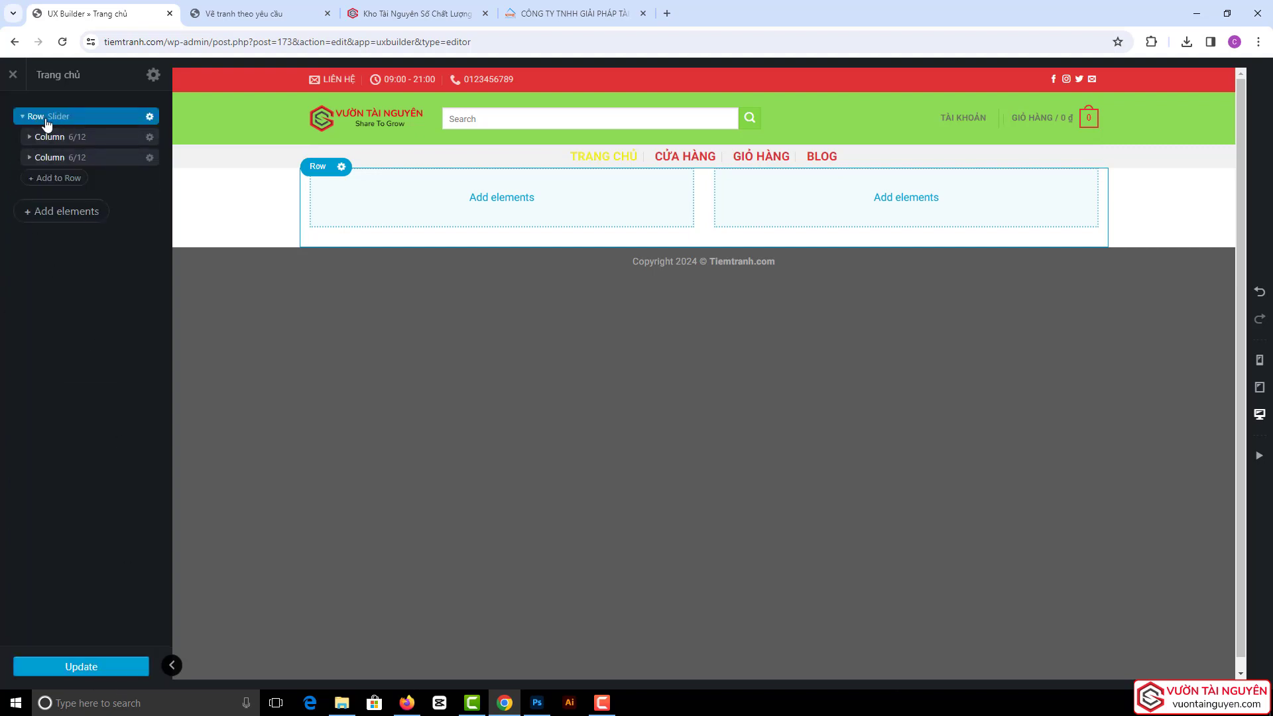
# - Resize the Slider row's columns to 8/12 and 4/12, using the vuontainguyen.com slider layout as reference
pyautogui.click(58, 141)
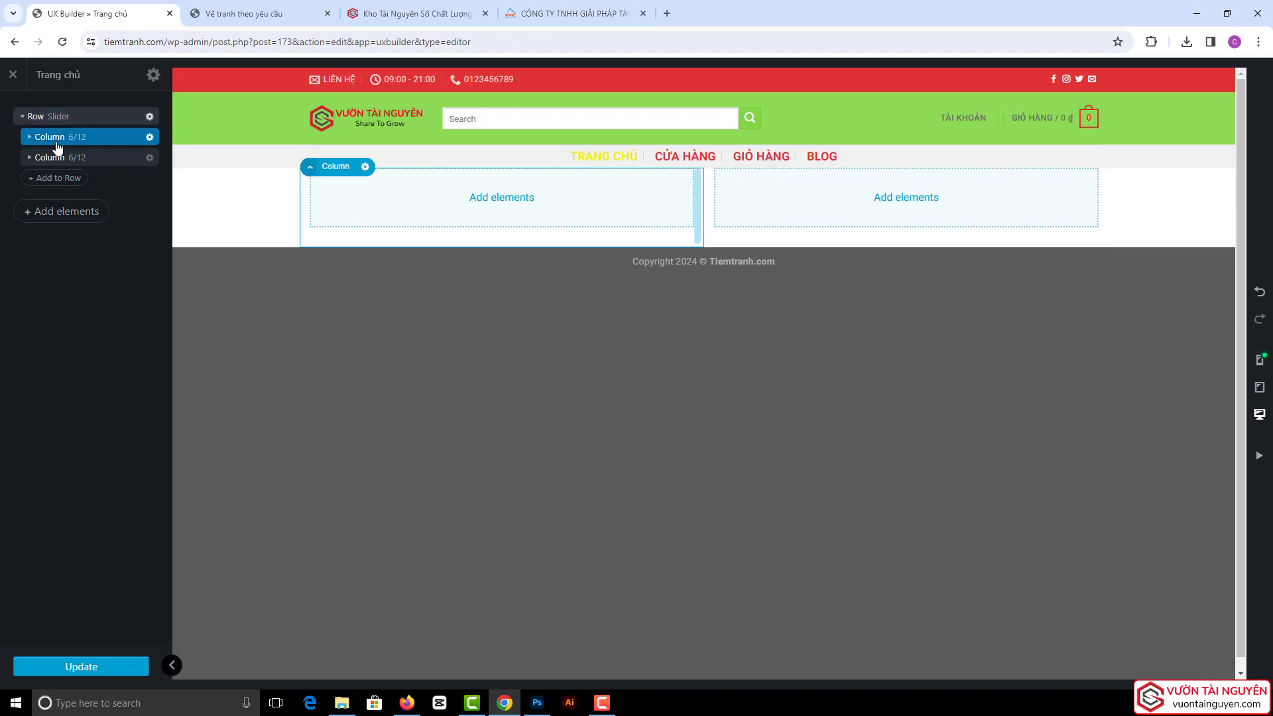
pyautogui.click(61, 159)
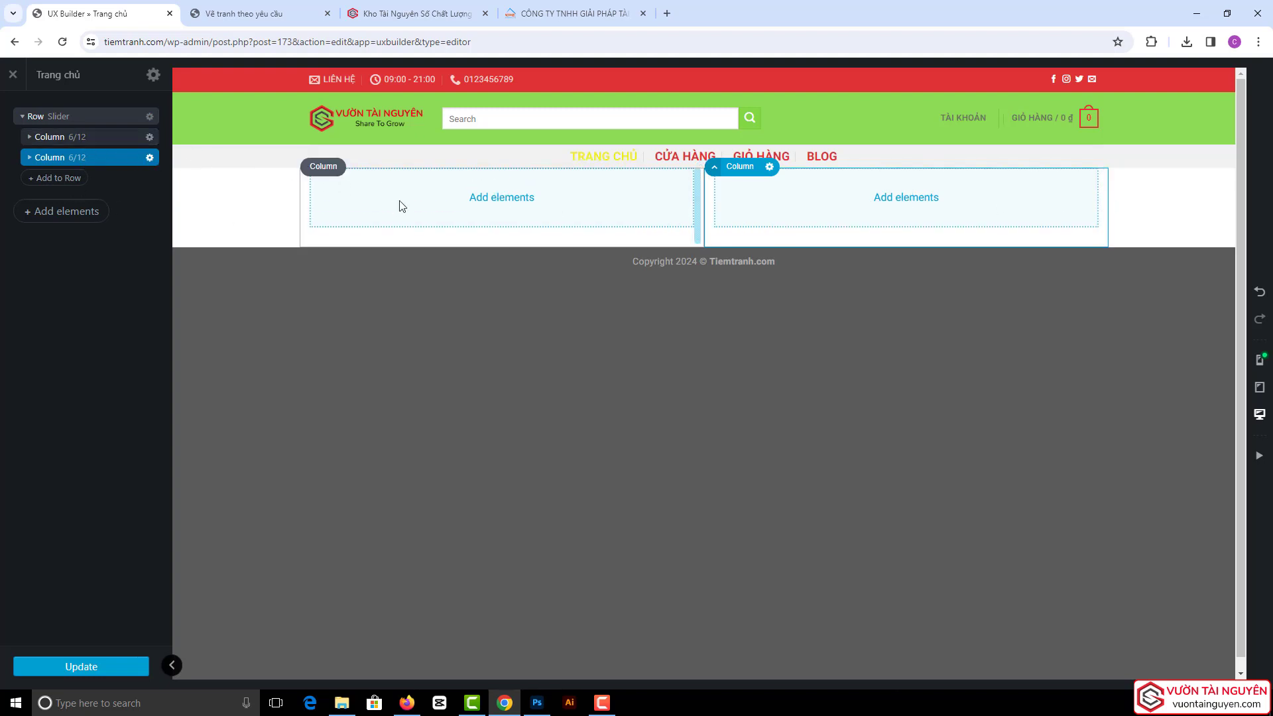
pyautogui.click(79, 140)
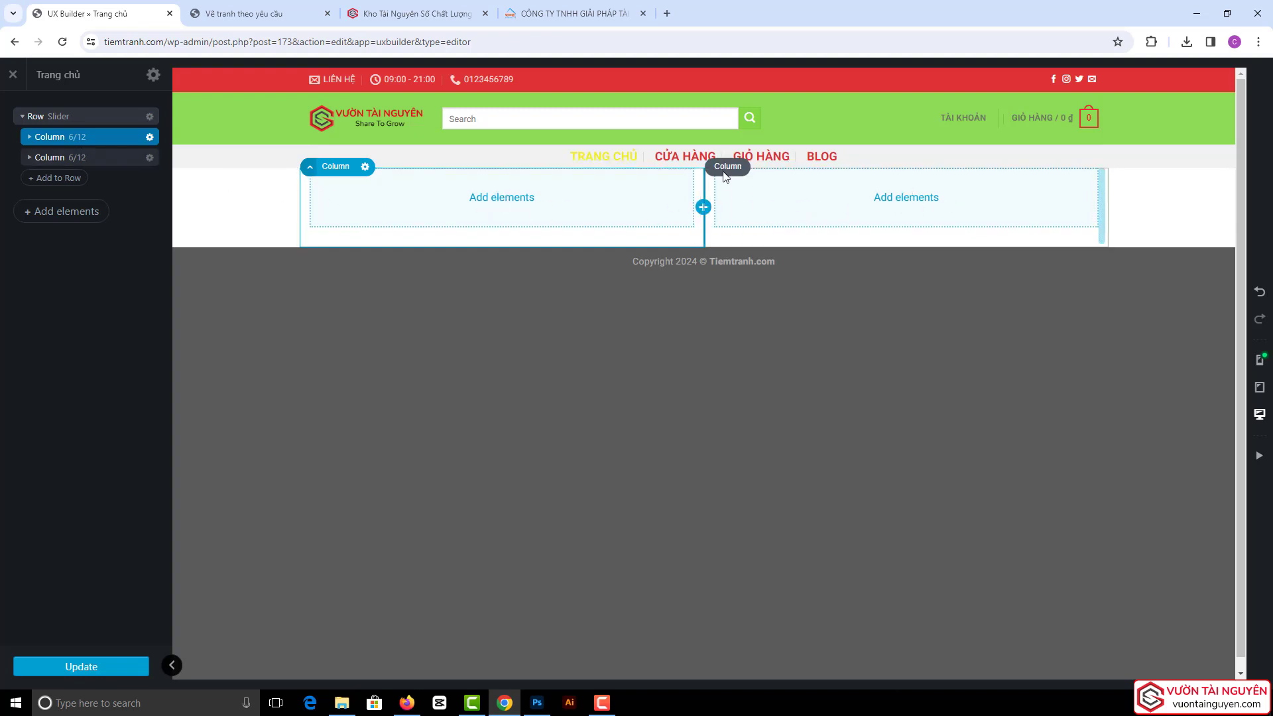
pyautogui.click(414, 13)
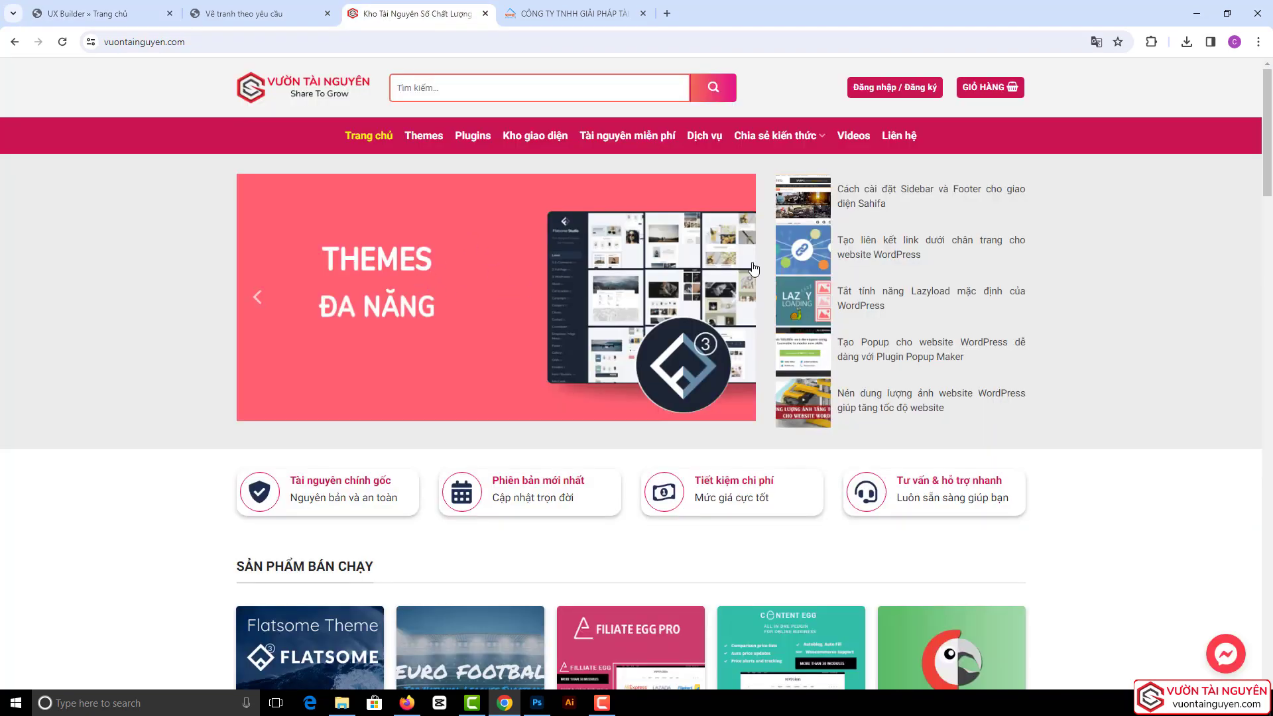
pyautogui.click(143, 10)
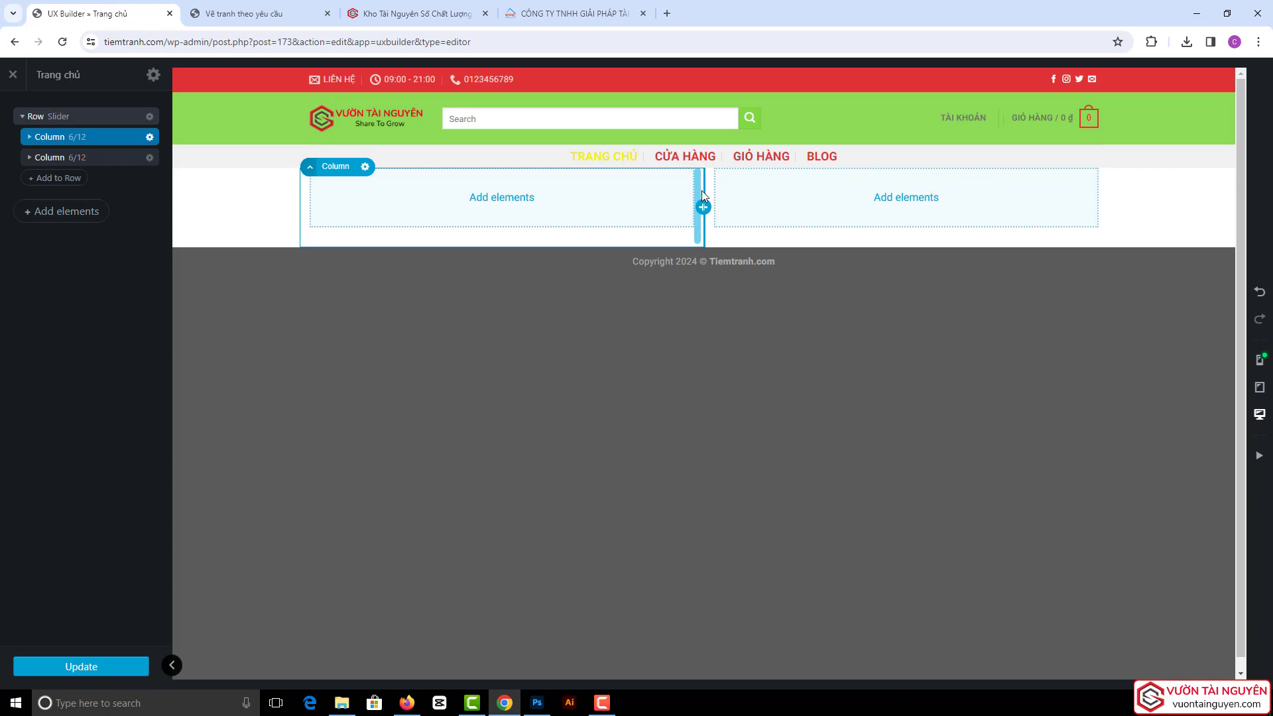
pyautogui.moveTo(702, 189); pyautogui.dragTo(801, 189)
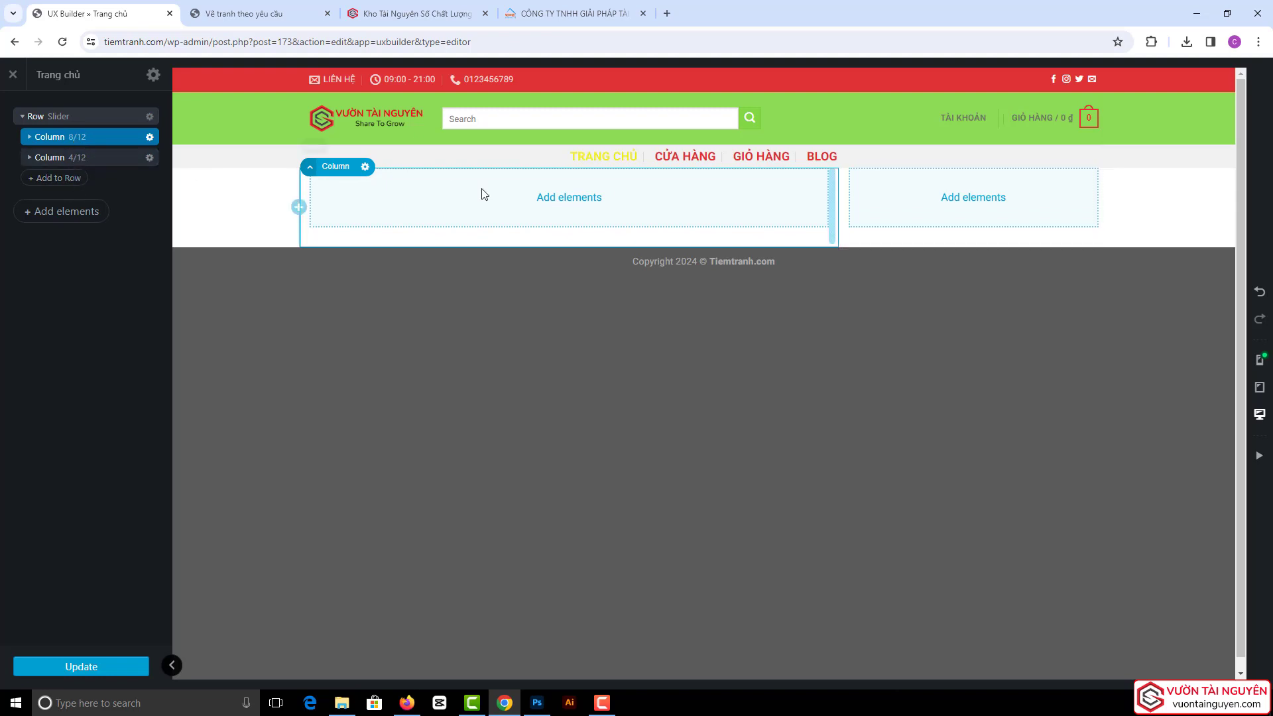
# - Try first-column widths of 4, 12 and 7 units in the Slider row, and set the width to 10 of 12
pyautogui.click(52, 143)
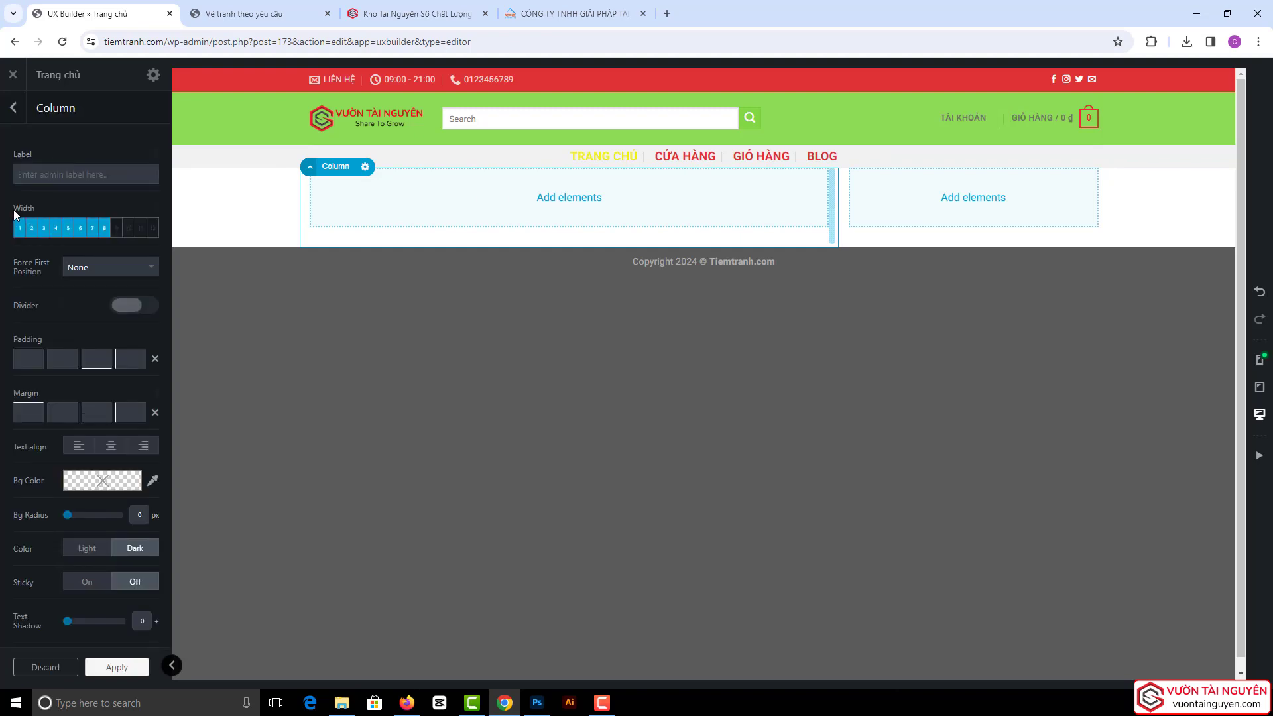
pyautogui.click(56, 231)
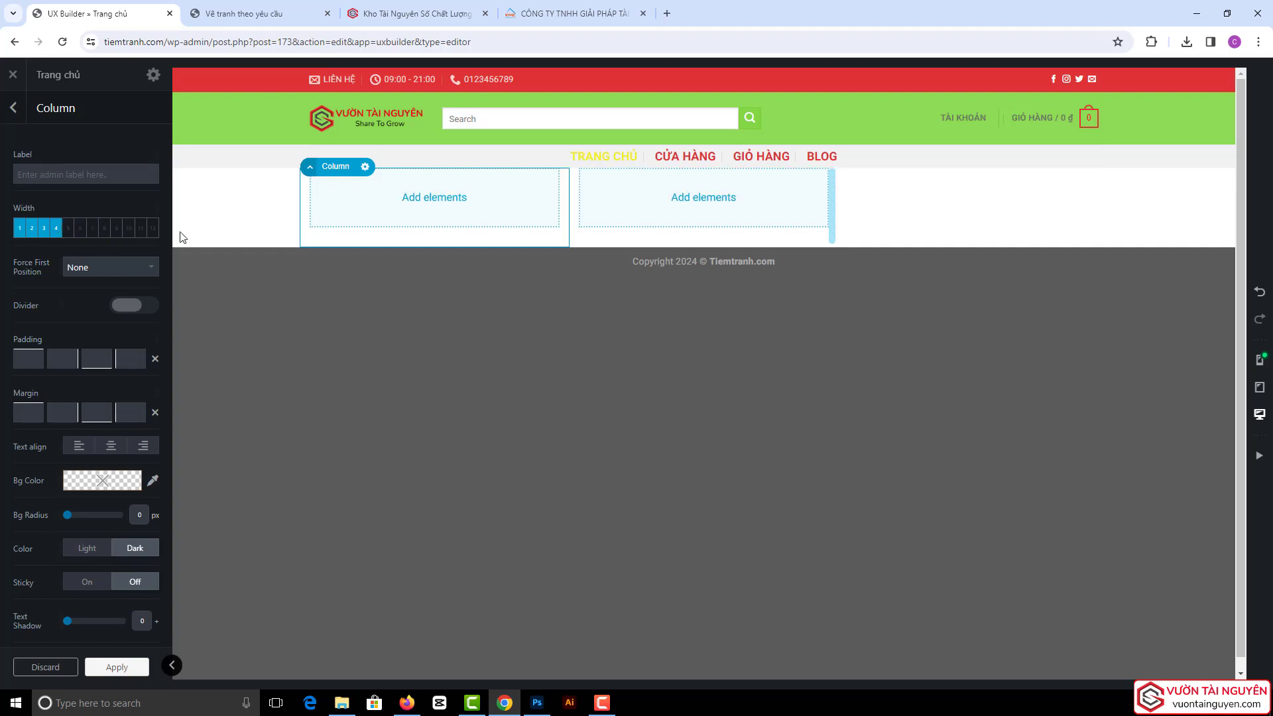
pyautogui.click(129, 231)
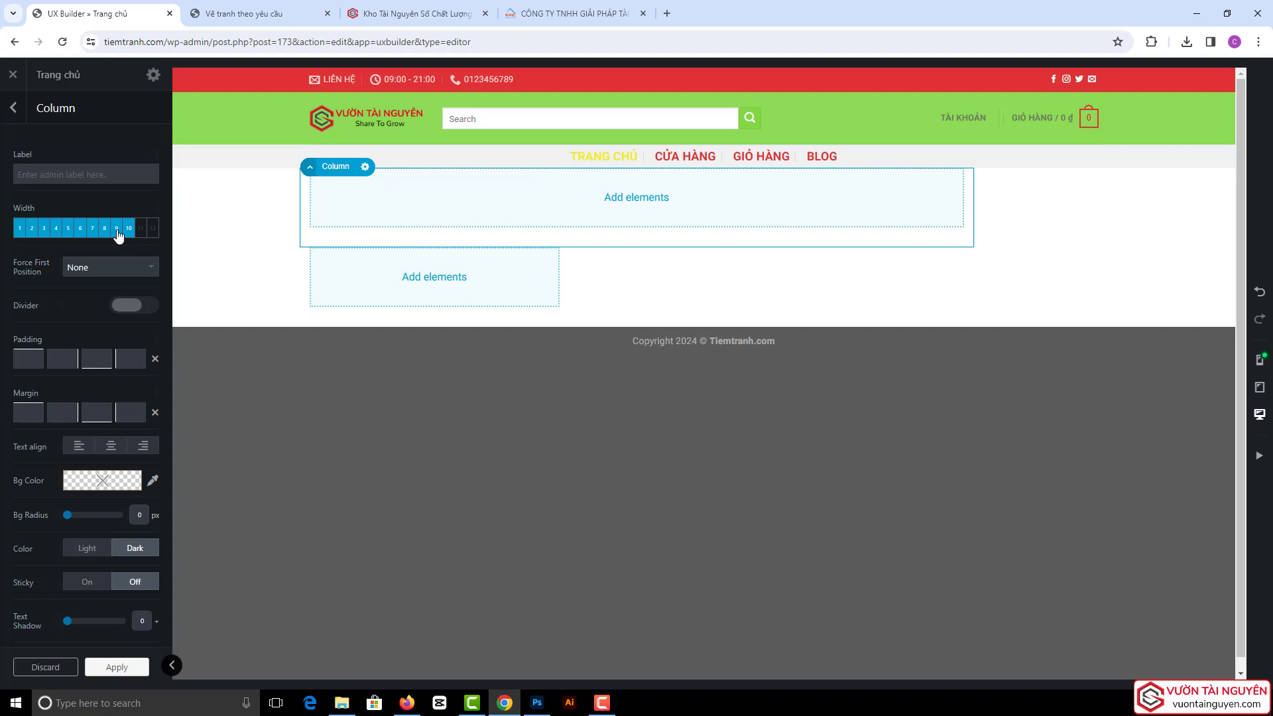
pyautogui.click(152, 228)
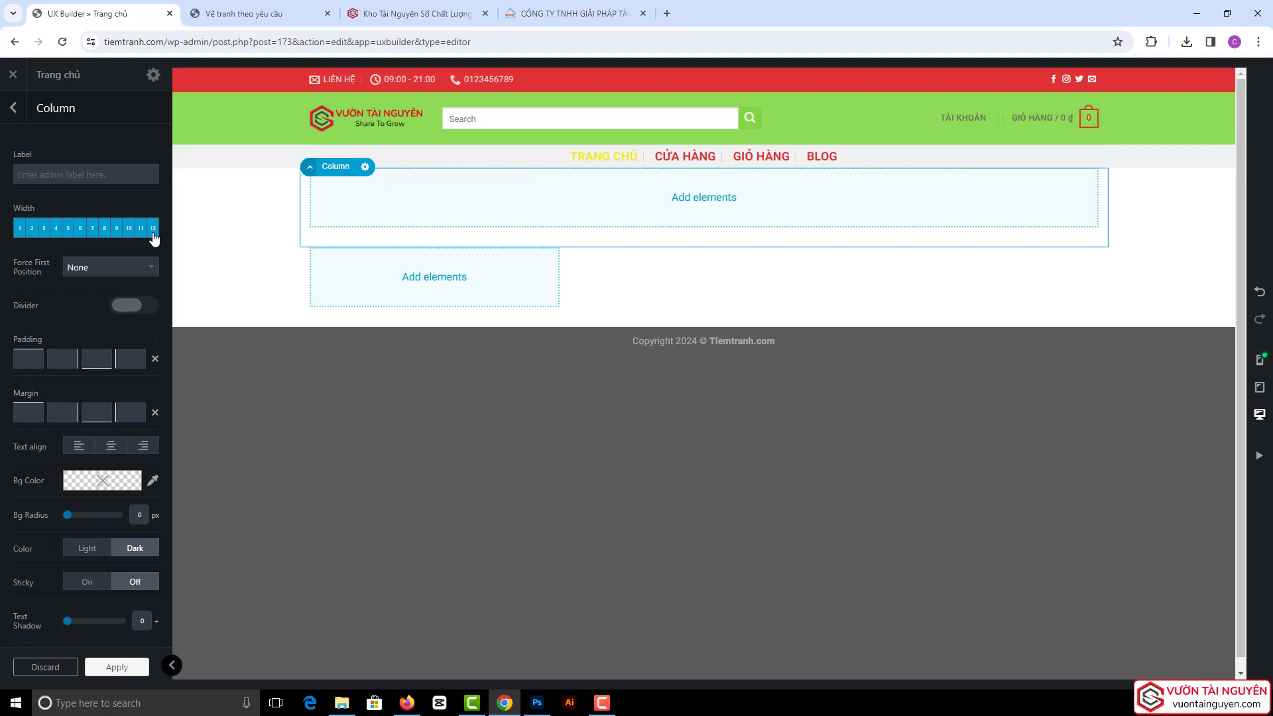
pyautogui.click(20, 229)
pyautogui.click(92, 228)
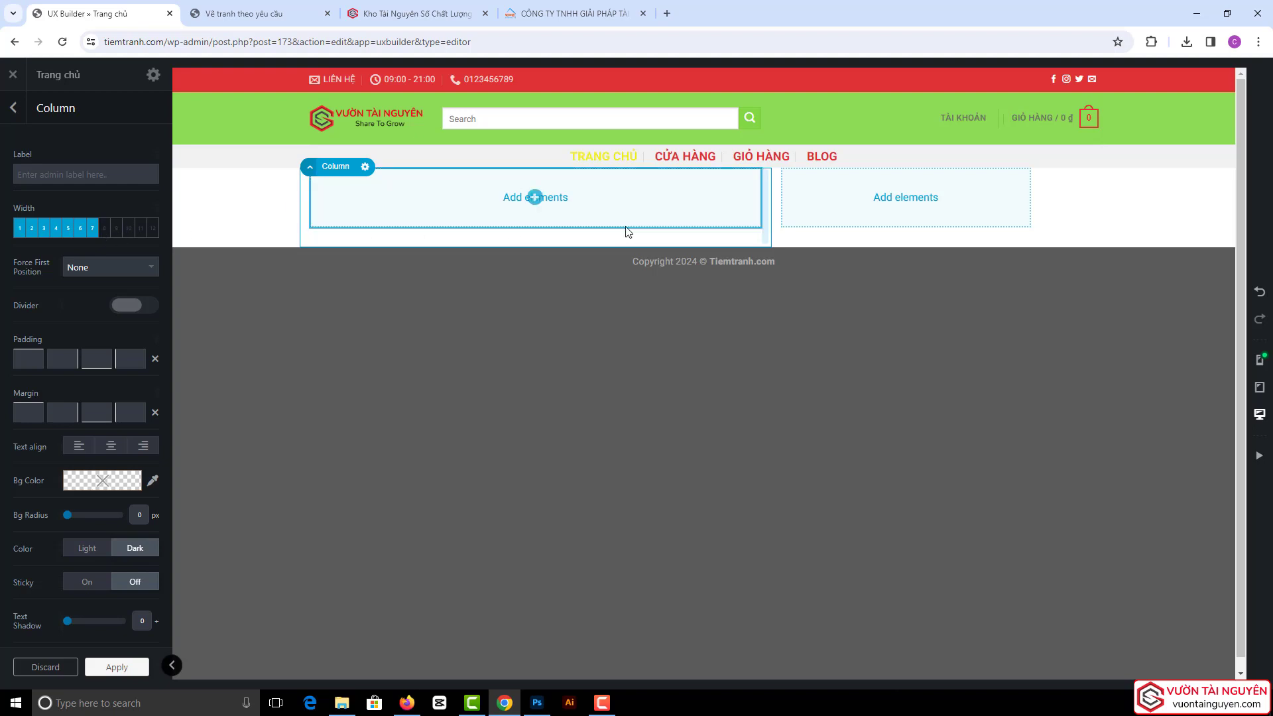
pyautogui.click(129, 232)
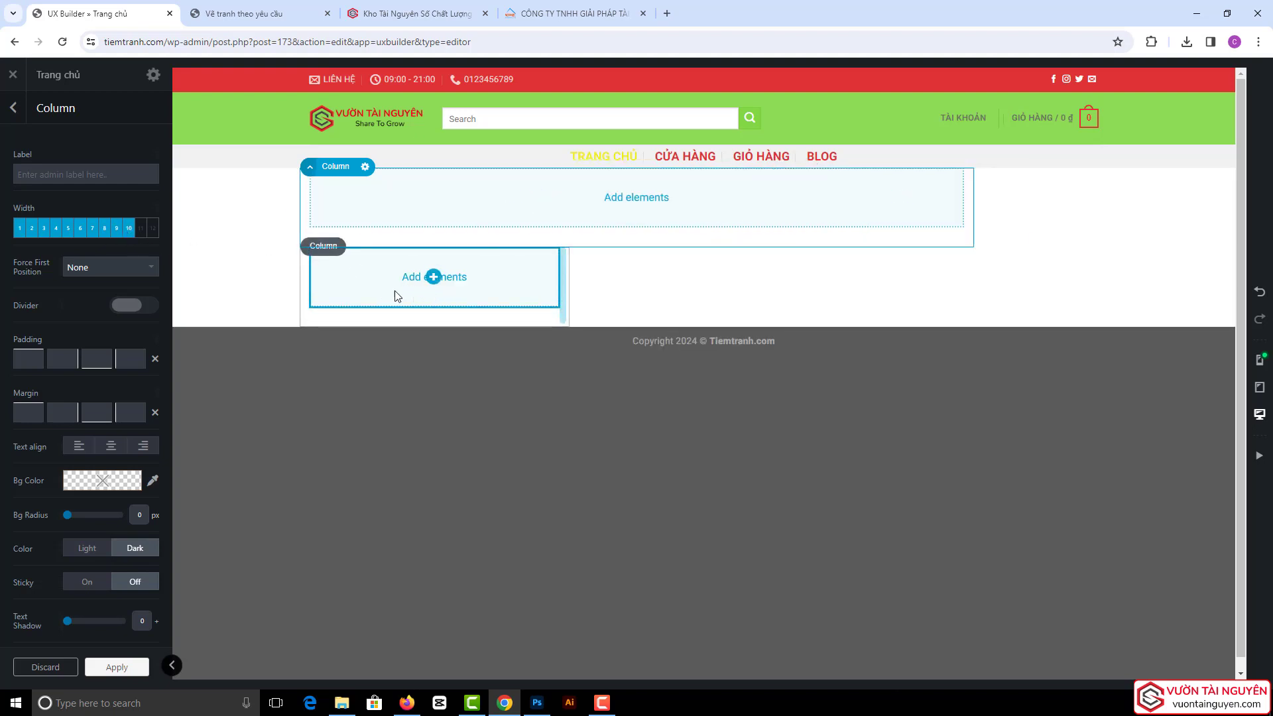
pyautogui.click(16, 111)
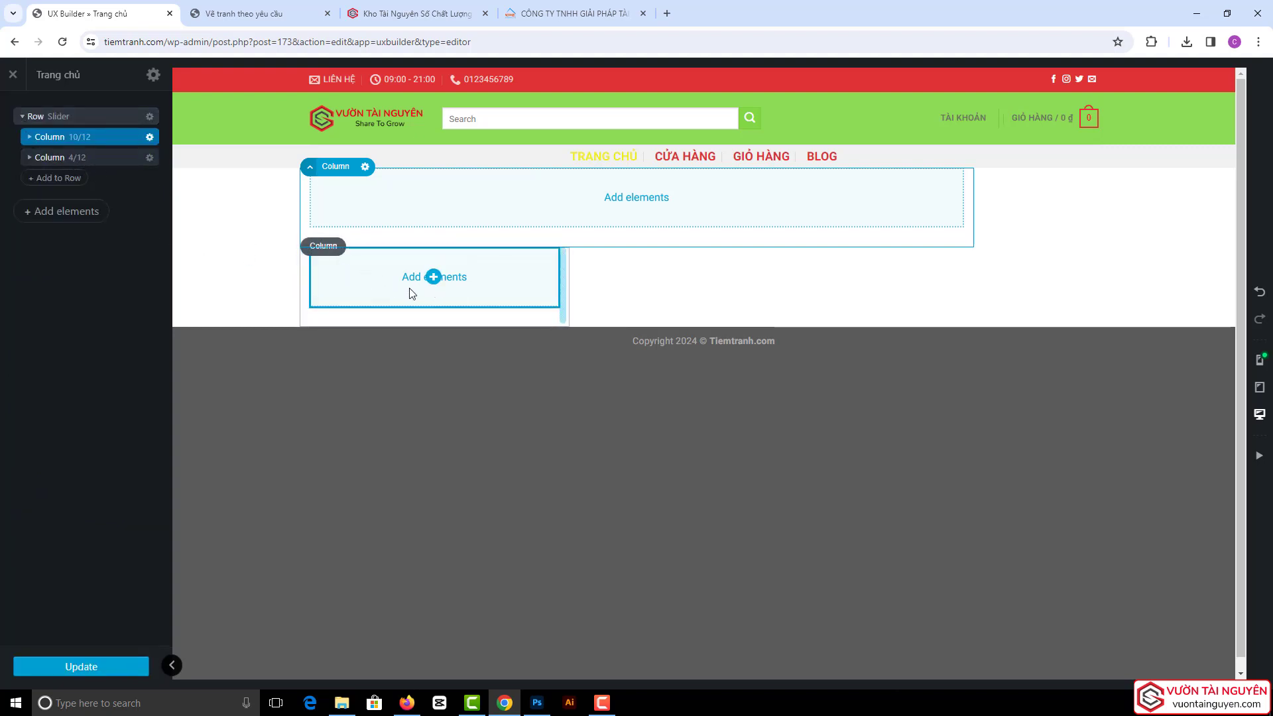
# - Try a second-column width of 2 of 12, and resize the Slider row's columns to 8/12 and 4/12
pyautogui.click(67, 159)
pyautogui.click(31, 228)
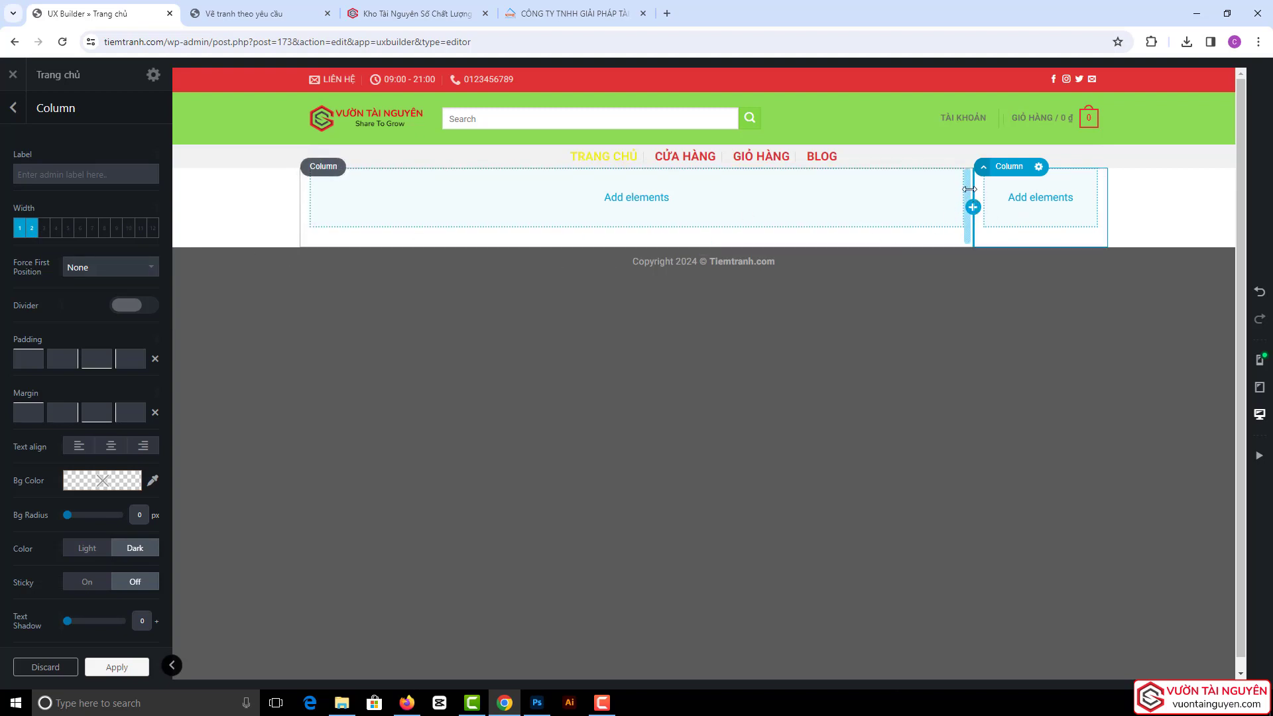
pyautogui.moveTo(969, 189); pyautogui.dragTo(830, 189)
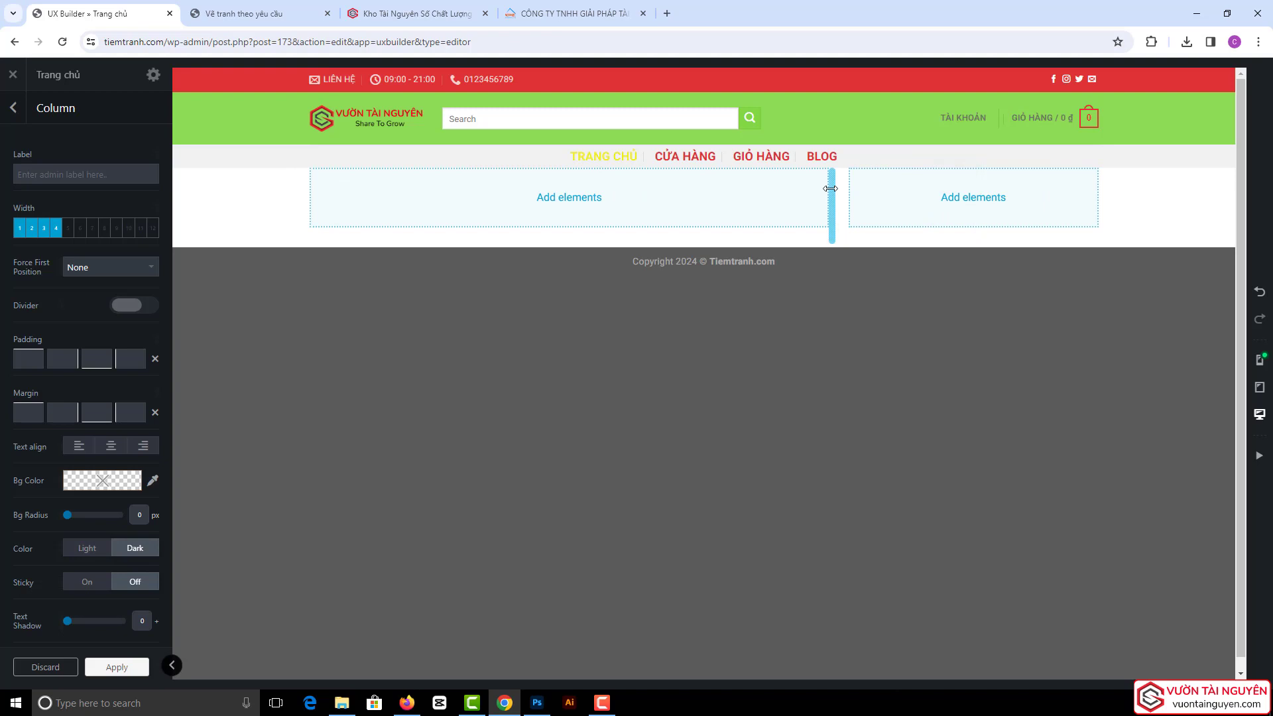
pyautogui.click(13, 110)
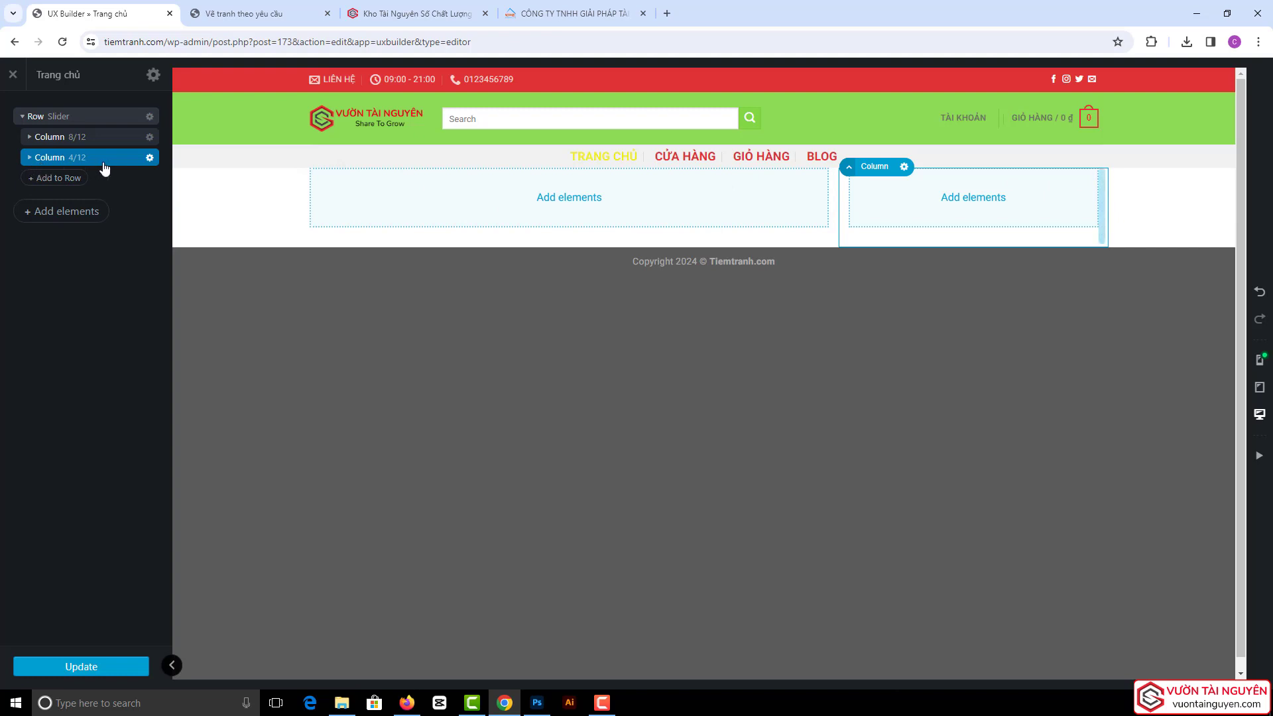
# - Review the second column's options, from its width down to the border and advanced settings, and return to the page structure
pyautogui.click(150, 158)
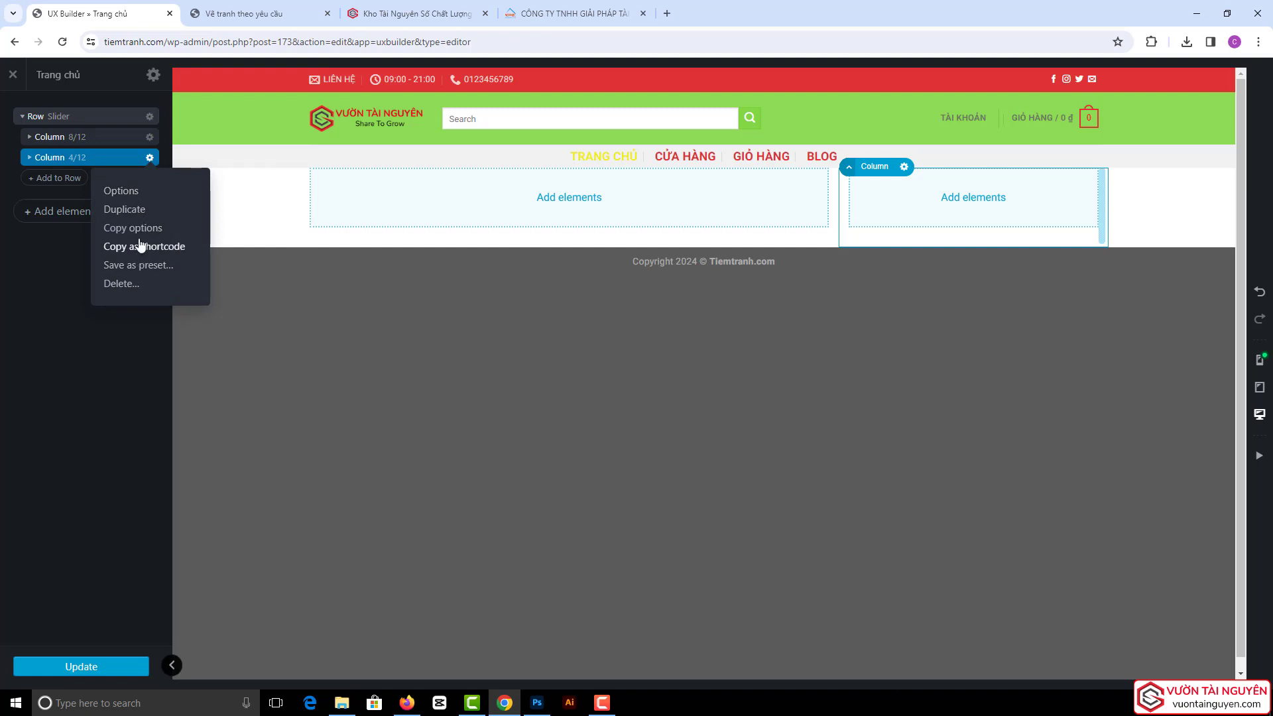
pyautogui.click(120, 193)
pyautogui.scroll(-10, 104, 299)
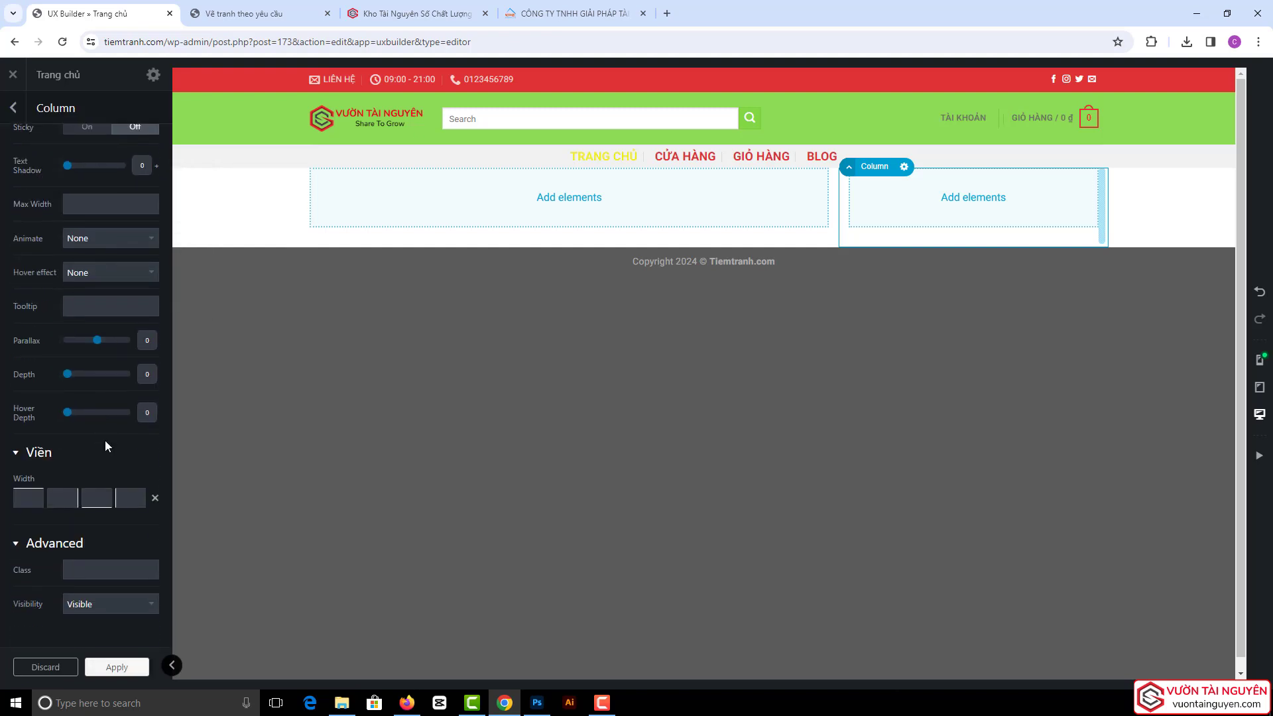
pyautogui.scroll(7, 105, 440)
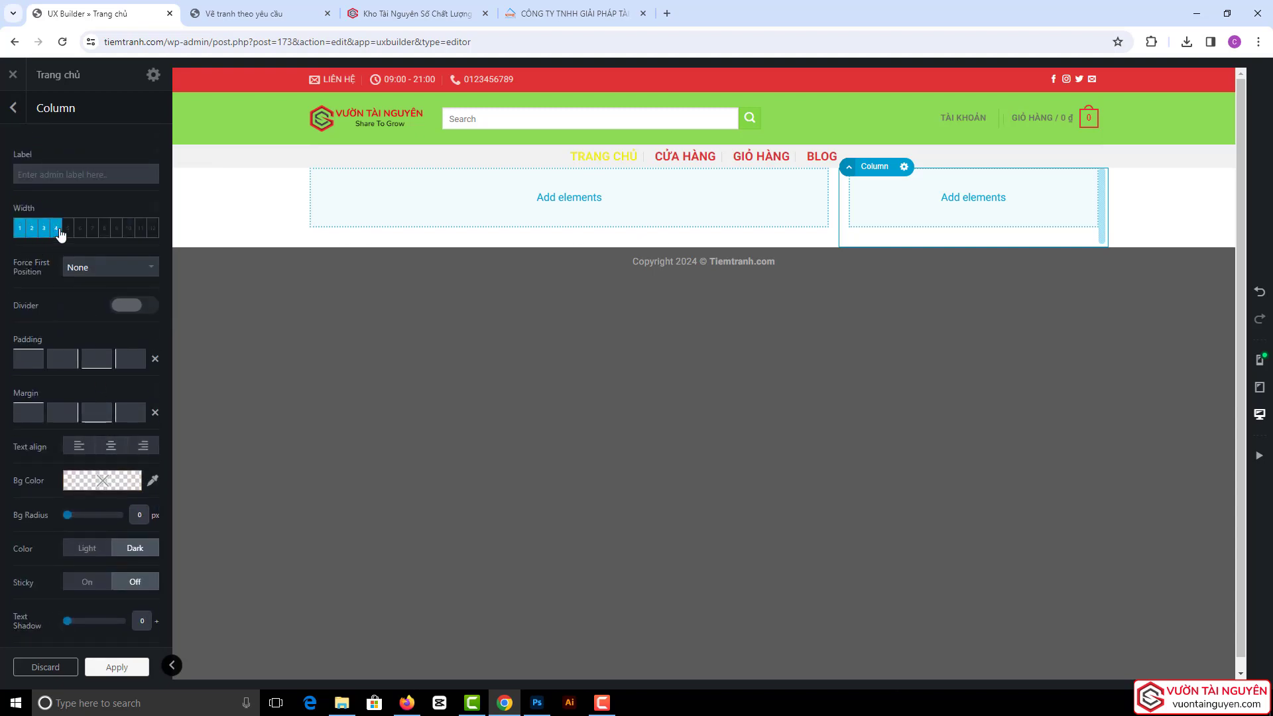
pyautogui.scroll(-1, 77, 345)
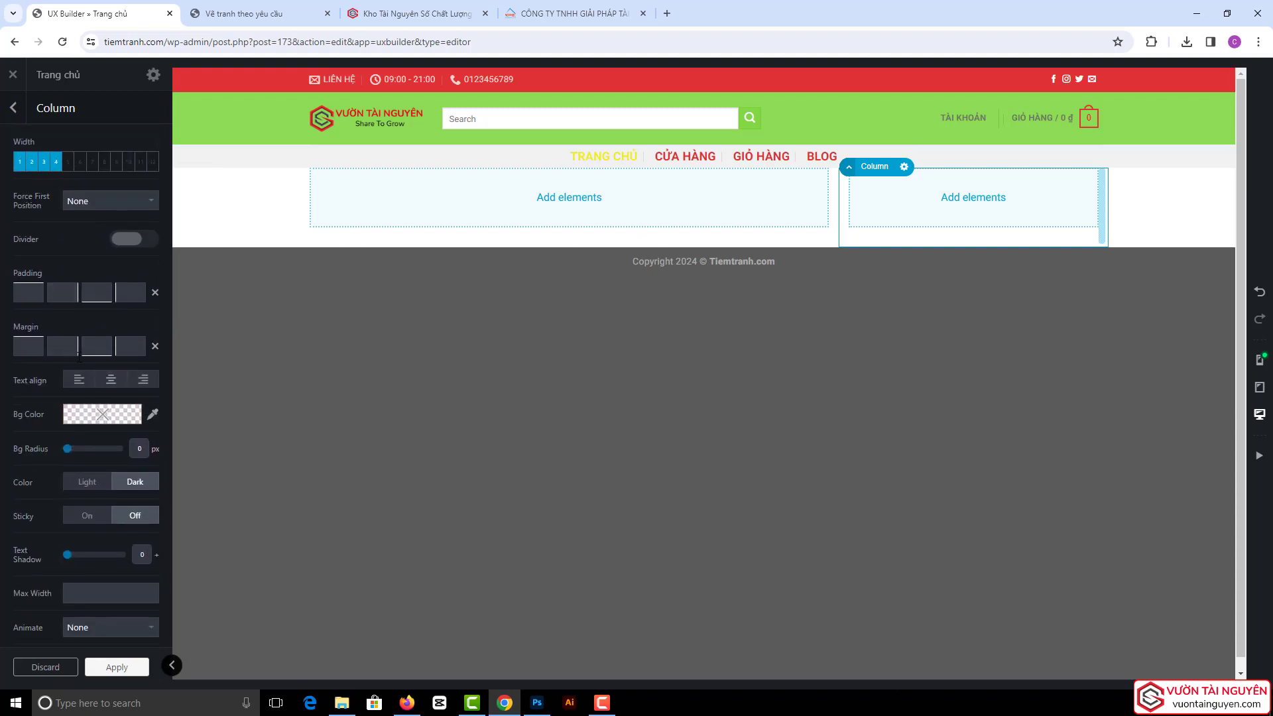
pyautogui.scroll(1, 91, 368)
pyautogui.click(12, 108)
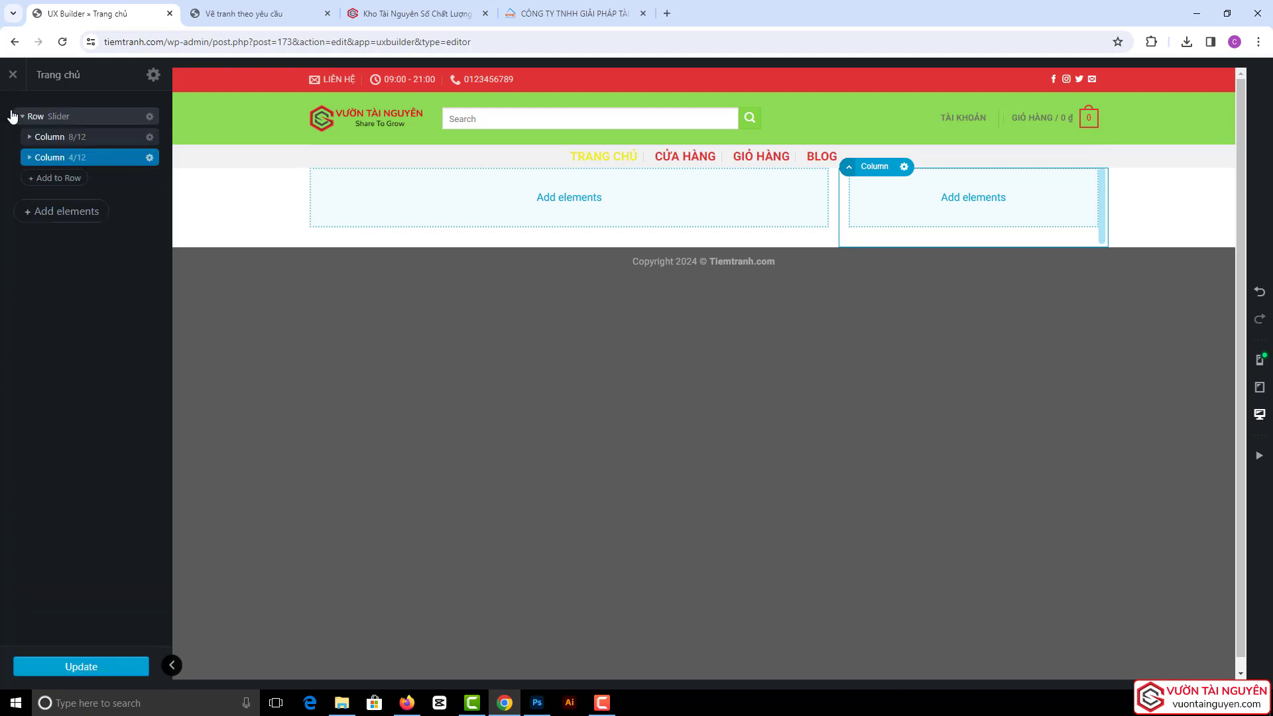
# - Duplicate the second column of the Slider row and delete the copy
pyautogui.click(147, 158)
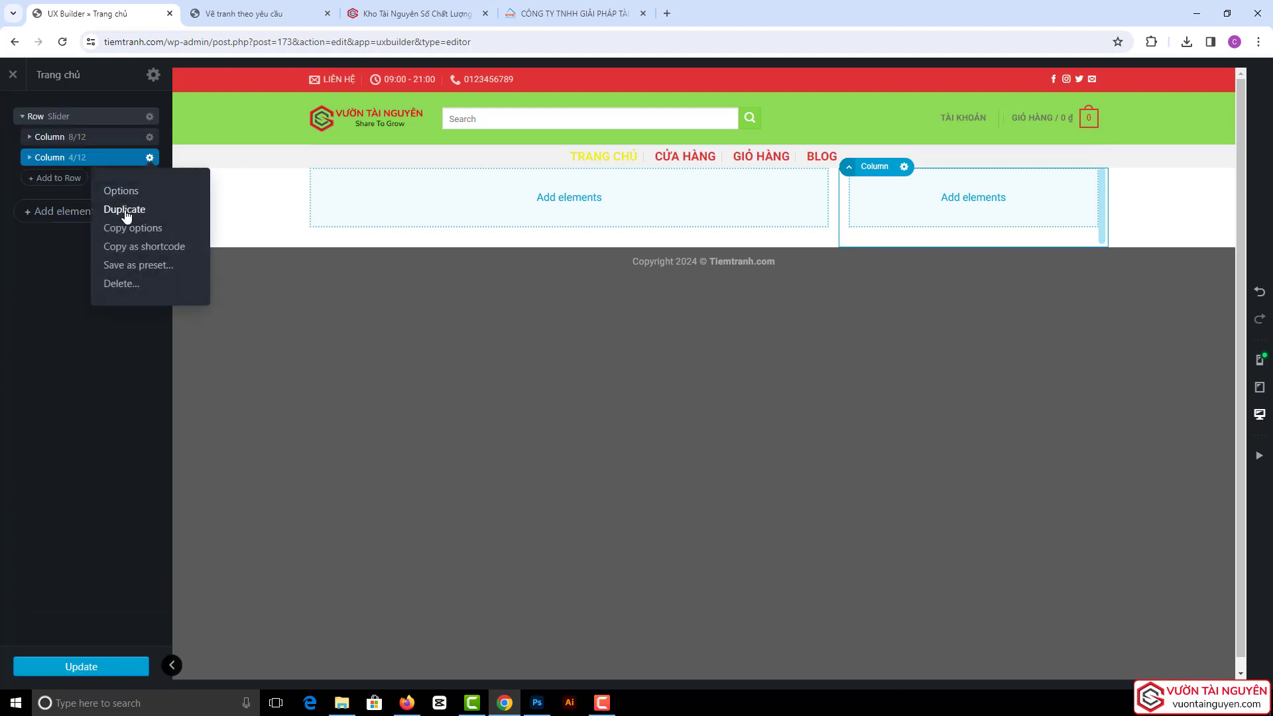
pyautogui.click(125, 210)
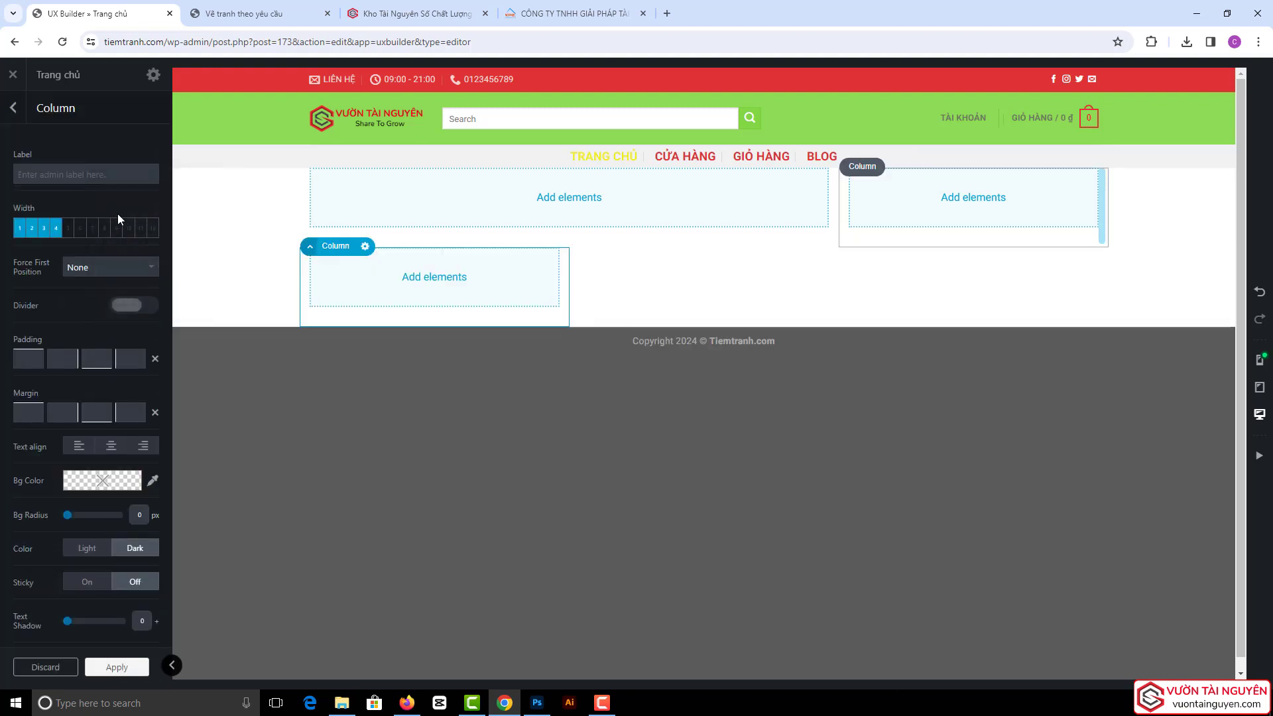
pyautogui.click(13, 108)
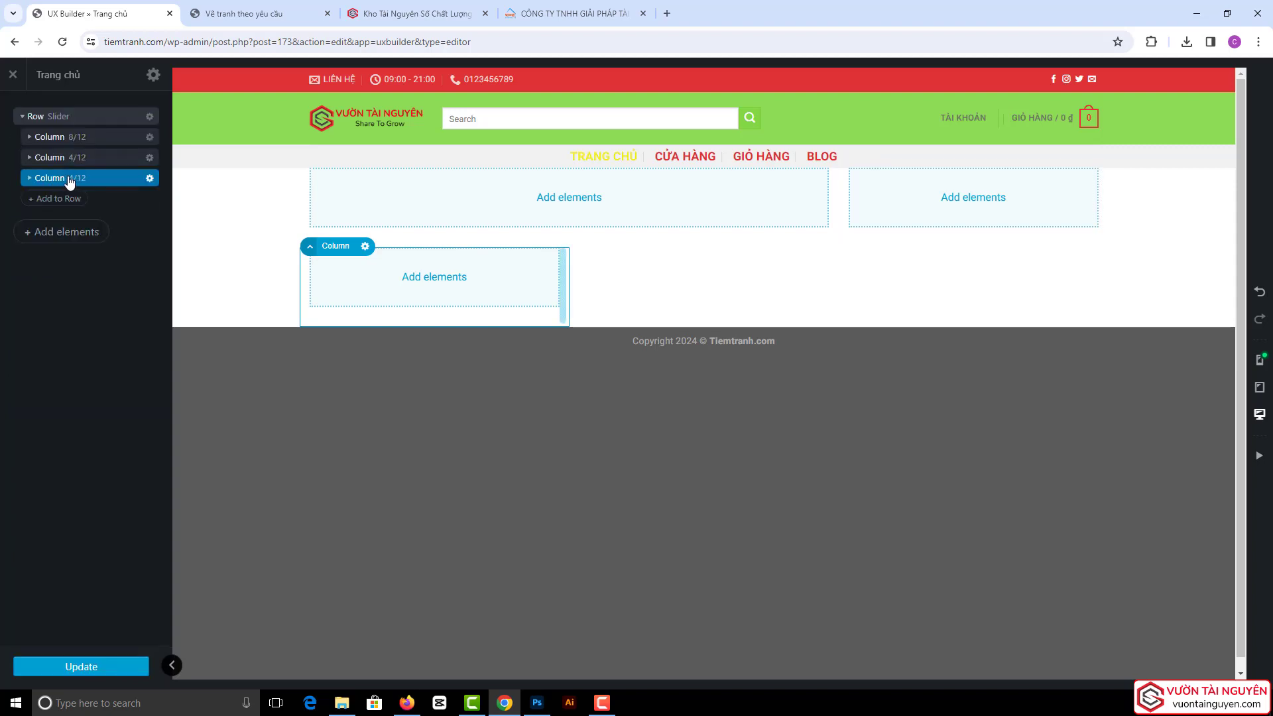
pyautogui.click(148, 178)
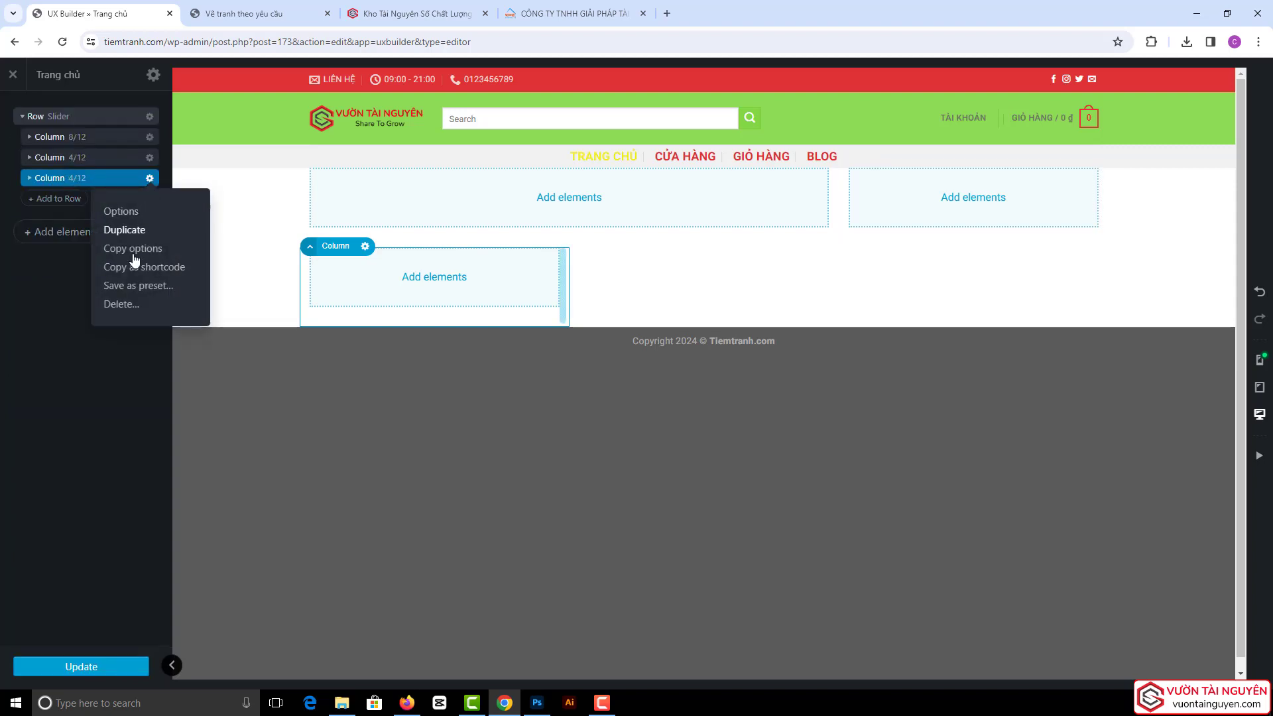
pyautogui.click(124, 305)
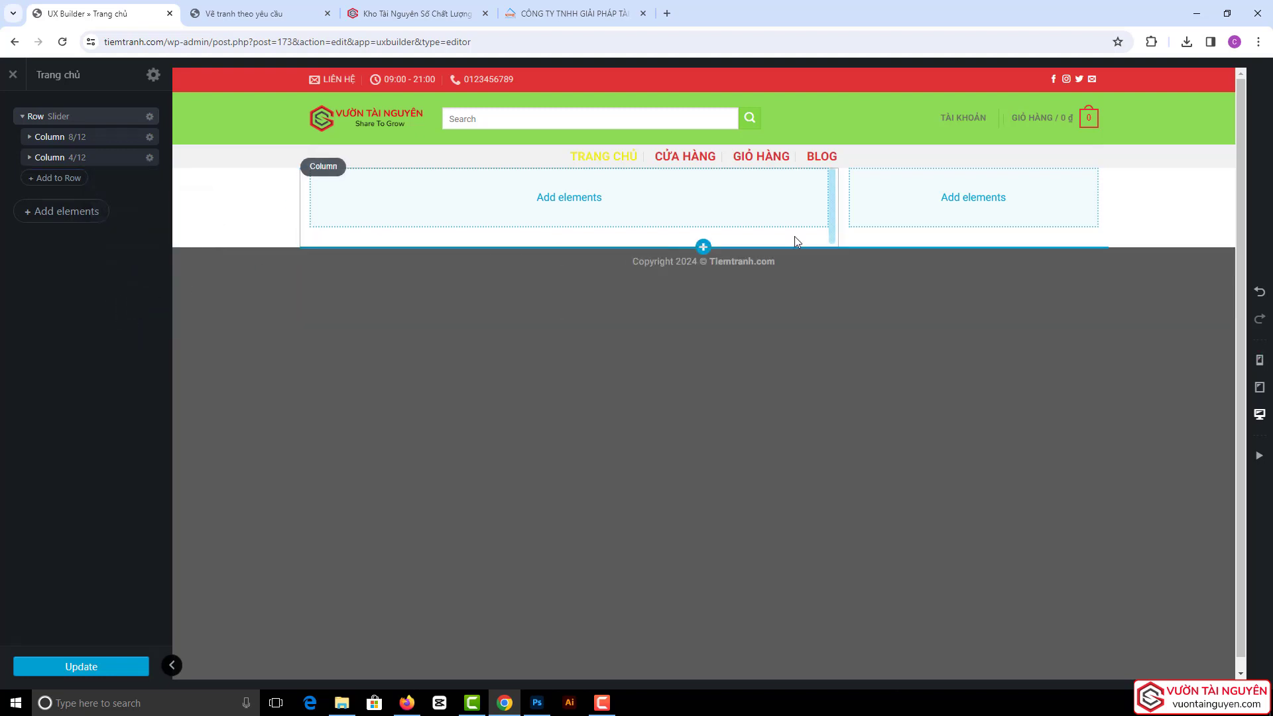
# - Copy the second column's options and paste them onto the first column of the Slider row
pyautogui.click(149, 158)
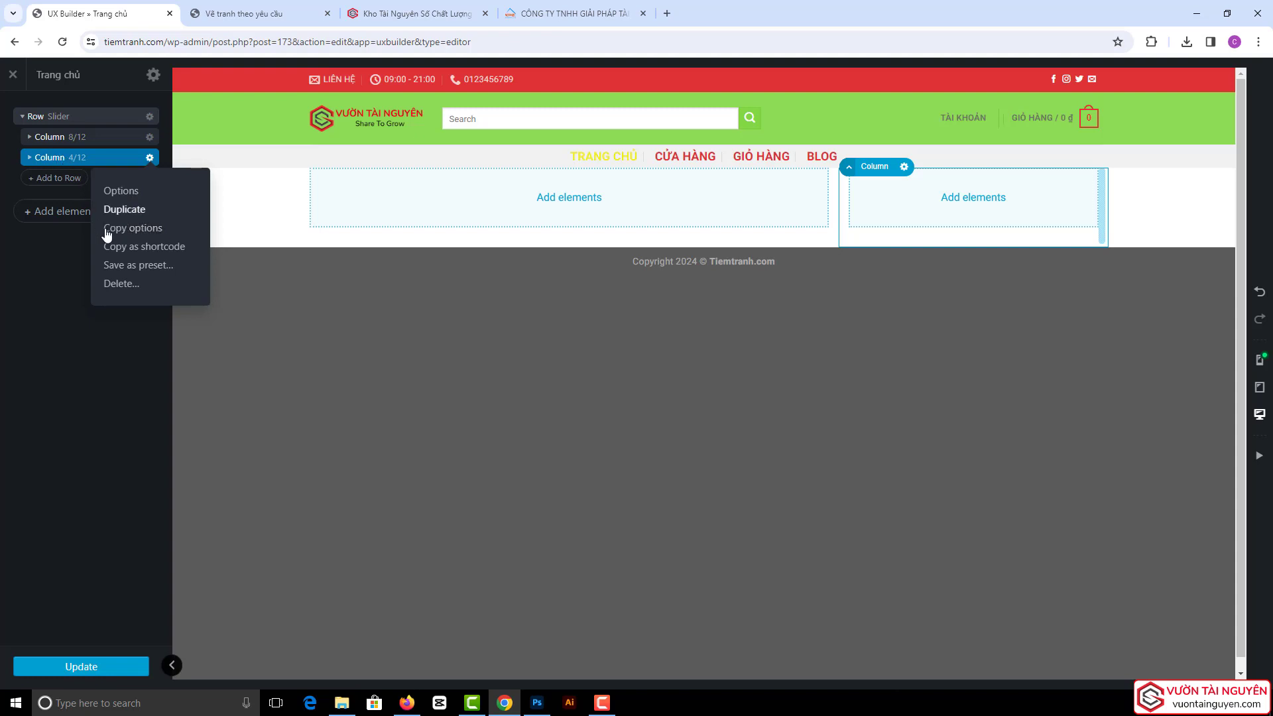
pyautogui.click(129, 229)
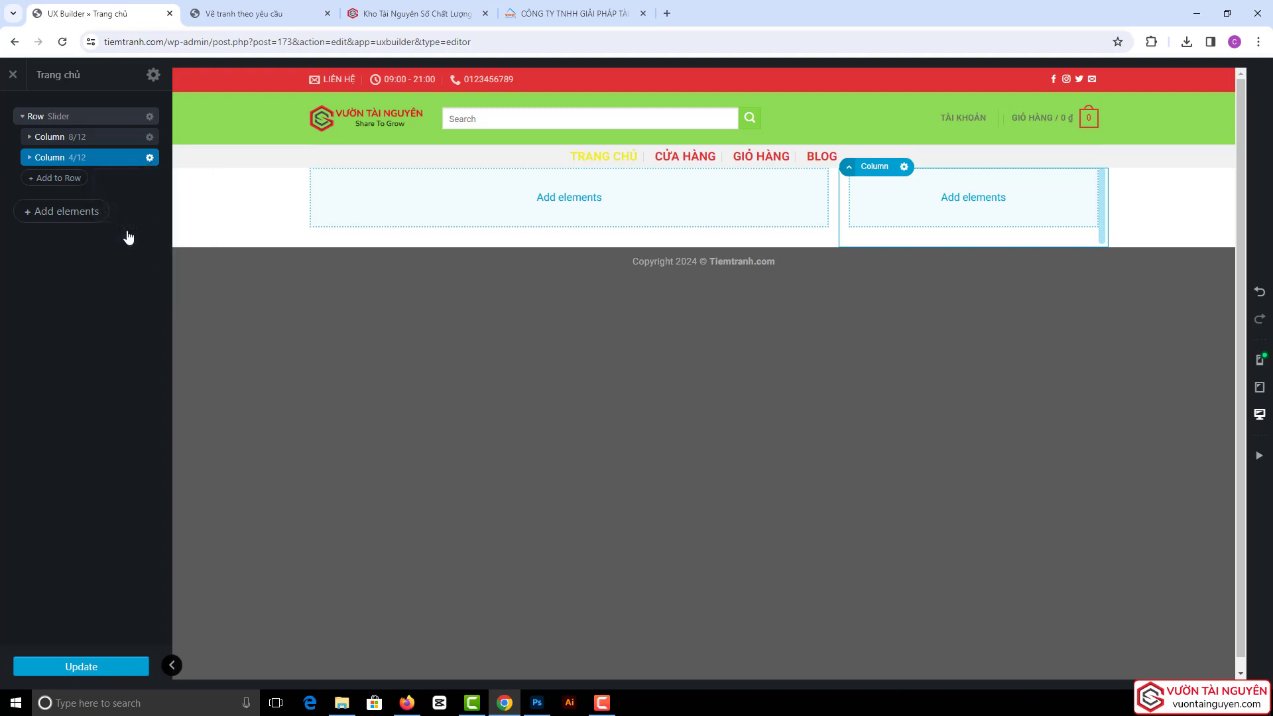
pyautogui.click(77, 142)
pyautogui.rightClick(77, 142)
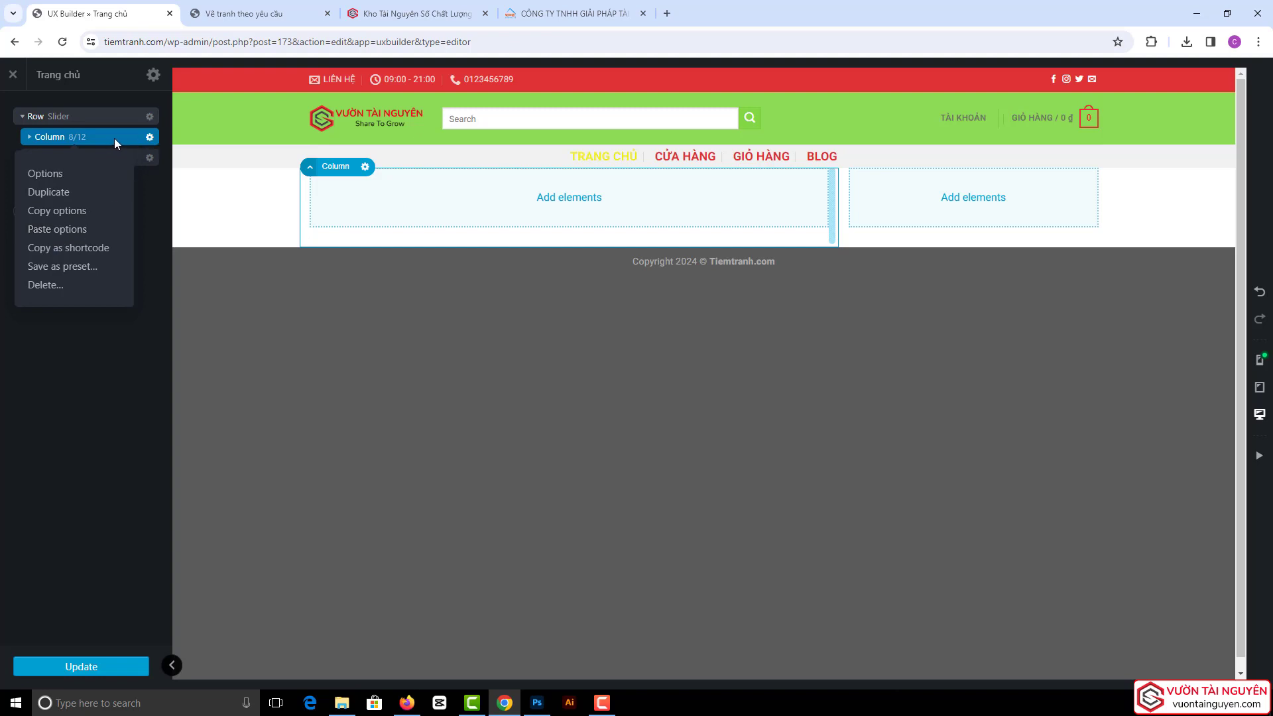
pyautogui.click(52, 232)
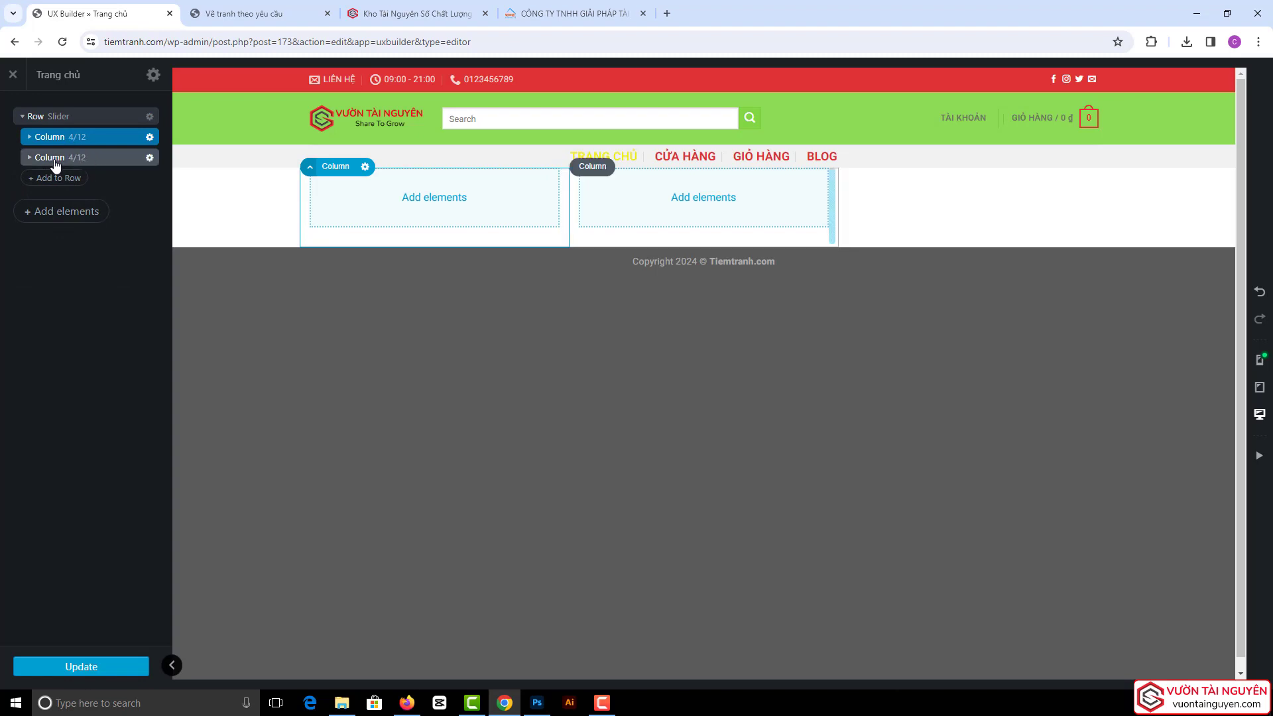
# - Set the first column's width to 8 of 12 in its options and apply the change
pyautogui.click(149, 136)
pyautogui.scroll(-7, 83, 459)
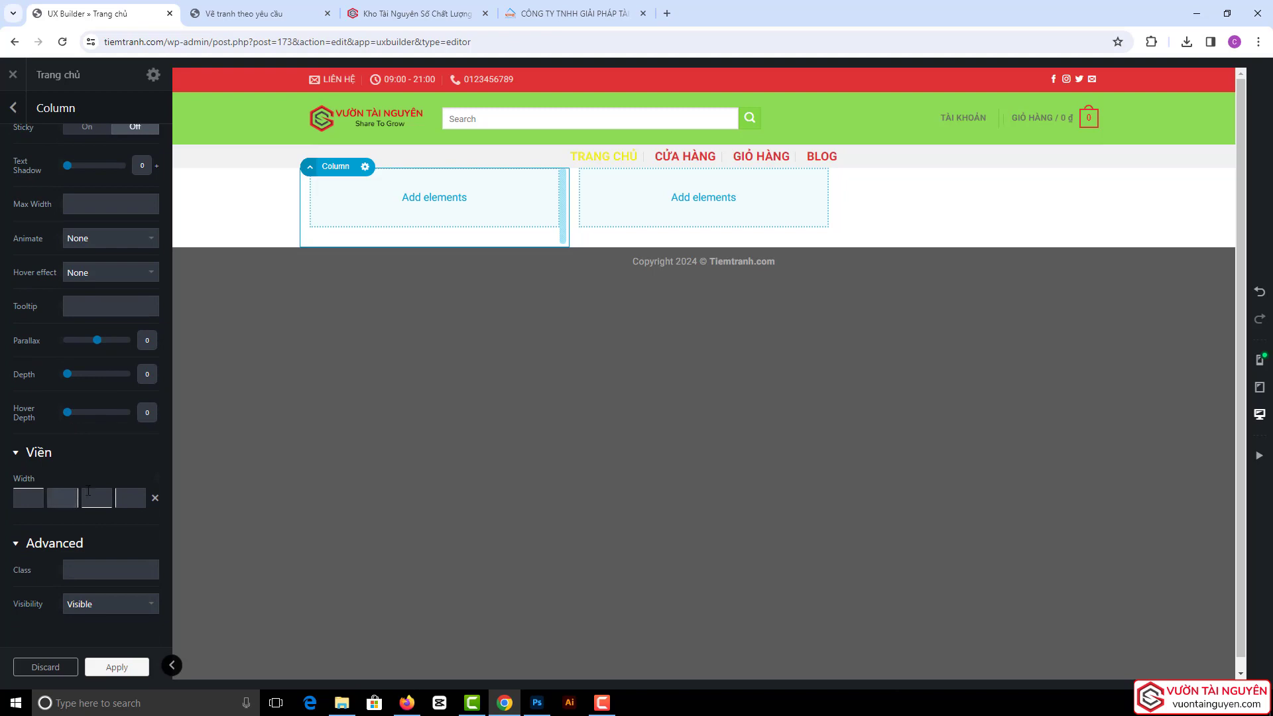
pyautogui.scroll(5, 98, 236)
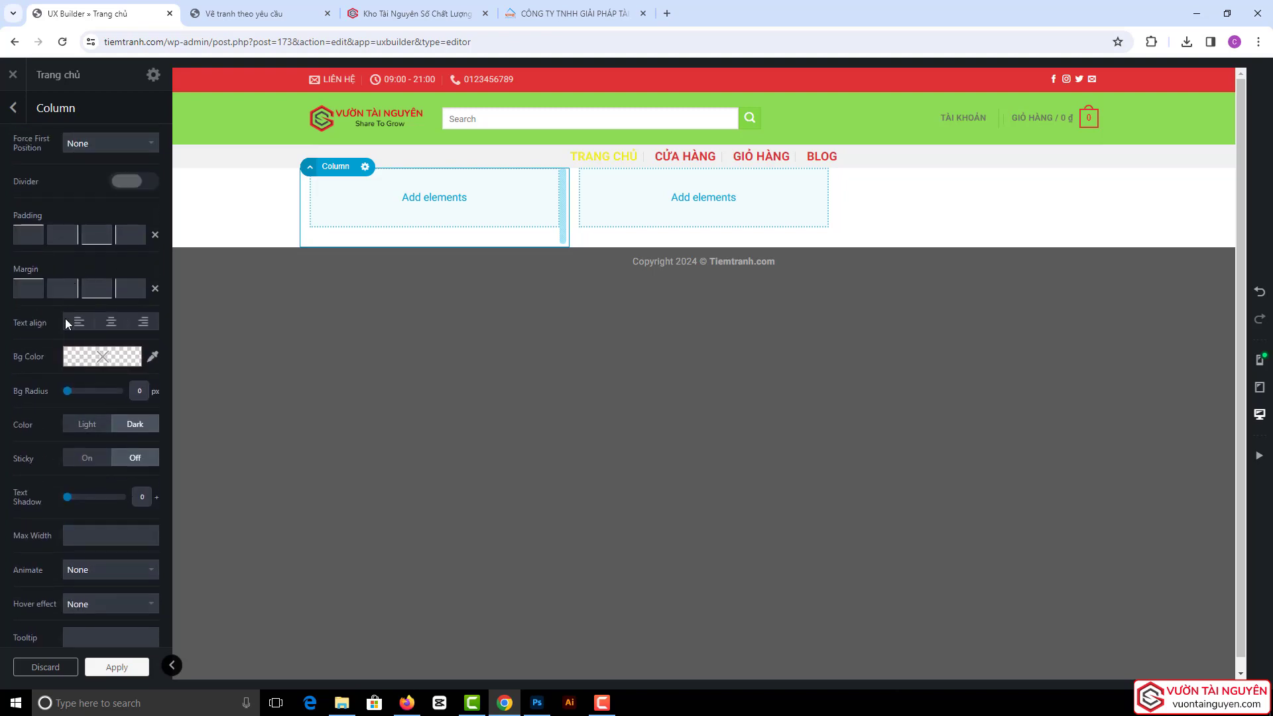
pyautogui.scroll(2, 82, 348)
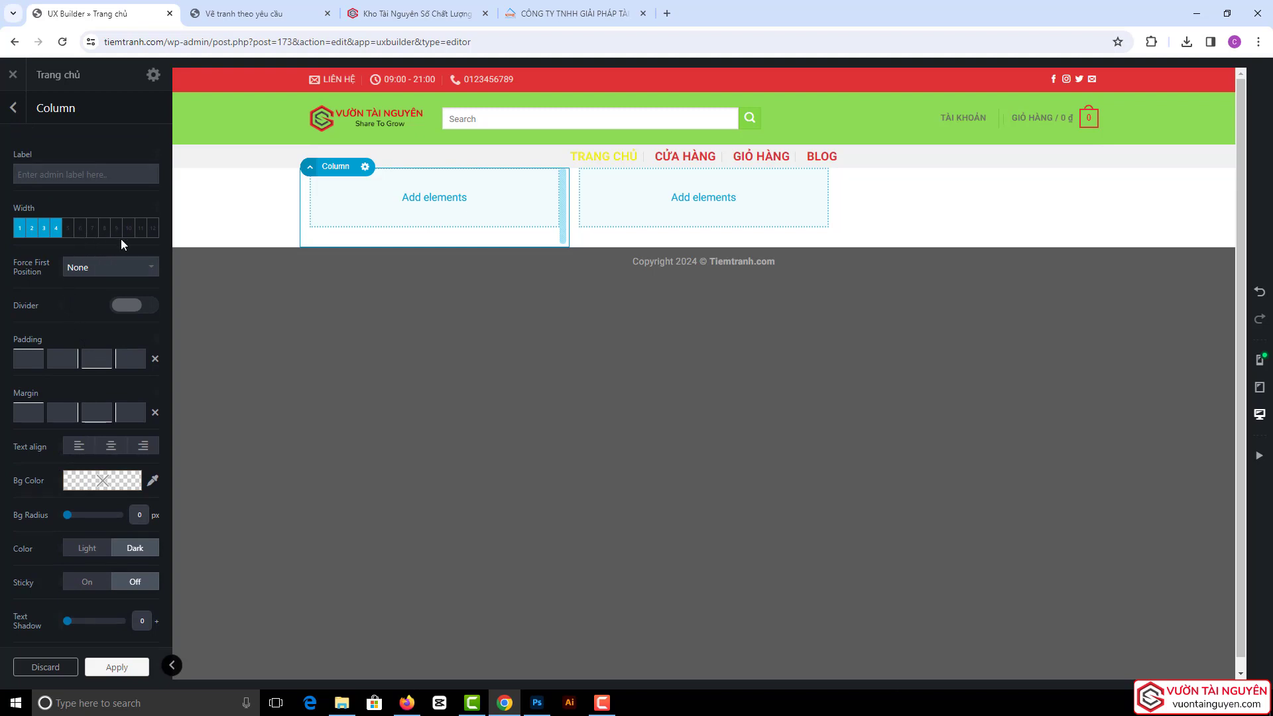
pyautogui.click(104, 229)
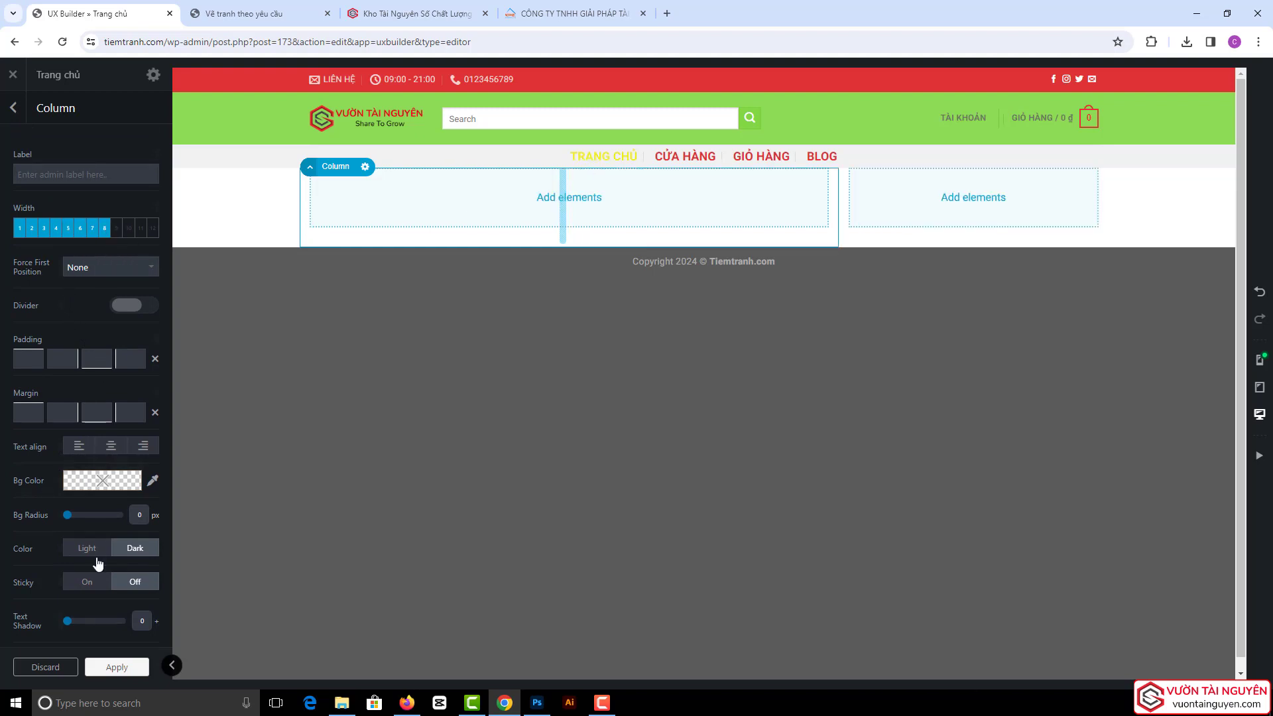
pyautogui.click(106, 666)
# - Delete the 4/12 column from the Slider row and widen the remaining column to 12/12
pyautogui.click(149, 138)
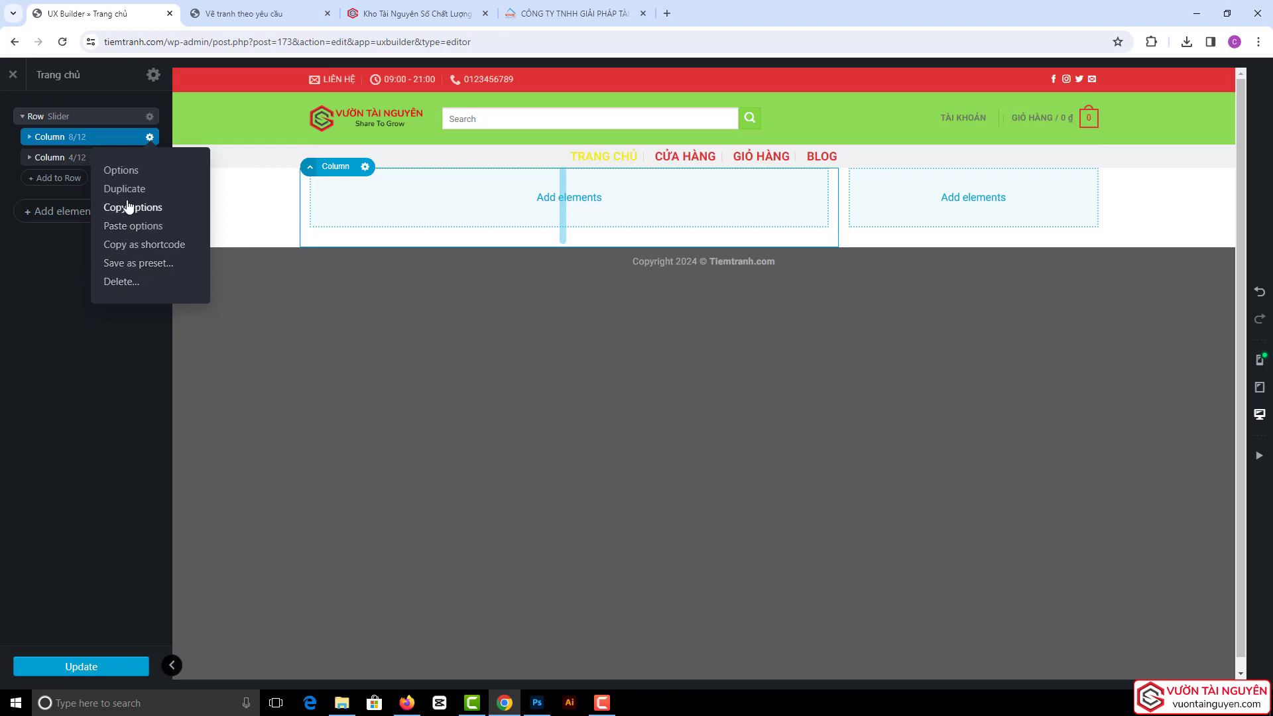
pyautogui.click(66, 229)
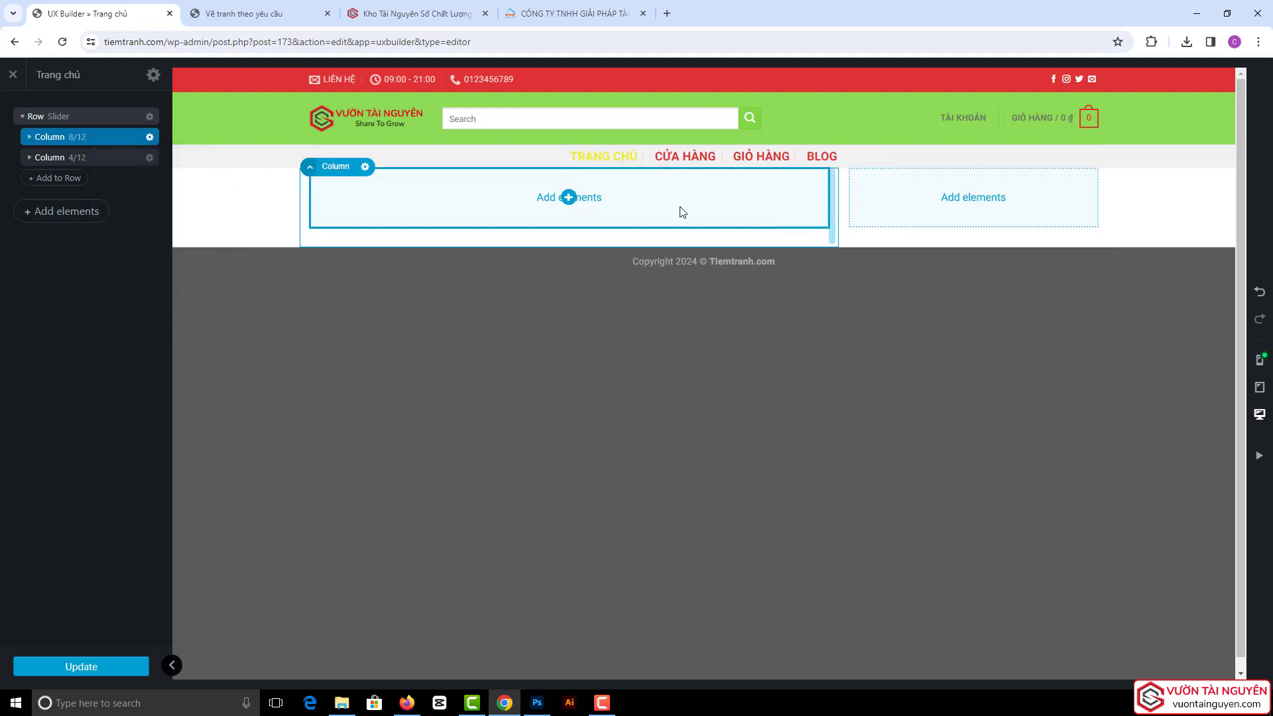
pyautogui.click(149, 157)
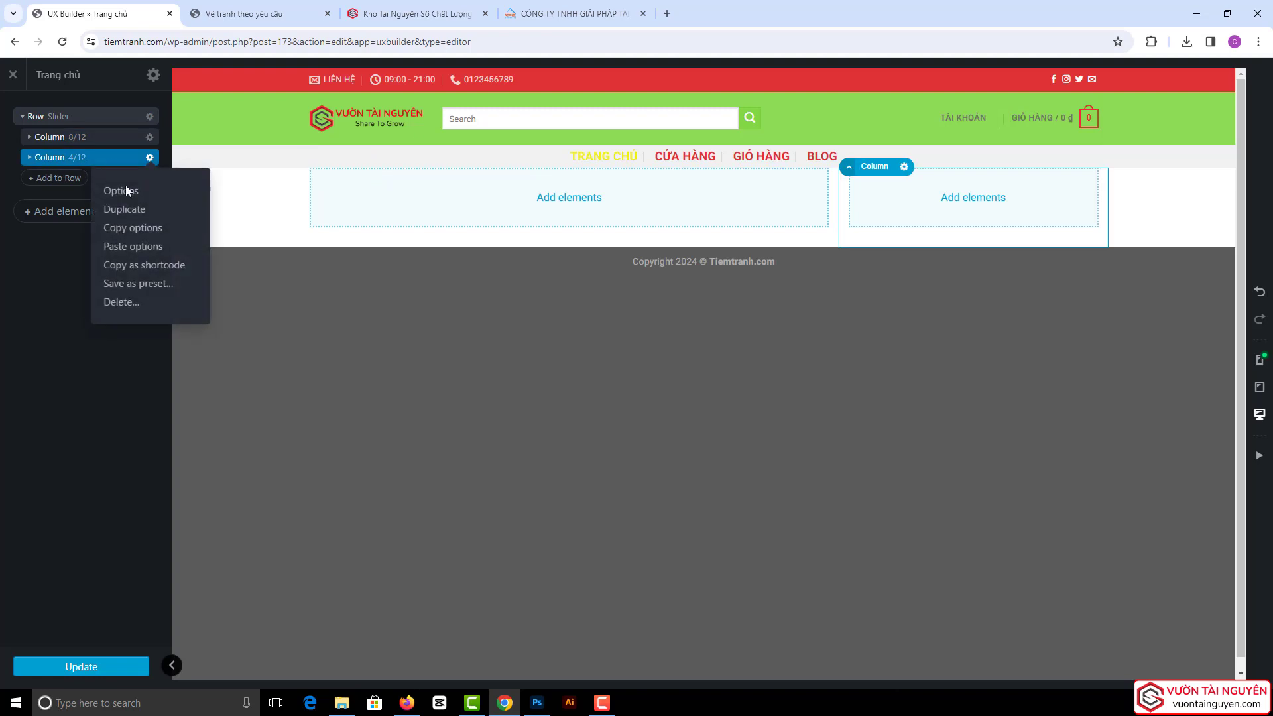
pyautogui.click(116, 303)
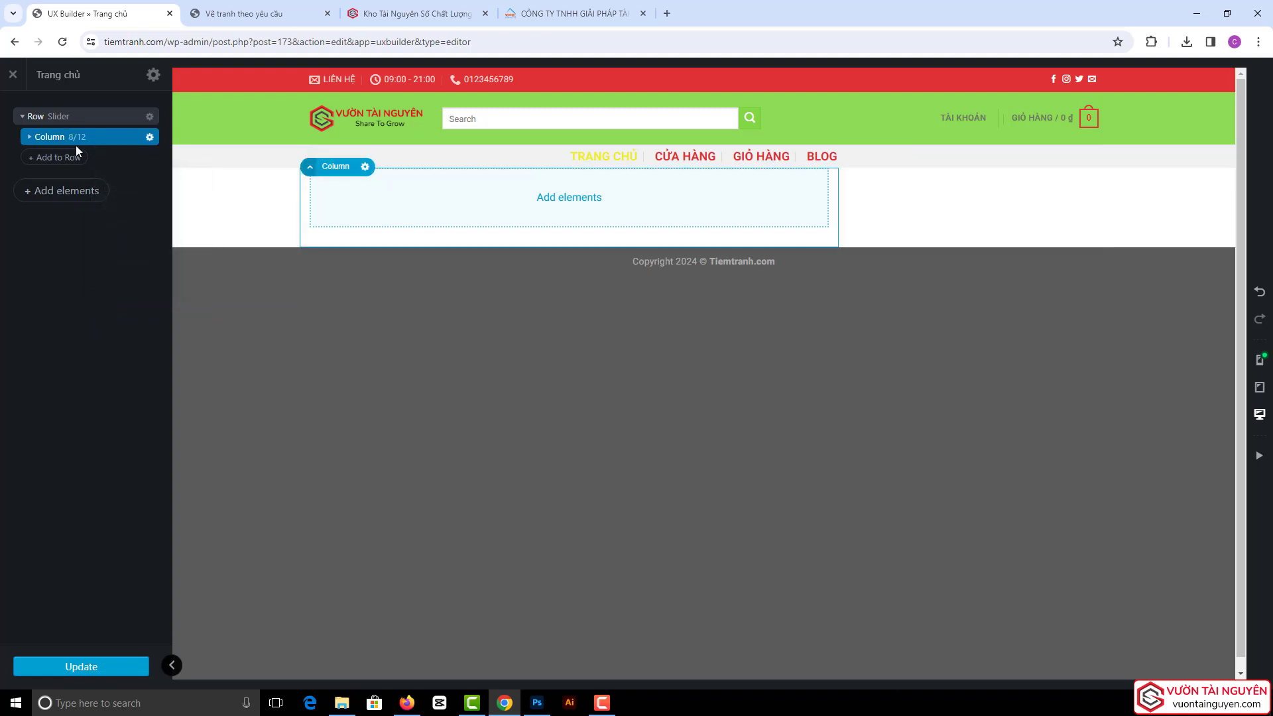
pyautogui.moveTo(837, 203); pyautogui.dragTo(1120, 198)
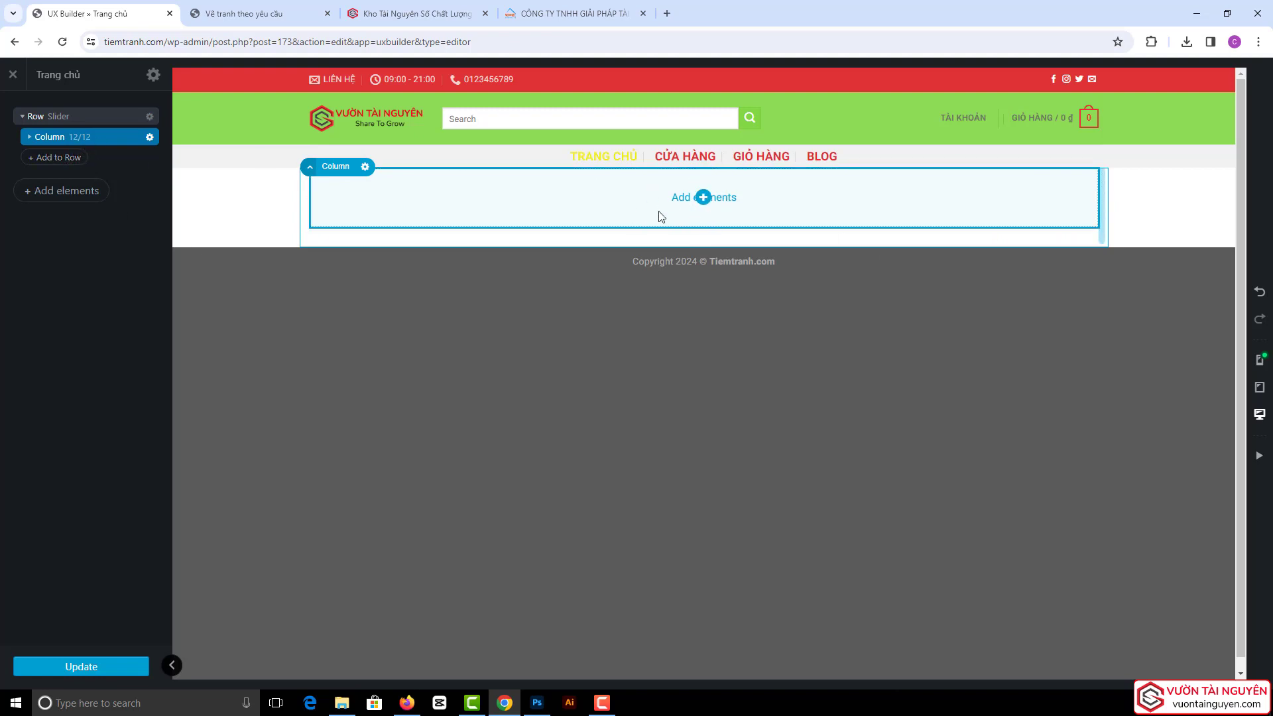
# - Expand the column in the page structure and examine how the Slider row and its column are nested
pyautogui.click(28, 137)
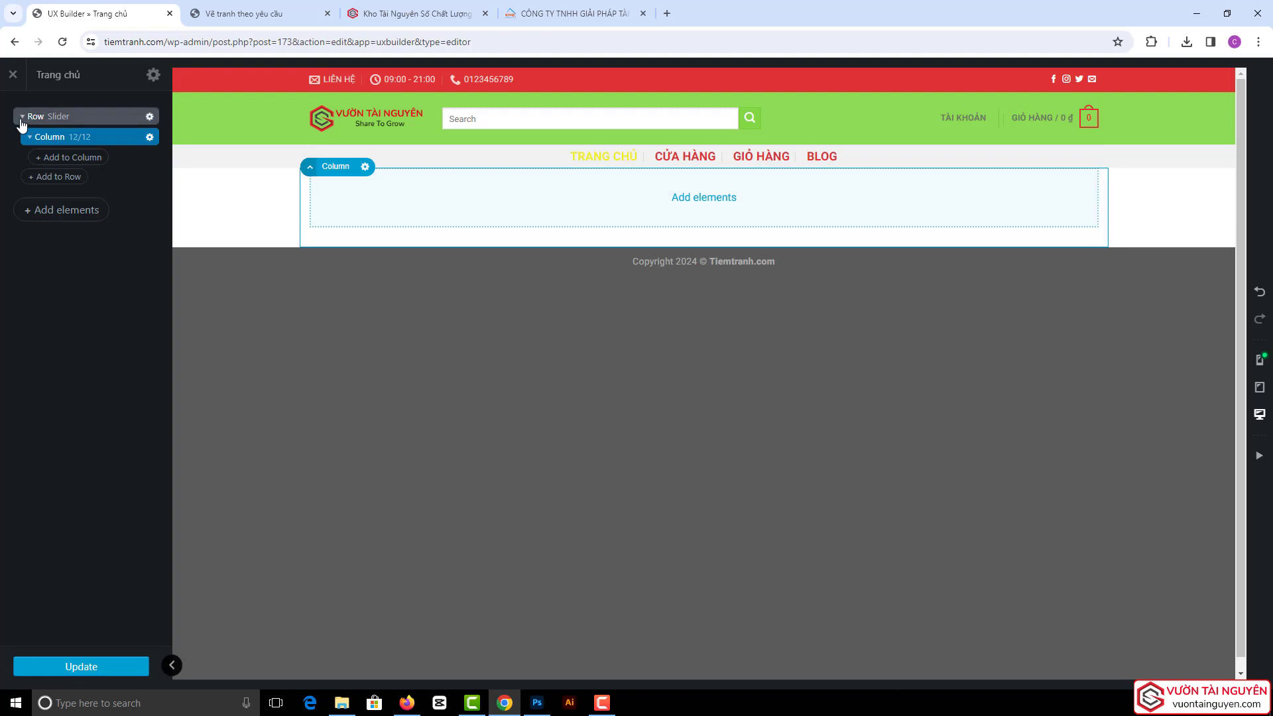
pyautogui.click(38, 123)
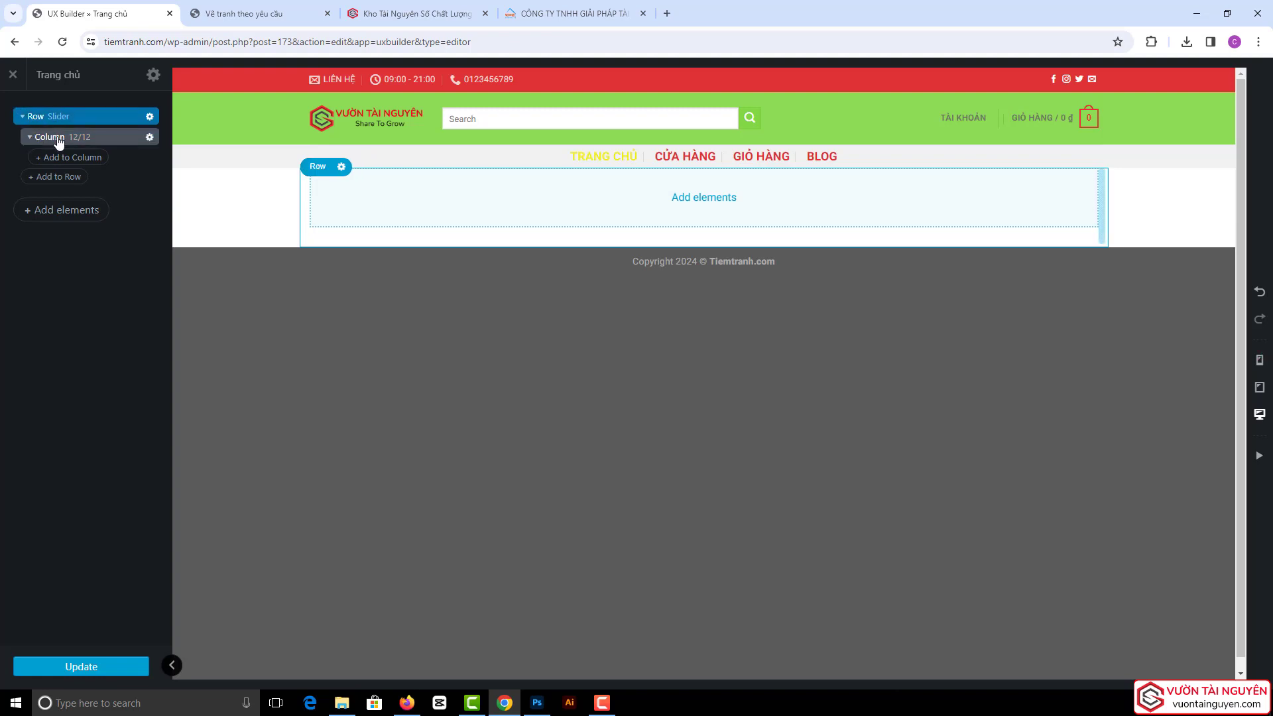
pyautogui.click(58, 140)
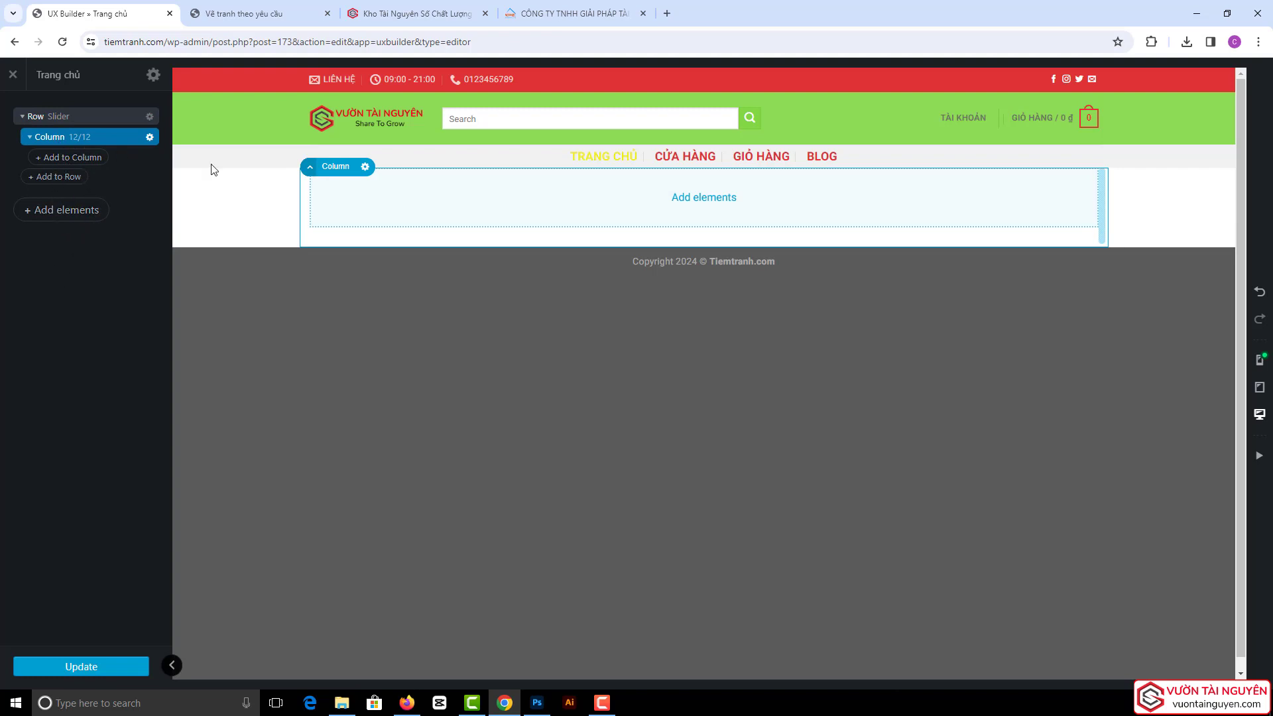
pyautogui.click(22, 116)
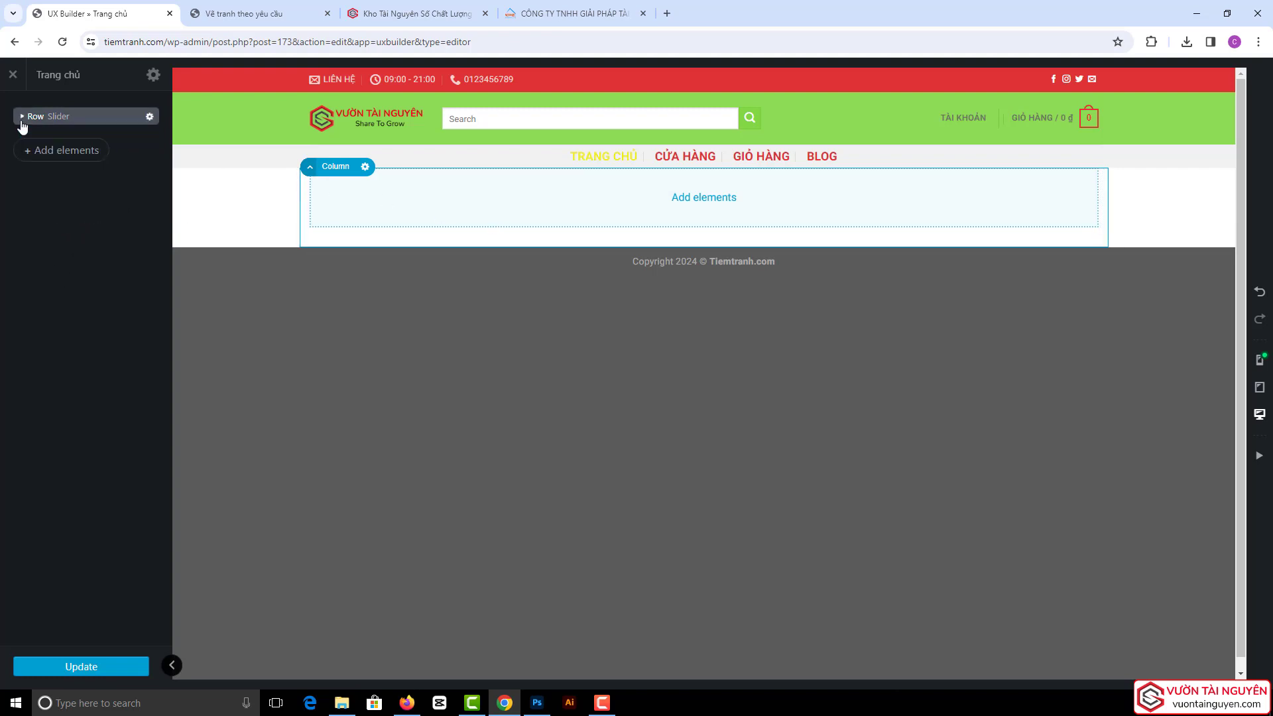
pyautogui.click(23, 116)
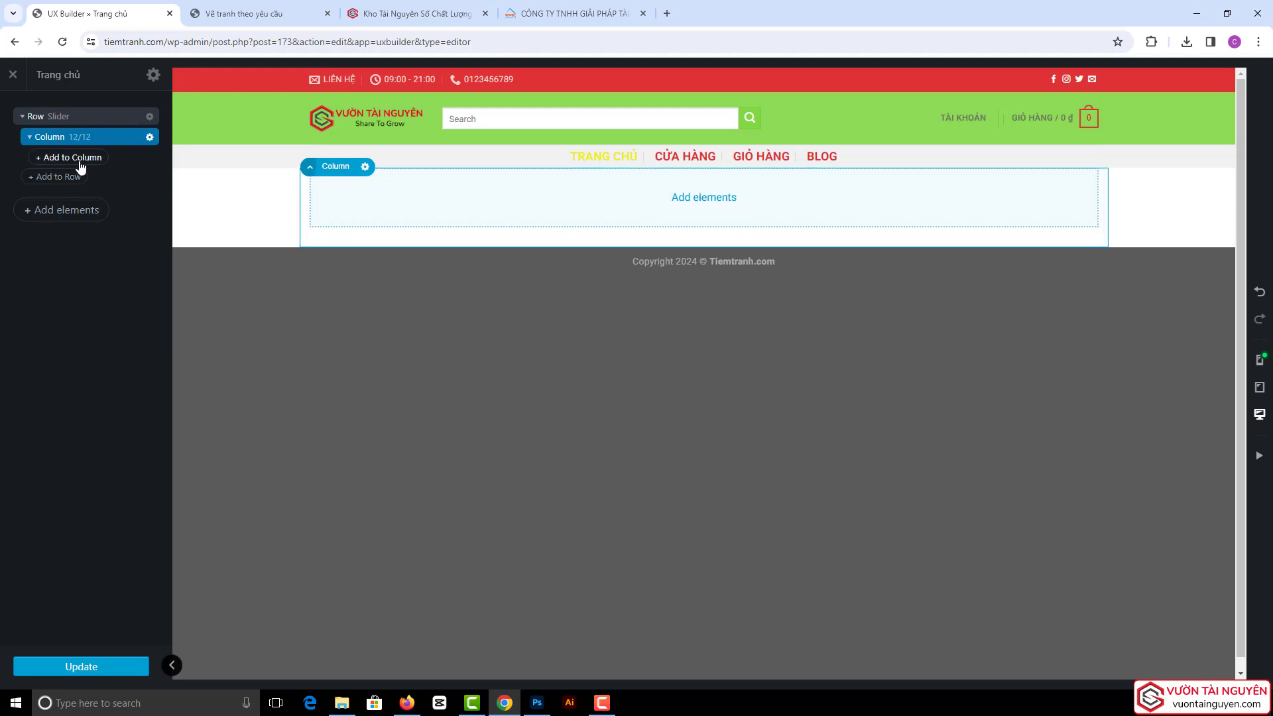
# - Add another column to the Slider row and delete it again
pyautogui.click(39, 179)
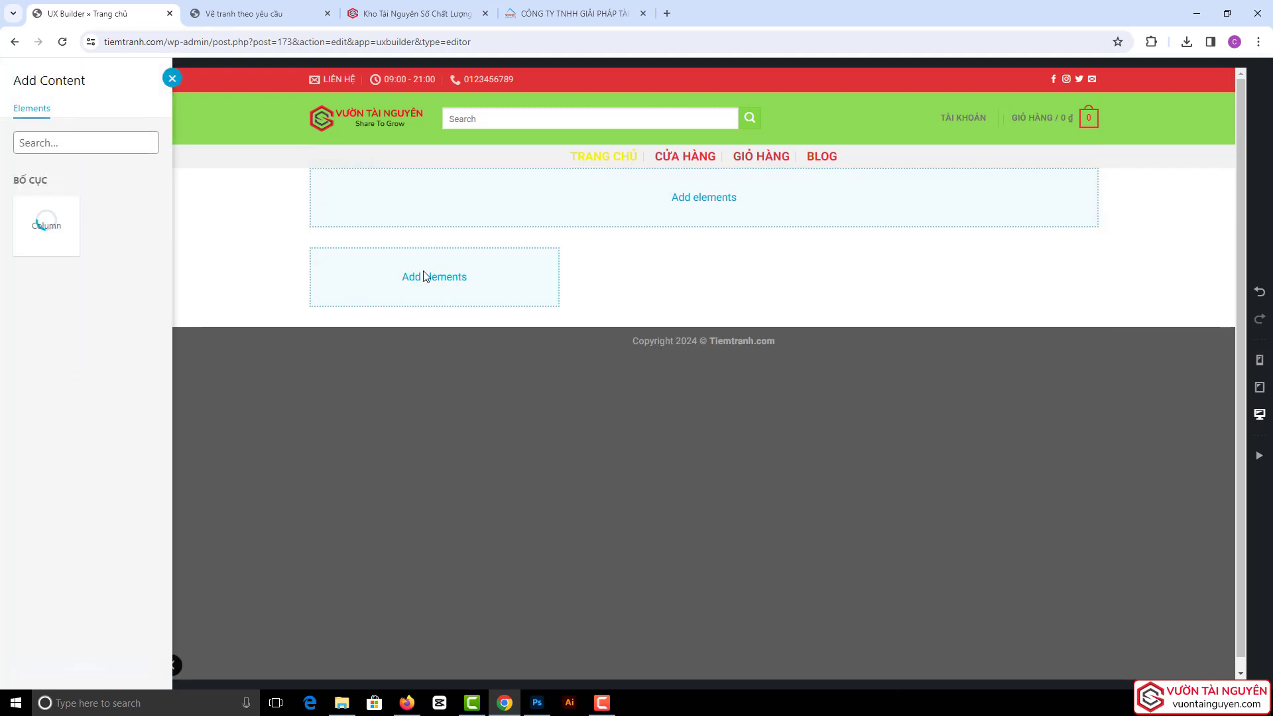
pyautogui.click(111, 668)
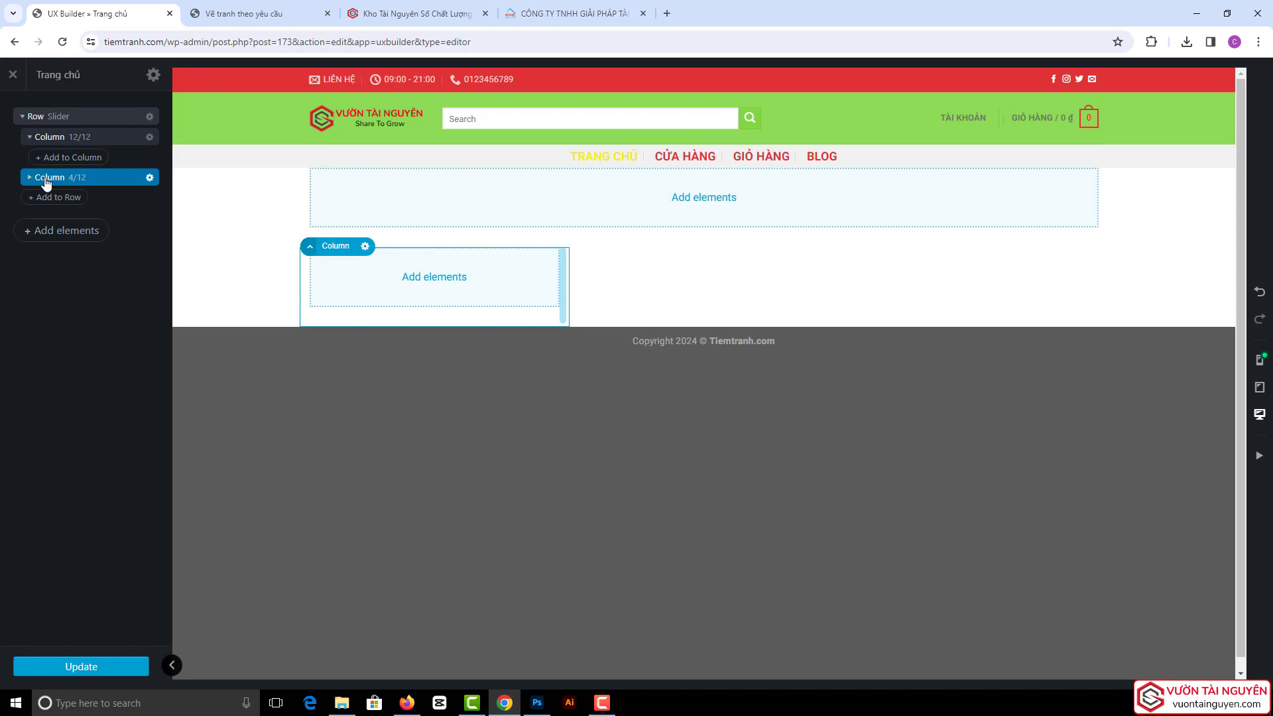
pyautogui.click(150, 177)
pyautogui.click(129, 317)
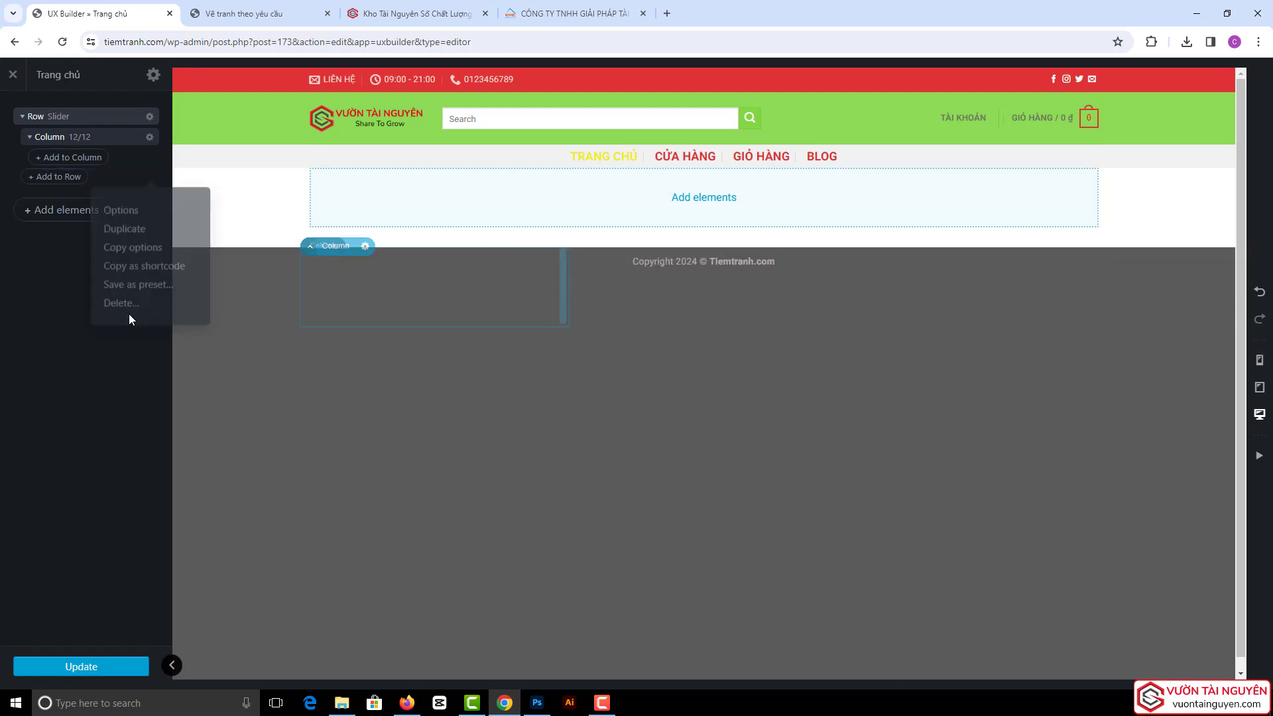
# - Add a Slider element inside the 12/12 column of the Slider row
pyautogui.click(72, 159)
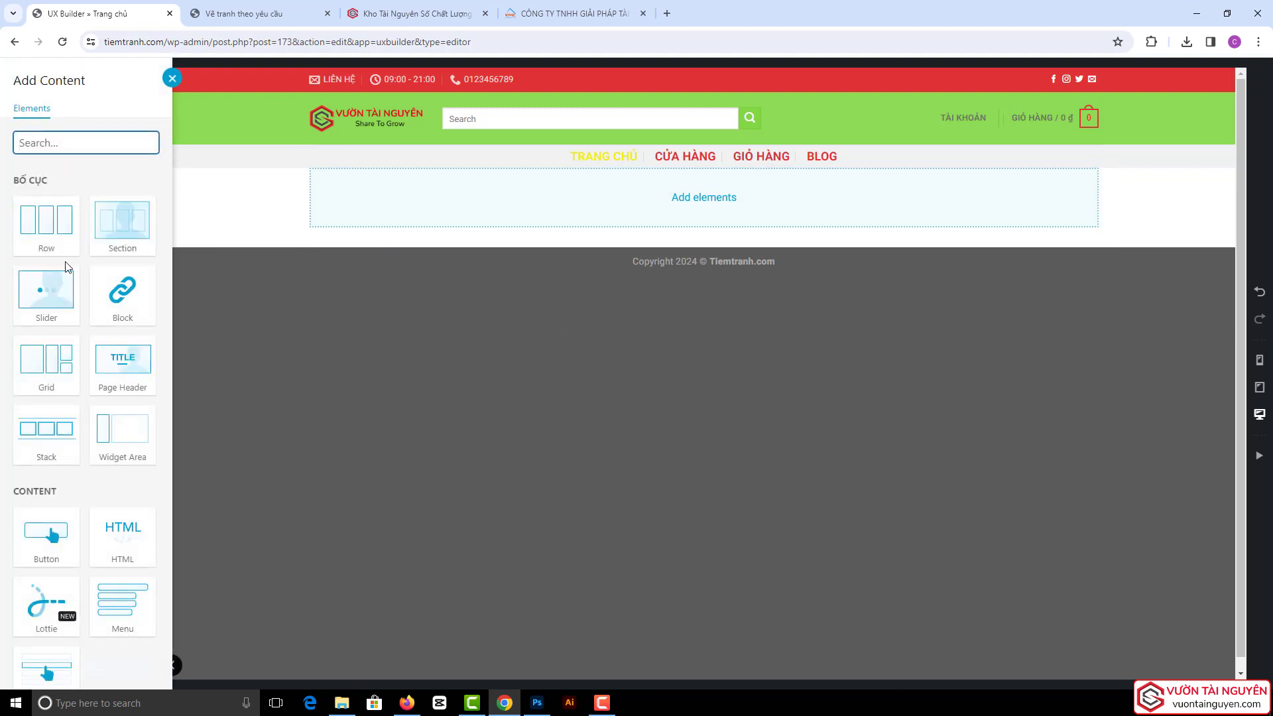
pyautogui.scroll(-5, 74, 352)
pyautogui.scroll(8, 73, 351)
pyautogui.click(39, 298)
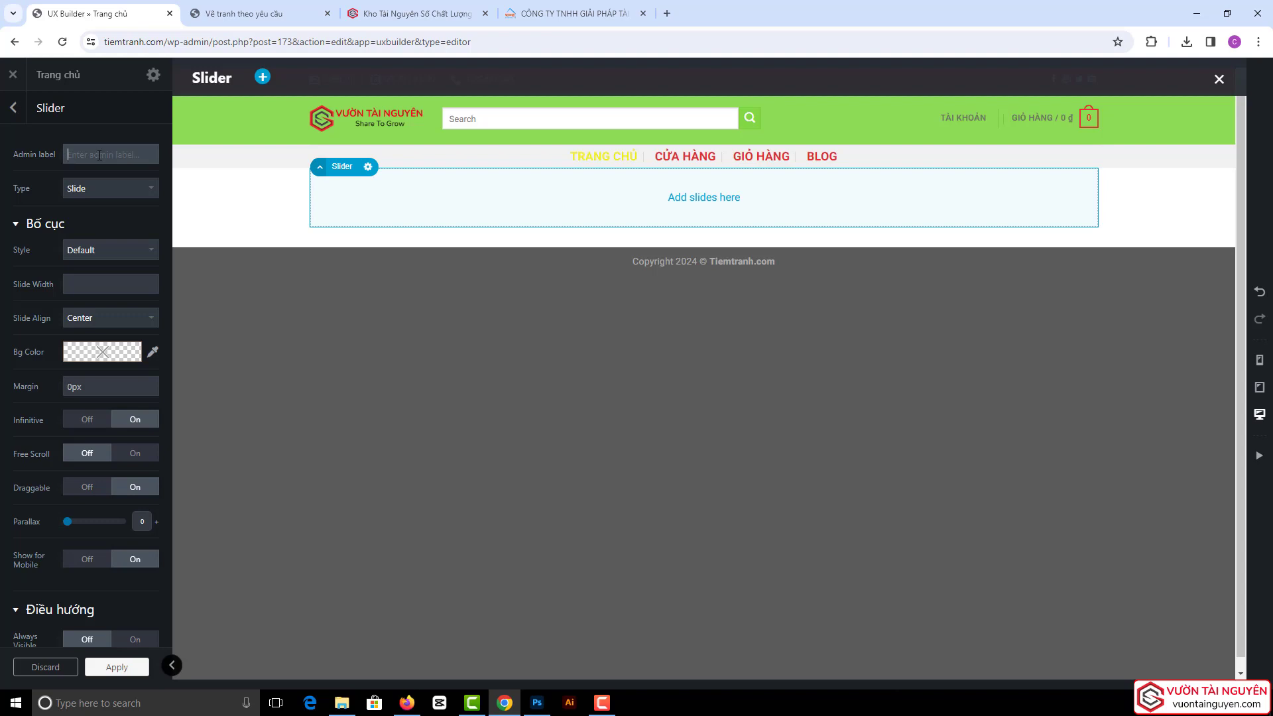
# - Choose Slide as the slider's type and Default as its style
pyautogui.click(82, 190)
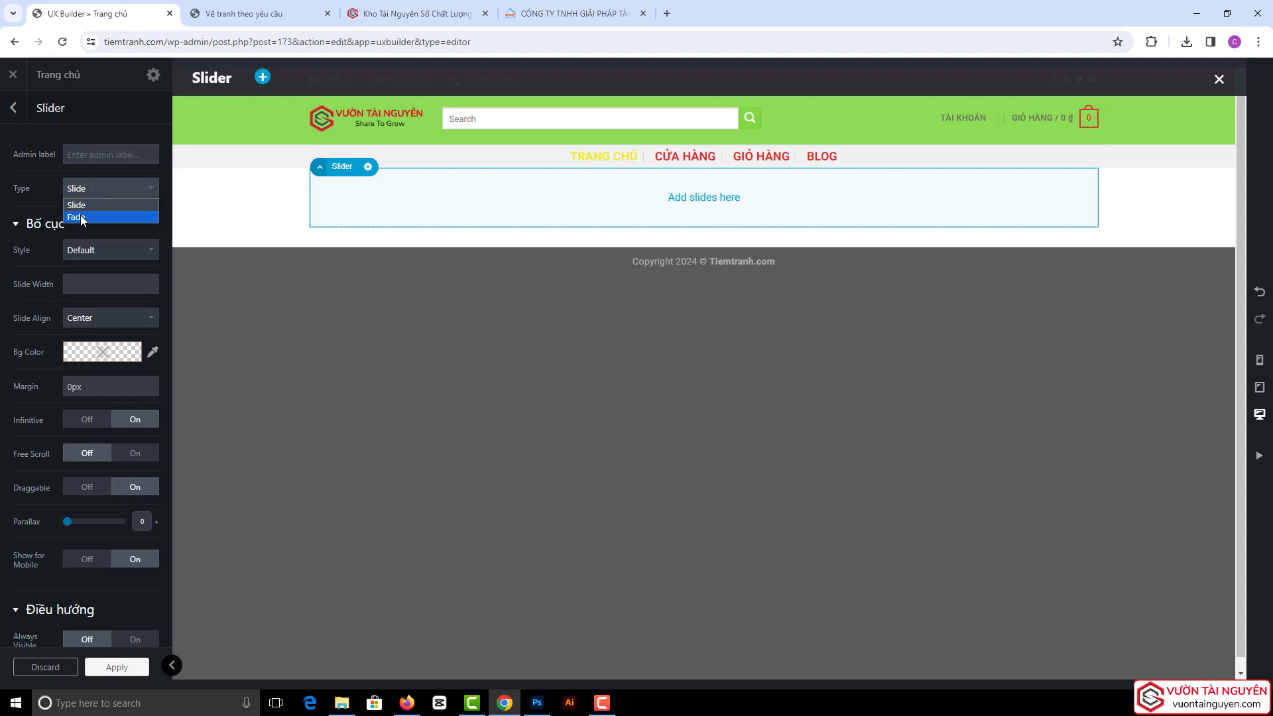
pyautogui.click(76, 206)
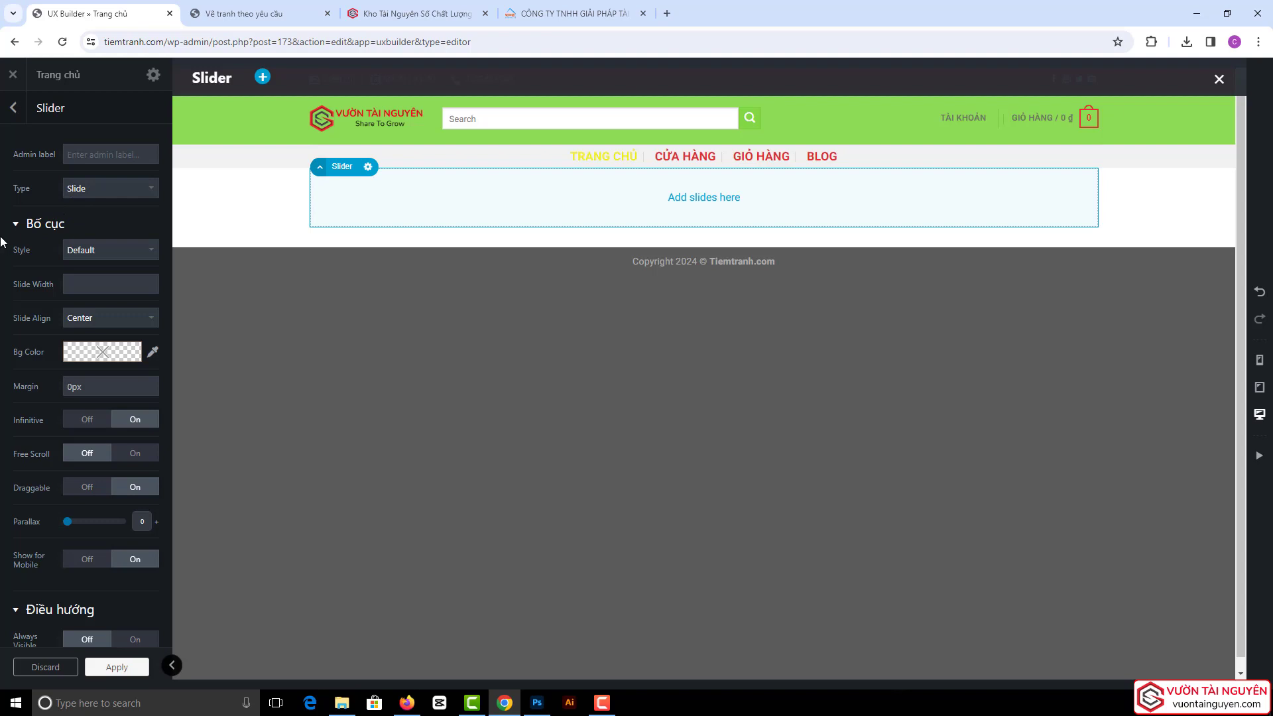
pyautogui.scroll(-3, 81, 164)
pyautogui.scroll(2, 81, 165)
pyautogui.click(98, 184)
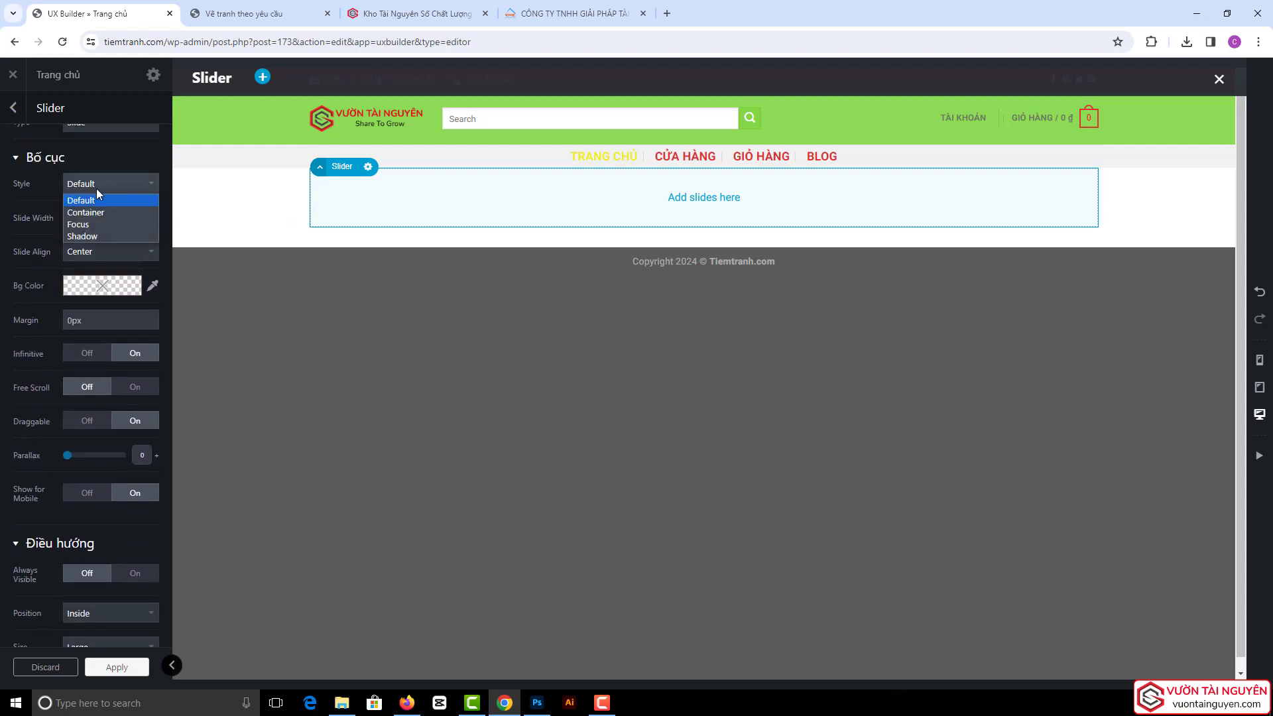
pyautogui.click(97, 198)
# - Examine the slider's layout, navigation, auto-slide and advanced options
pyautogui.scroll(-5, 143, 289)
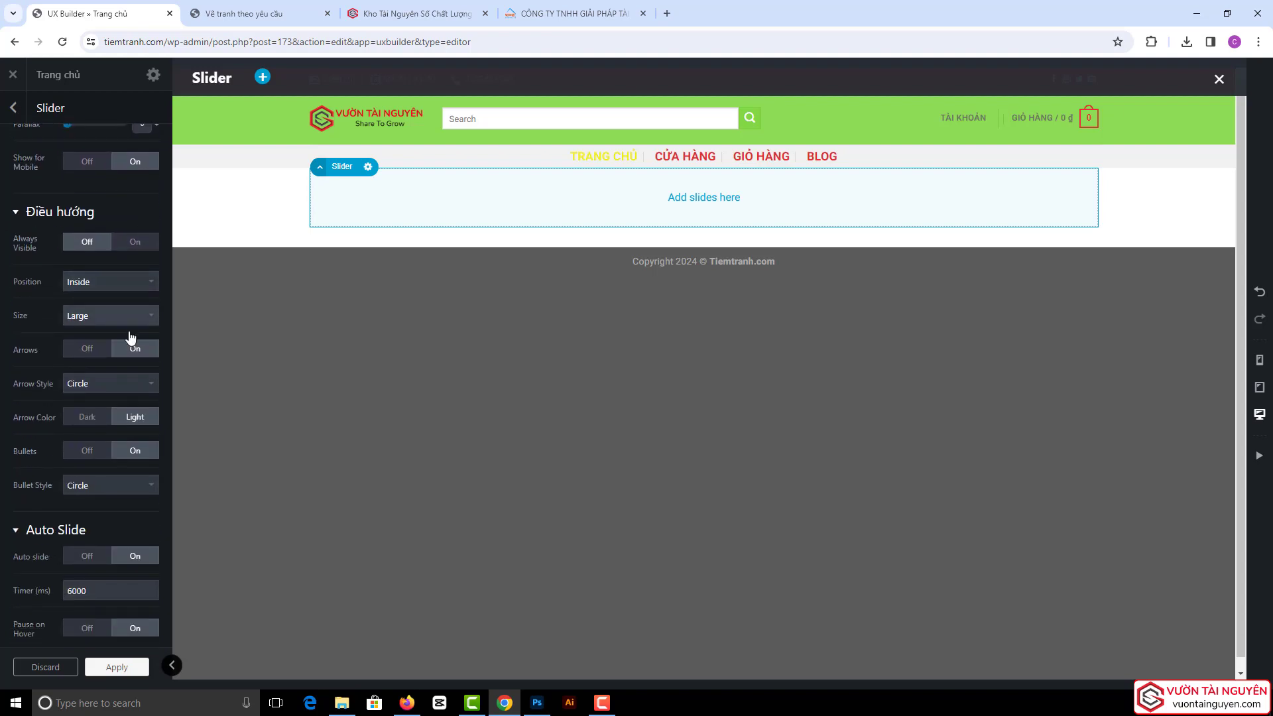
pyautogui.scroll(-3, 130, 337)
pyautogui.scroll(3, 42, 386)
pyautogui.scroll(-2, 46, 368)
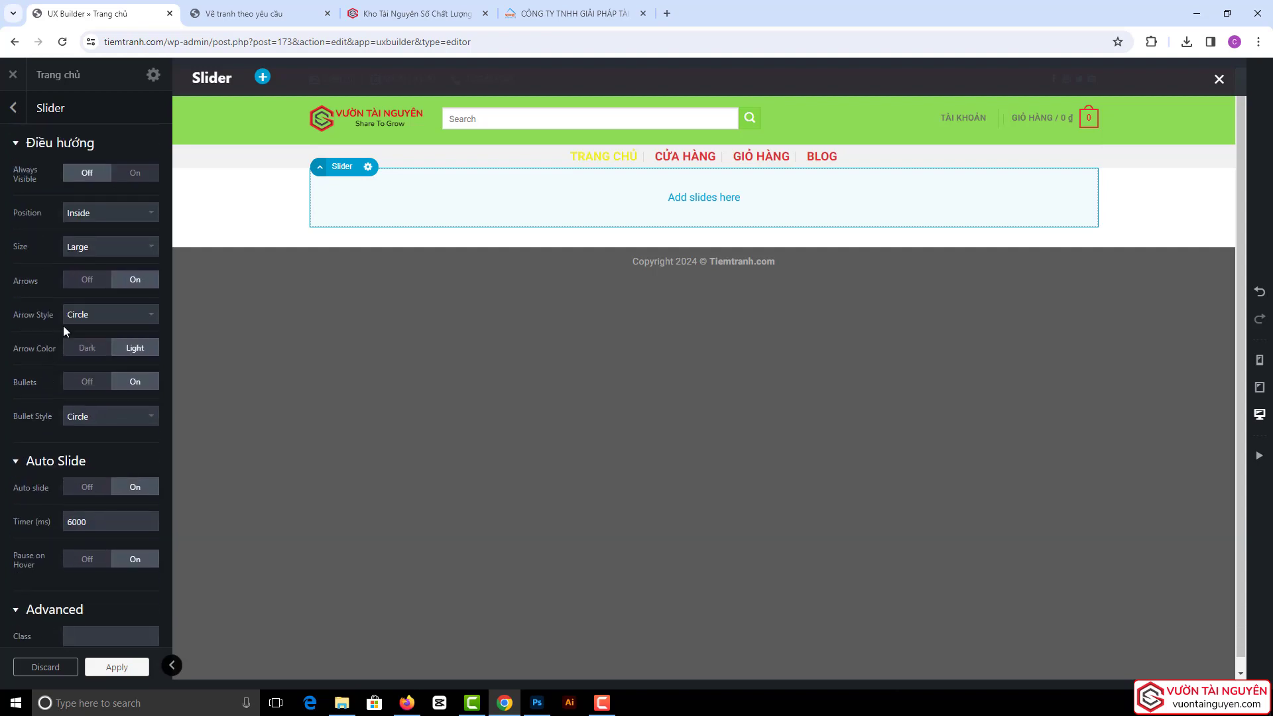
pyautogui.scroll(-1, 64, 330)
pyautogui.scroll(6, 62, 335)
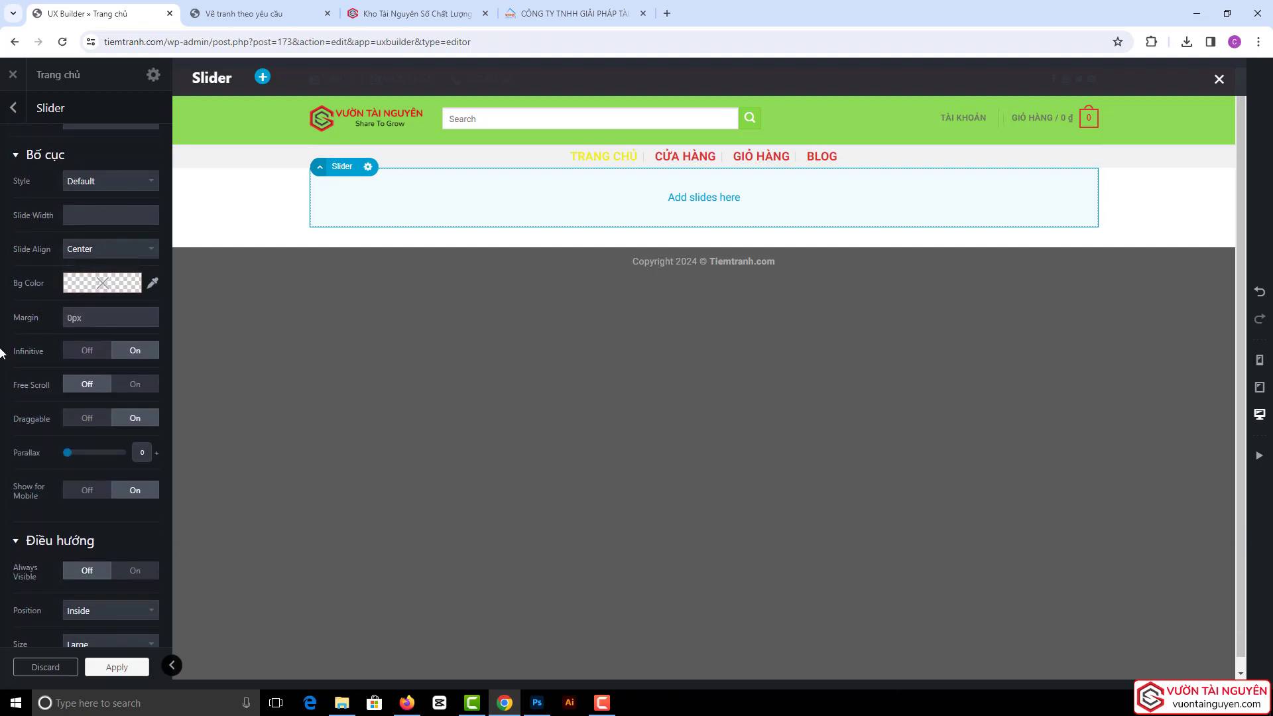
pyautogui.scroll(-4, 85, 199)
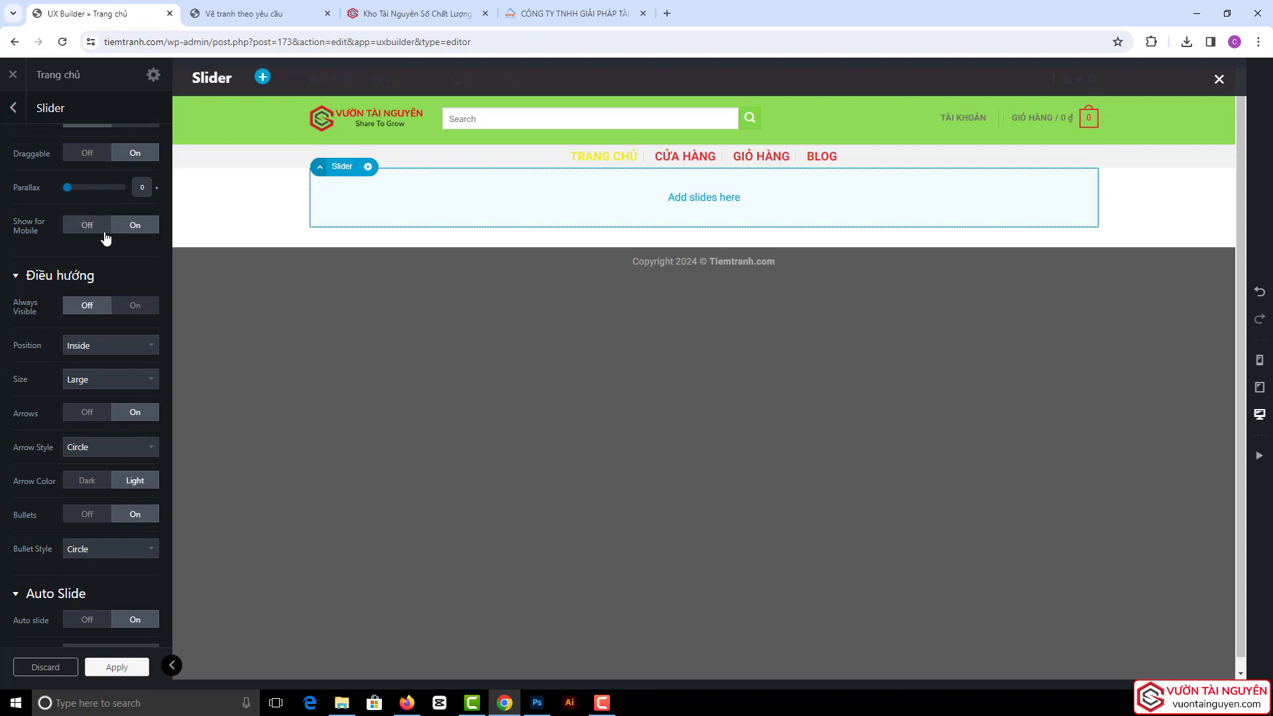
pyautogui.scroll(3, 105, 237)
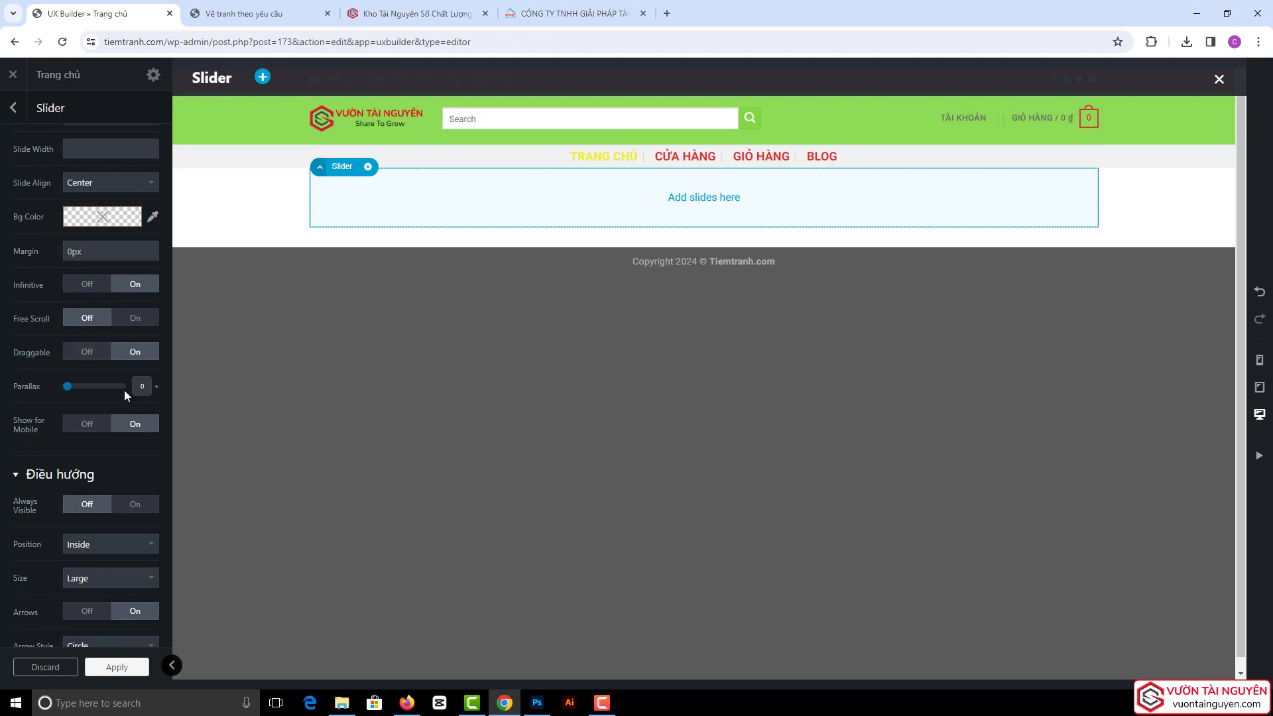
pyautogui.scroll(1, 91, 270)
pyautogui.scroll(3, 90, 265)
# - Set the slide alignment to Left and leave the Infinitive option switched on
pyautogui.click(105, 317)
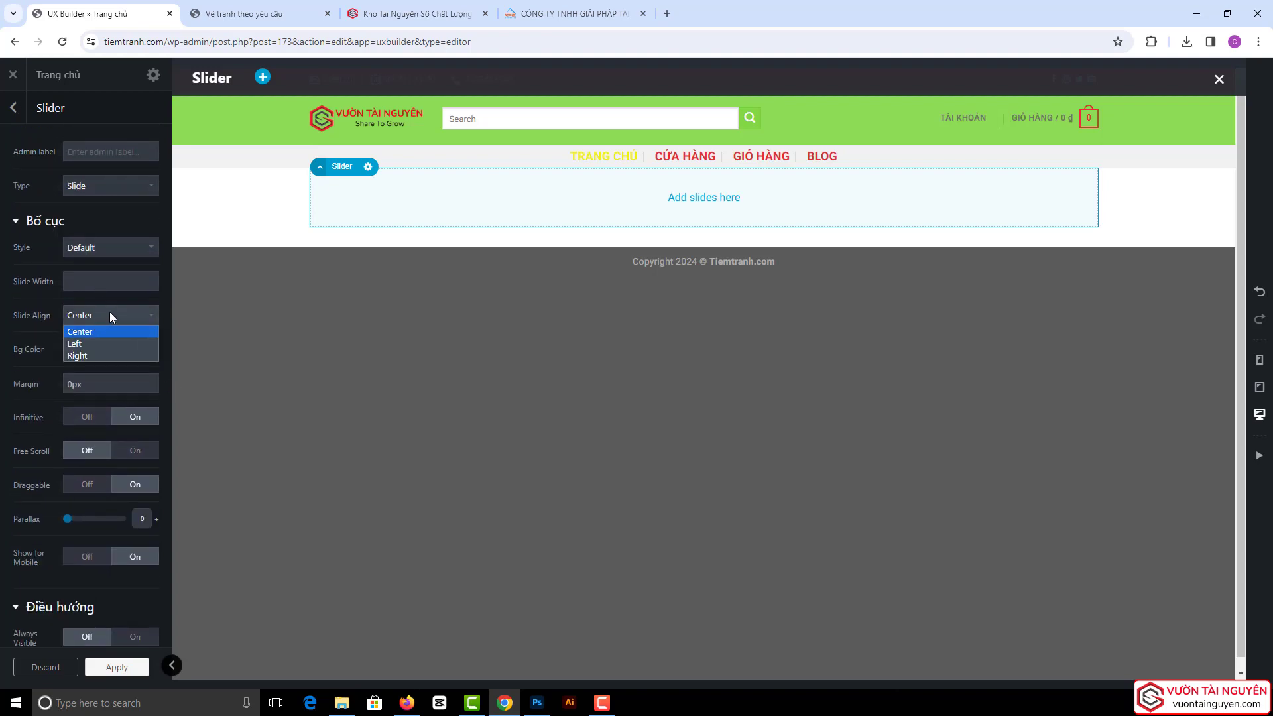
pyautogui.click(109, 312)
pyautogui.click(106, 313)
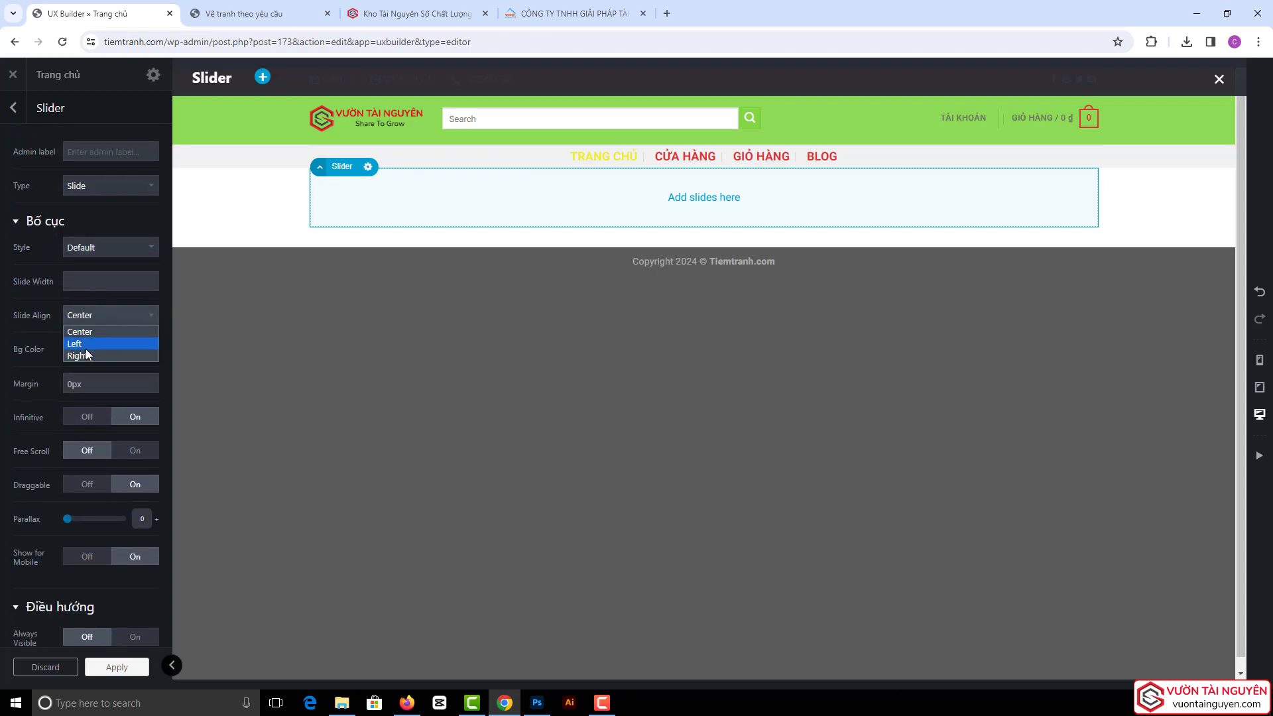
pyautogui.click(85, 346)
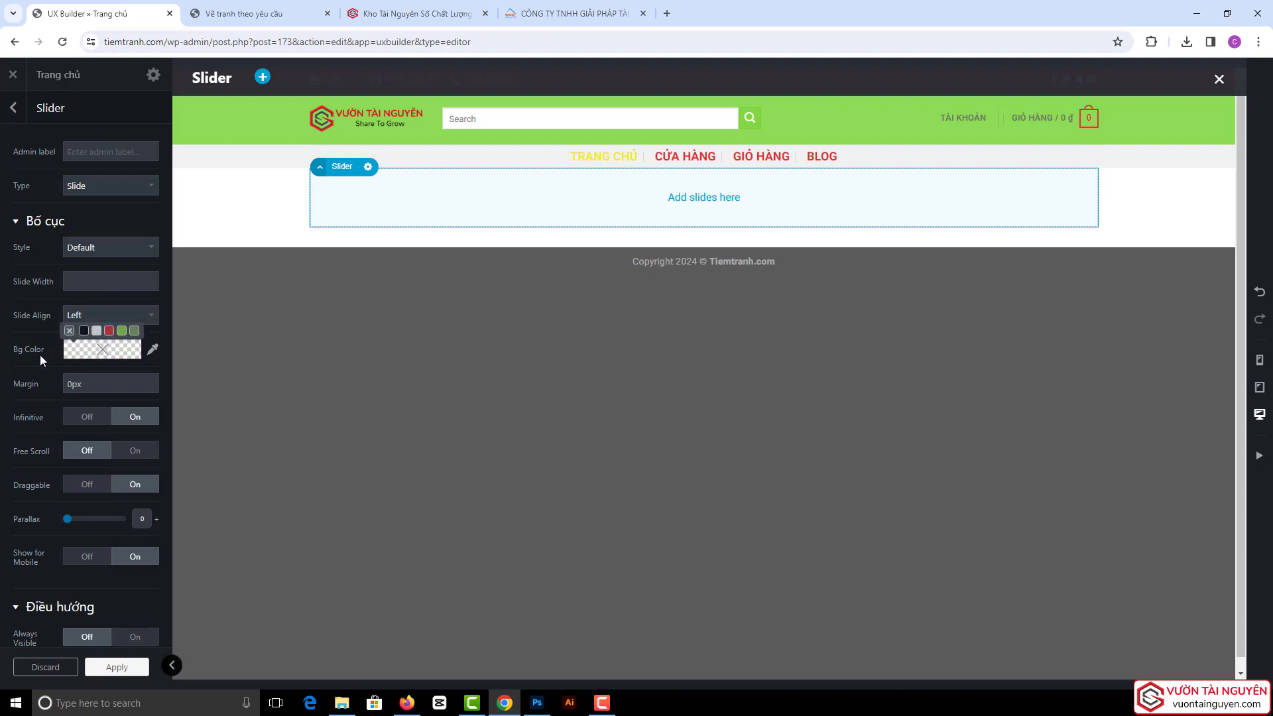
pyautogui.click(84, 352)
pyautogui.click(5, 372)
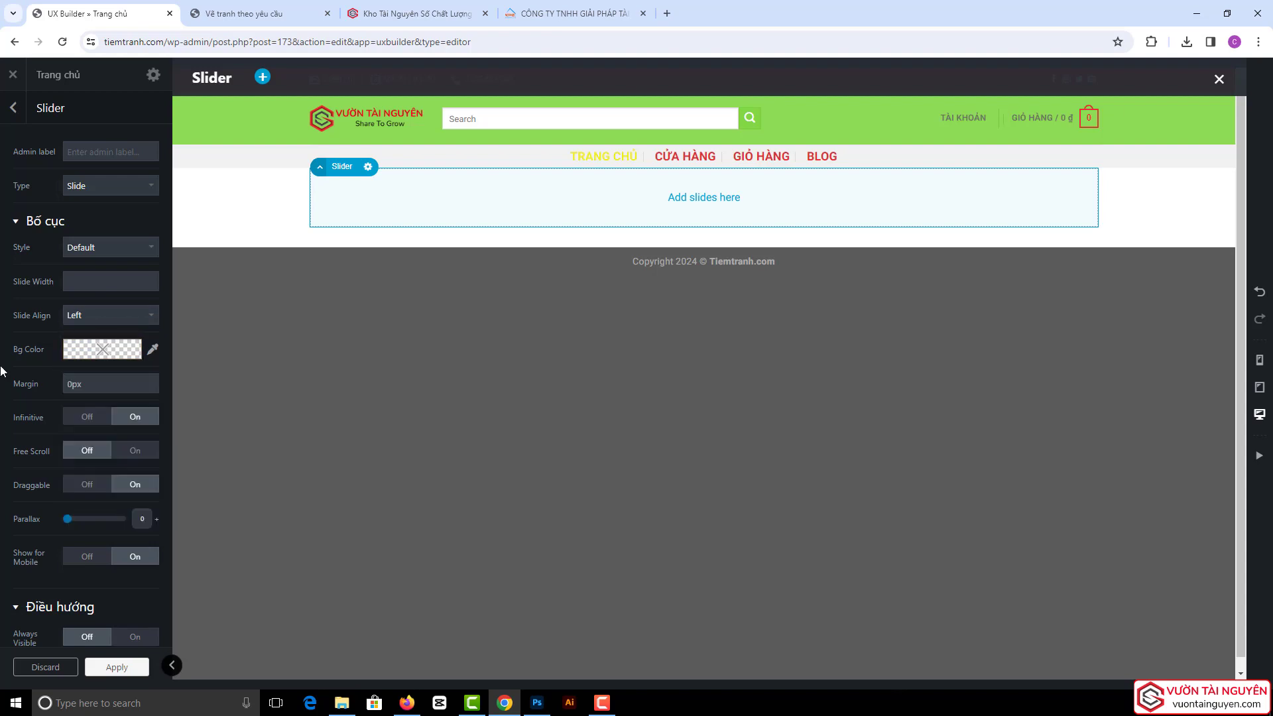
pyautogui.click(87, 418)
pyautogui.click(134, 417)
# - Review the slider's mobile, navigation and Auto Slide settings
pyautogui.scroll(-1, 74, 474)
pyautogui.scroll(-3, 75, 474)
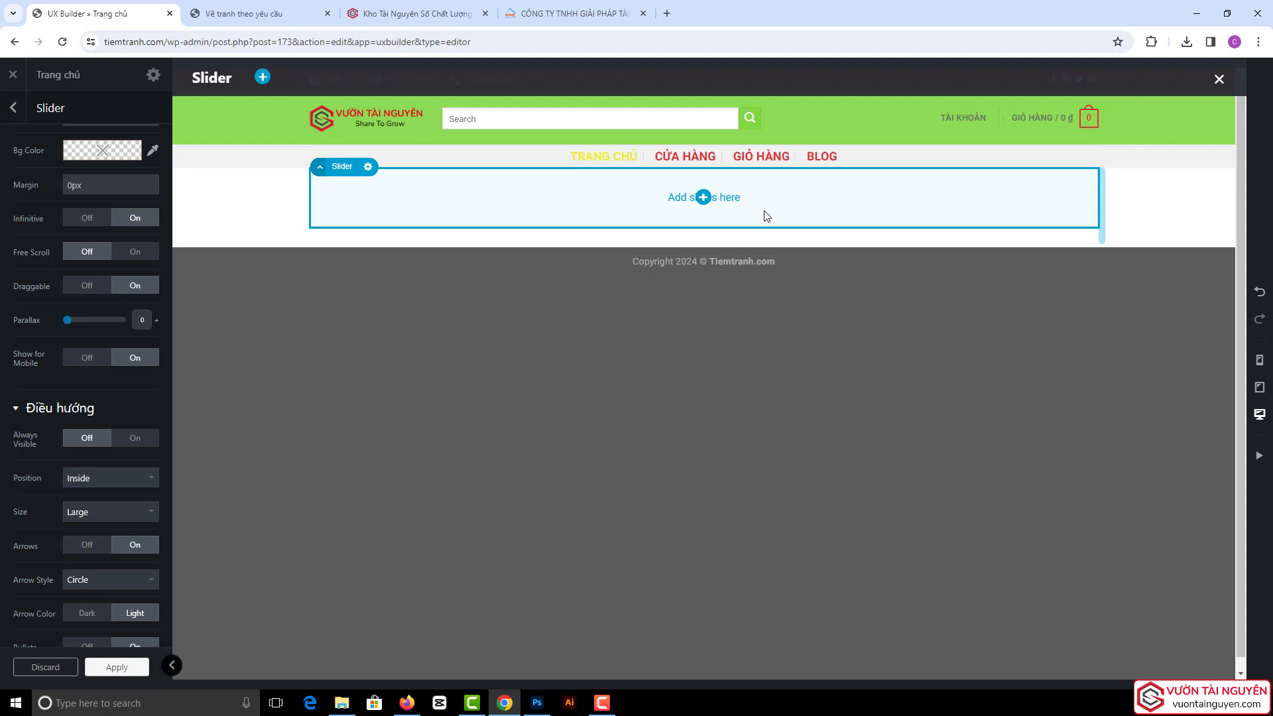
pyautogui.scroll(3, 1, 351)
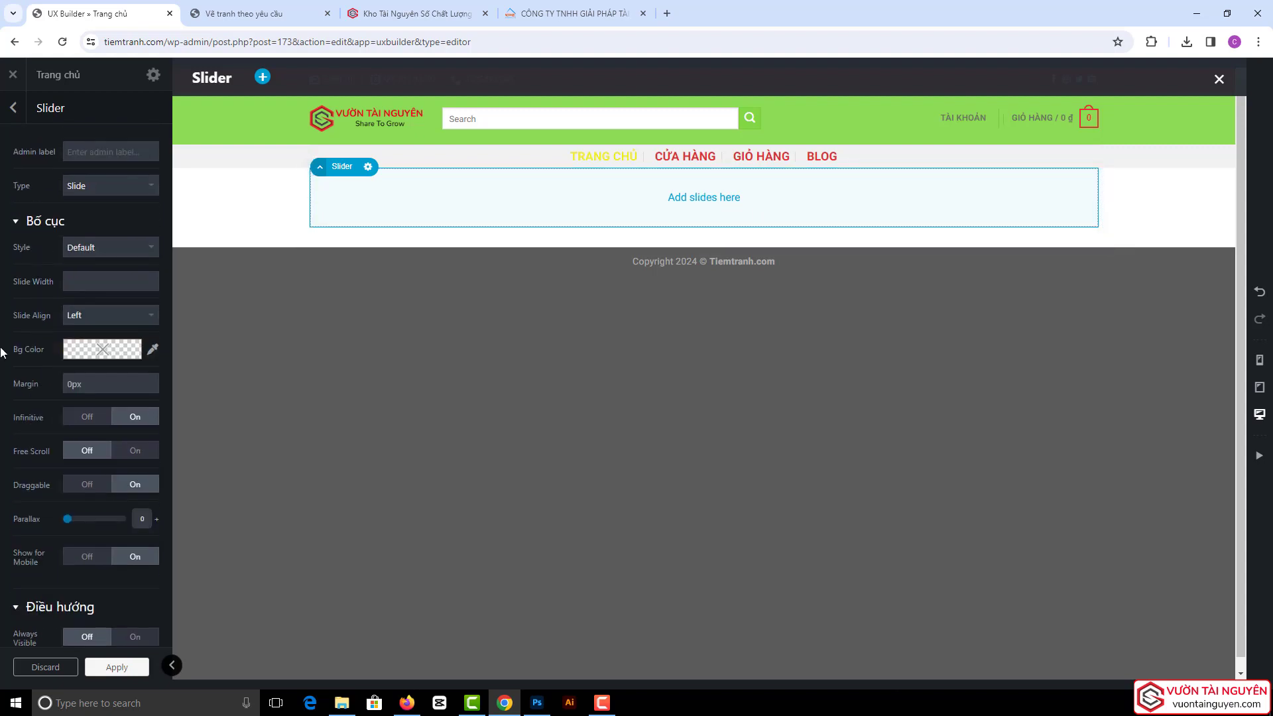
pyautogui.scroll(-6, 1, 351)
pyautogui.scroll(-4, 1, 351)
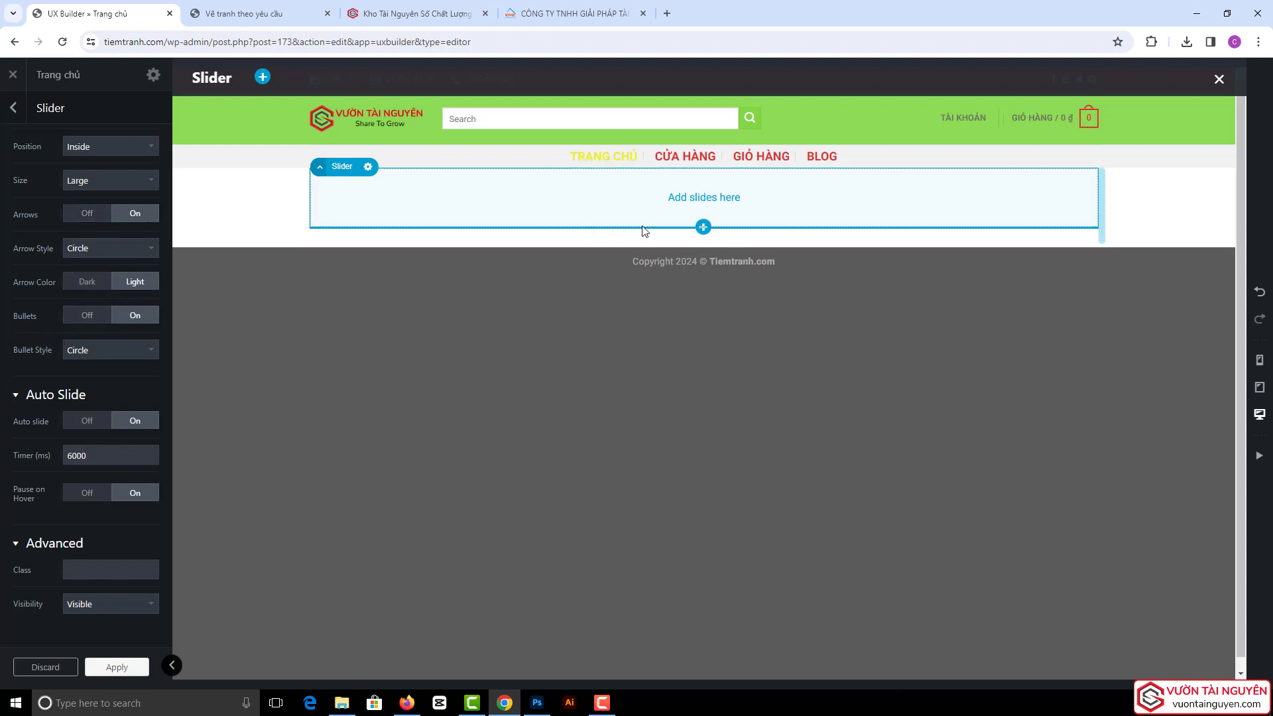
# - Switch to the duhocapex.edu.vn site, advance its banner slider to study how it moves, and return to UX Builder
pyautogui.click(530, 6)
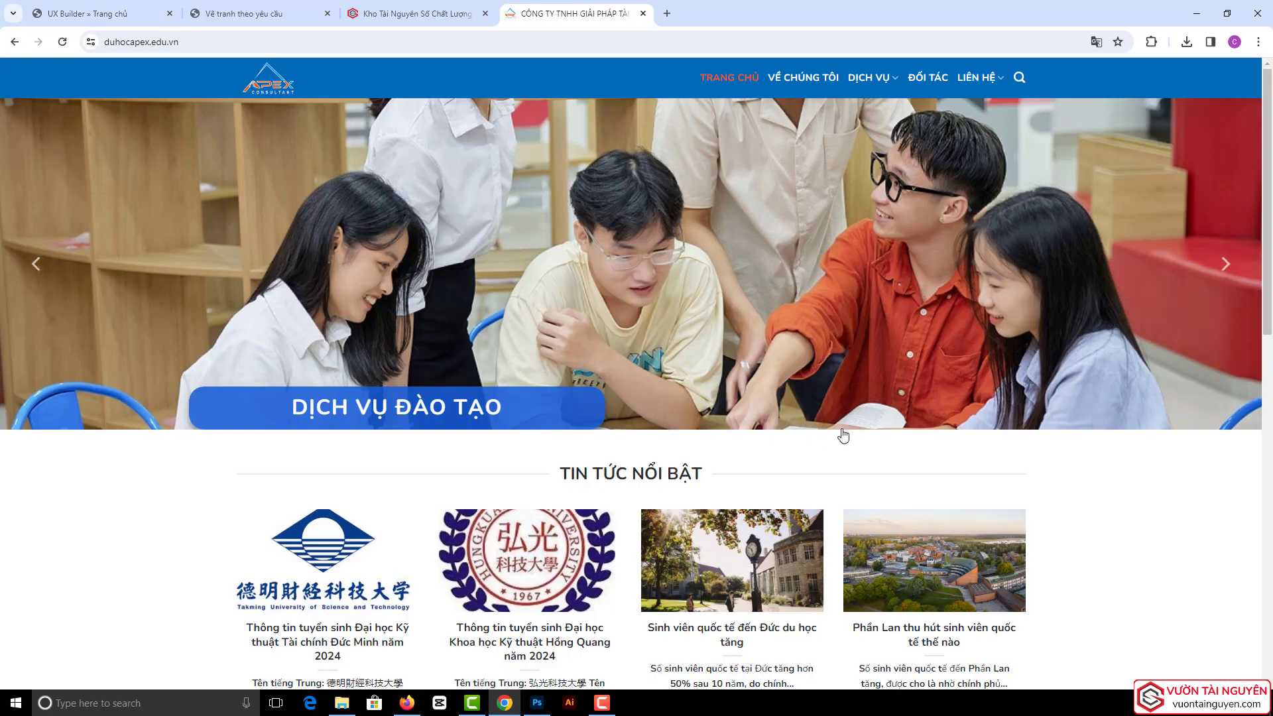
pyautogui.click(1225, 265)
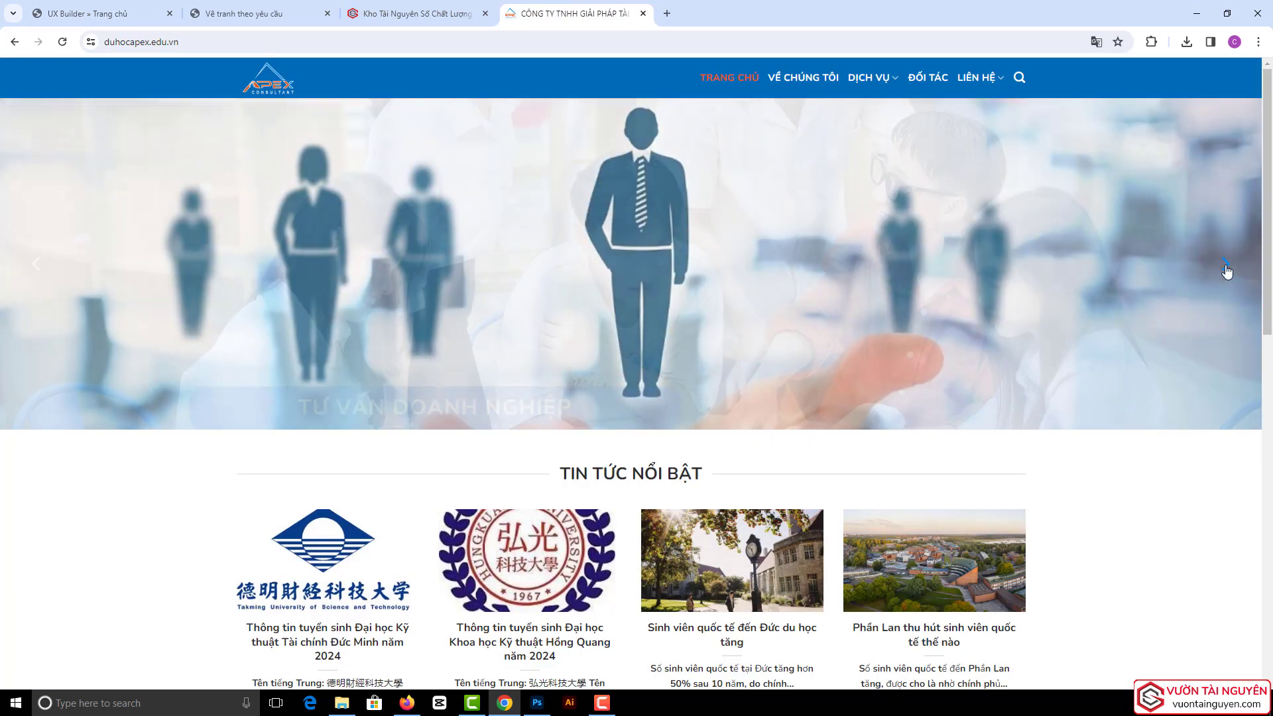
pyautogui.click(1225, 268)
pyautogui.click(105, 5)
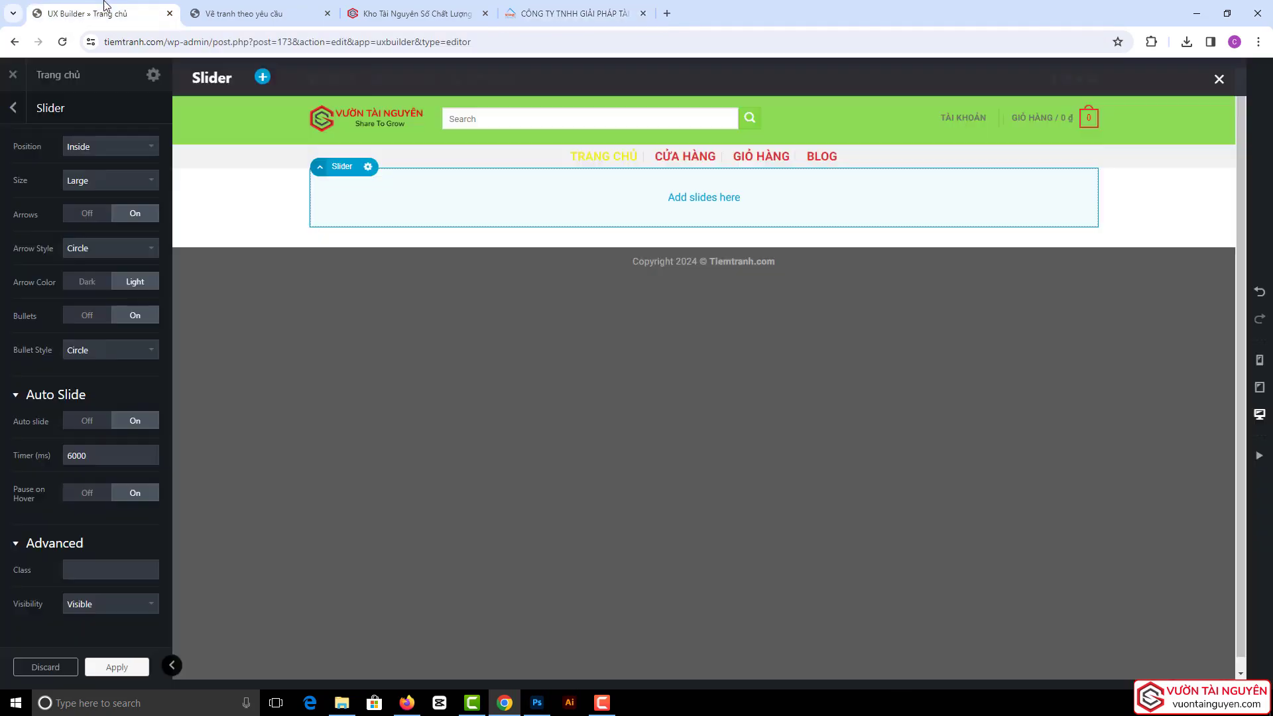
# - Set the slider's Auto Slide timer to 3000 ms, apply the options and update the page
pyautogui.click(28, 458)
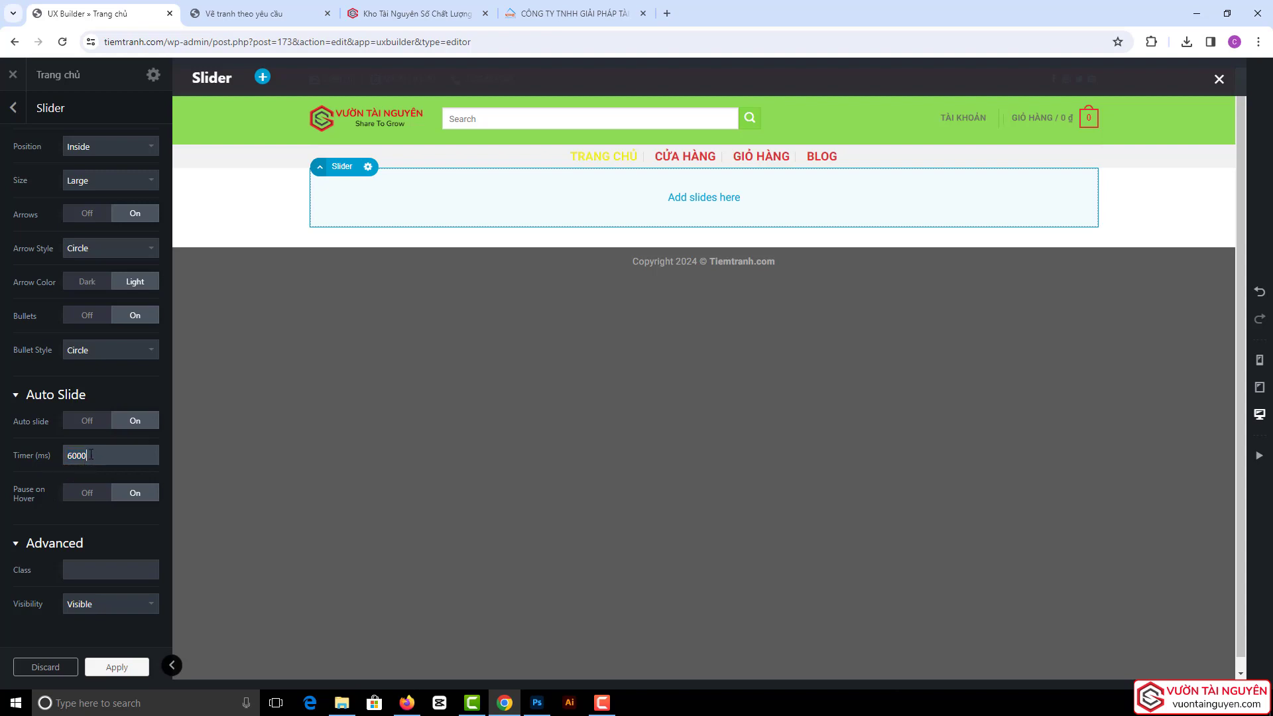
pyautogui.moveTo(91, 454); pyautogui.dragTo(26, 459)
pyautogui.write('3000')
pyautogui.click(1, 468)
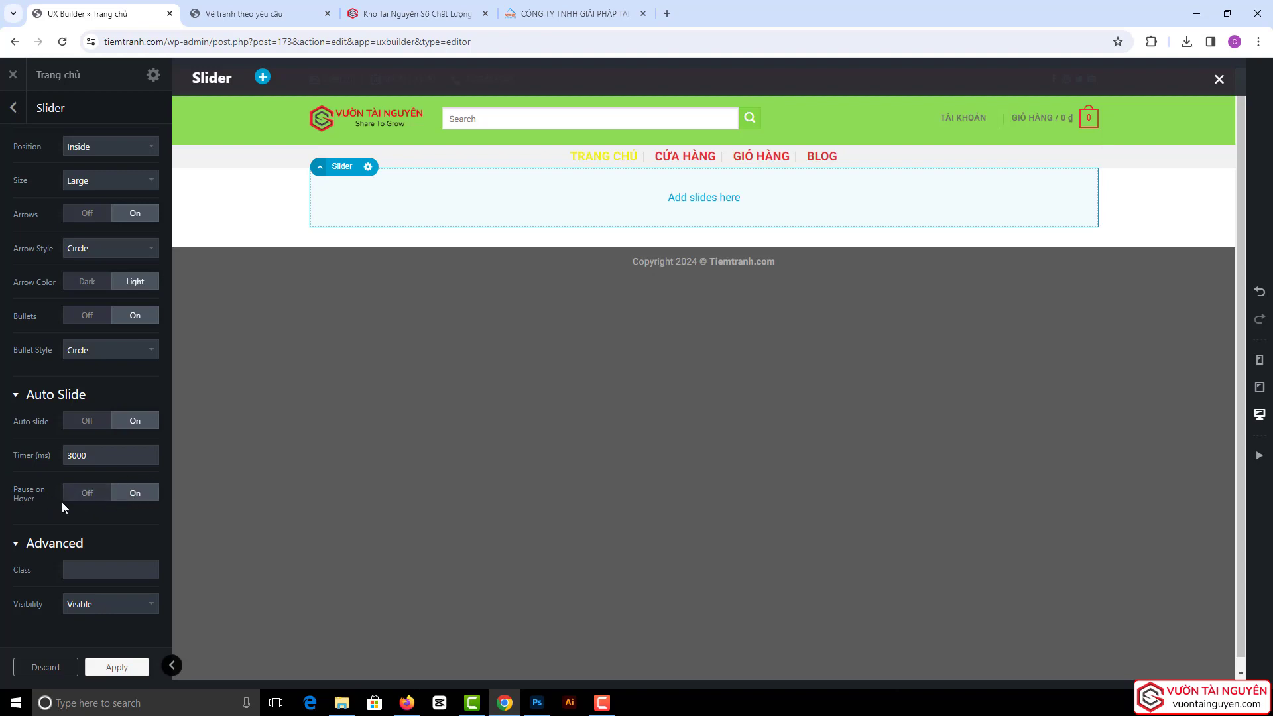
pyautogui.scroll(4, 62, 502)
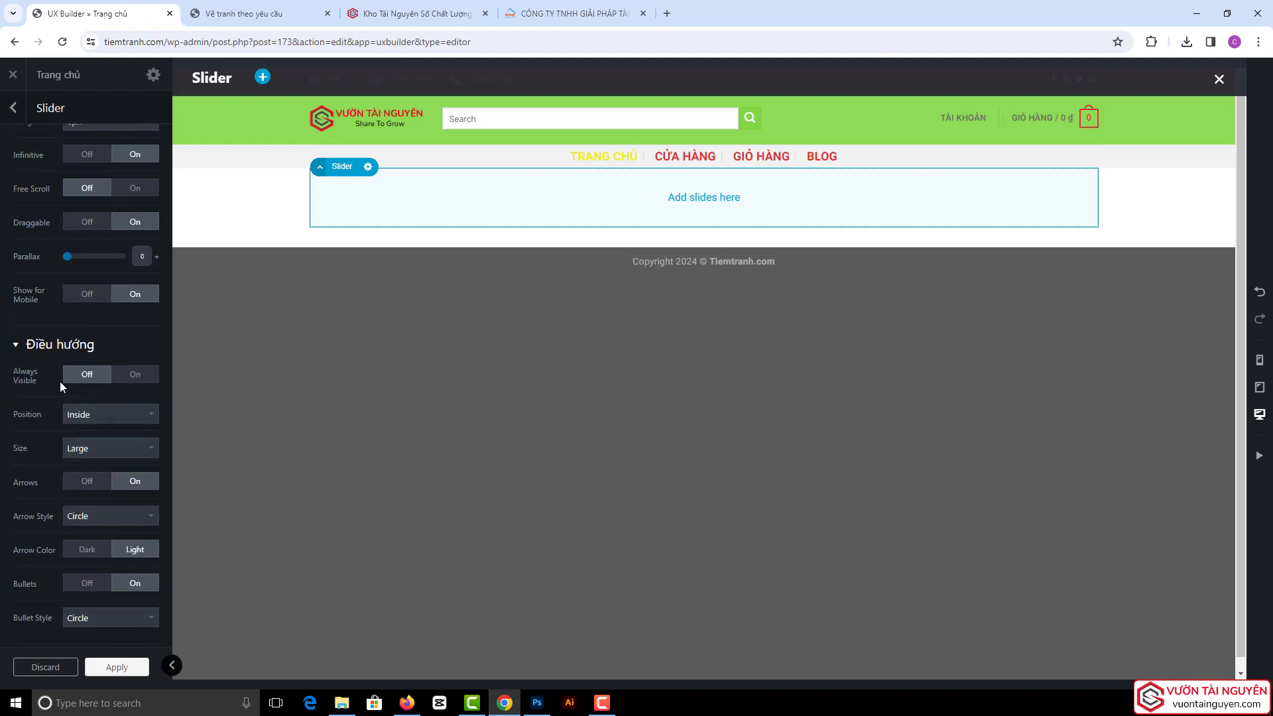
pyautogui.scroll(-4, 52, 411)
pyautogui.click(108, 669)
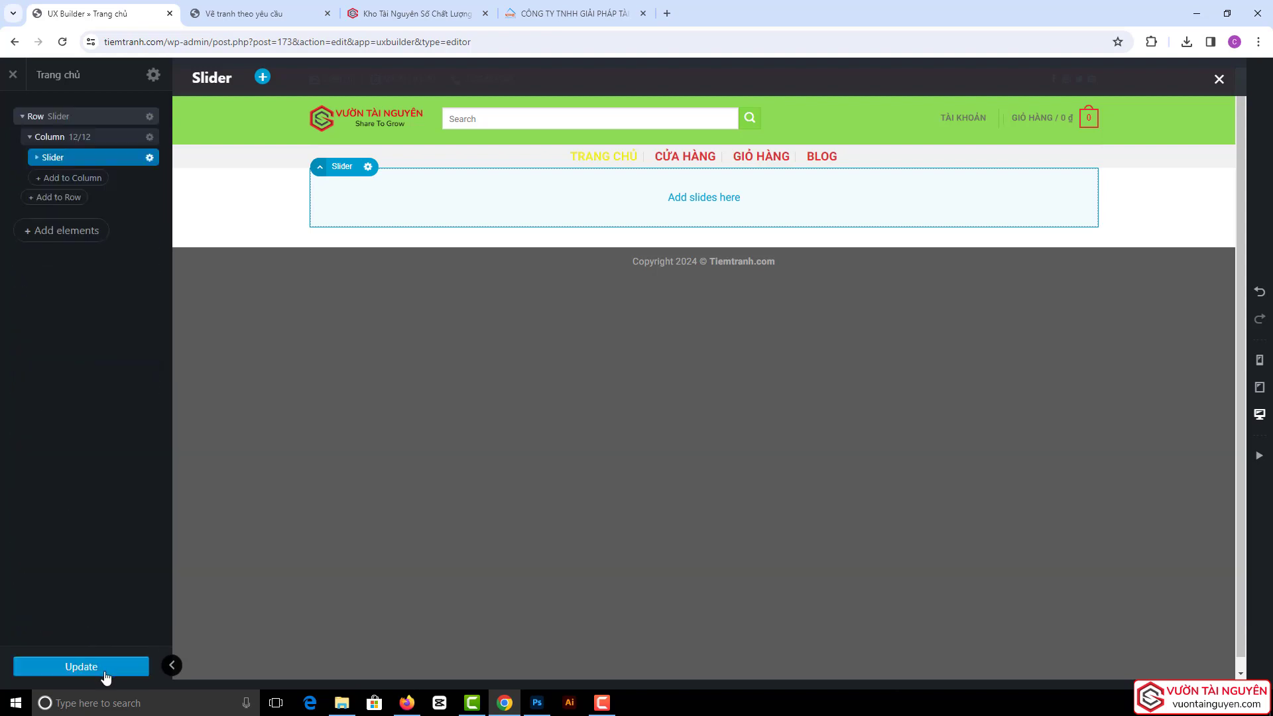
pyautogui.click(84, 669)
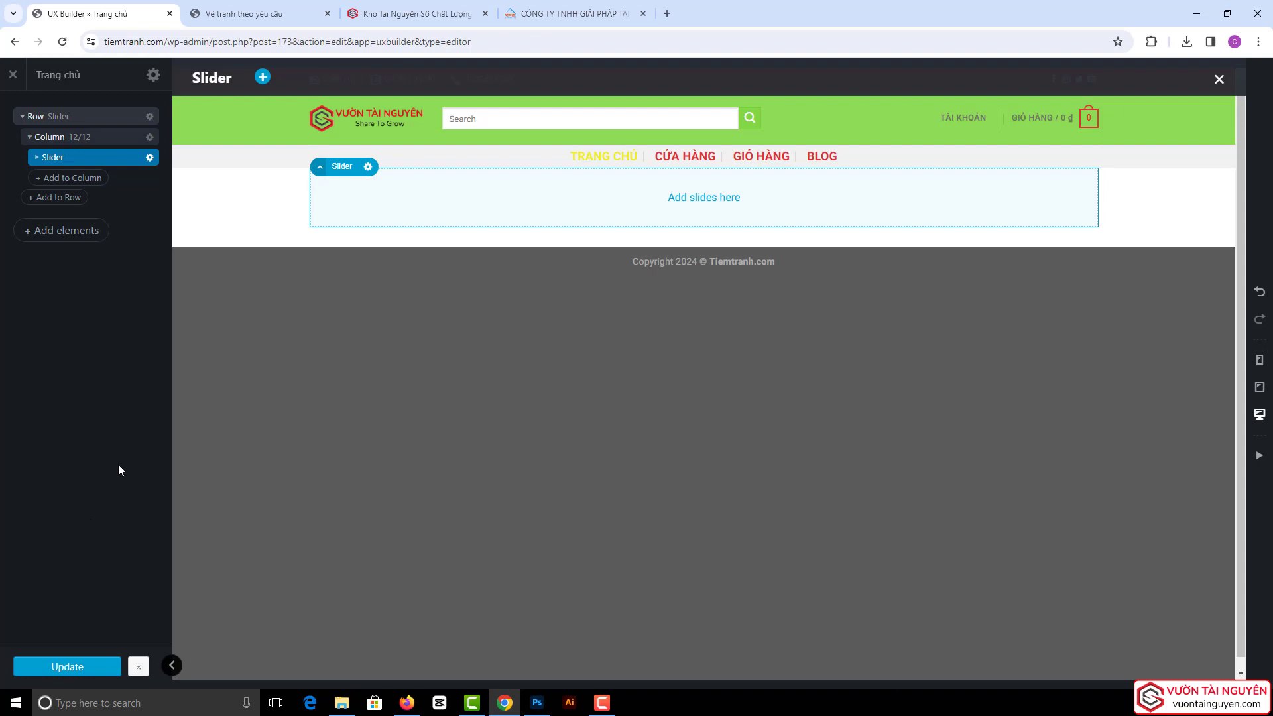
# - Expand the Slider element in the page structure and open the choice of content for it
pyautogui.click(37, 158)
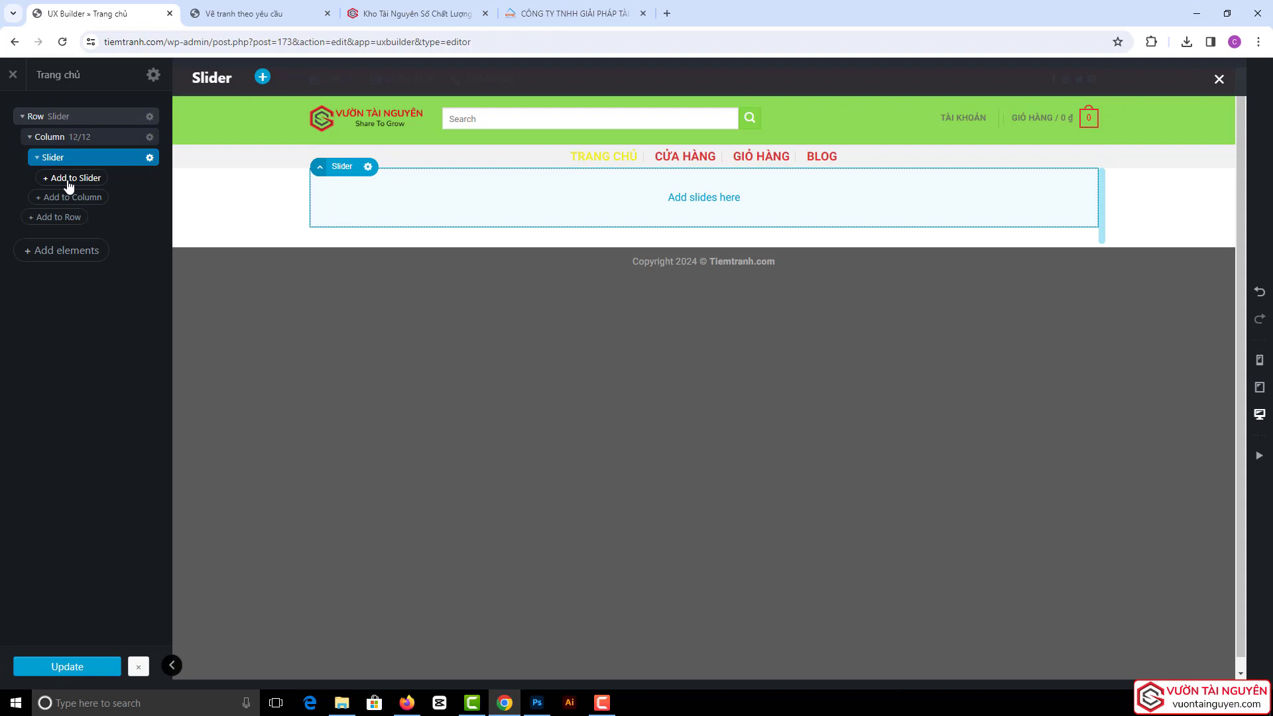
pyautogui.click(69, 183)
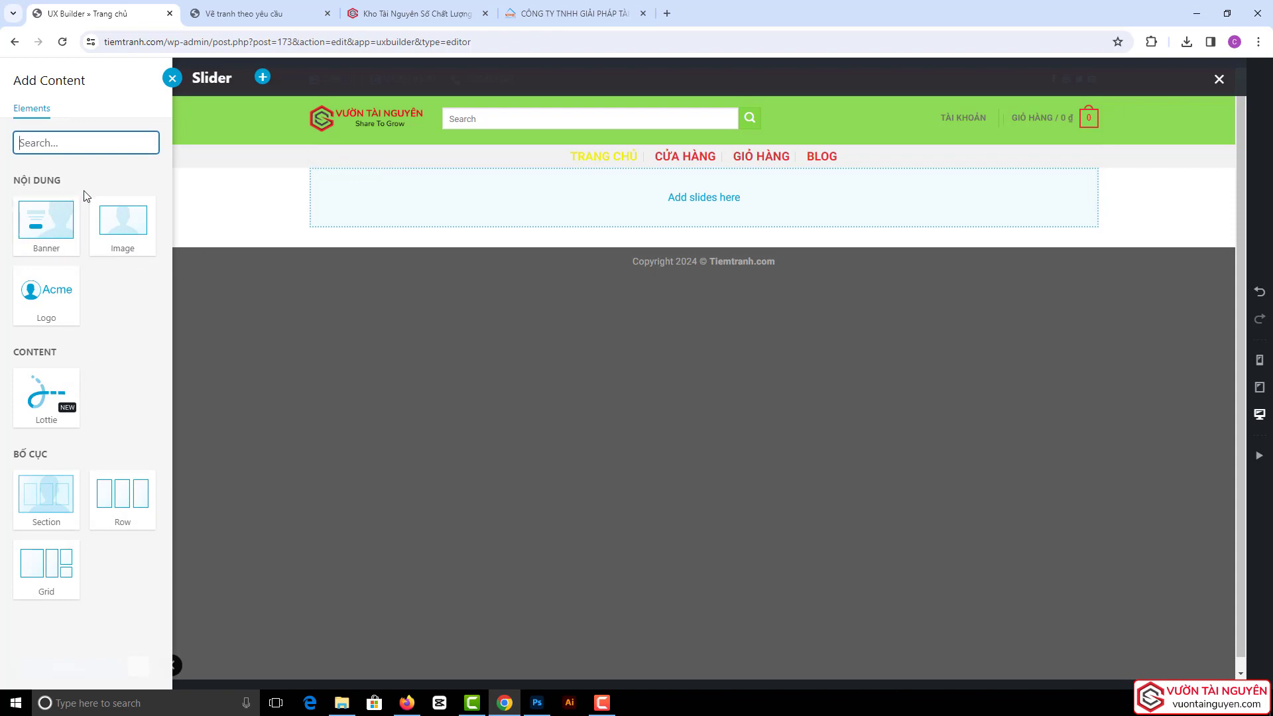
# - Switch to the vuontainguyen.com site and advance through its homepage slider to see how its slides are made
pyautogui.click(396, 16)
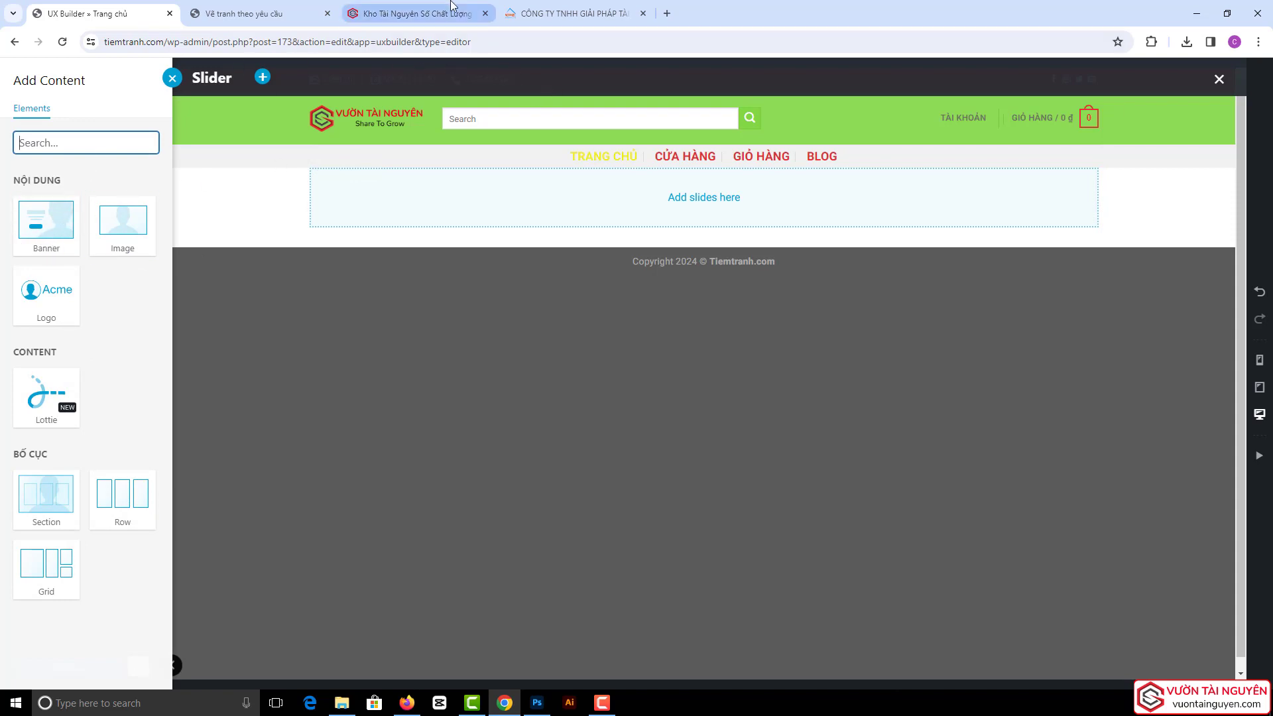
pyautogui.click(737, 301)
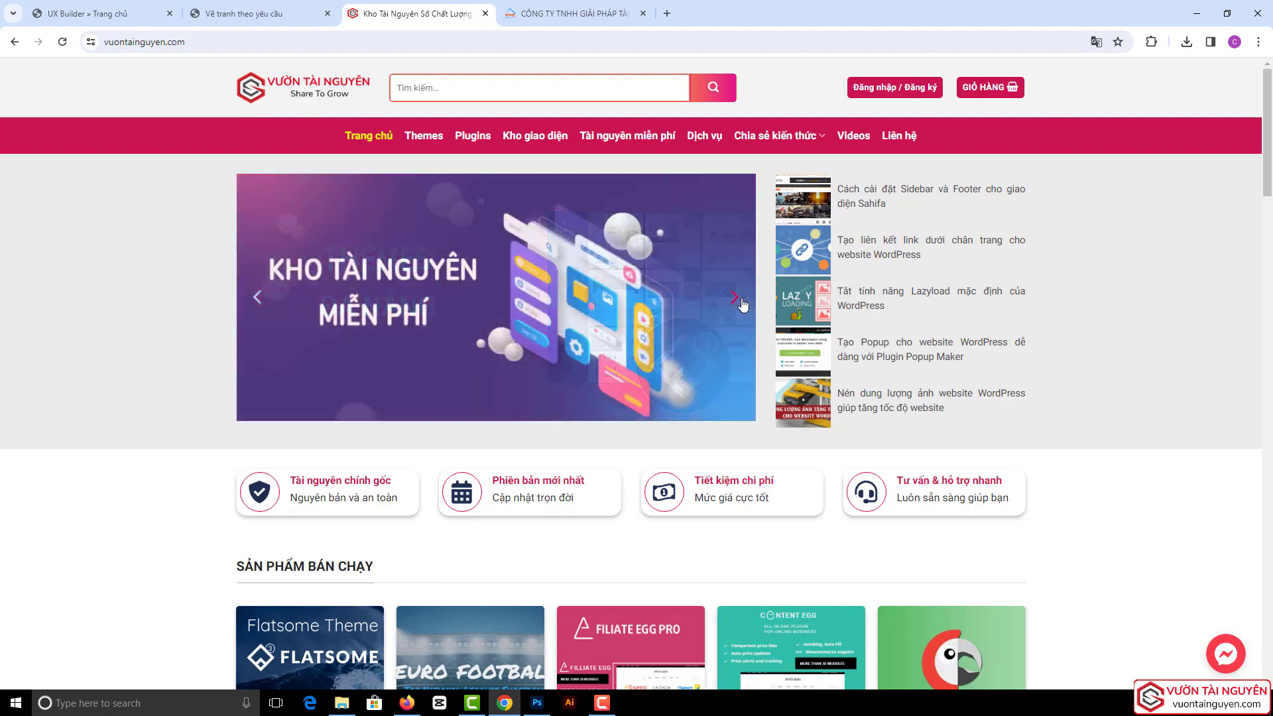
pyautogui.click(739, 303)
pyautogui.click(737, 300)
pyautogui.click(737, 300)
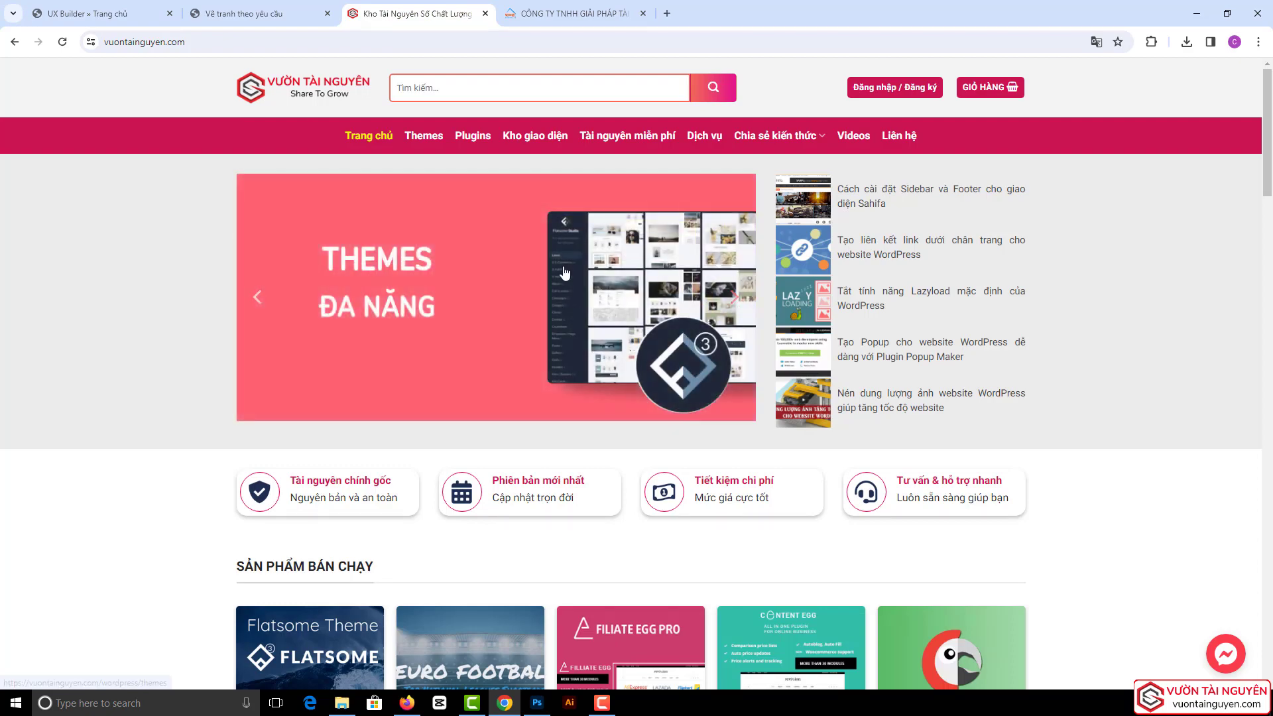
# - Compare the captioned banner slides on duhocapex.edu.vn with the image slides on vuontainguyen.com
pyautogui.click(570, 13)
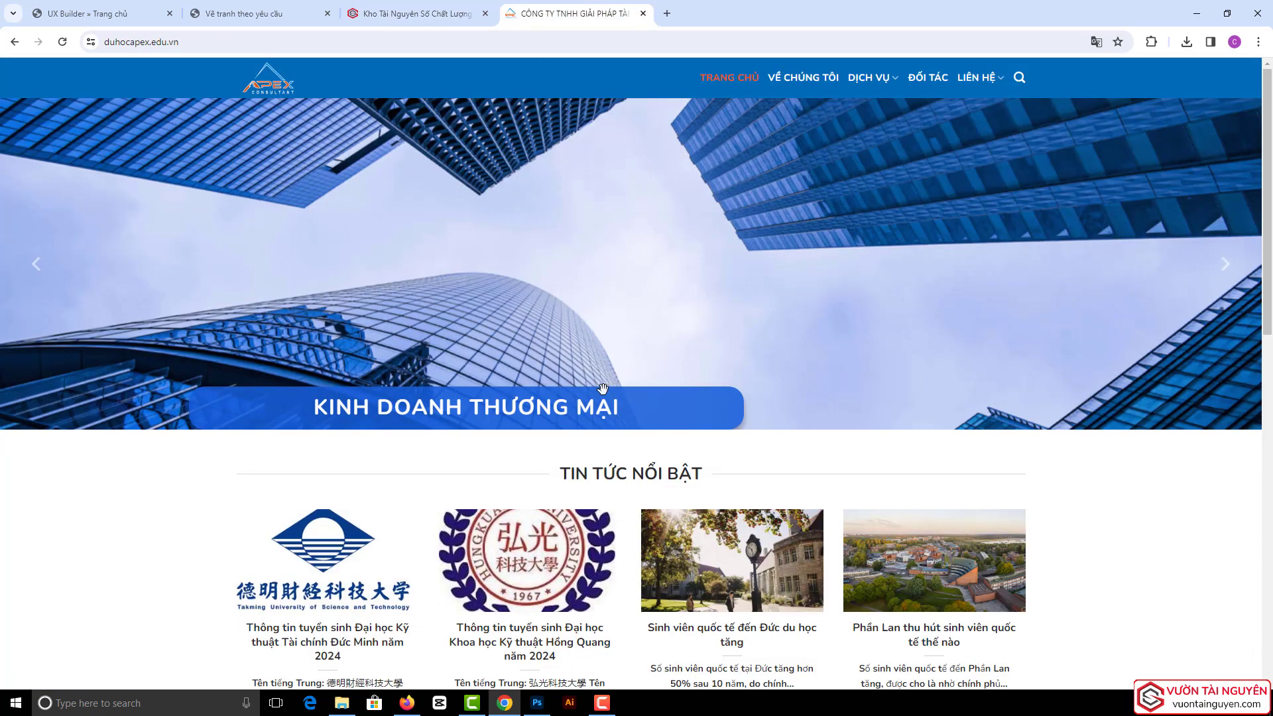
pyautogui.click(1224, 264)
pyautogui.click(1225, 266)
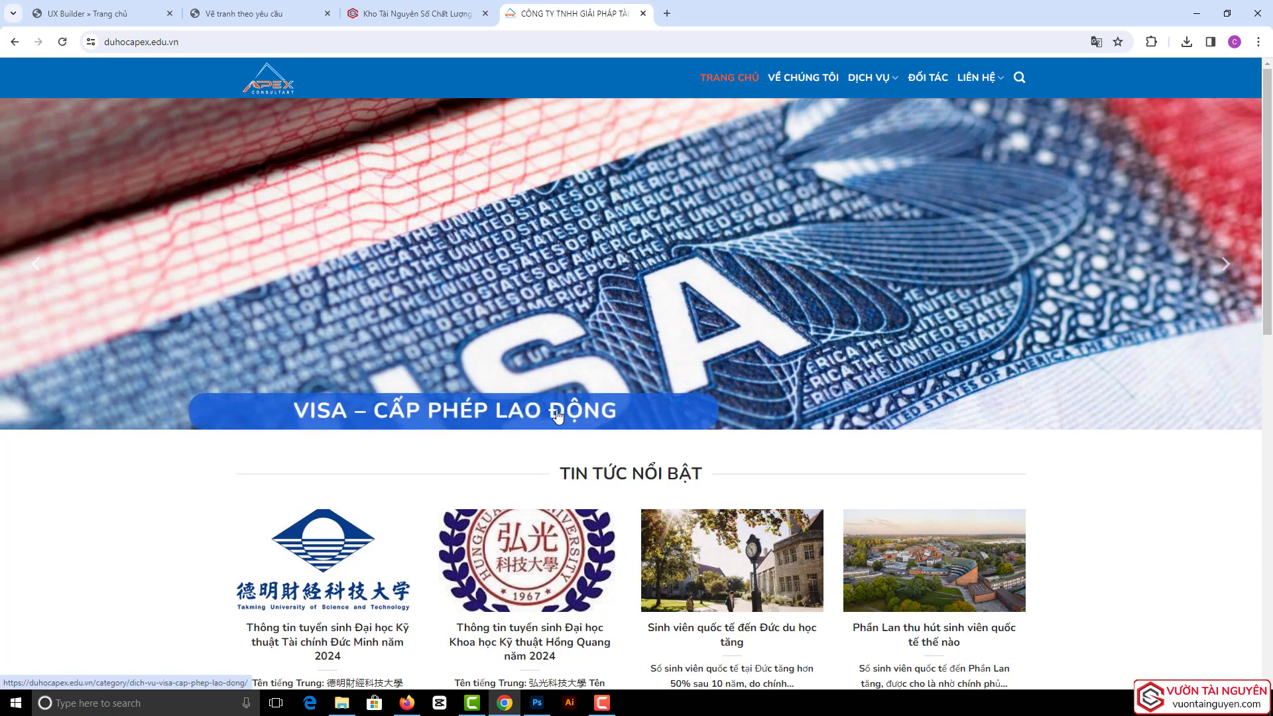
pyautogui.click(1236, 278)
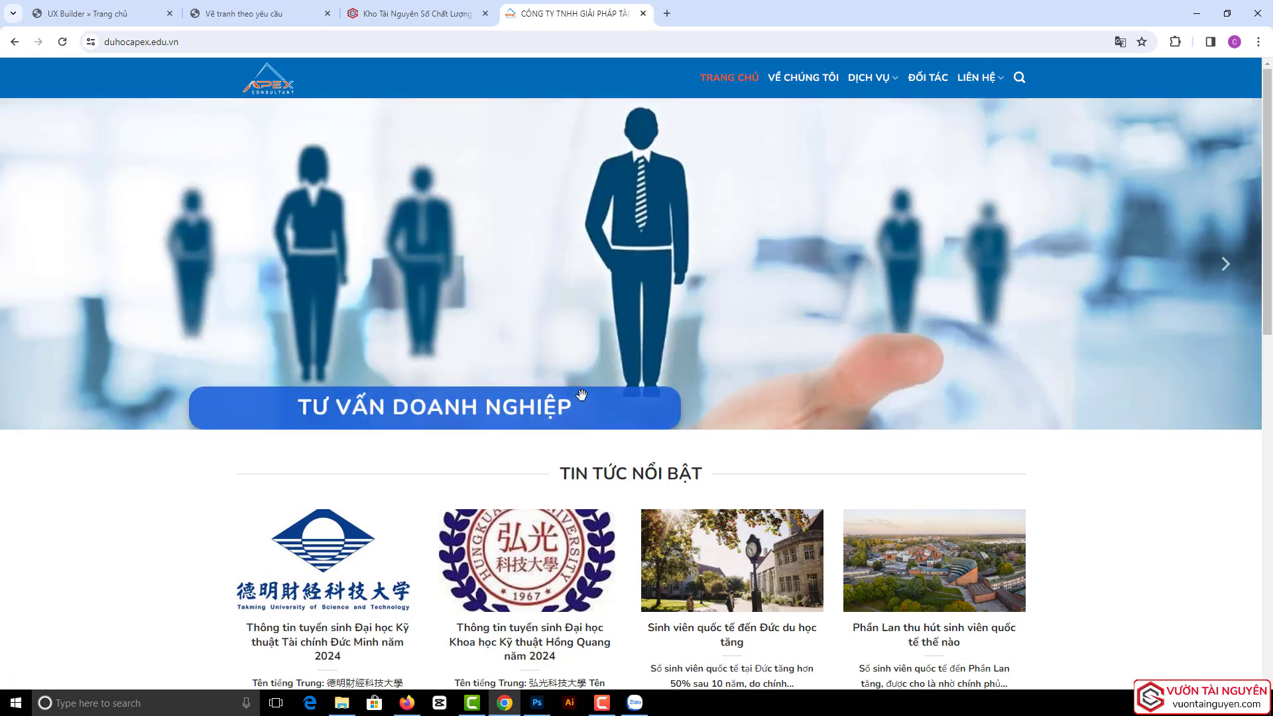
pyautogui.click(404, 12)
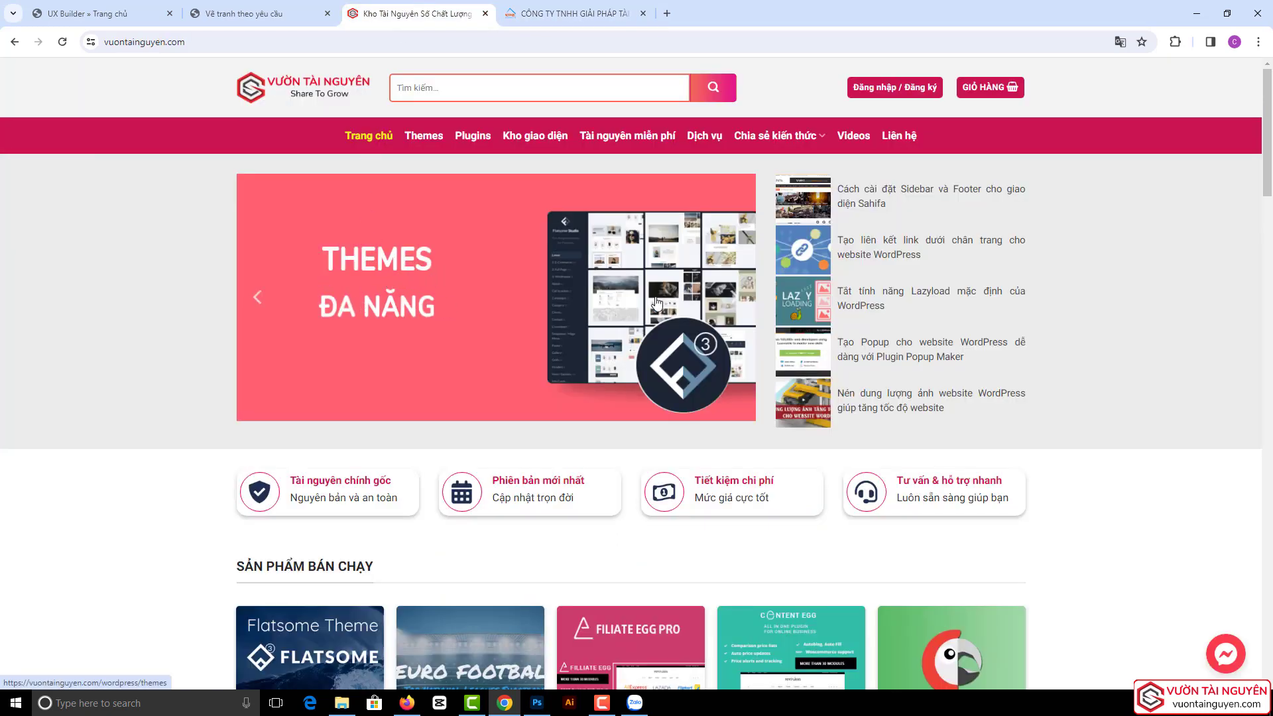
pyautogui.click(737, 298)
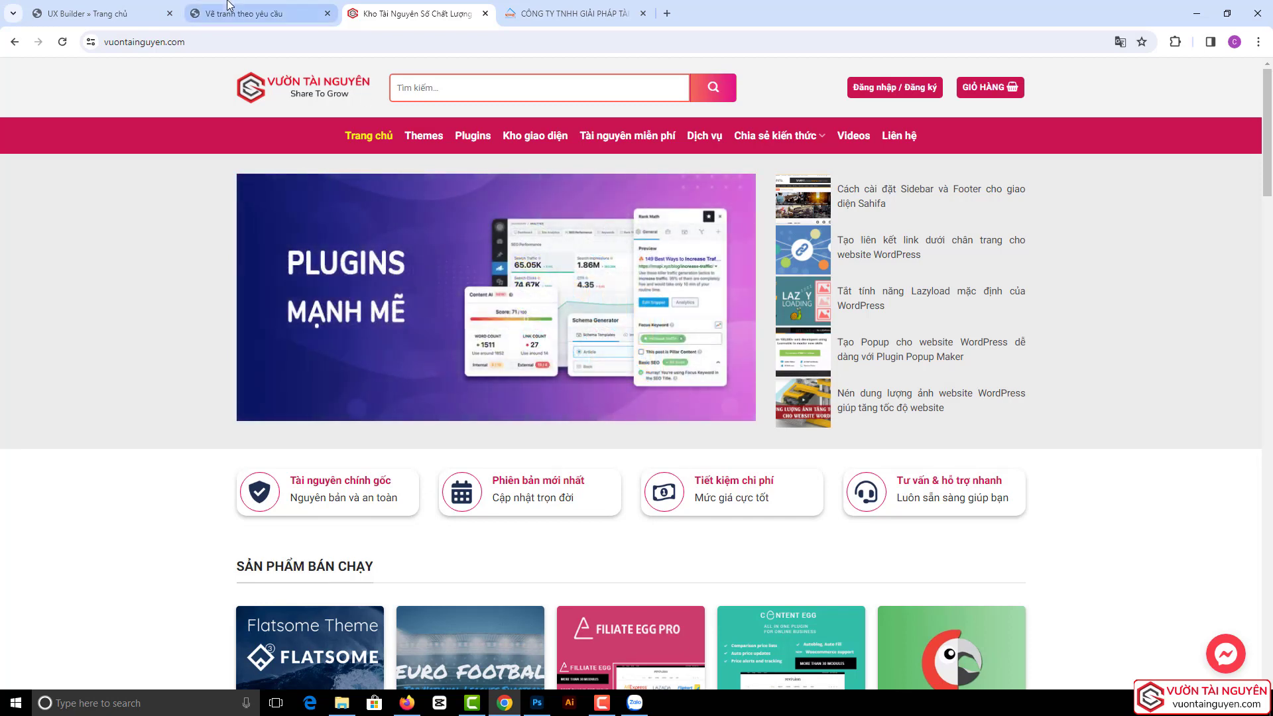
# - Return to the UX Builder and add an Image slide to the Slider using alberta-2297204_1920, uploaded from the Desktop
pyautogui.click(108, 8)
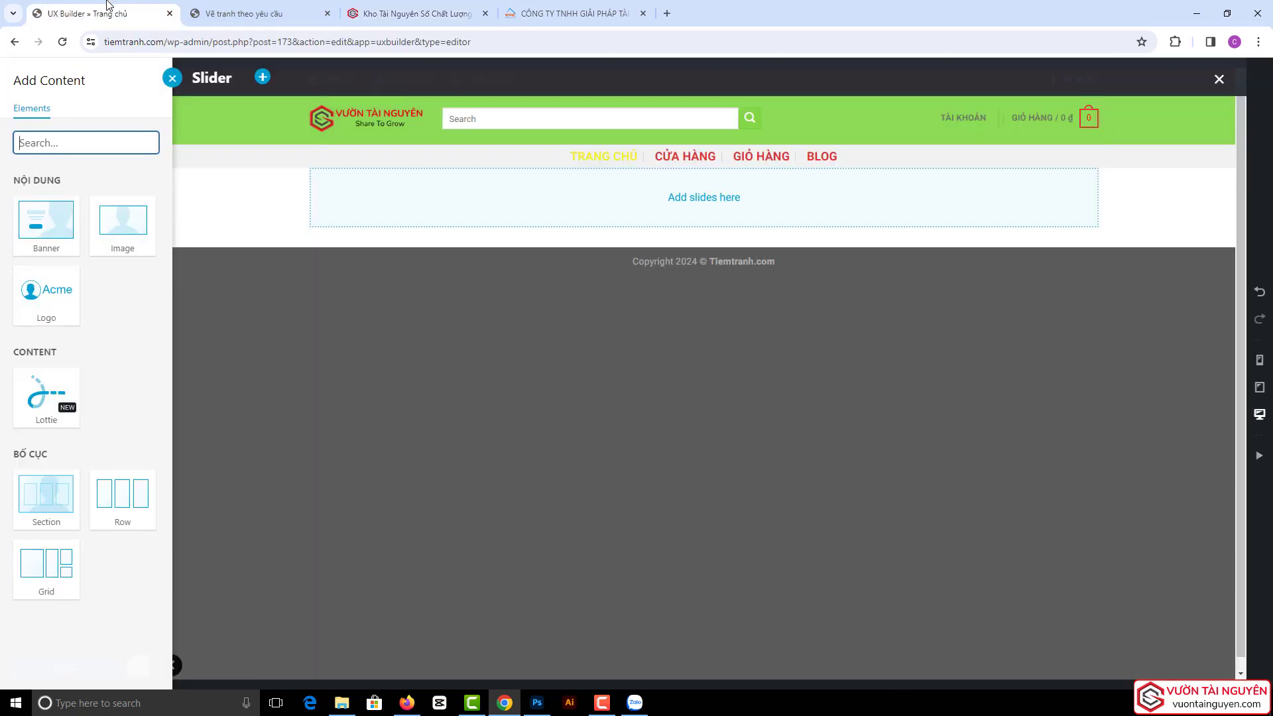
pyautogui.click(129, 228)
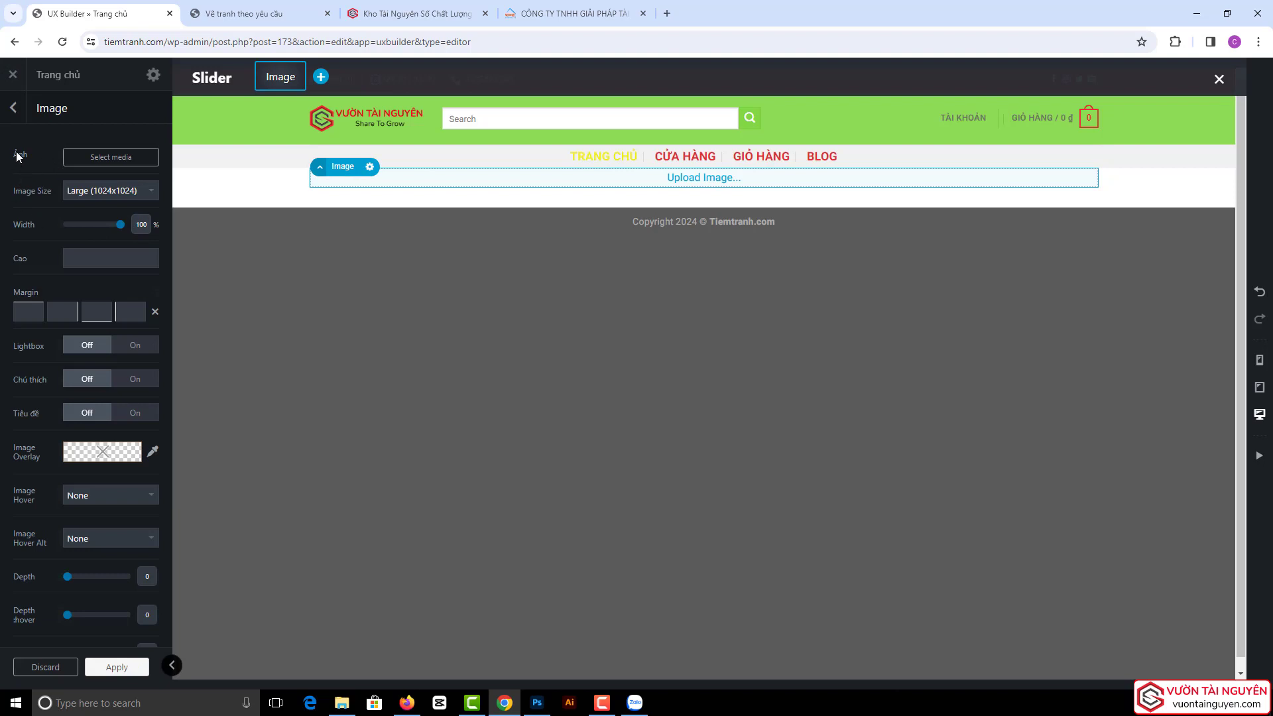
pyautogui.click(102, 166)
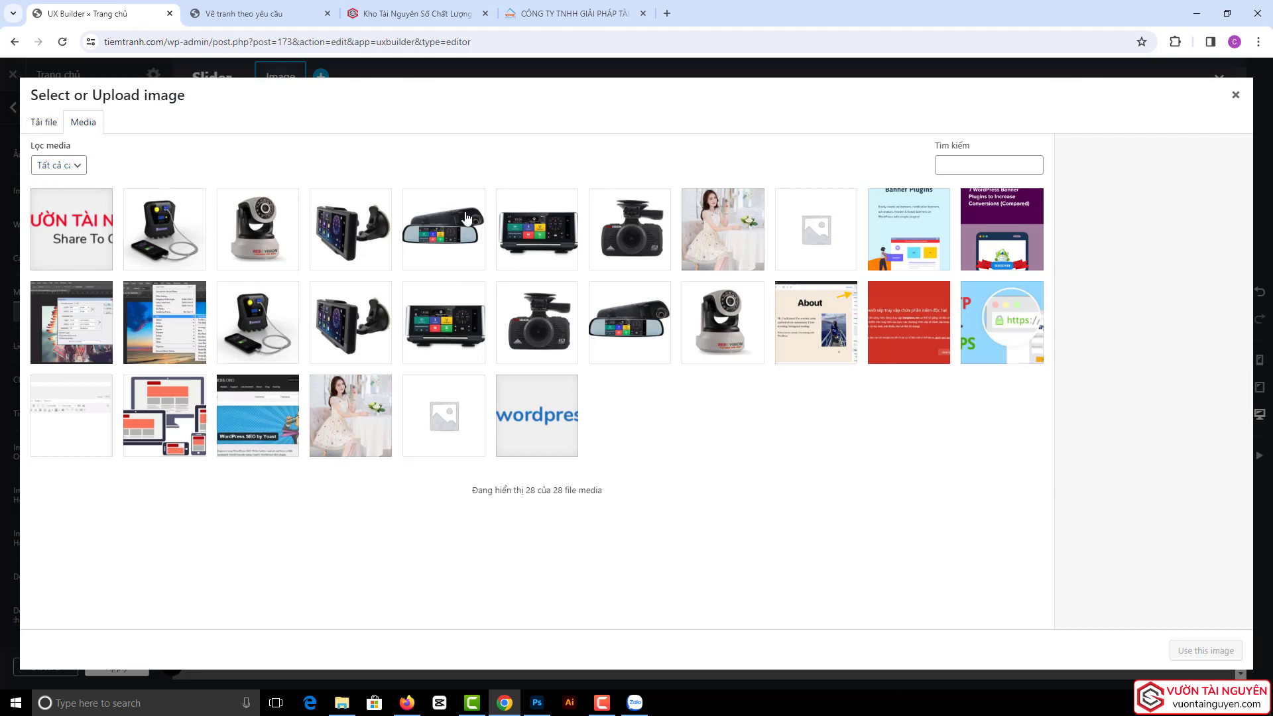
pyautogui.click(48, 129)
pyautogui.click(620, 368)
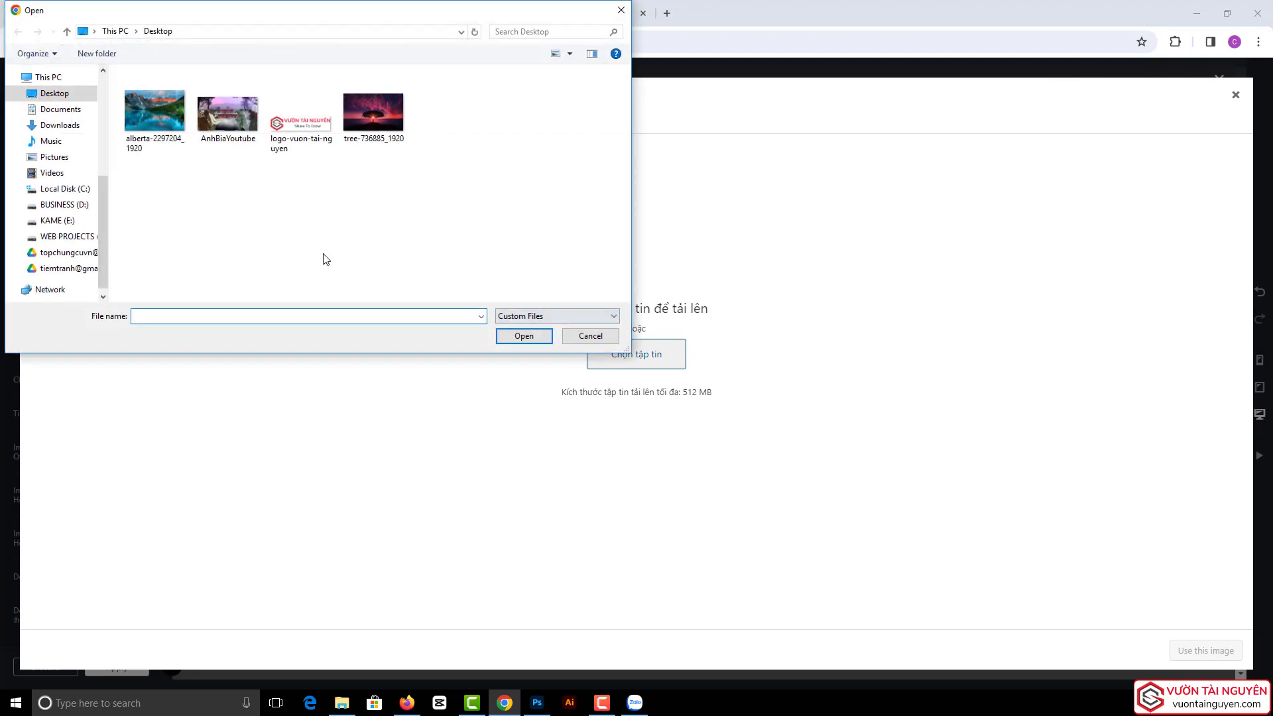
pyautogui.doubleClick(155, 113)
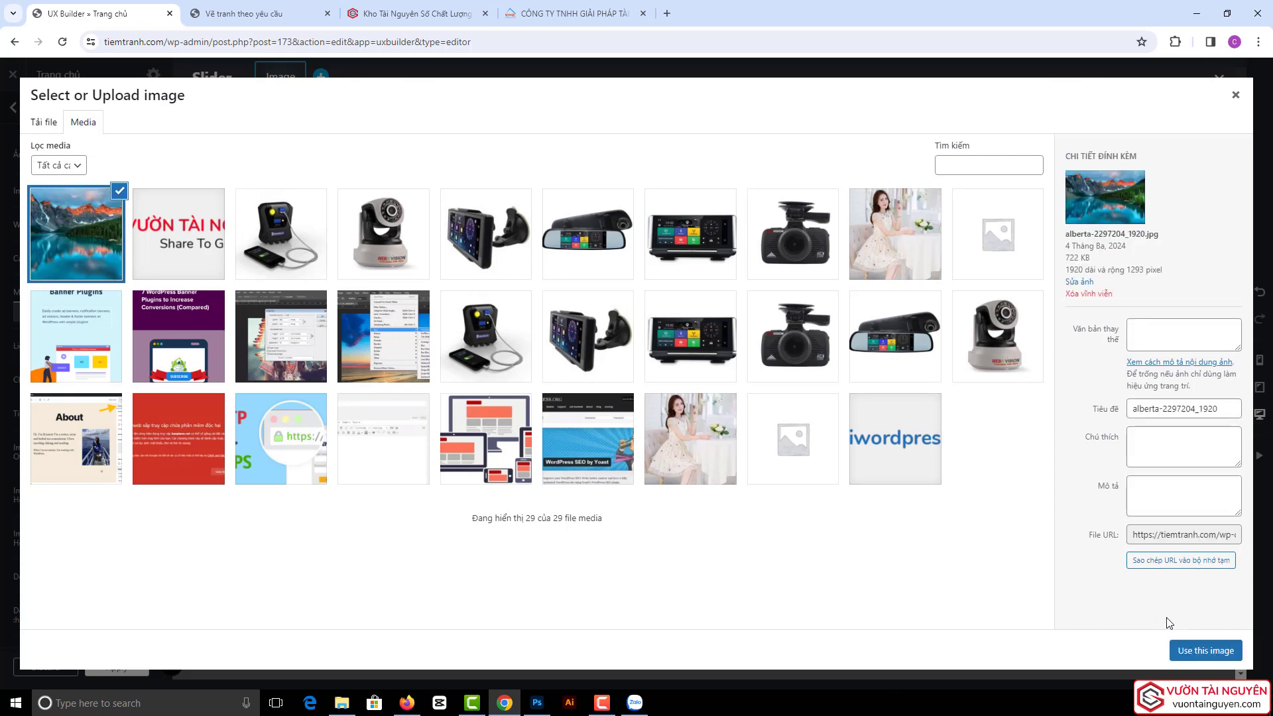
pyautogui.click(1208, 656)
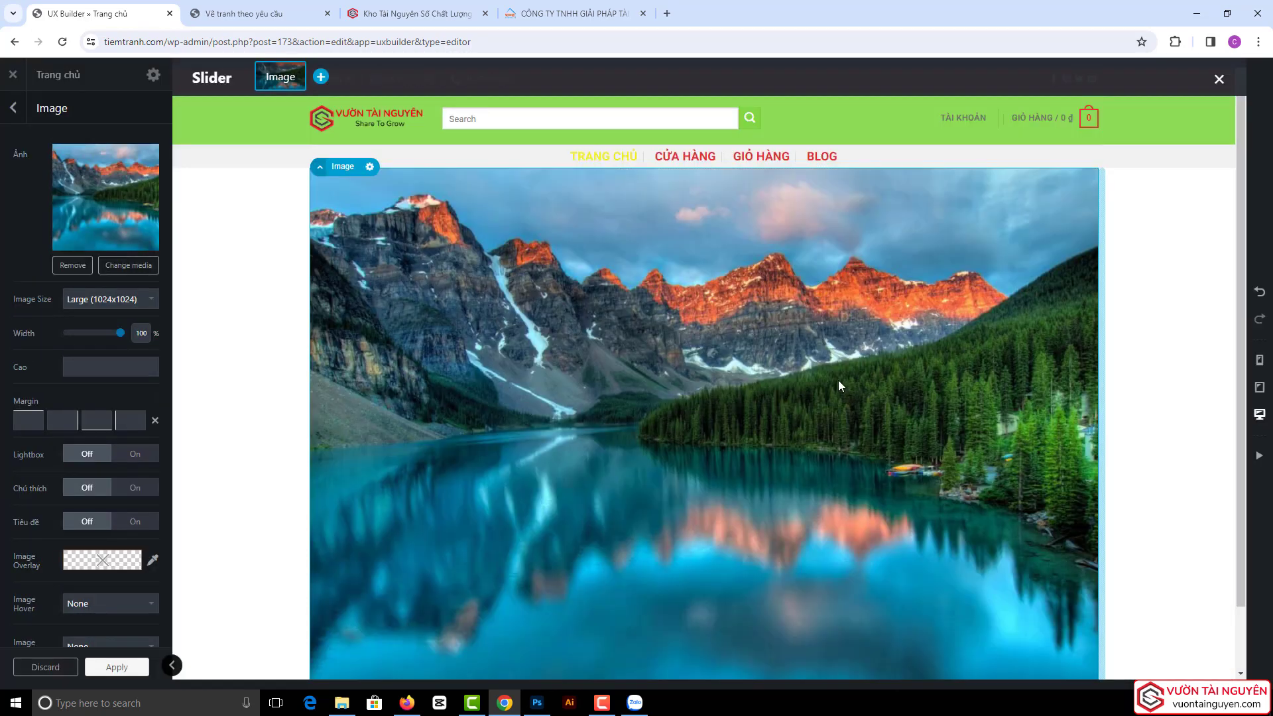
# - Examine how much of the homepage's height the new mountain lake slide takes up
pyautogui.scroll(-2, 855, 378)
pyautogui.scroll(2, 795, 380)
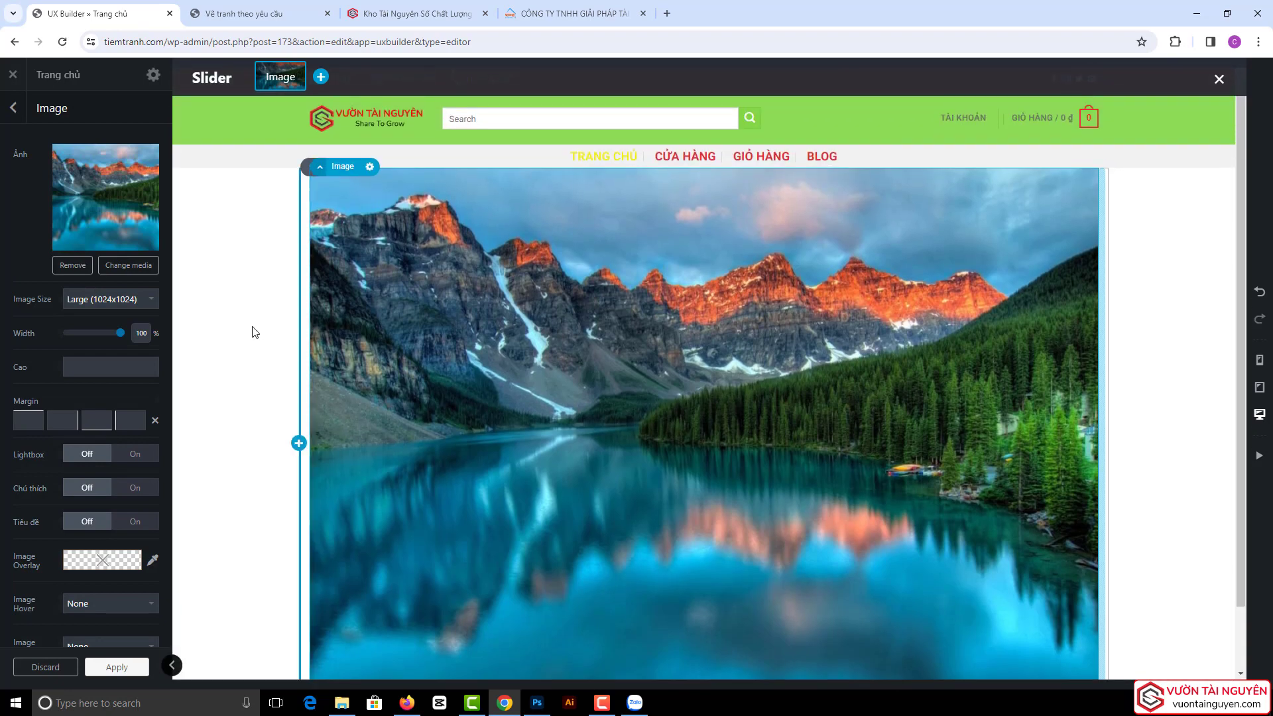
pyautogui.scroll(-3, 686, 315)
pyautogui.scroll(3, 686, 315)
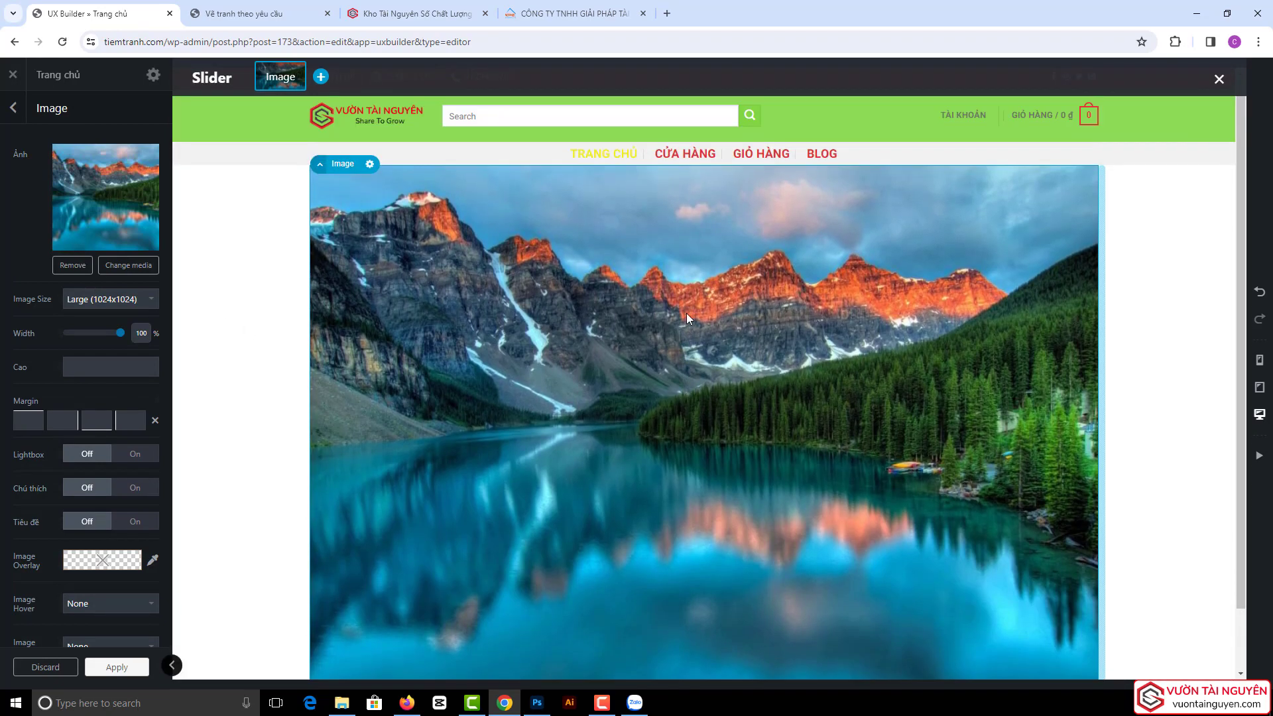
pyautogui.scroll(-1, 465, 310)
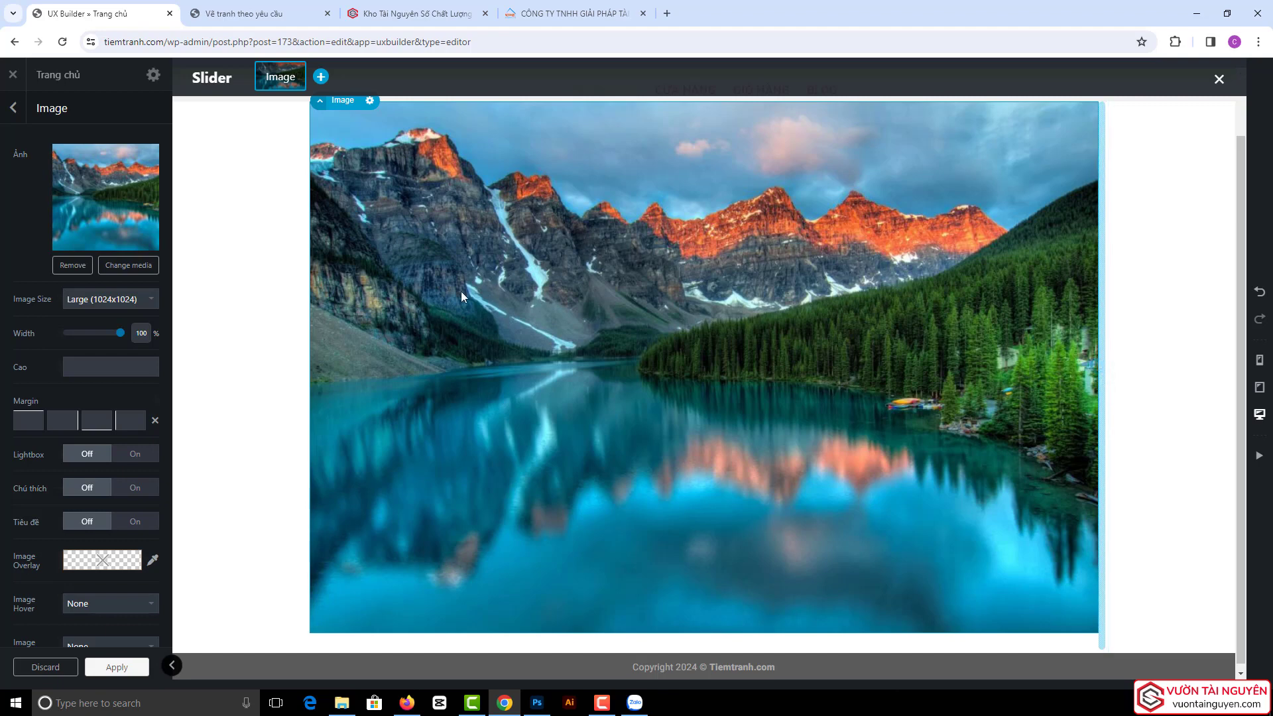
pyautogui.scroll(1, 462, 296)
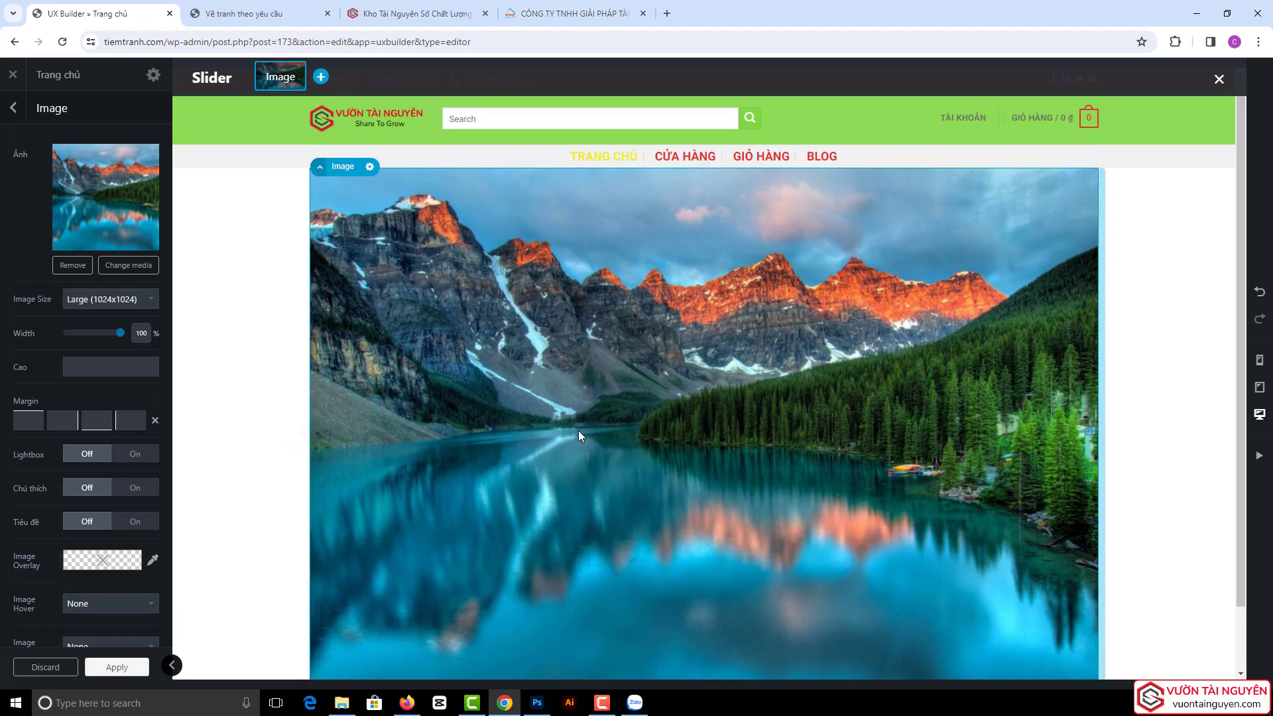
pyautogui.scroll(-2, 758, 424)
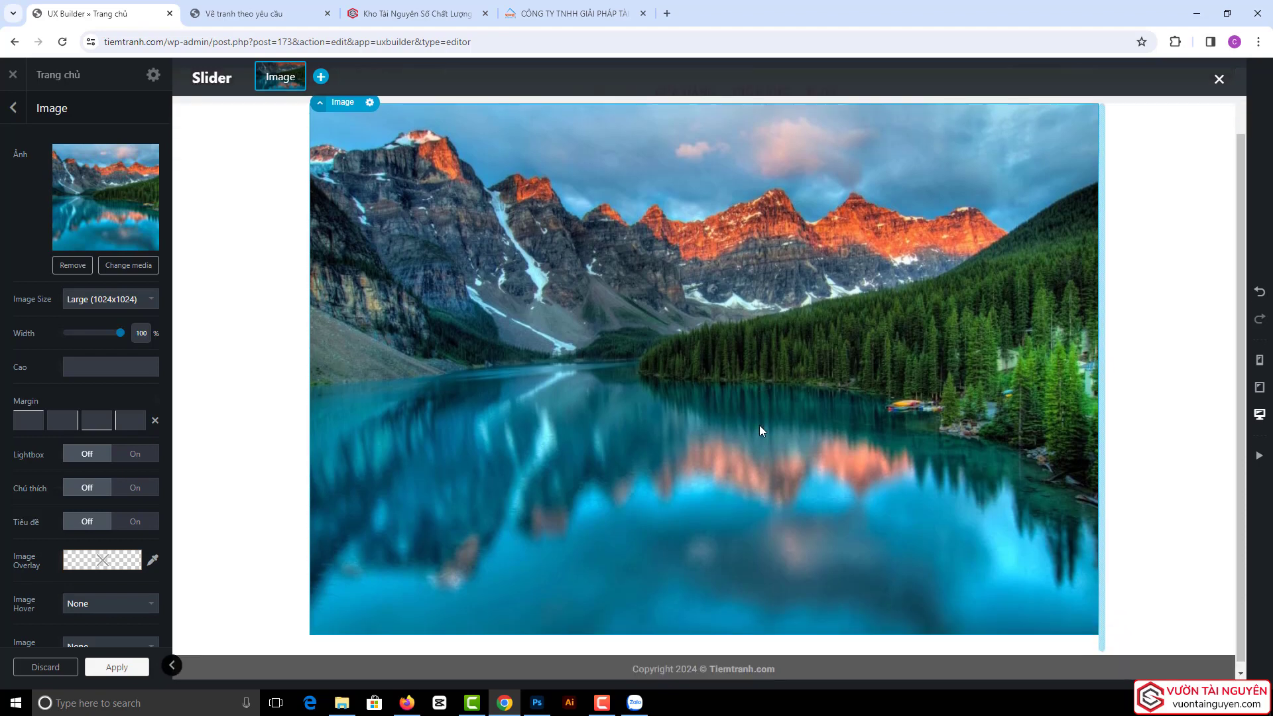
pyautogui.scroll(2, 716, 418)
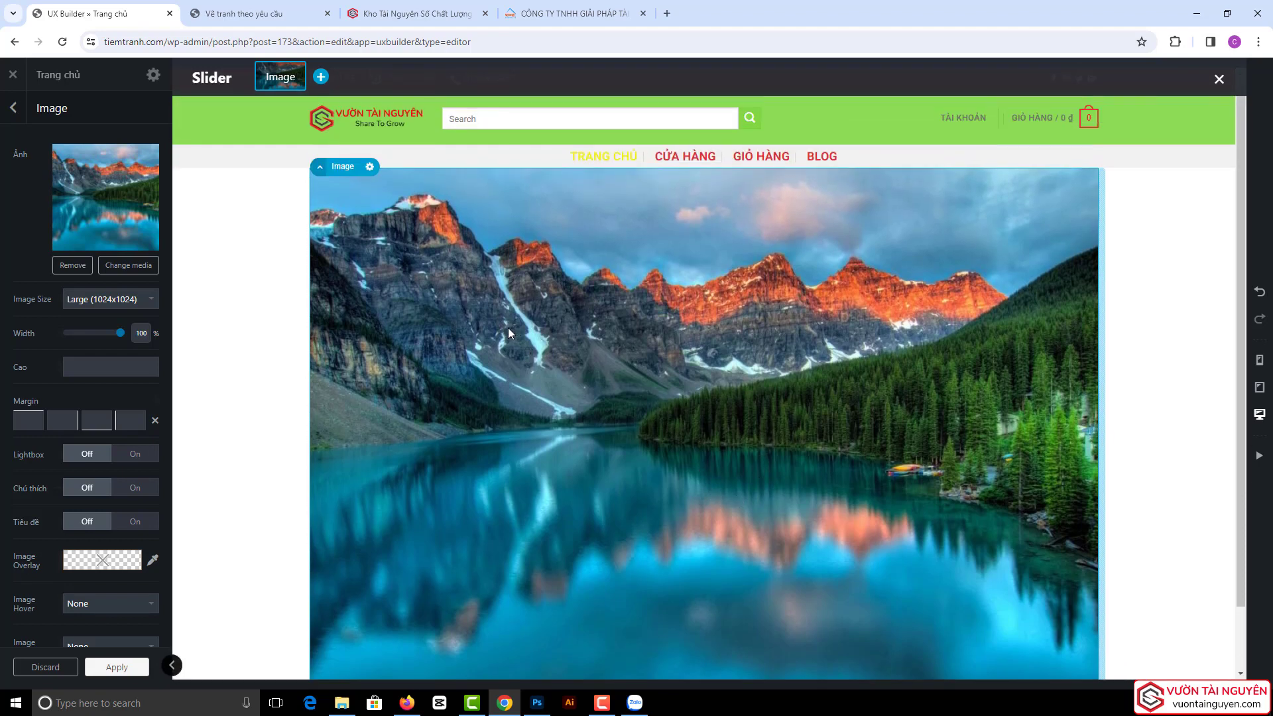
pyautogui.scroll(-2, 484, 324)
pyautogui.scroll(-1, 426, 416)
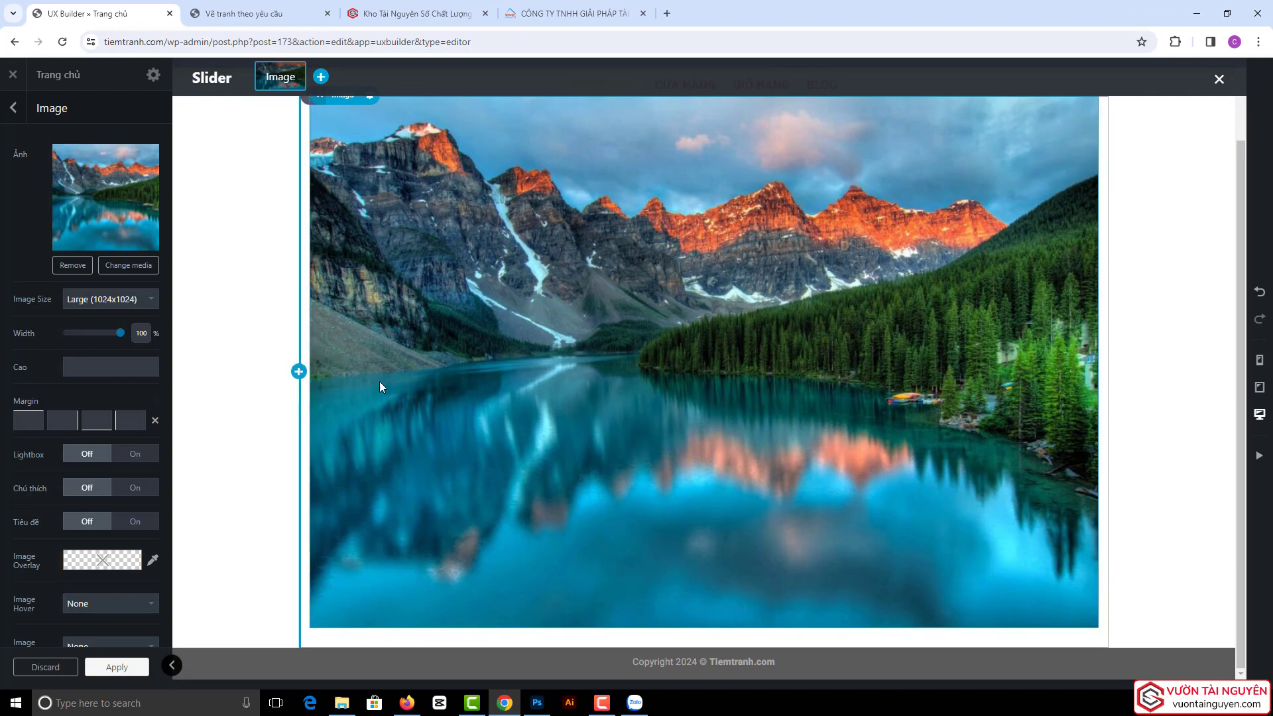
# - Compare the banner slide proportions on duhocapex.edu.vn with the mountain lake slide in the UX Builder
pyautogui.click(560, 13)
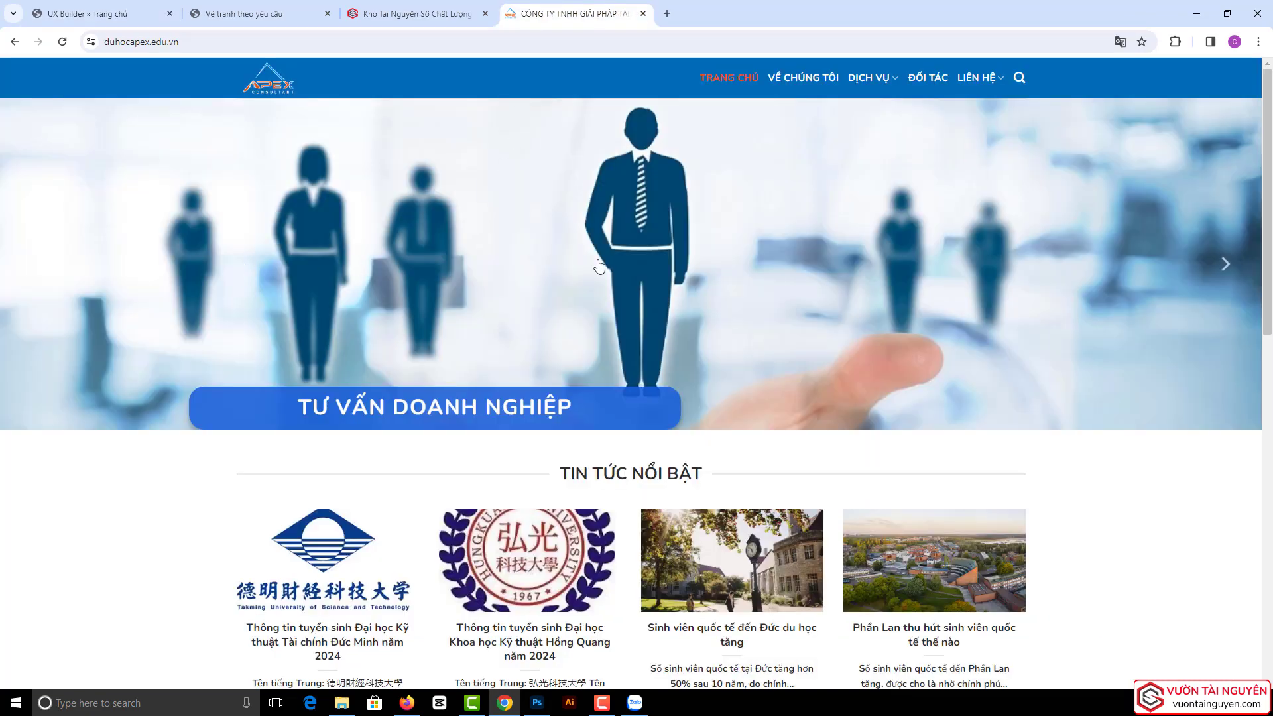
pyautogui.click(1244, 268)
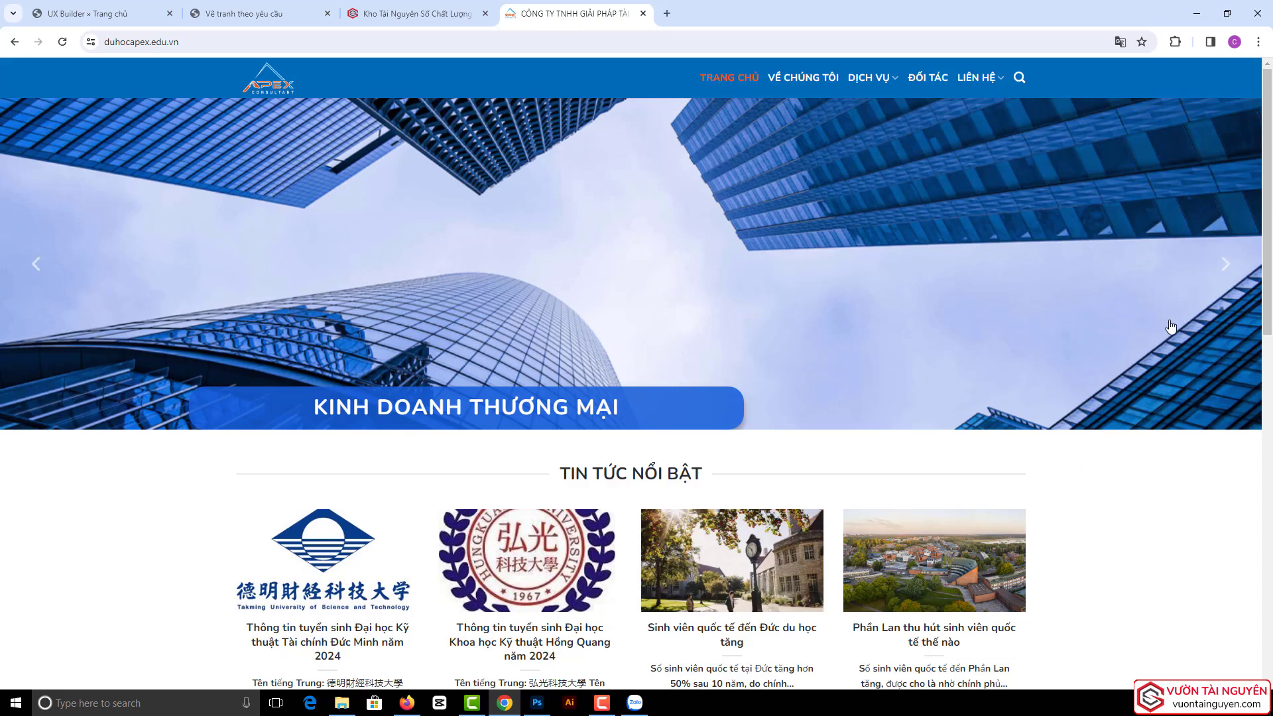
pyautogui.click(108, 16)
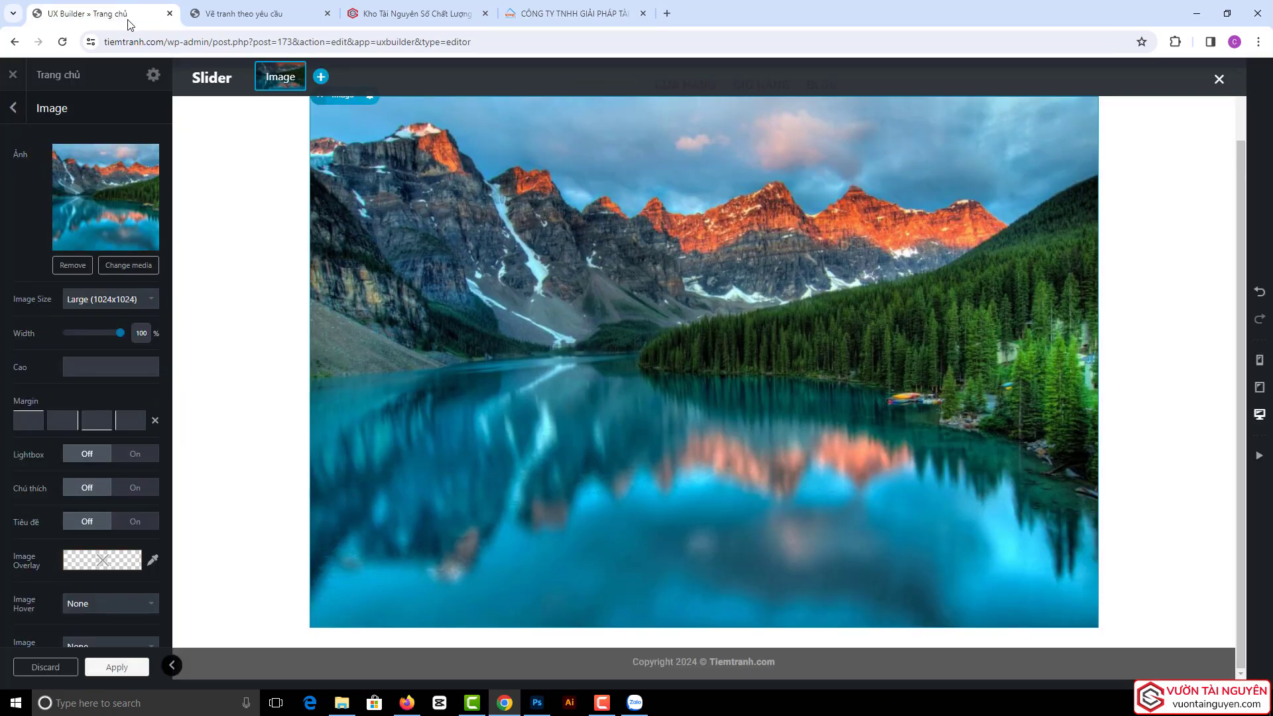
pyautogui.scroll(1, 471, 293)
pyautogui.scroll(-1, 510, 220)
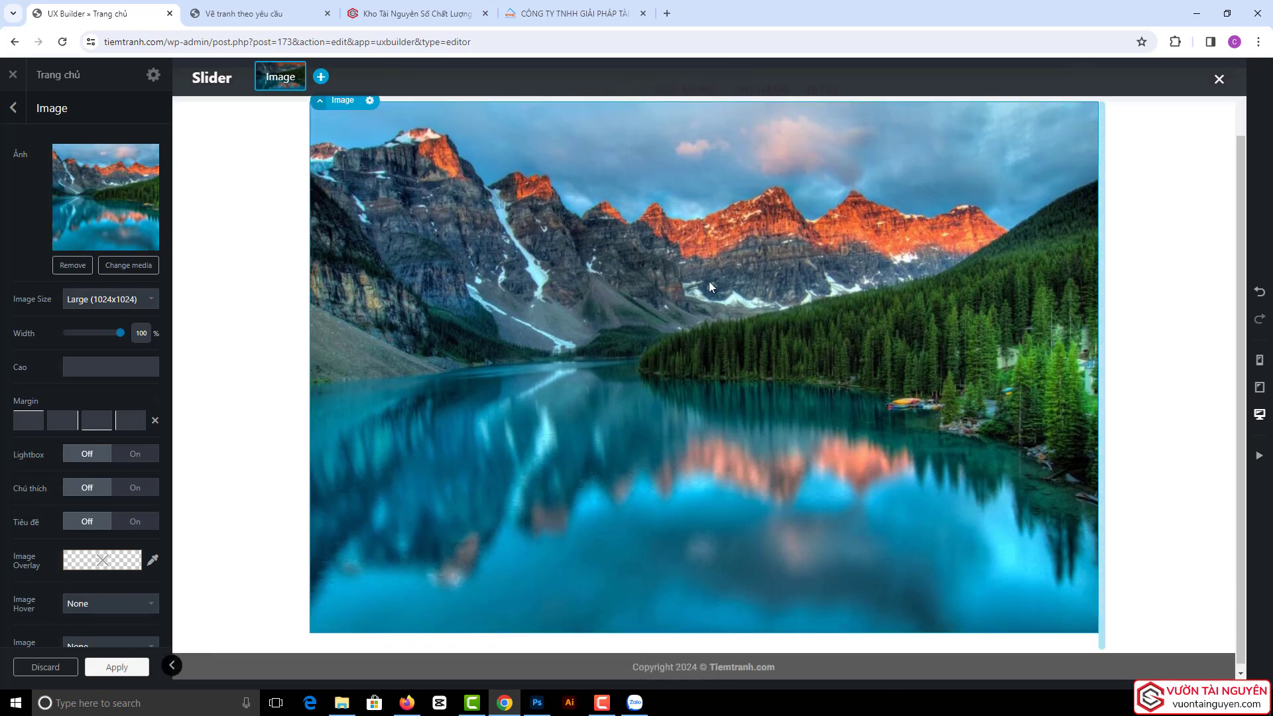
# - Set the Image Size of the mountain lake slide to Original
pyautogui.click(82, 301)
pyautogui.click(84, 316)
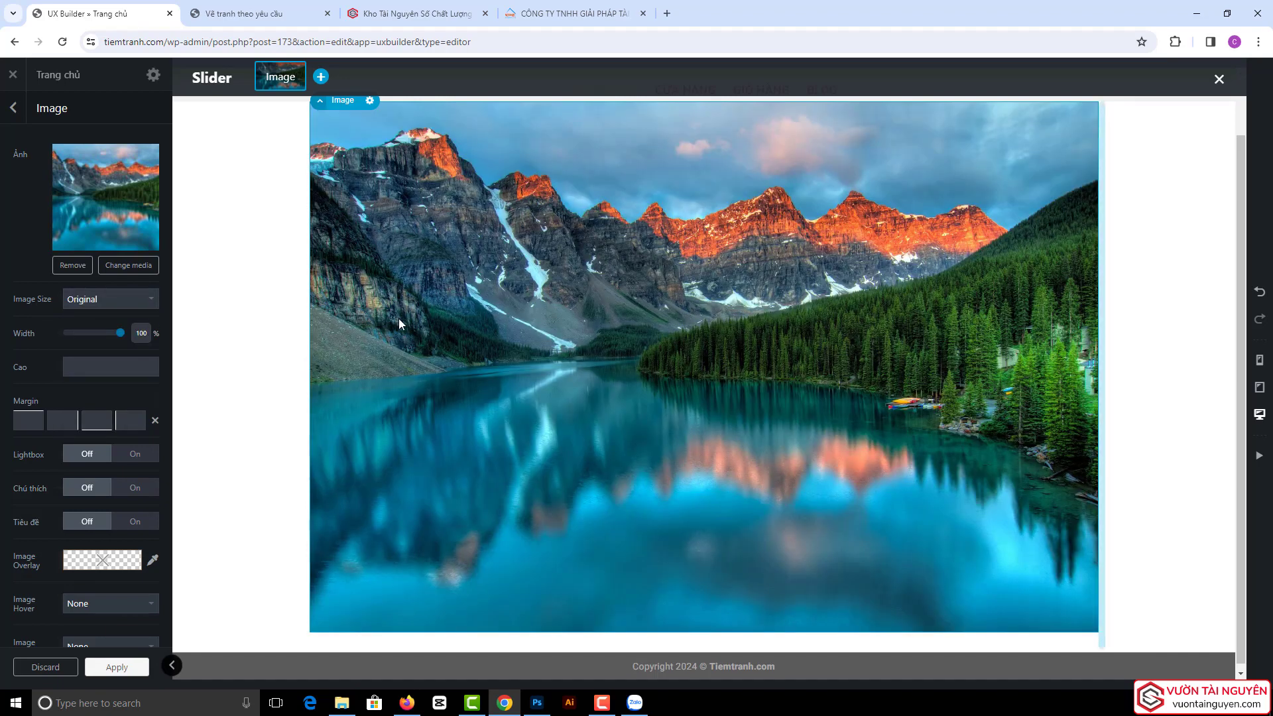
pyautogui.click(101, 305)
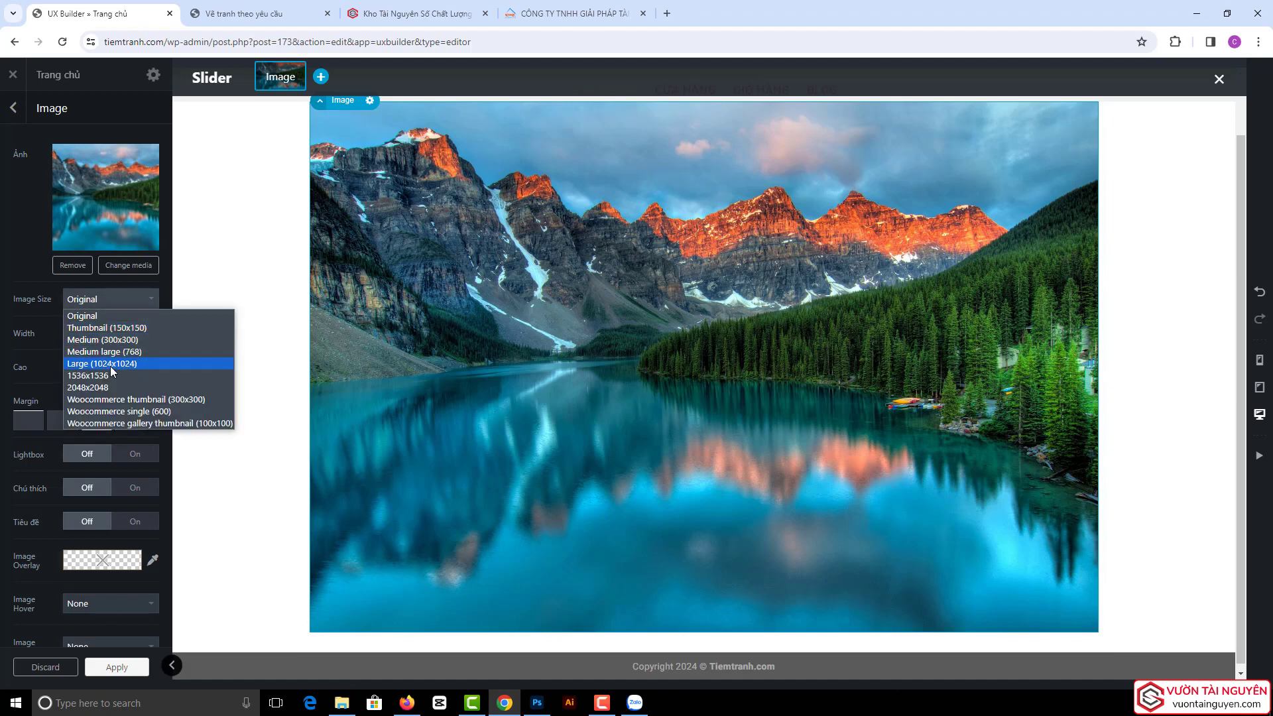
pyautogui.click(84, 316)
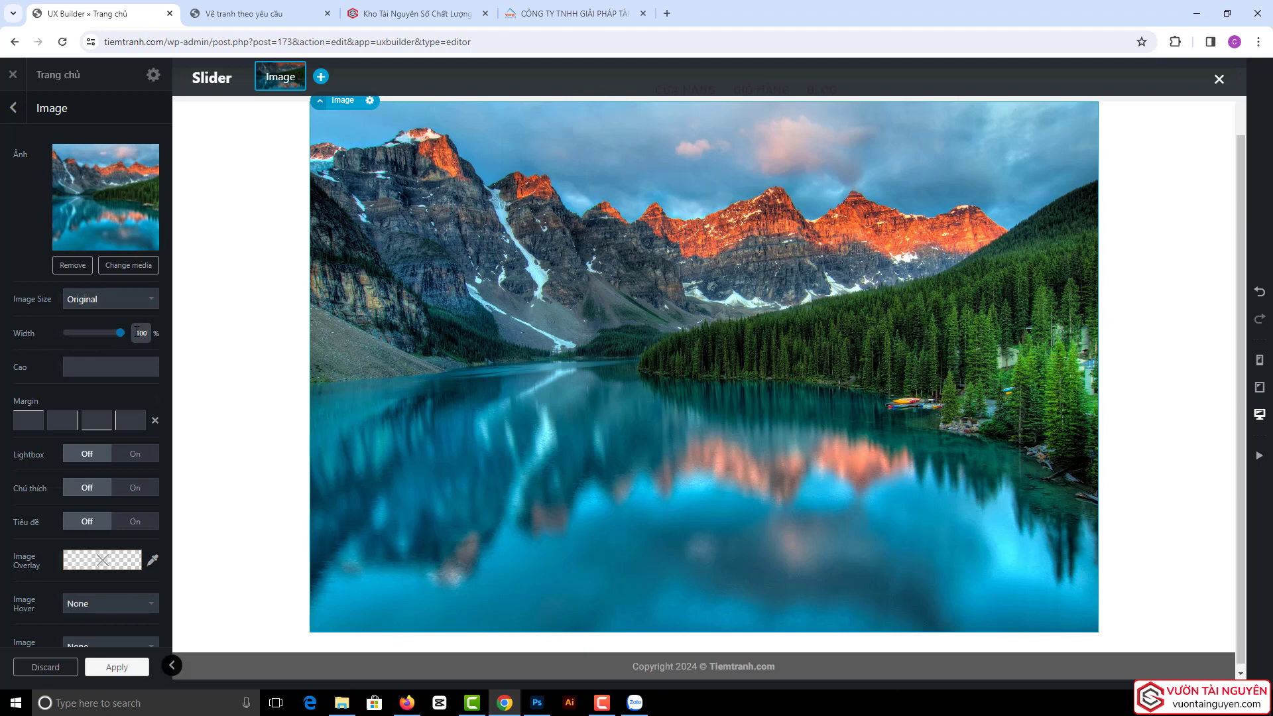
# - Try the 16:9, 4:3 and 1:2 presets for the height of the mountain lake slide, returning to 16:9
pyautogui.click(126, 363)
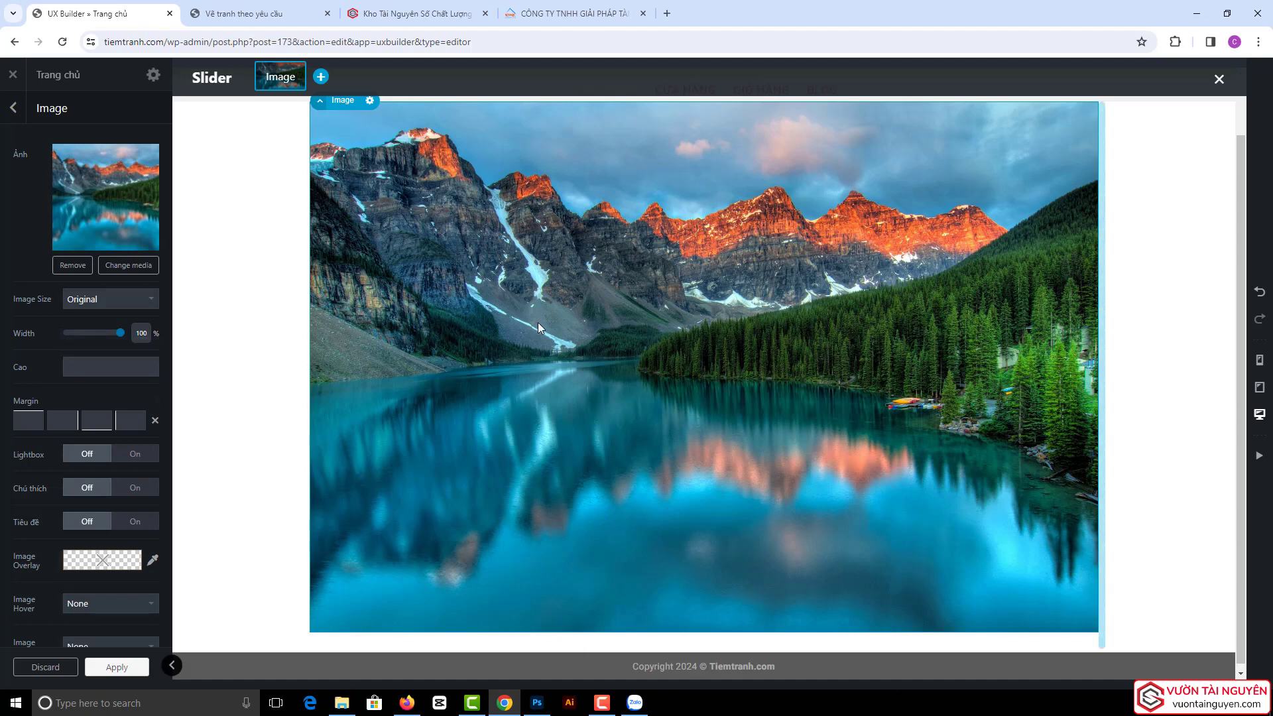
pyautogui.click(104, 364)
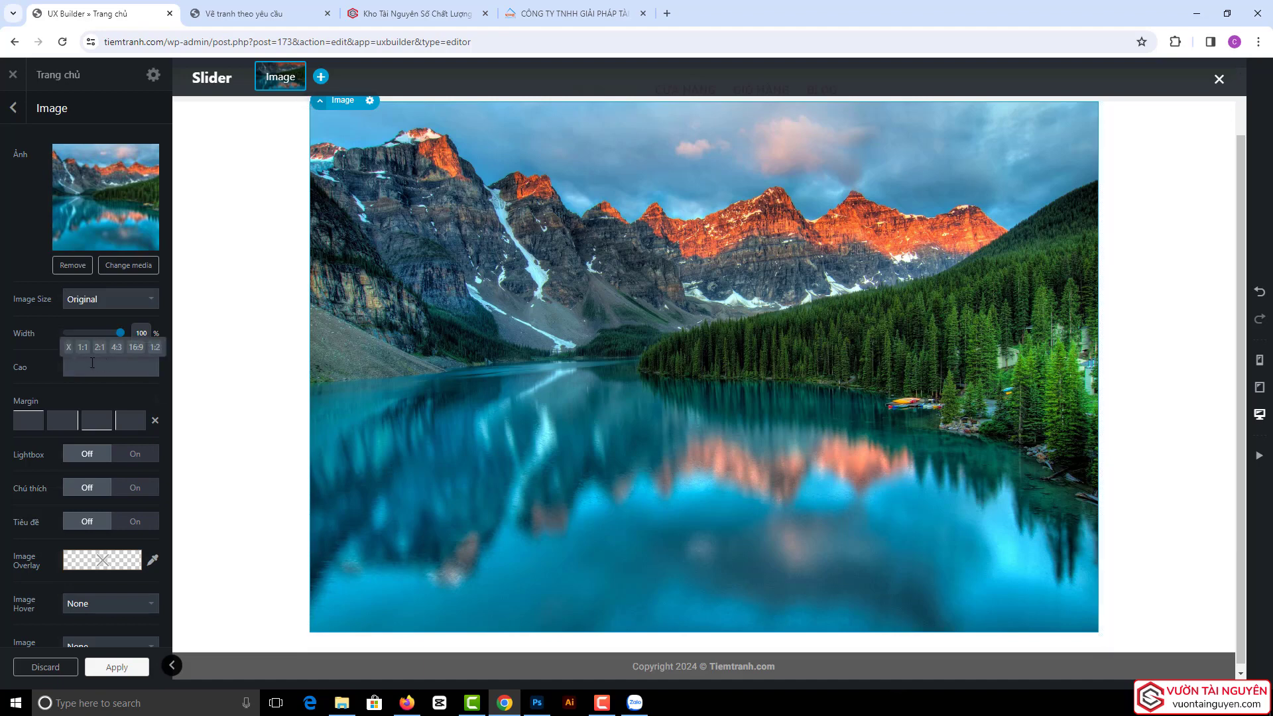
pyautogui.click(136, 348)
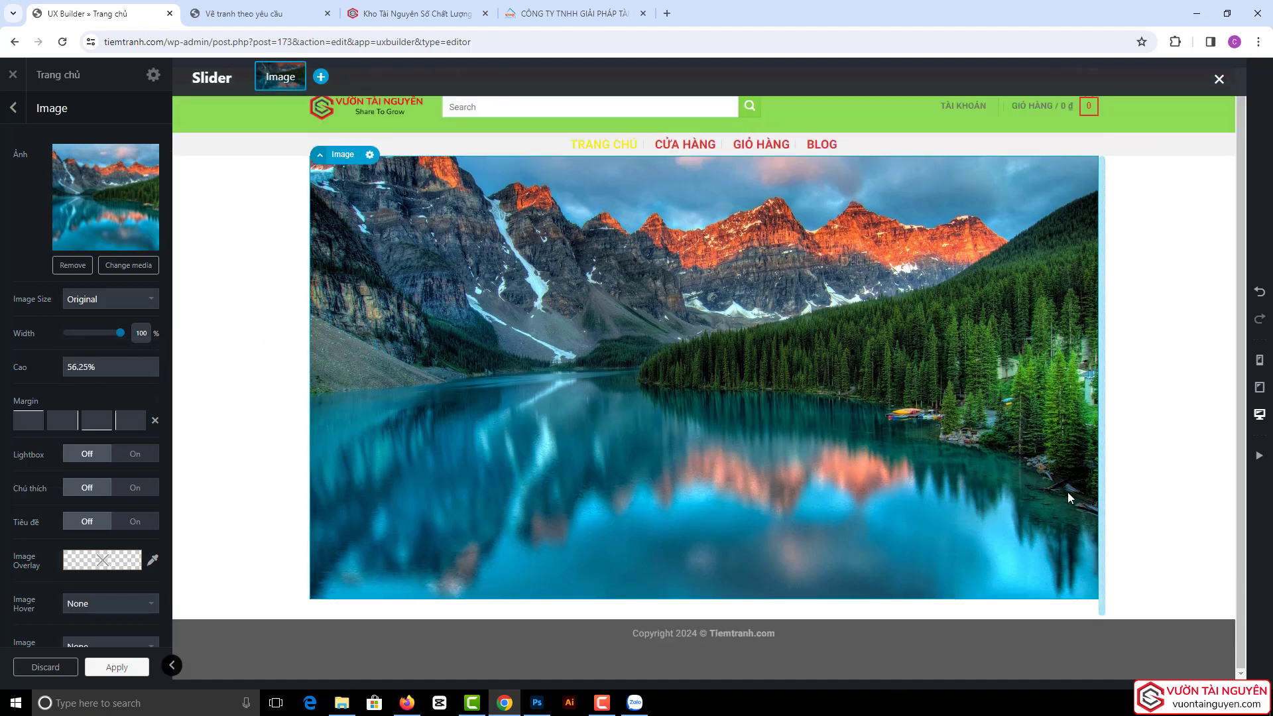
pyautogui.click(96, 370)
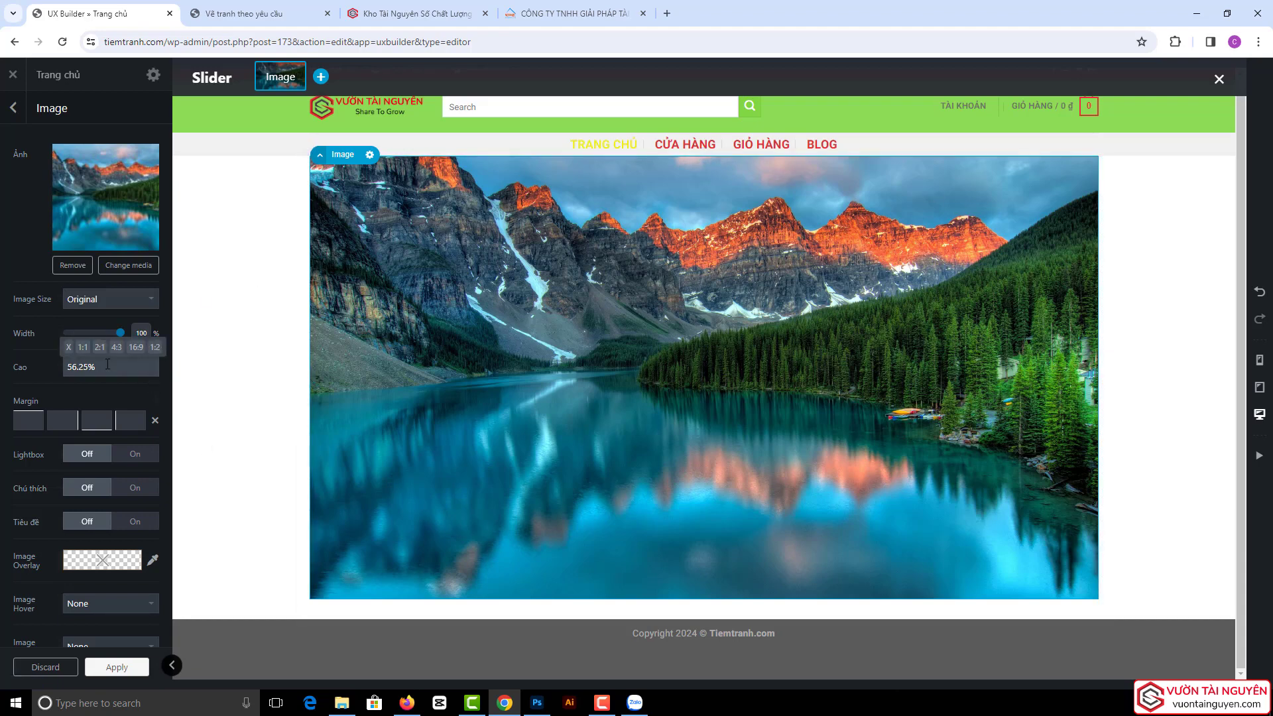
pyautogui.click(116, 347)
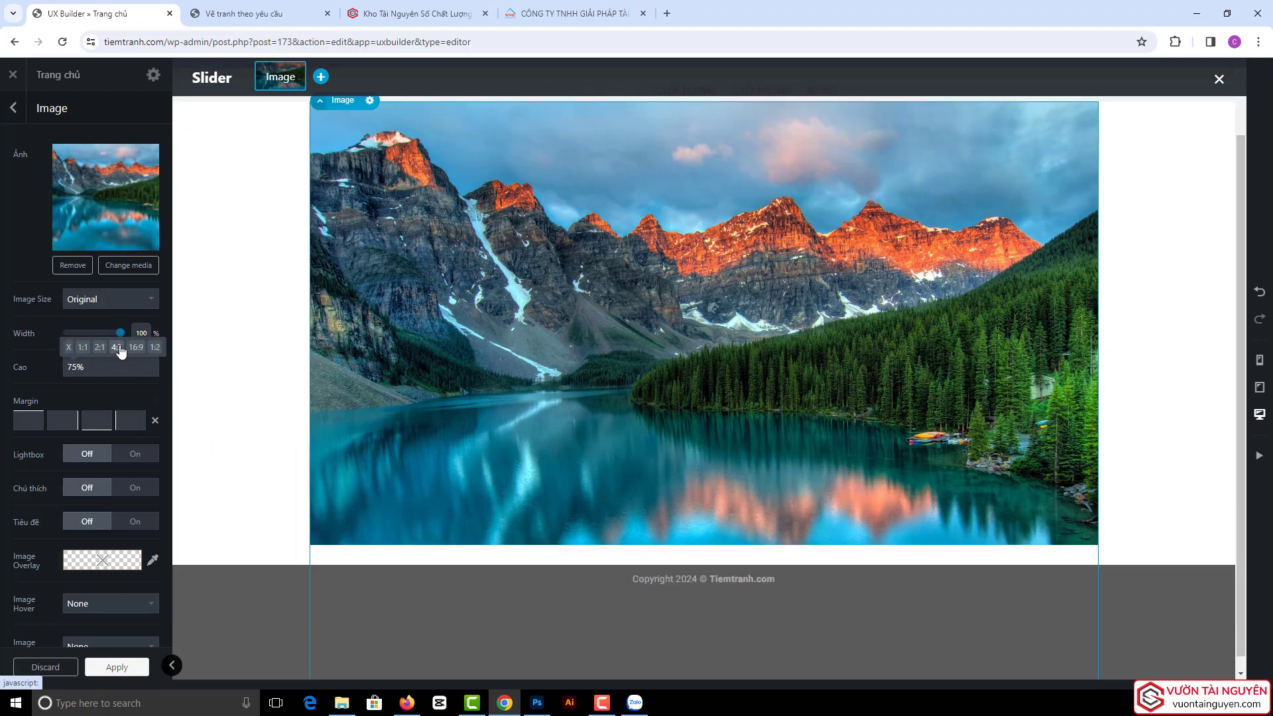
pyautogui.click(156, 348)
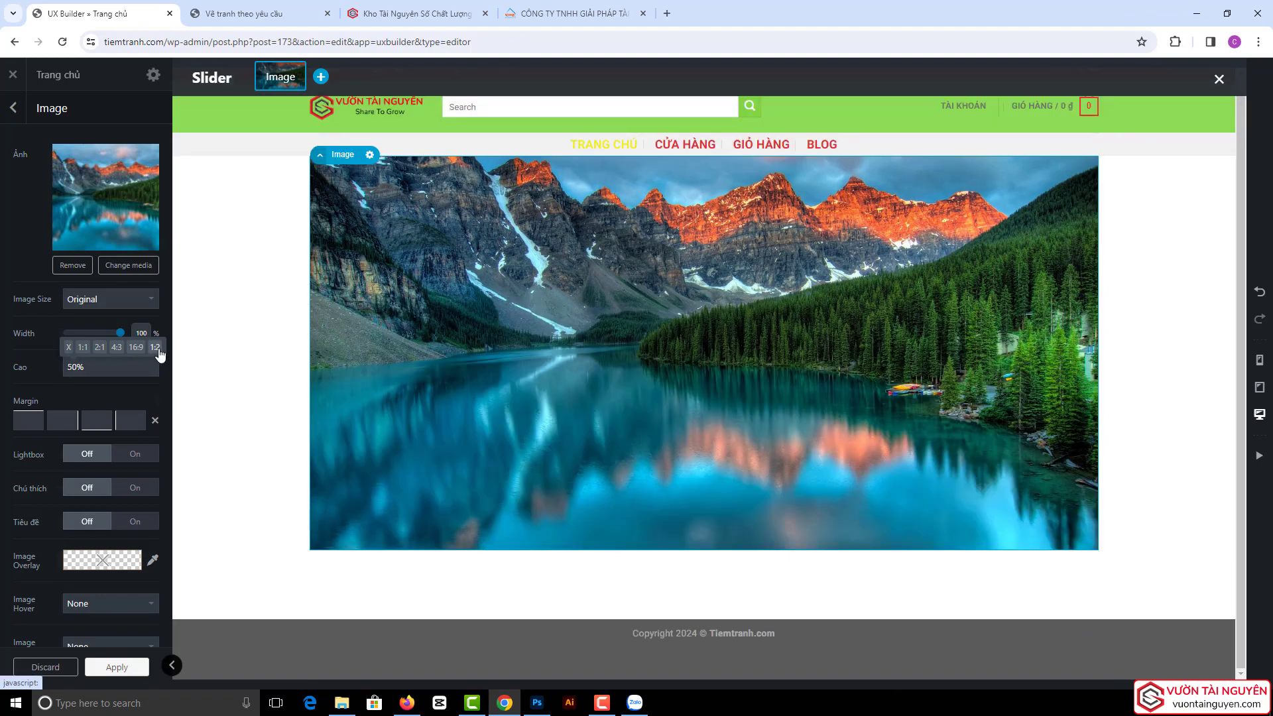
pyautogui.click(136, 347)
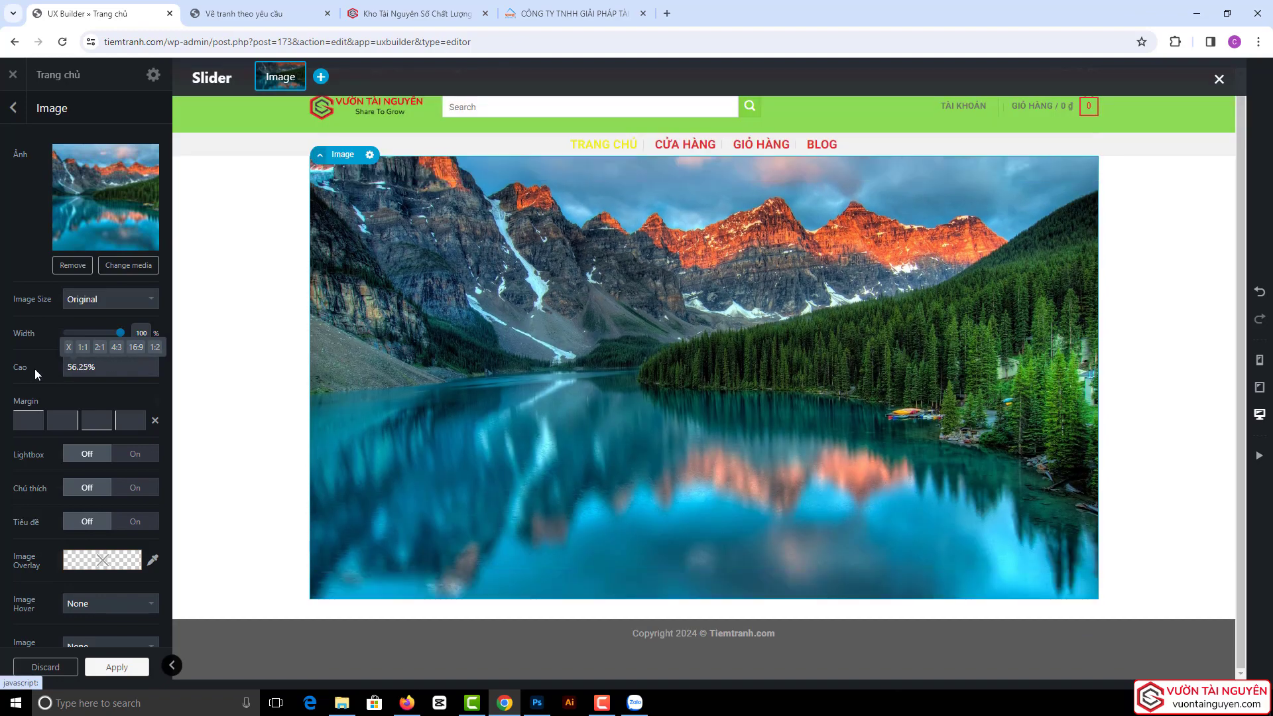
# - Try a height of 30% for the mountain lake slide, change it to 40% and apply the image options
pyautogui.moveTo(29, 372)
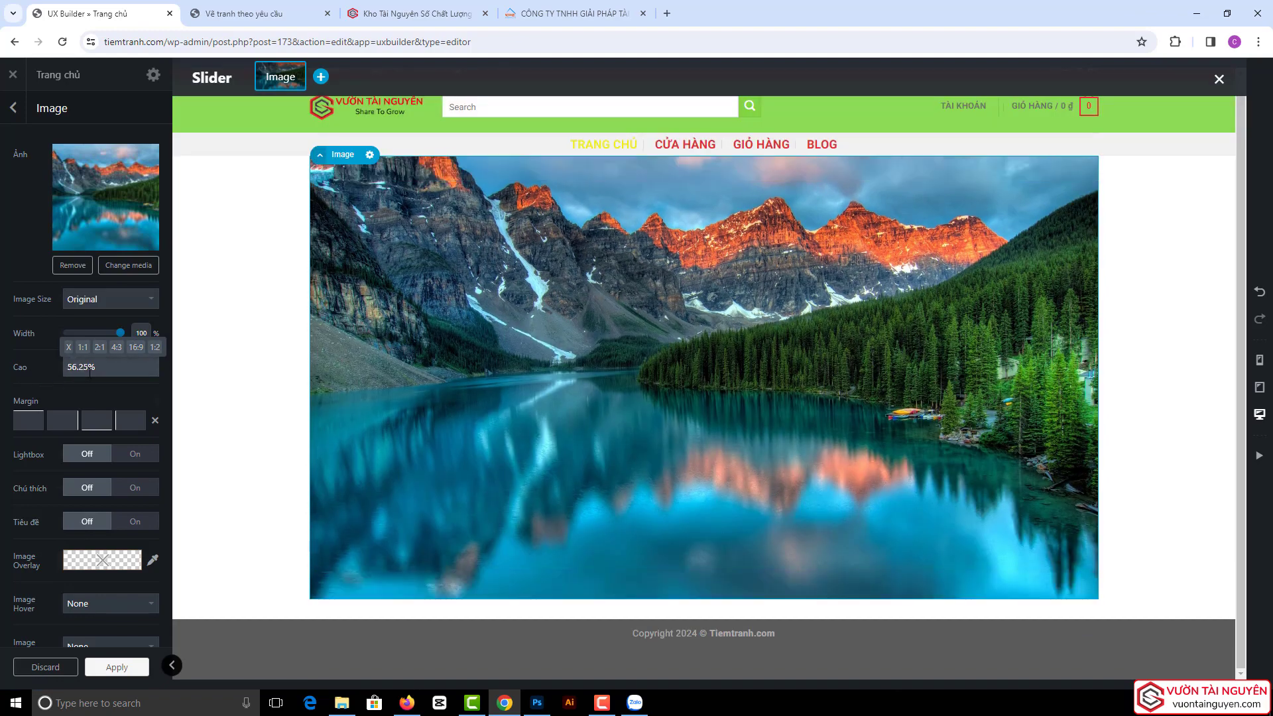
pyautogui.moveTo(87, 368); pyautogui.dragTo(54, 369)
pyautogui.write('30')
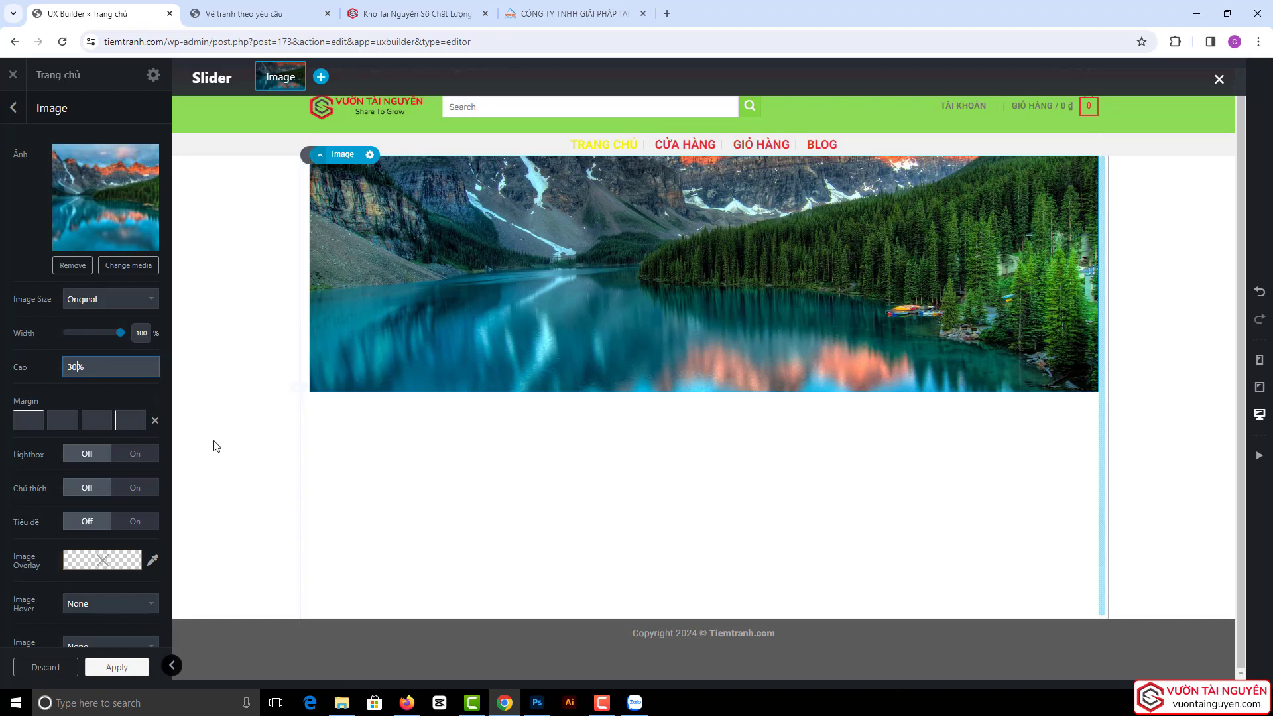
pyautogui.moveTo(73, 364)
pyautogui.moveTo(73, 366); pyautogui.dragTo(54, 366)
pyautogui.write('40')
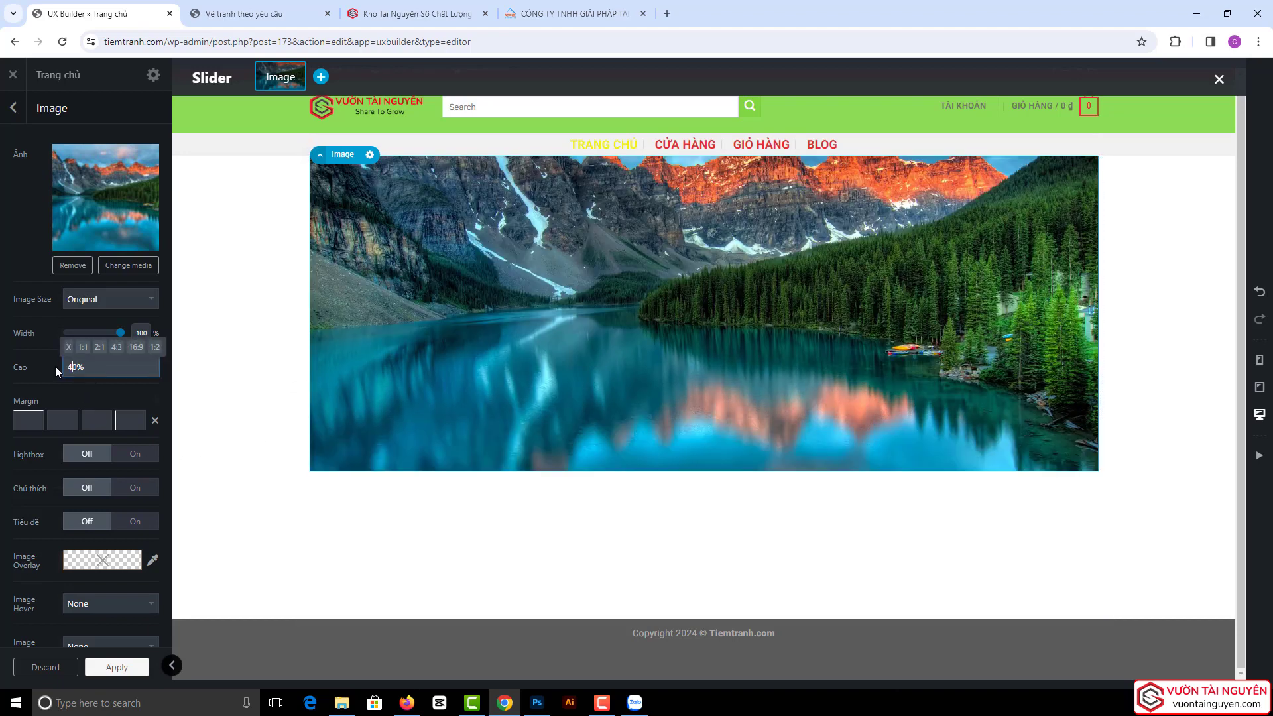
pyautogui.click(57, 367)
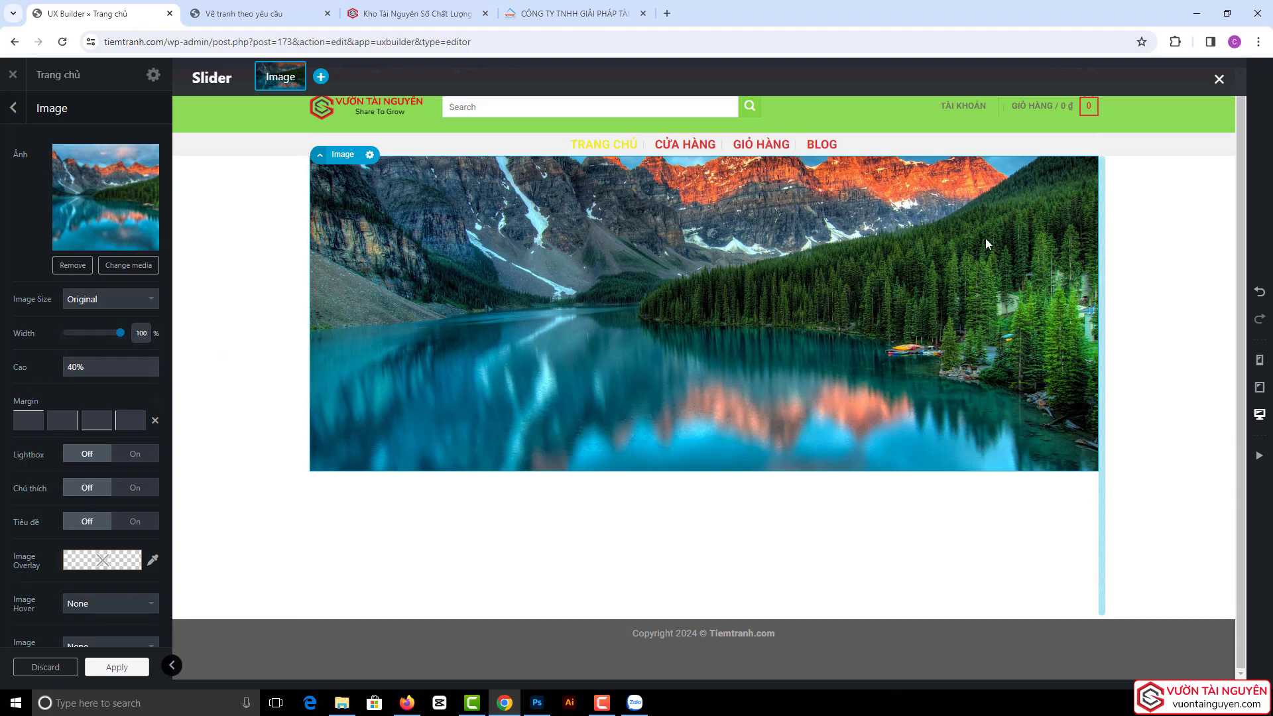
pyautogui.click(100, 370)
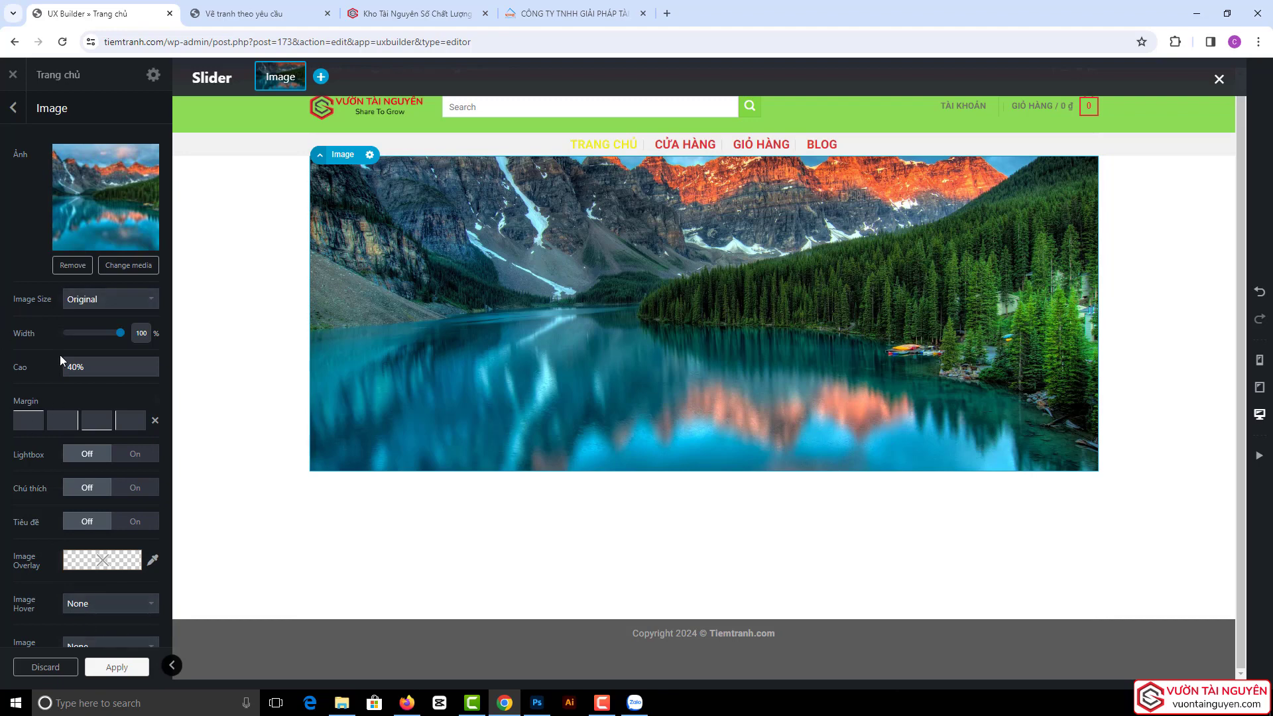
pyautogui.click(117, 667)
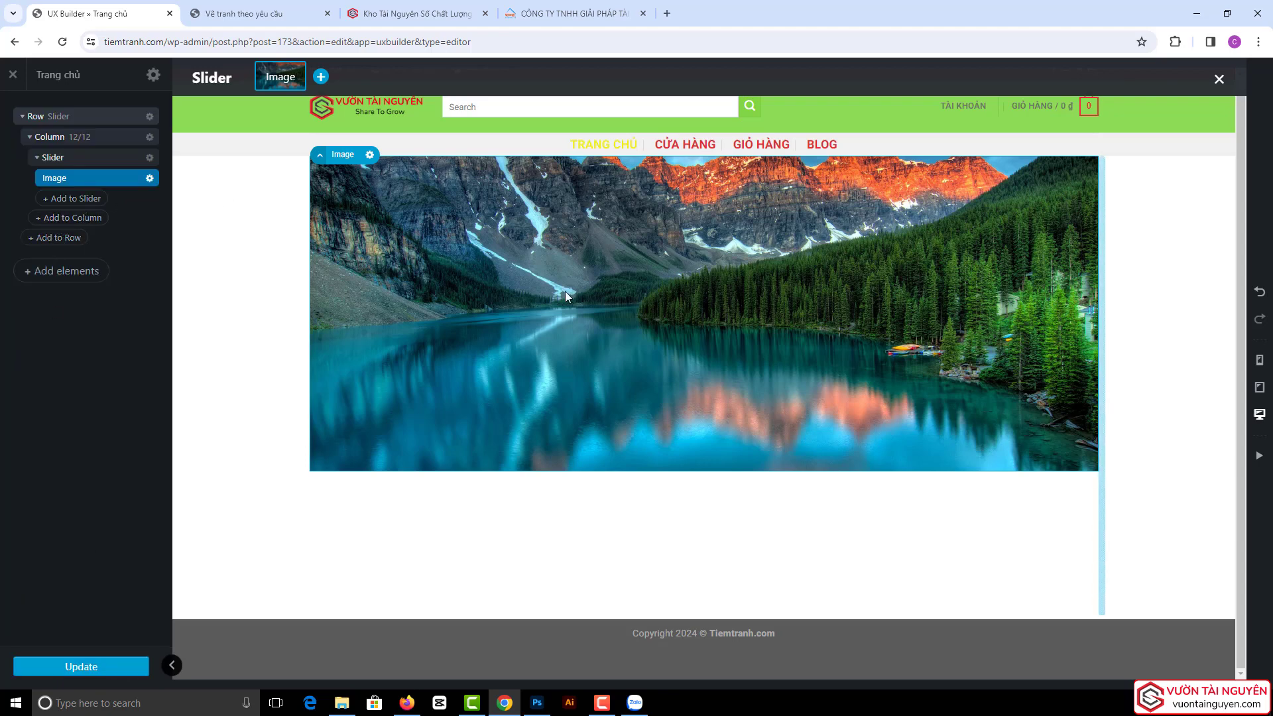
# - Add a second Image slide to the Slider and upload tree-736885_1920 from the Desktop as its picture
pyautogui.click(63, 203)
pyautogui.click(129, 228)
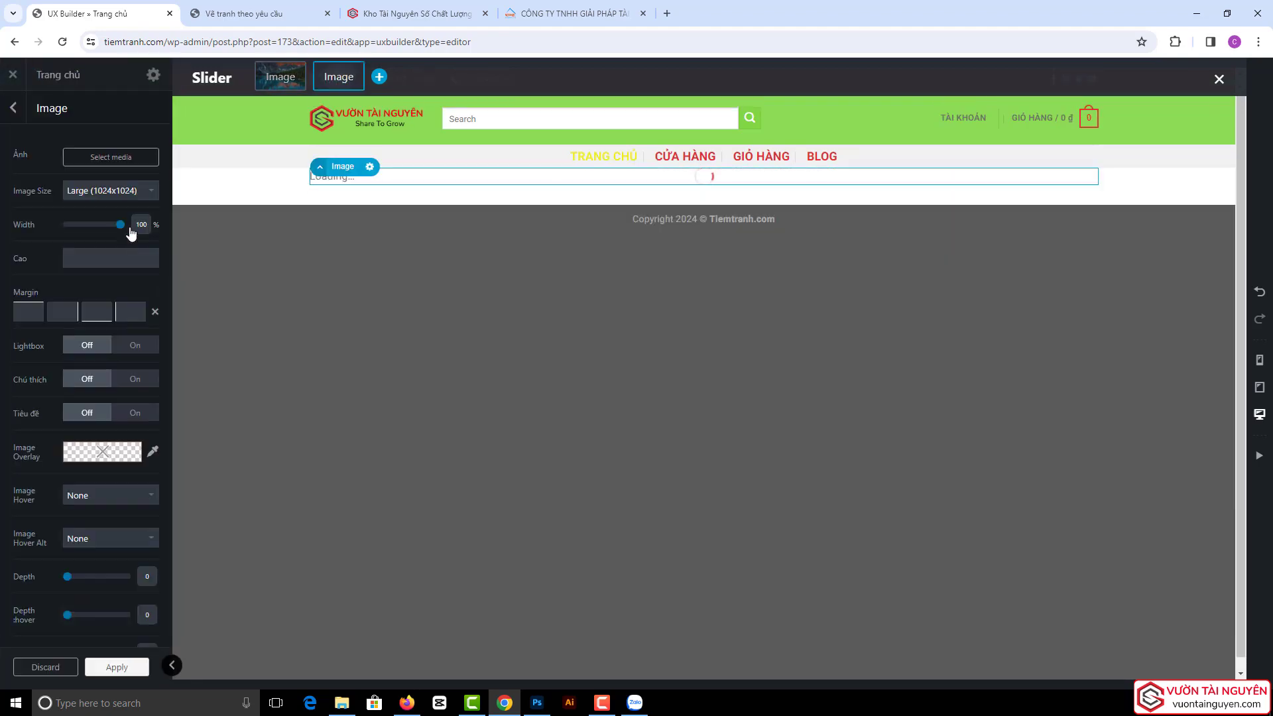
pyautogui.click(101, 159)
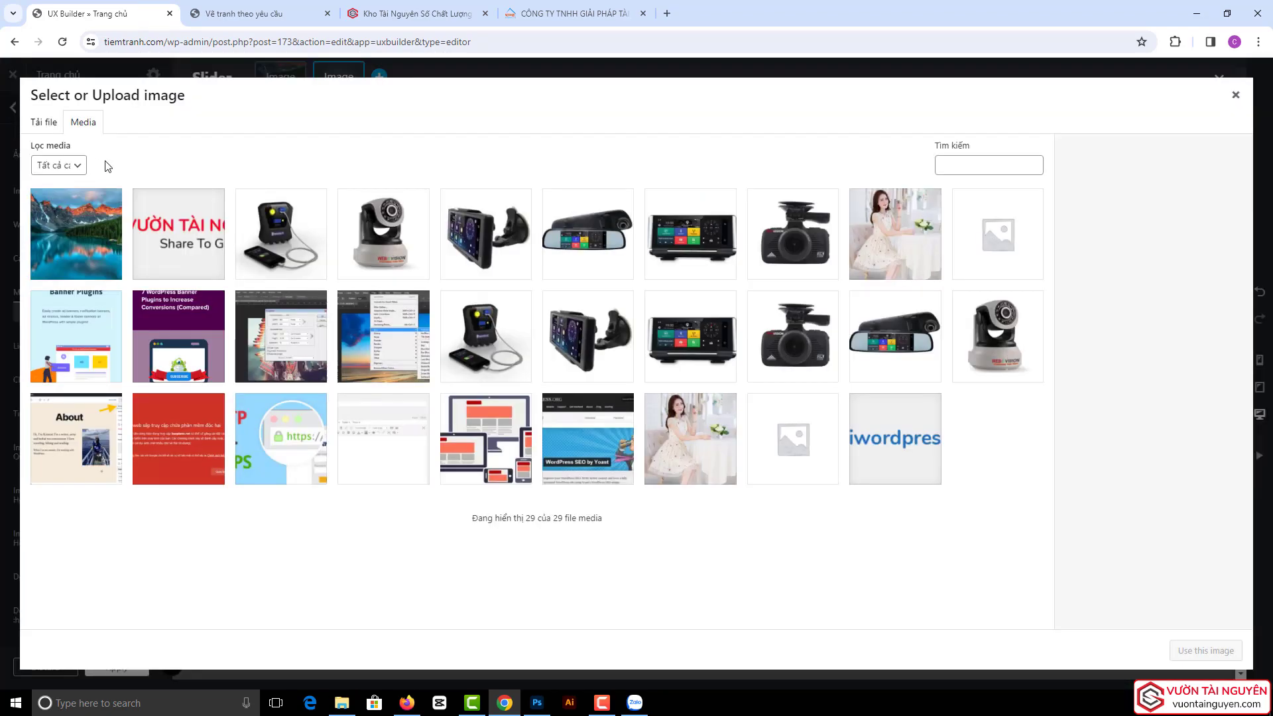
pyautogui.click(47, 125)
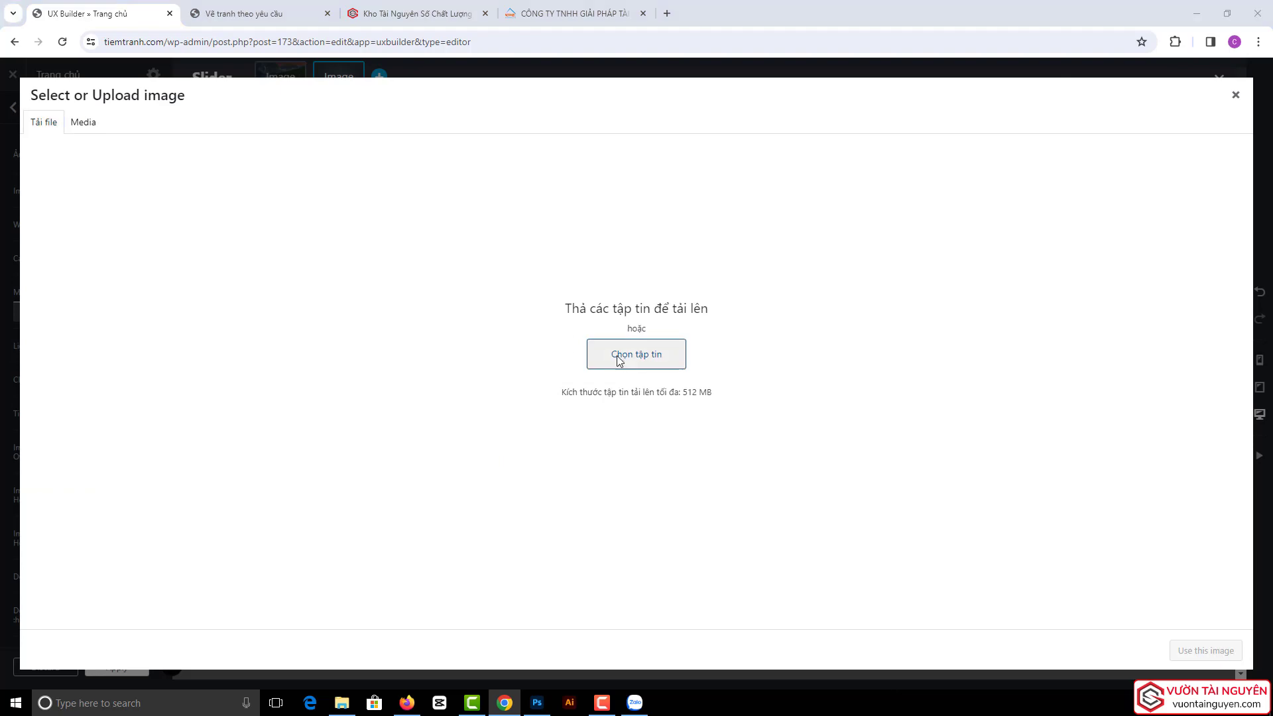
pyautogui.click(617, 356)
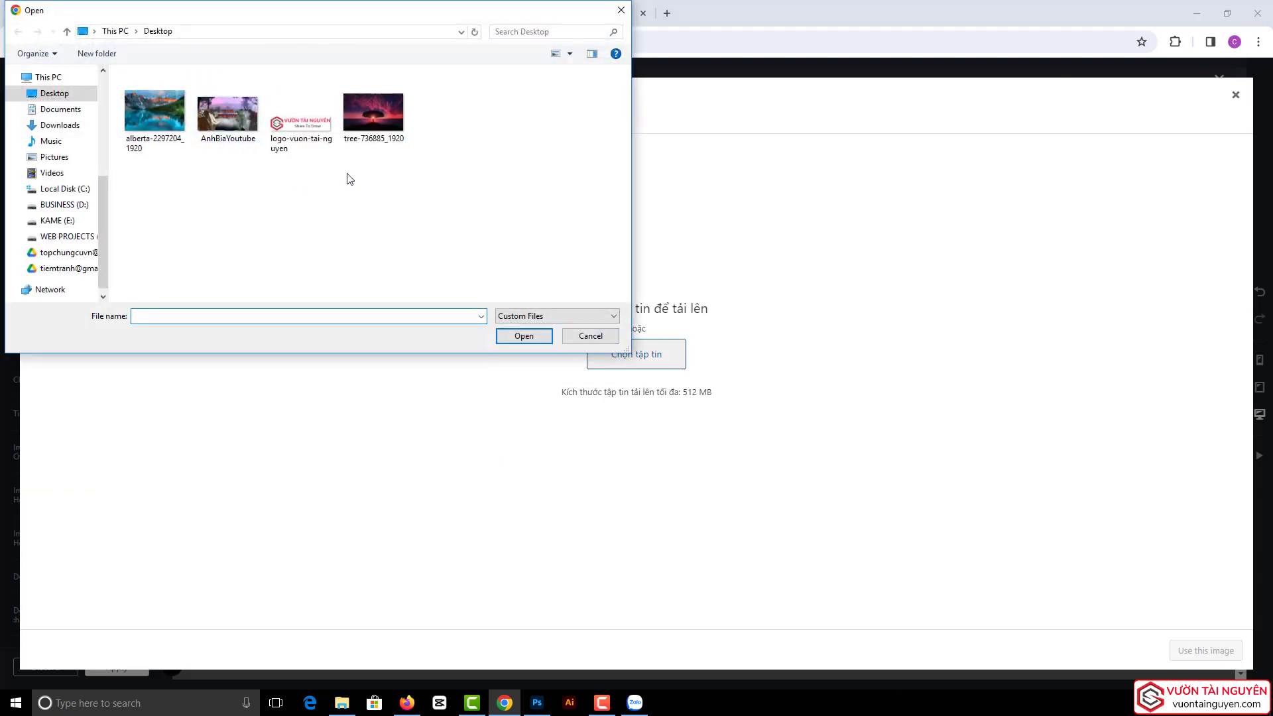
pyautogui.doubleClick(373, 114)
pyautogui.click(1206, 650)
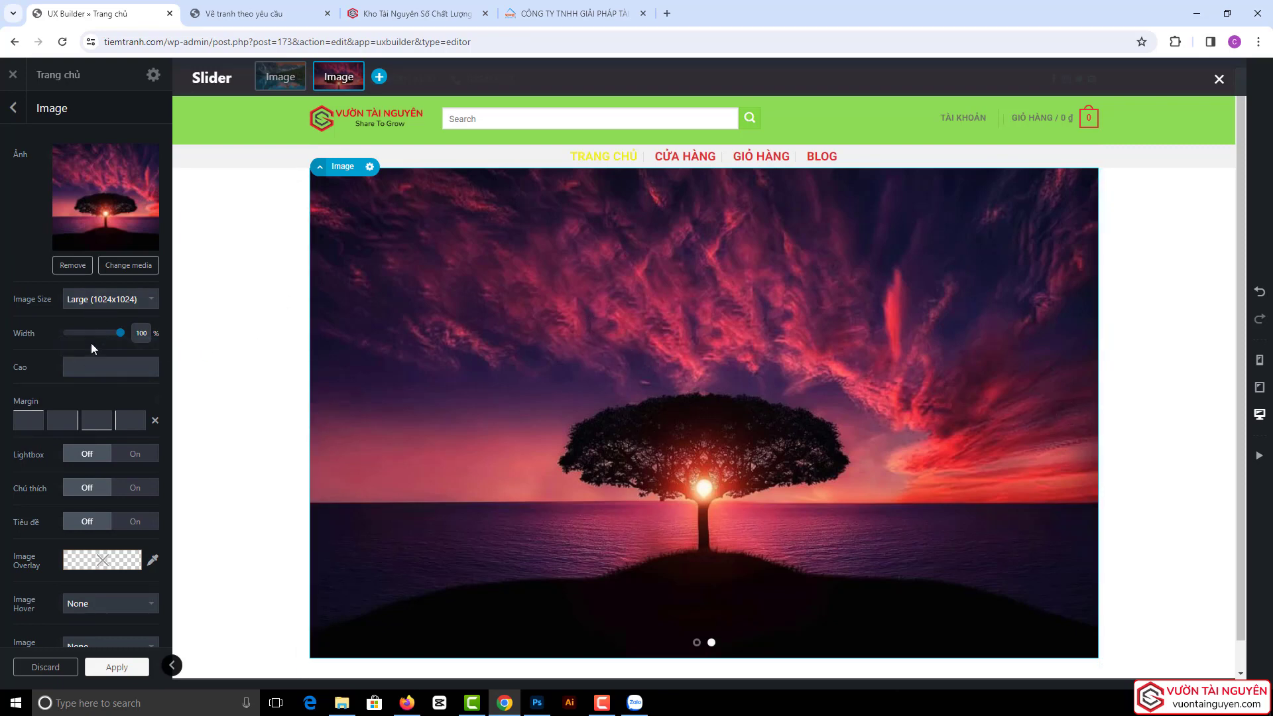
pyautogui.click(16, 108)
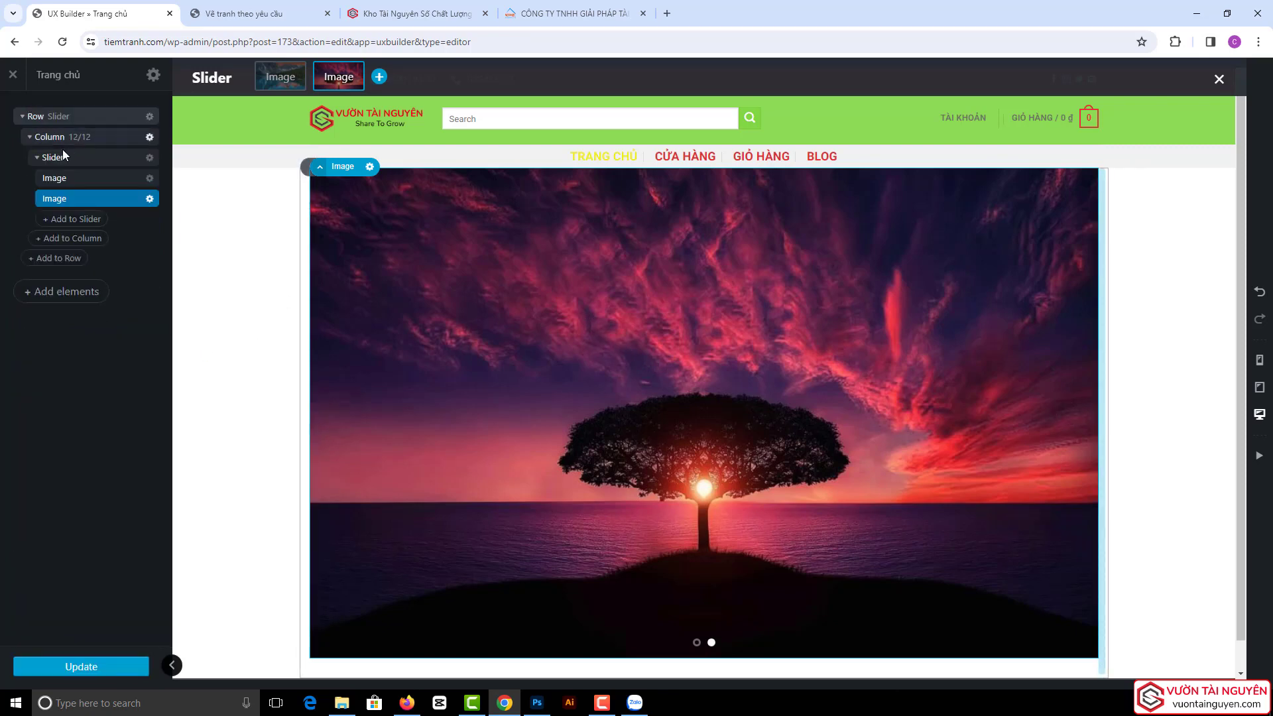
# - Copy the mountain lake slide's options onto the sunset tree slide and update the page
pyautogui.rightClick(73, 179)
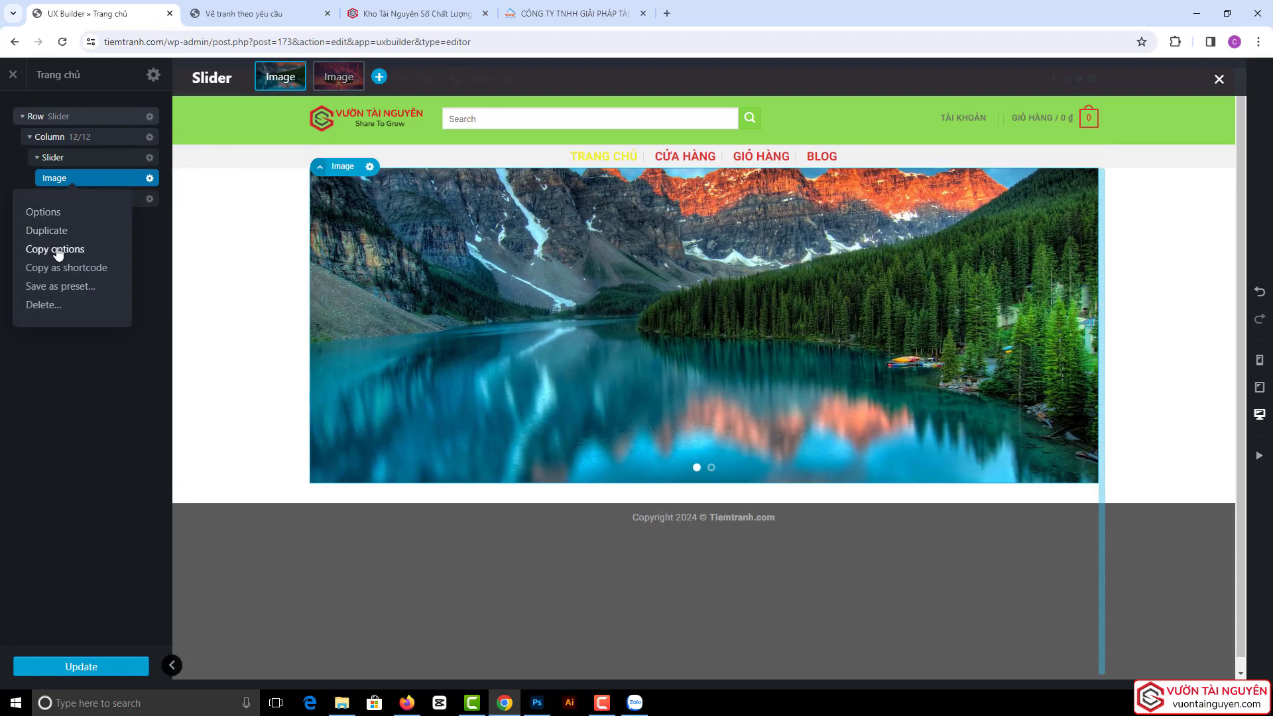
pyautogui.click(53, 232)
pyautogui.rightClick(80, 199)
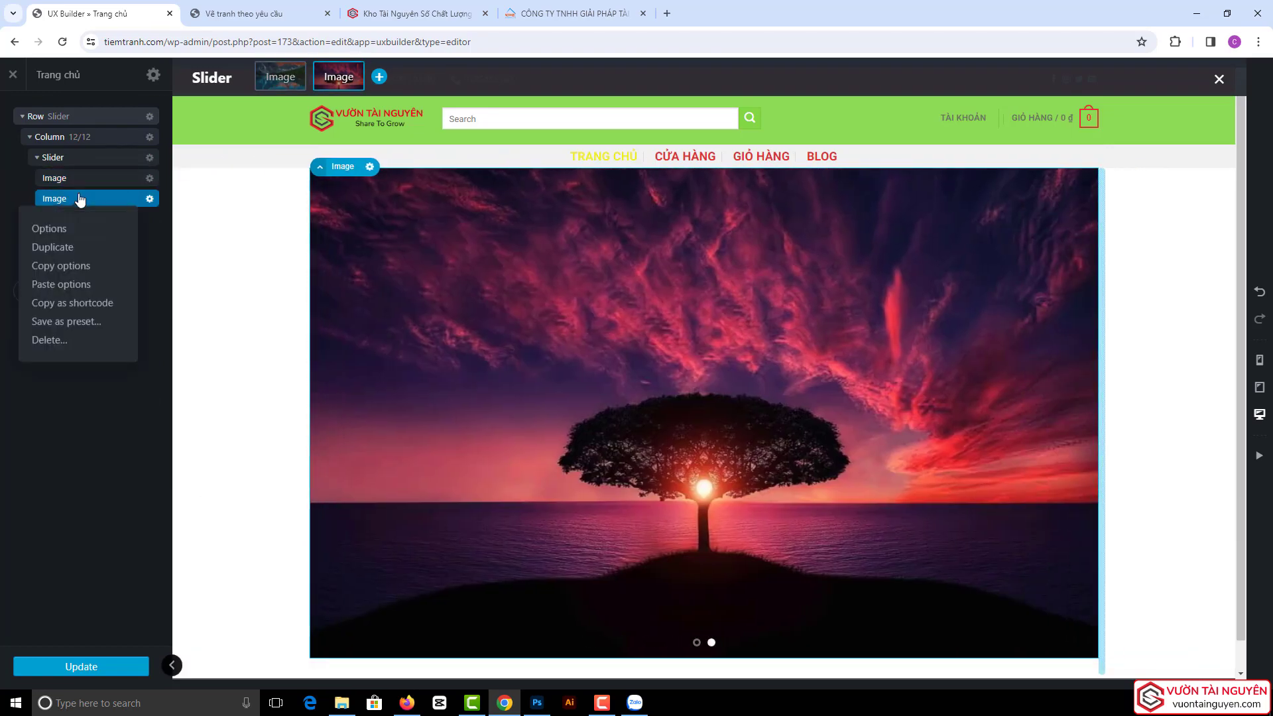
pyautogui.click(60, 285)
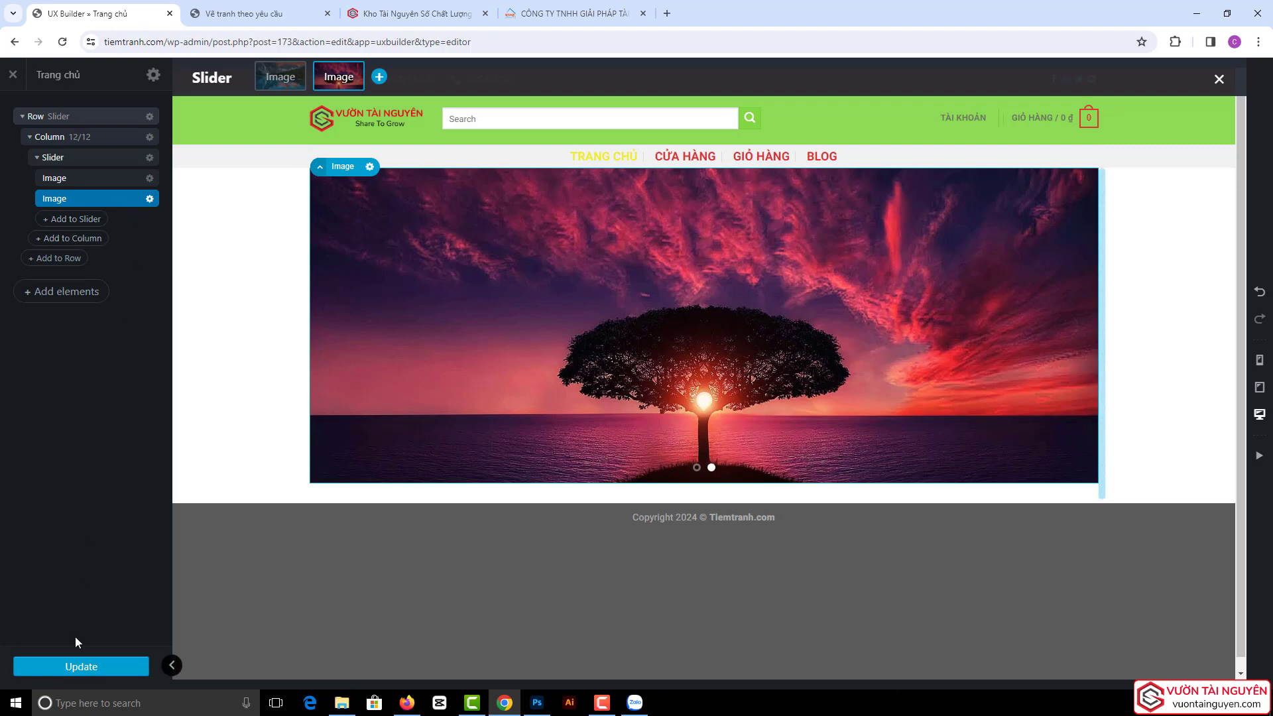
pyautogui.click(85, 663)
# - Page through the two slides on the live tiemtranh.com homepage to check their matching size
pyautogui.click(242, 9)
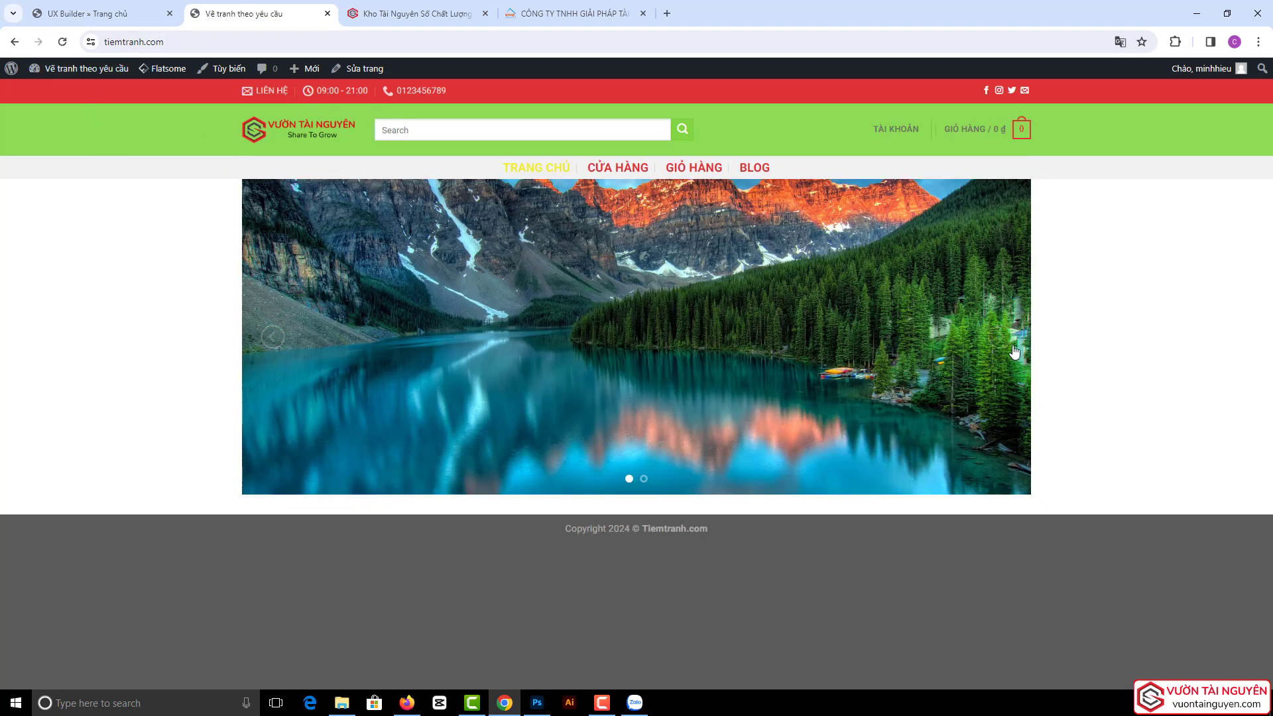
pyautogui.click(1002, 338)
pyautogui.click(1003, 338)
pyautogui.click(1002, 338)
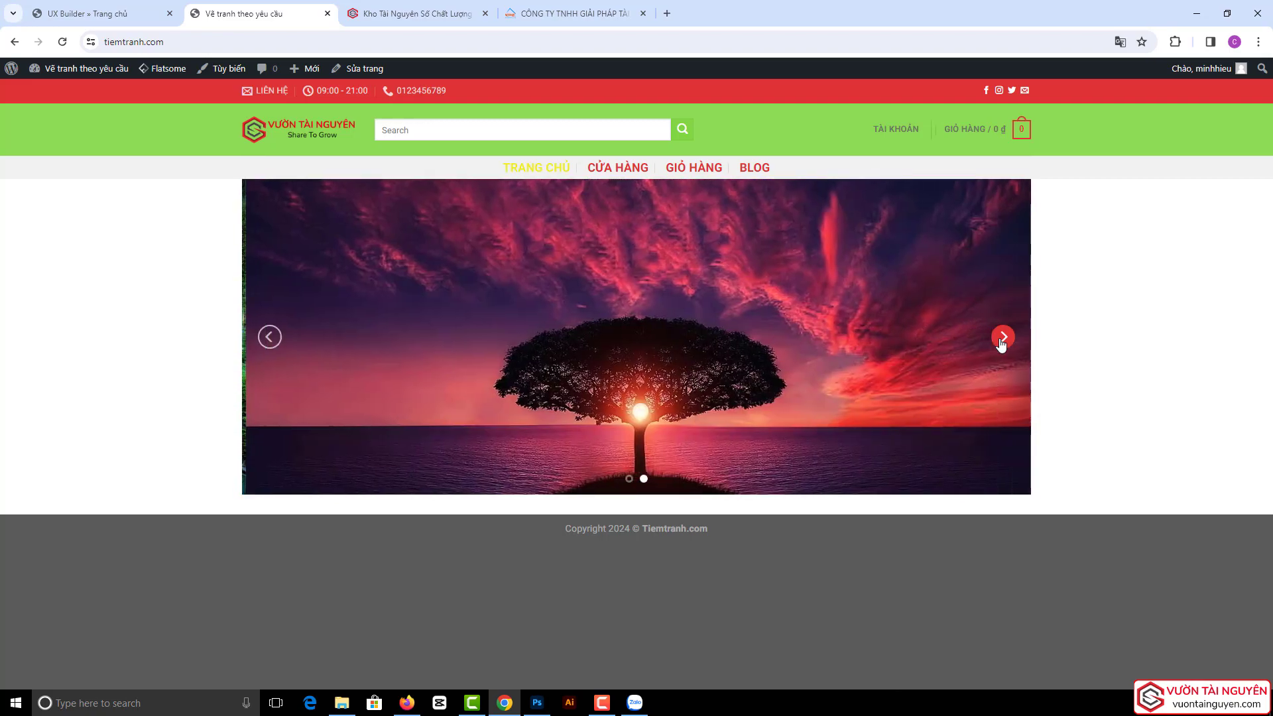
pyautogui.click(1002, 338)
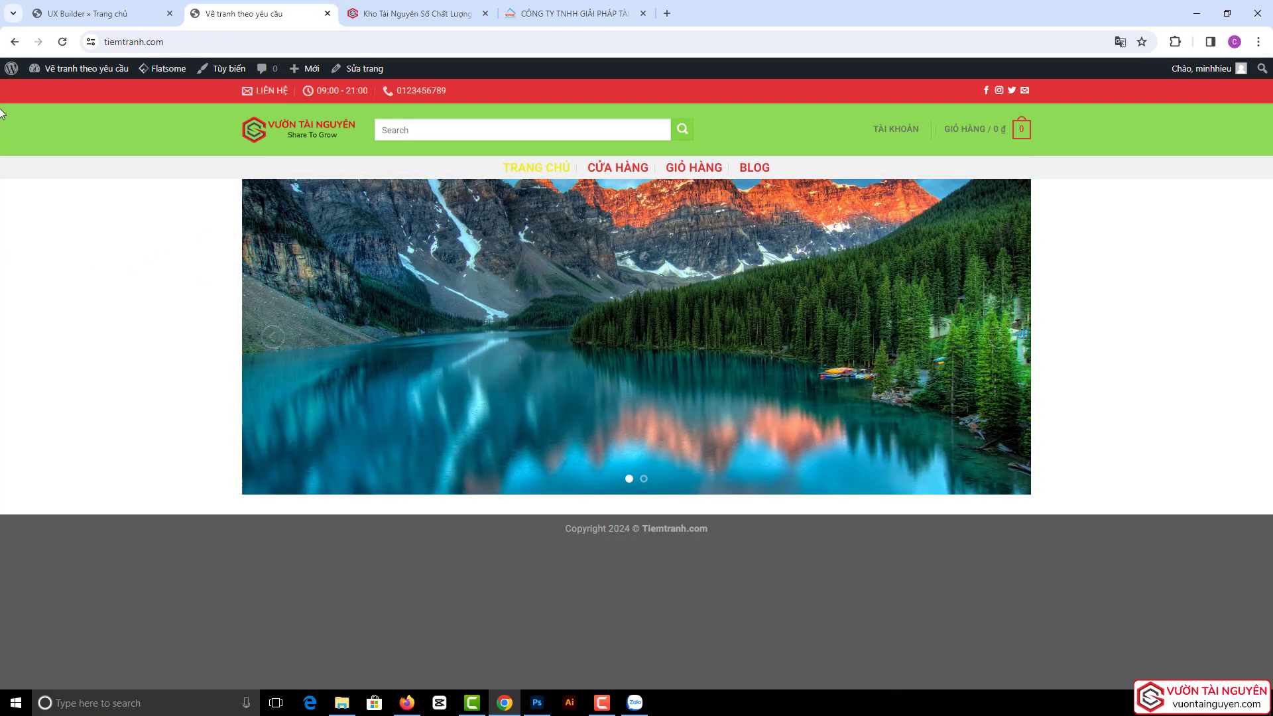
# - Set the Slider row's Column Spacing to Collapse and its Width to Full in the UX Builder, and update the page
pyautogui.click(86, 13)
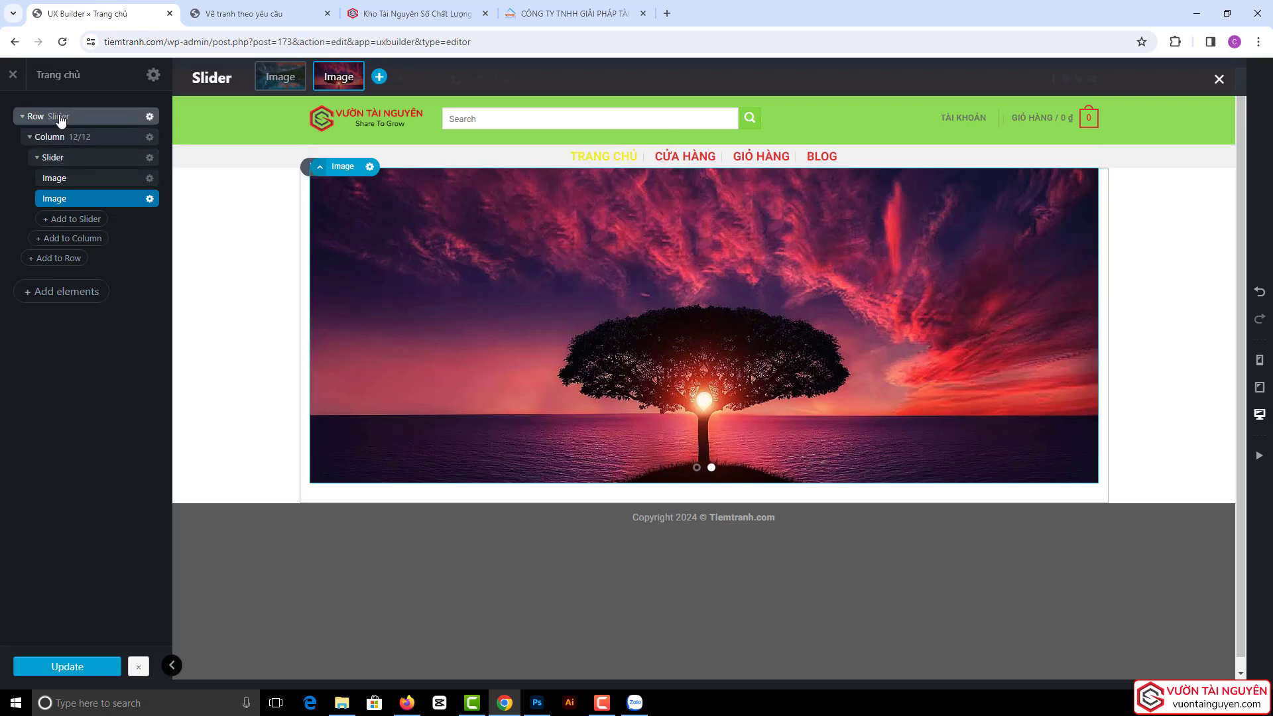
pyautogui.click(149, 117)
pyautogui.click(120, 148)
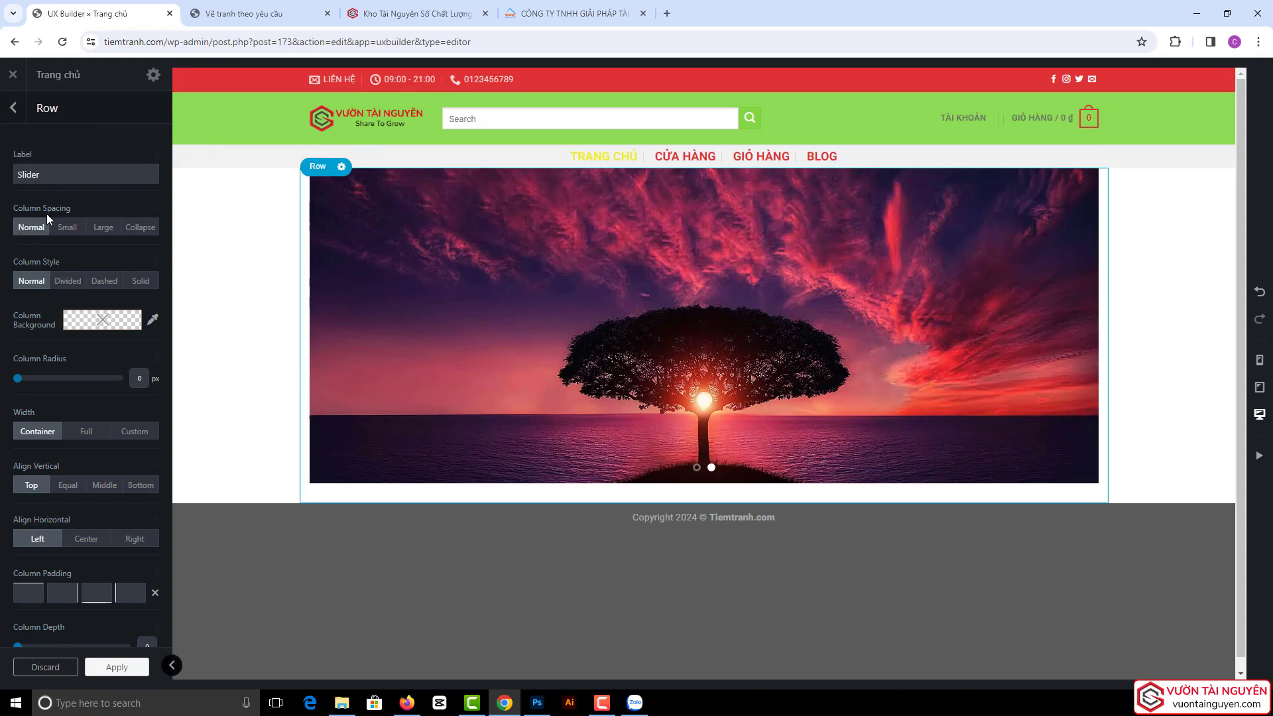
pyautogui.click(140, 227)
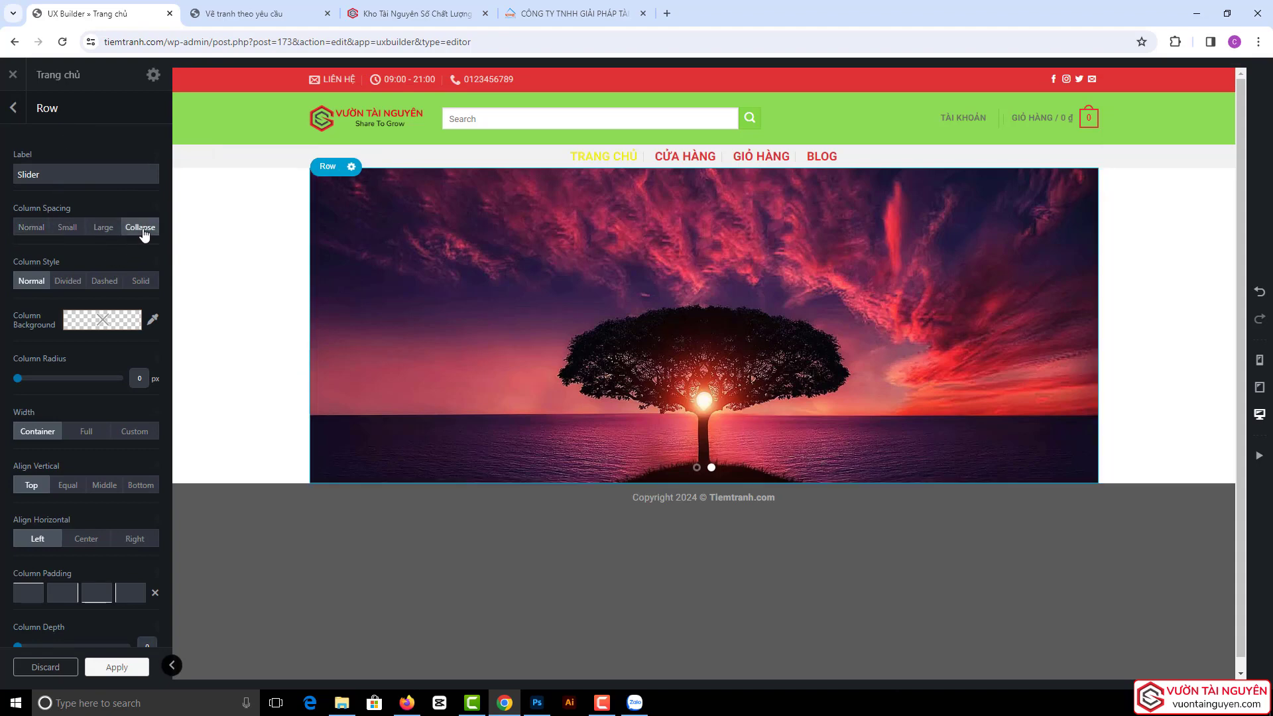
pyautogui.click(85, 432)
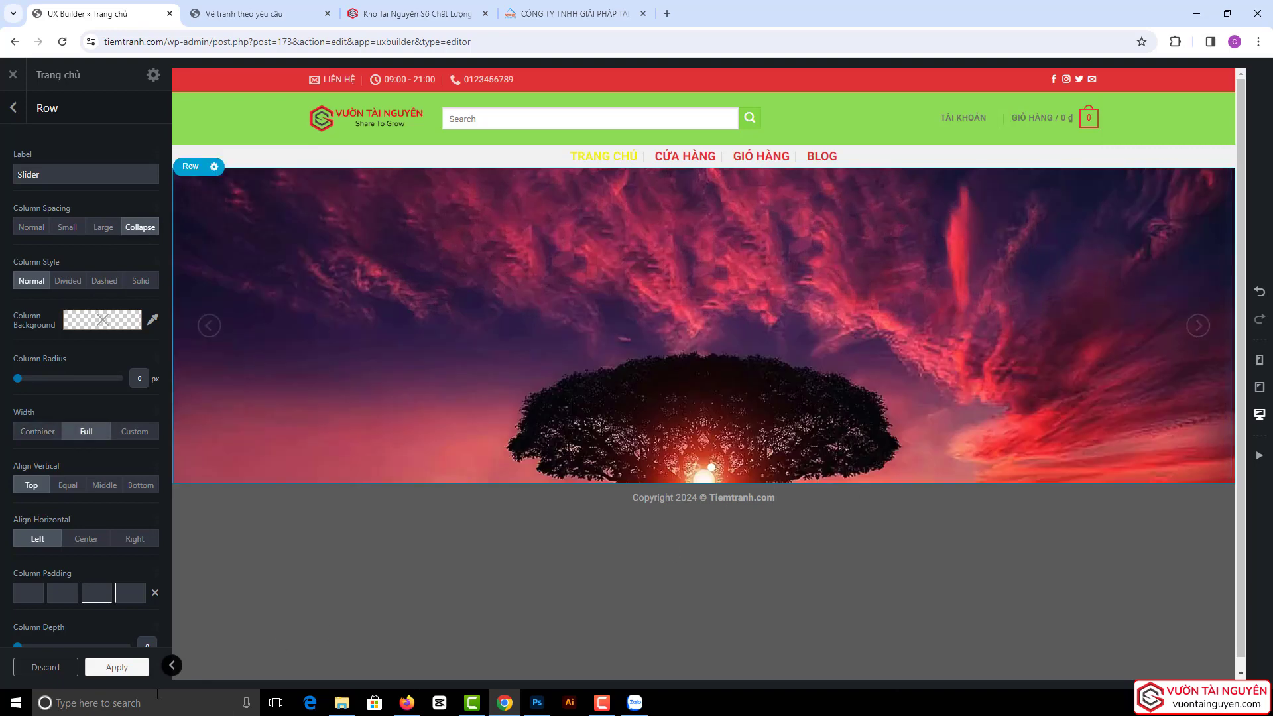
pyautogui.click(98, 667)
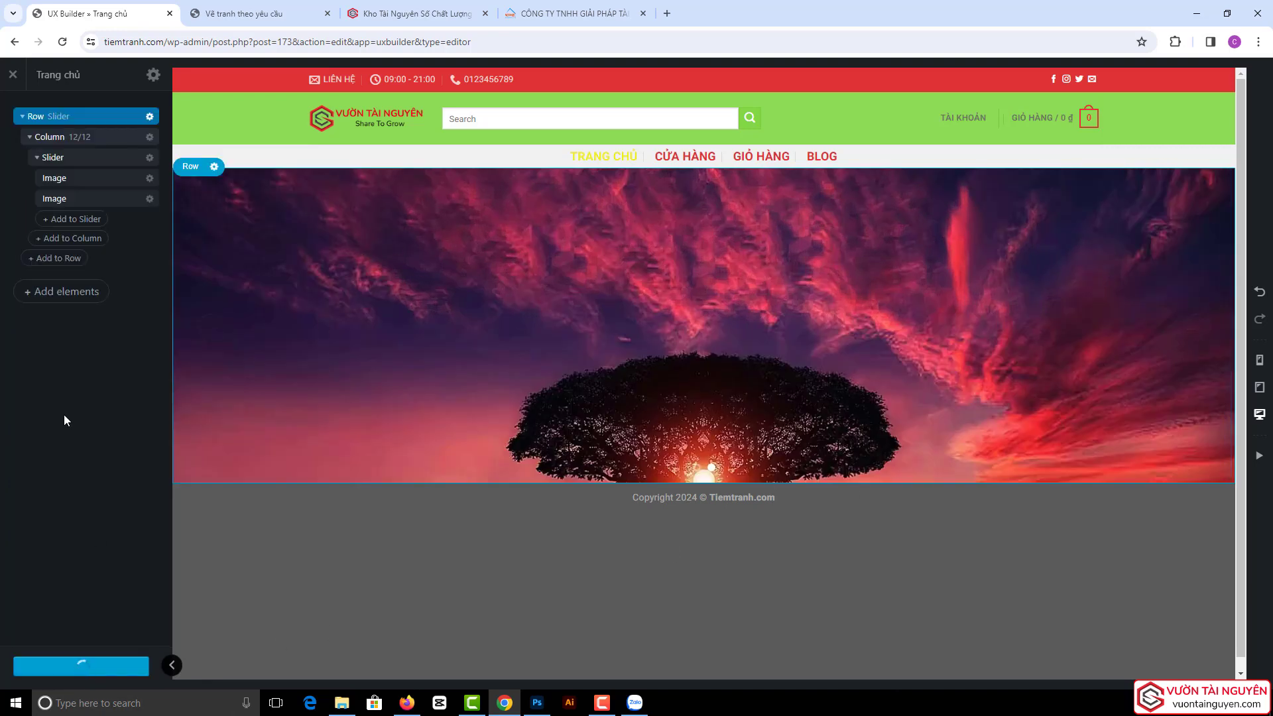
# - Reload the live homepage and compare the full-width slides with the UX Builder preview
pyautogui.click(260, 5)
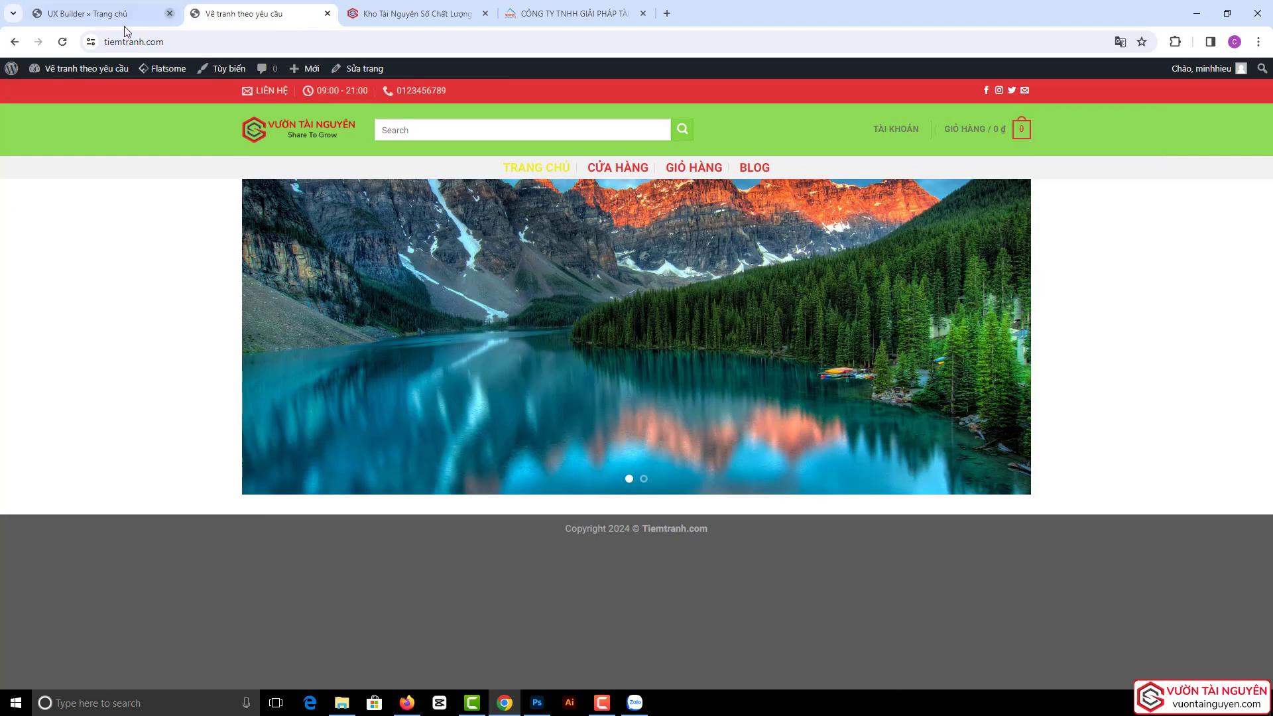
pyautogui.click(63, 42)
pyautogui.scroll(-1, 979, 255)
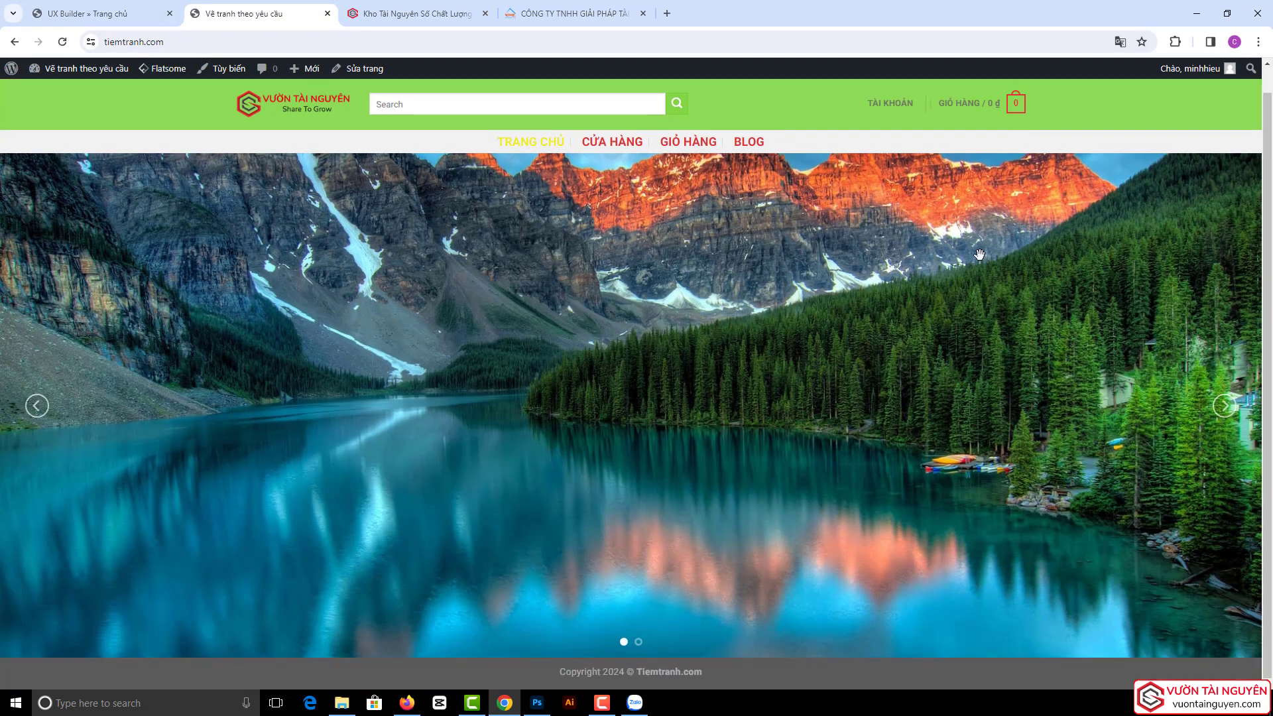
pyautogui.click(1223, 405)
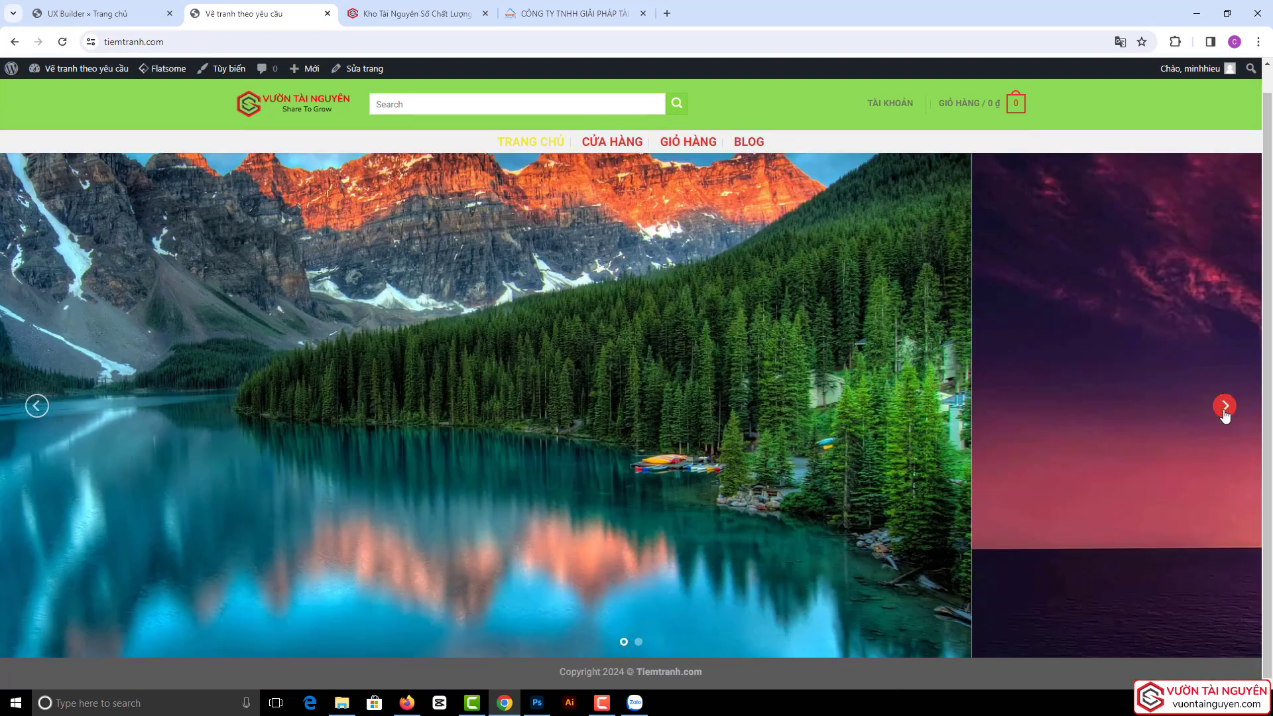
pyautogui.click(1224, 406)
pyautogui.click(1223, 406)
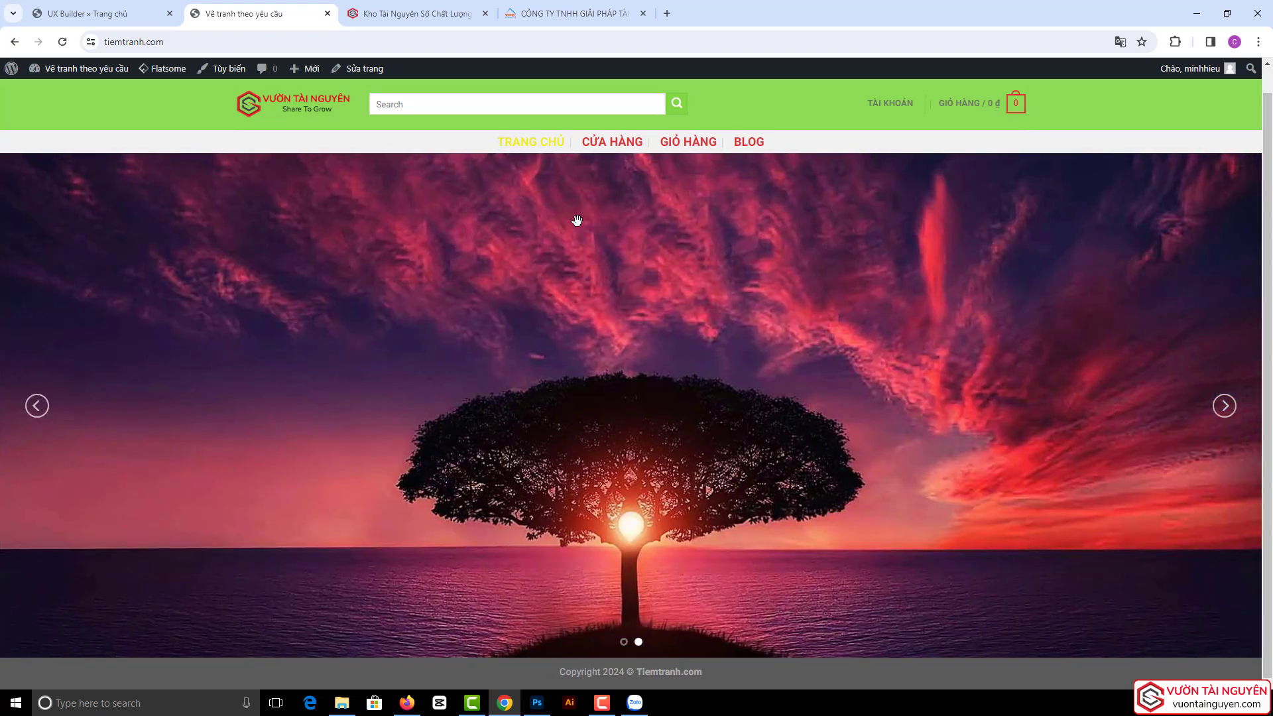
pyautogui.click(122, 15)
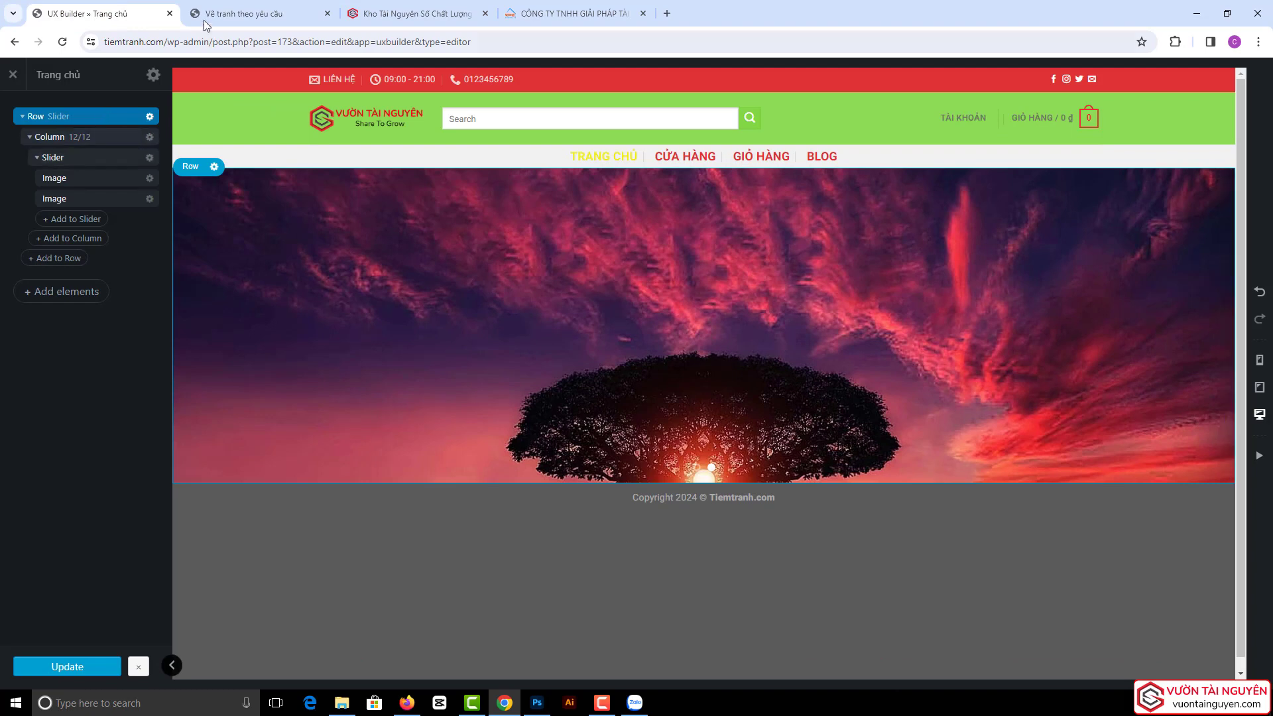
pyautogui.click(242, 15)
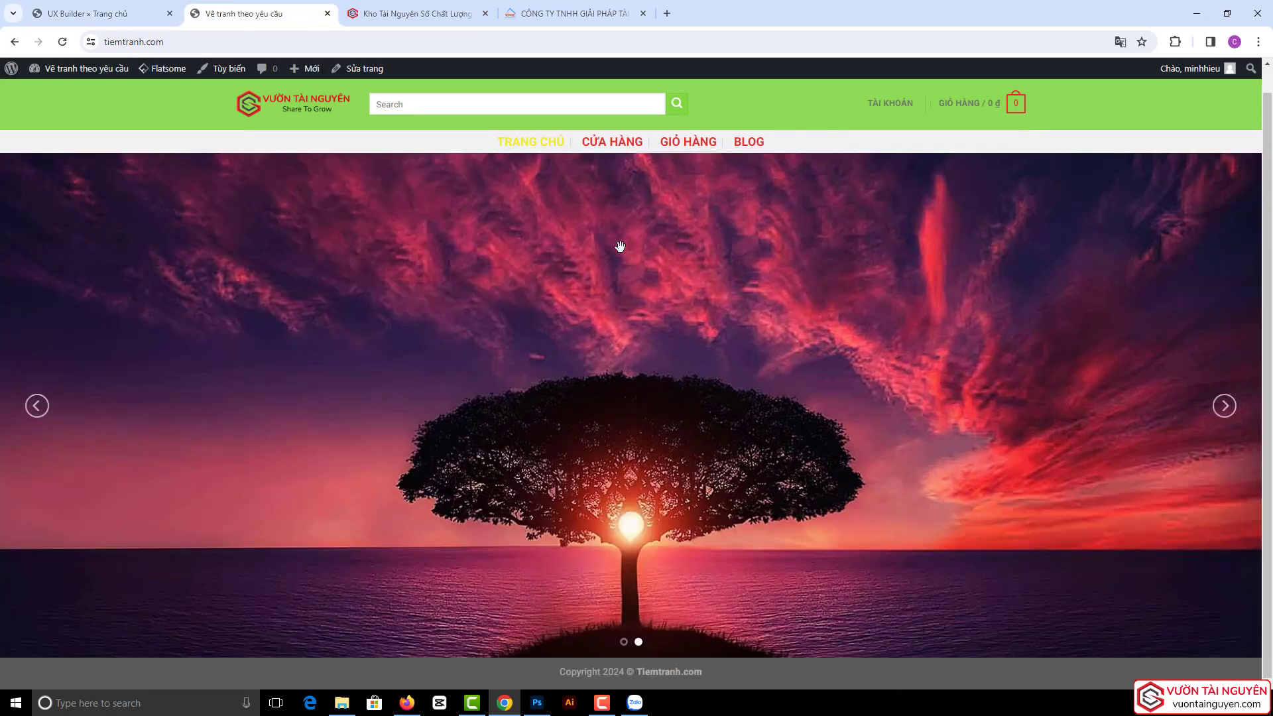
# - Set the height of the mountain lake slide to 20% in the UX Builder and apply the image options
pyautogui.click(82, 8)
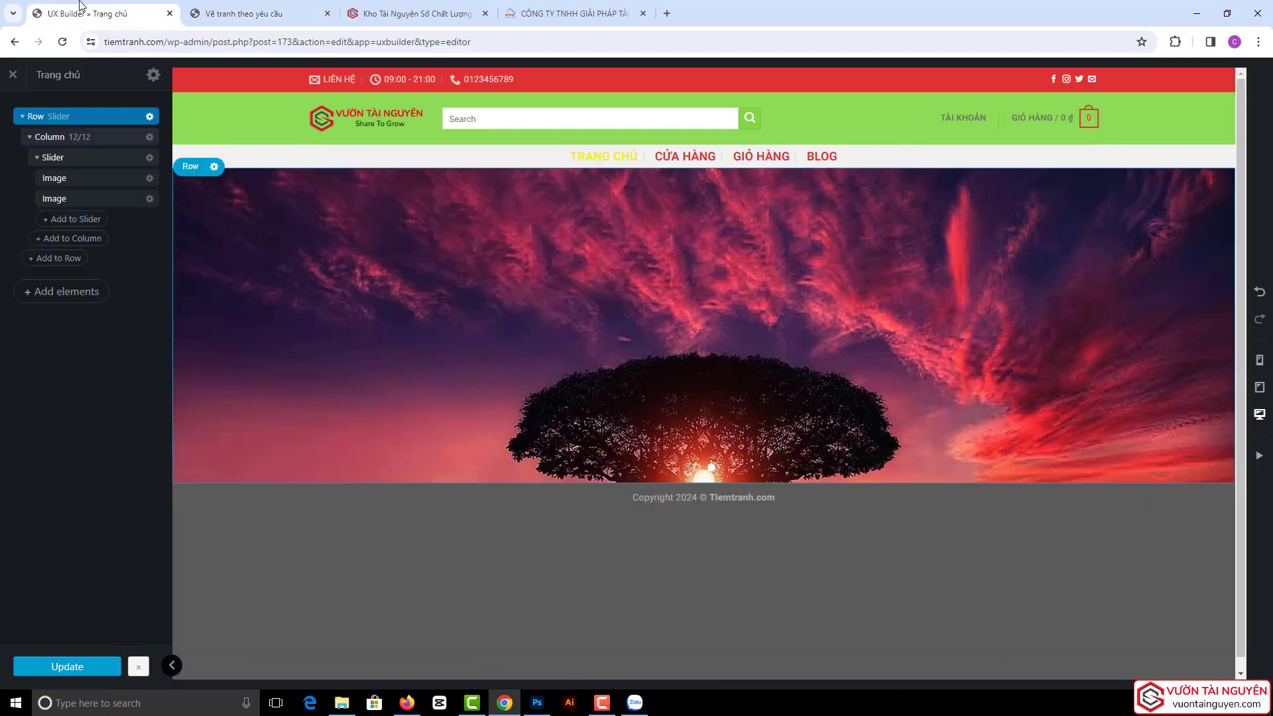
pyautogui.click(58, 179)
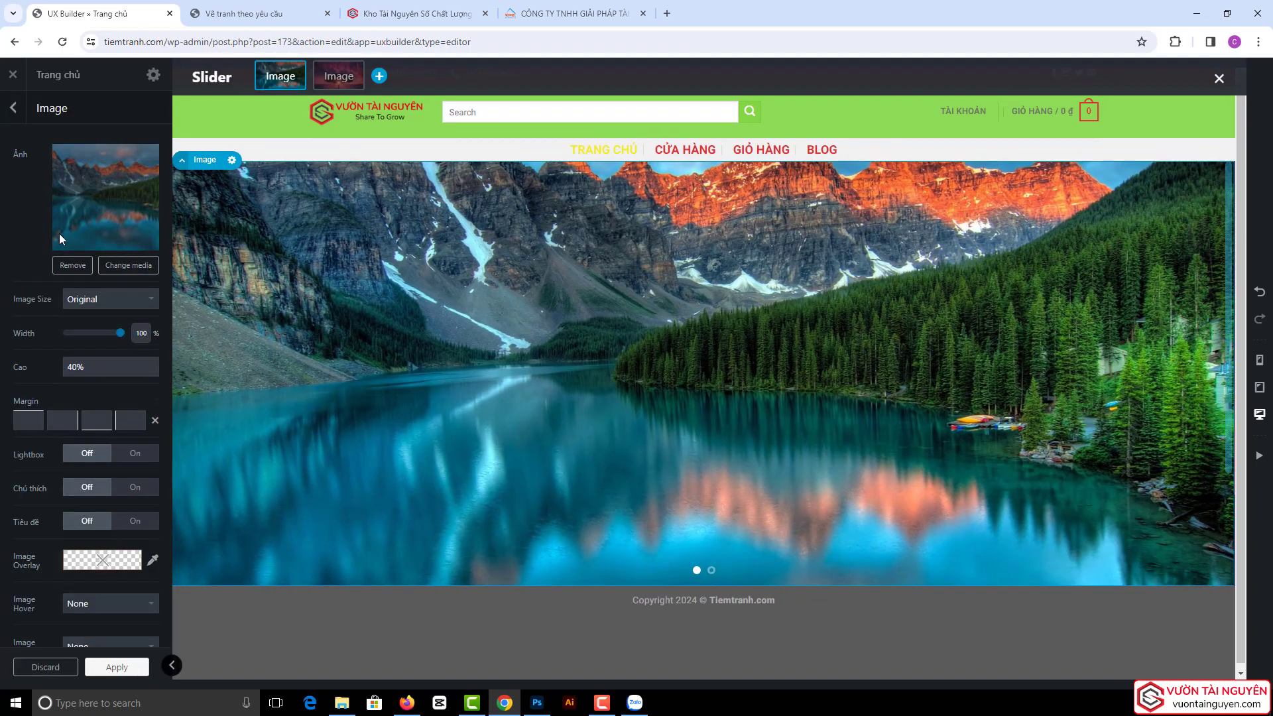
pyautogui.click(75, 364)
pyautogui.write('2')
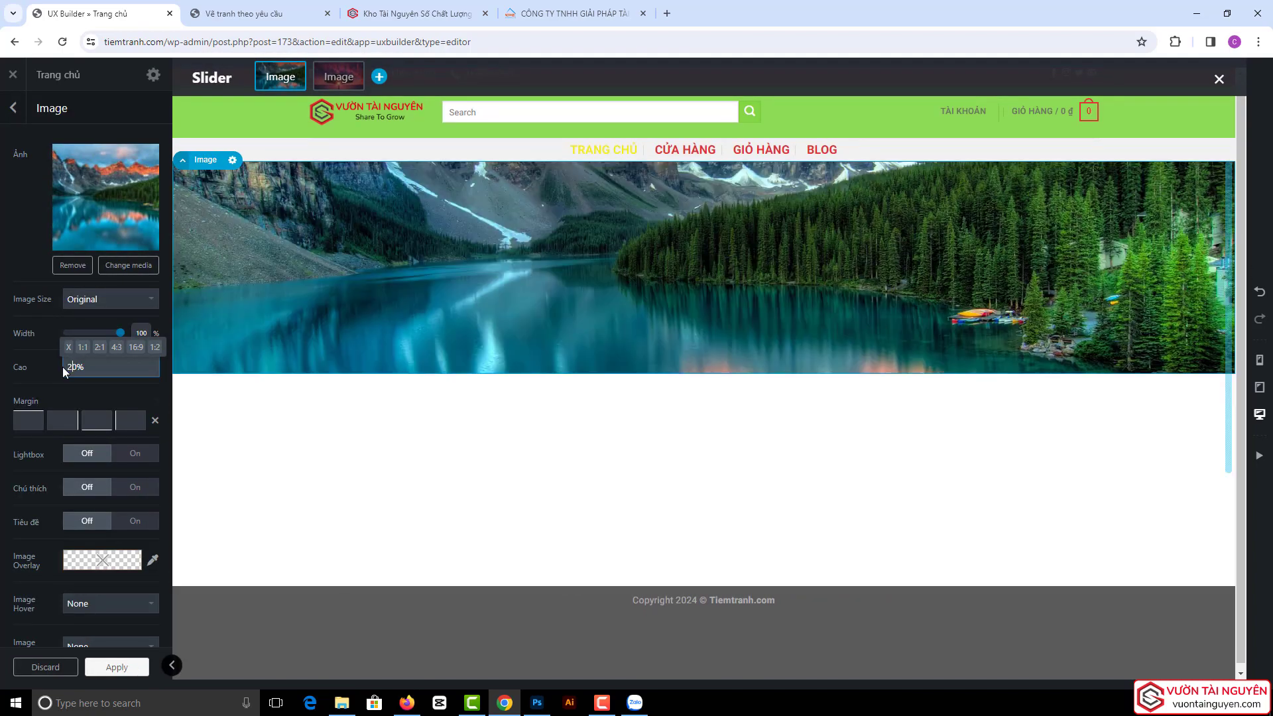
pyautogui.click(117, 667)
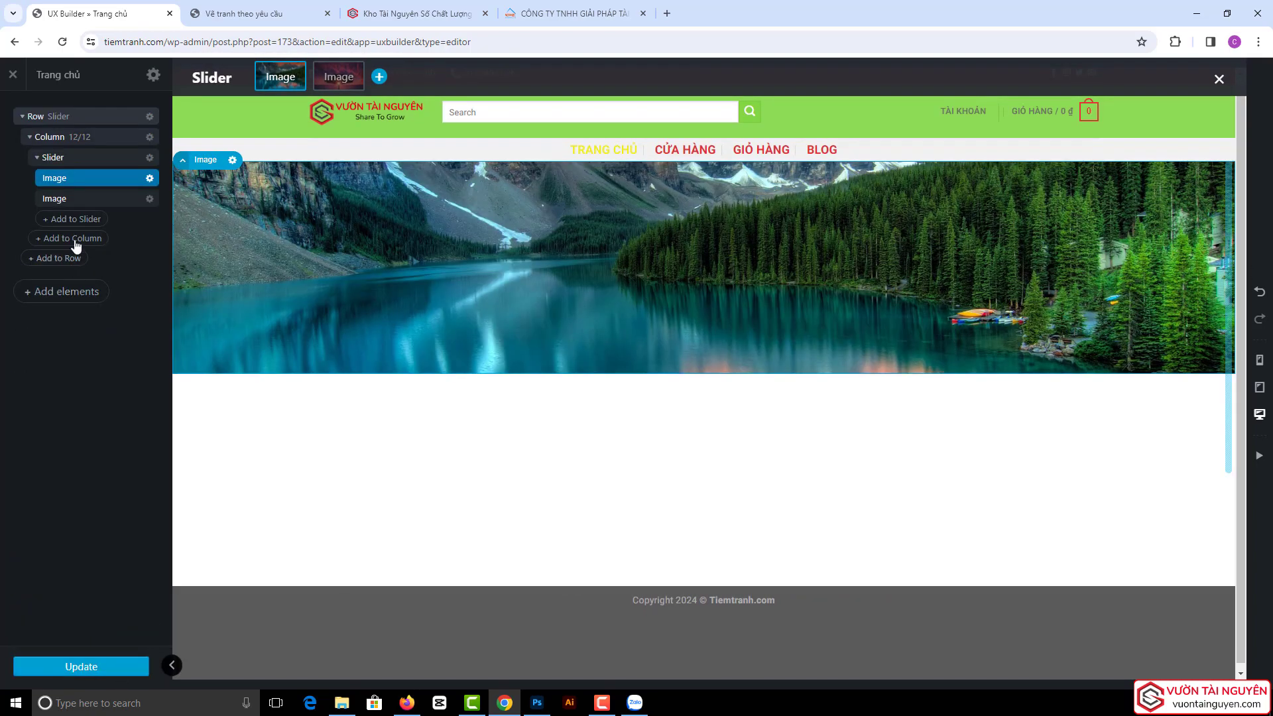
# - Set the height of the sunset tree slide to 20%, apply the image options and update the page
pyautogui.click(73, 200)
pyautogui.click(73, 366)
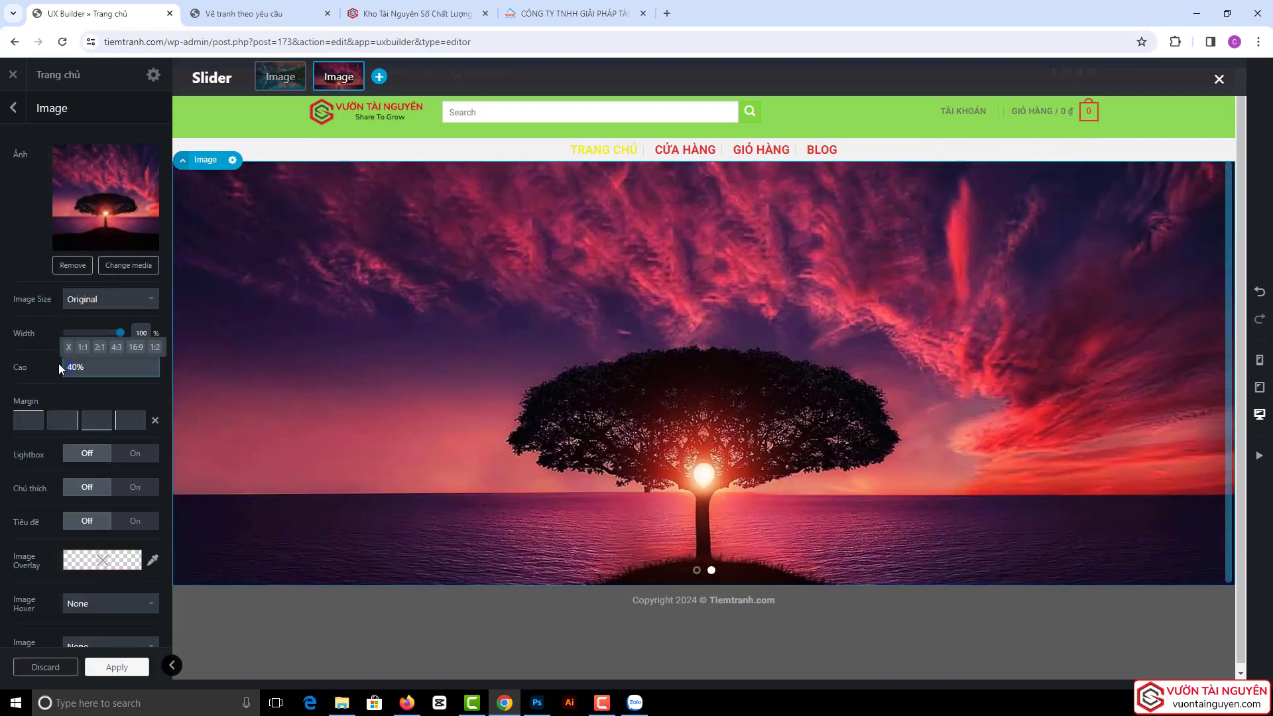
pyautogui.write('2')
pyautogui.click(113, 668)
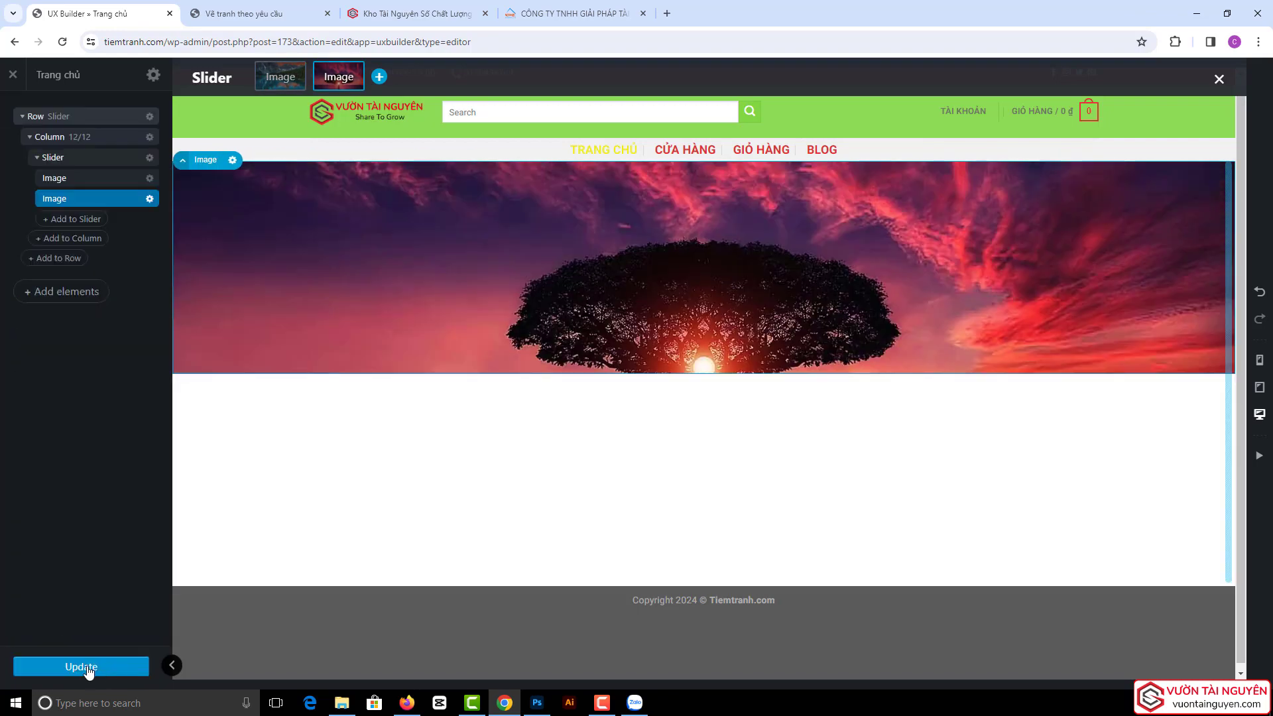
pyautogui.click(89, 667)
# - Reload the live tiemtranh.com homepage and page through the shortened full-width slides
pyautogui.click(262, 13)
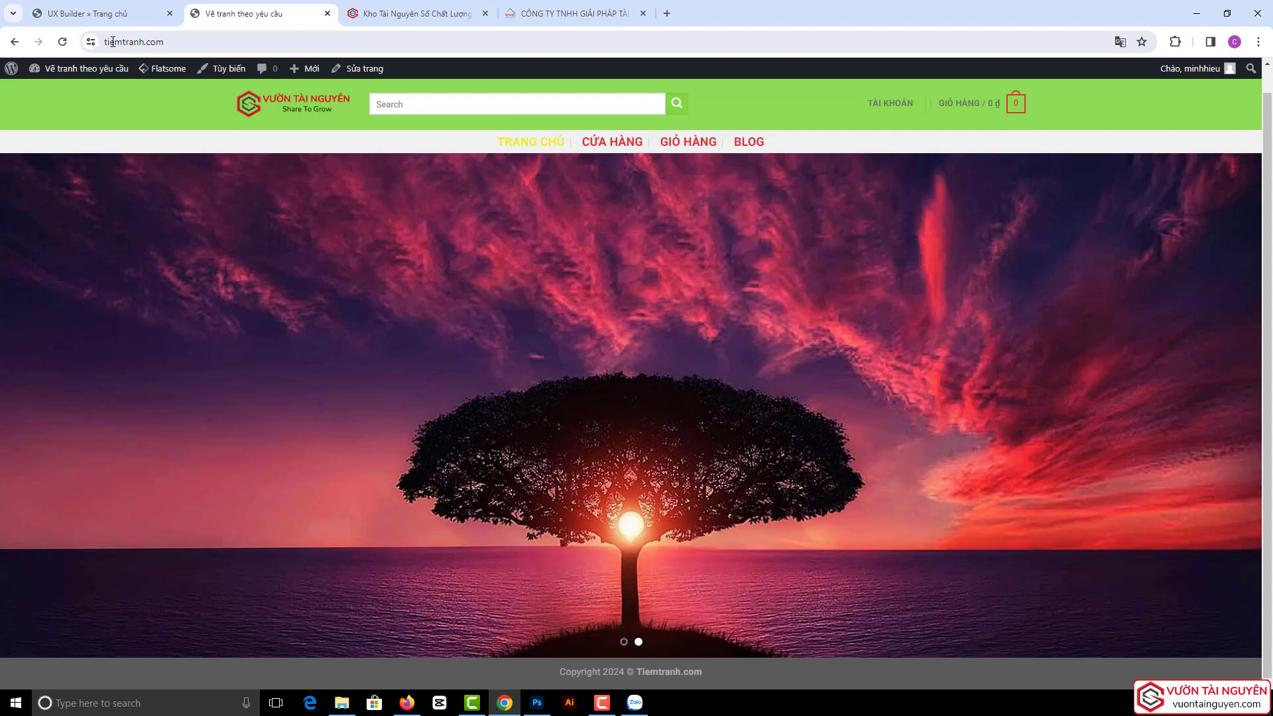
pyautogui.click(63, 42)
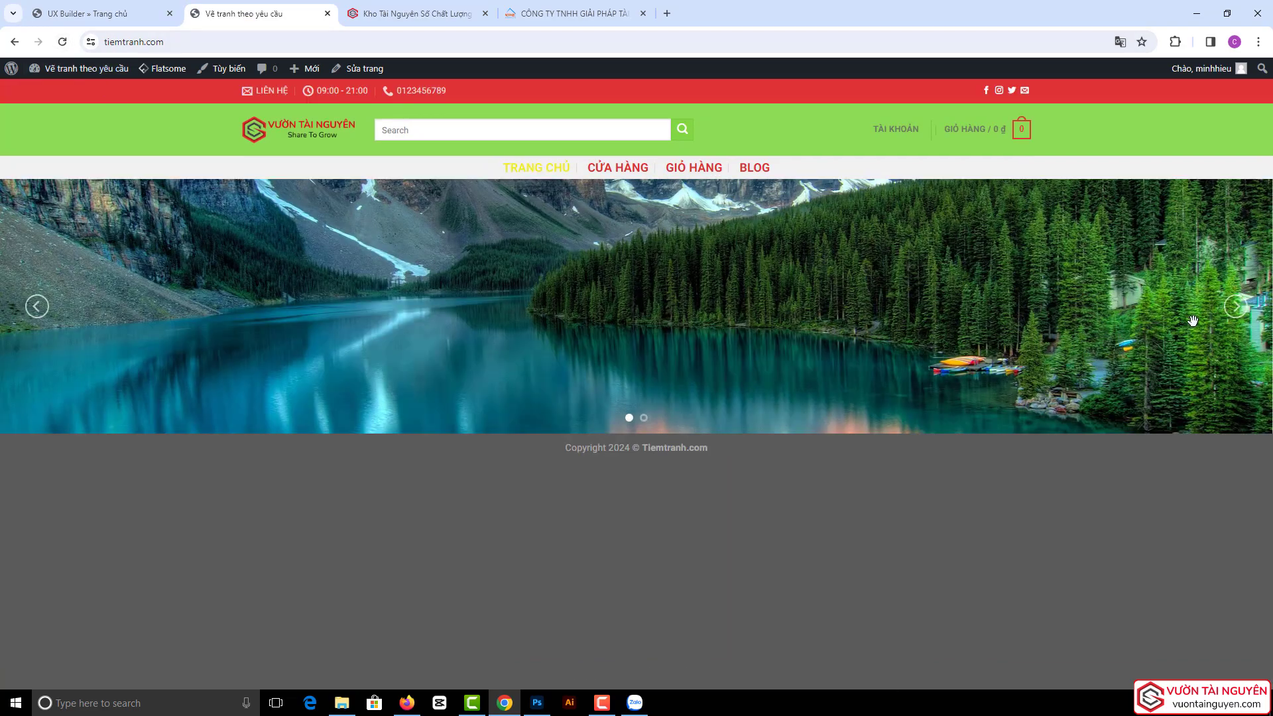
pyautogui.click(1232, 314)
pyautogui.click(1233, 312)
pyautogui.click(1226, 317)
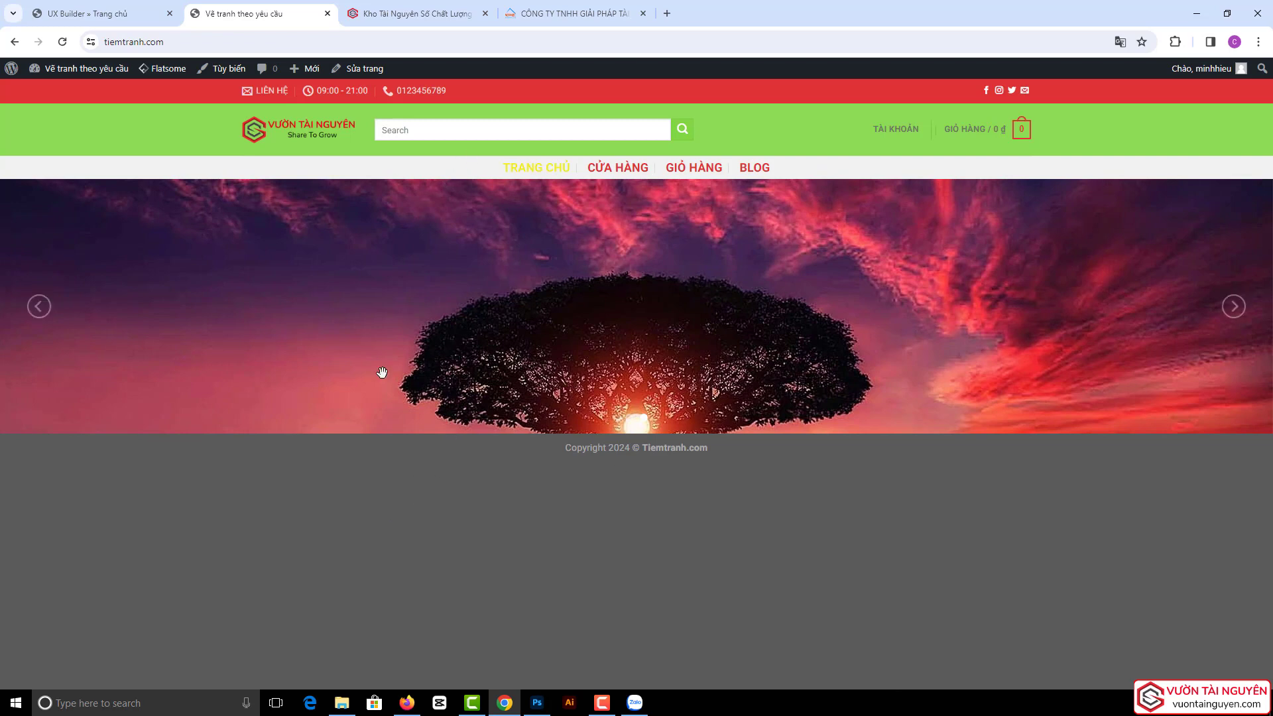
# - Examine the feature boxes below the banner on the vuontainguyen.com homepage, and return to the UX Builder
pyautogui.click(468, 5)
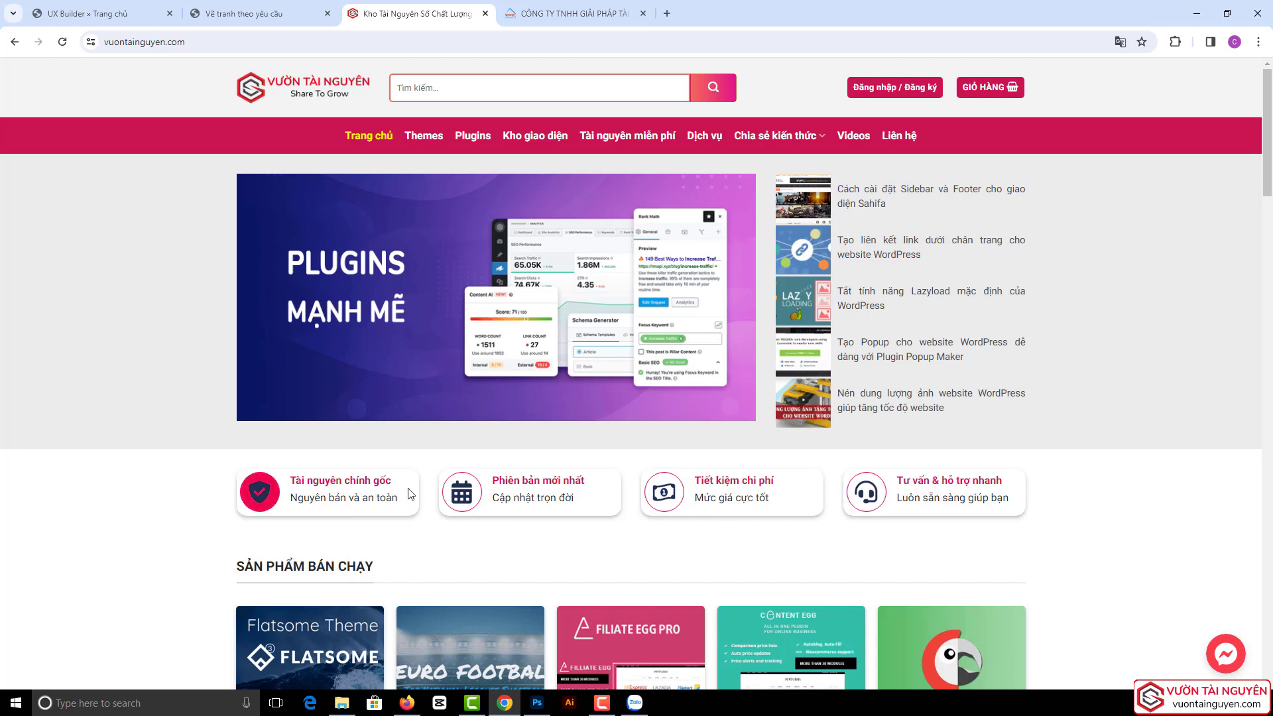
pyautogui.scroll(-1, 454, 478)
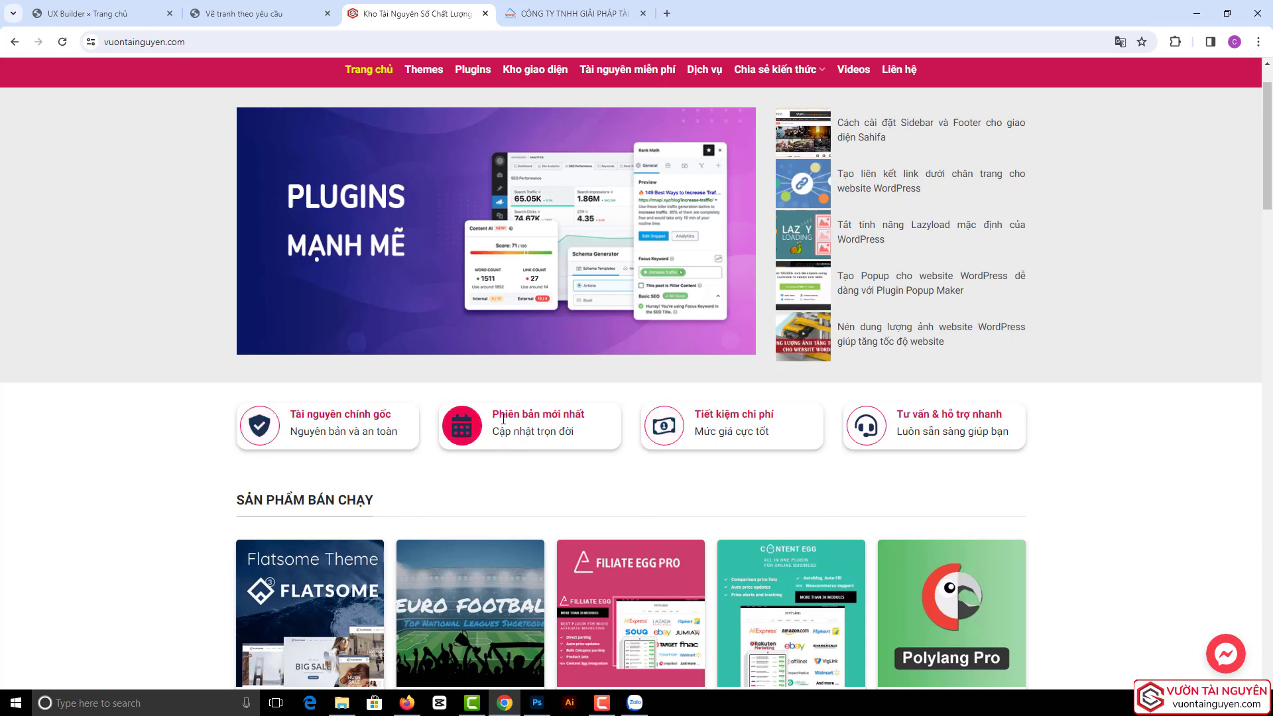
pyautogui.click(99, 10)
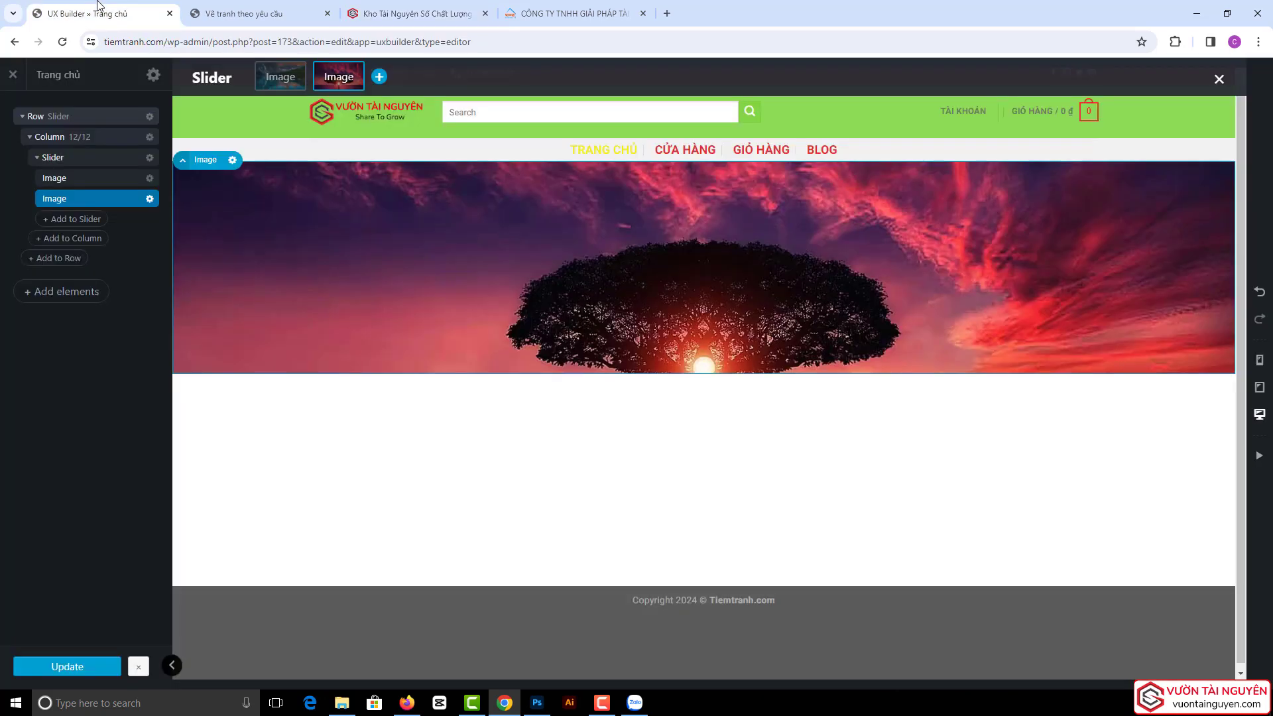
# - Add a 4 Columns row to the page below the slider row
pyautogui.click(22, 117)
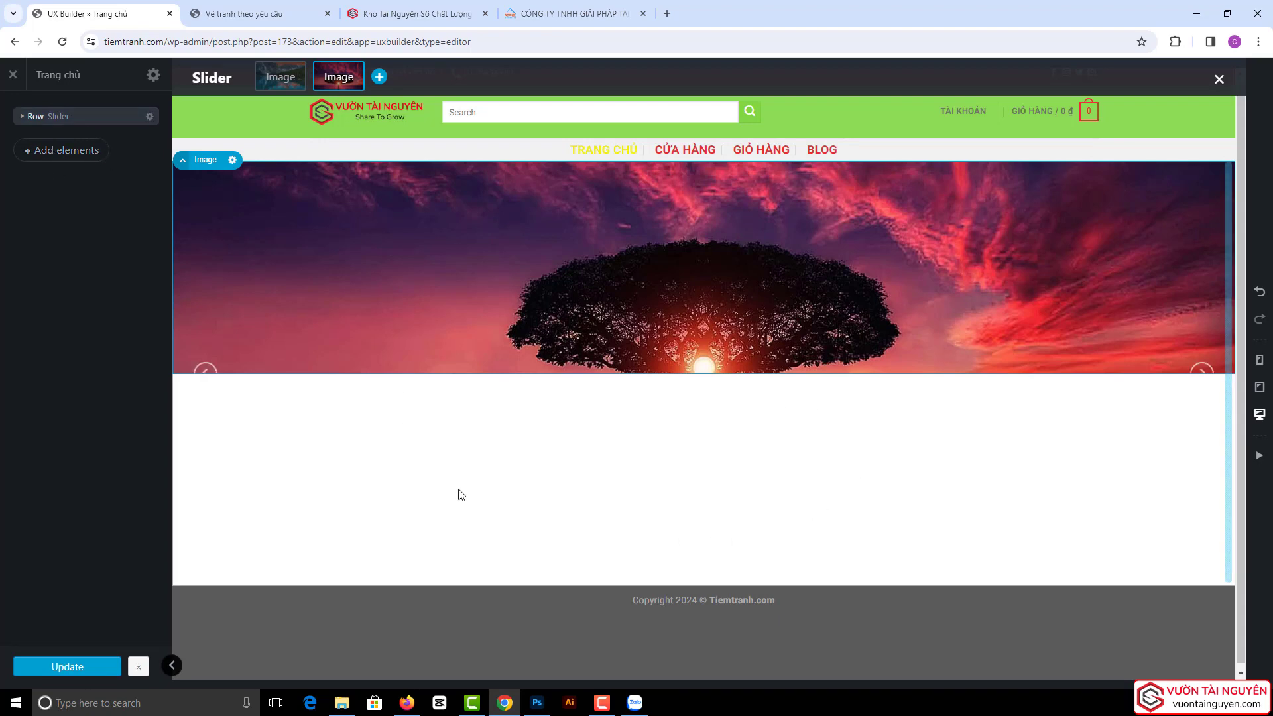
pyautogui.click(62, 151)
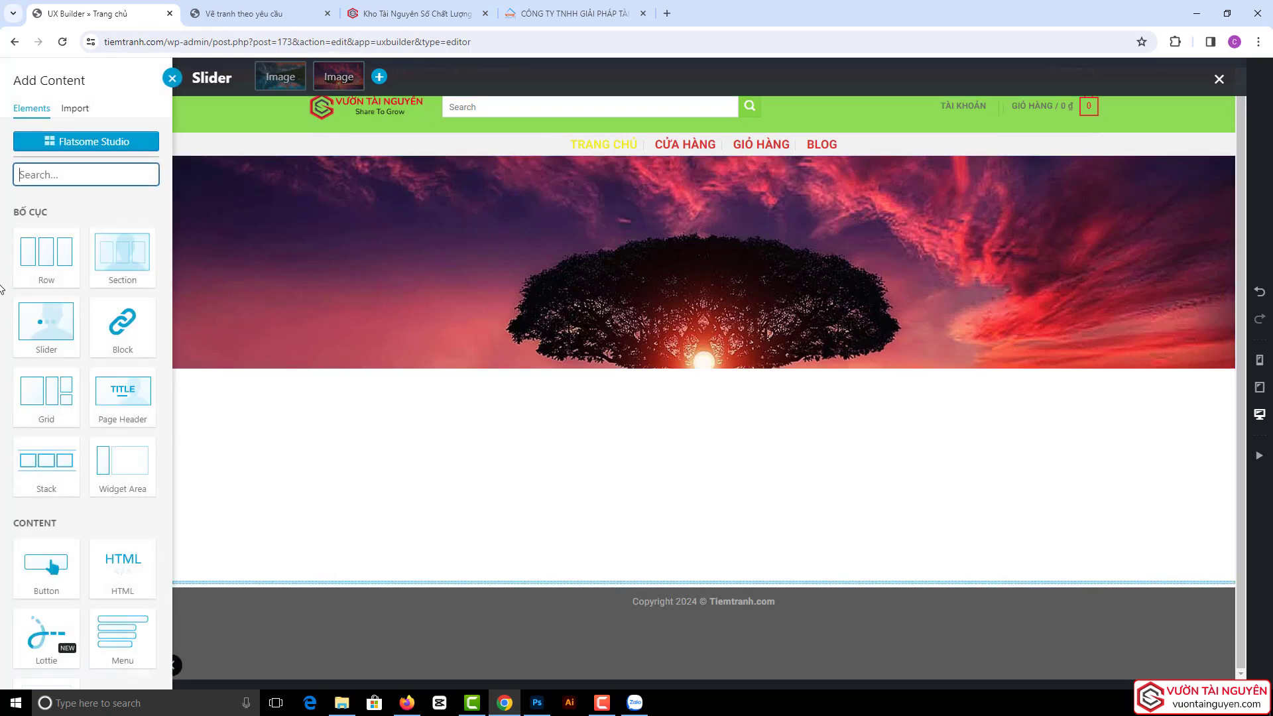
pyautogui.click(54, 267)
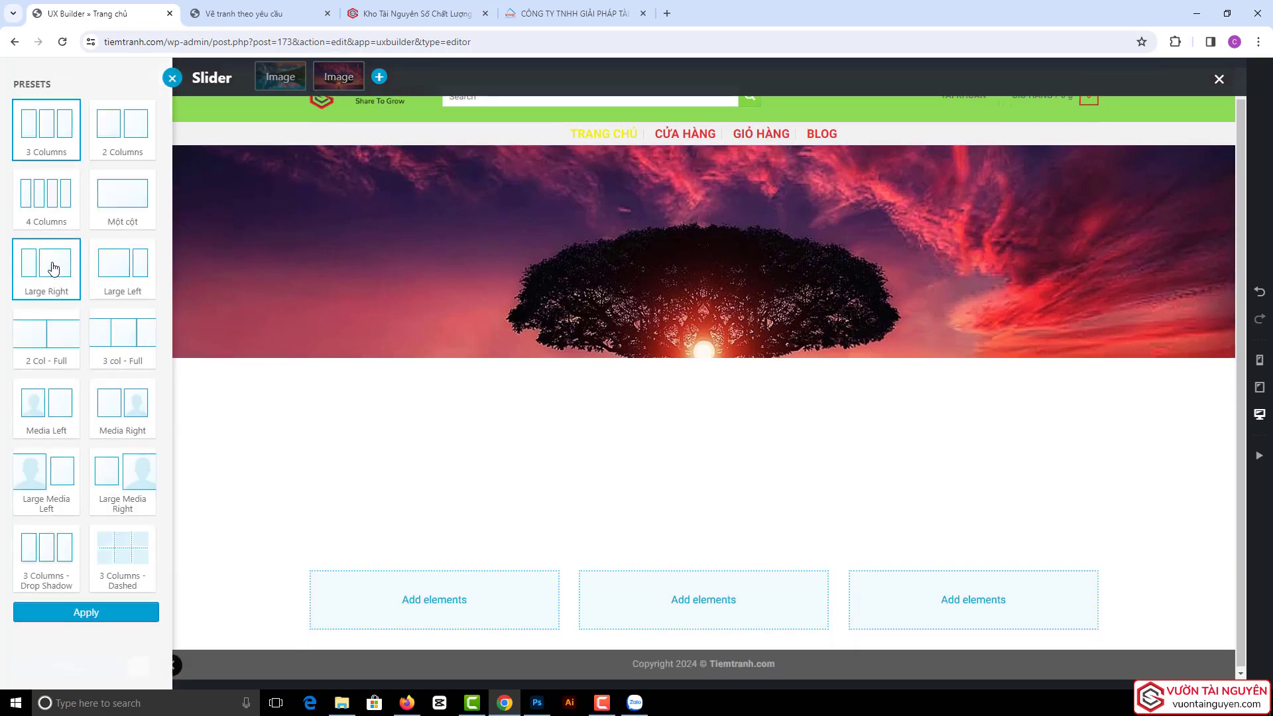
pyautogui.click(55, 207)
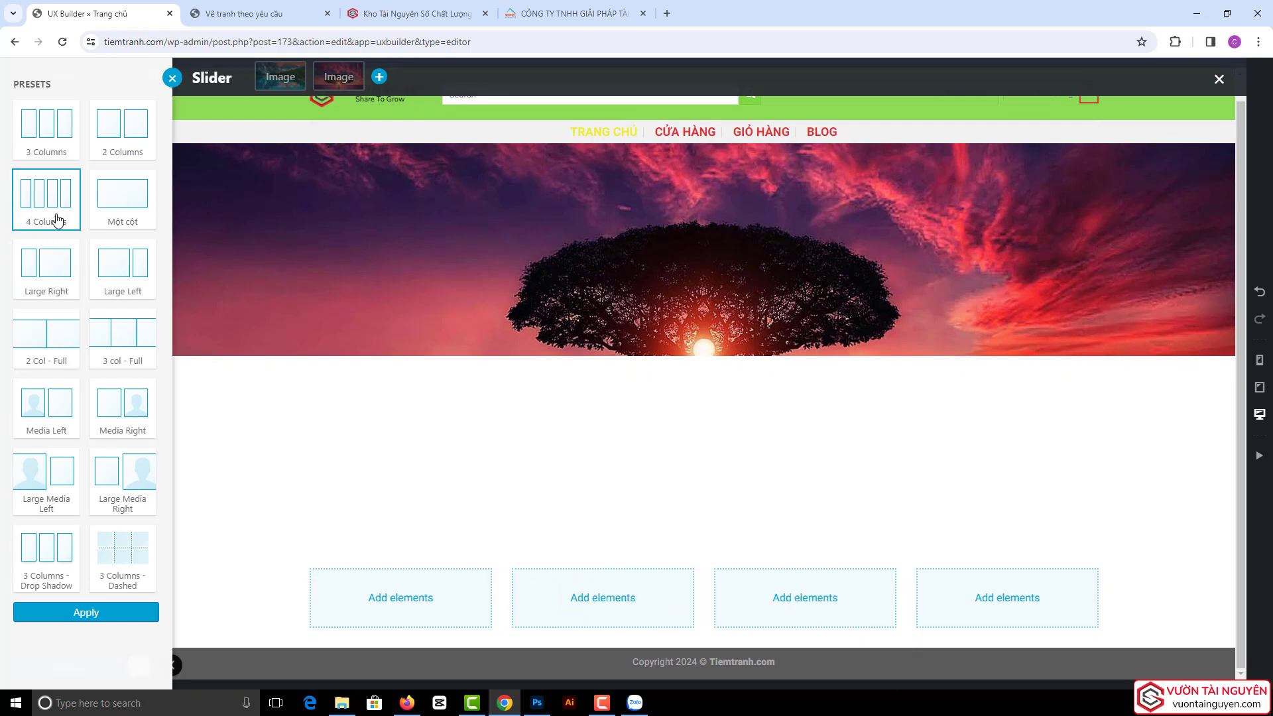
pyautogui.click(91, 611)
# - Label the new four-column row "Lợi ích" and apply the row options
pyautogui.click(46, 172)
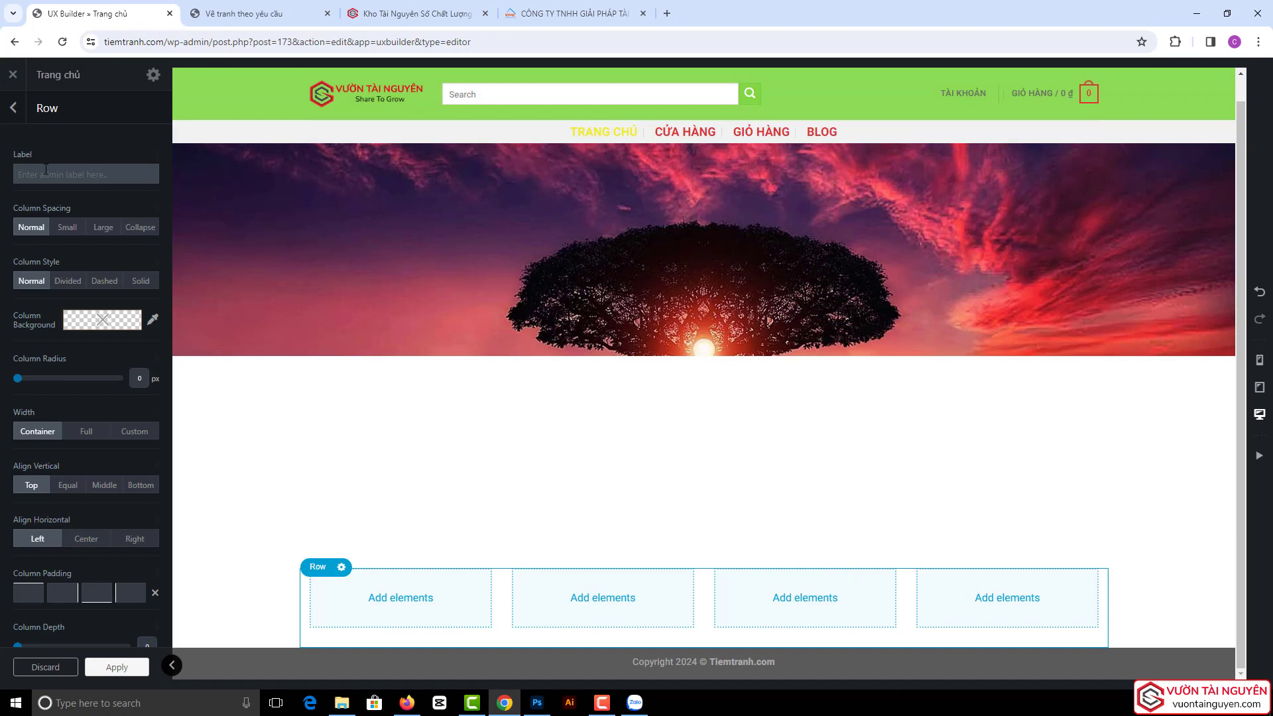
pyautogui.write('Lợi ích')
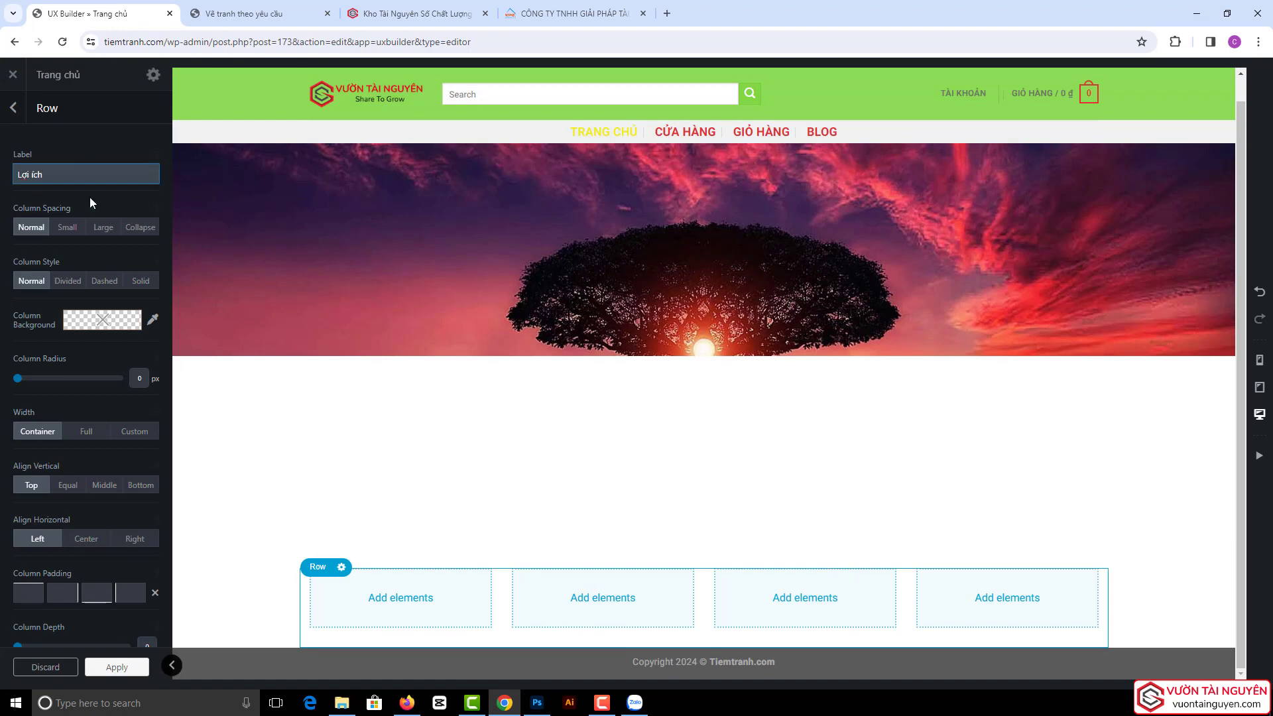
pyautogui.click(114, 666)
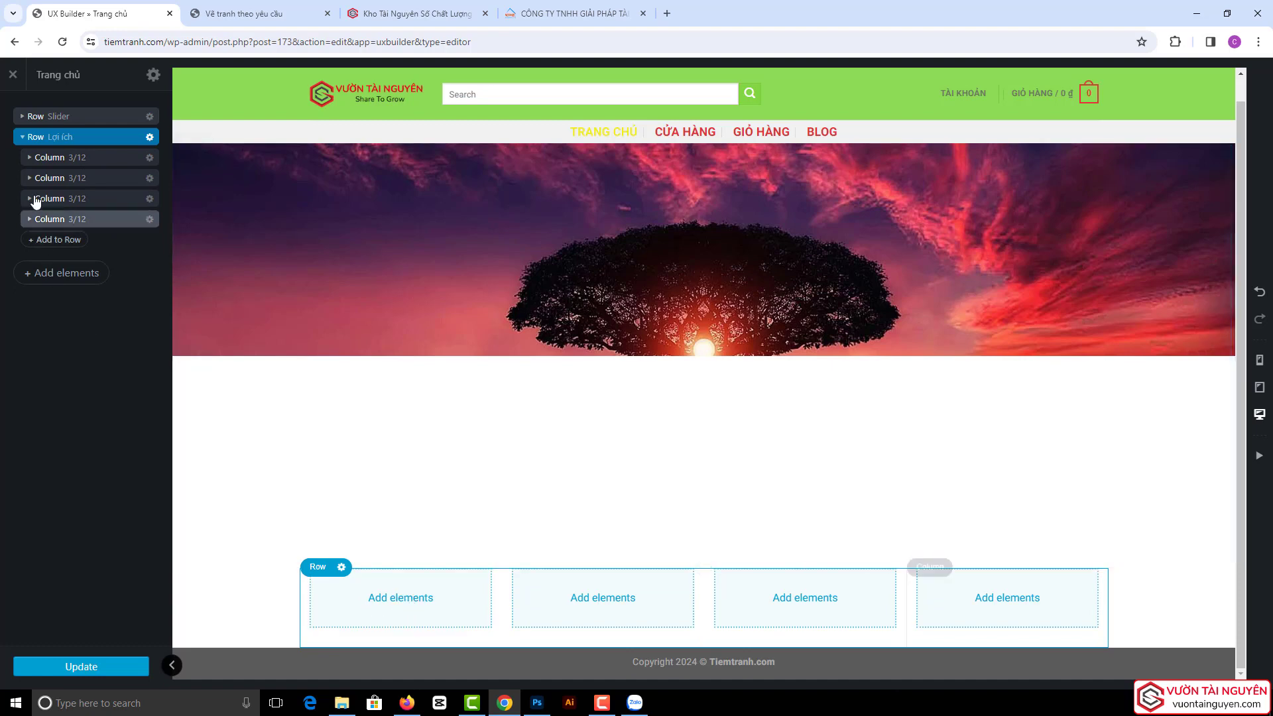
# - Check the first feature box on vuontainguyen.com, and insert an Icon Box element in the first column of the Lợi ích row
pyautogui.click(30, 158)
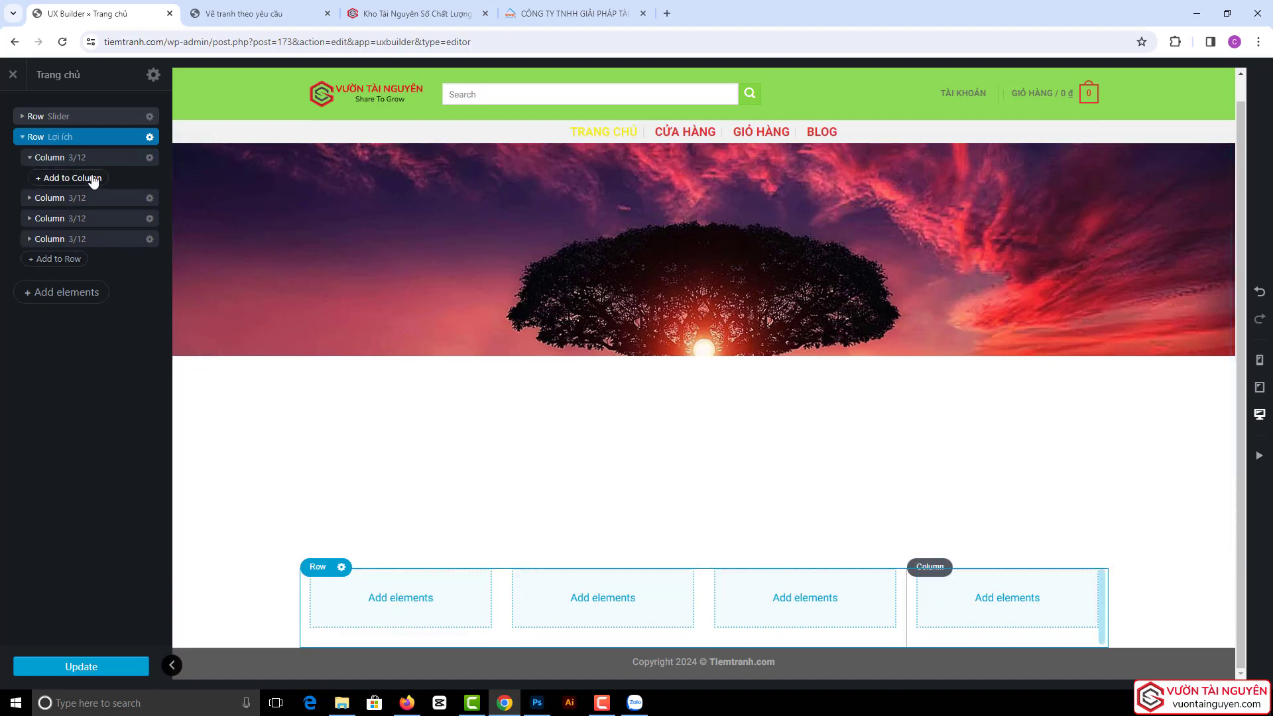
pyautogui.click(226, 8)
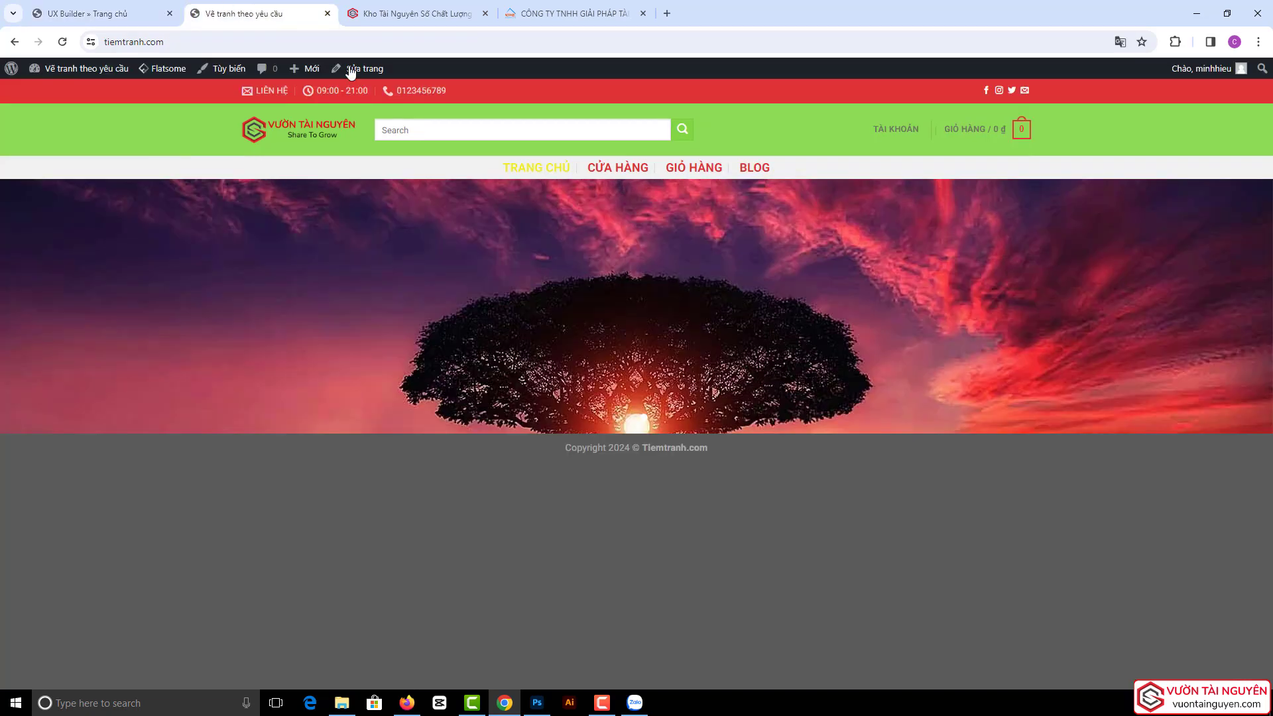
pyautogui.click(417, 13)
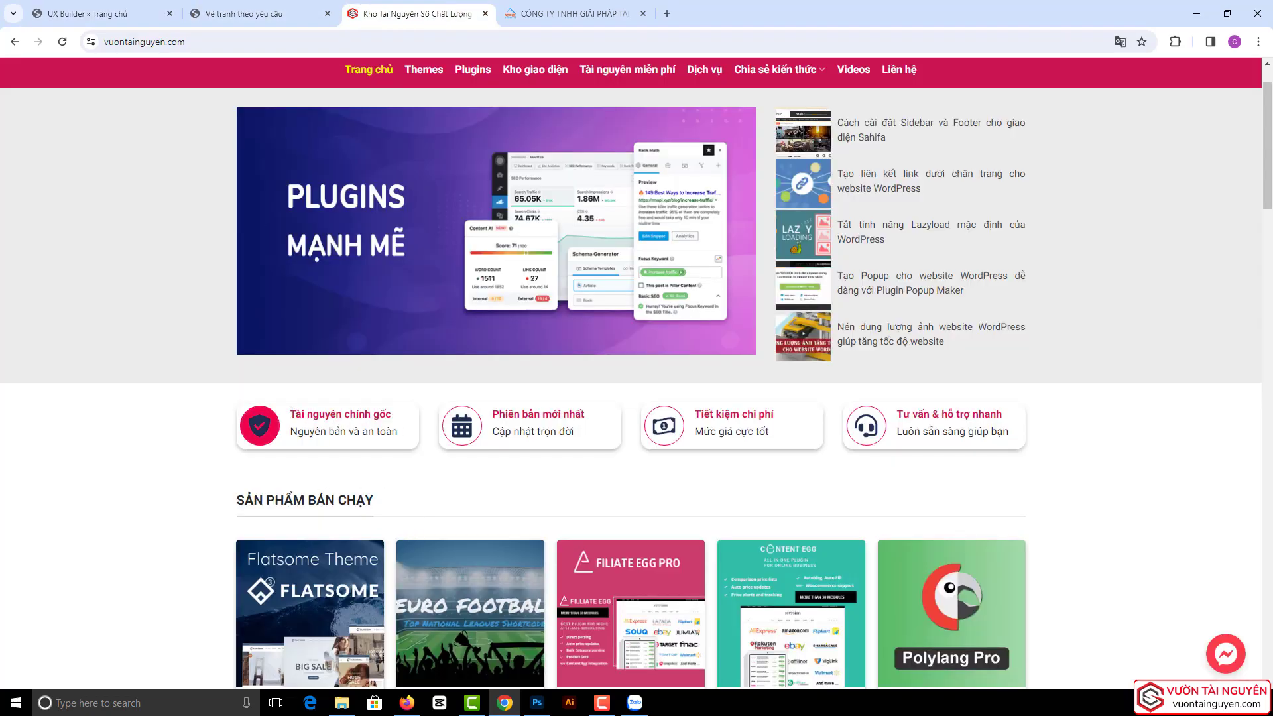
pyautogui.moveTo(292, 413); pyautogui.dragTo(398, 437)
pyautogui.click(86, 13)
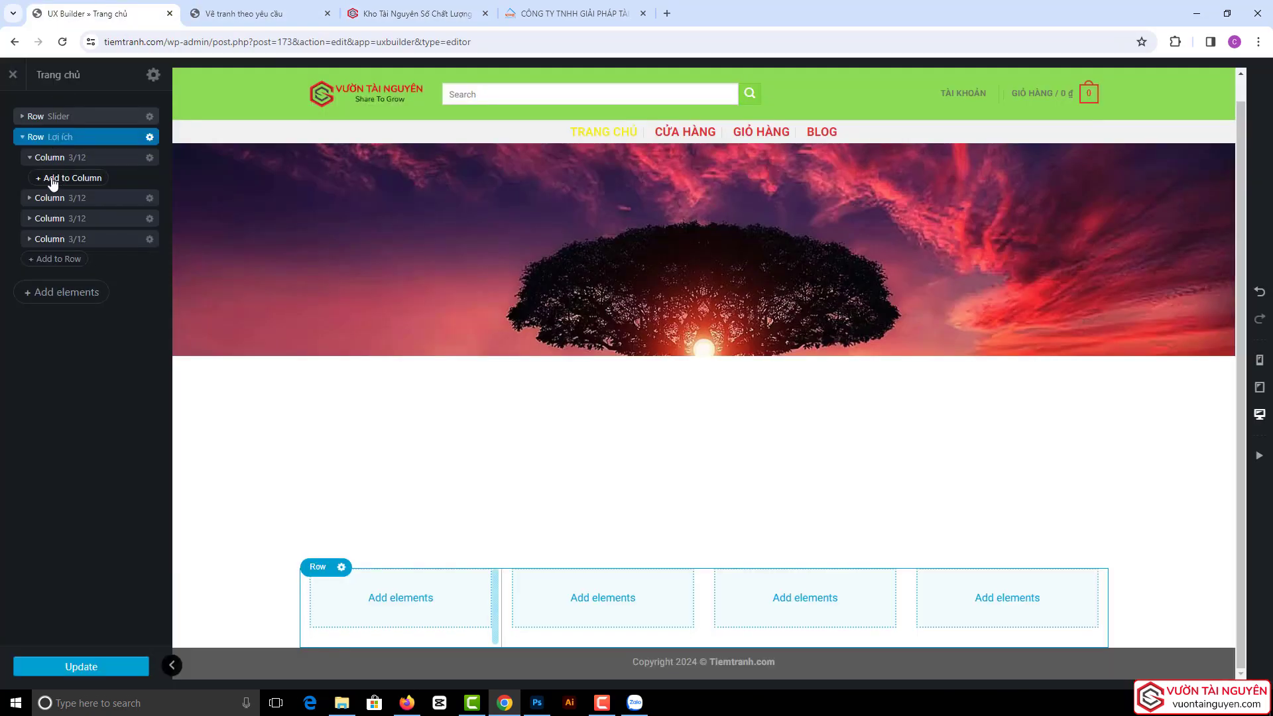
pyautogui.click(53, 181)
pyautogui.scroll(-5, 4, 405)
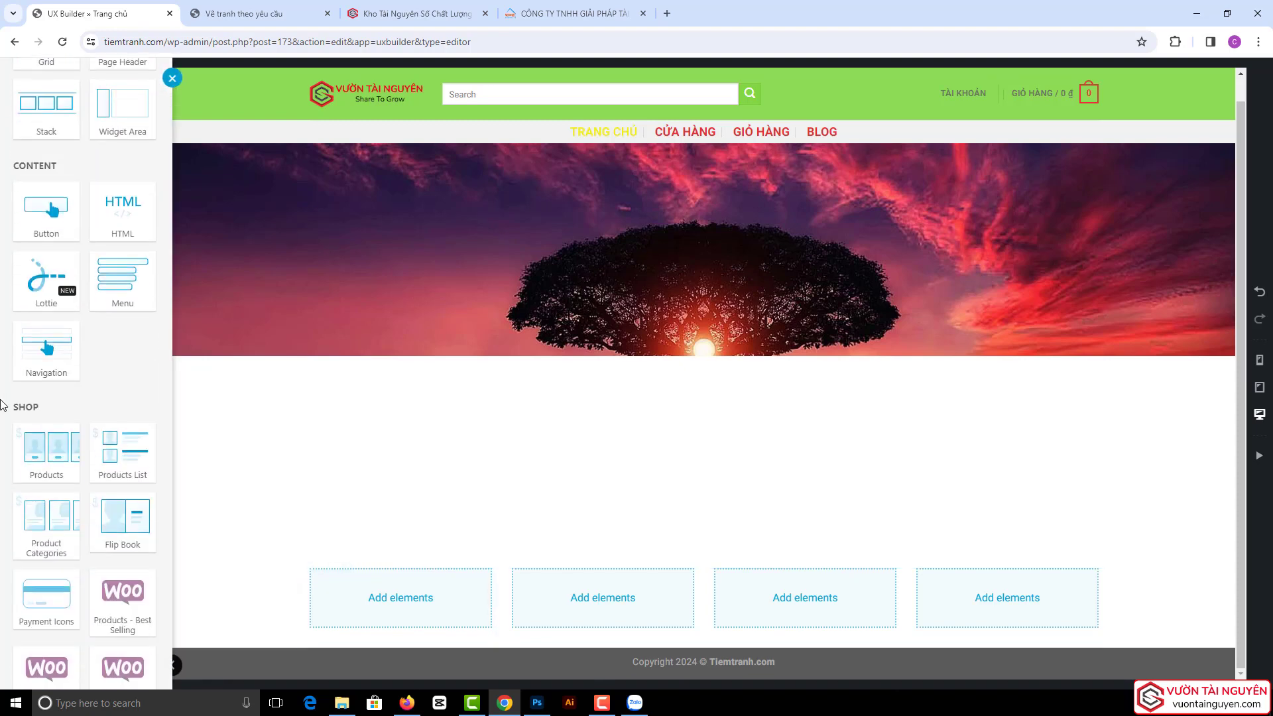
pyautogui.scroll(-10, 3, 405)
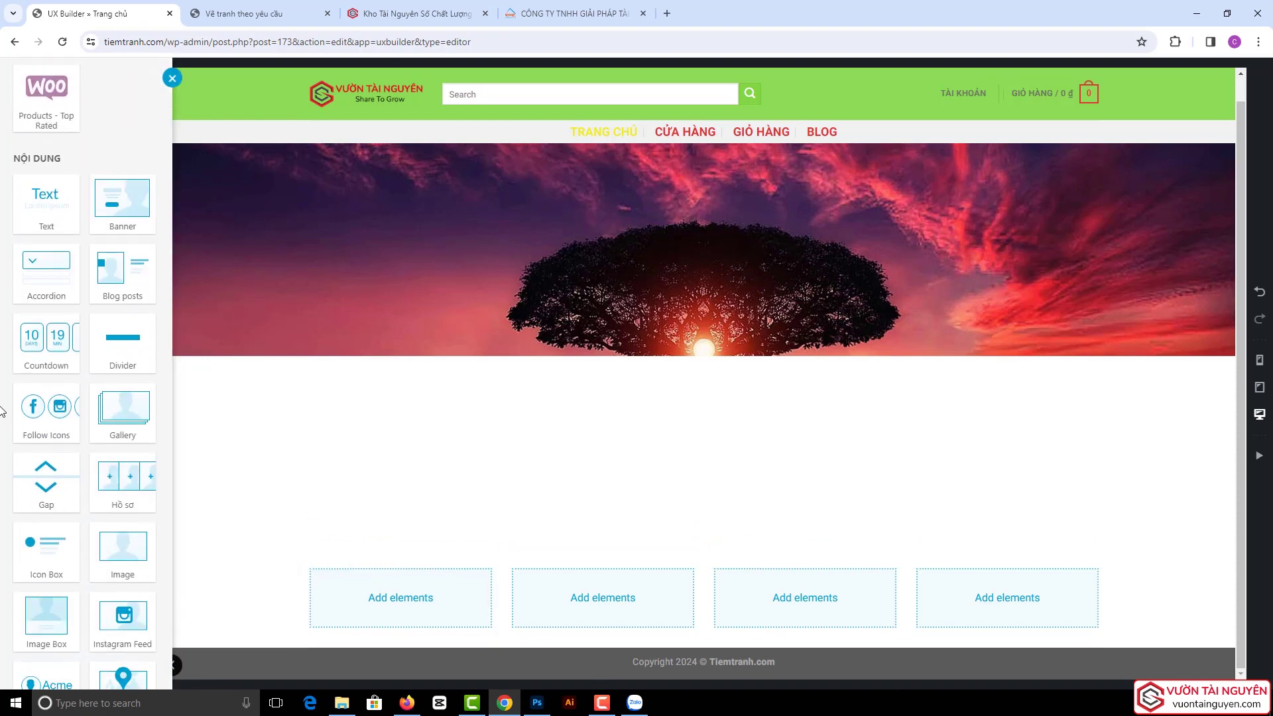
pyautogui.scroll(-3, 30, 359)
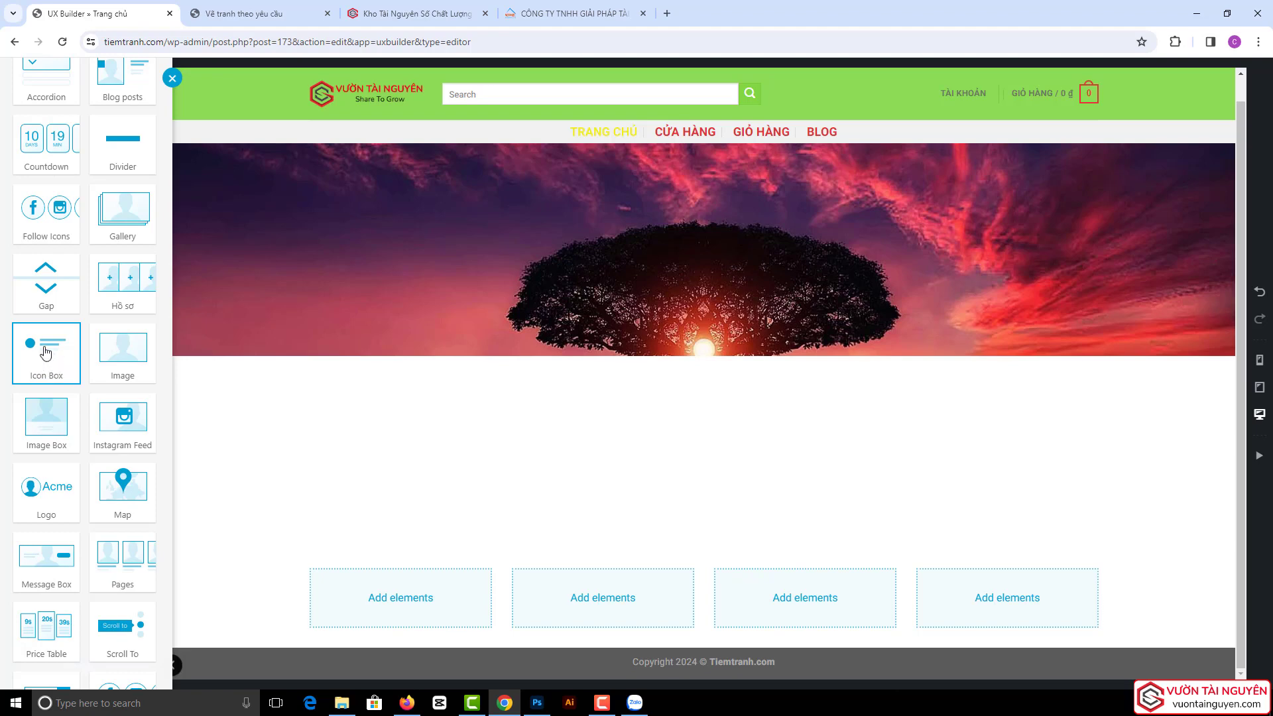
pyautogui.click(51, 356)
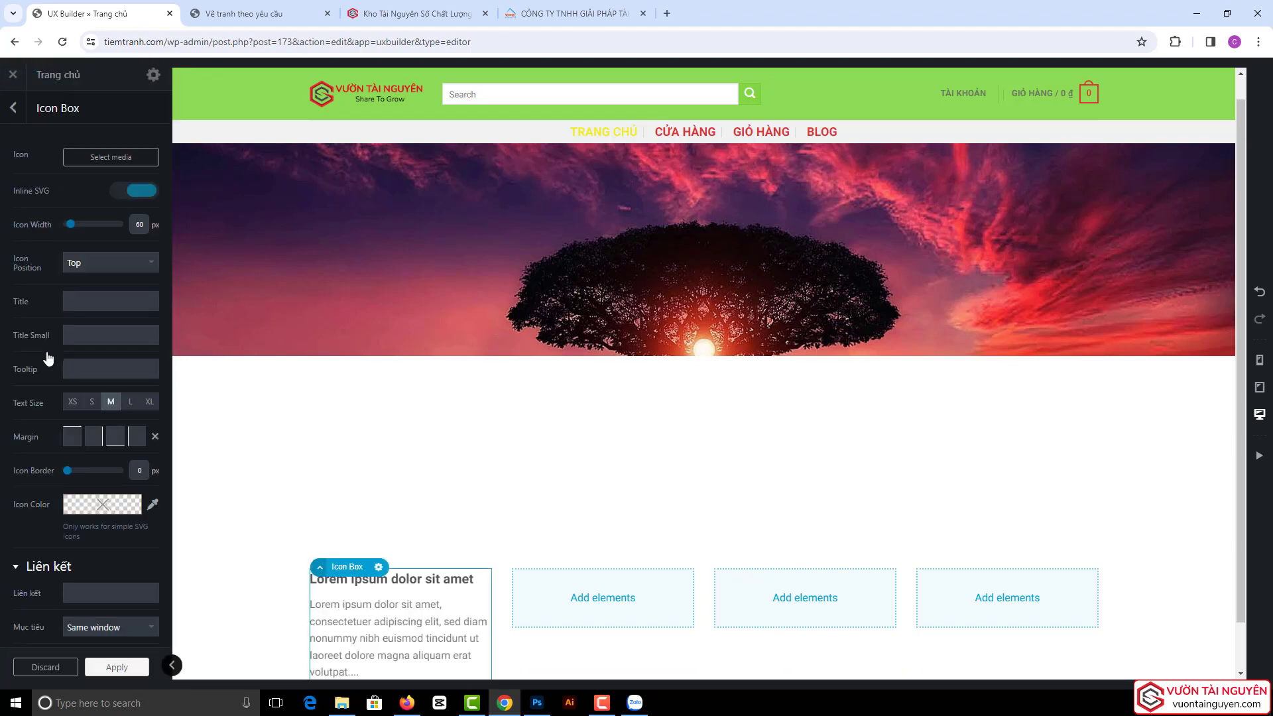
# - Open the icon's media selection and save the shield icon from vuontainguyen.com's first feature box to the Desktop as safe, PNG format
pyautogui.scroll(-1, 409, 608)
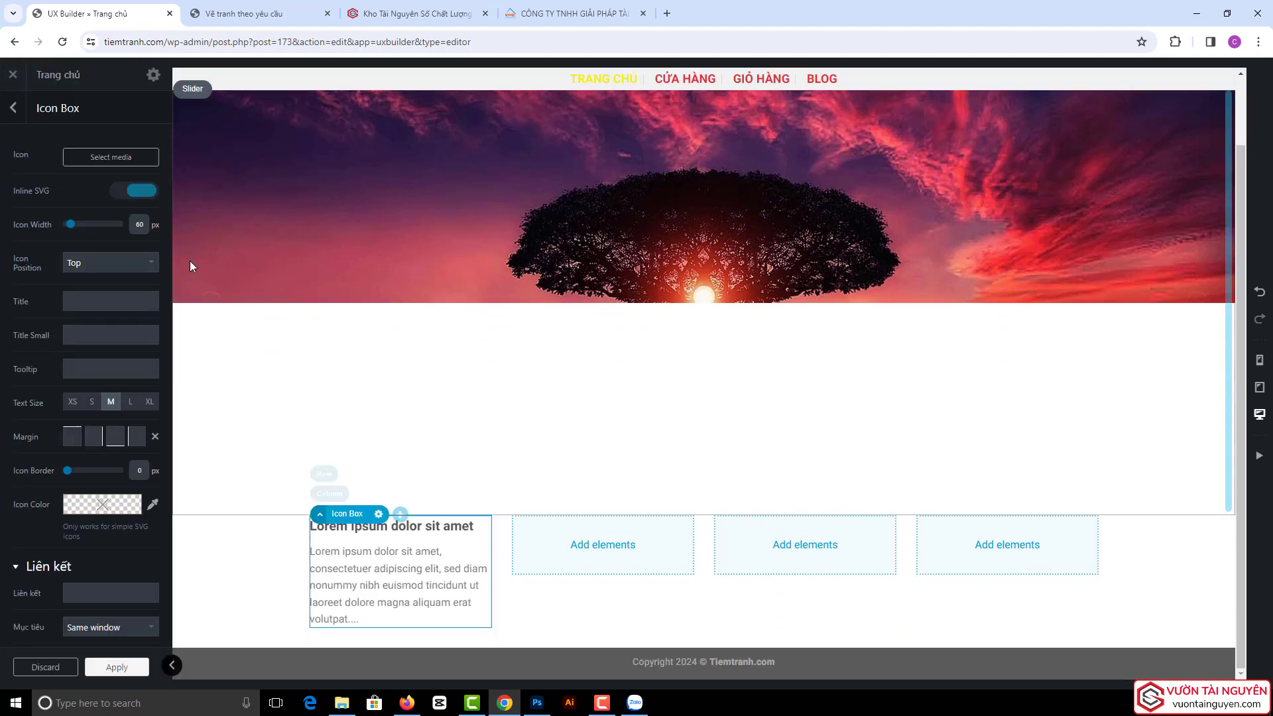
pyautogui.click(103, 159)
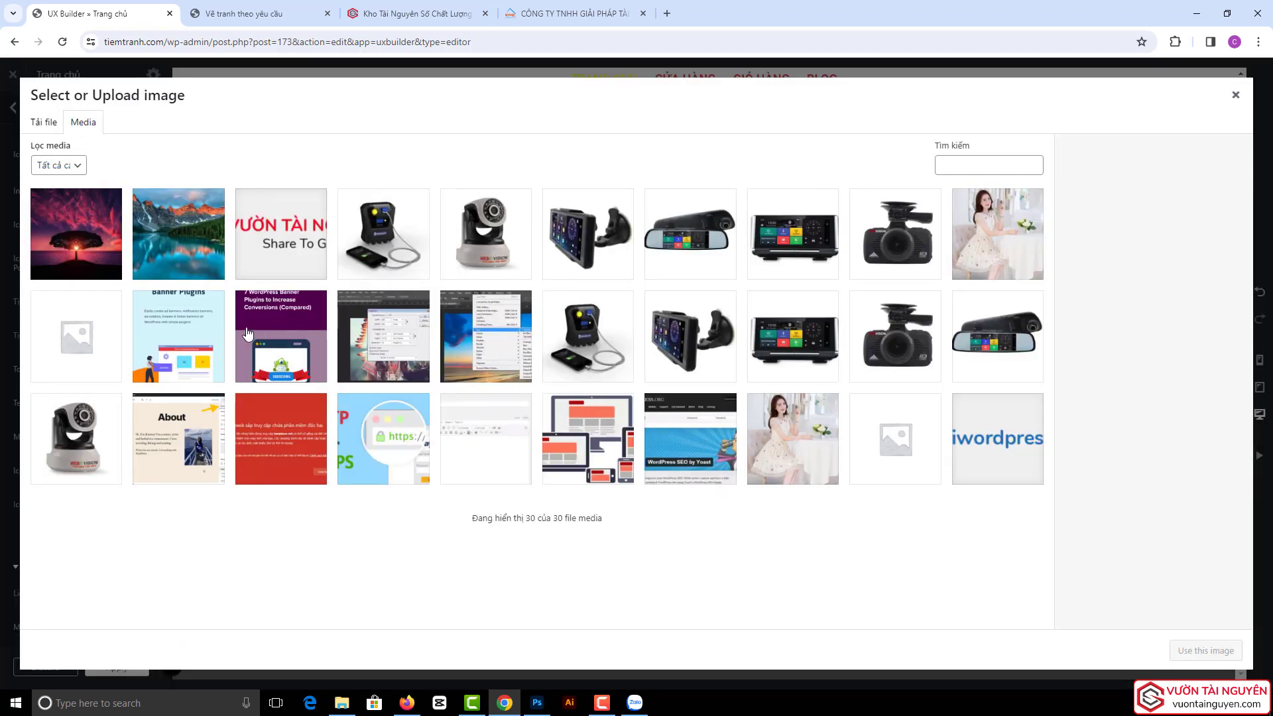
pyautogui.click(396, 15)
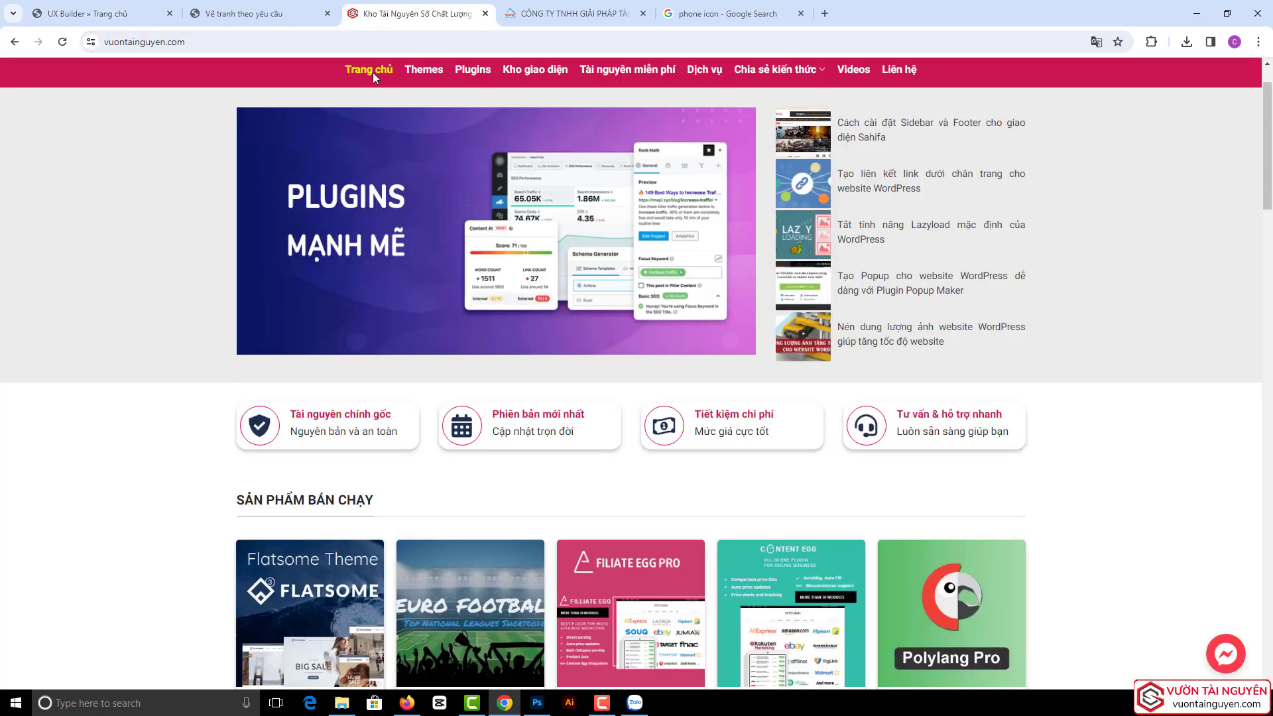
pyautogui.rightClick(256, 424)
pyautogui.click(274, 463)
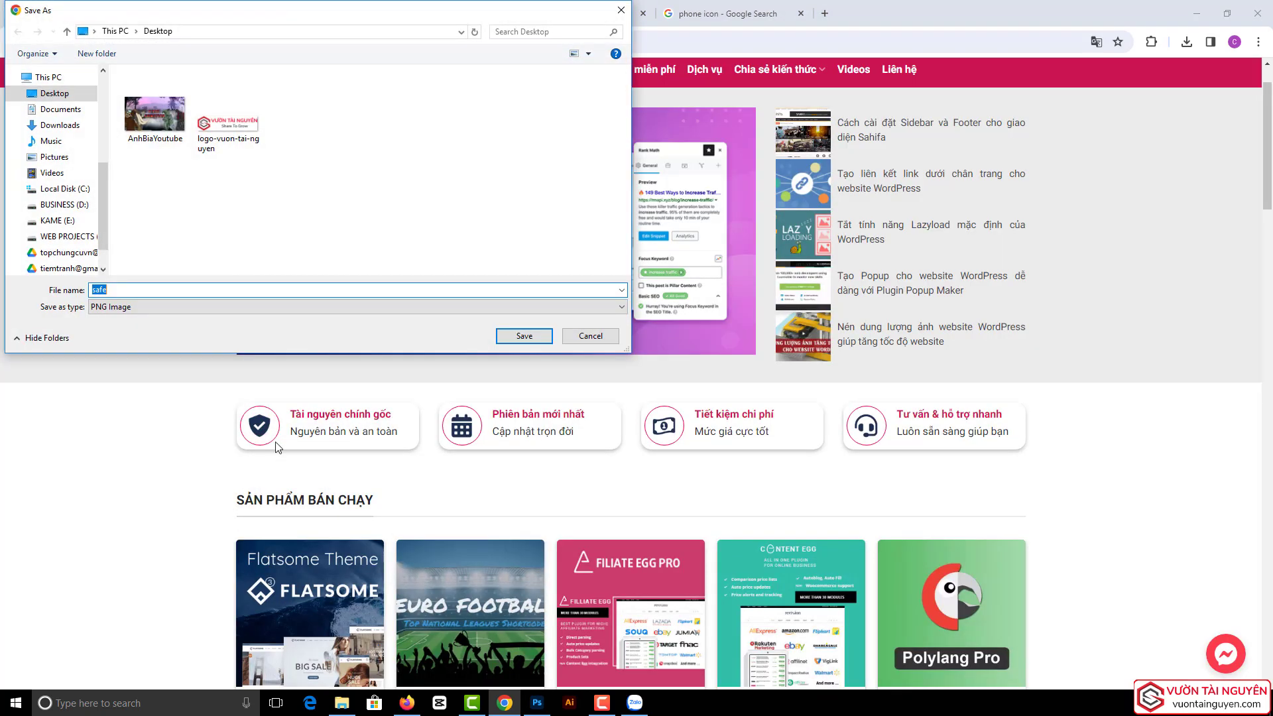
pyautogui.click(523, 336)
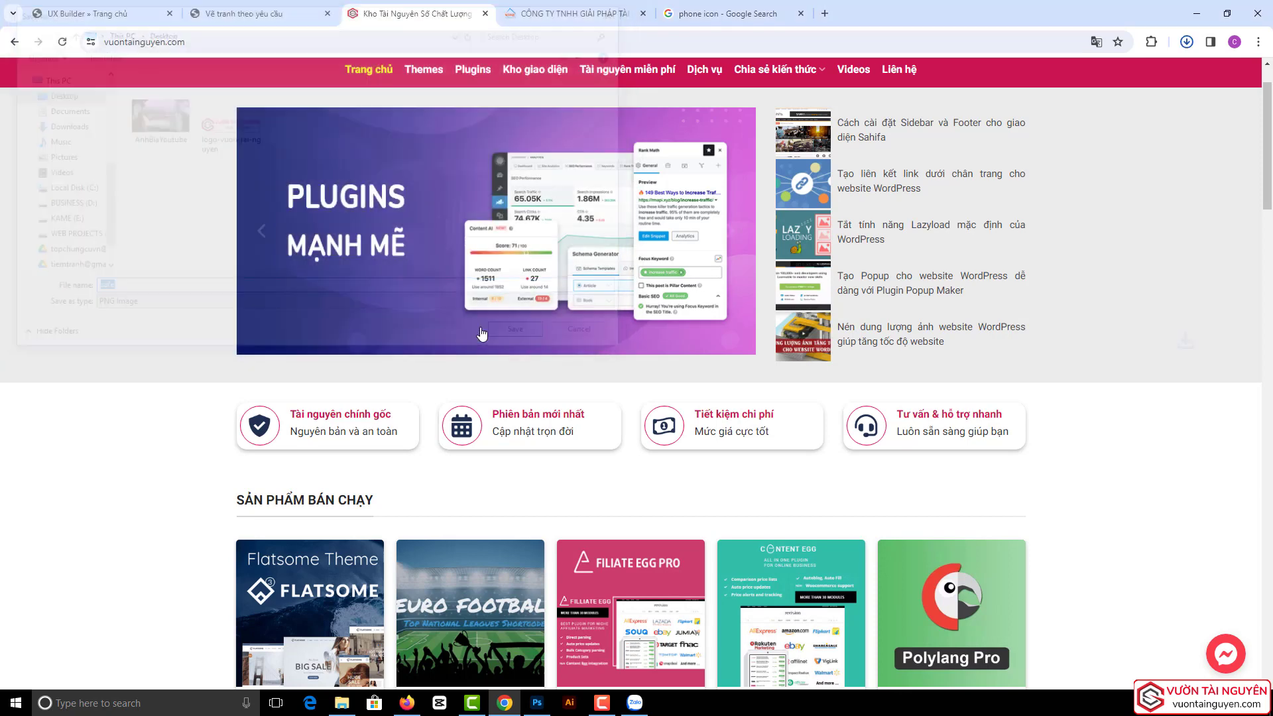
# - Return to the UX Builder, upload the safe image from the Desktop and use it as the icon box's icon
pyautogui.click(90, 12)
pyautogui.click(47, 124)
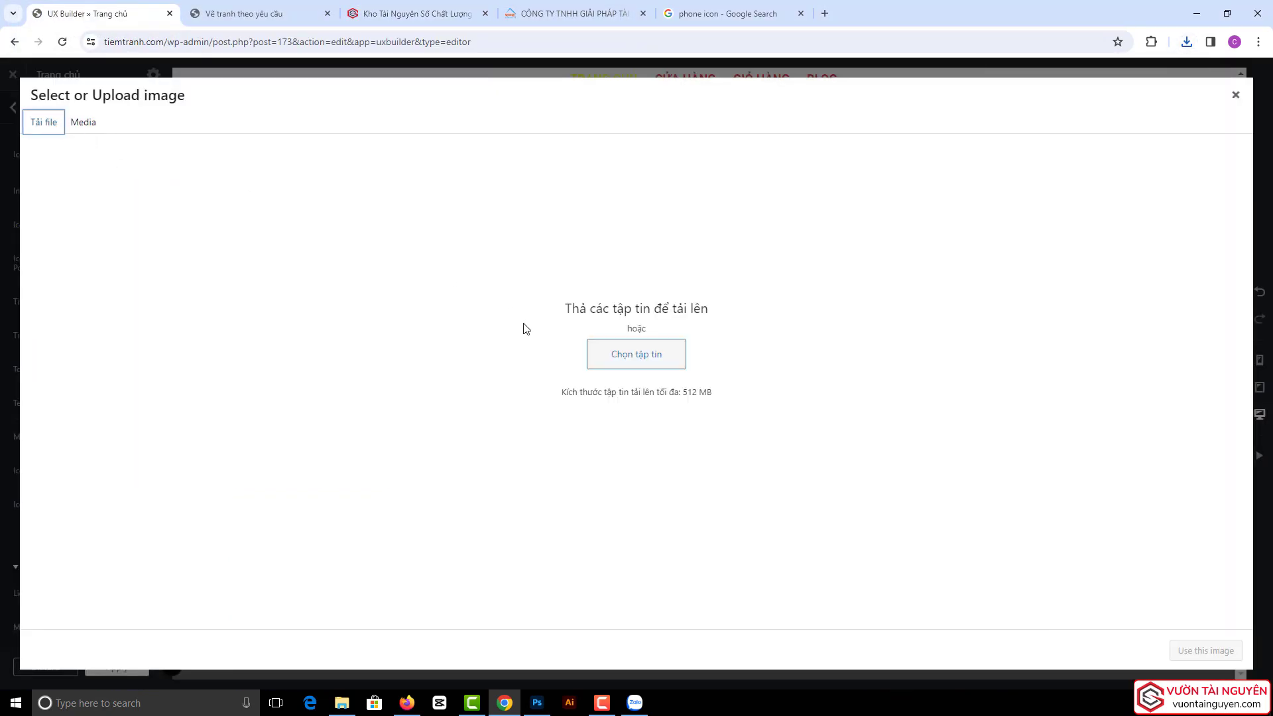
pyautogui.click(635, 353)
pyautogui.click(446, 106)
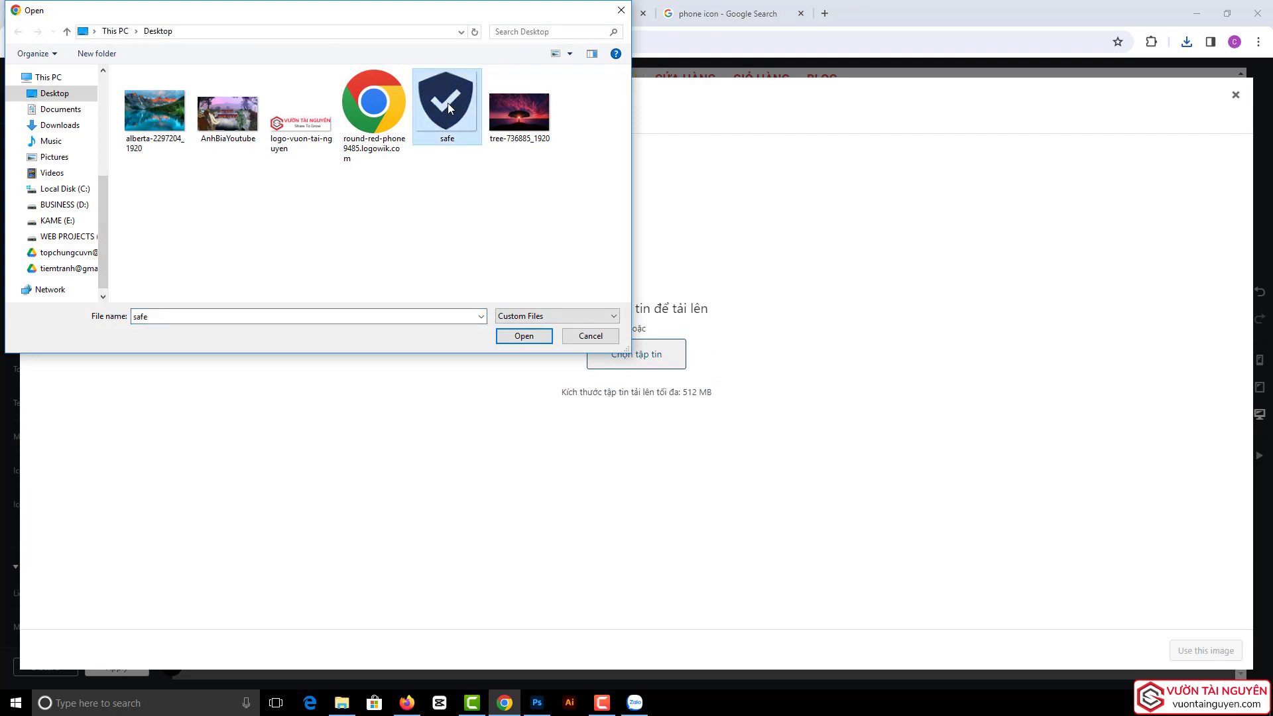
pyautogui.doubleClick(450, 106)
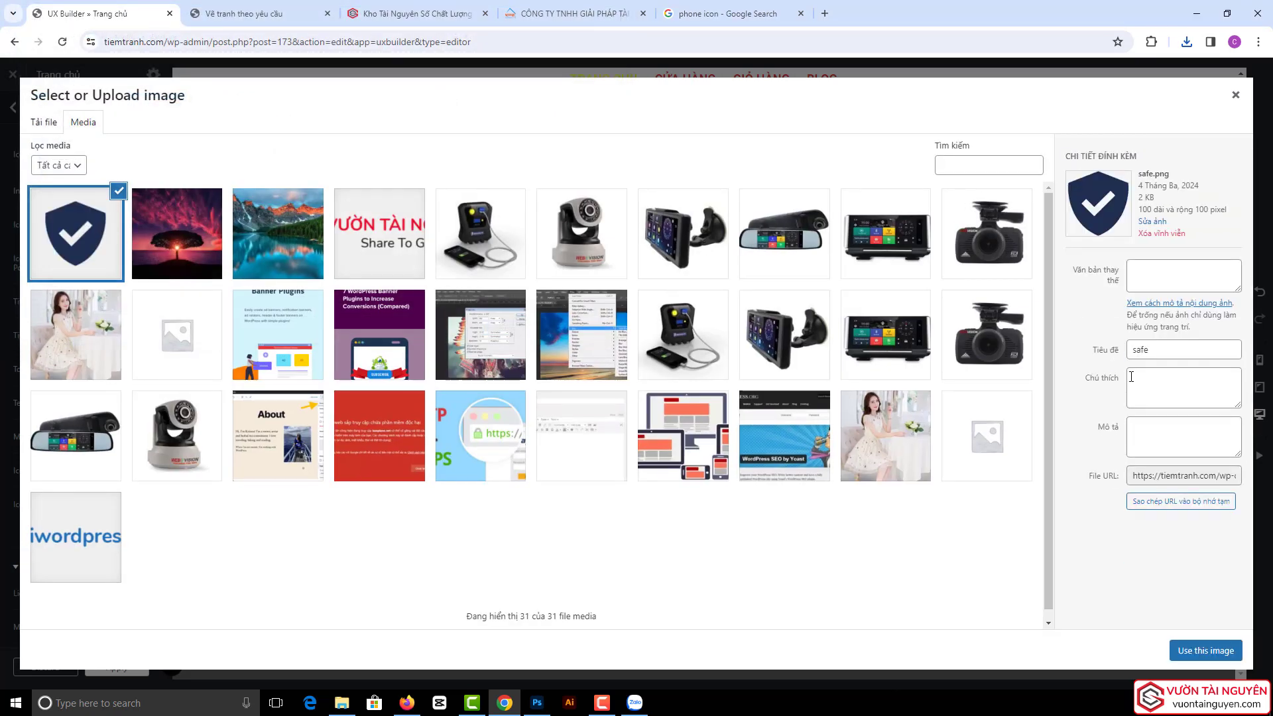
pyautogui.click(1187, 653)
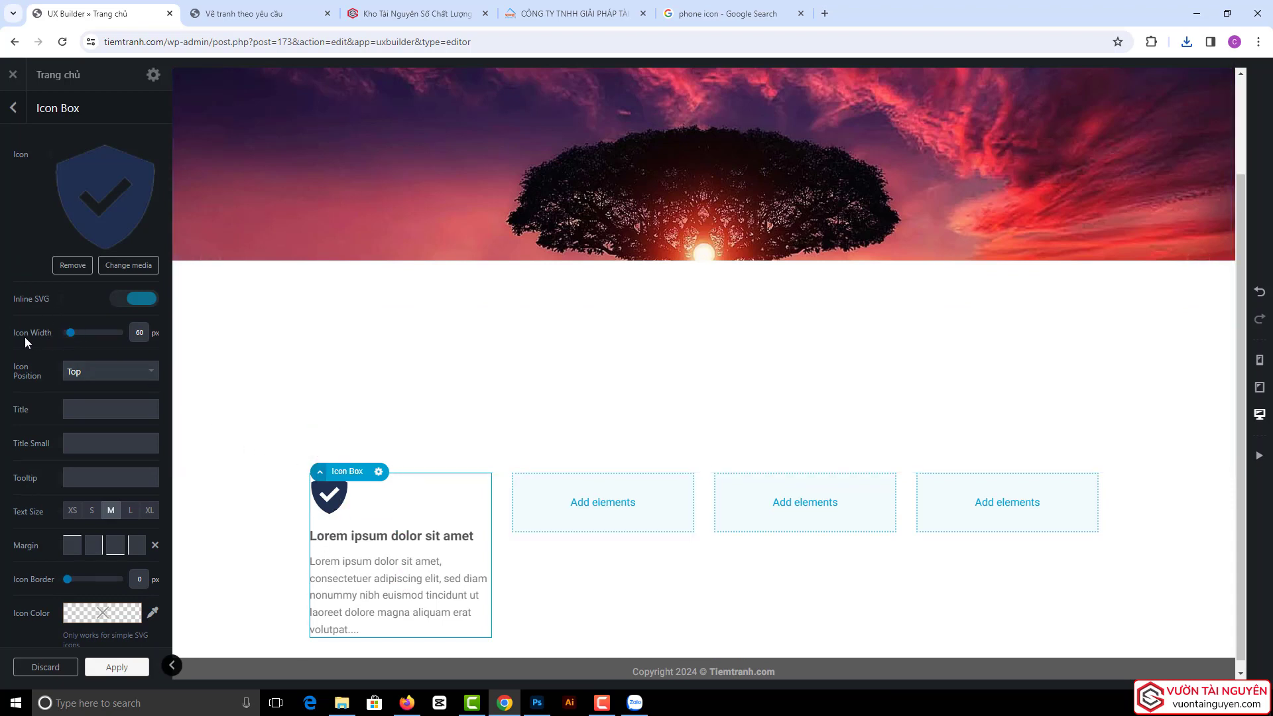
# - Set the icon width to 98 px, the icon position to Left and the icon border to 1 px
pyautogui.moveTo(73, 341); pyautogui.dragTo(76, 343)
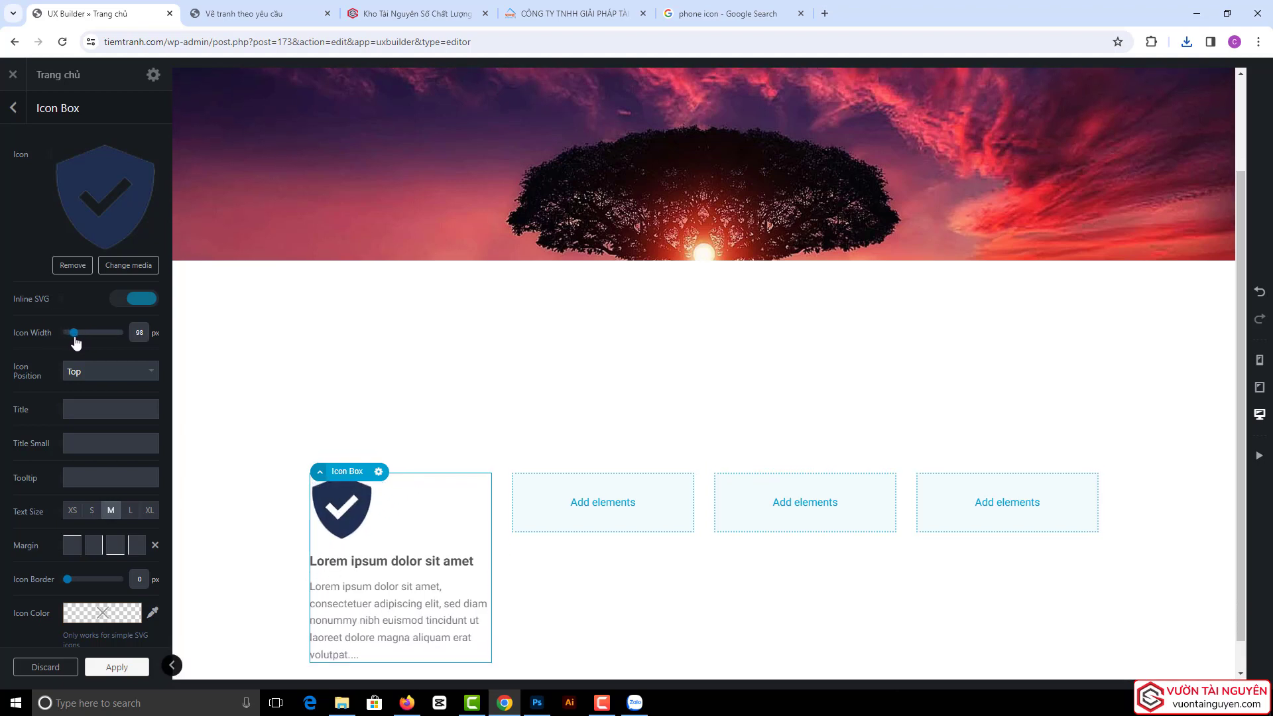
pyautogui.click(80, 371)
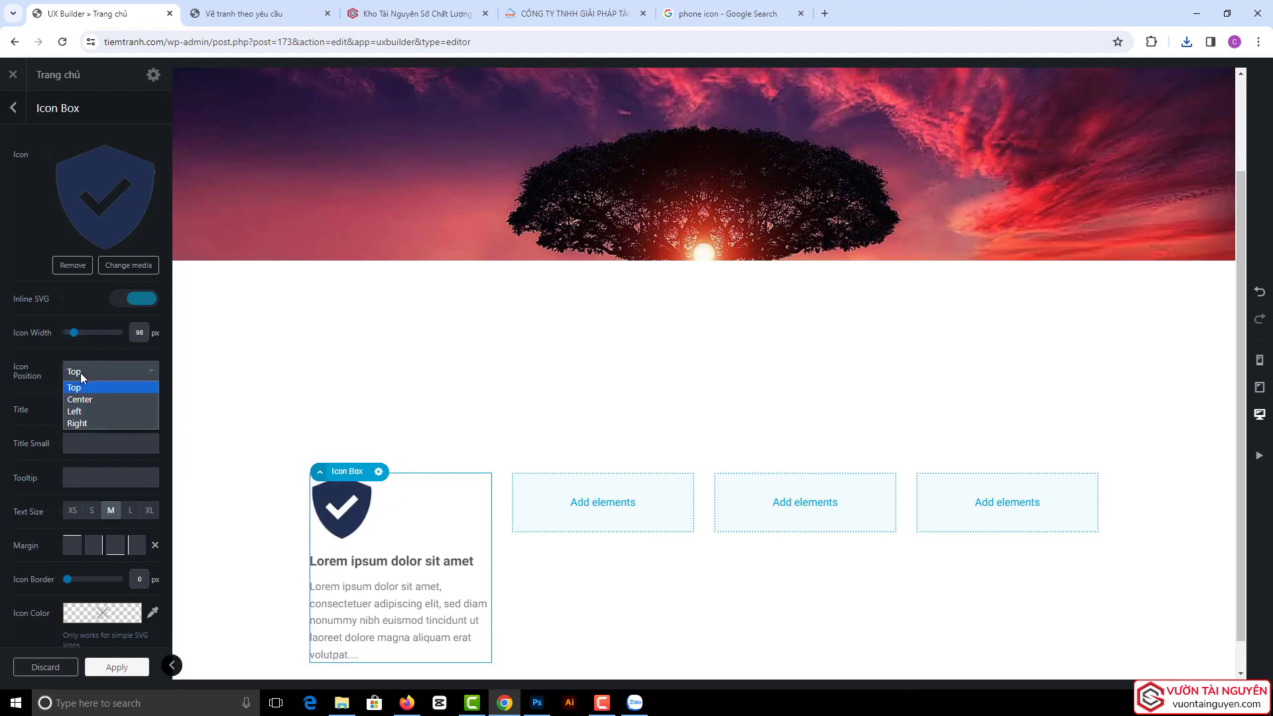
pyautogui.click(98, 411)
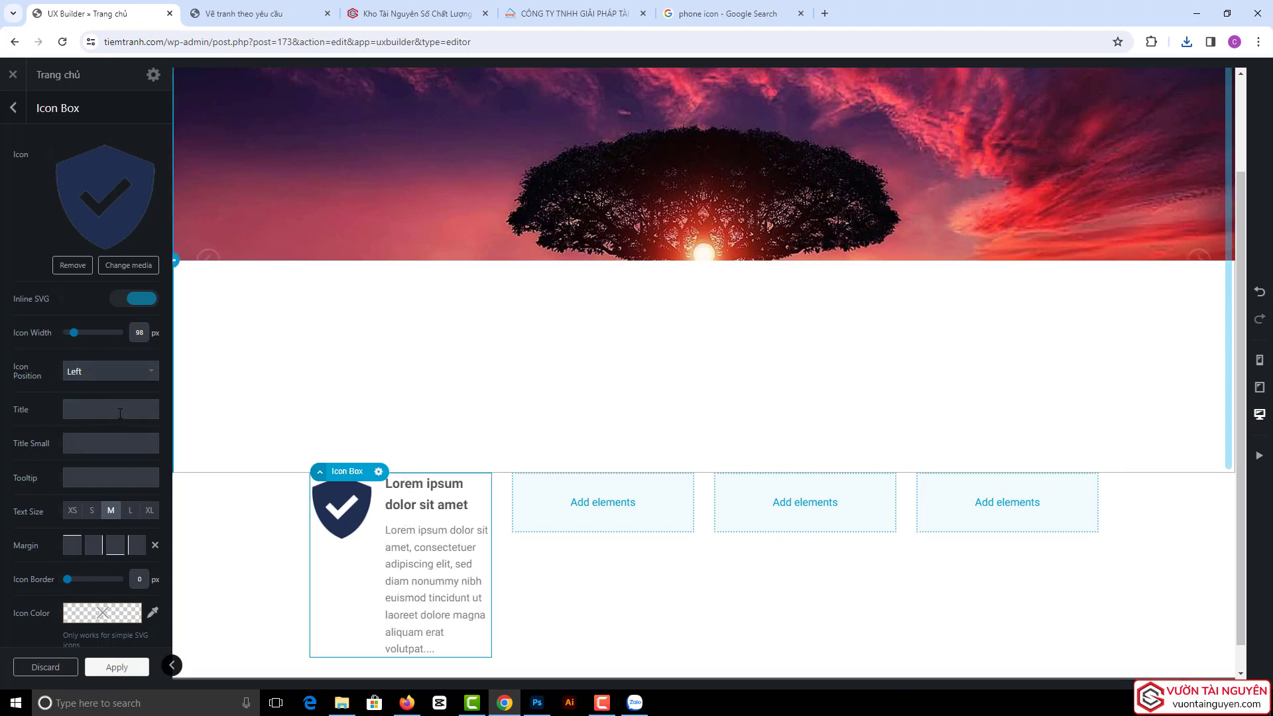
pyautogui.scroll(-1, 98, 424)
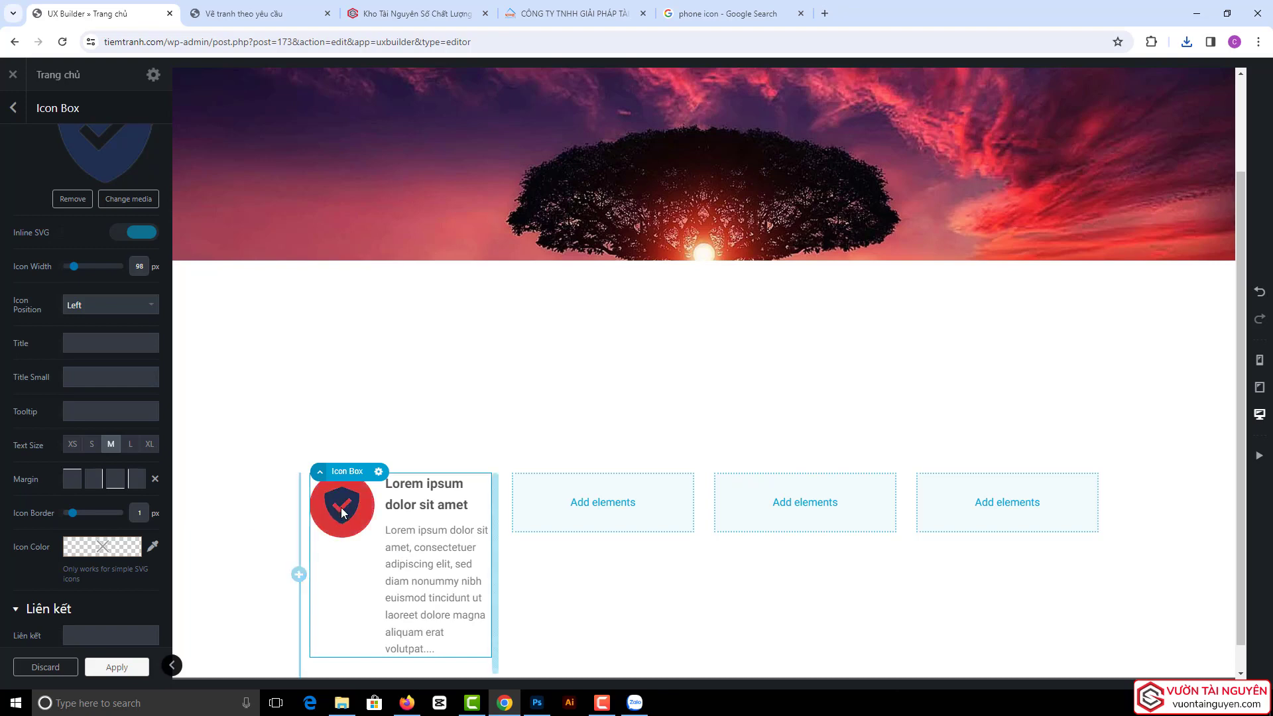
# - Compare the icon with the feature boxes on vuontainguyen.com, and reduce the icon width to 68 px in the UX Builder
pyautogui.click(251, 13)
pyautogui.click(444, 6)
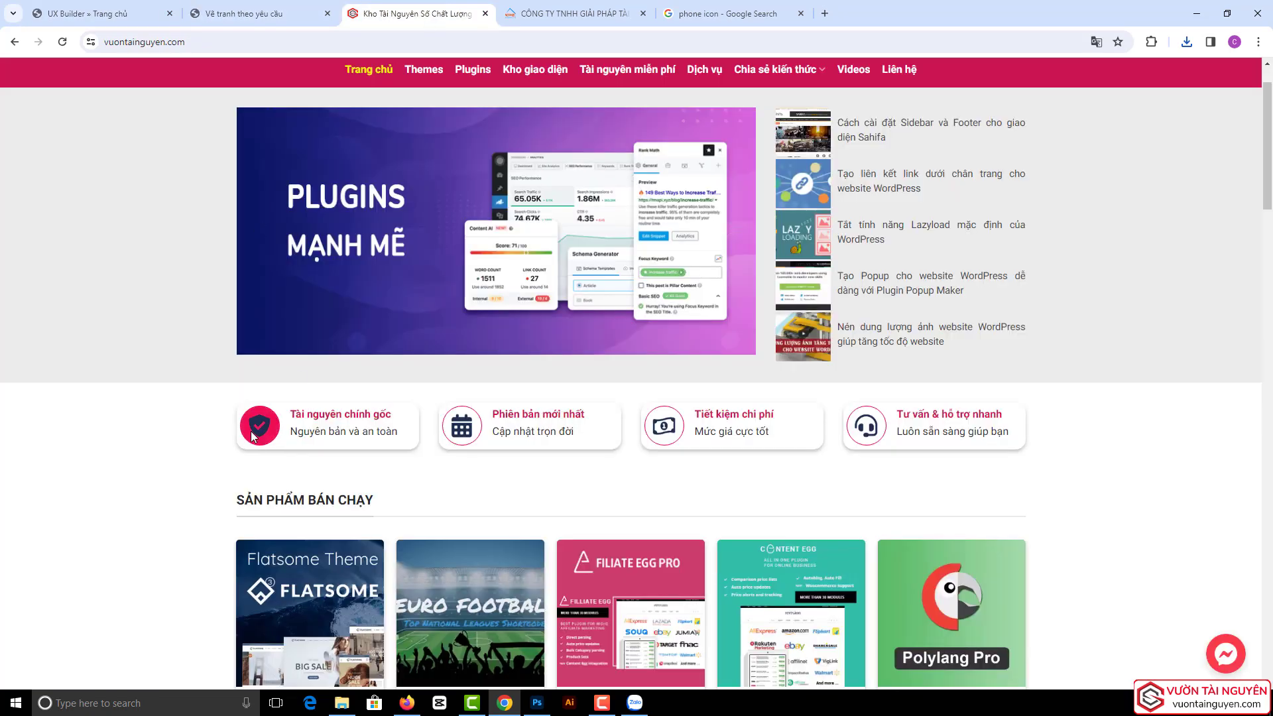
pyautogui.click(108, 8)
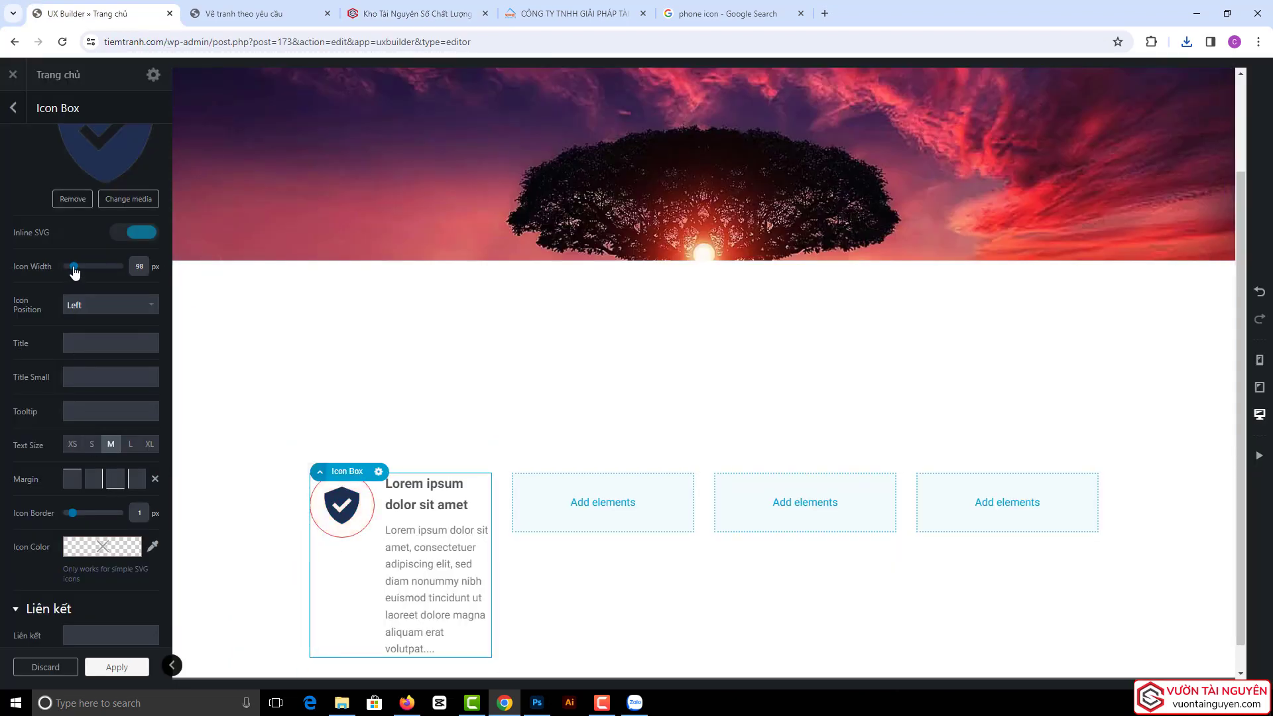
pyautogui.moveTo(75, 271); pyautogui.dragTo(73, 278)
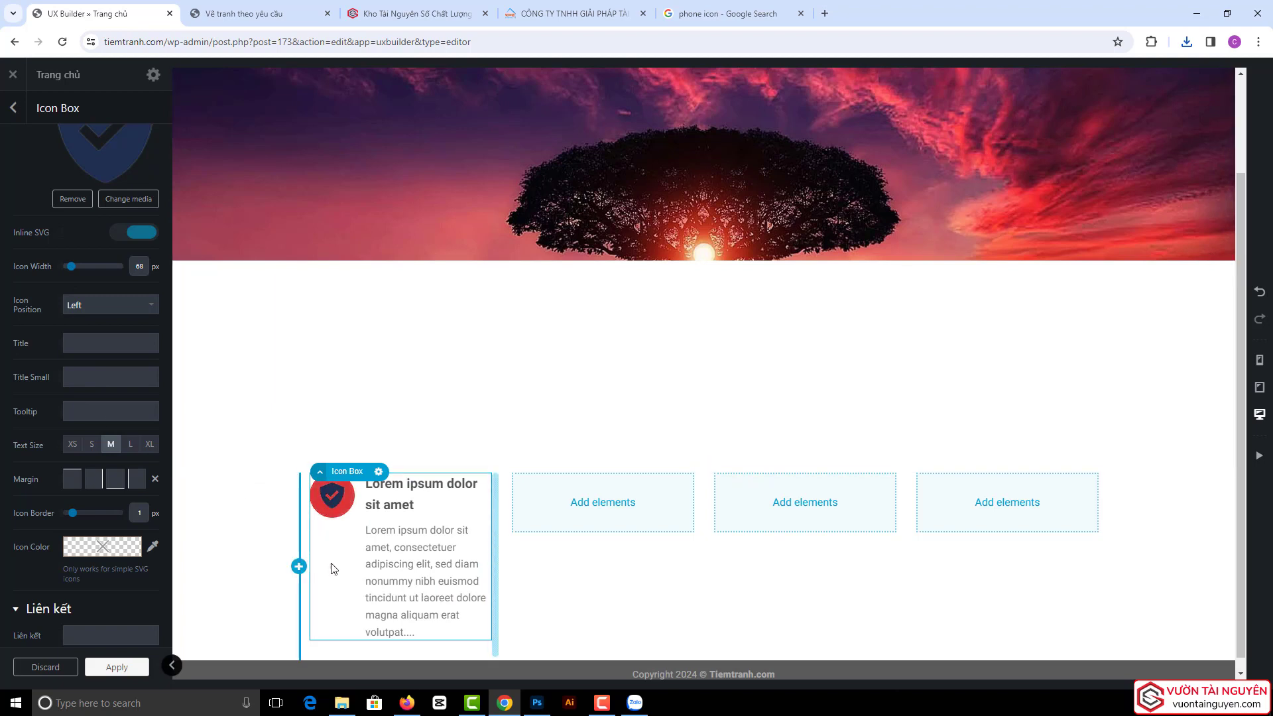
# - Open the icon box's text in the text editor and delete the placeholder heading and paragraph
pyautogui.click(414, 534)
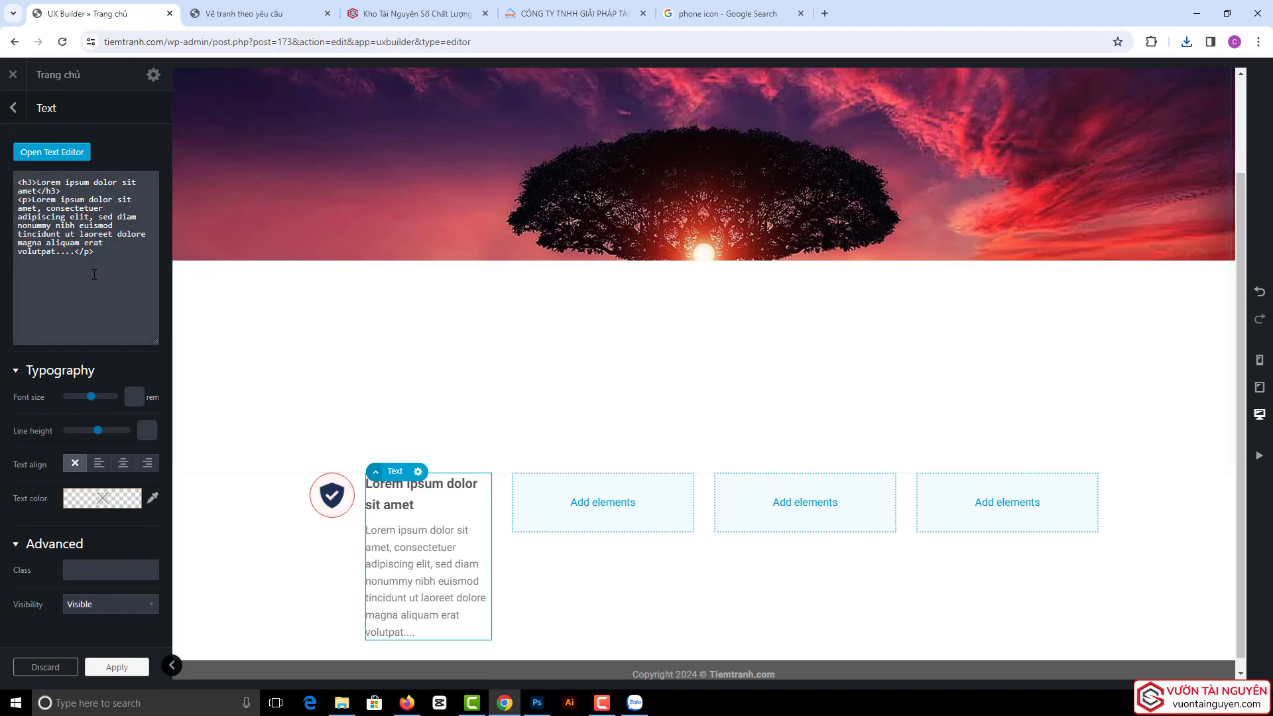
pyautogui.click(51, 157)
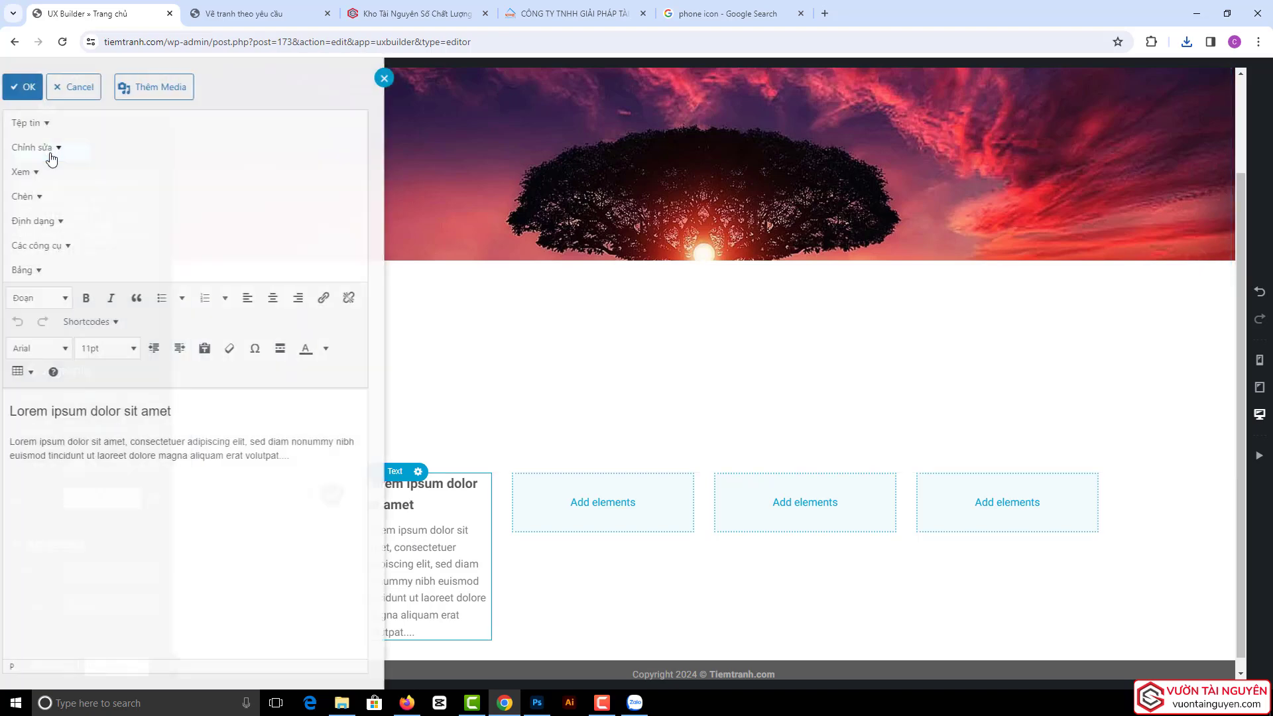
pyautogui.click(397, 78)
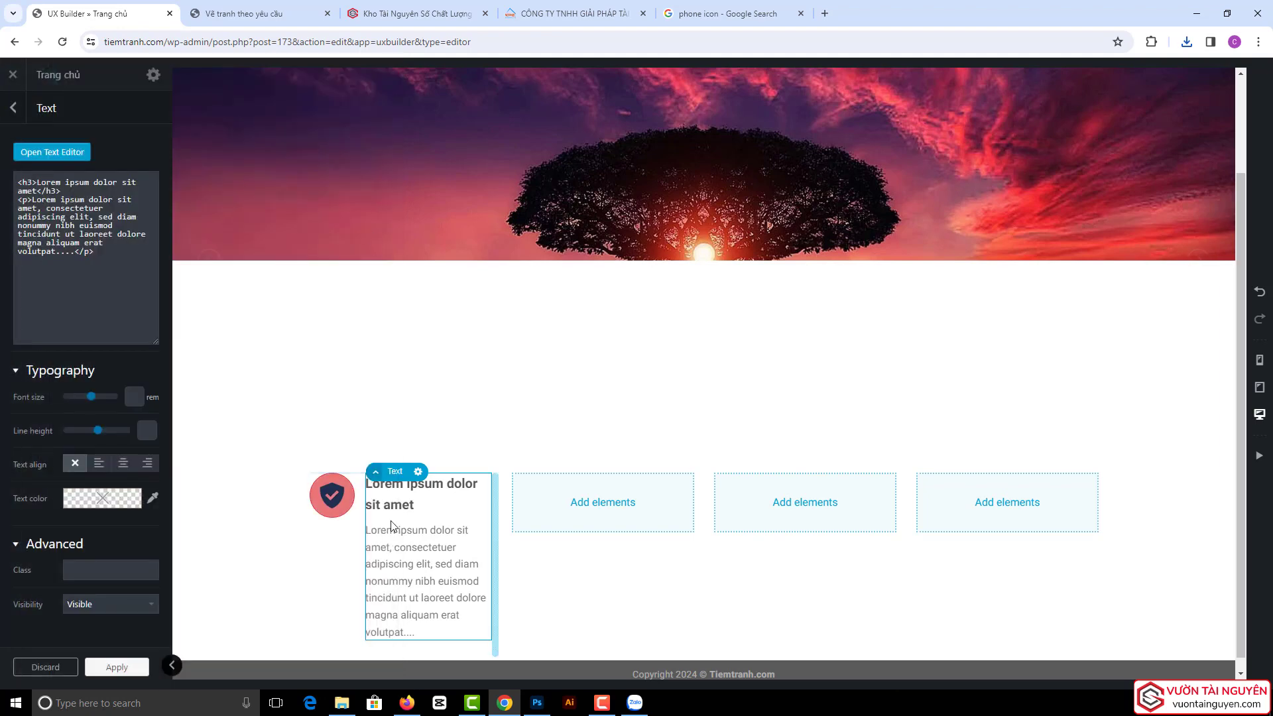
pyautogui.doubleClick(395, 528)
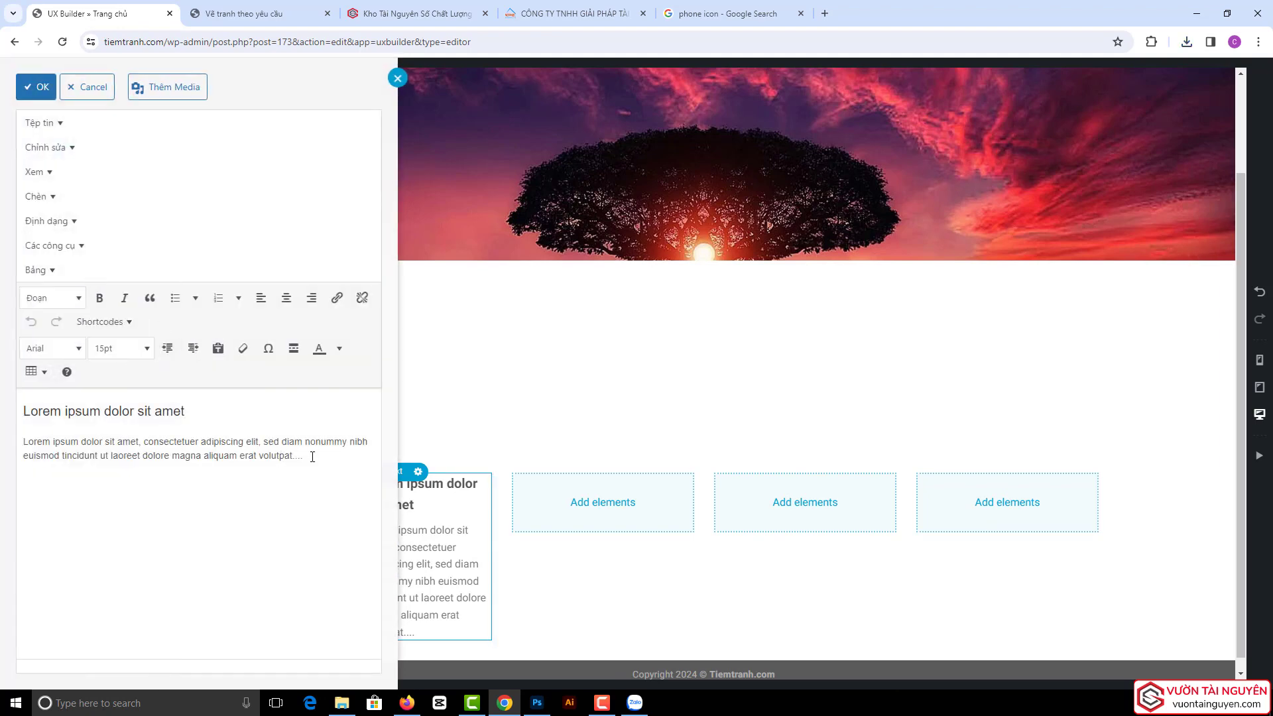
pyautogui.moveTo(312, 456); pyautogui.dragTo(2, 395)
pyautogui.press('BackSpace')
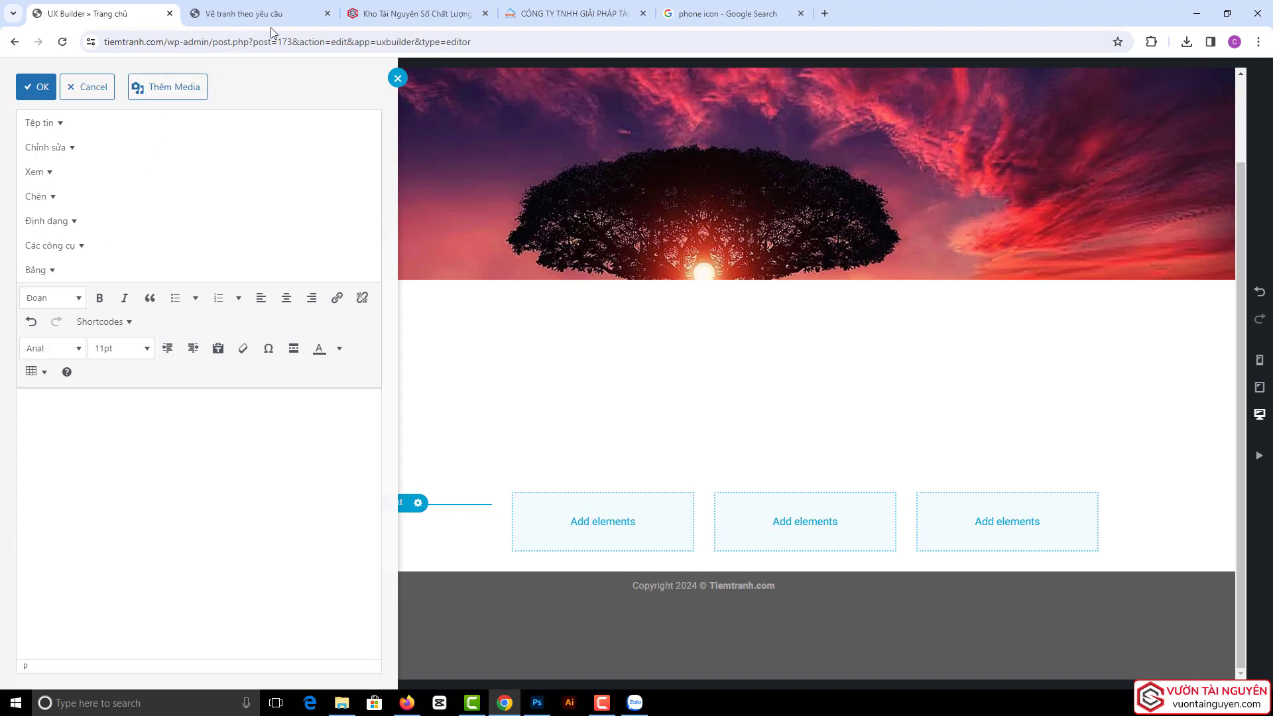
# - Copy "Tài nguyên chính gốc / Nguyên bản và an toàn" from vuontainguyen.com's first feature box into the icon box's text and apply it
pyautogui.click(407, 13)
pyautogui.moveTo(291, 412); pyautogui.dragTo(405, 436)
pyautogui.hotkey('ctrl', 'c')
pyautogui.click(87, 14)
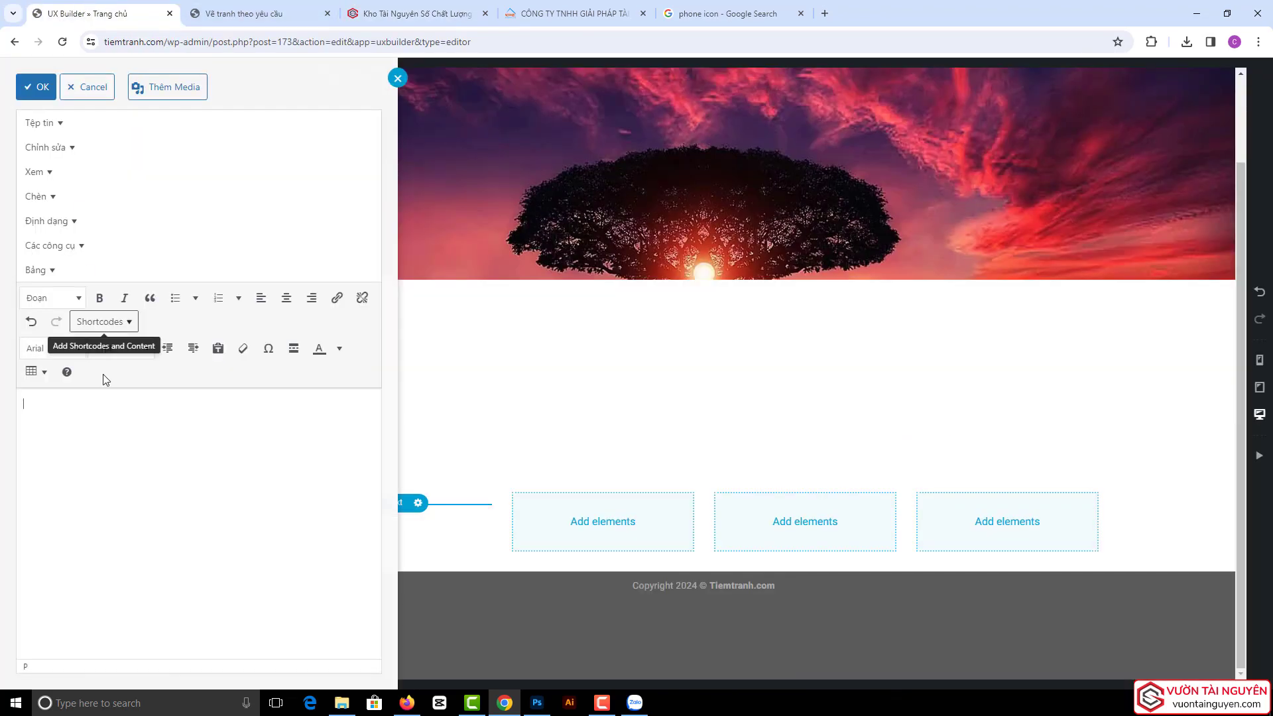
pyautogui.hotkey('ctrl', 'v')
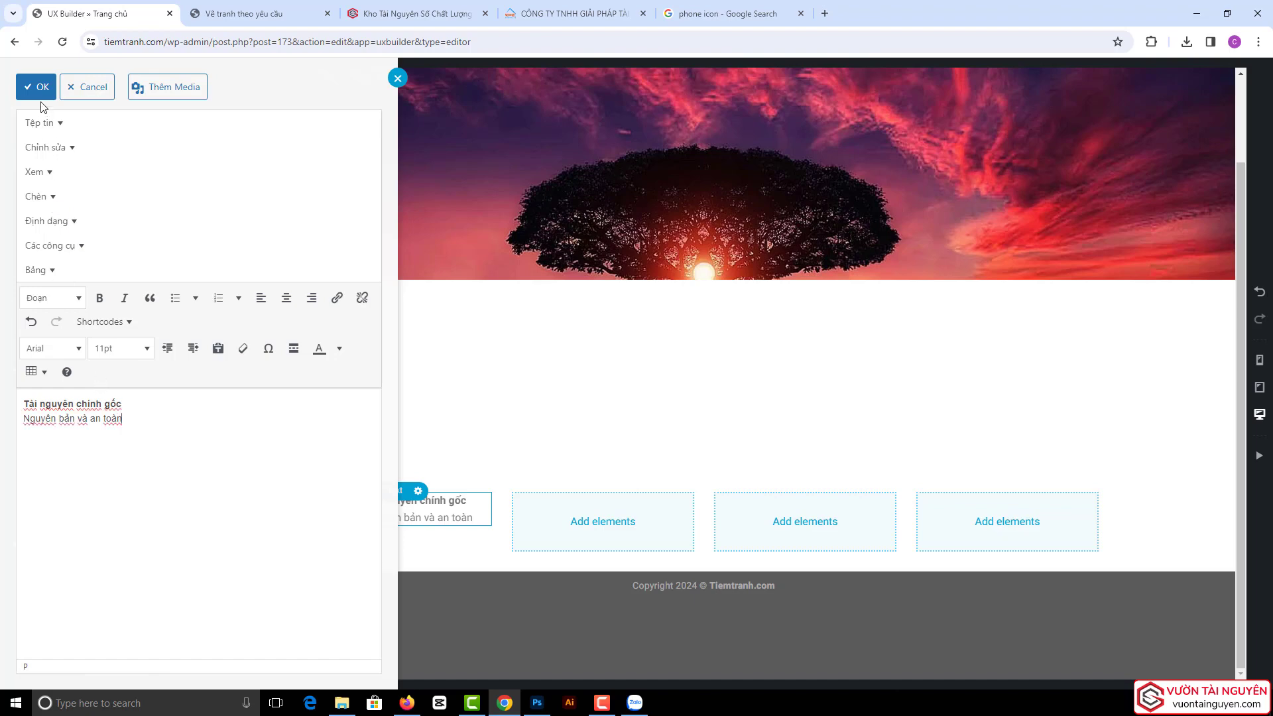
pyautogui.click(36, 87)
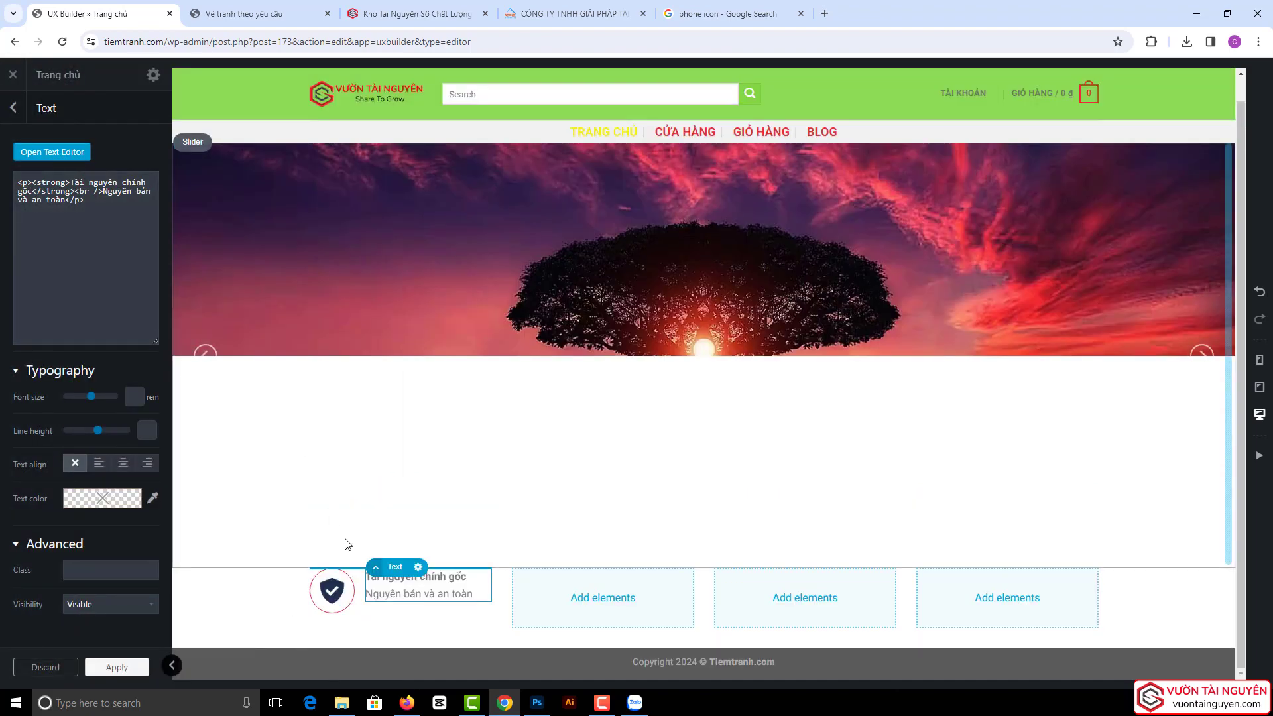
pyautogui.click(116, 667)
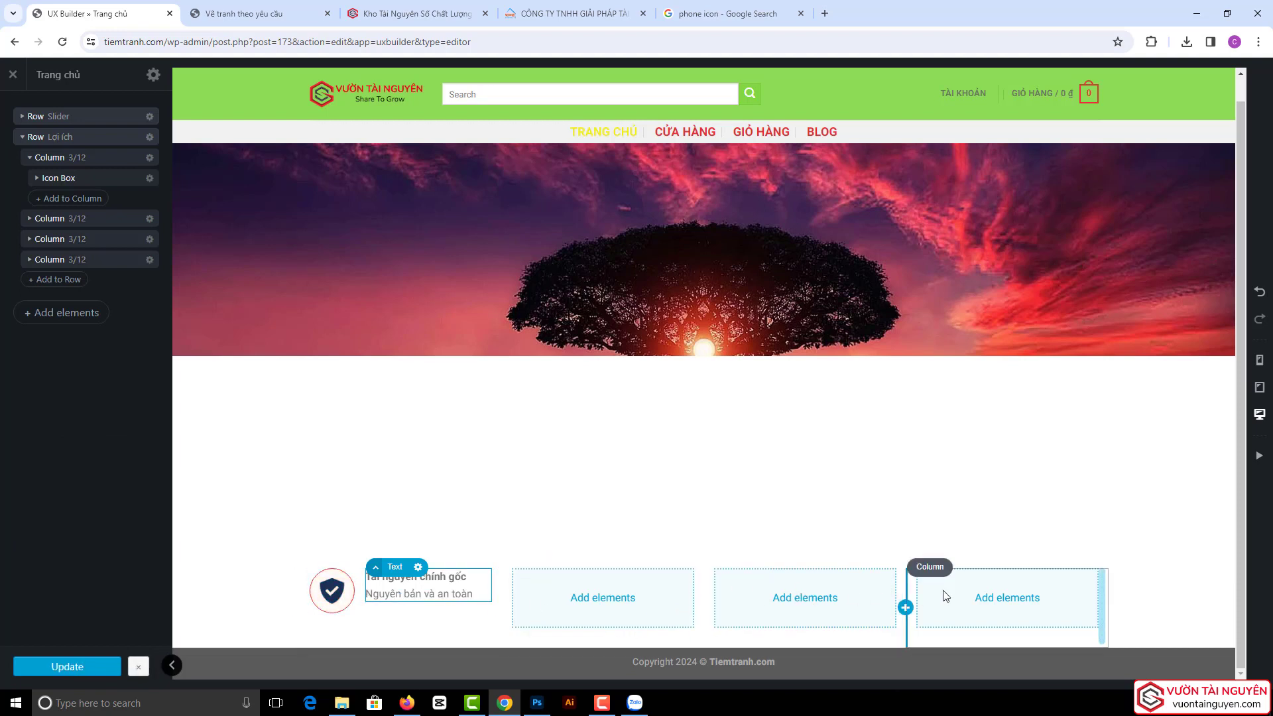
# - Reduce the first icon box's icon width to 54 px and apply the change
pyautogui.click(351, 600)
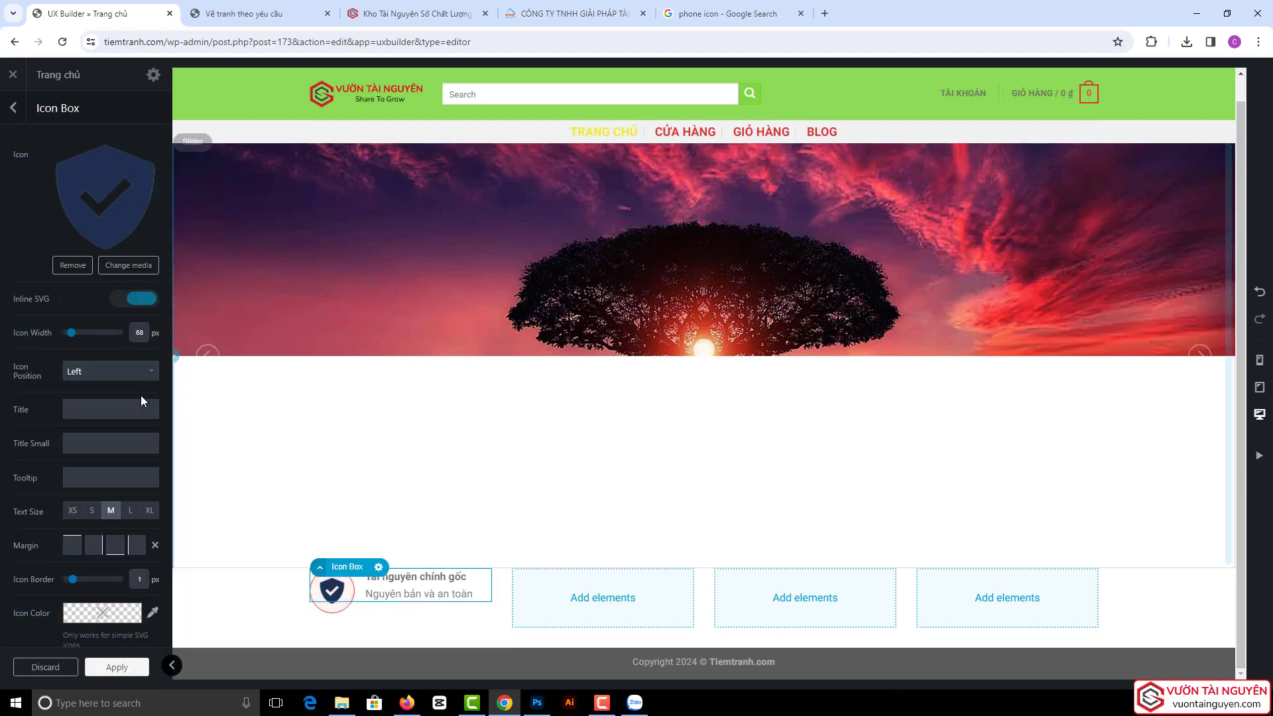
pyautogui.scroll(-3, 102, 373)
pyautogui.moveTo(73, 208); pyautogui.dragTo(71, 206)
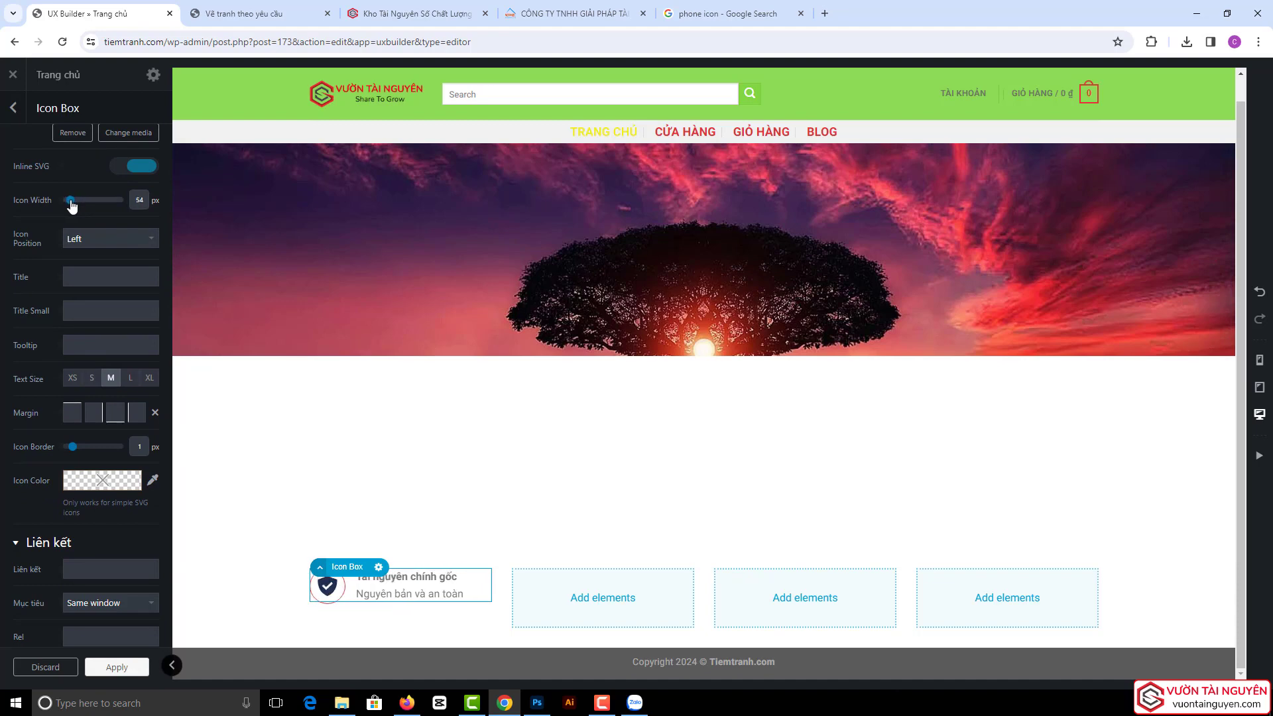
pyautogui.click(117, 667)
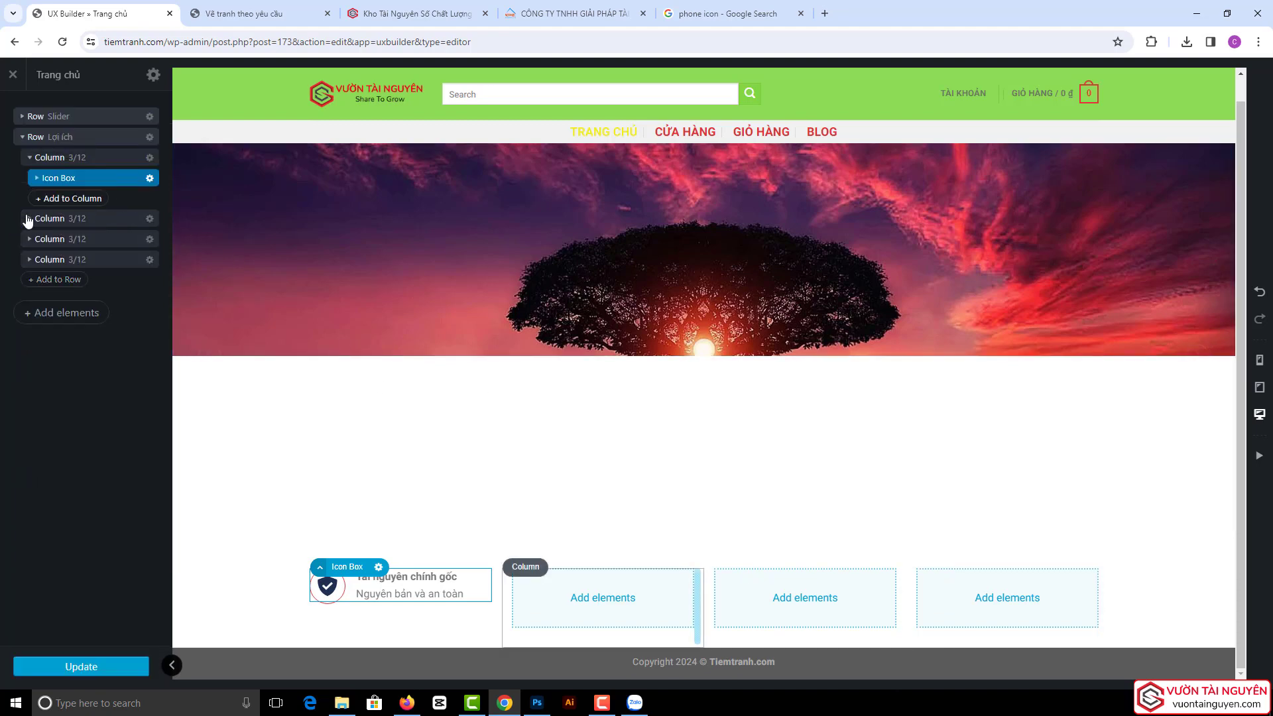
# - Duplicate the first column's icon box three times and move one copy into each of the other three columns
pyautogui.click(150, 179)
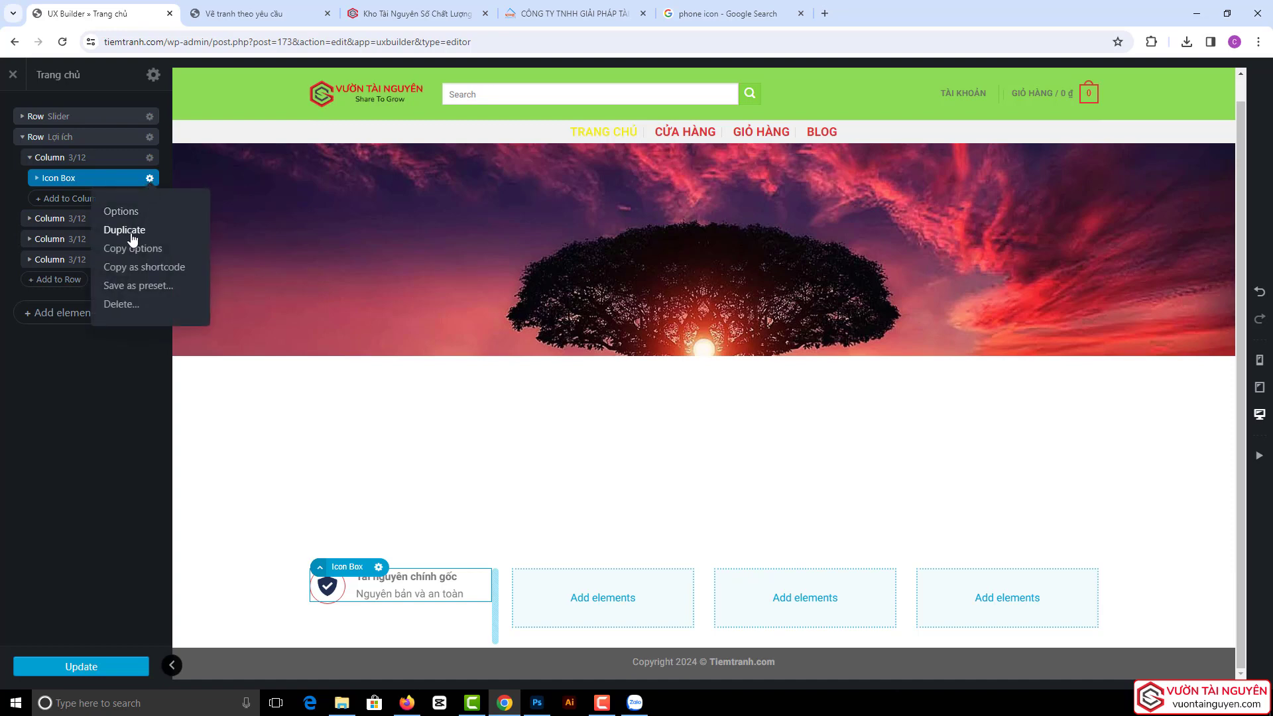
pyautogui.click(125, 230)
pyautogui.click(116, 667)
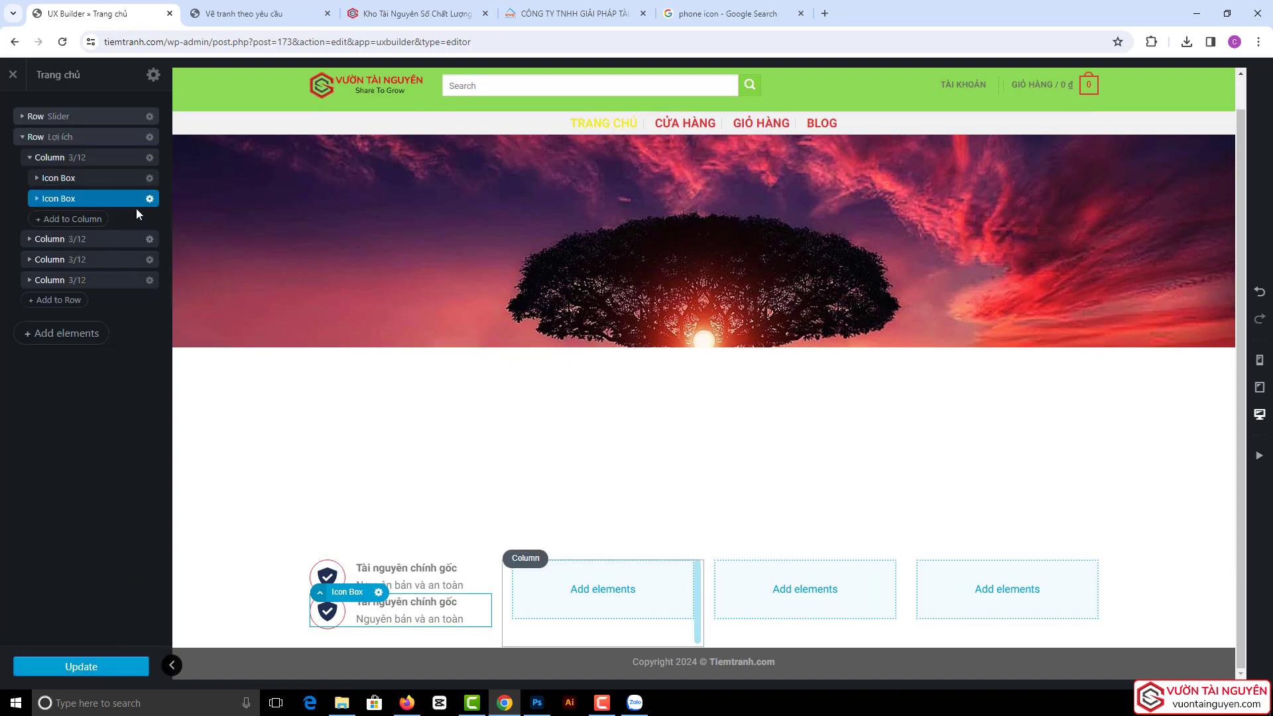
pyautogui.click(150, 199)
pyautogui.click(125, 250)
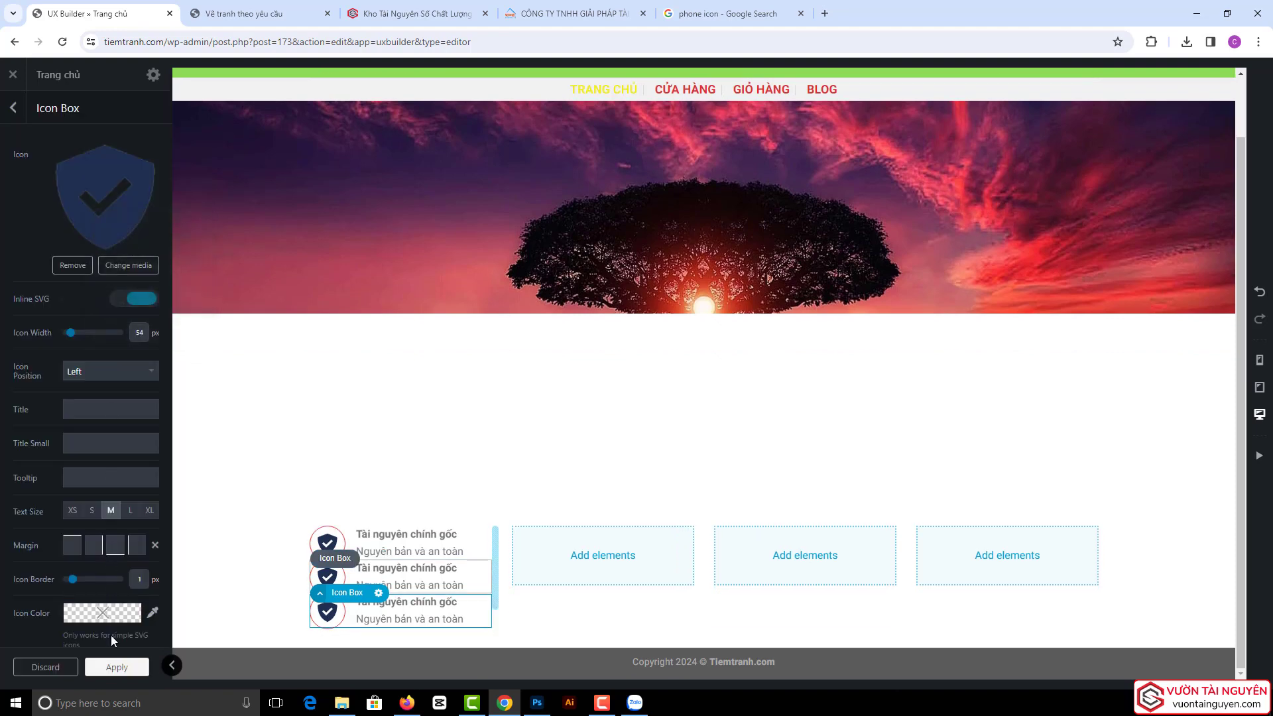
pyautogui.click(118, 667)
pyautogui.click(149, 219)
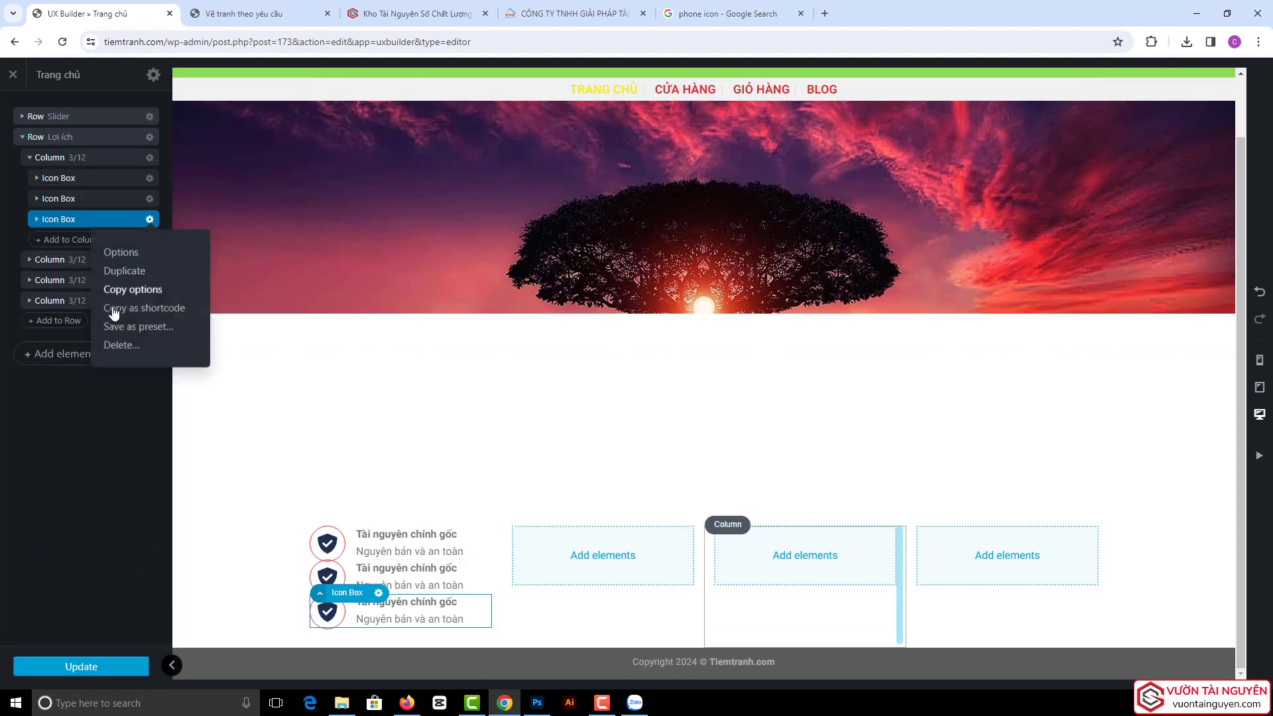
pyautogui.click(125, 271)
pyautogui.click(117, 668)
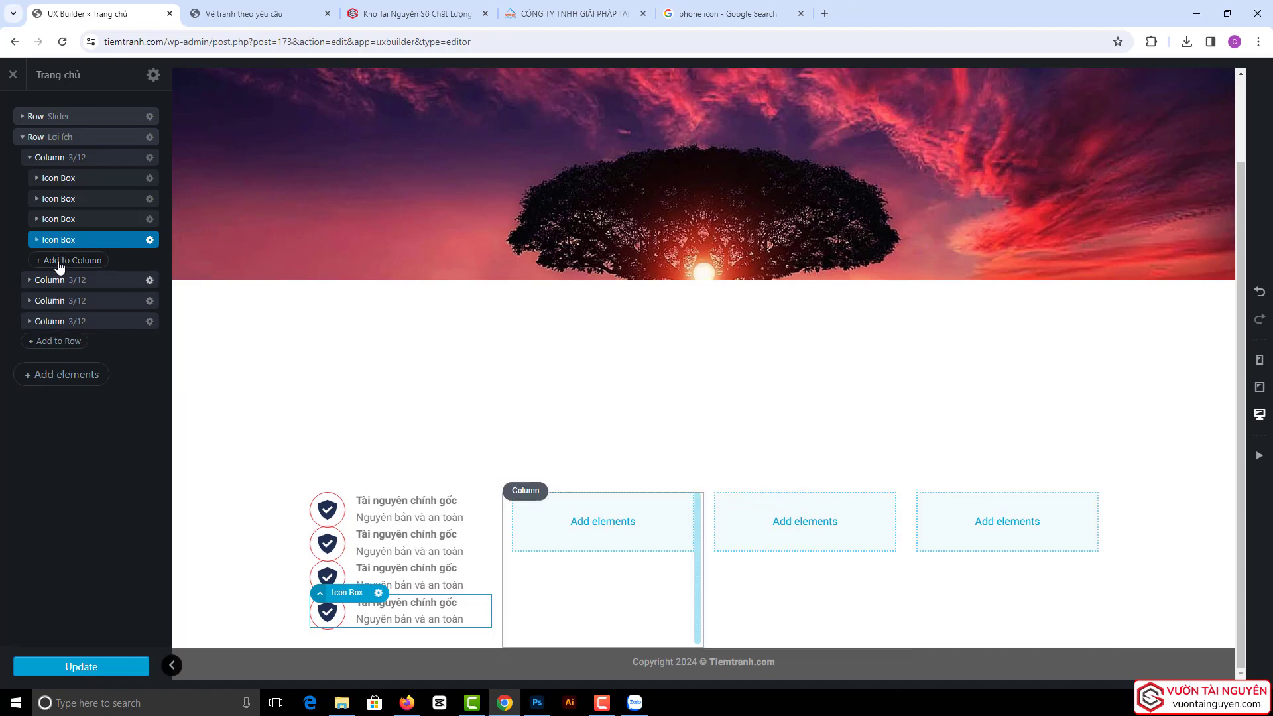
pyautogui.moveTo(54, 241)
pyautogui.mouseDown()
pyautogui.moveTo(57, 321)
pyautogui.moveTo(63, 207)
pyautogui.moveTo(60, 242)
pyautogui.mouseUp()
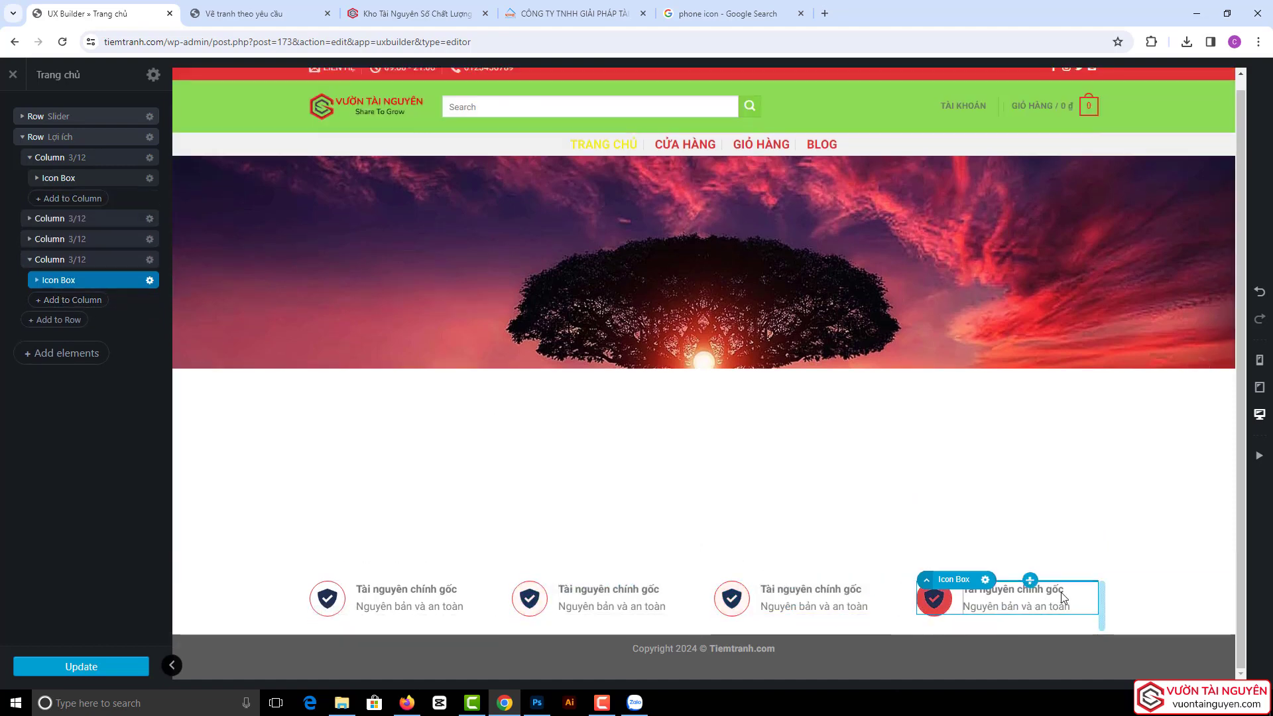
# - Update the homepage and compare its feature box row on the live site with the one on vuontainguyen.com
pyautogui.click(534, 604)
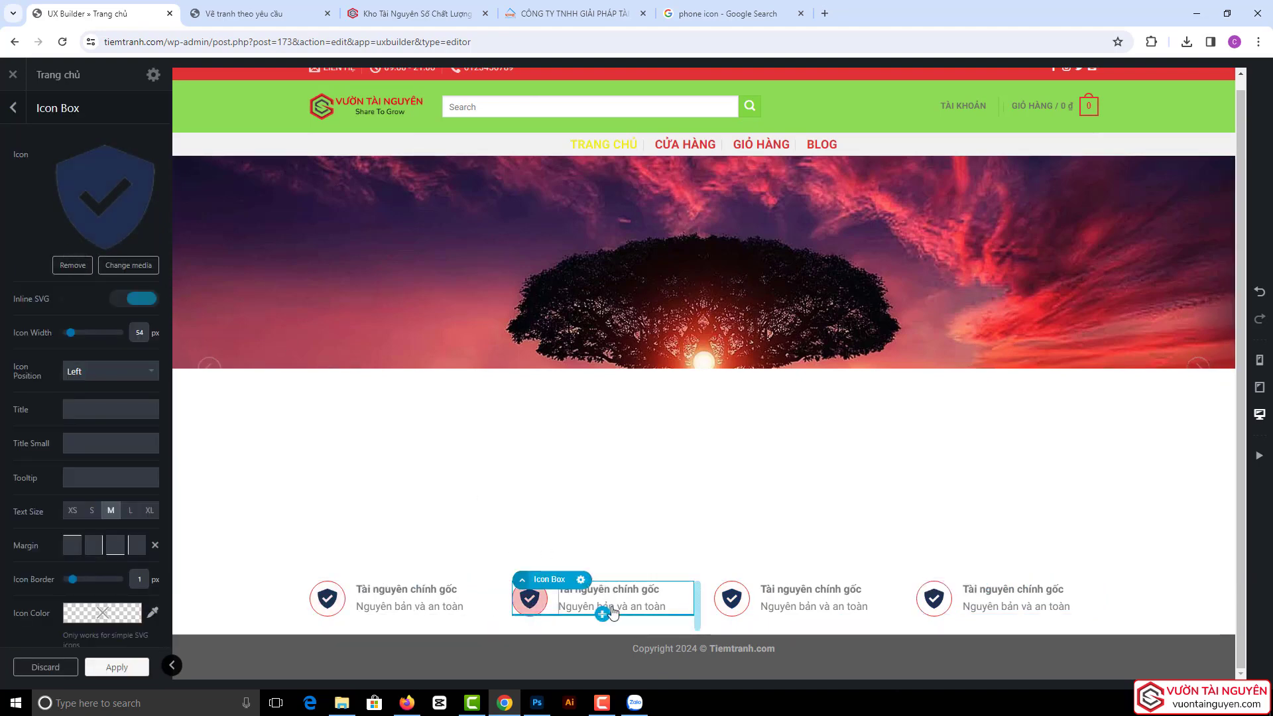
pyautogui.click(114, 666)
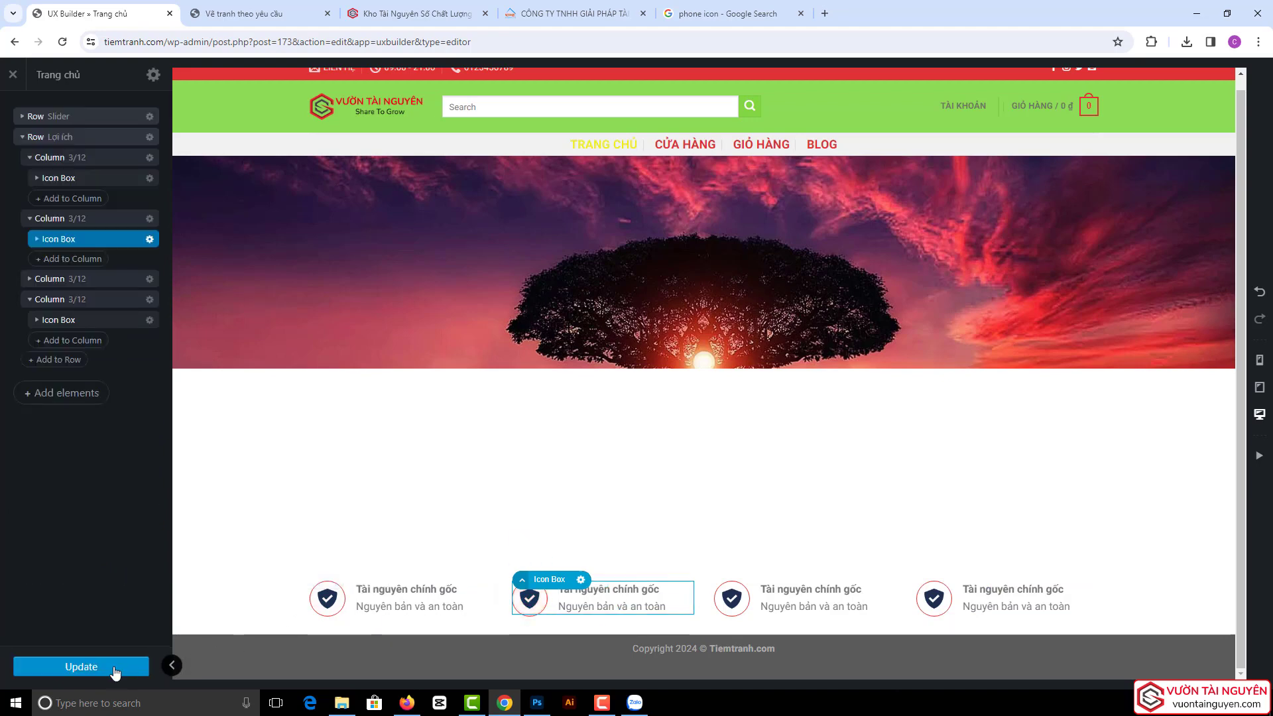
pyautogui.click(82, 672)
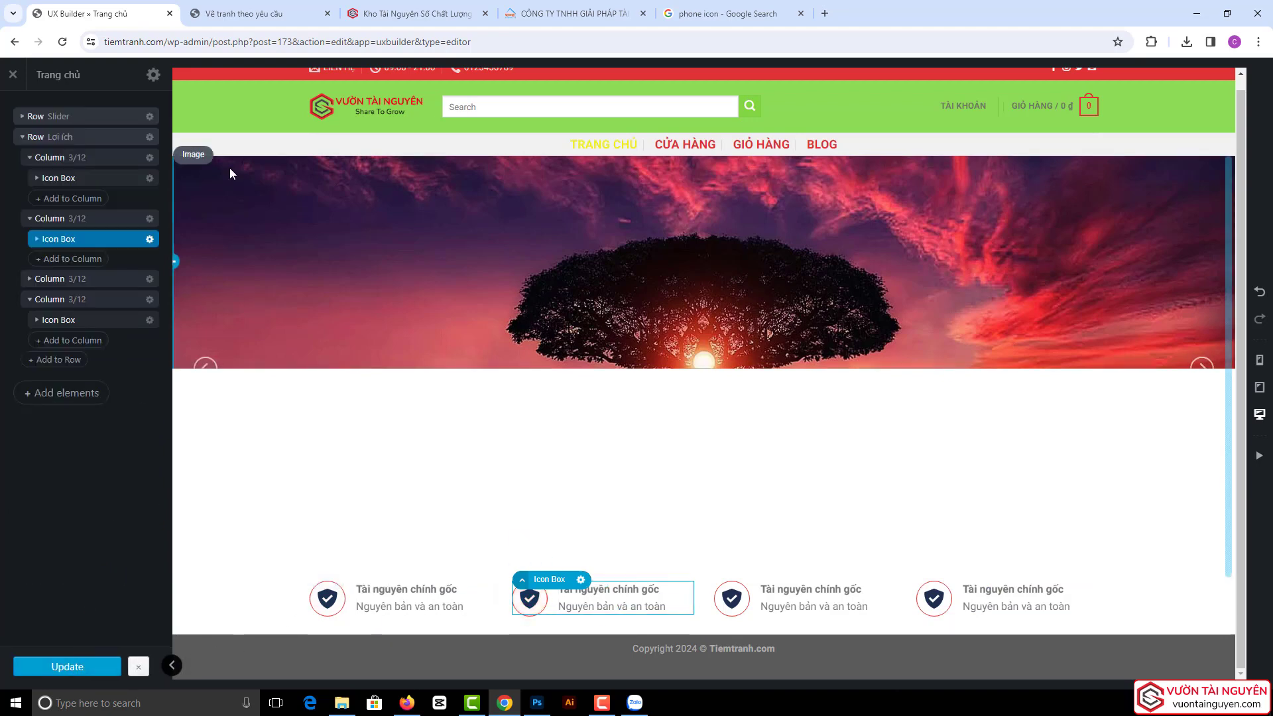
pyautogui.click(243, 16)
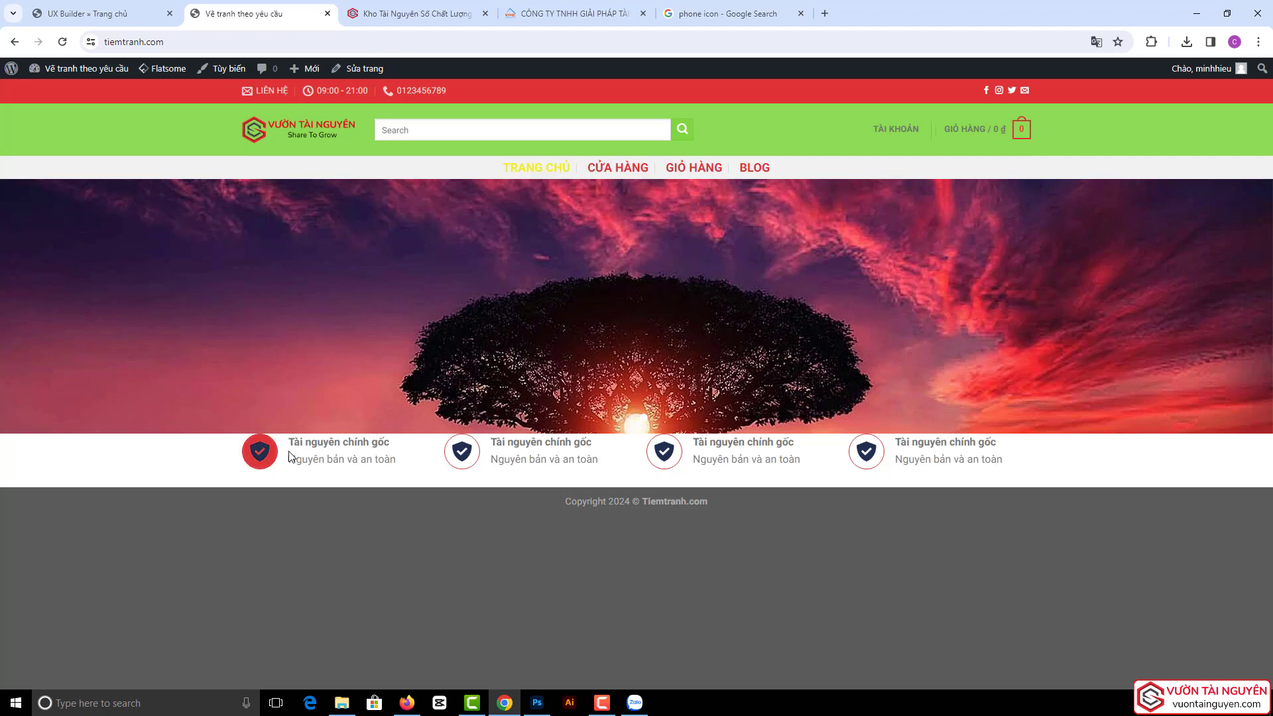
pyautogui.click(417, 13)
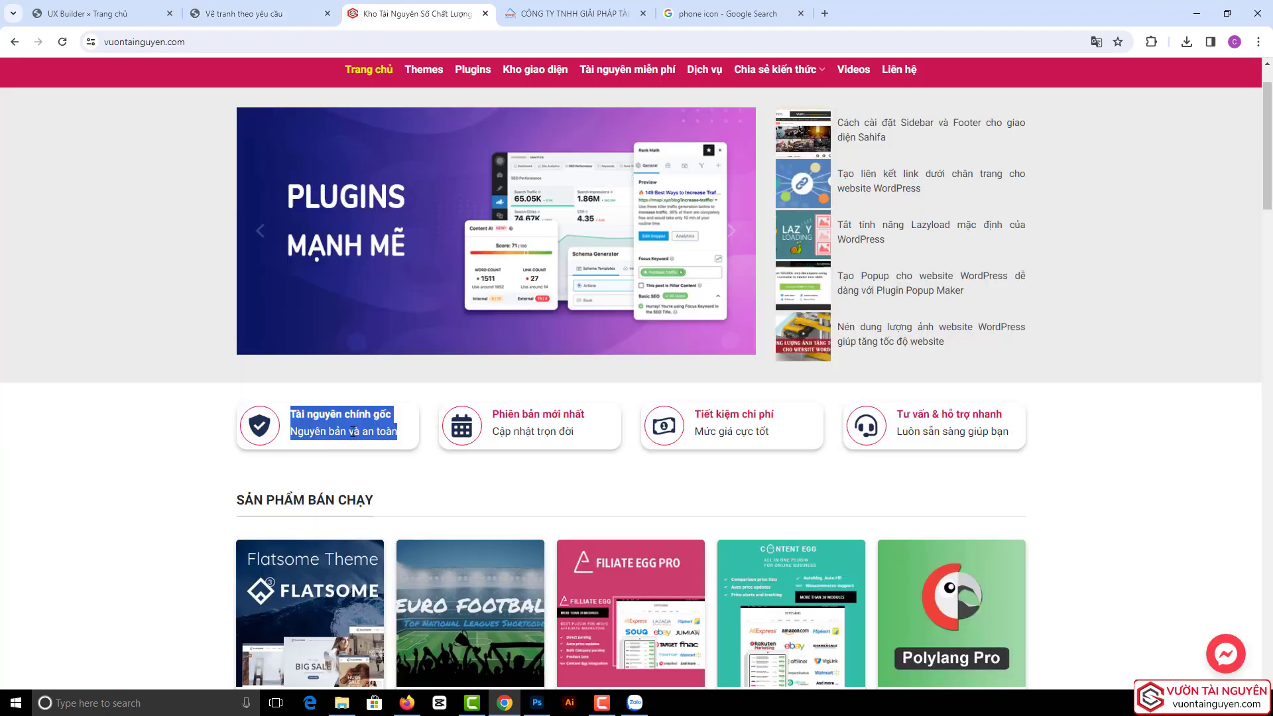
pyautogui.click(258, 14)
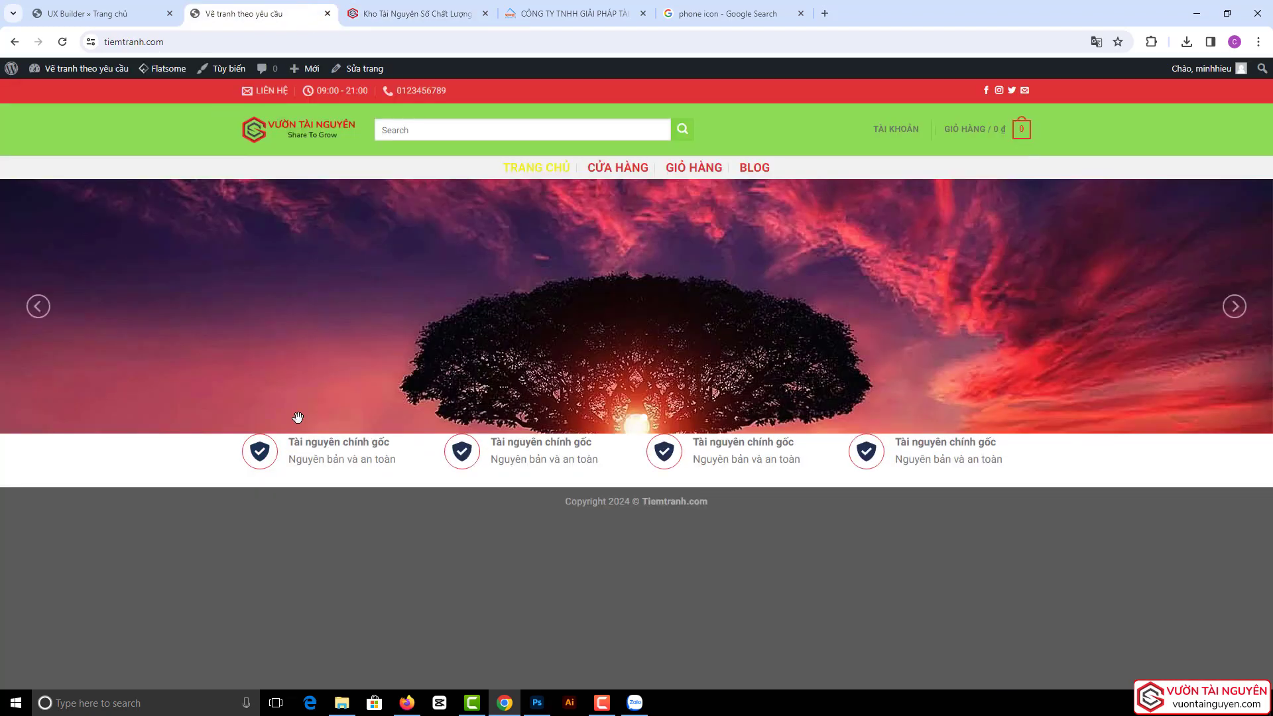
pyautogui.click(102, 18)
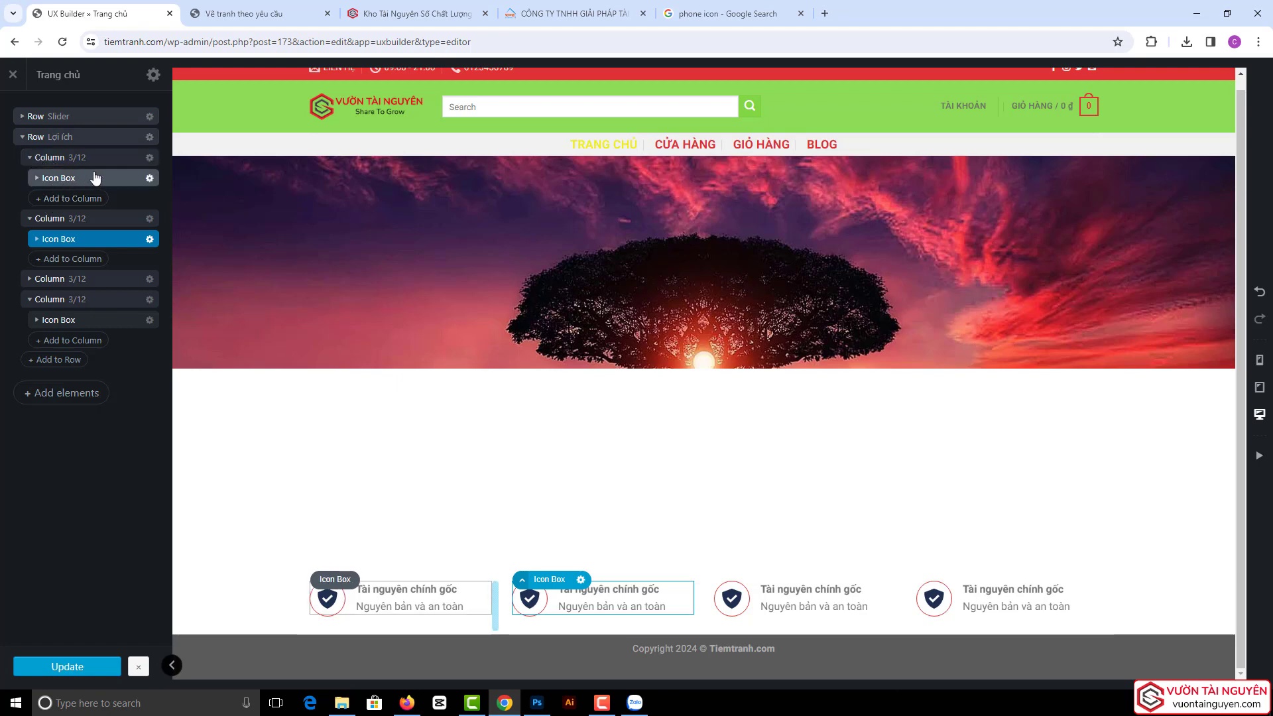
# - Set the Lợi ích row's top column padding to 30 px and apply it, checking the live homepage's spacing for reference
pyautogui.click(150, 138)
pyautogui.click(132, 174)
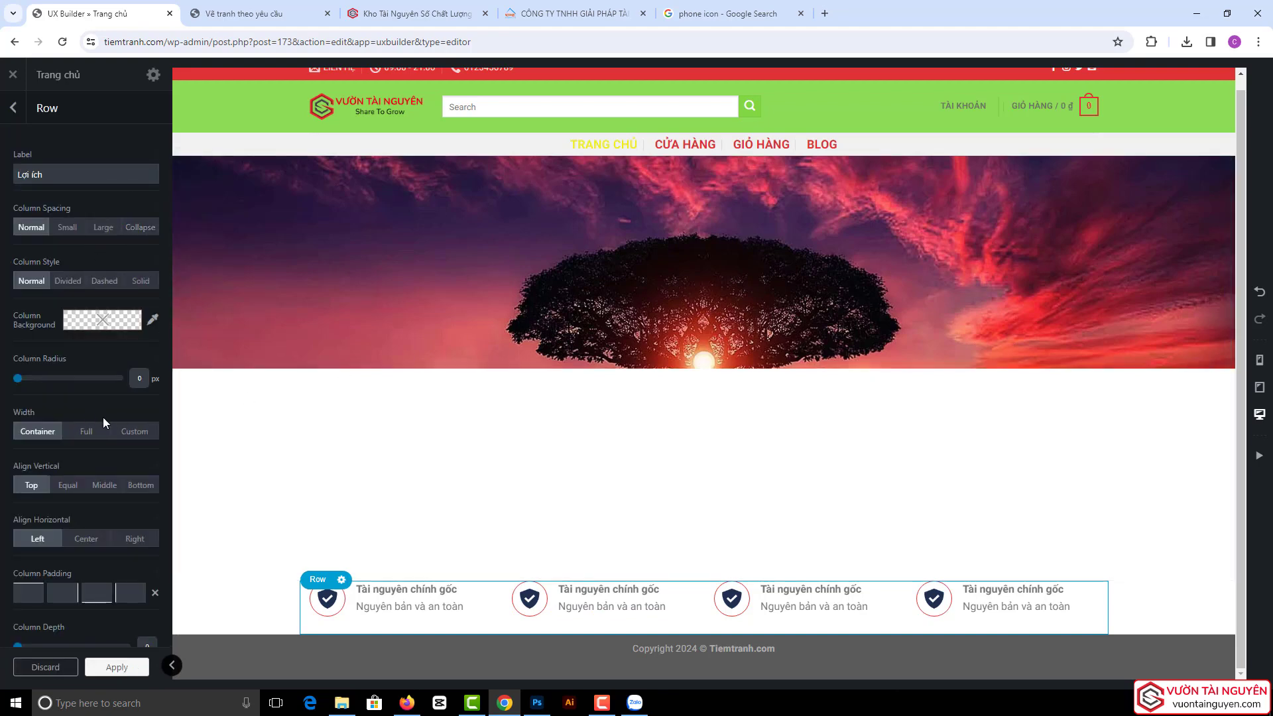
pyautogui.scroll(-3, 76, 458)
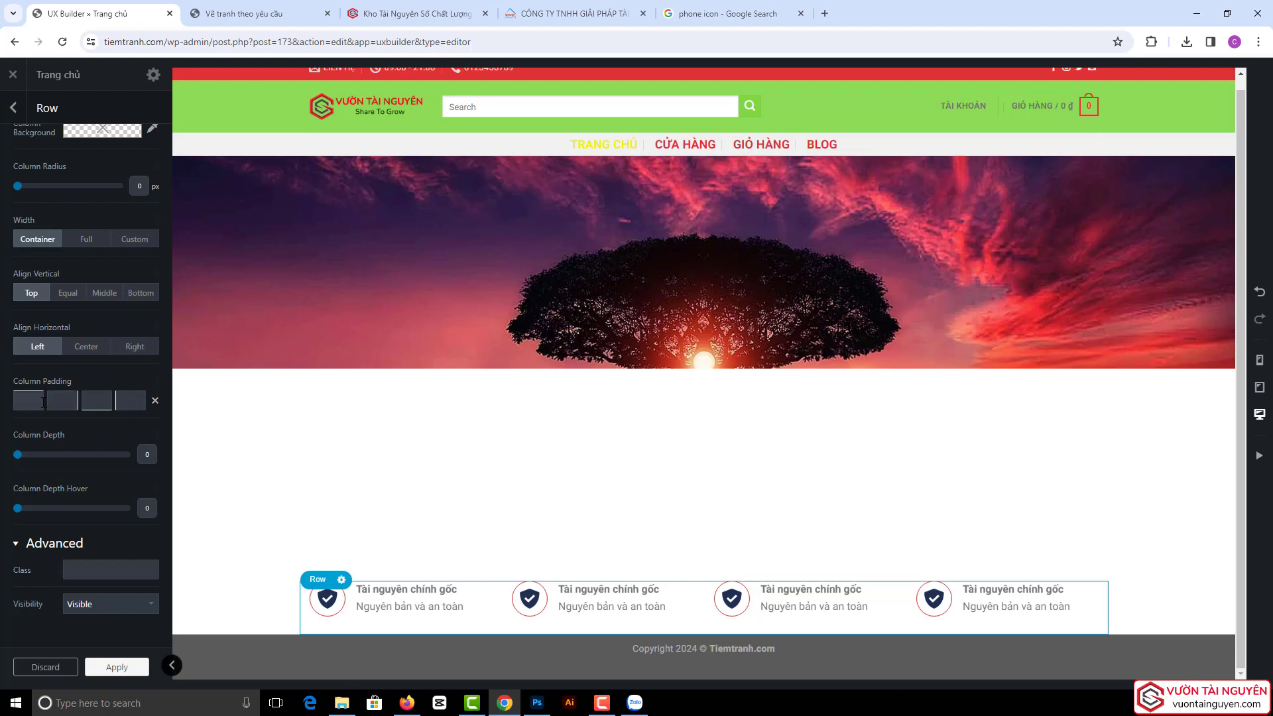
pyautogui.click(239, 12)
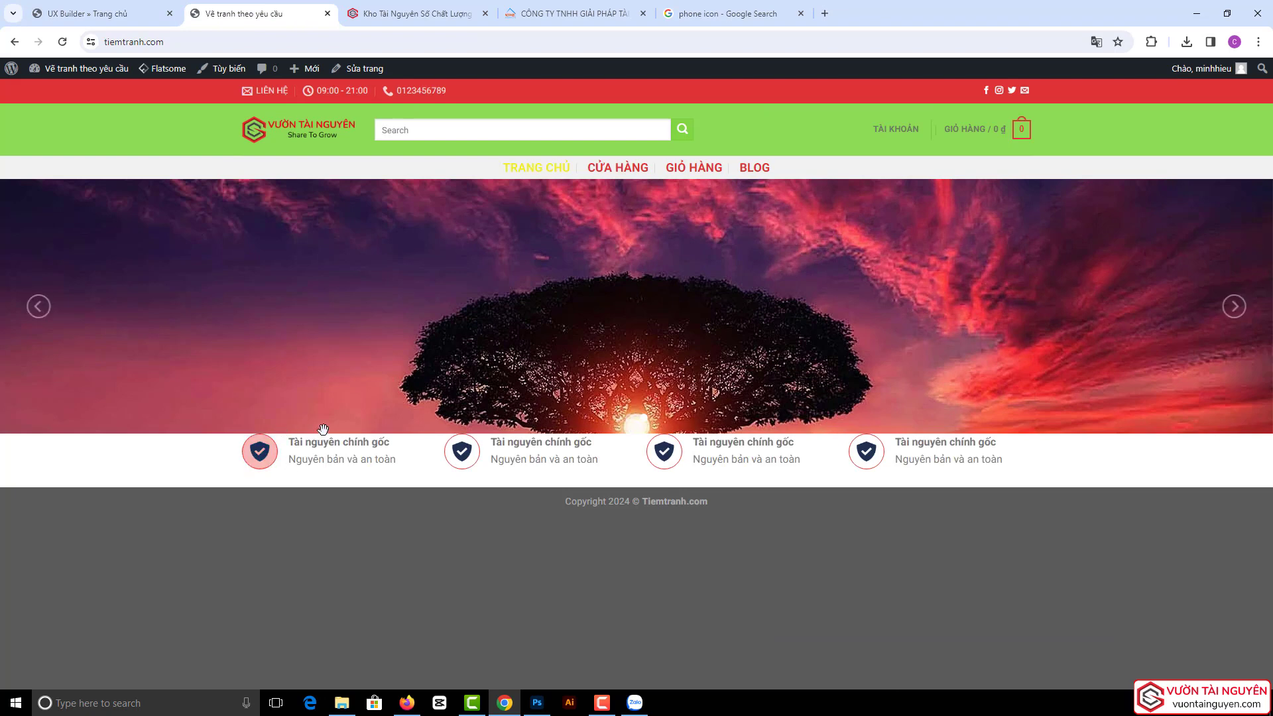
pyautogui.click(124, 9)
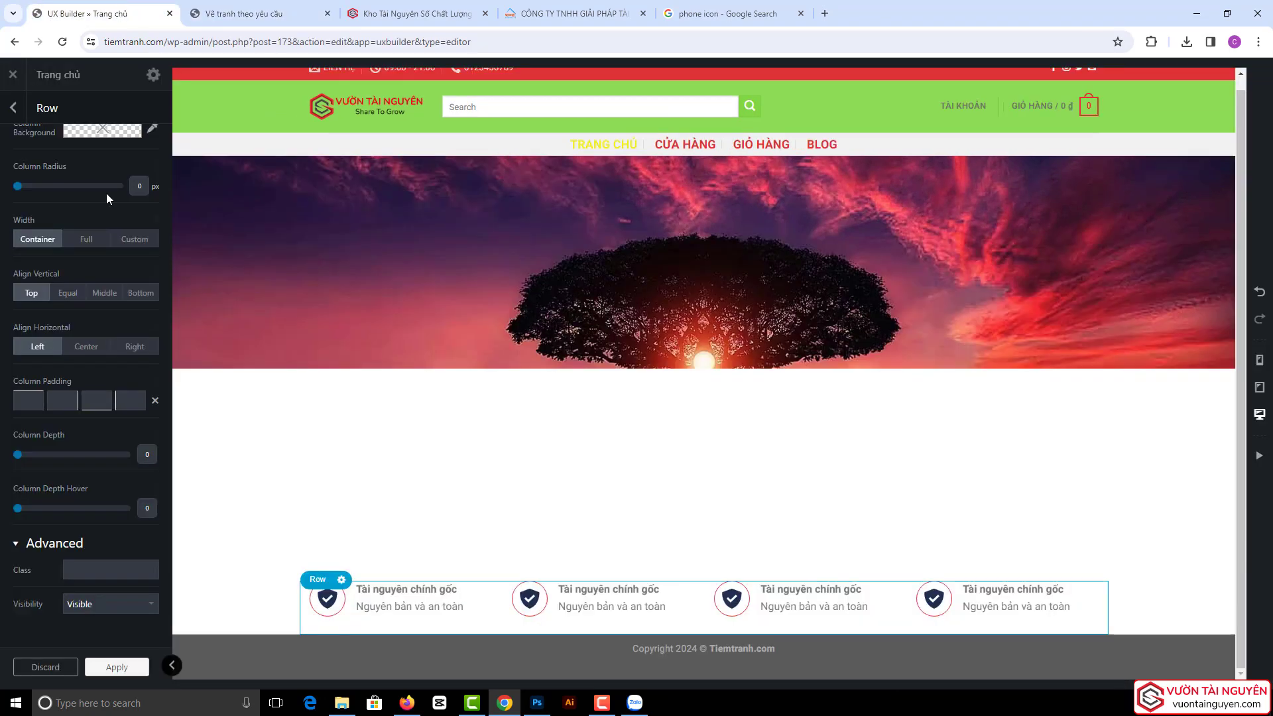
pyautogui.click(22, 399)
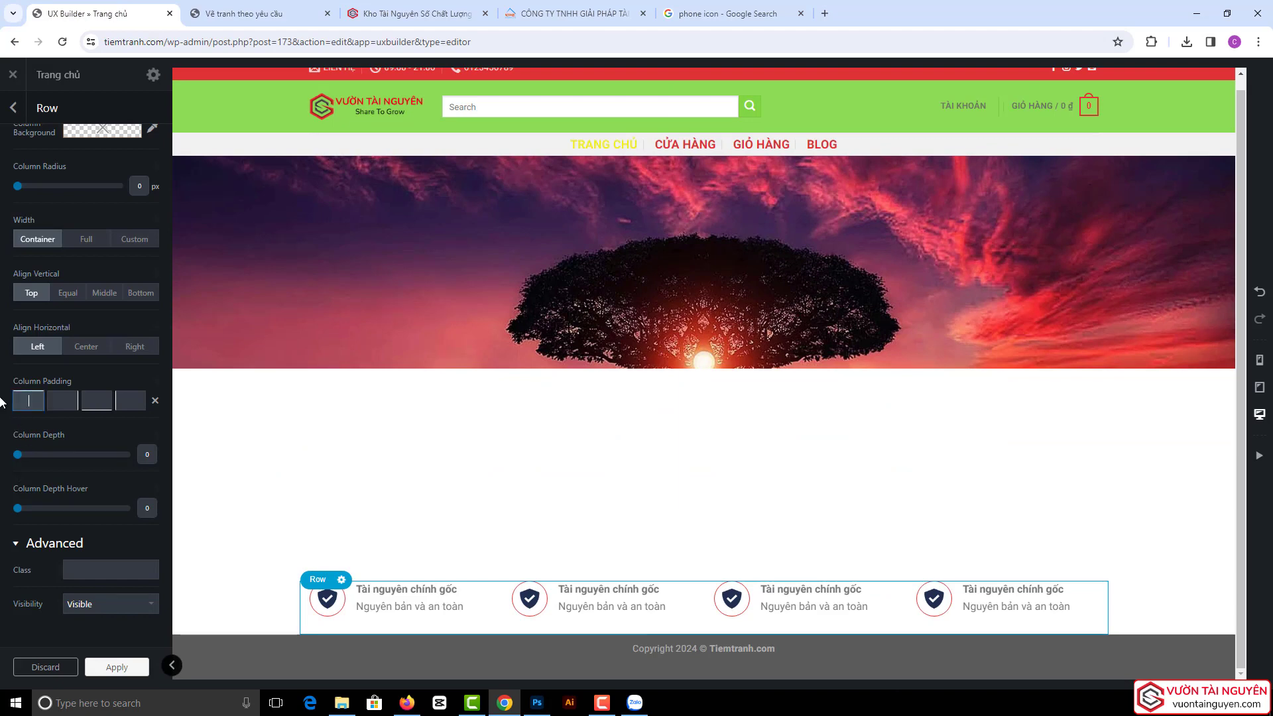
pyautogui.write('30')
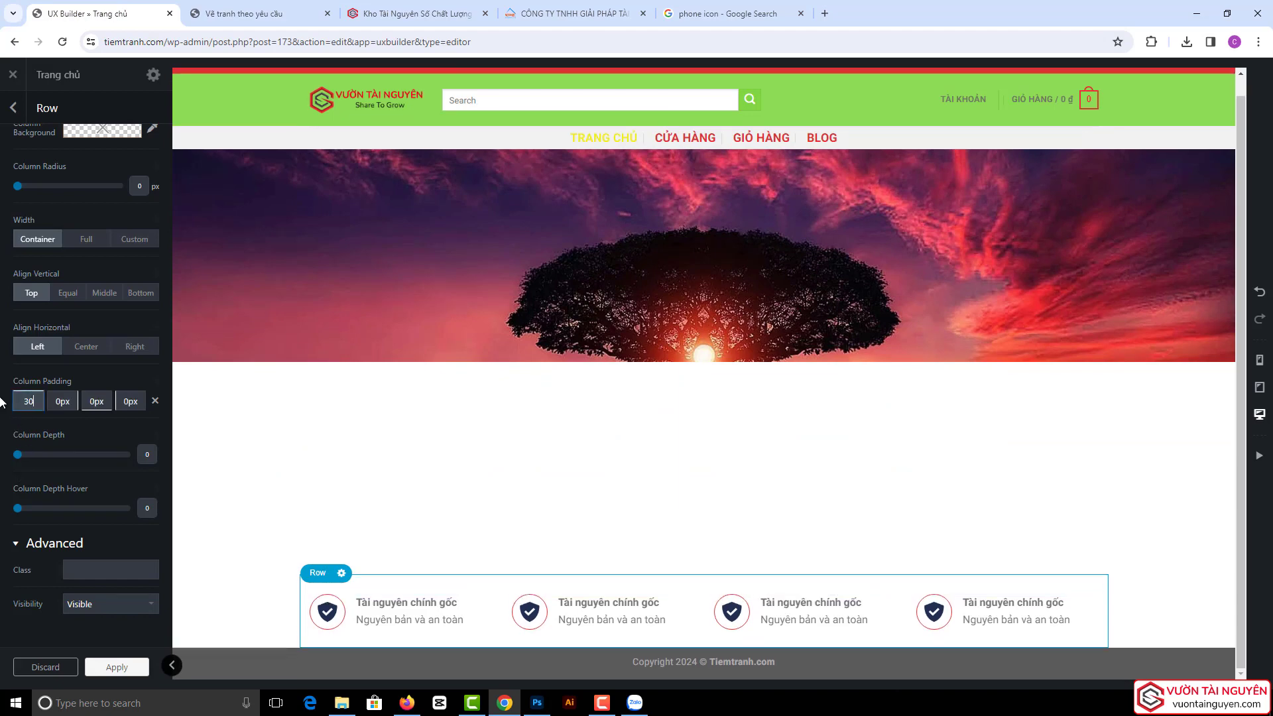
pyautogui.click(0, 401)
pyautogui.click(116, 667)
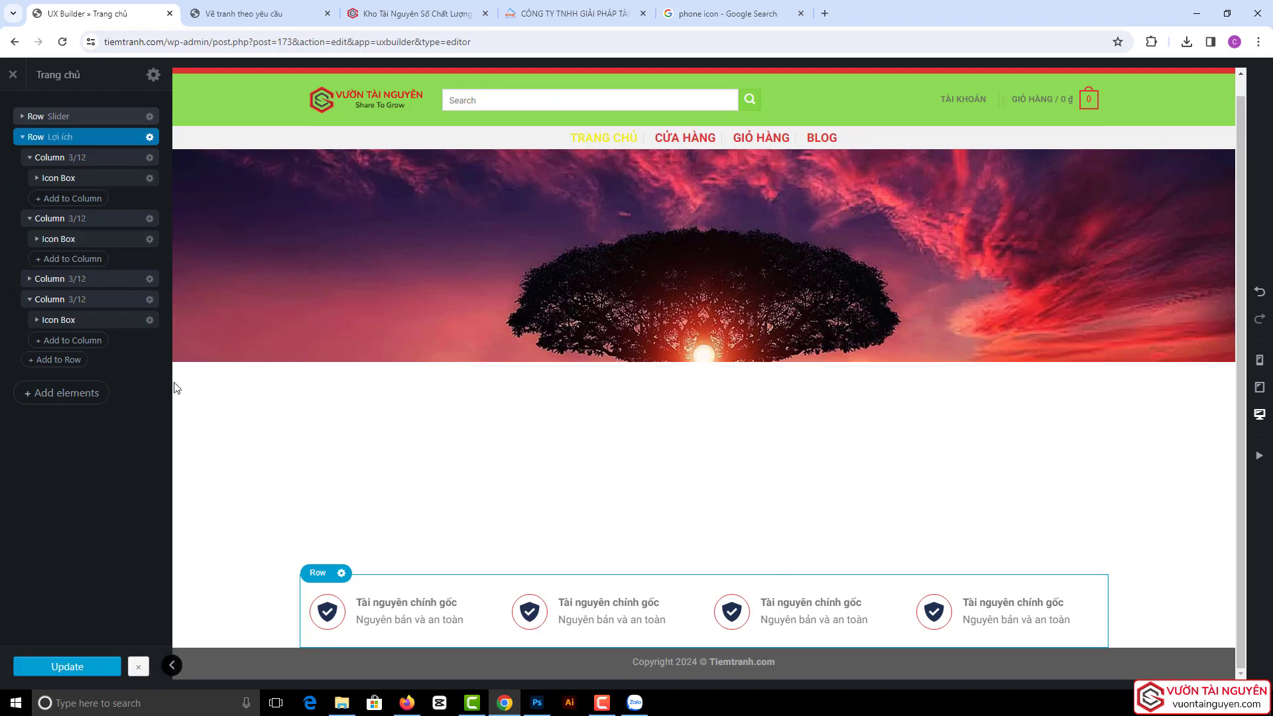
# - Reload the live homepage, check the spacing between the slider and the feature boxes, and return to the UX Builder
pyautogui.click(242, 13)
pyautogui.click(62, 42)
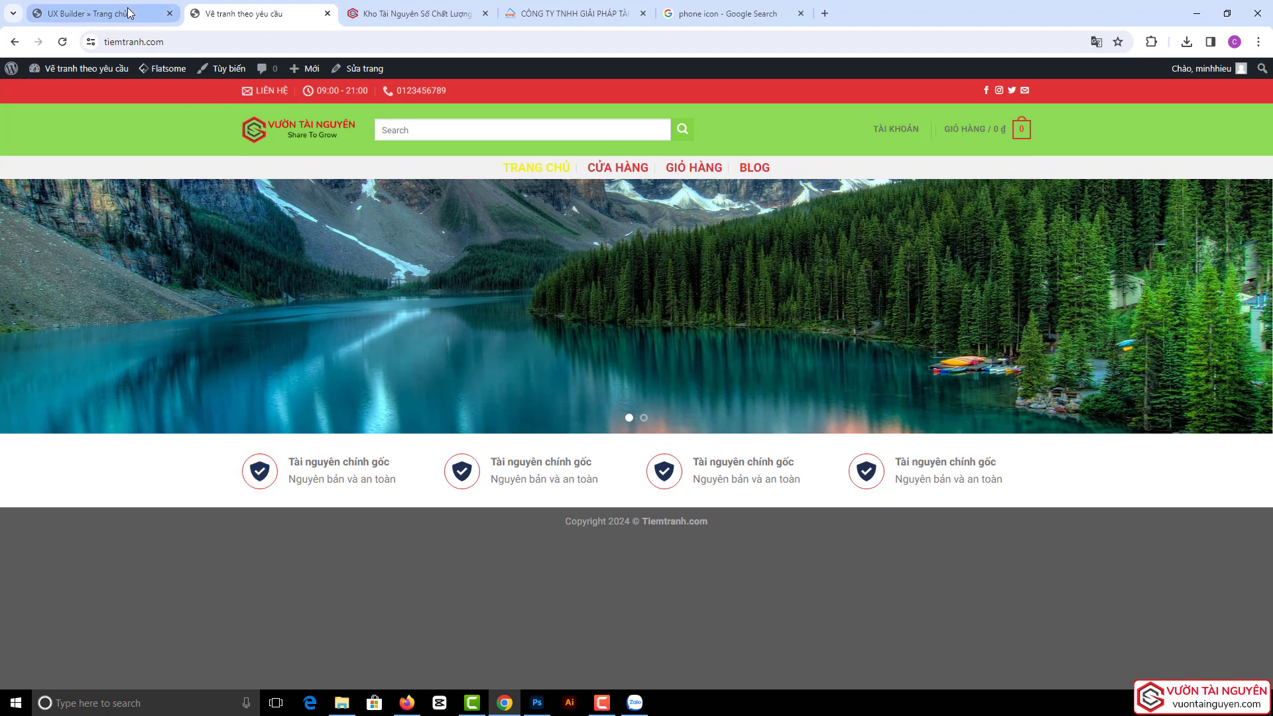
pyautogui.click(93, 14)
pyautogui.click(252, 13)
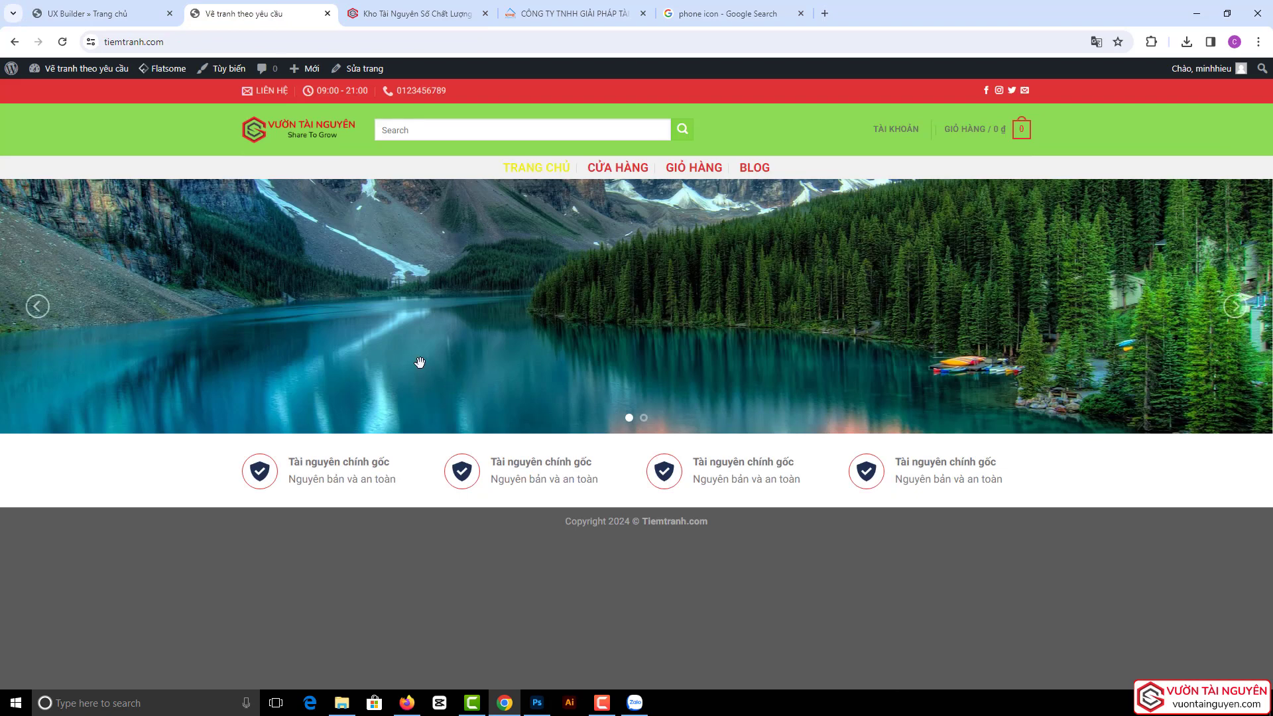
pyautogui.click(100, 13)
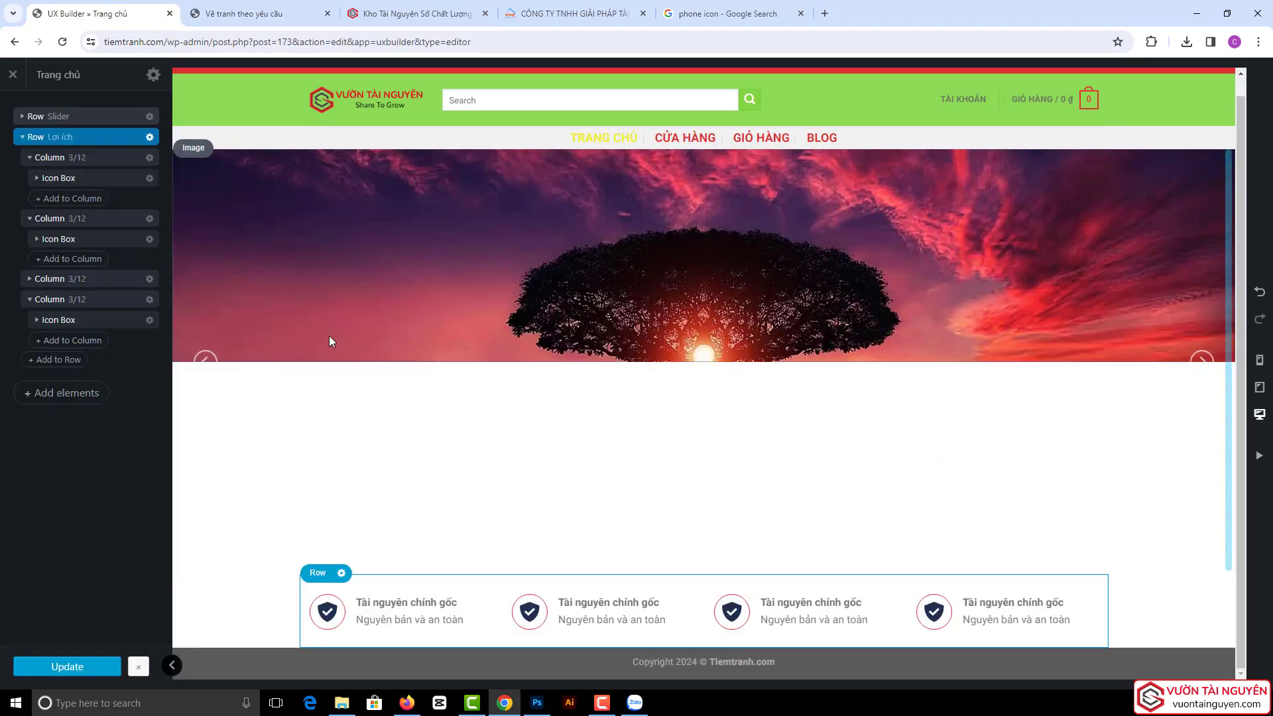
# - Check the feature box row on the live homepage, reload the UX Builder page and compare the two views
pyautogui.click(252, 13)
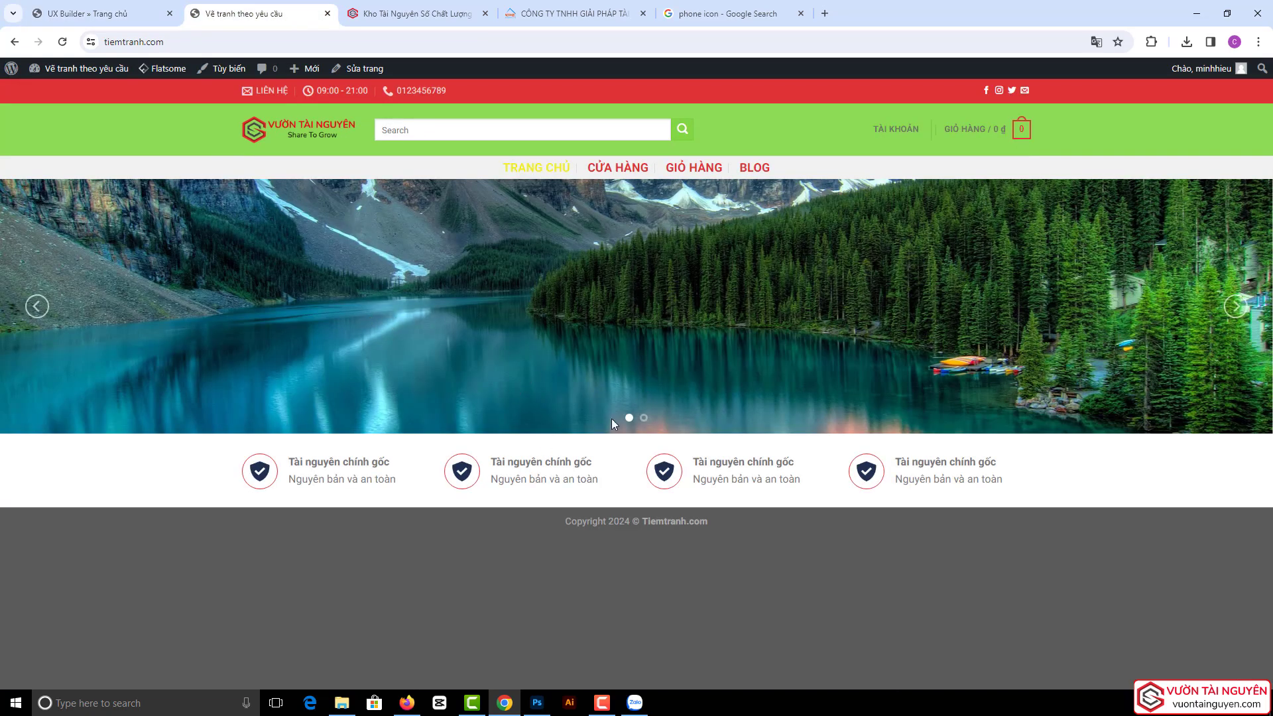
pyautogui.click(93, 13)
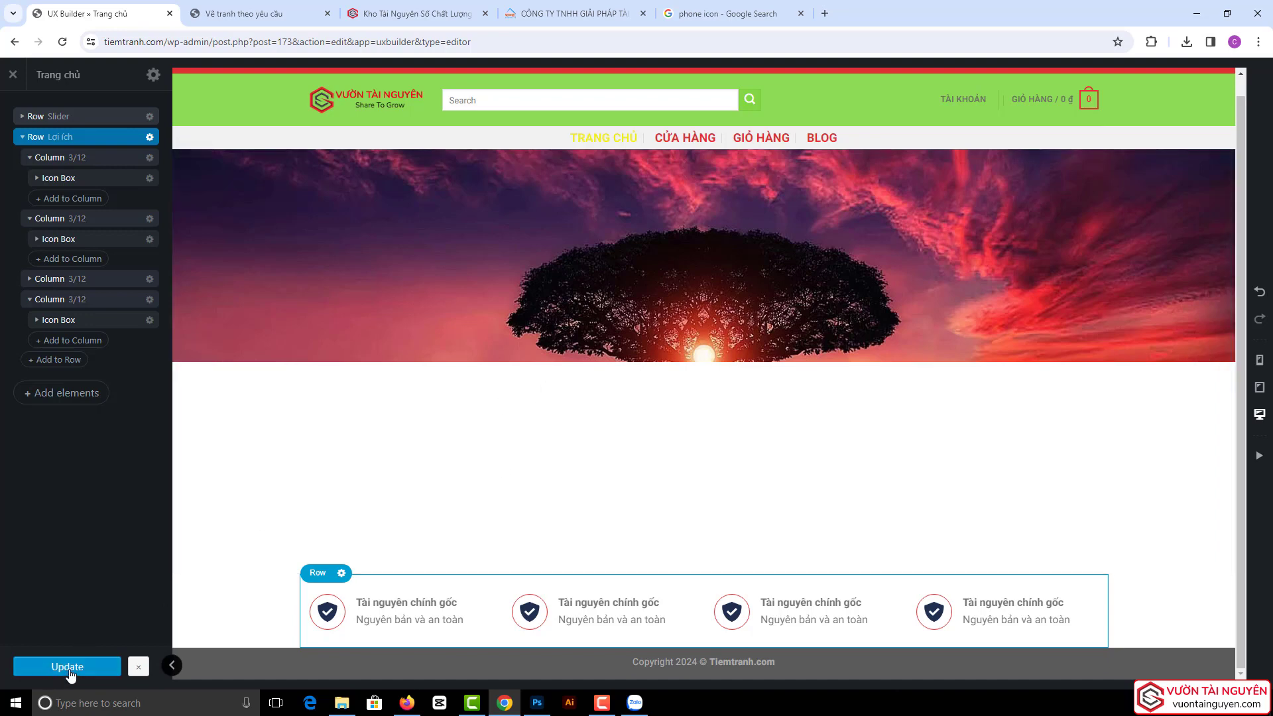
pyautogui.click(63, 44)
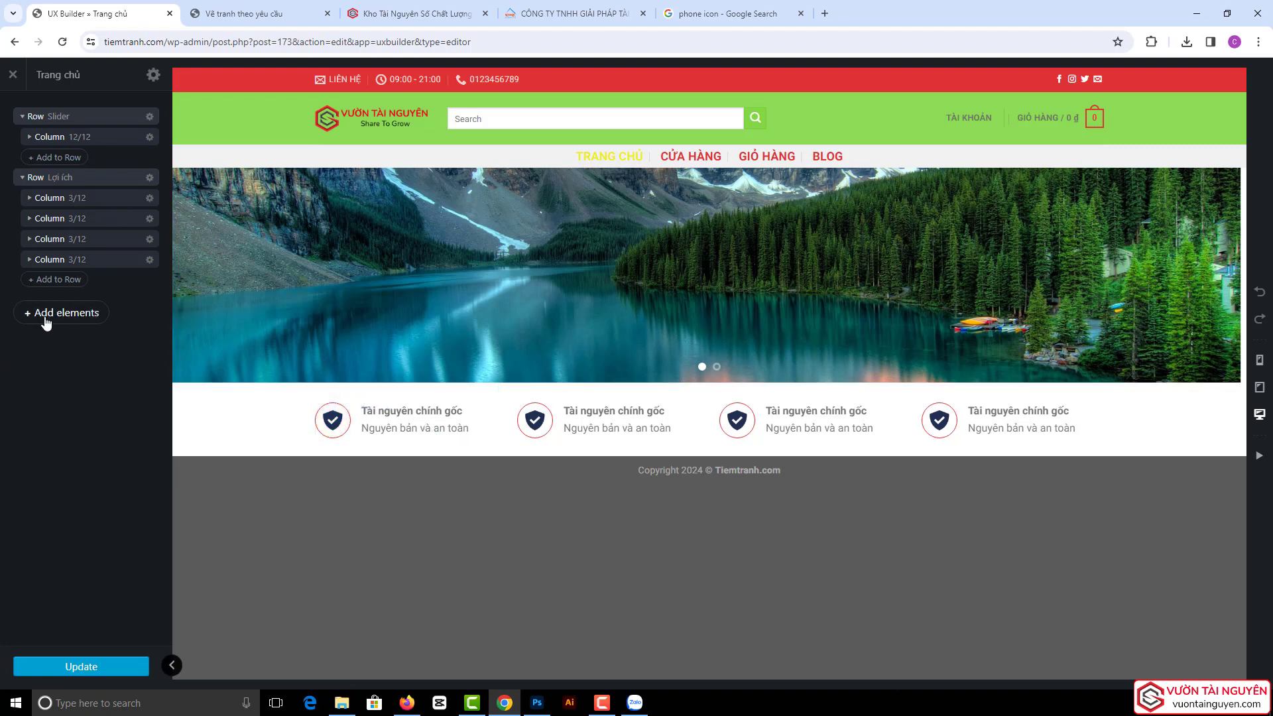
pyautogui.click(252, 13)
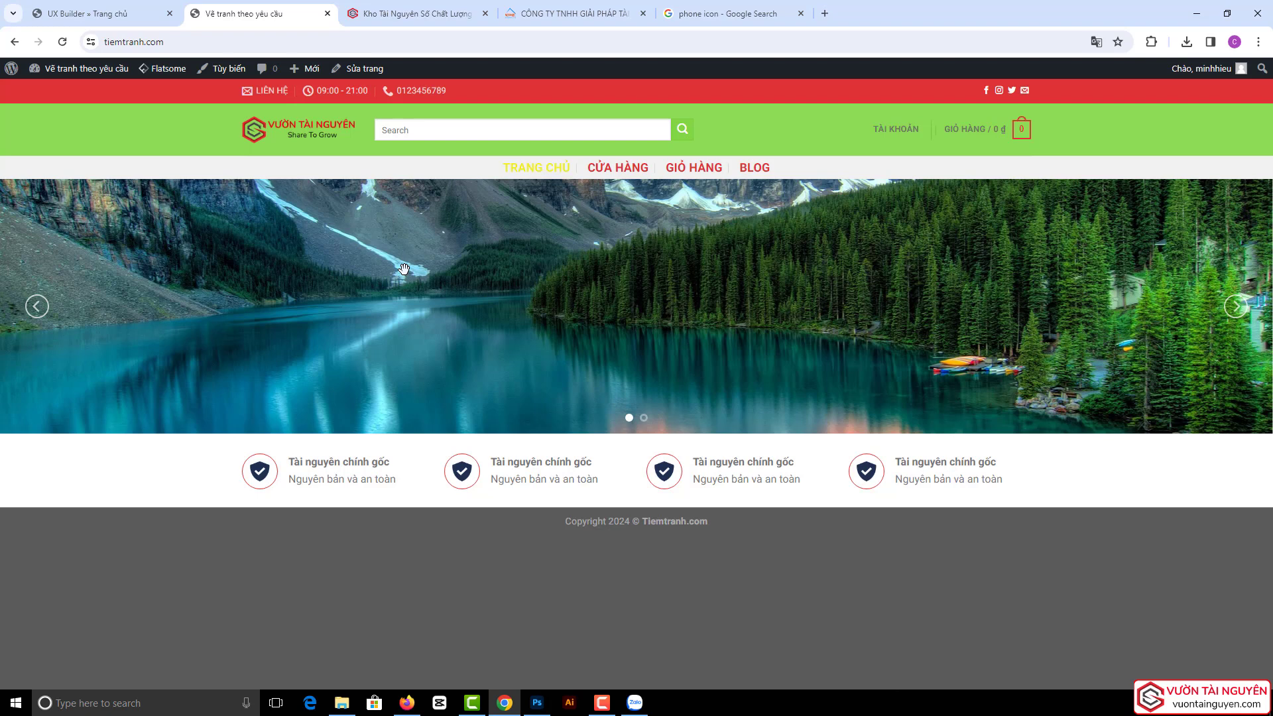
pyautogui.click(137, 14)
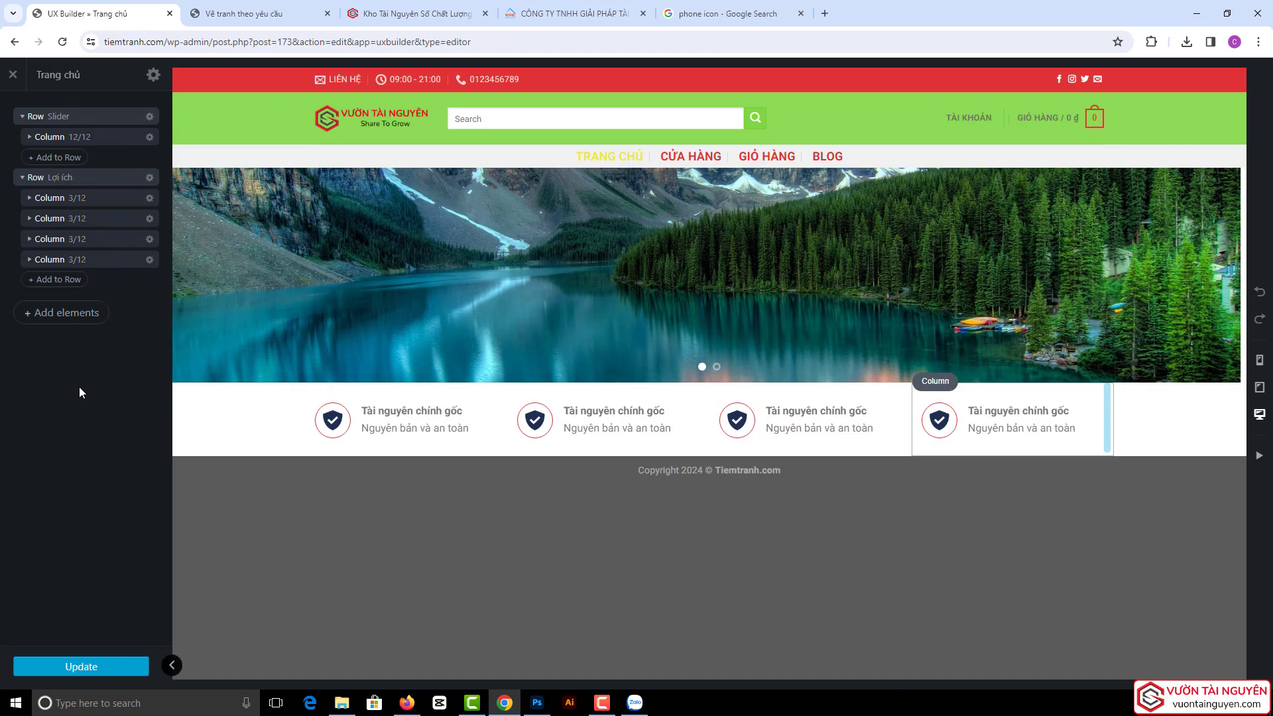
# - Examine the Sản phẩm bán chạy heading and product grid on vuontainguyen.com, and return to the UX Builder
pyautogui.click(411, 13)
pyautogui.scroll(-4, 242, 294)
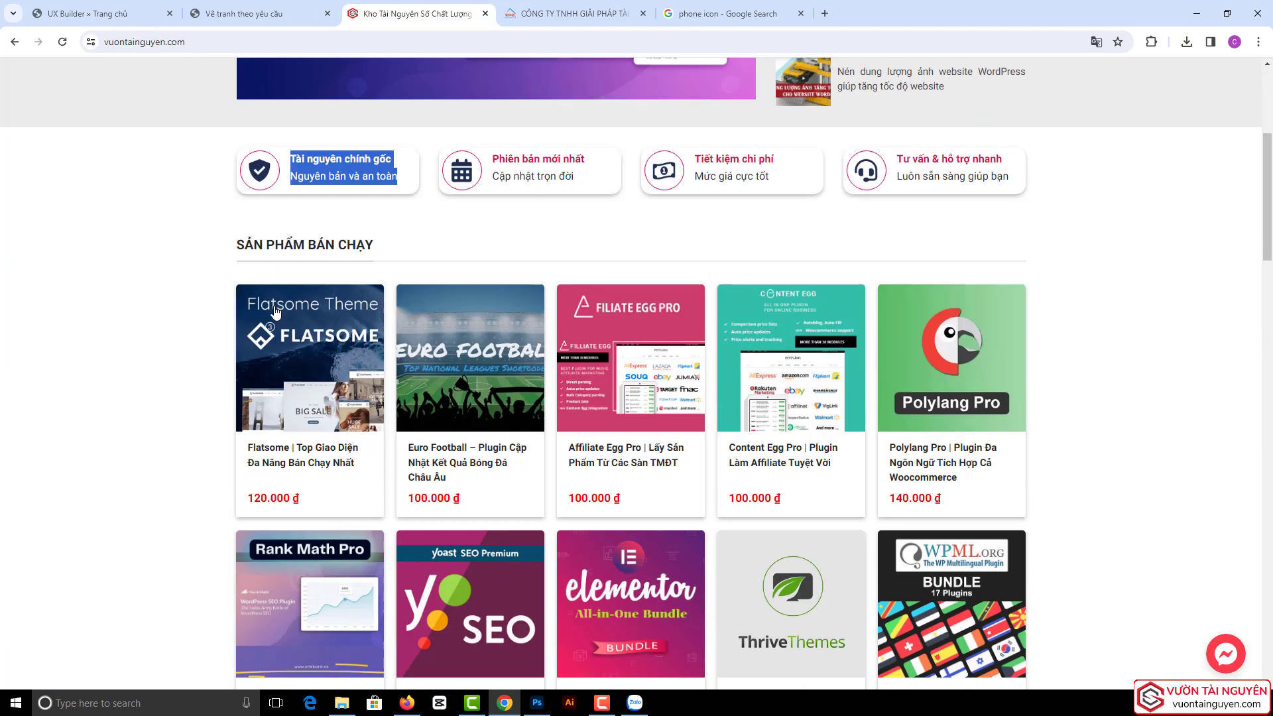
pyautogui.scroll(-3, 242, 294)
pyautogui.scroll(2, 259, 338)
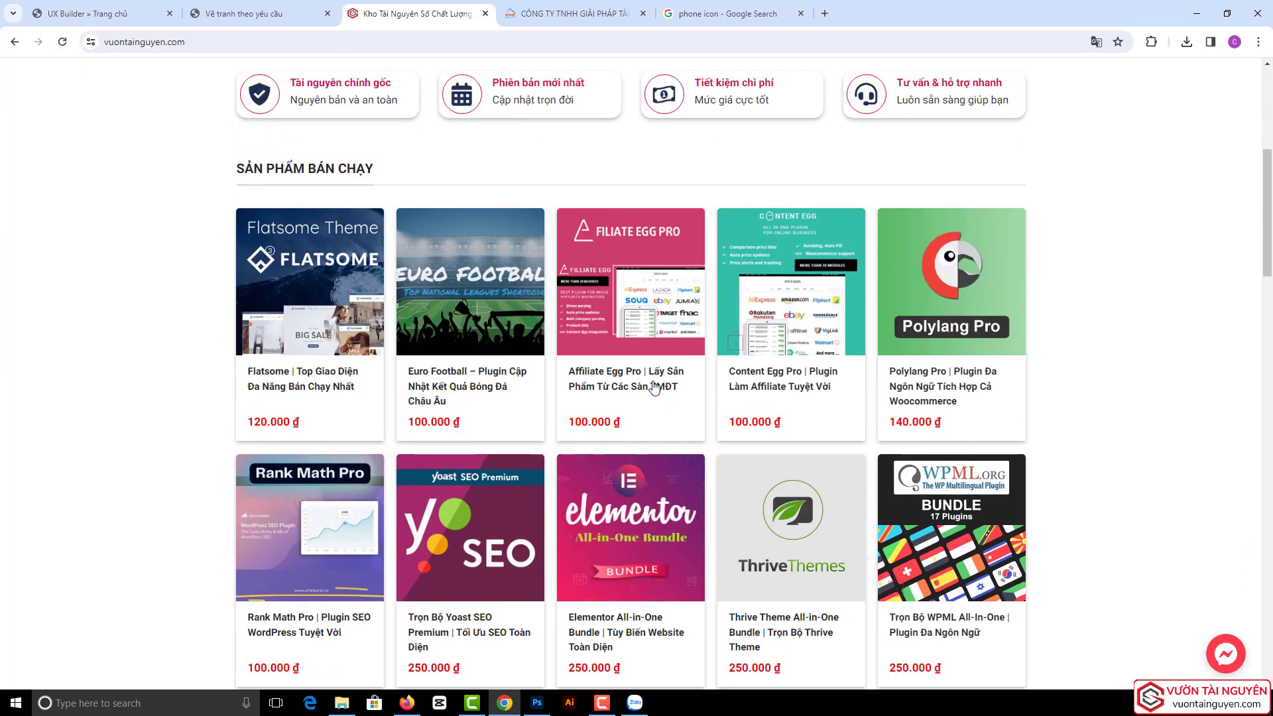
pyautogui.moveTo(225, 168); pyautogui.dragTo(446, 174)
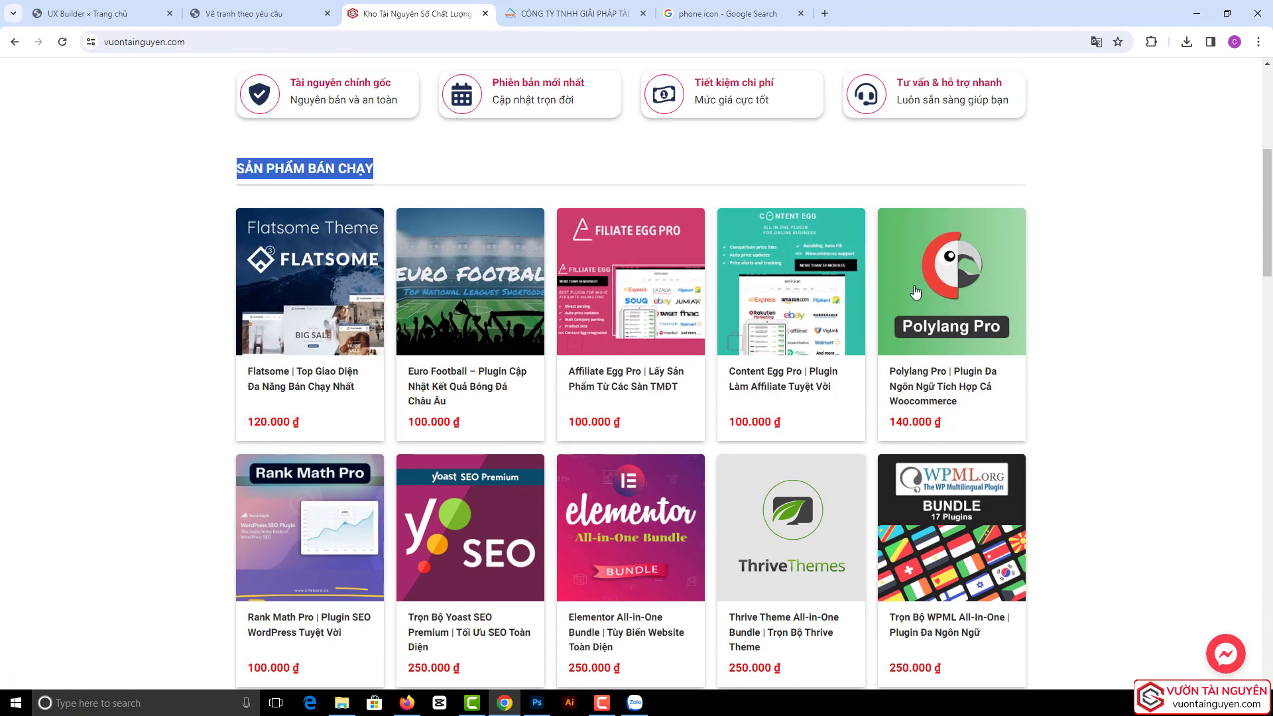
pyautogui.click(100, 13)
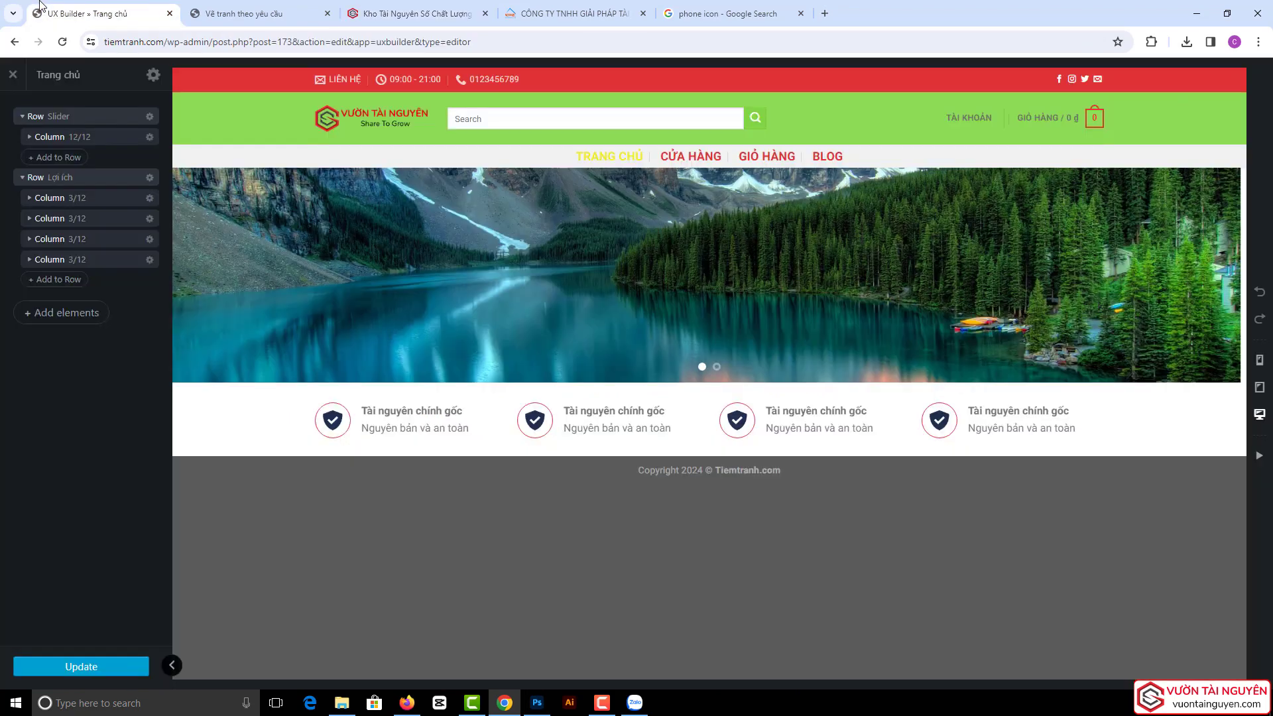
# - Add a one-column (Một cột) row below the Lợi ích row, label it Sản phẩm bán chạy and apply it
pyautogui.click(69, 313)
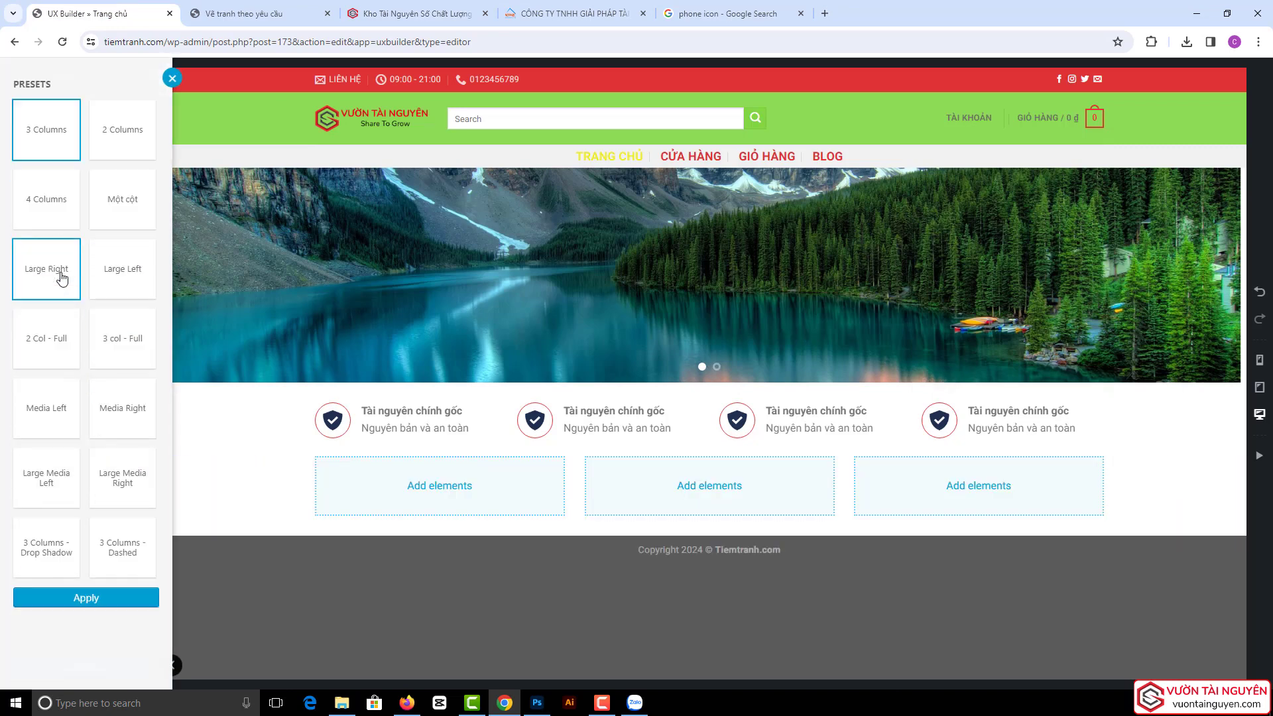
pyautogui.click(121, 206)
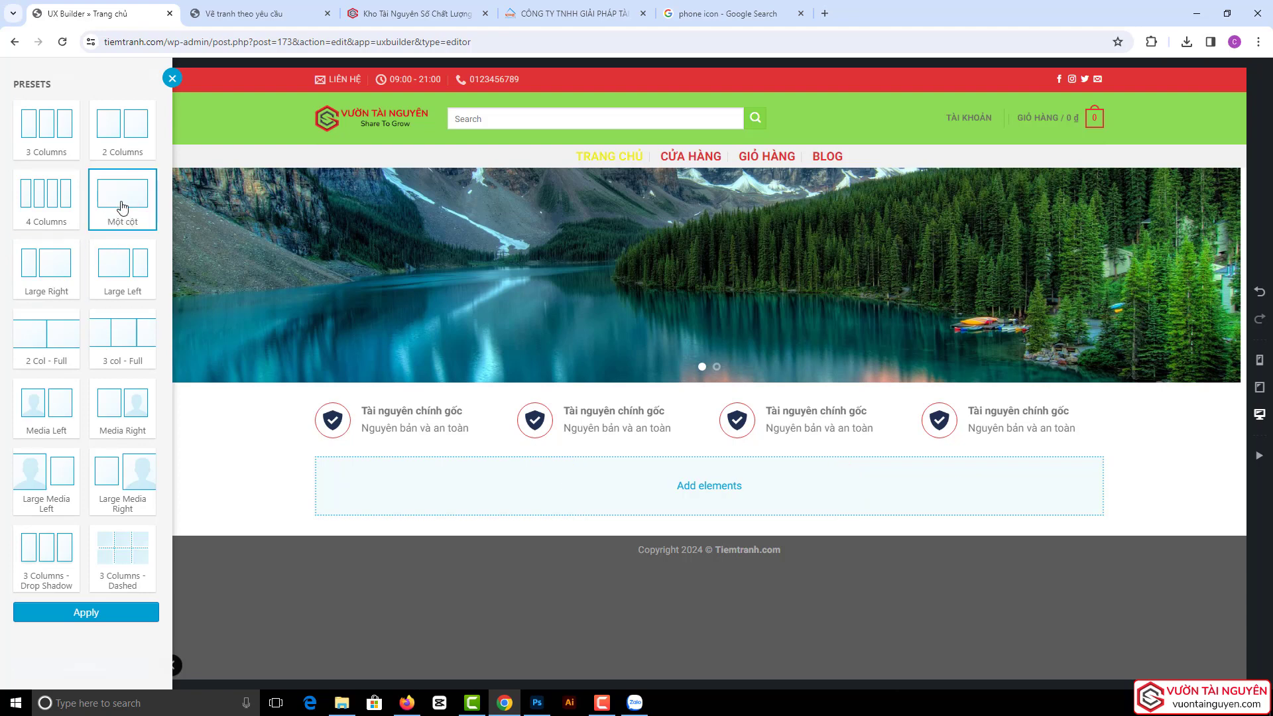
pyautogui.click(96, 611)
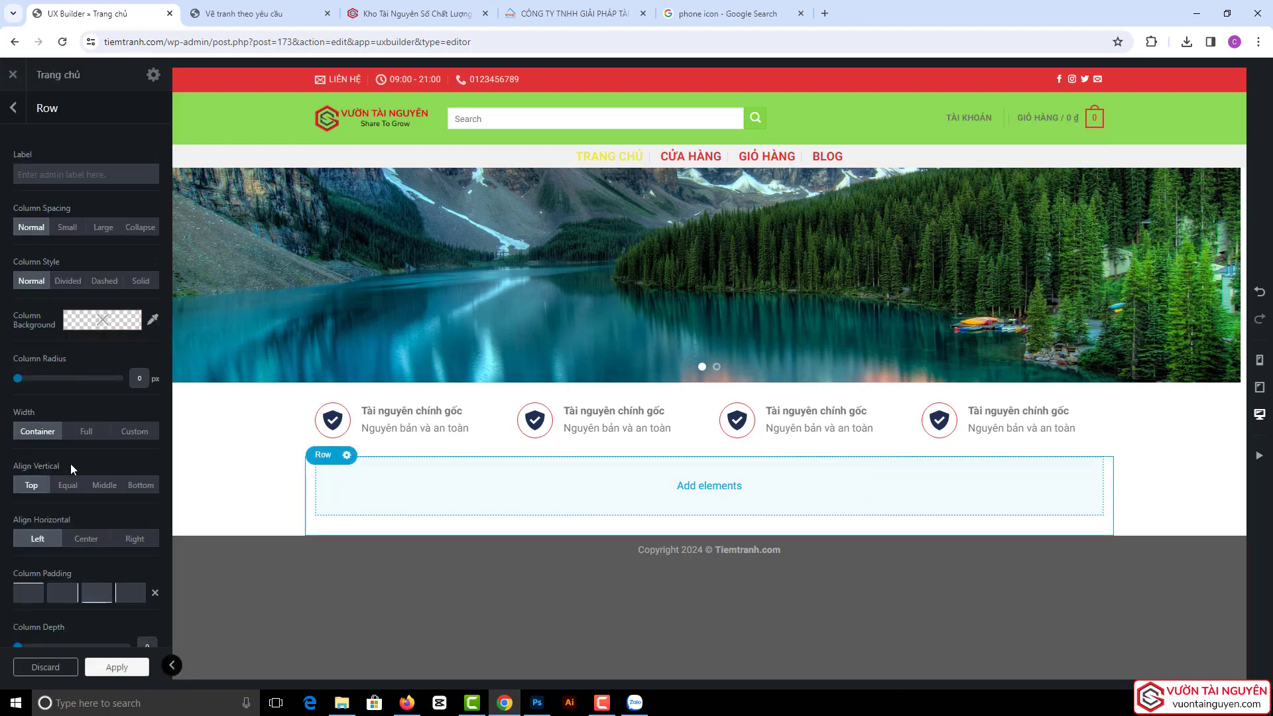
pyautogui.click(41, 174)
pyautogui.write('s')
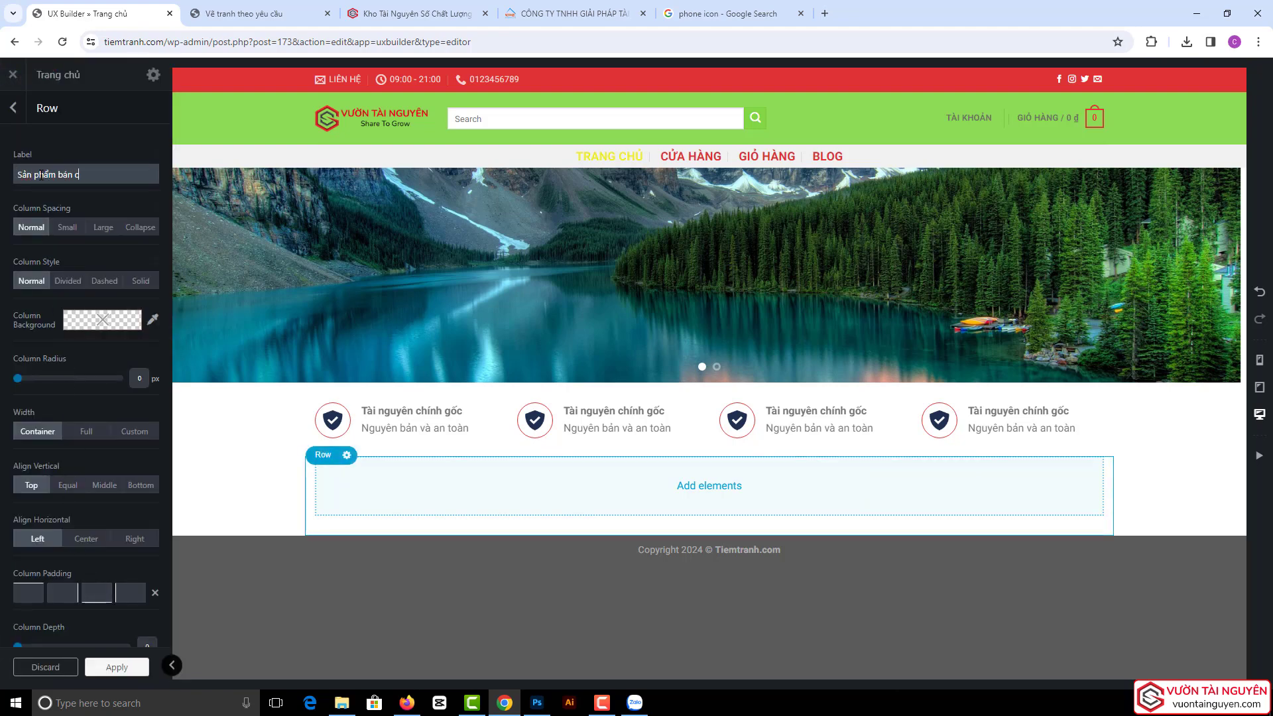
pyautogui.click(119, 667)
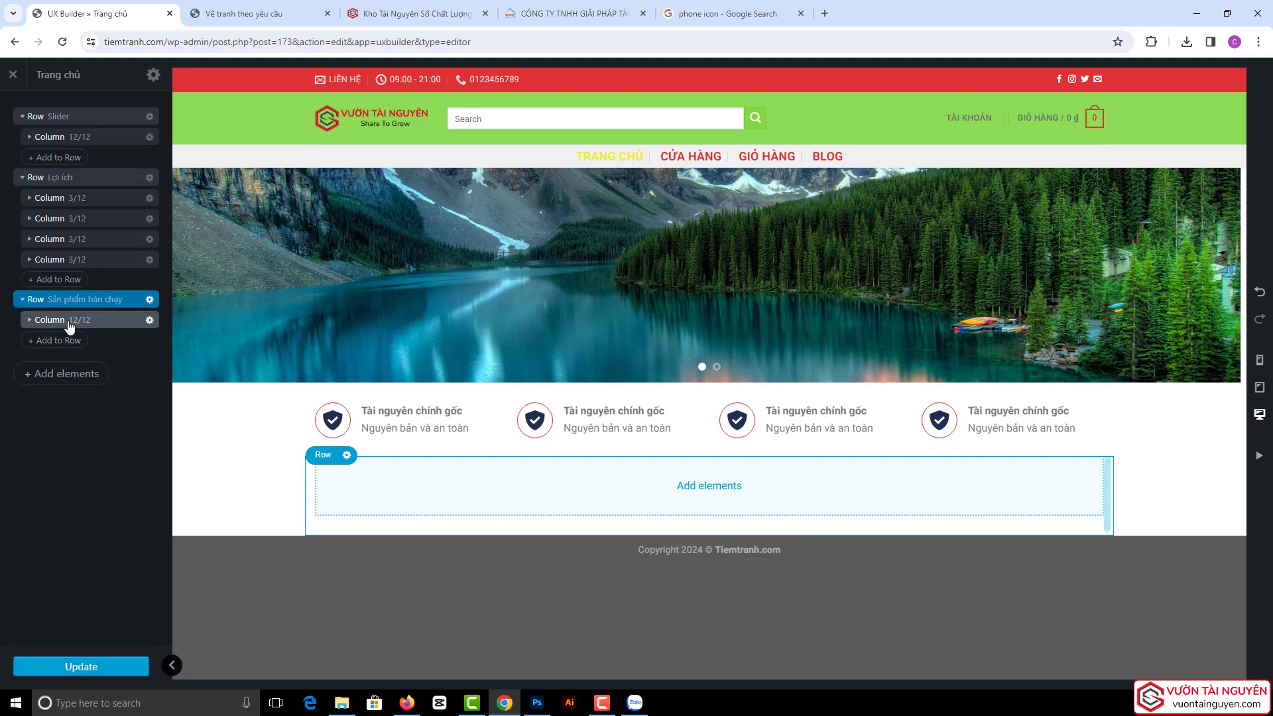
# - Add a Title element to the column of the Sản phẩm bán chạy row
pyautogui.click(29, 323)
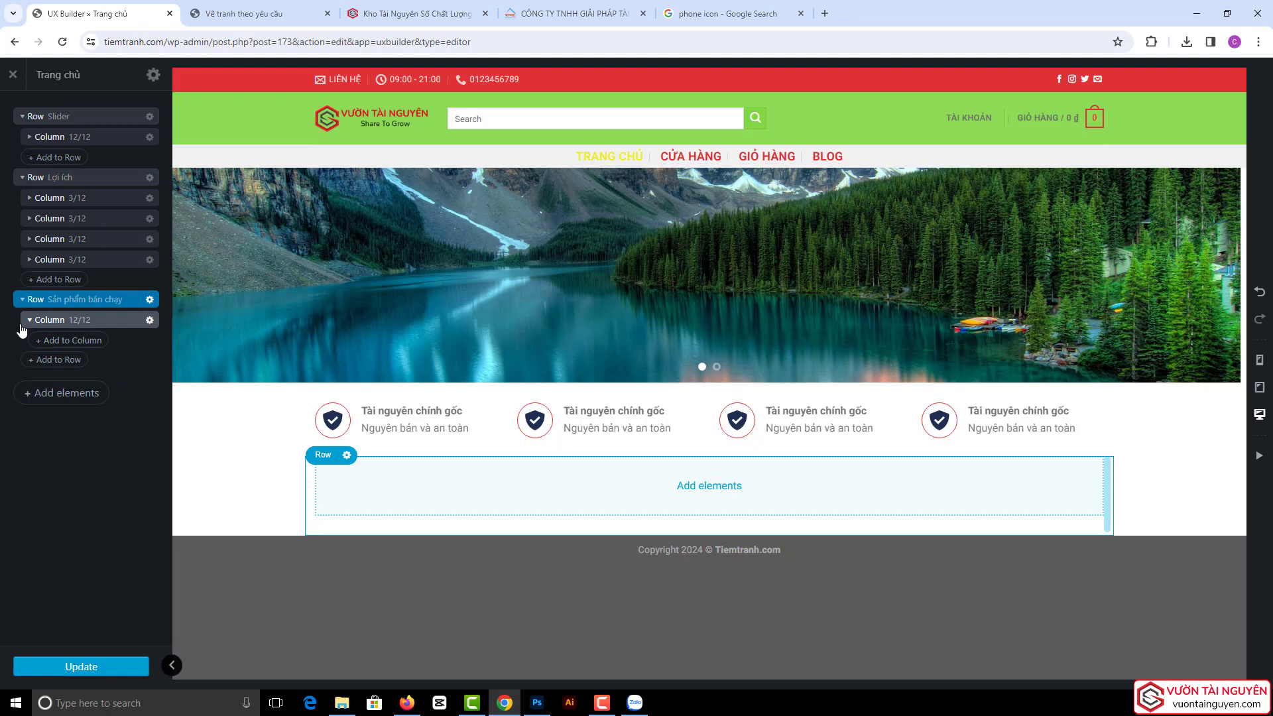
pyautogui.click(64, 342)
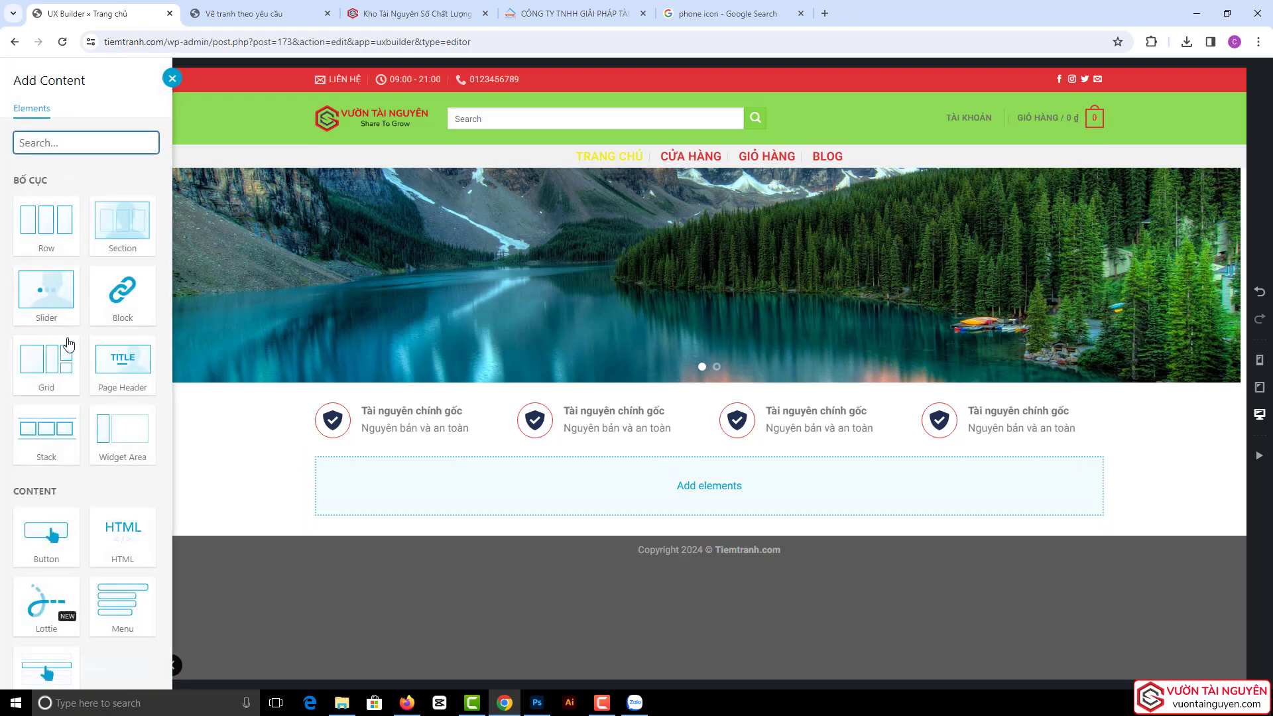
pyautogui.scroll(-9, 67, 353)
pyautogui.scroll(-6, 67, 353)
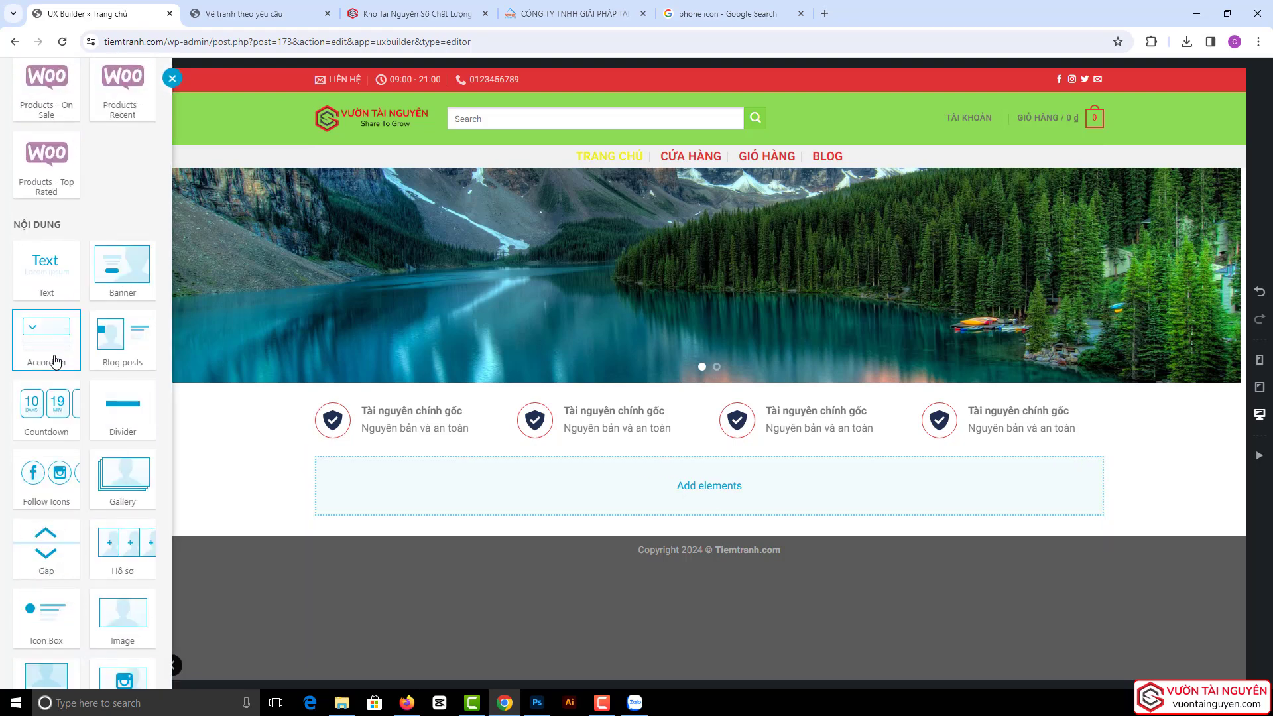
pyautogui.scroll(-1, 49, 346)
pyautogui.scroll(-4, 49, 346)
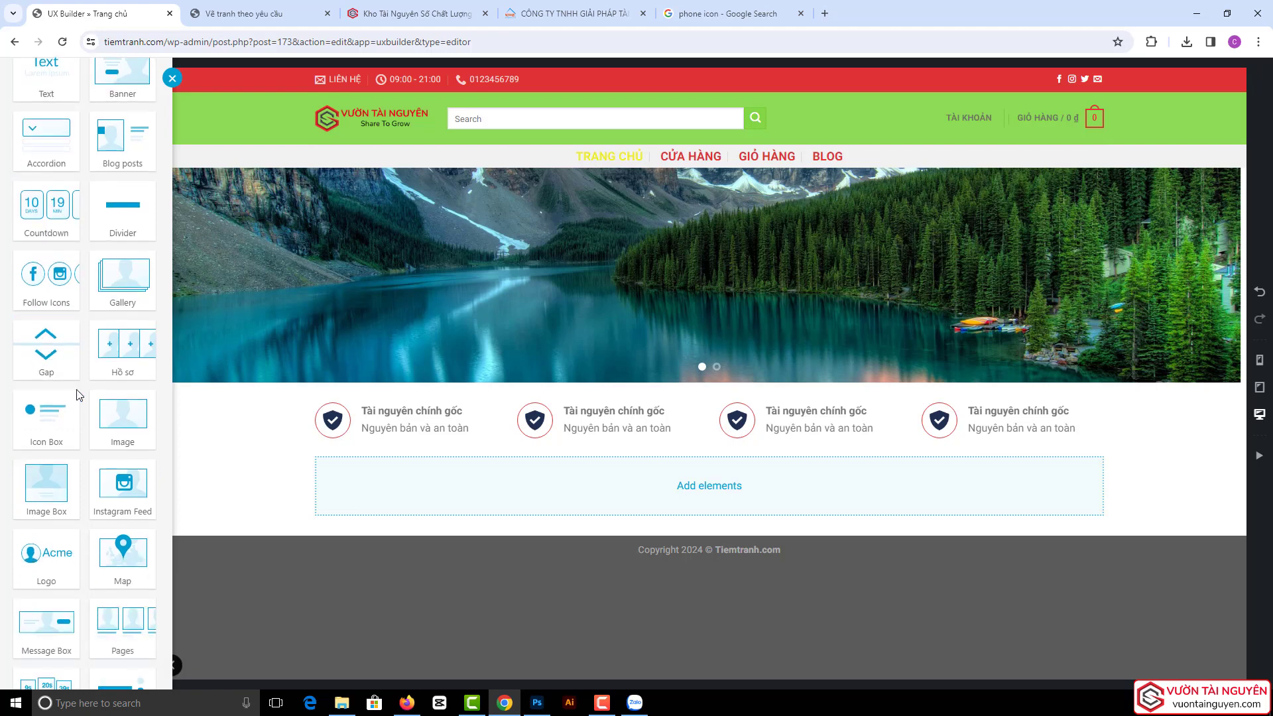
pyautogui.scroll(5, 78, 396)
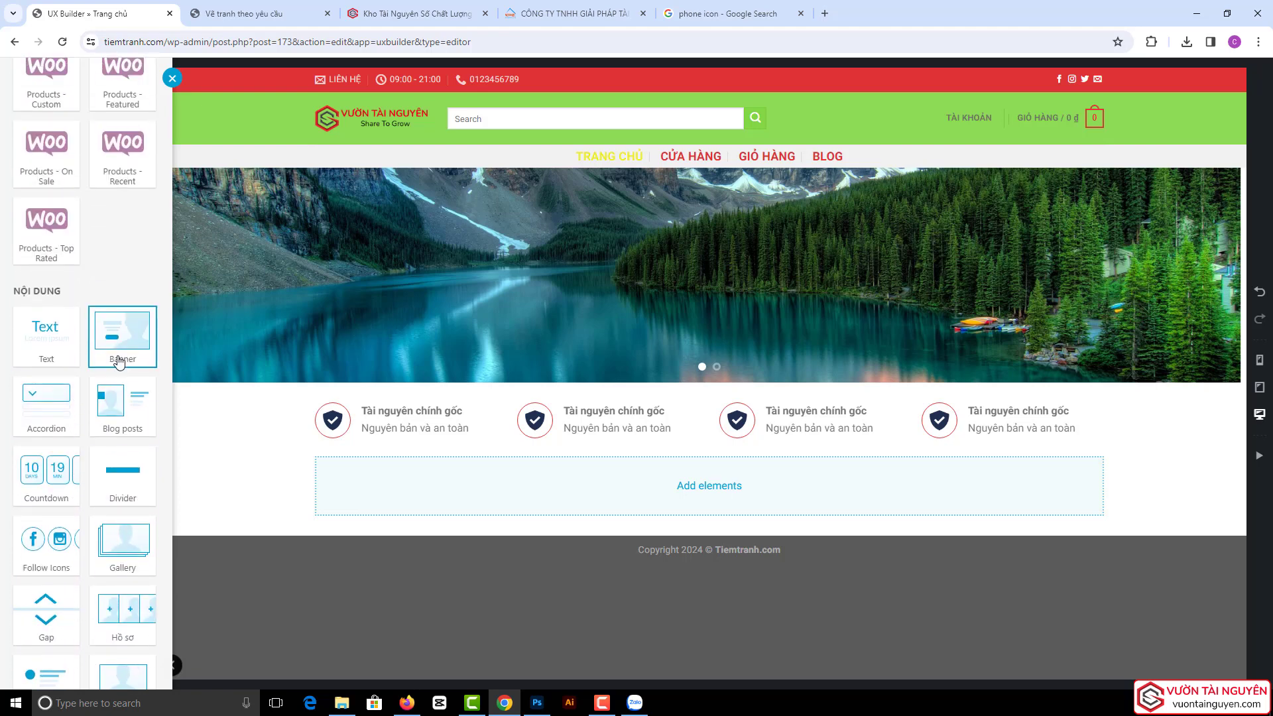
pyautogui.scroll(-5, 119, 361)
pyautogui.scroll(-5, 120, 361)
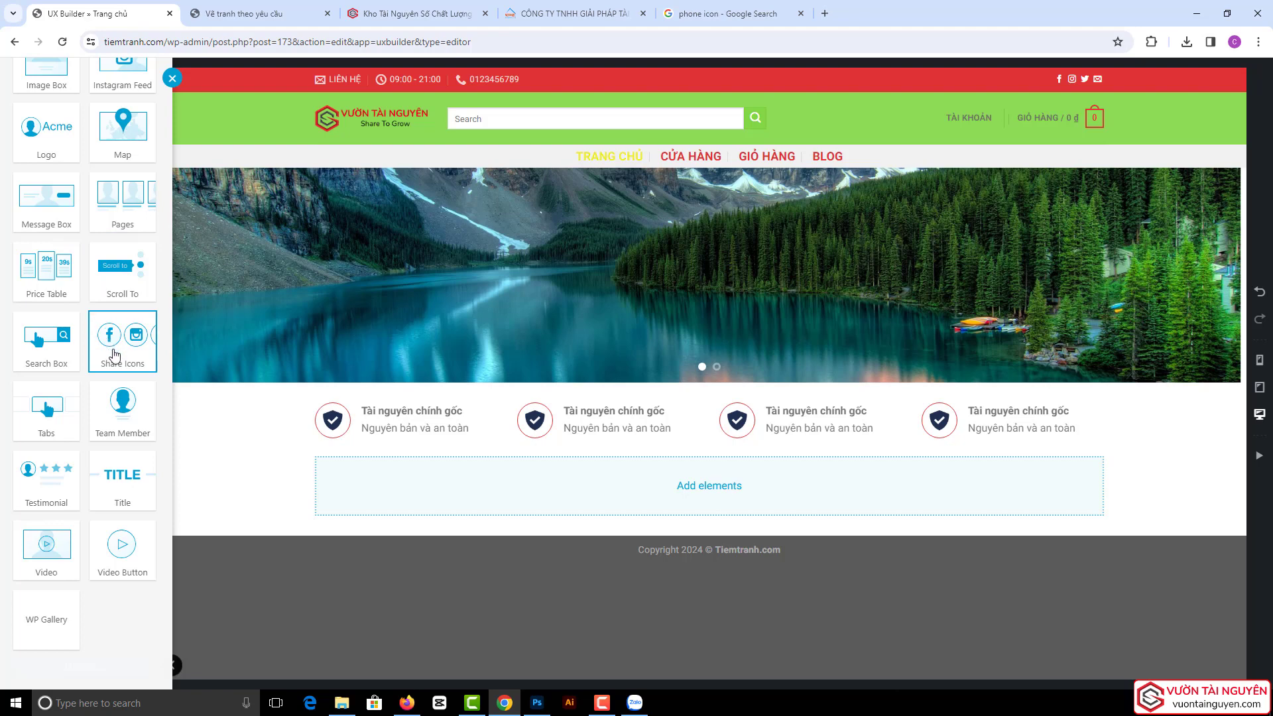
pyautogui.scroll(10, 114, 354)
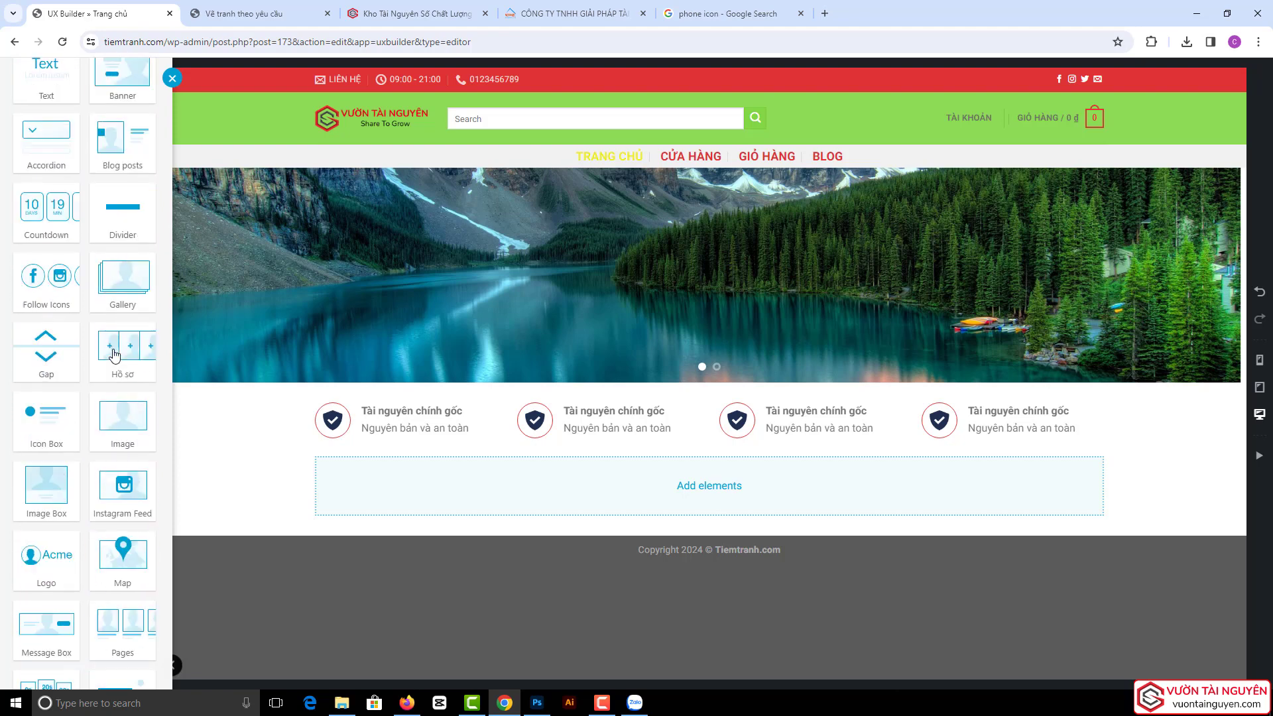
pyautogui.scroll(5, 114, 355)
pyautogui.scroll(-15, 114, 355)
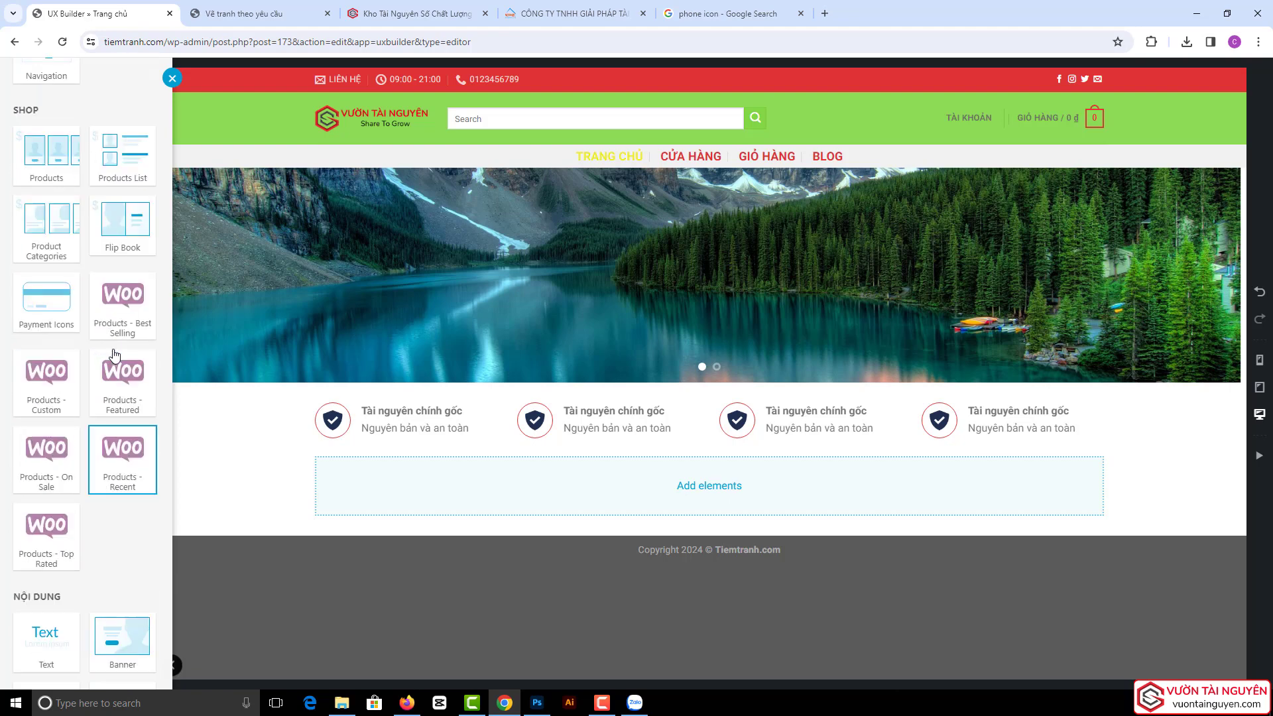
pyautogui.scroll(-3, 114, 354)
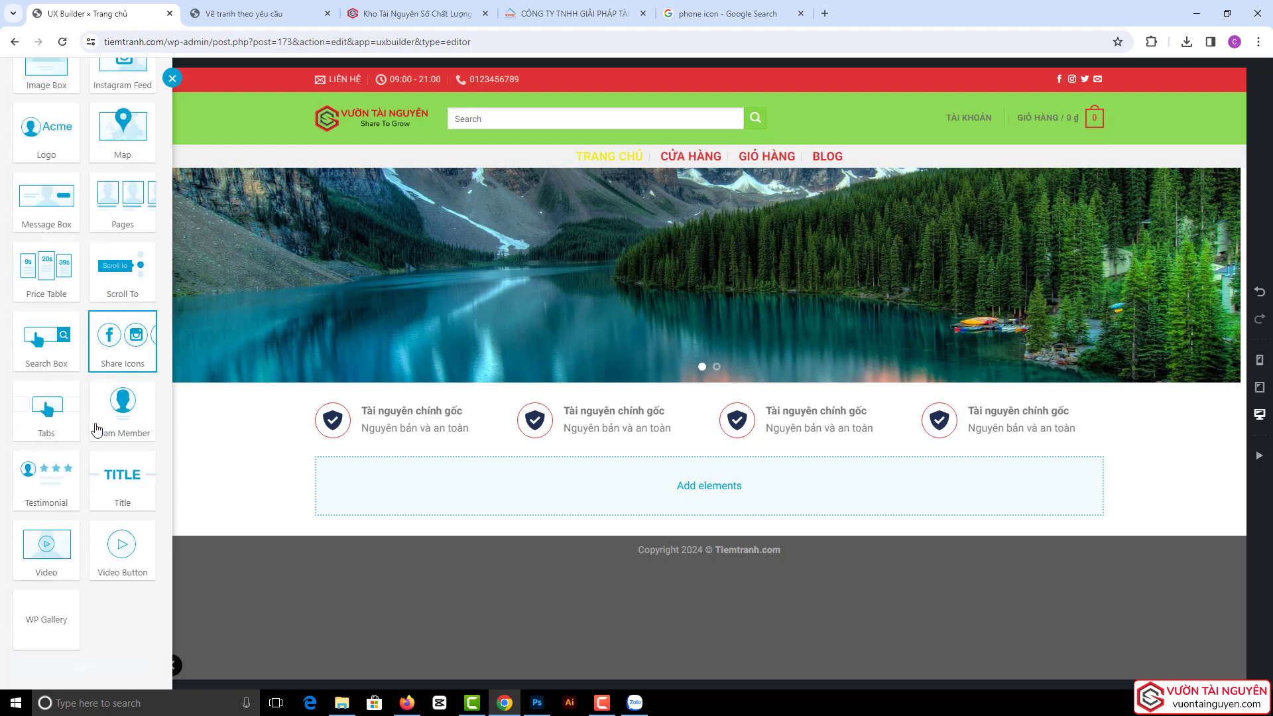
pyautogui.click(123, 484)
# - Replace the Title element's placeholder text with Sản phẩm bán chạy
pyautogui.click(328, 474)
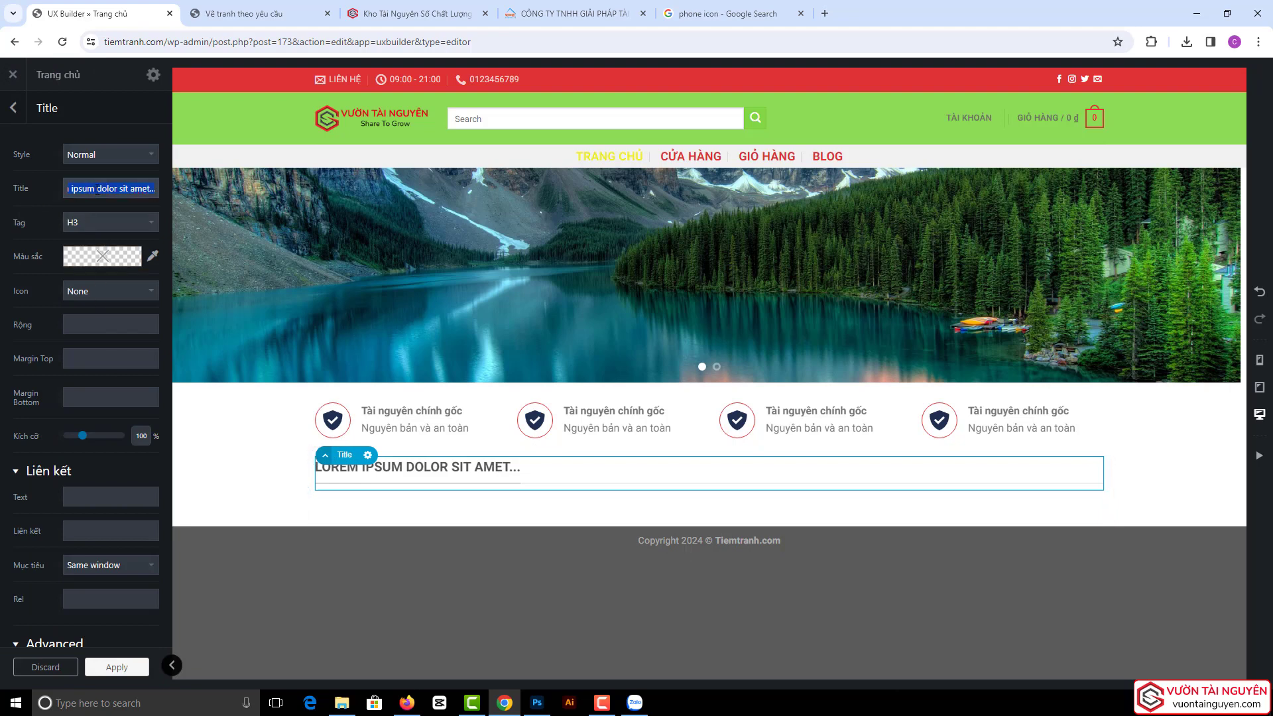
pyautogui.write('S')
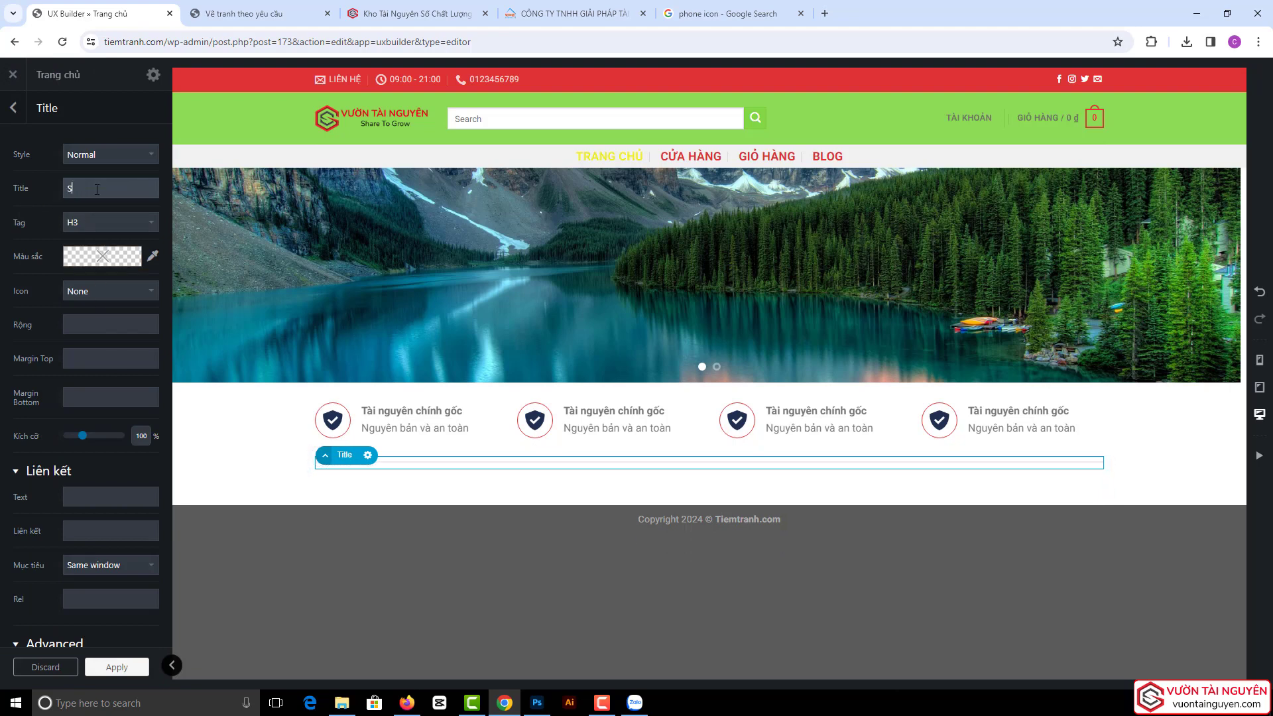
pyautogui.write('an phẩ')
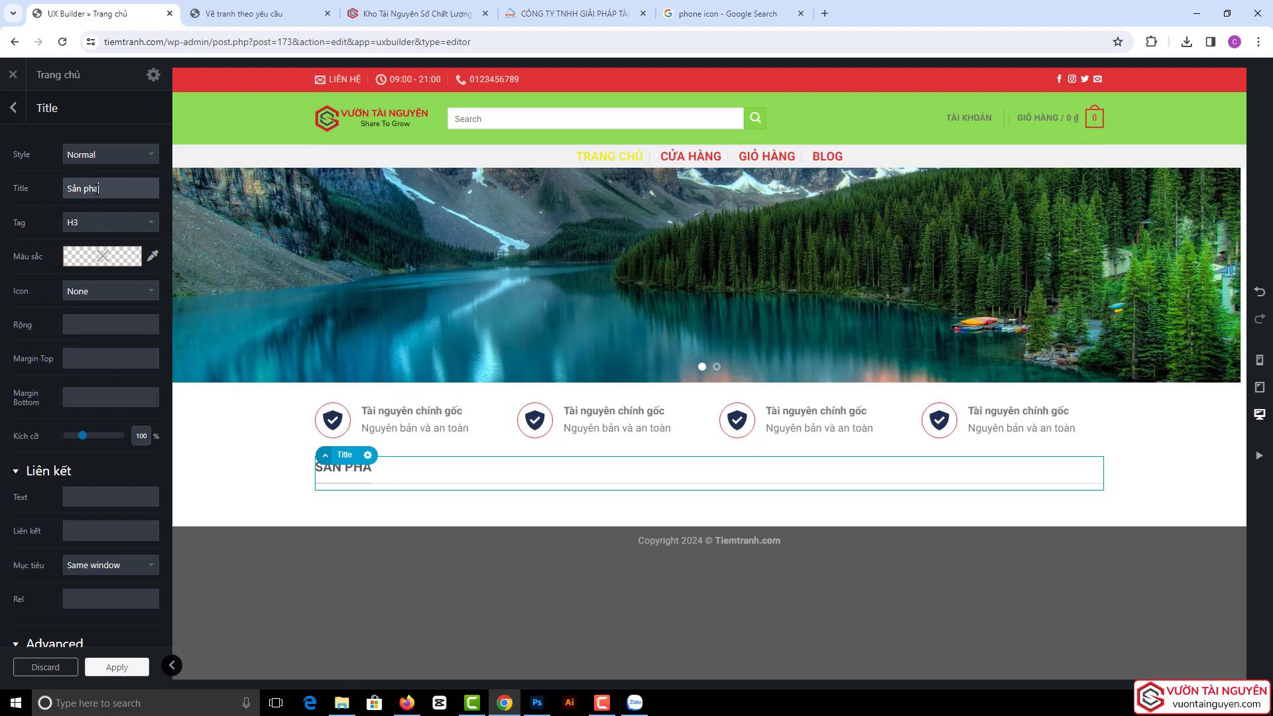
pyautogui.write('m ban chạy')
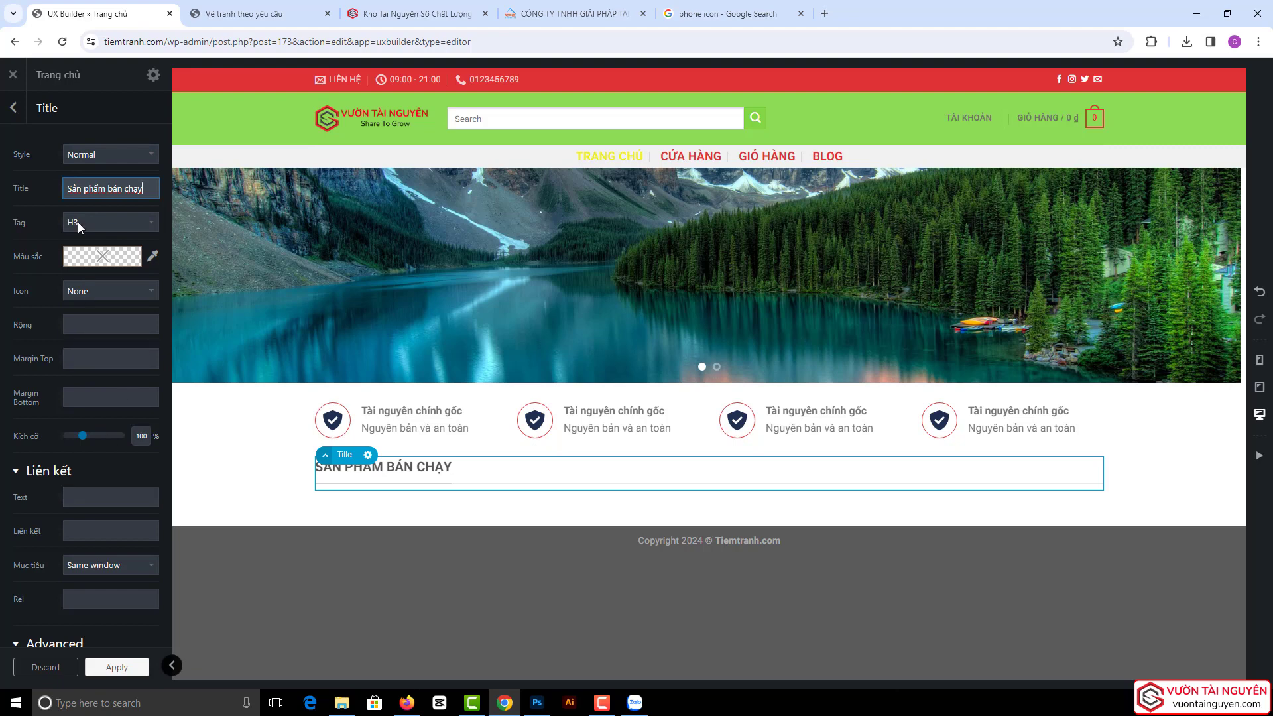
# - Keep the title's style at Normal and set its colour to blue, rgb(0, 11, 255)
pyautogui.click(88, 157)
pyautogui.click(88, 167)
pyautogui.click(102, 256)
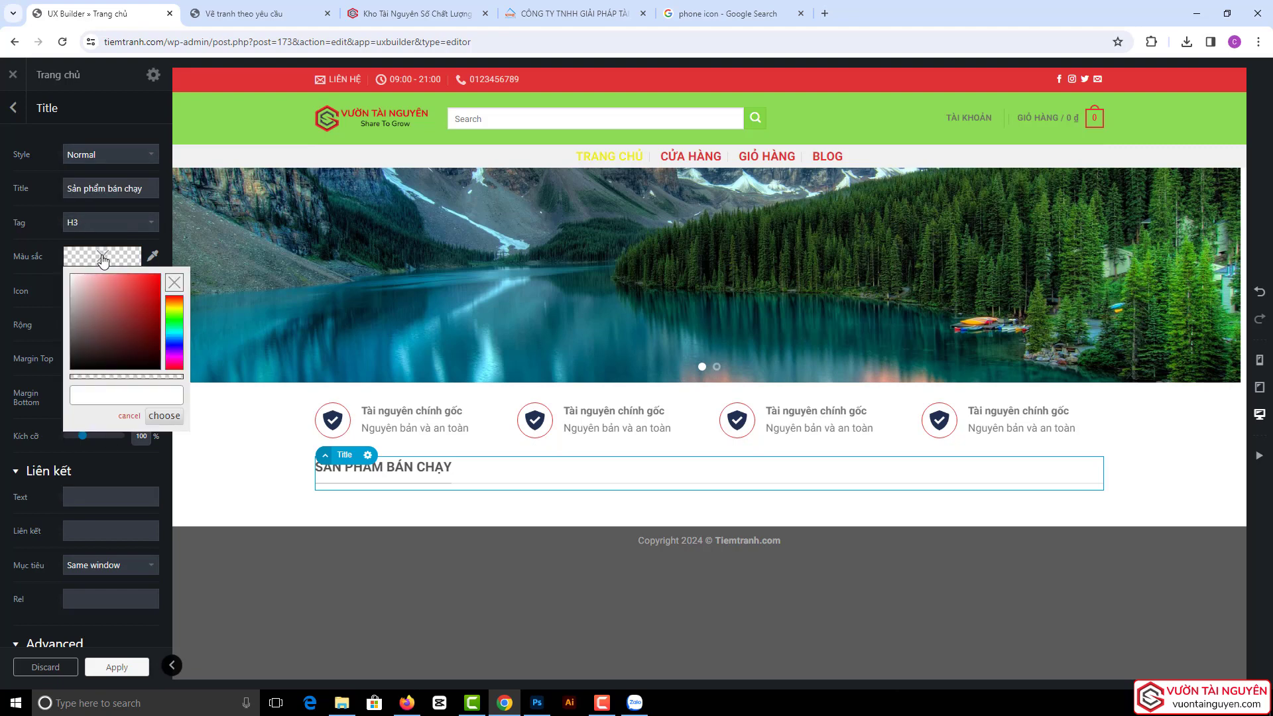
pyautogui.click(170, 343)
pyautogui.click(160, 274)
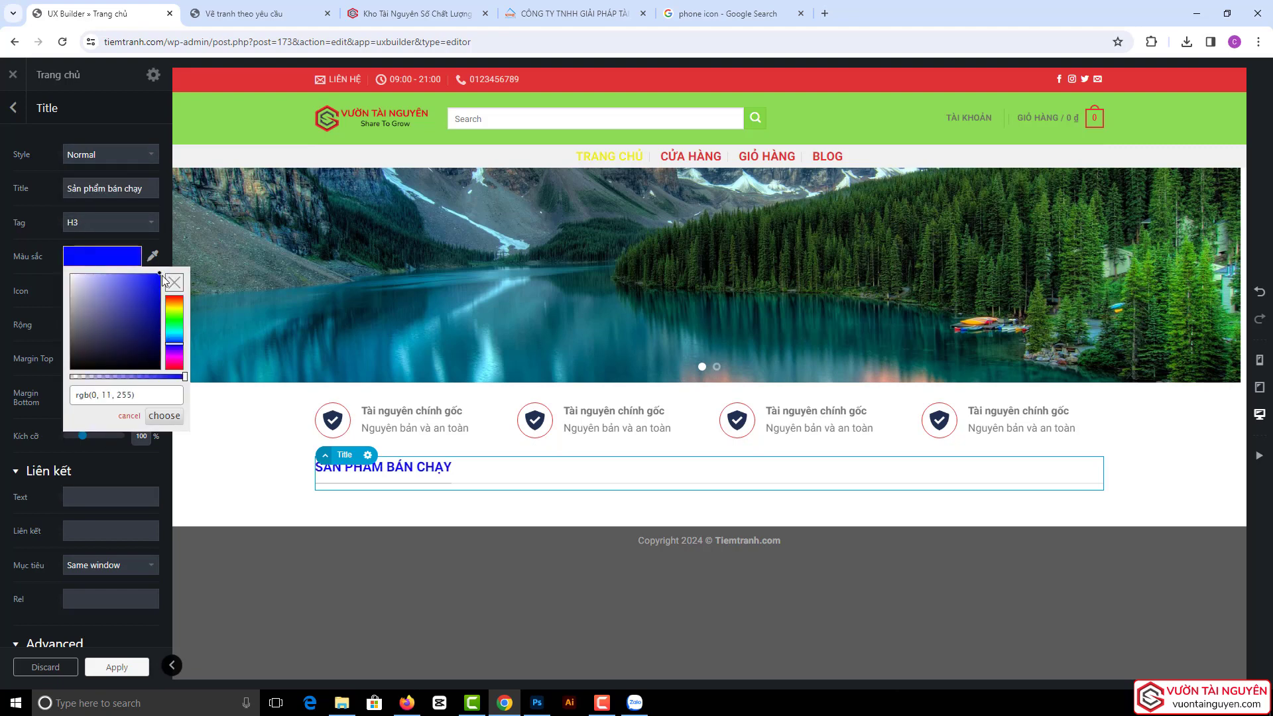
pyautogui.click(2, 361)
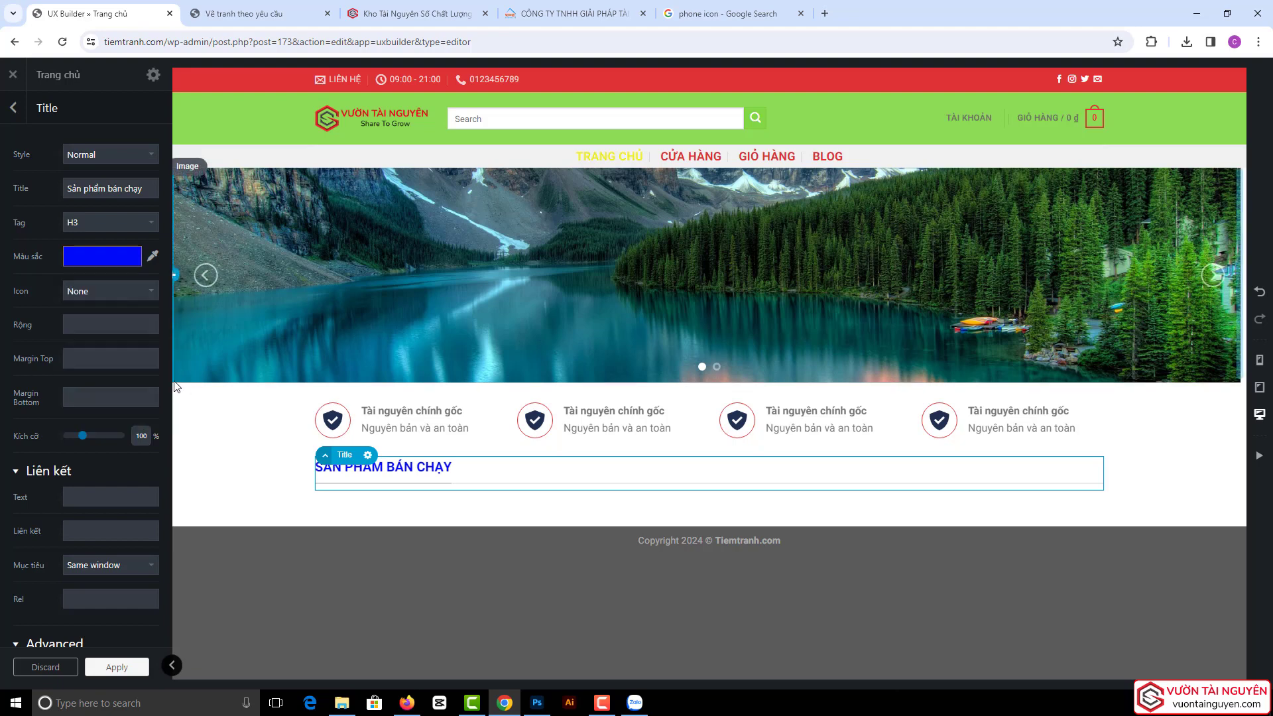
# - Try the Center and Left Bold styles on the title, set the style back to Normal and apply the title settings
pyautogui.click(86, 154)
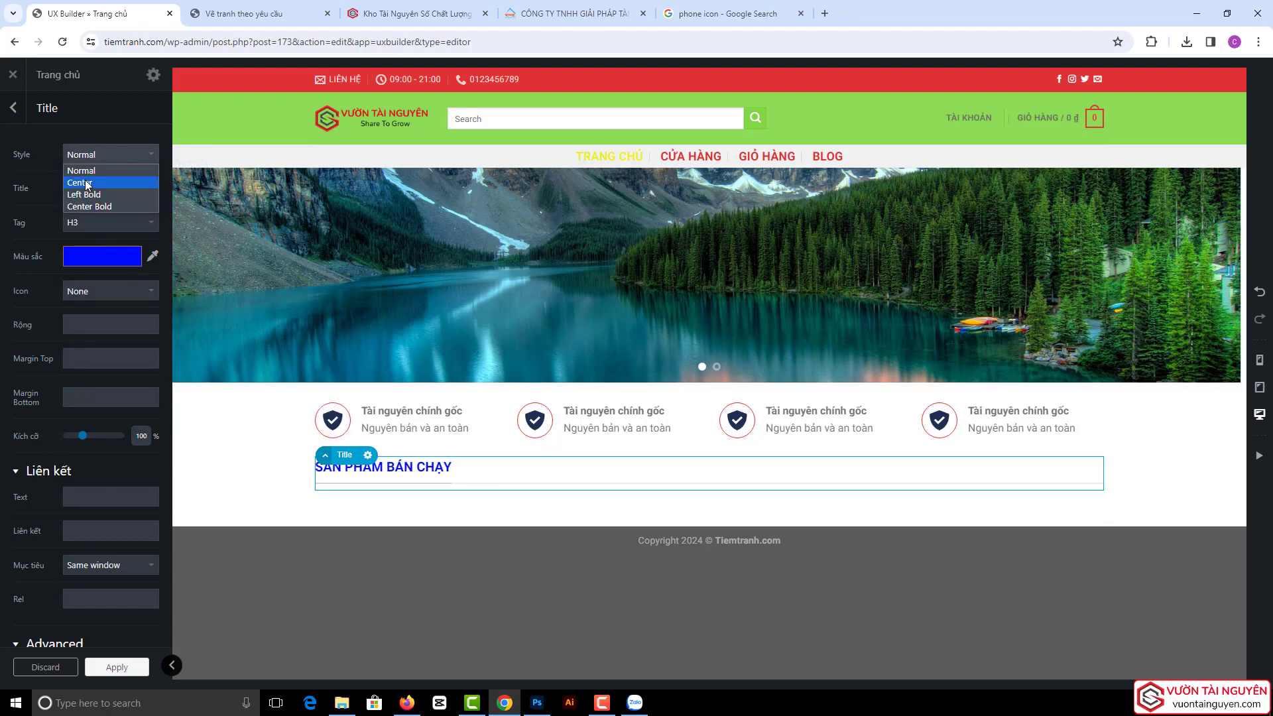
pyautogui.click(93, 182)
pyautogui.click(98, 153)
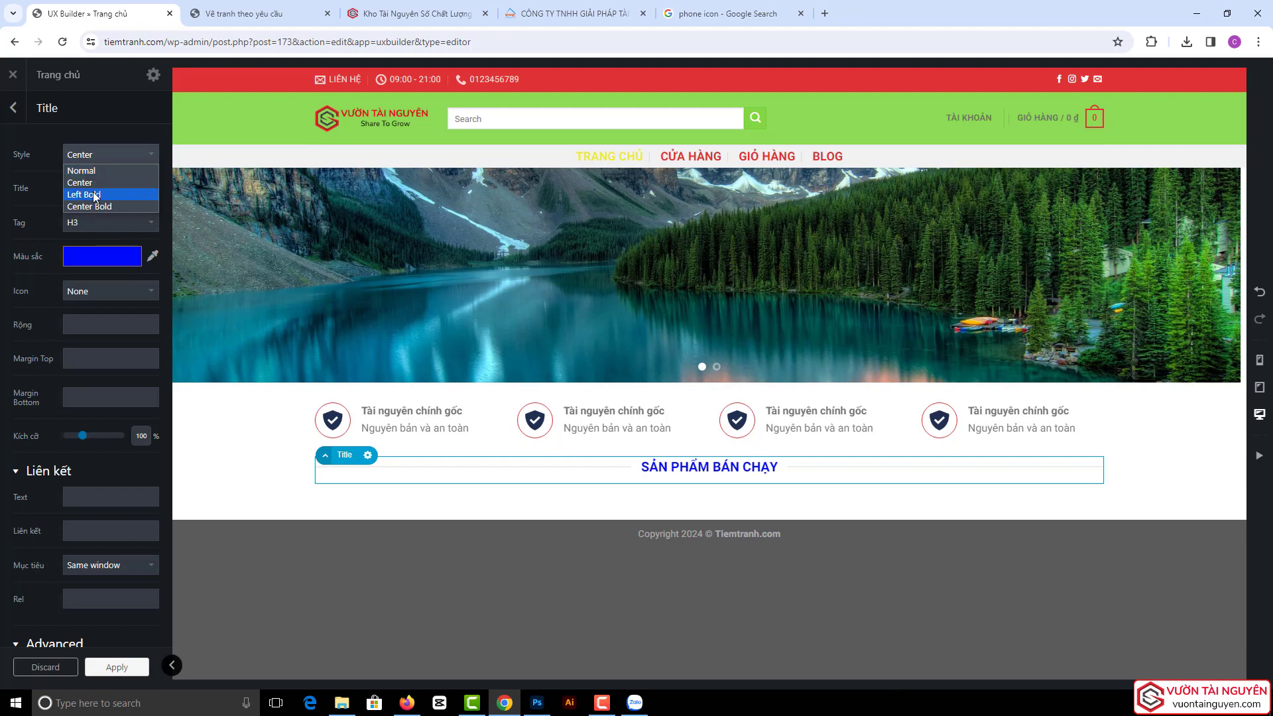
pyautogui.click(86, 195)
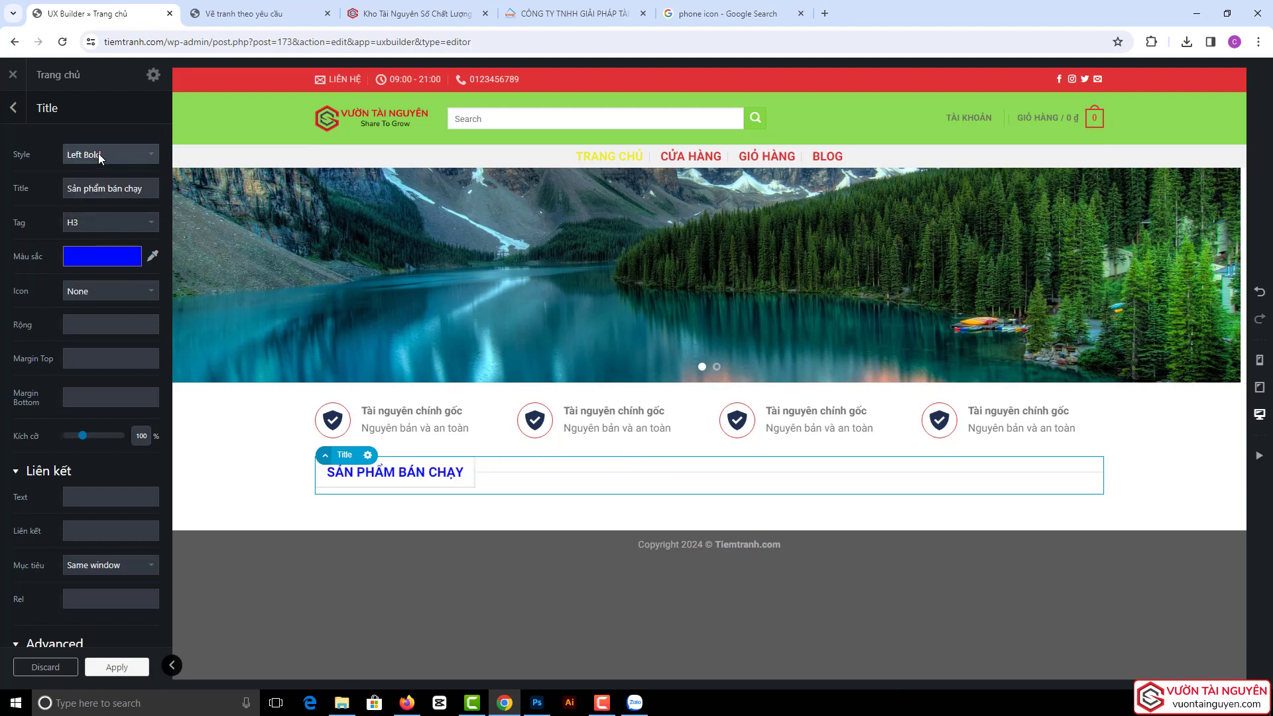
pyautogui.click(99, 153)
pyautogui.click(94, 173)
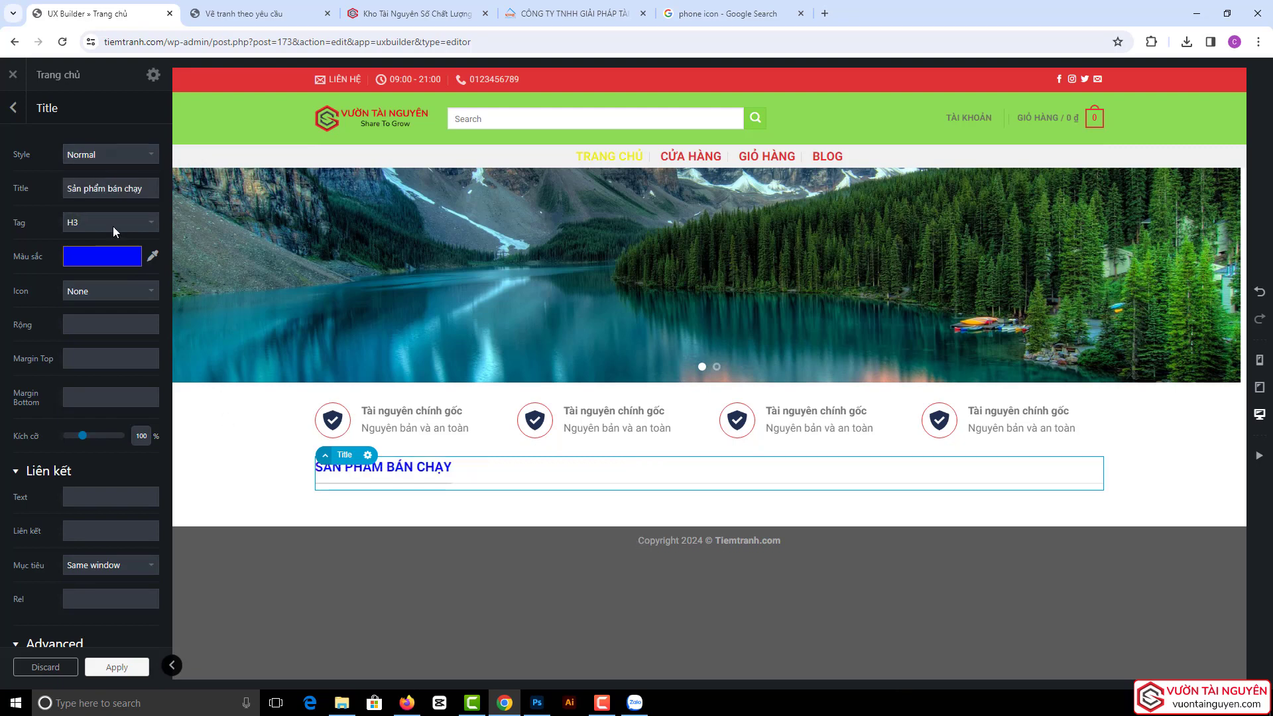
pyautogui.click(98, 673)
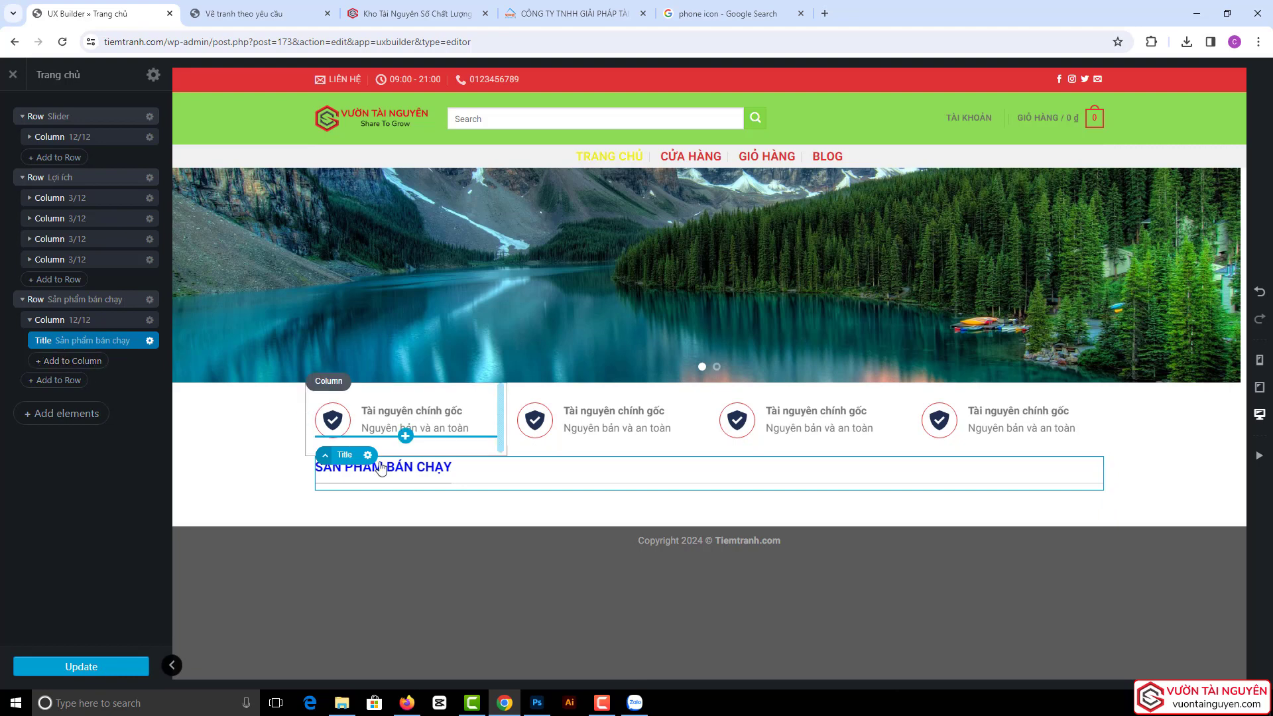
# - Add a Products element with the Mặc định preset below the title in the Sản phẩm bán chạy column
pyautogui.click(60, 363)
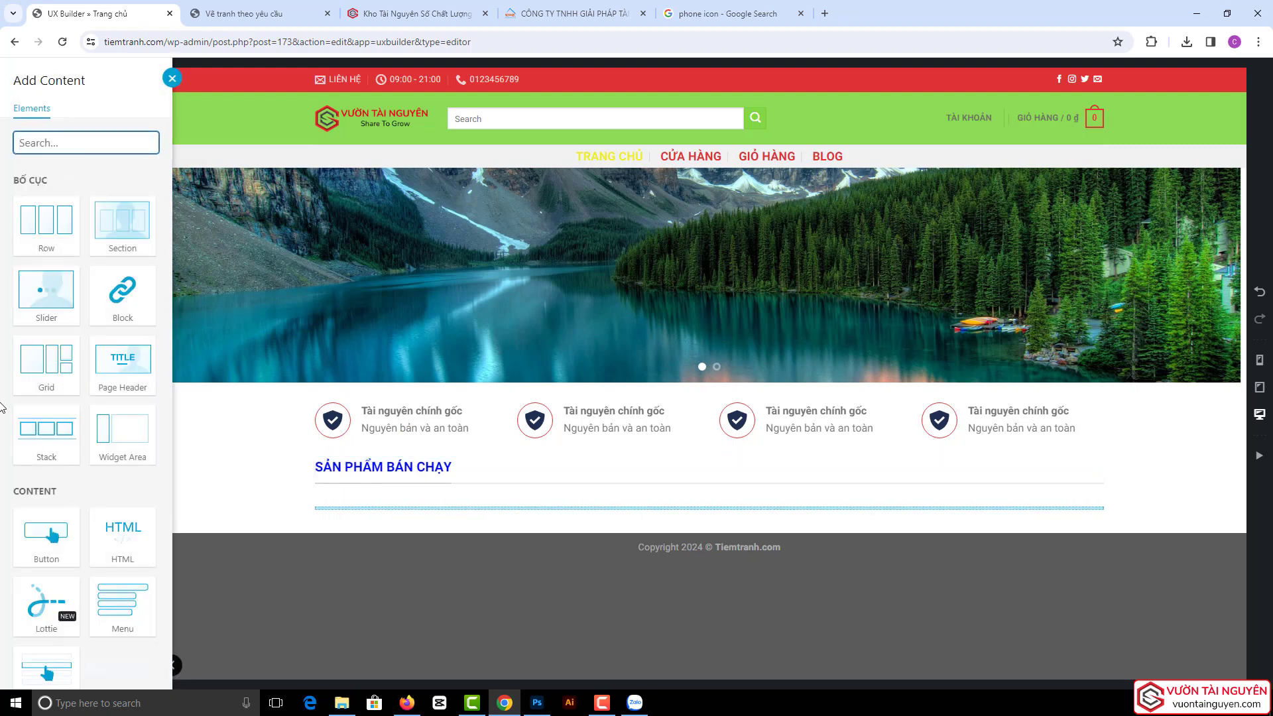
pyautogui.scroll(-8, 2, 406)
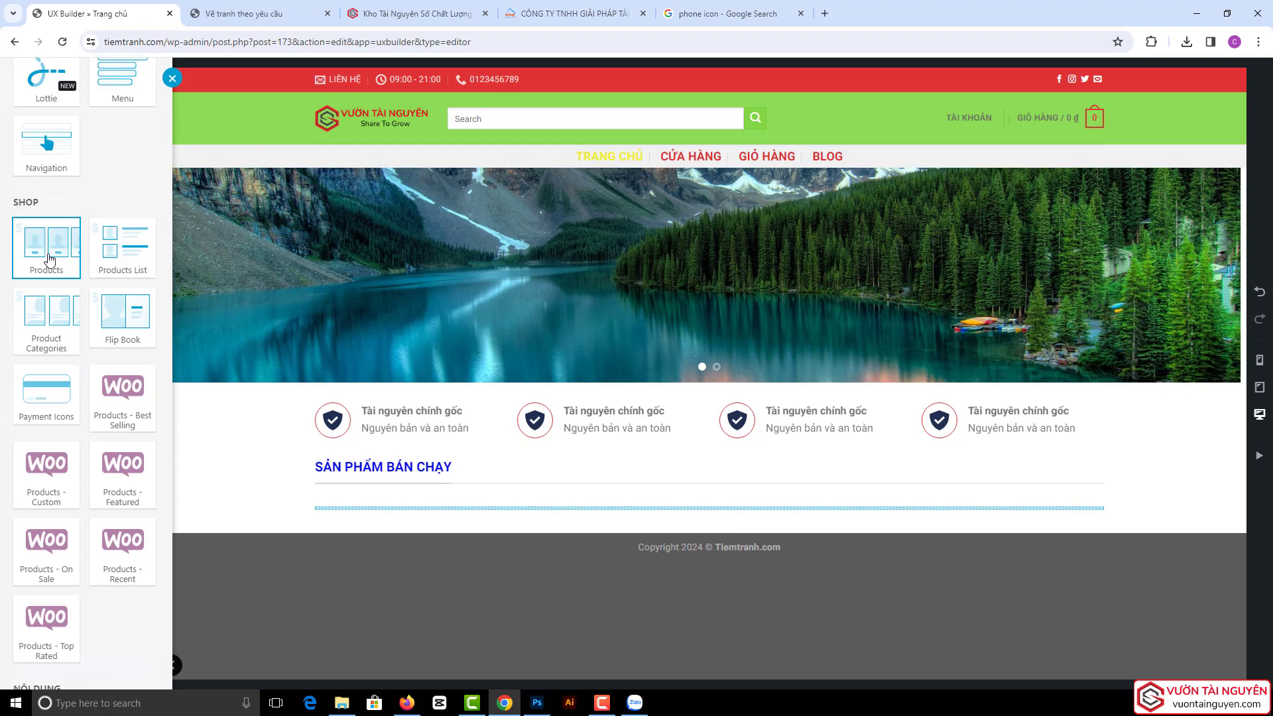
pyautogui.click(50, 258)
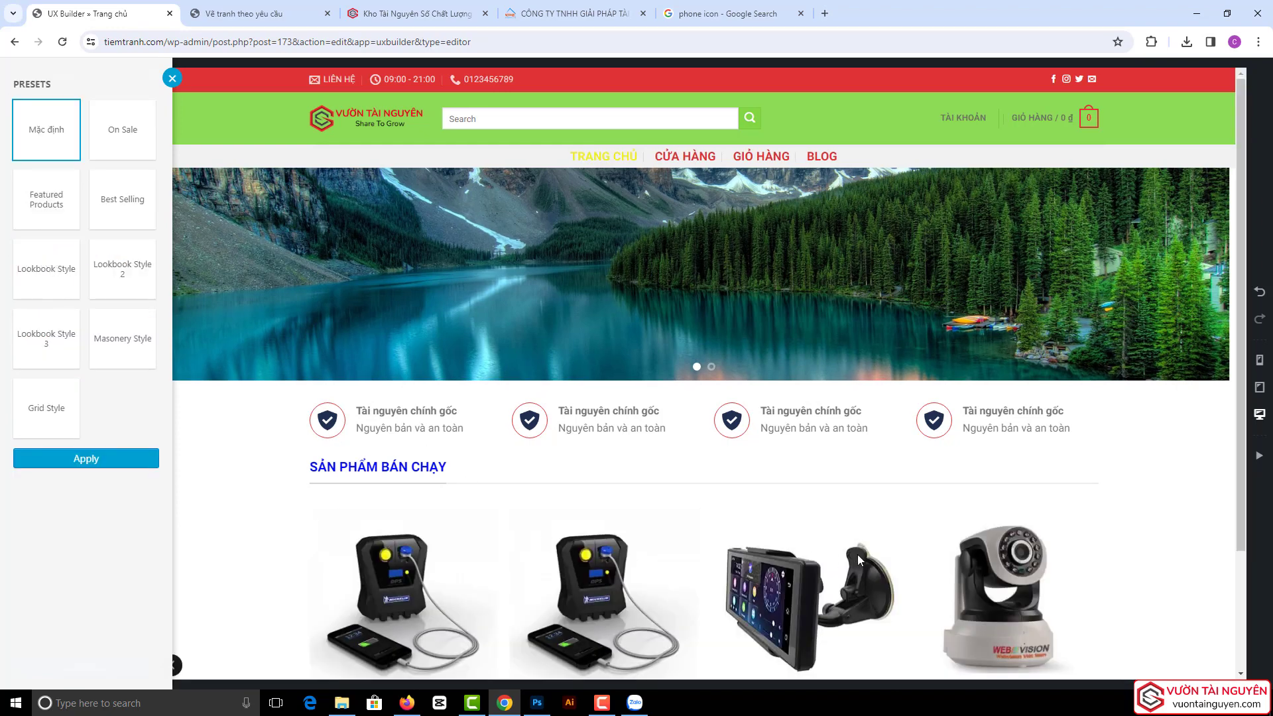
pyautogui.click(65, 458)
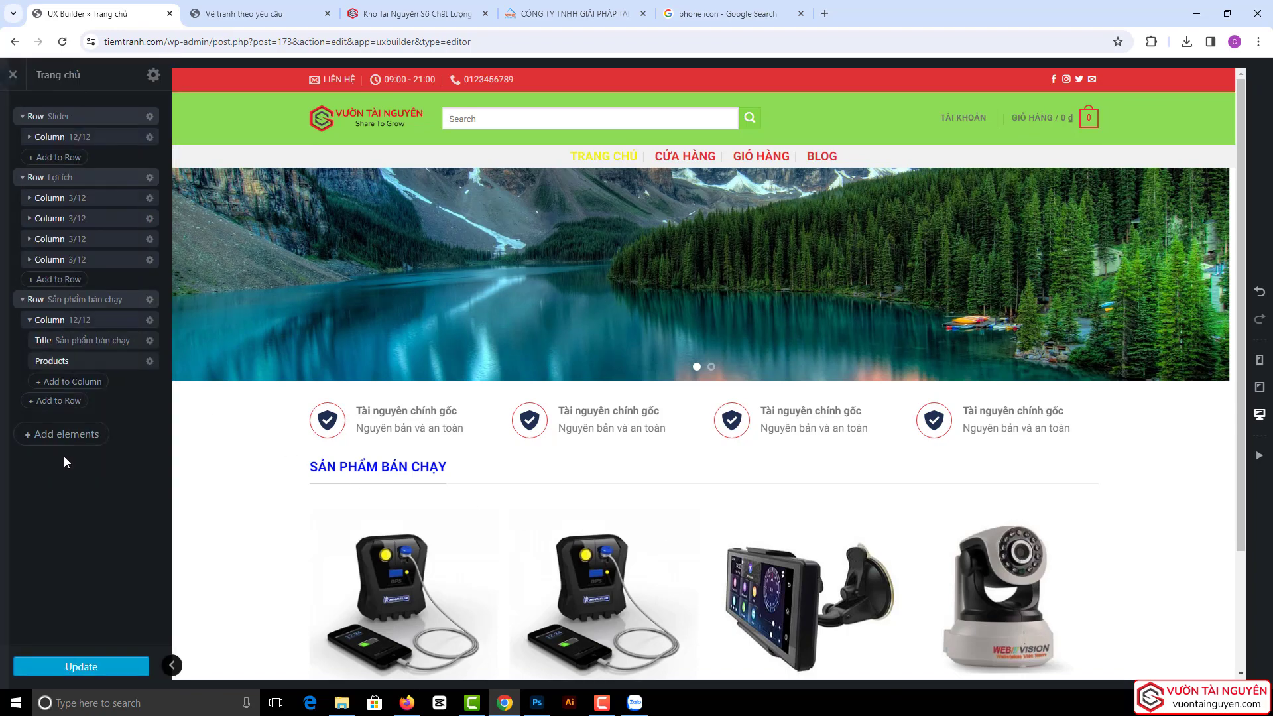
# - Set the Products element's style to Normal and page backwards through the product slider to preview it
pyautogui.scroll(-2, 385, 451)
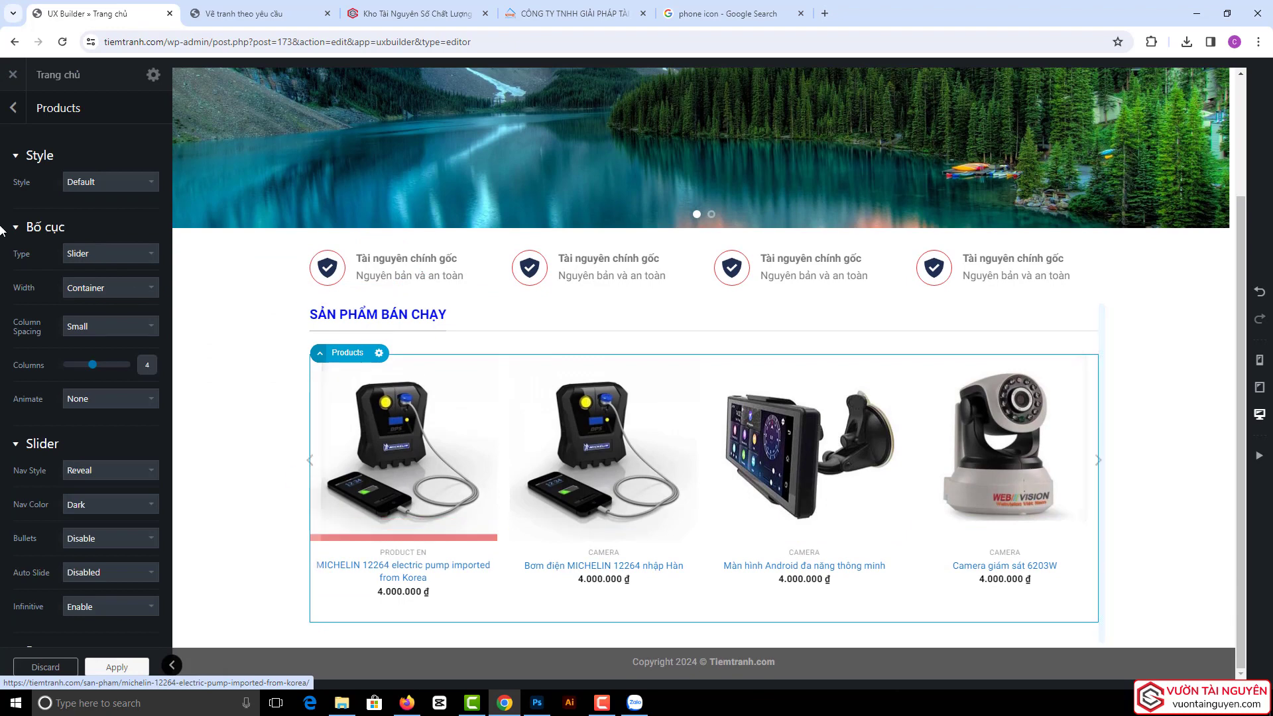
pyautogui.click(91, 184)
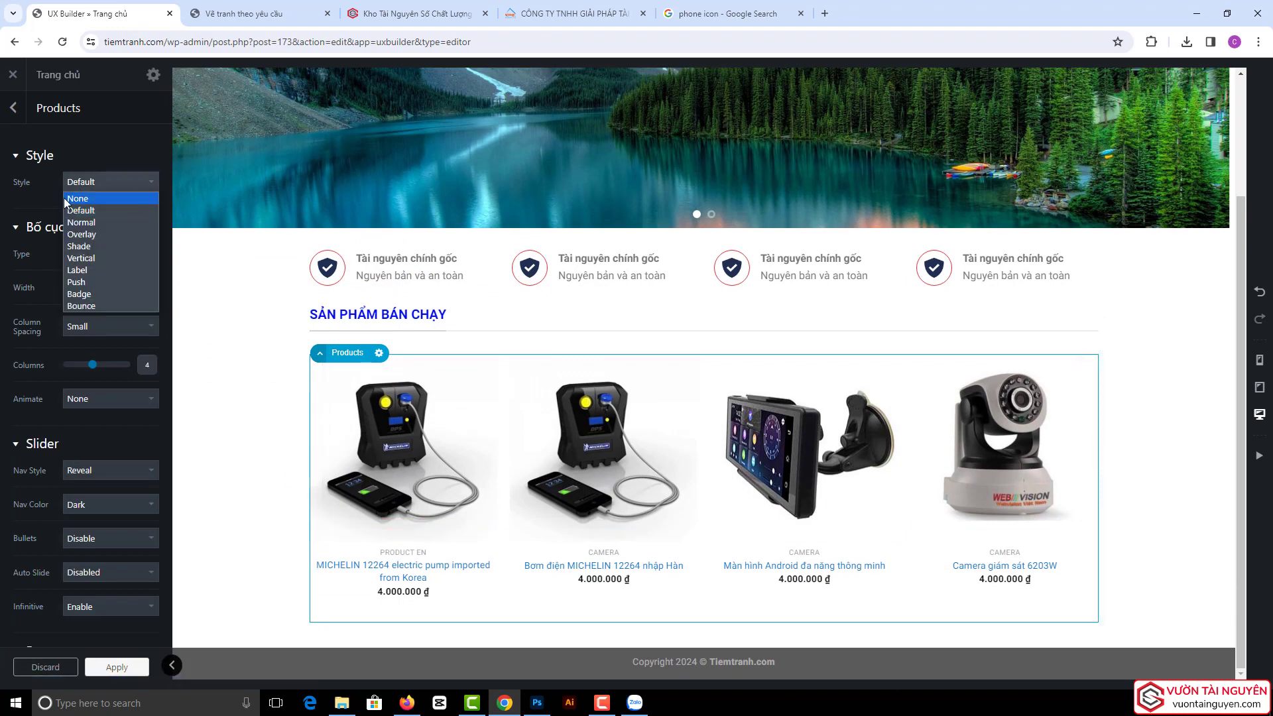
pyautogui.click(86, 223)
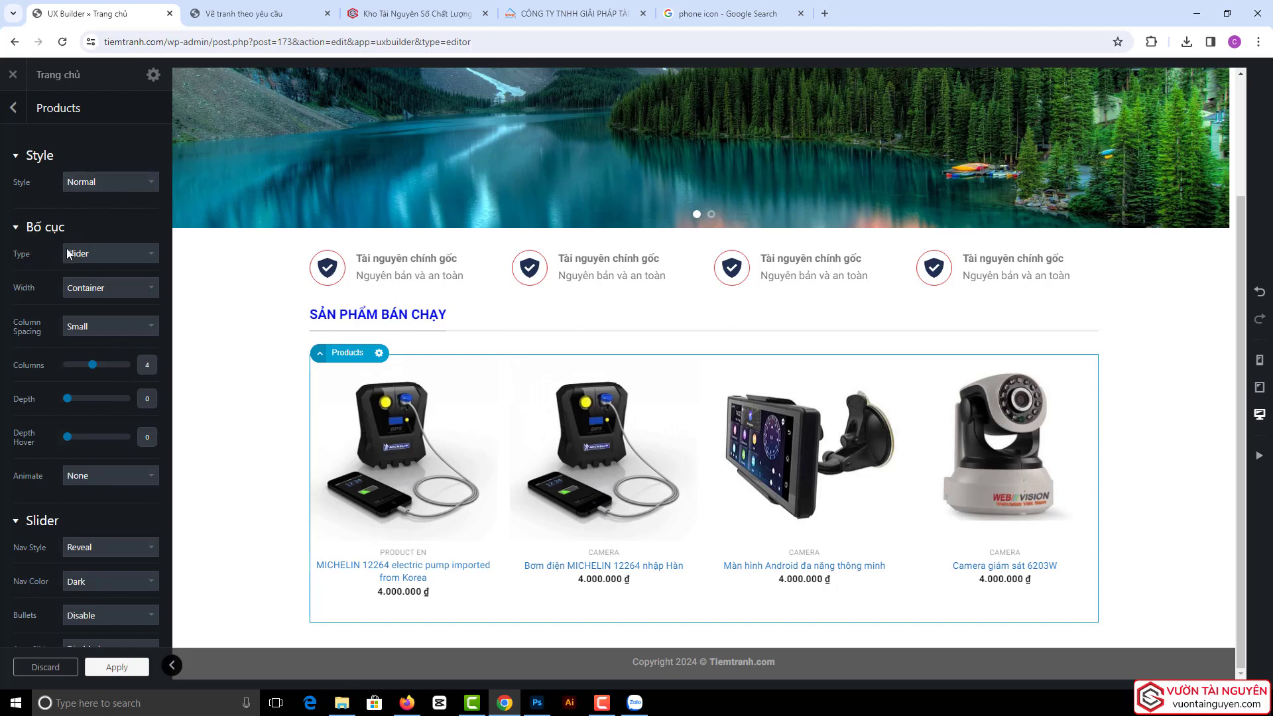
pyautogui.click(312, 460)
pyautogui.click(312, 460)
pyautogui.click(312, 460)
pyautogui.click(312, 460)
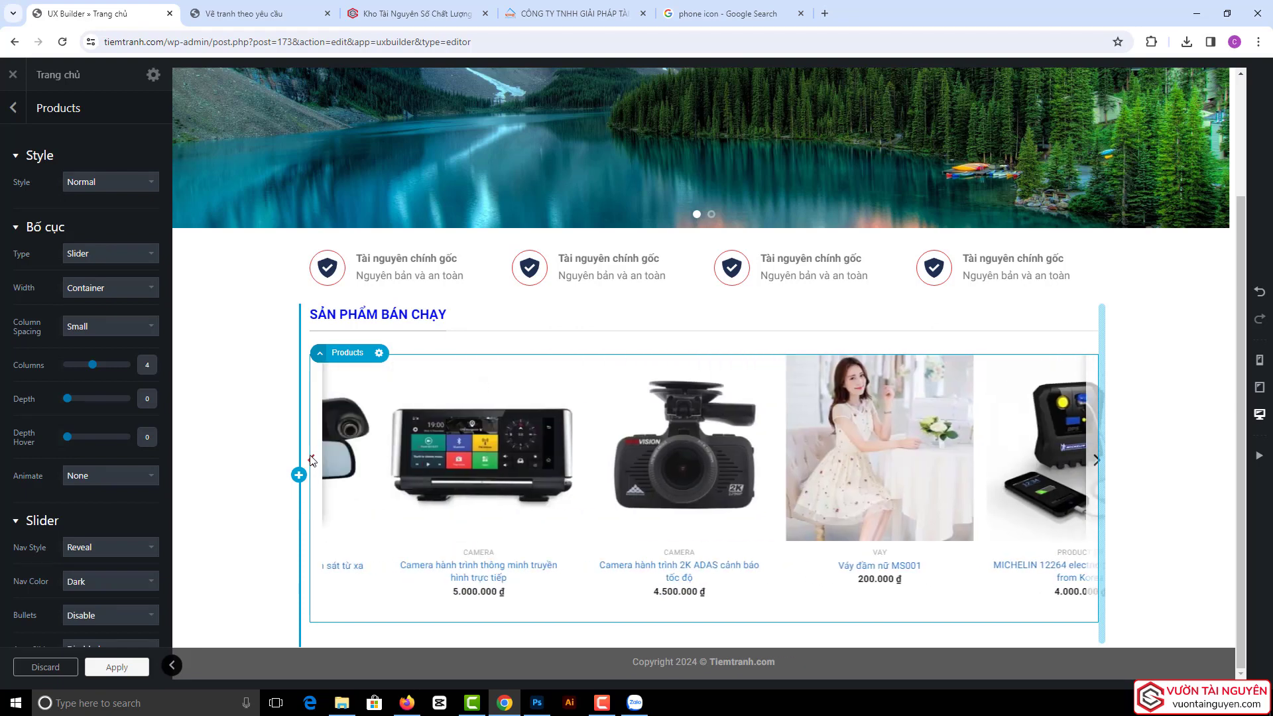
pyautogui.click(311, 460)
pyautogui.click(311, 460)
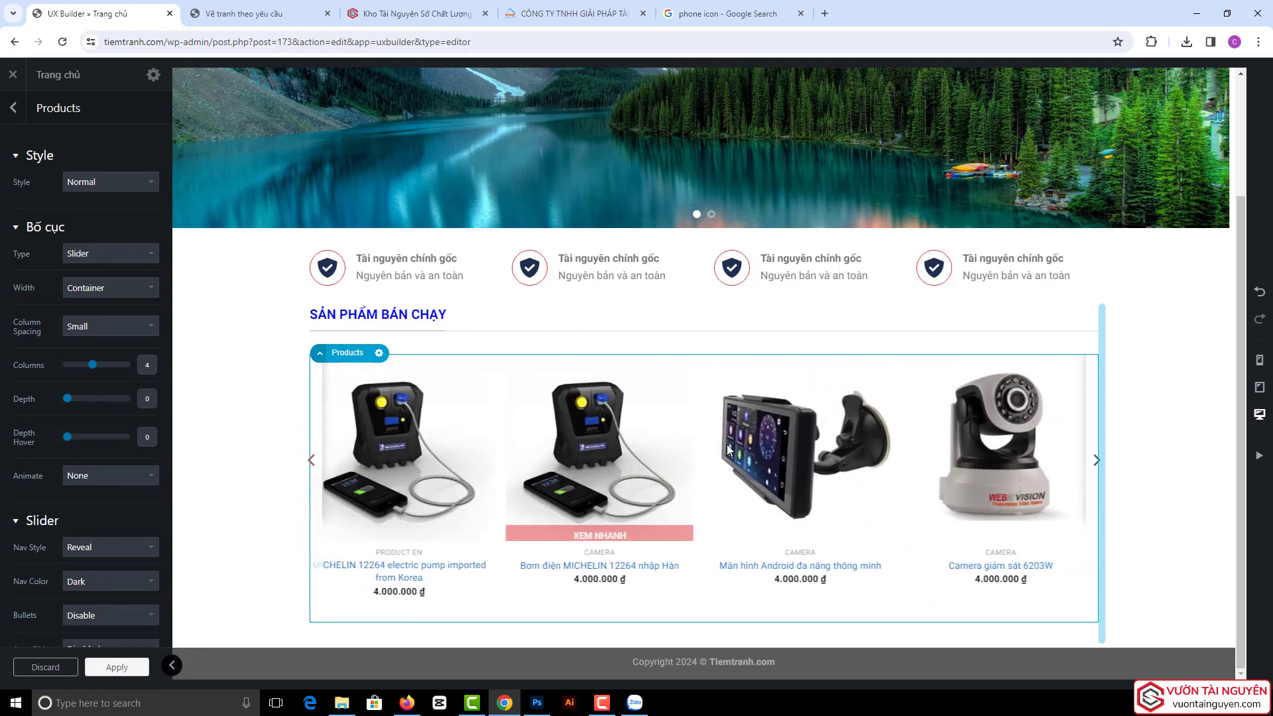
# - Set the Products layout type to Row and compare the grid with the product section on vuontainguyen.com
pyautogui.click(95, 252)
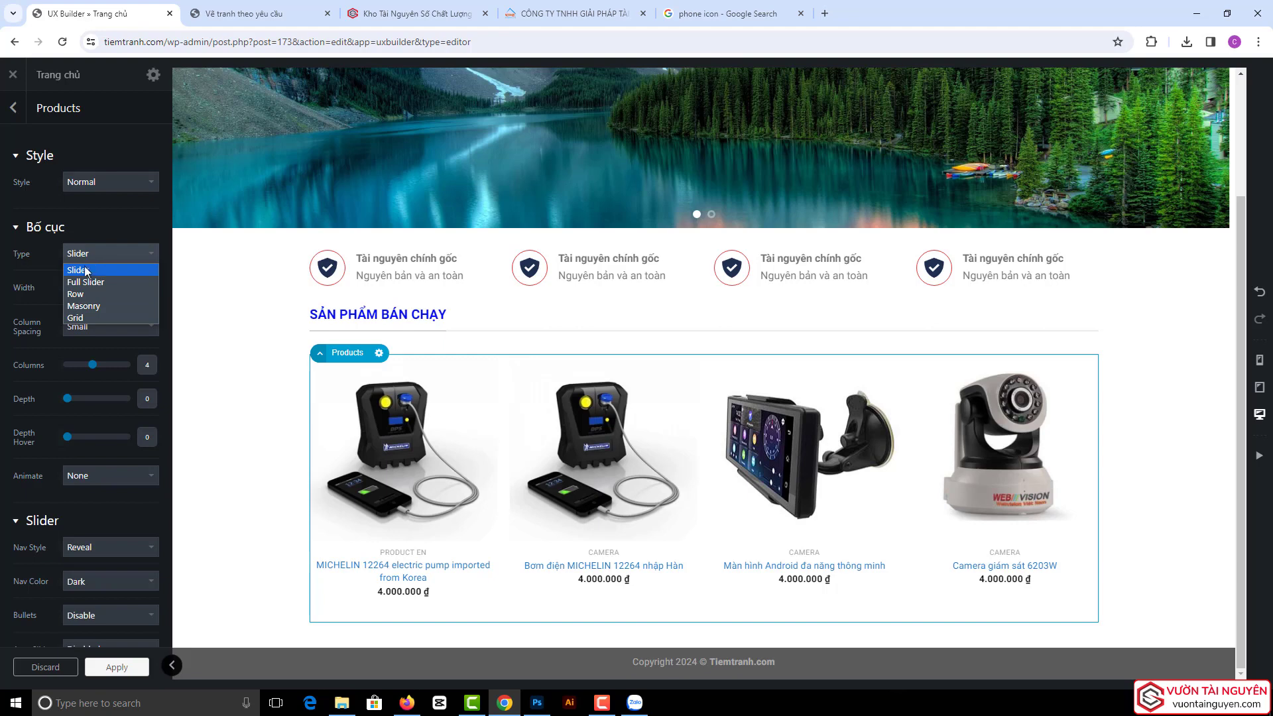
pyautogui.click(79, 294)
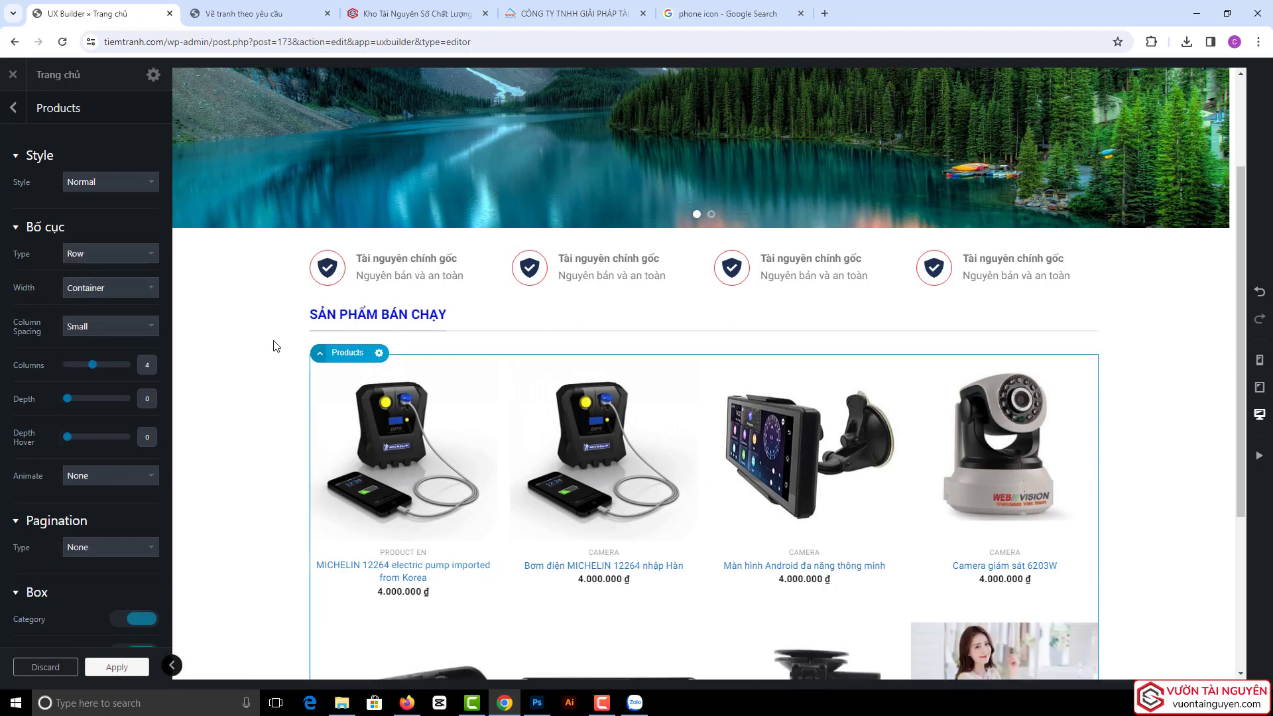
pyautogui.scroll(-4, 275, 345)
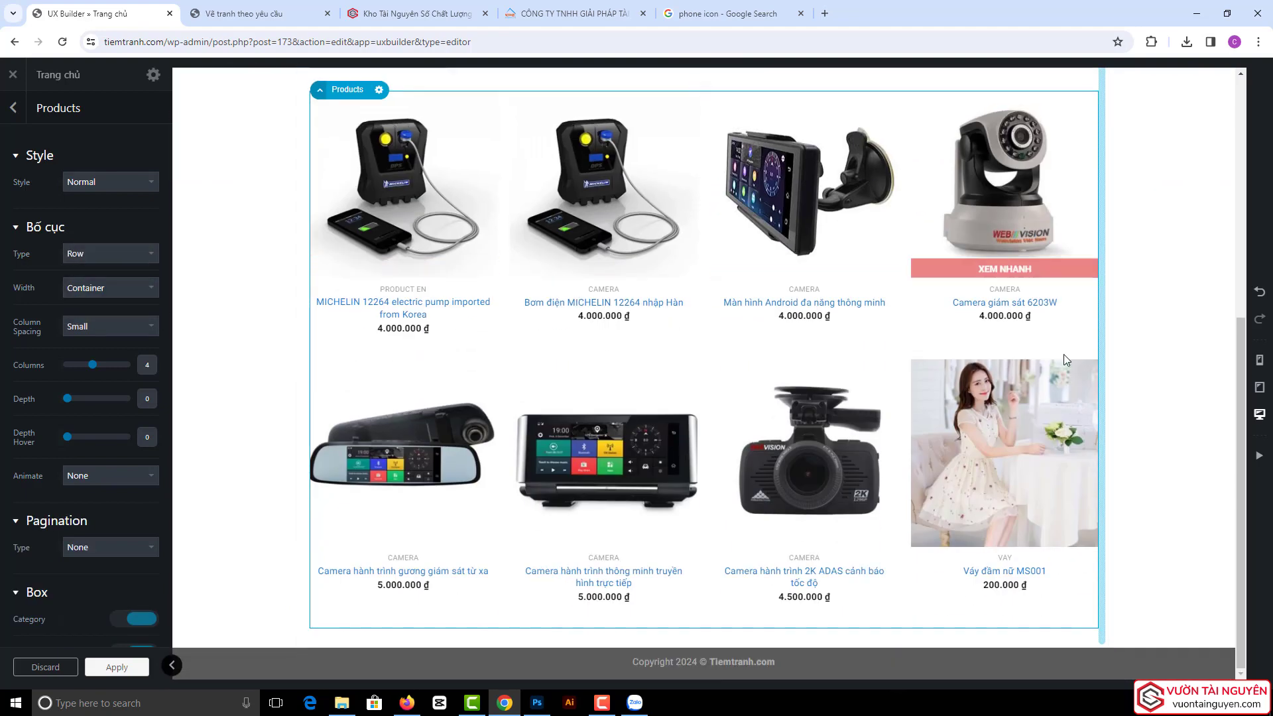
pyautogui.scroll(1, 398, 318)
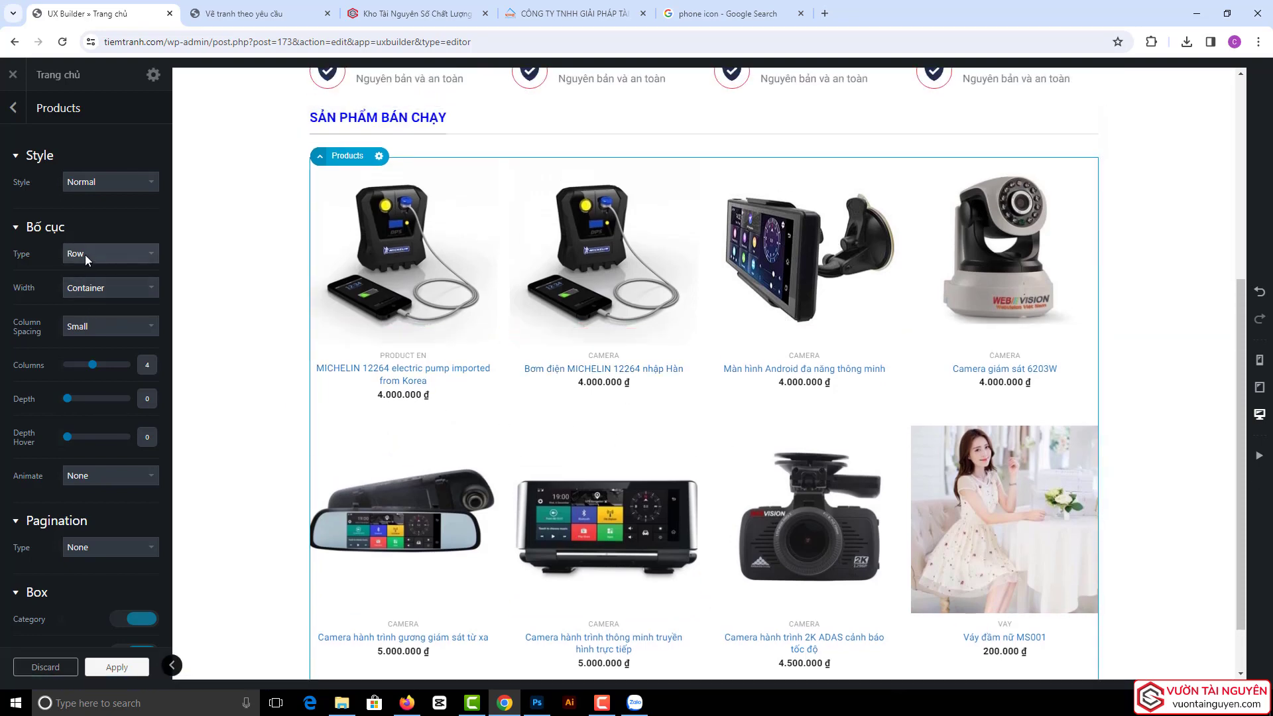
pyautogui.click(415, 13)
pyautogui.scroll(-2, 411, 245)
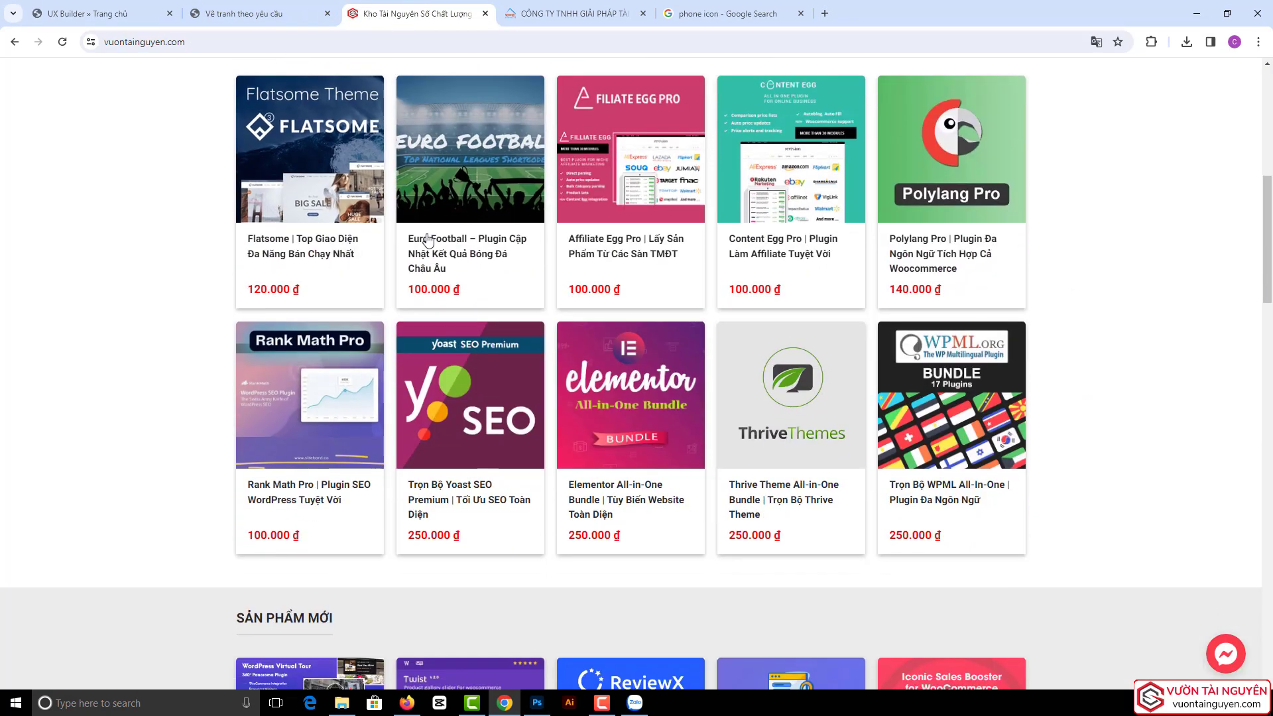
pyautogui.click(77, 8)
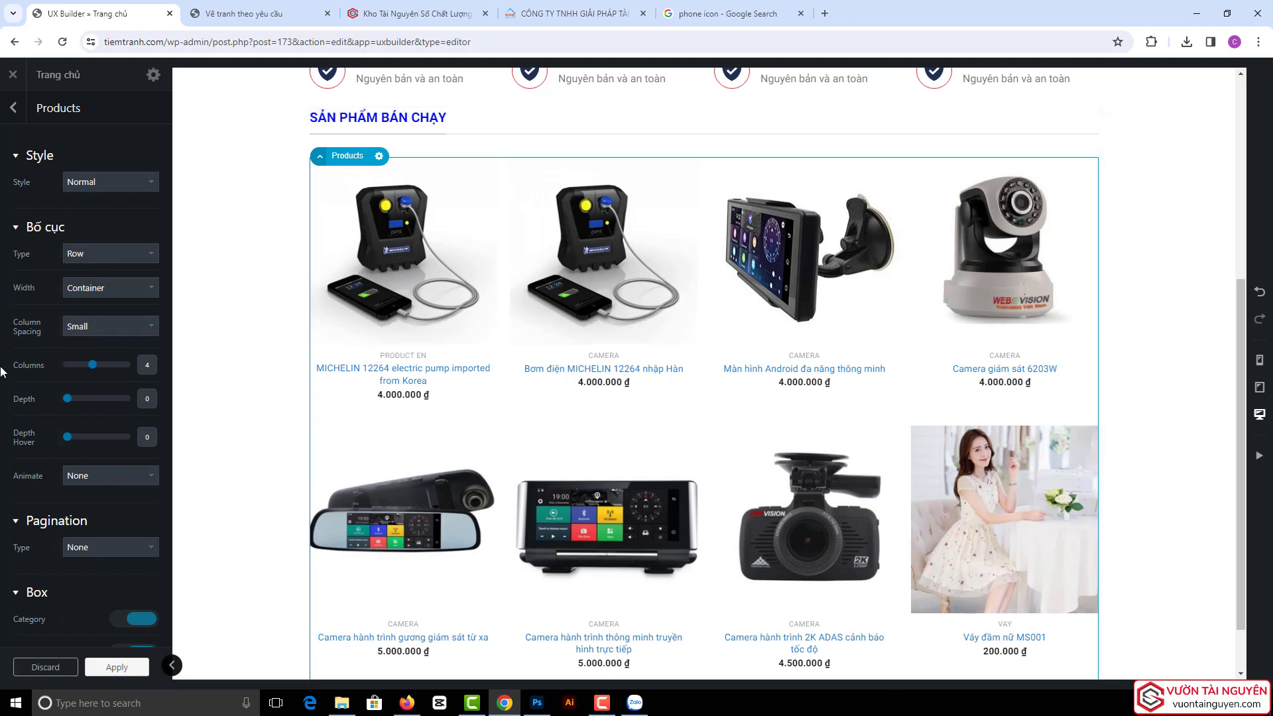
# - Try six columns for the product grid, then set the columns back to 4
pyautogui.scroll(-2, 4, 367)
pyautogui.scroll(1, 10, 348)
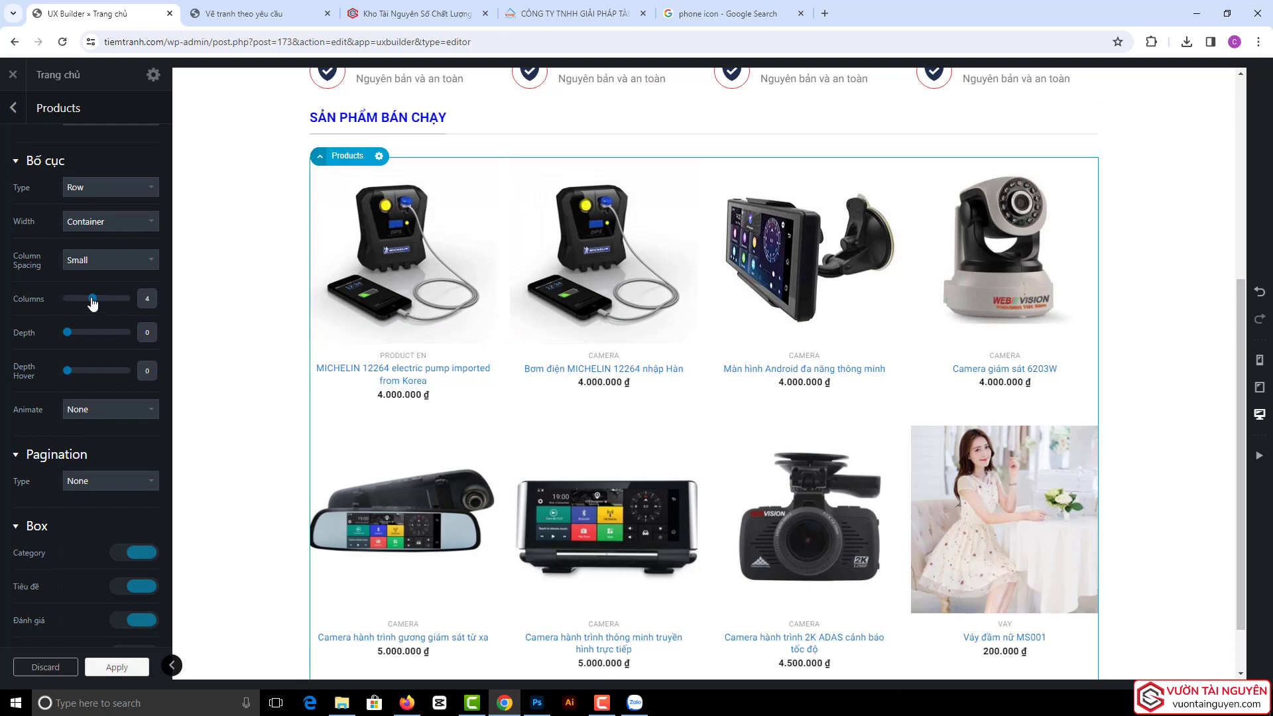
pyautogui.moveTo(93, 299); pyautogui.dragTo(113, 299)
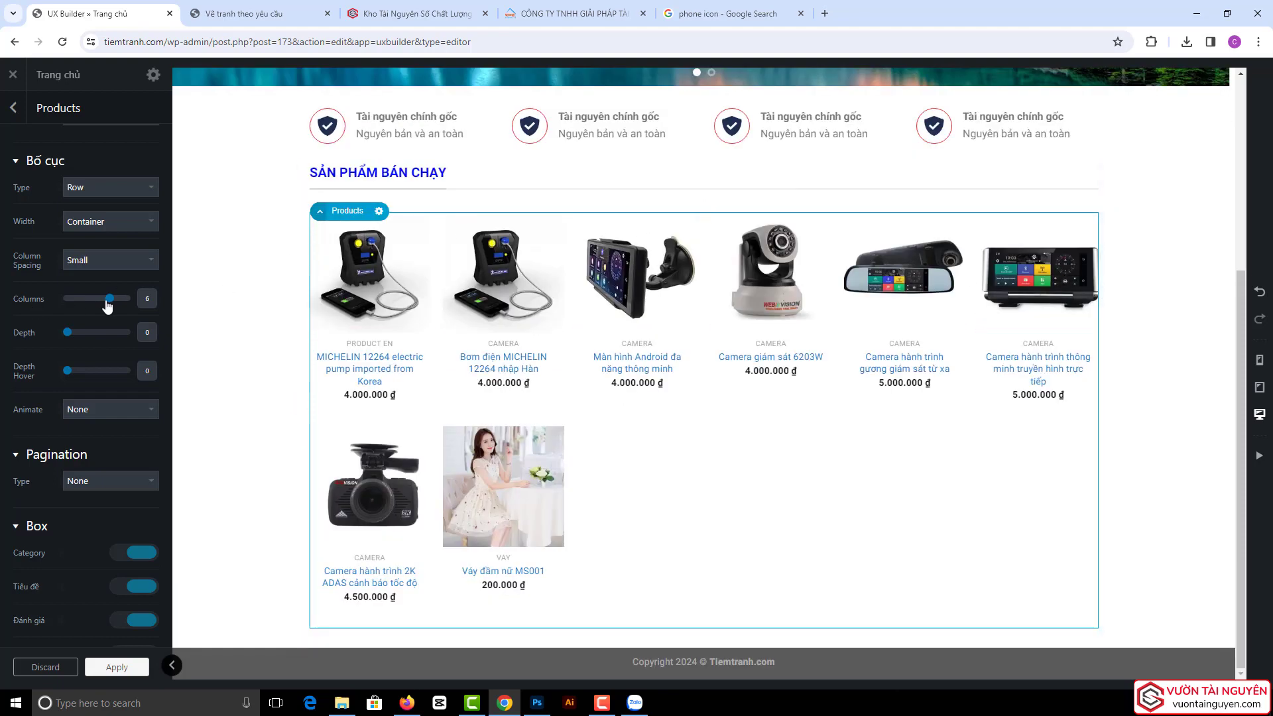
pyautogui.moveTo(110, 299); pyautogui.dragTo(92, 300)
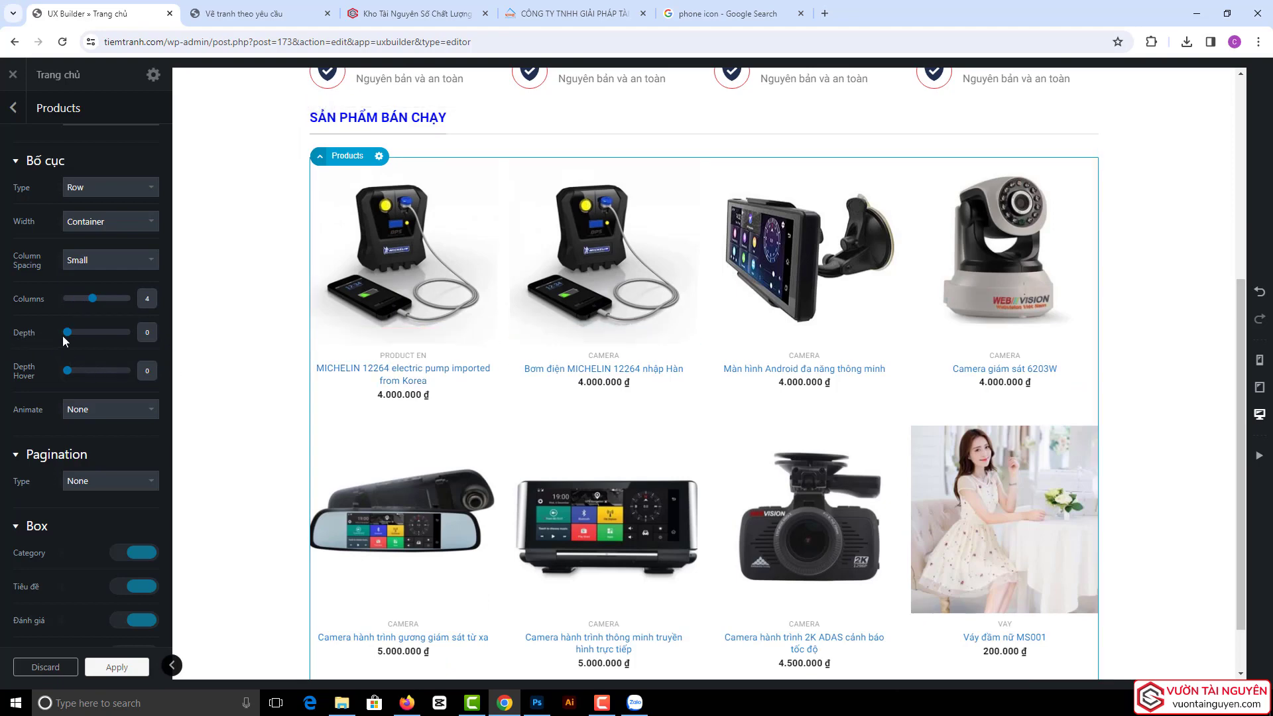
# - Set the Depth of the product boxes to 3
pyautogui.moveTo(67, 332); pyautogui.dragTo(103, 333)
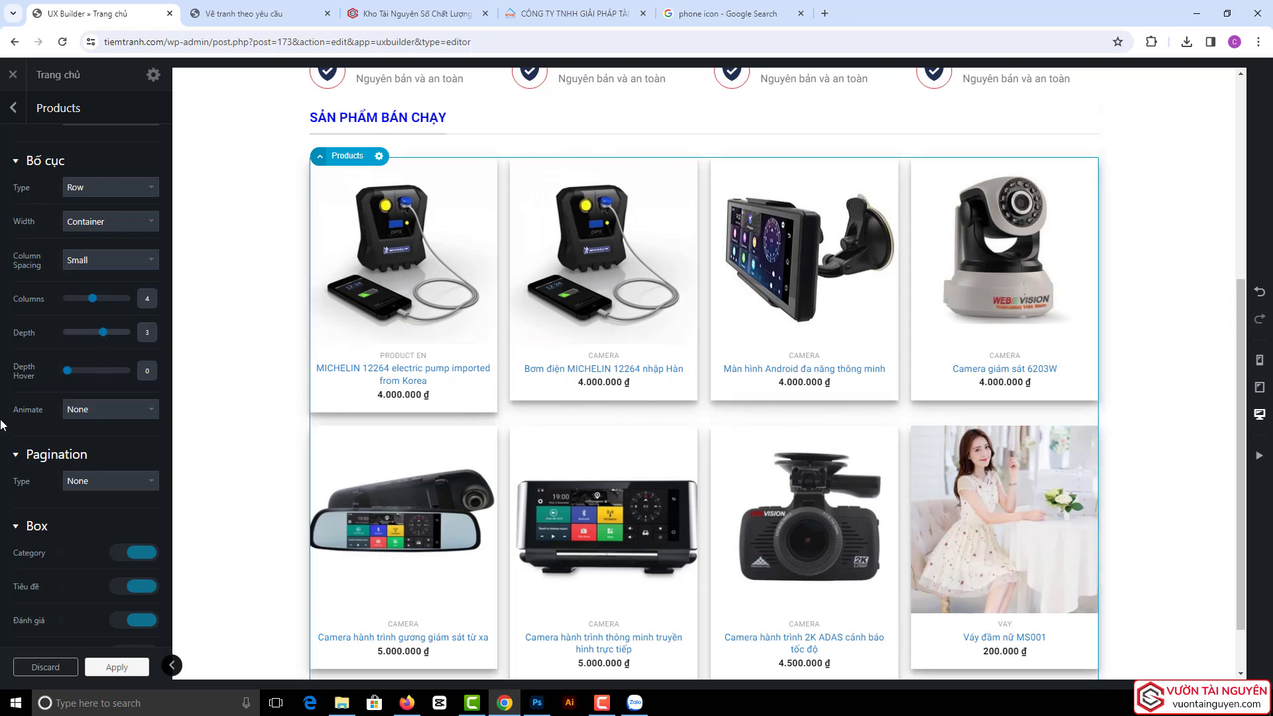
pyautogui.scroll(-1, 2, 424)
pyautogui.scroll(-2, 1, 424)
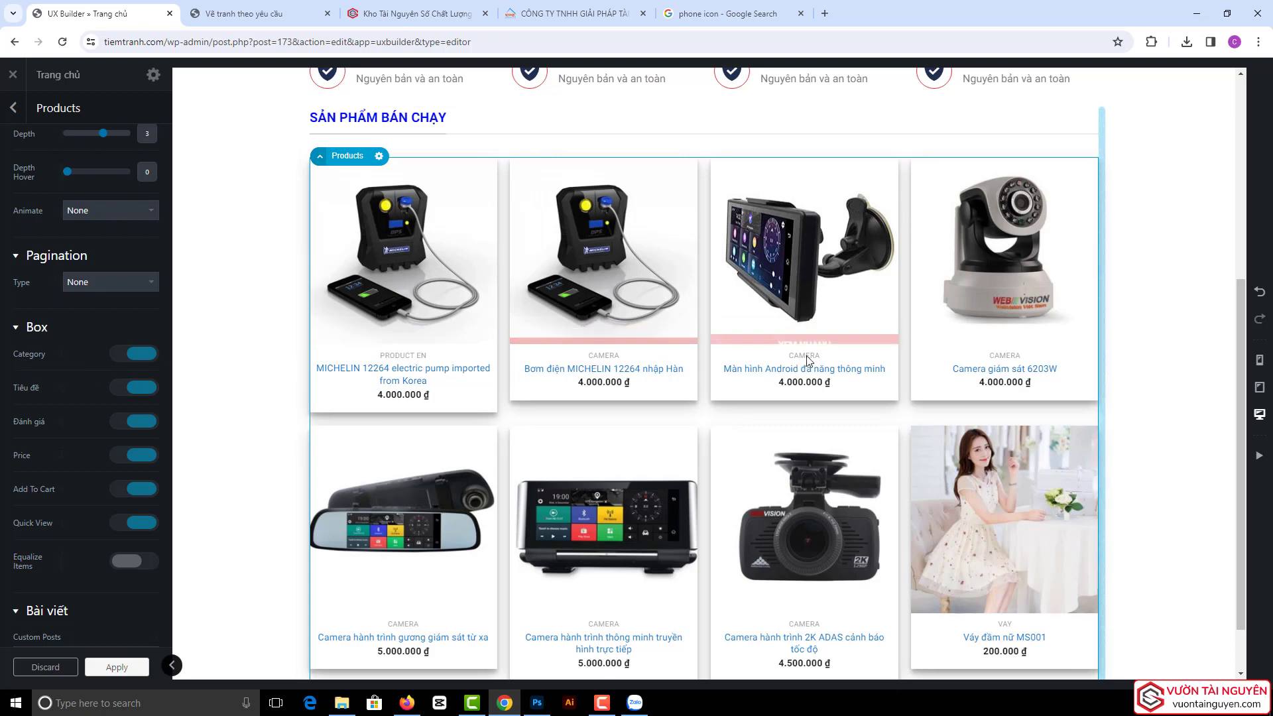
# - Hide the category, rating and quick view in the product boxes, keep the title shown, and turn on Equalize Items
pyautogui.click(124, 362)
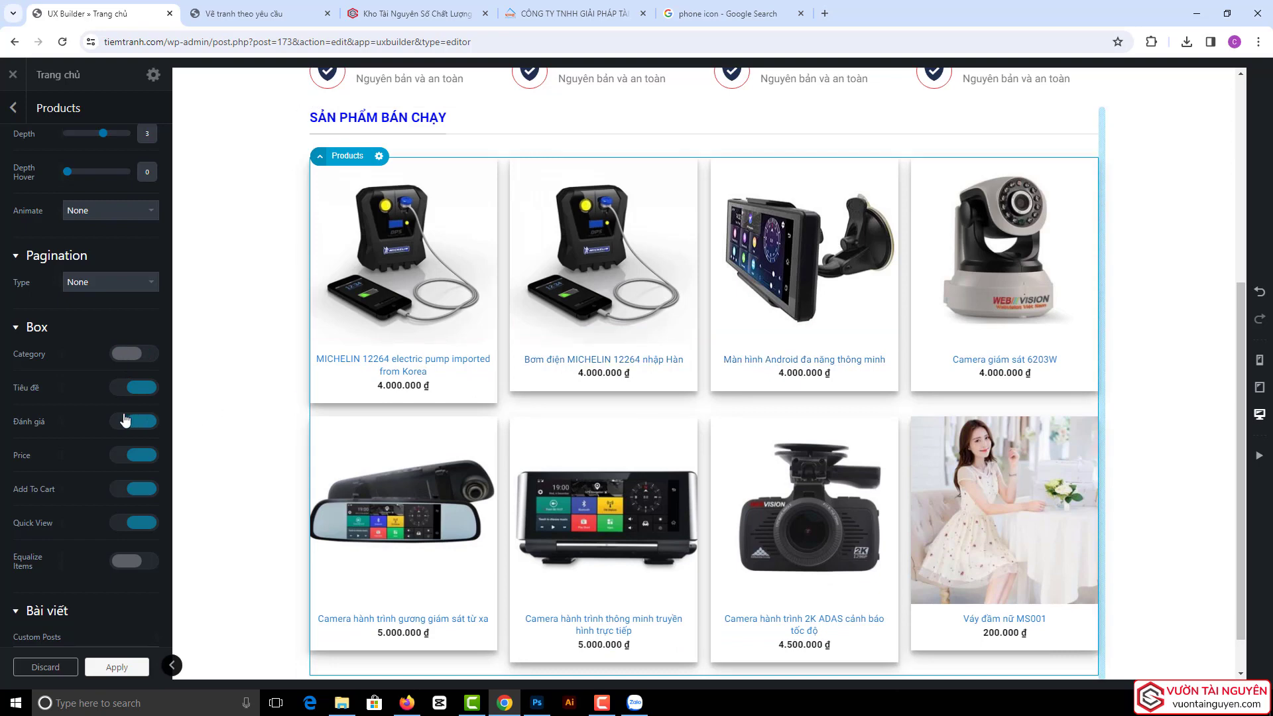
pyautogui.click(126, 390)
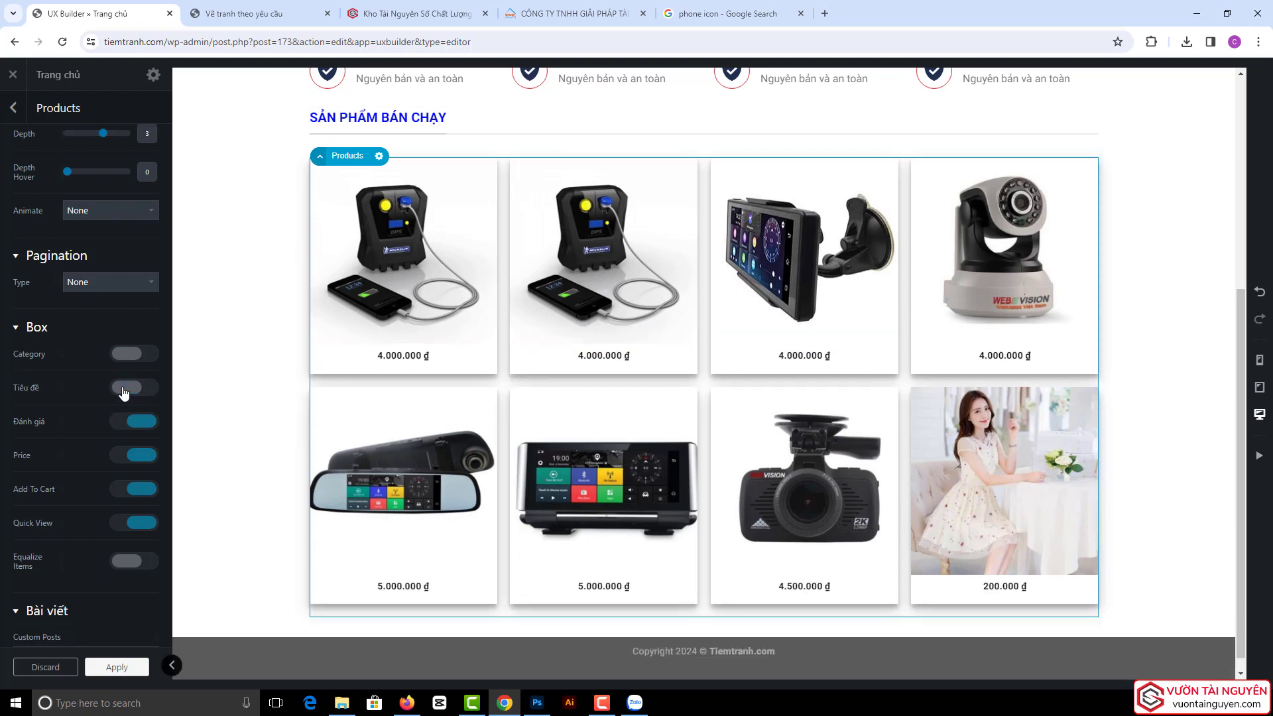
pyautogui.click(140, 392)
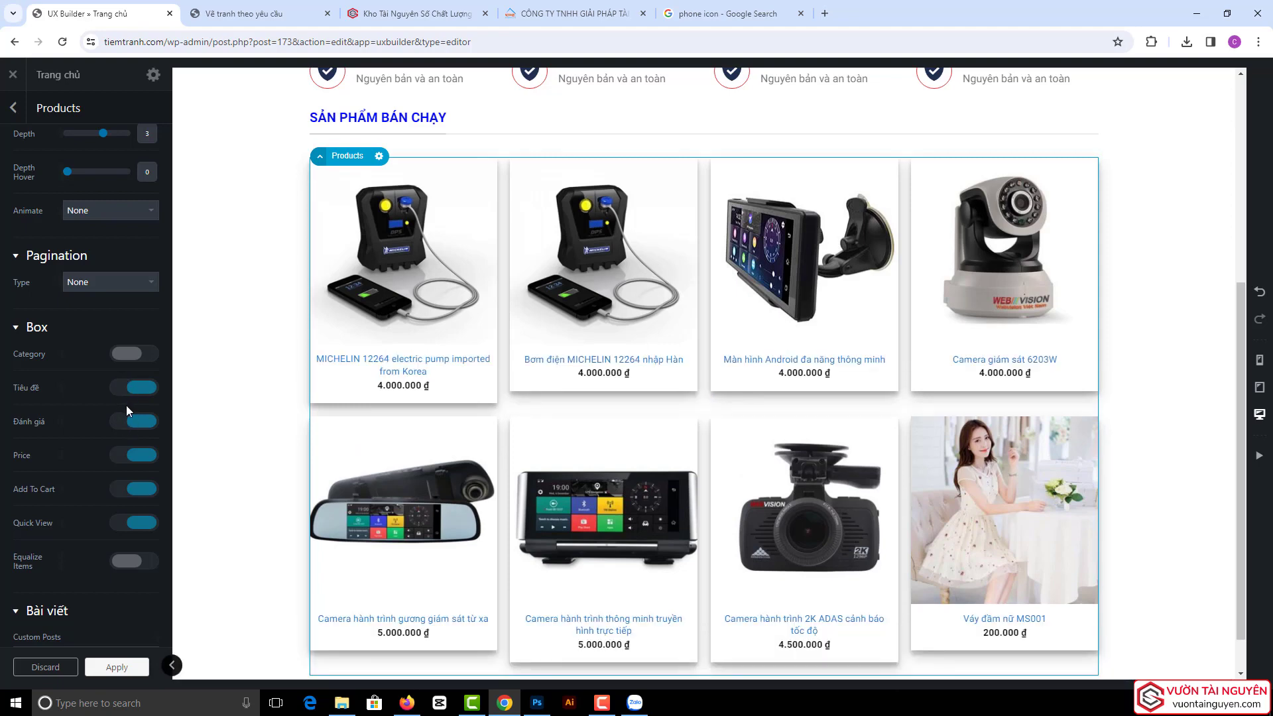
pyautogui.click(119, 428)
pyautogui.scroll(-1, 84, 475)
pyautogui.click(123, 459)
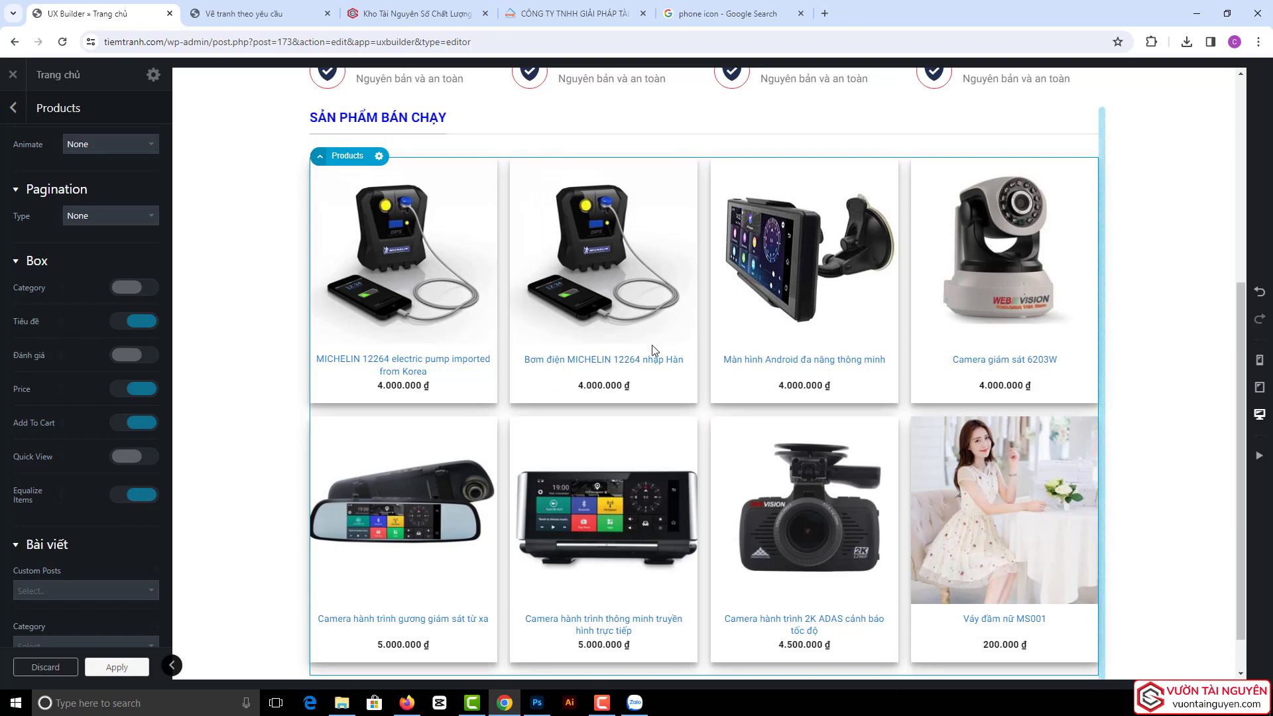
# - Compare the product grid with the product listing on the vuontainguyen.com reference site
pyautogui.scroll(-1, 571, 497)
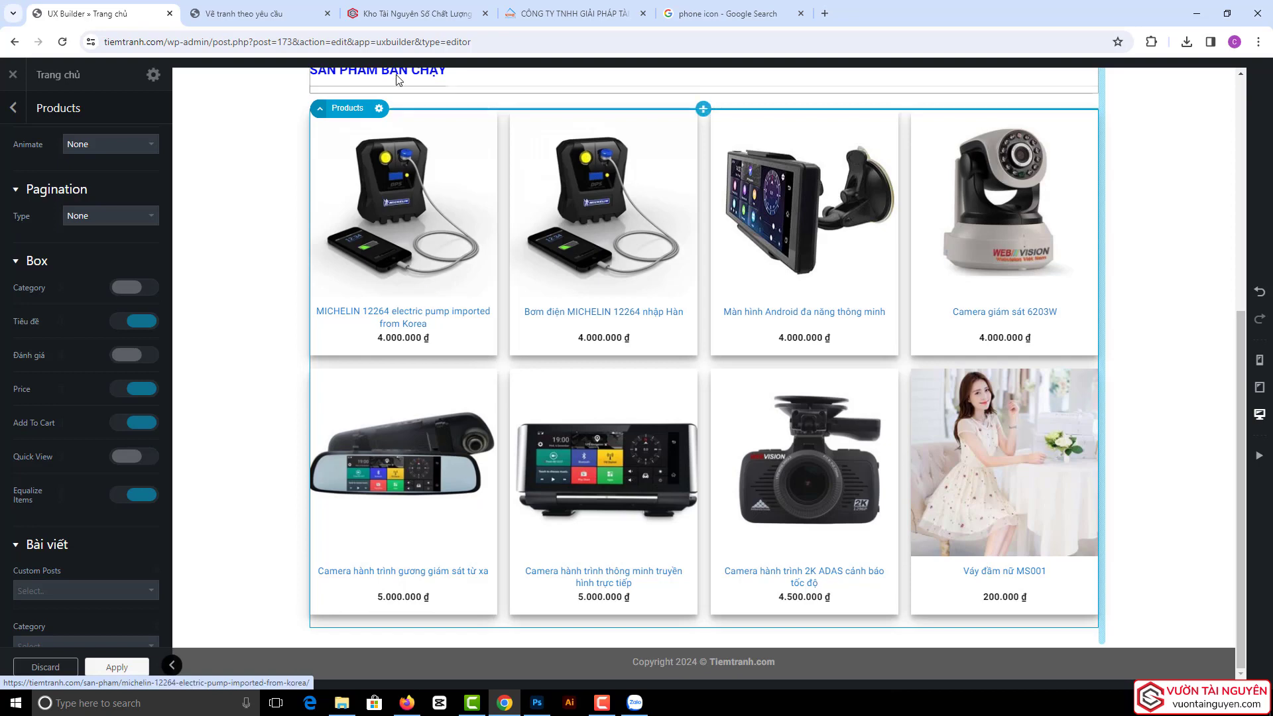
pyautogui.click(418, 13)
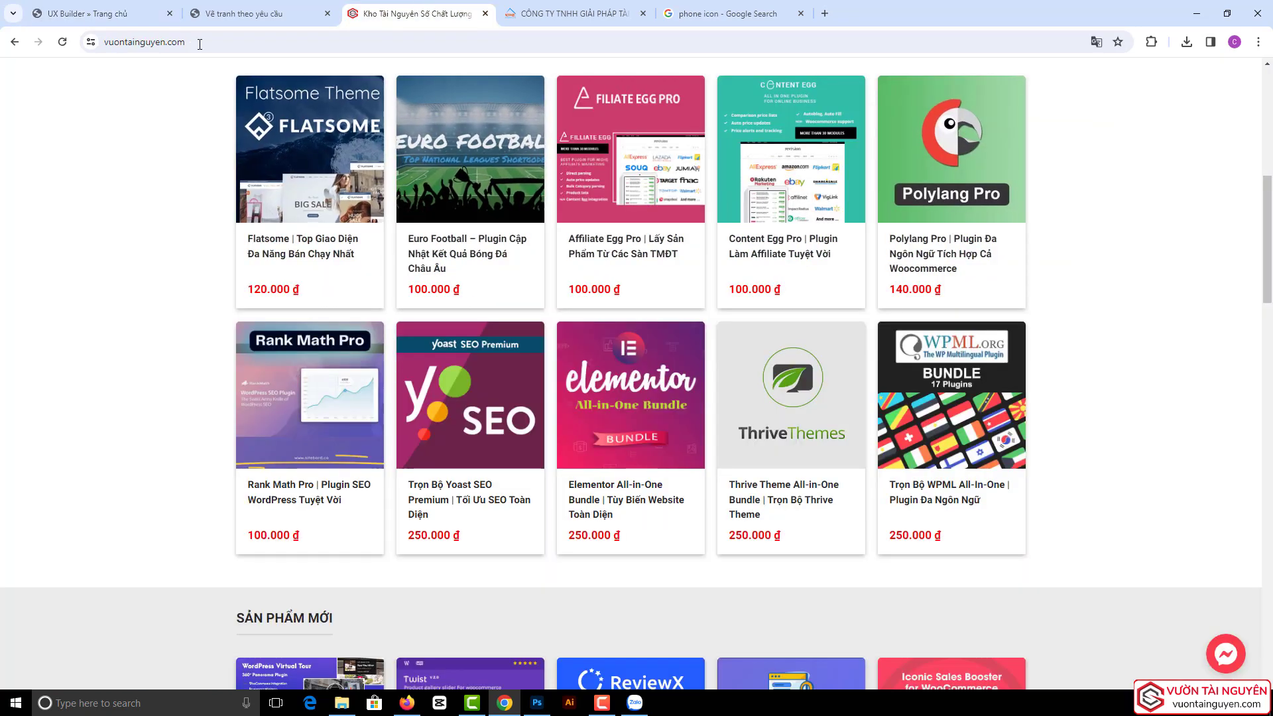
pyautogui.click(96, 12)
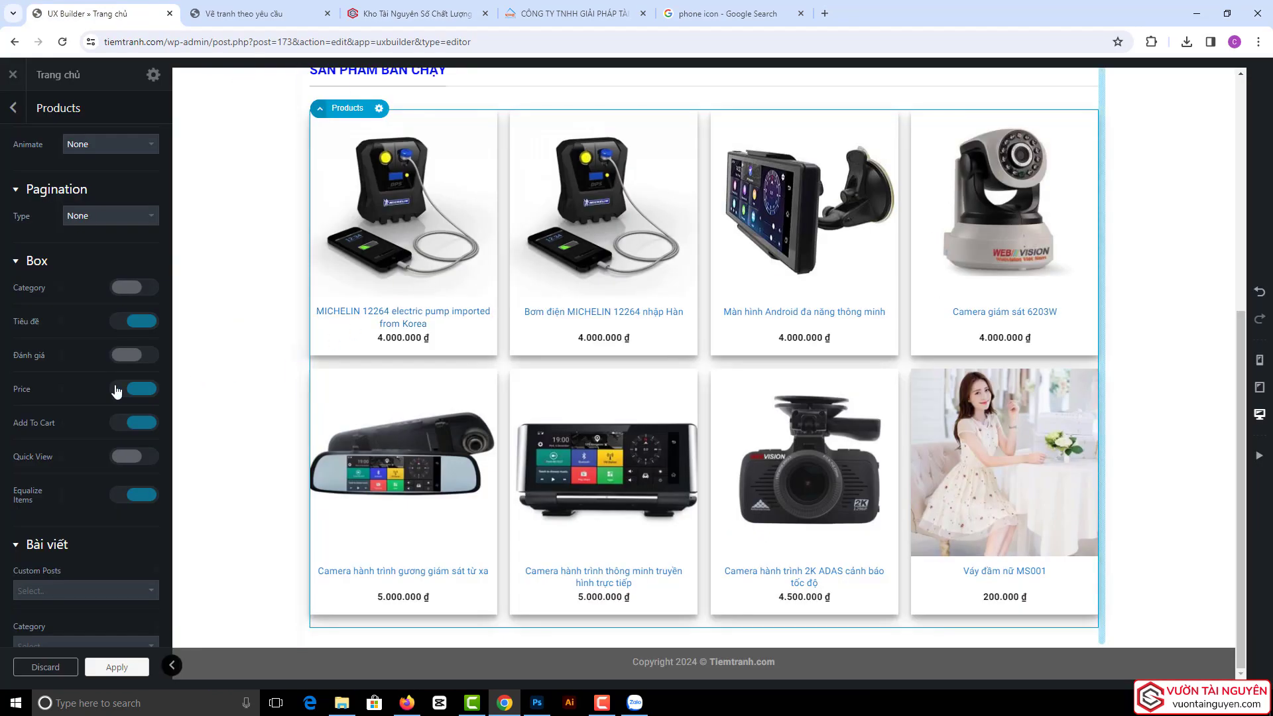
# - Choose as custom posts Camera hành trình gương giám sát từ xa, Camera giám sát 6203W and the two MICHELIN 12264 pumps
pyautogui.scroll(-4, 86, 392)
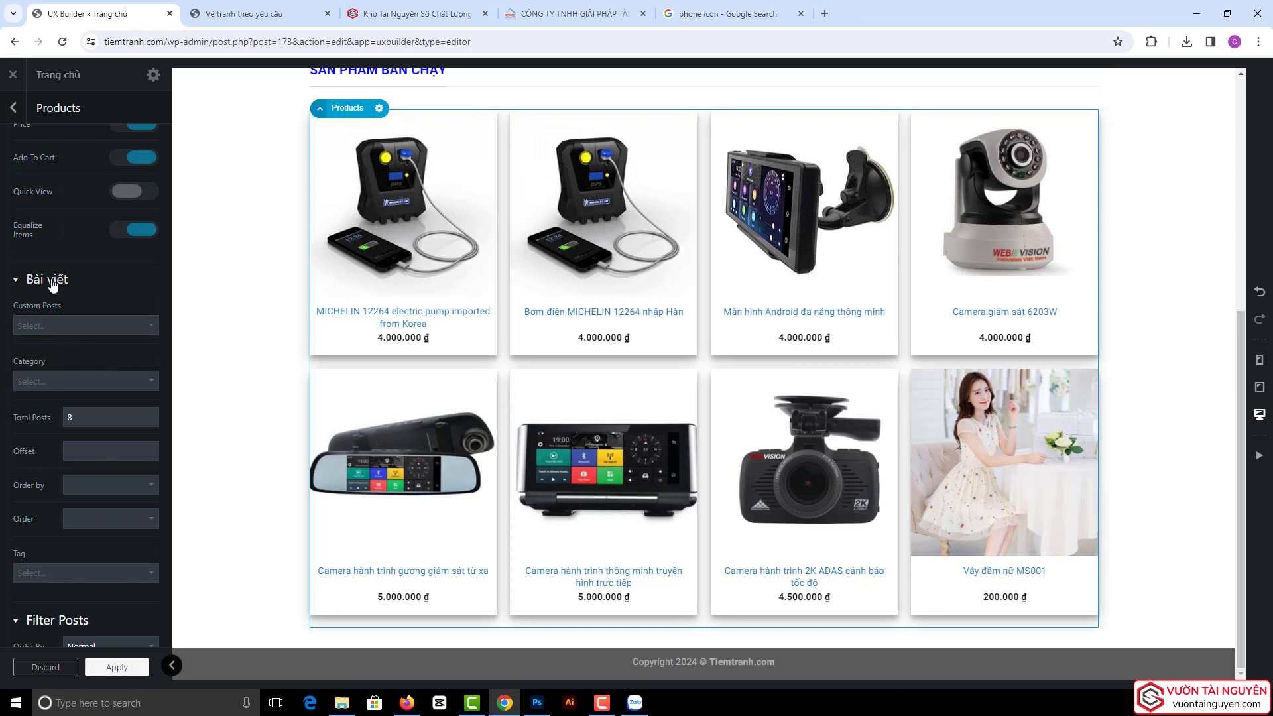
pyautogui.click(37, 324)
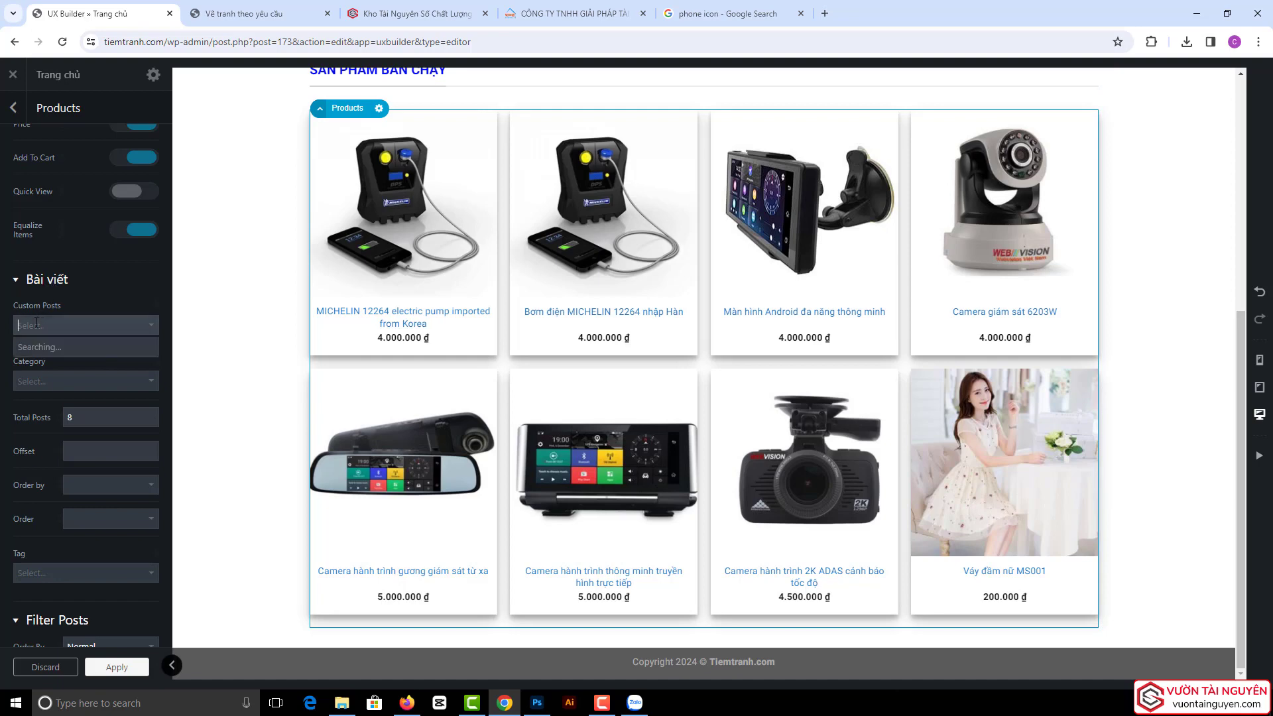
pyautogui.scroll(-2, 63, 391)
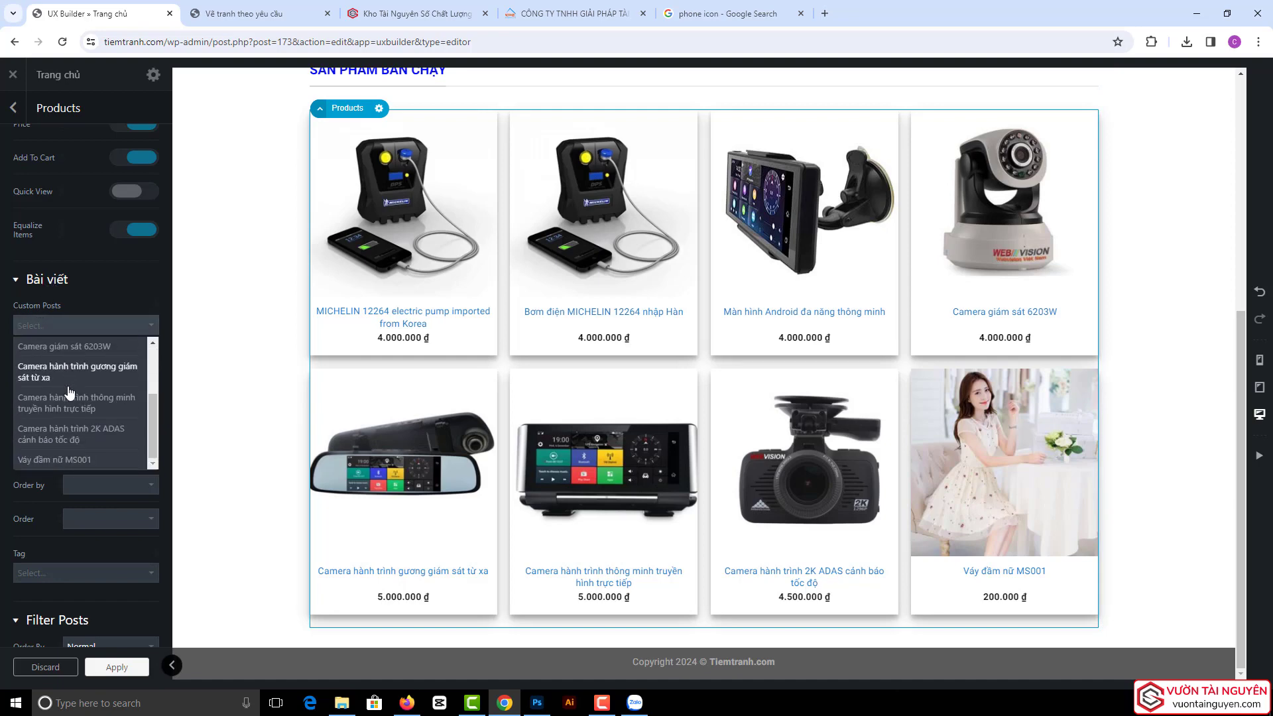
pyautogui.scroll(2, 69, 412)
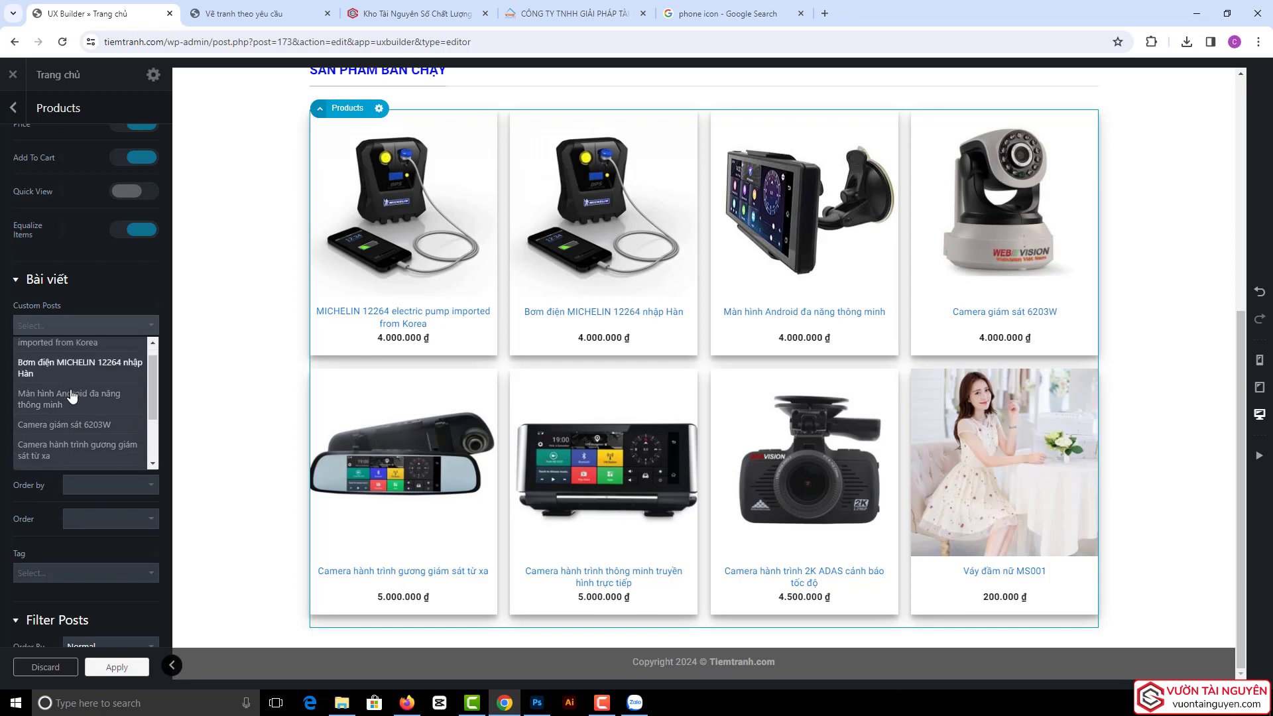
pyautogui.scroll(-2, 71, 401)
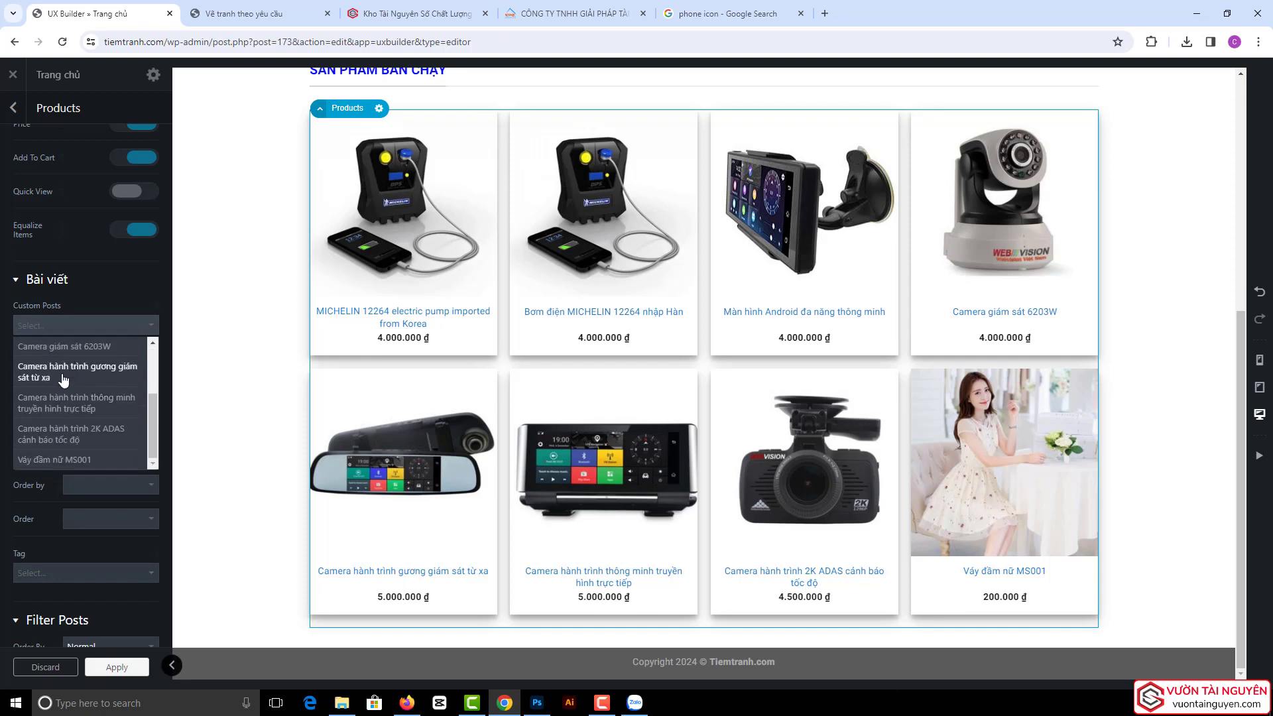
pyautogui.click(64, 375)
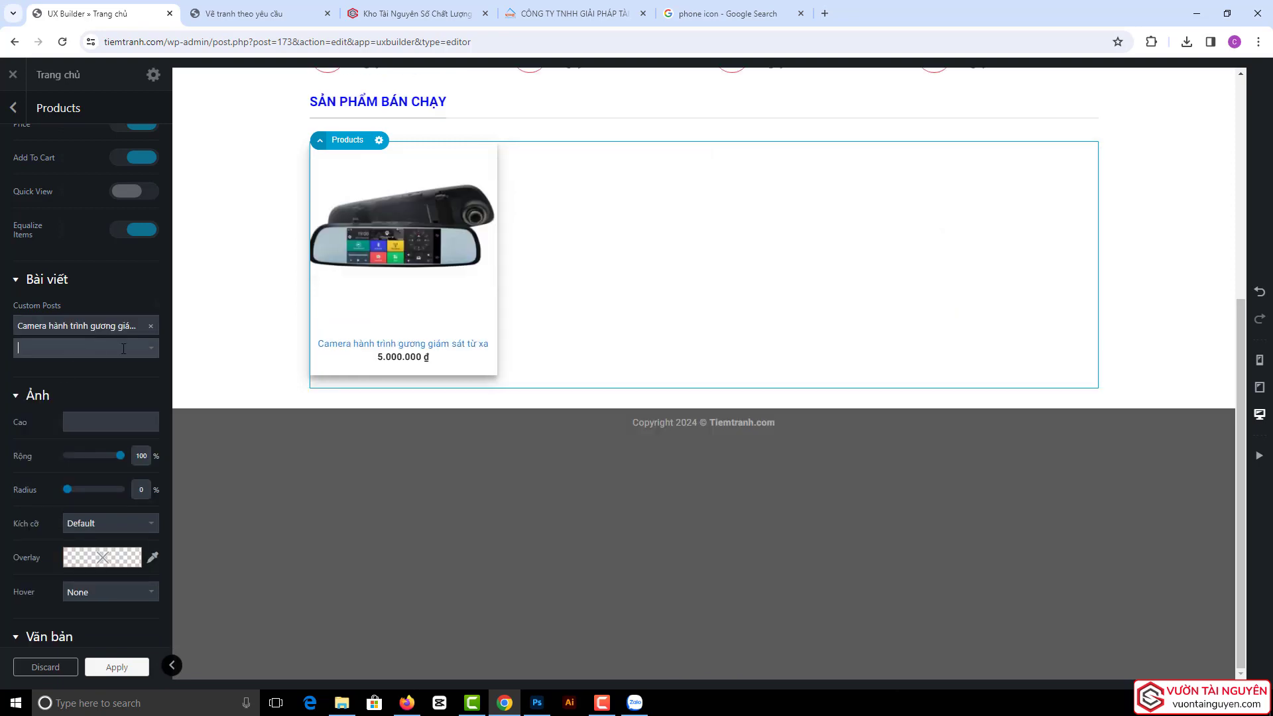
pyautogui.click(123, 348)
pyautogui.click(67, 393)
pyautogui.click(64, 369)
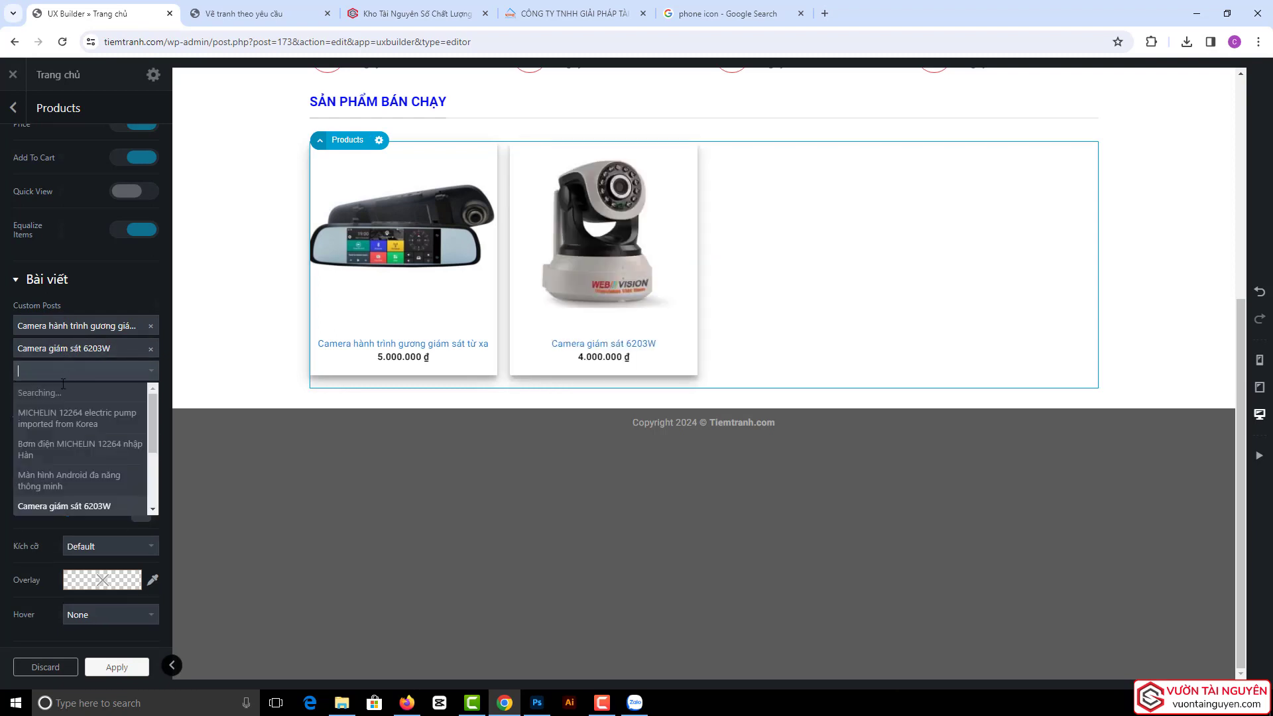
pyautogui.click(20, 390)
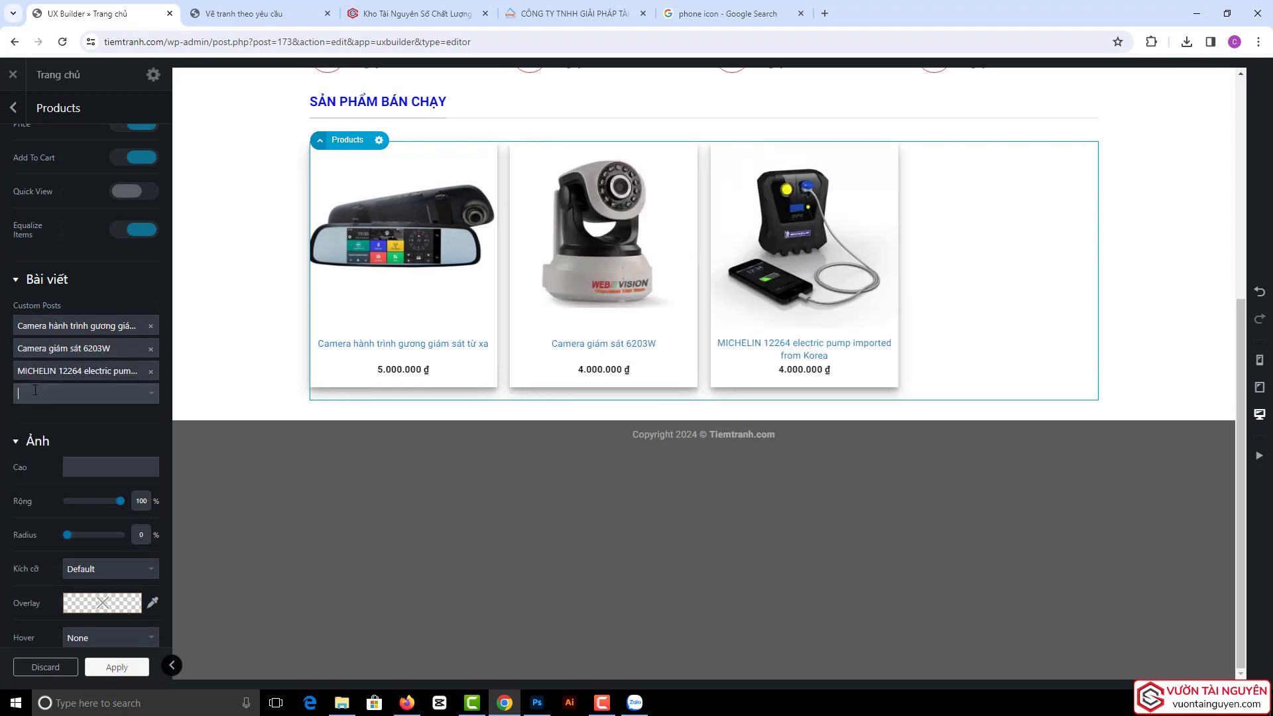
pyautogui.click(48, 392)
pyautogui.click(60, 464)
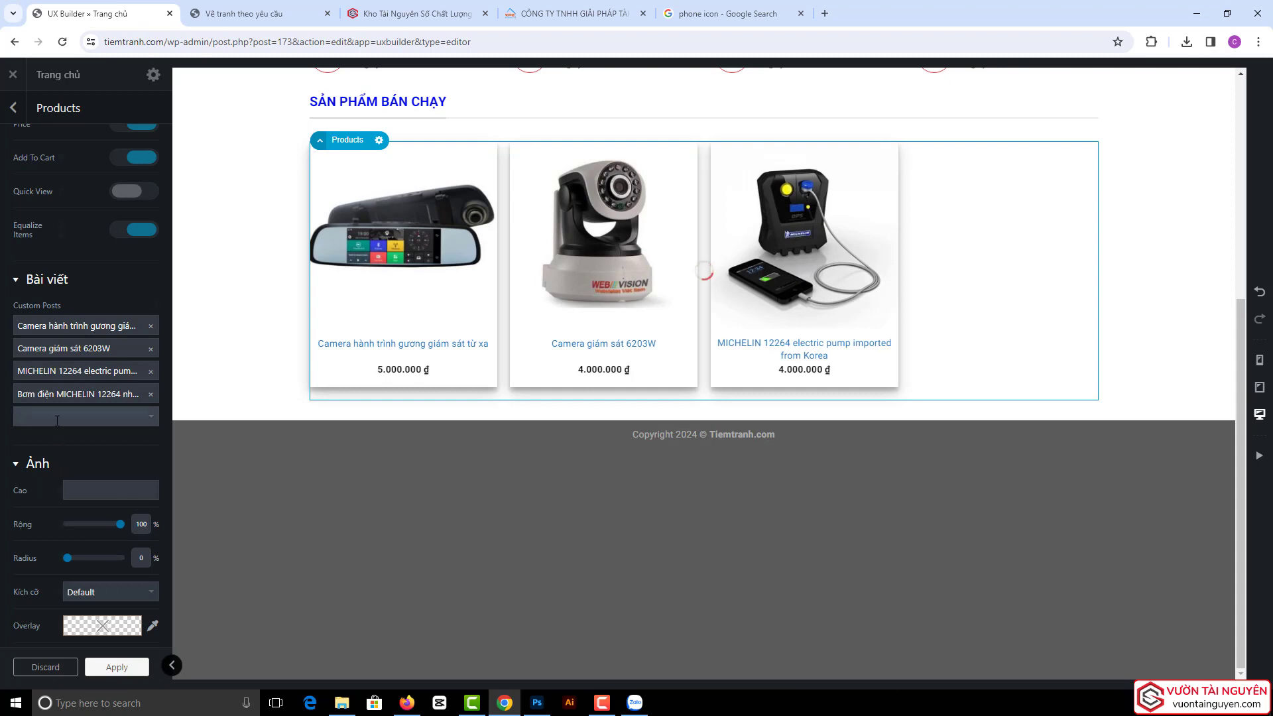
# - Remove all four chosen products from the custom posts selection
pyautogui.click(150, 326)
pyautogui.click(151, 326)
pyautogui.click(150, 326)
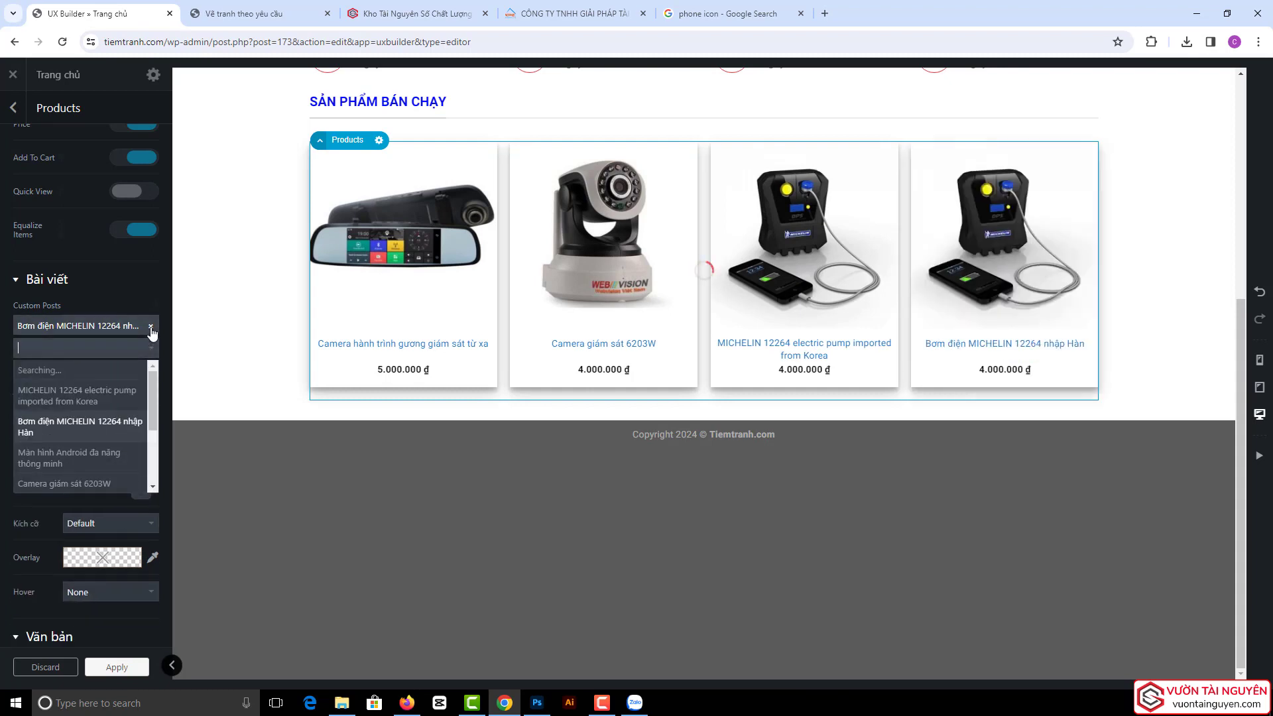
pyautogui.click(151, 326)
pyautogui.click(2, 344)
# - Filter the product list by the Camera category and set the total posts to 4
pyautogui.click(30, 381)
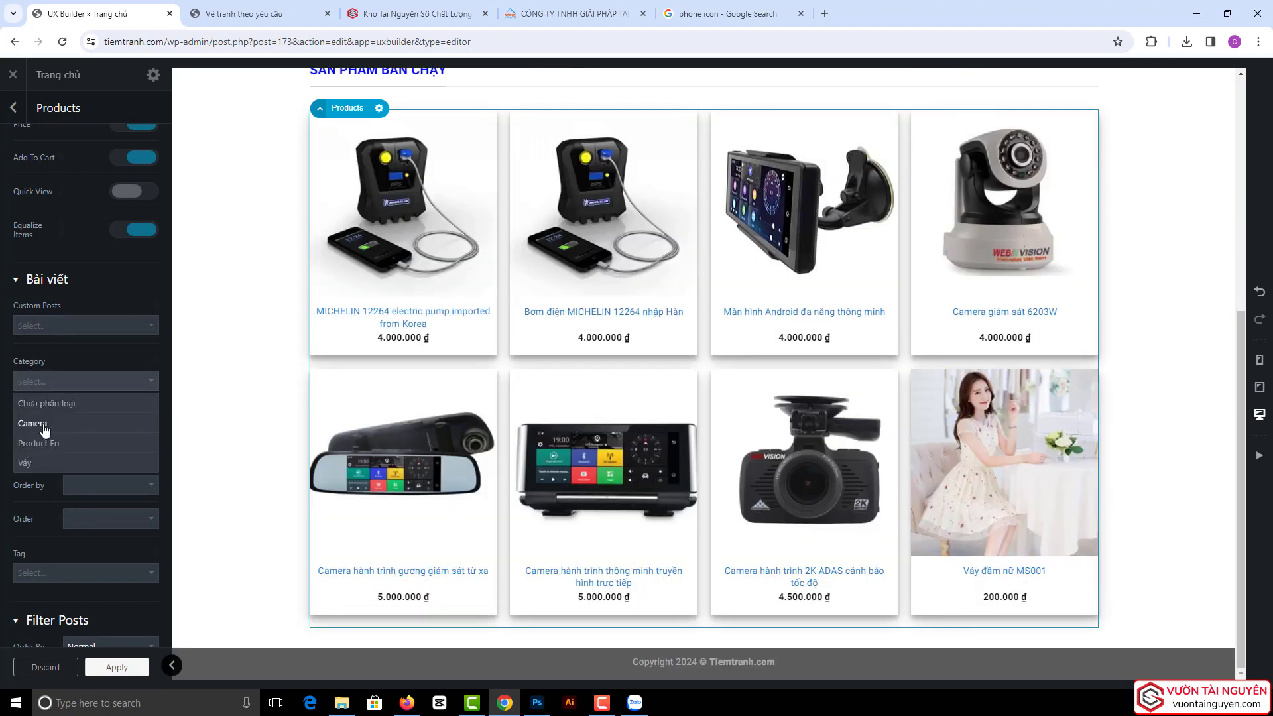
pyautogui.click(43, 424)
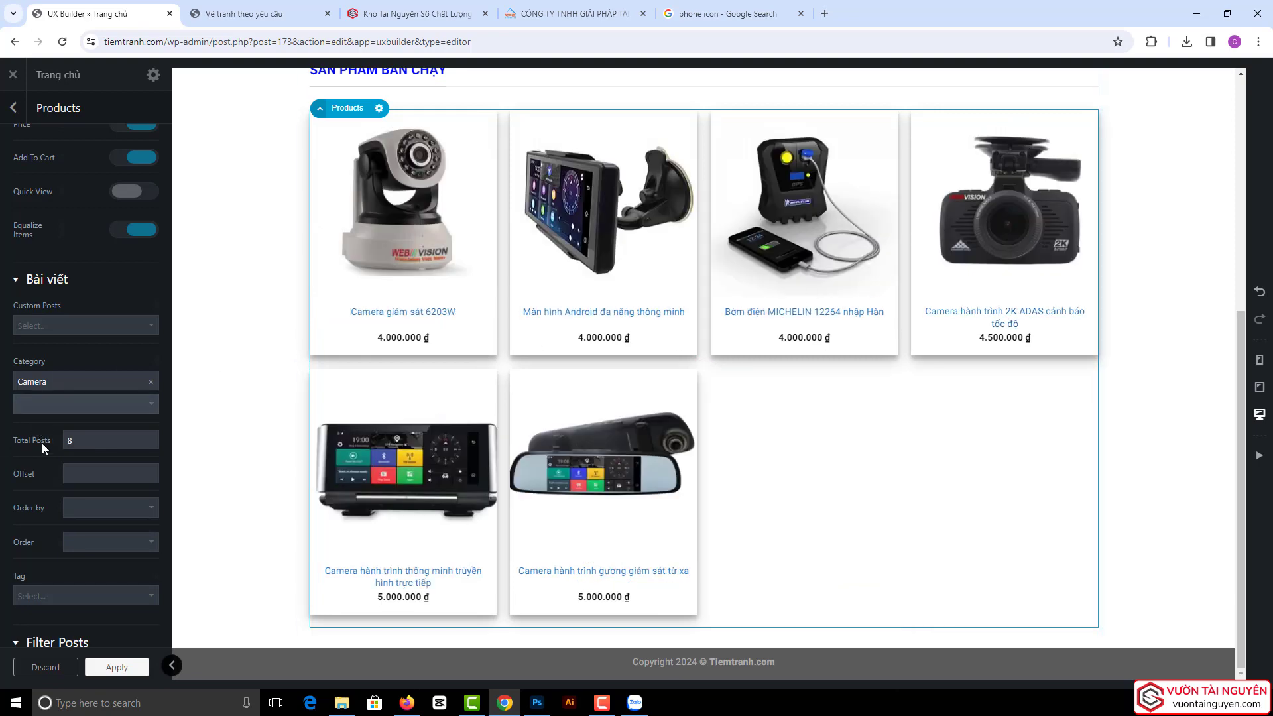
pyautogui.moveTo(77, 440); pyautogui.dragTo(45, 447)
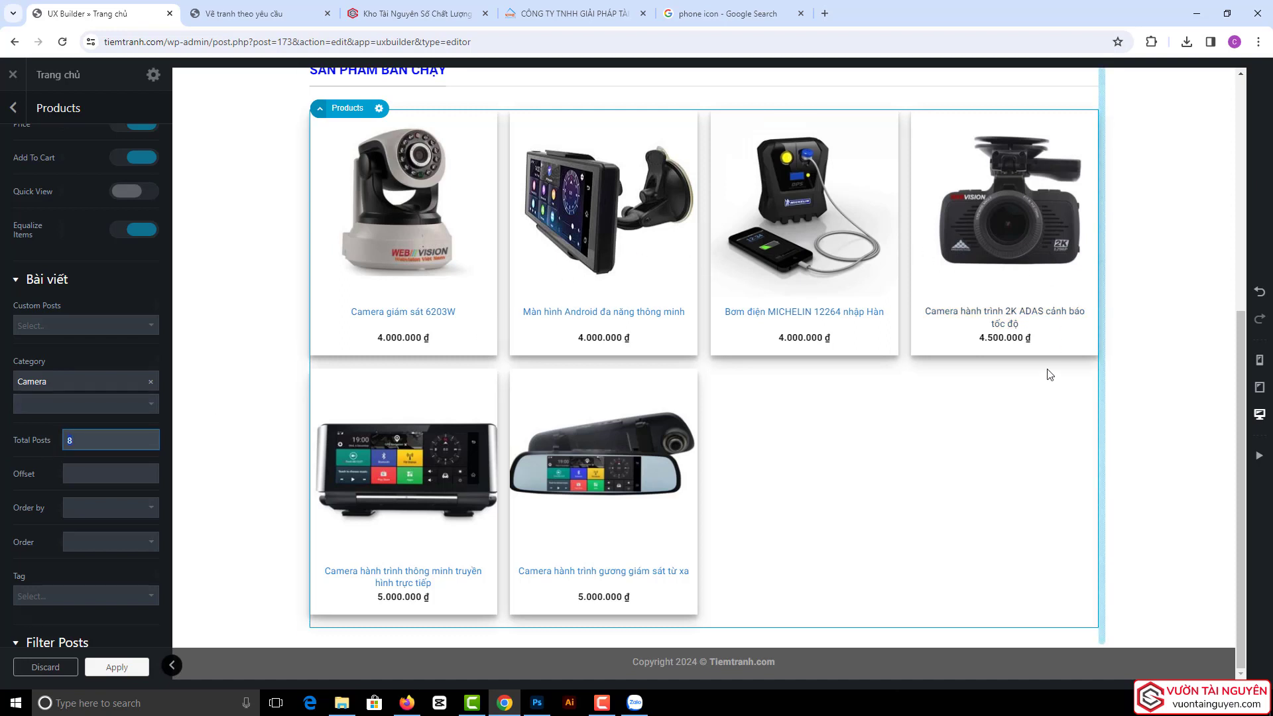
pyautogui.write('8')
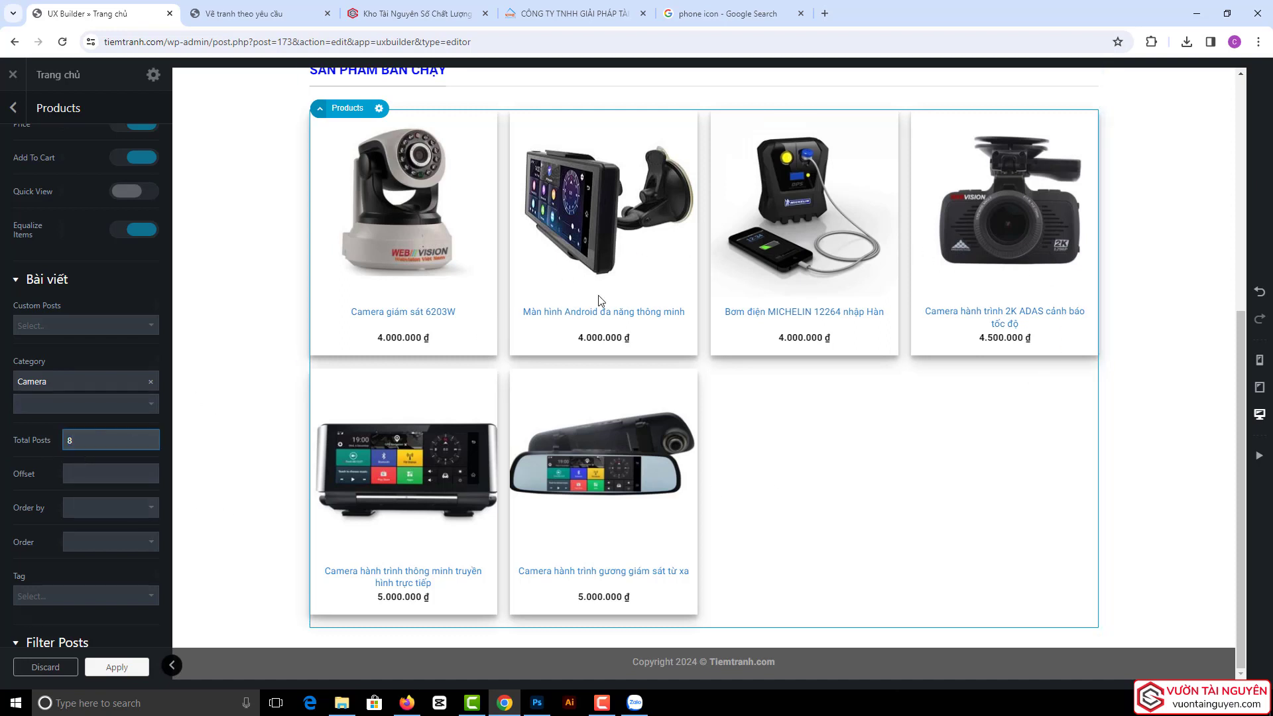
pyautogui.moveTo(76, 440); pyautogui.dragTo(53, 447)
pyautogui.write('4')
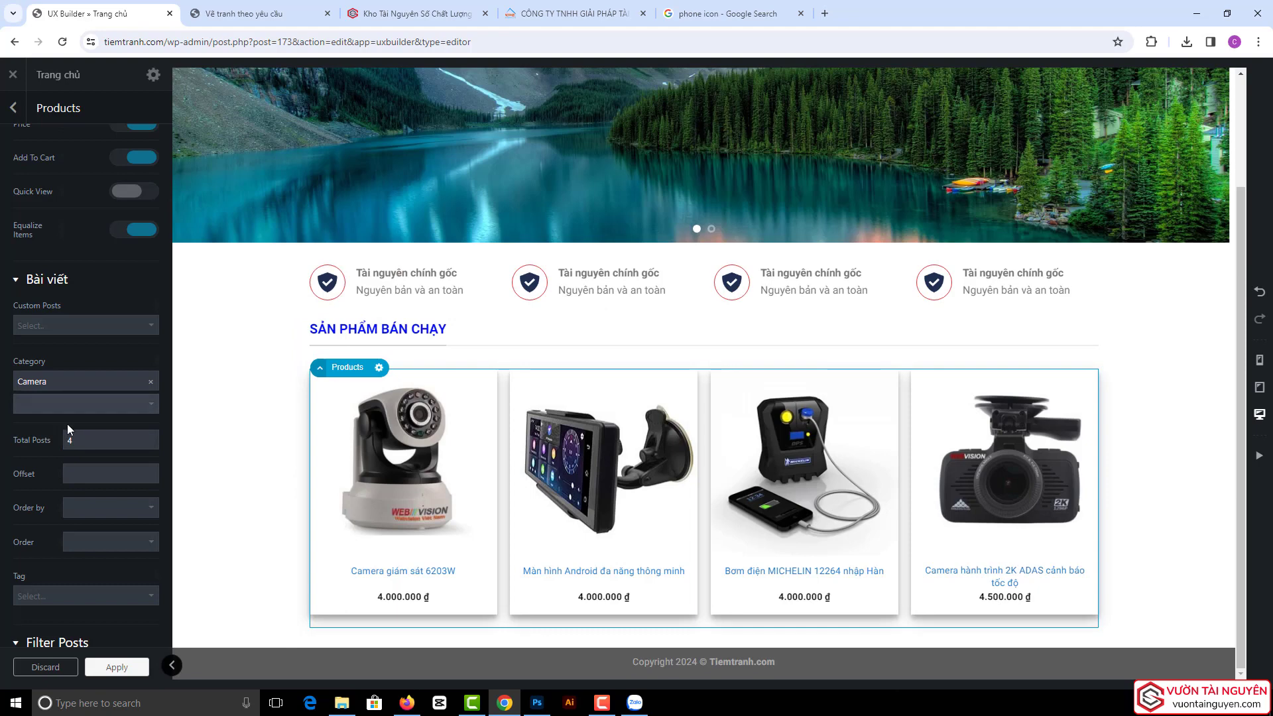
# - Clear the Camera category filter and set the total posts back to 8
pyautogui.click(152, 383)
pyautogui.click(2, 406)
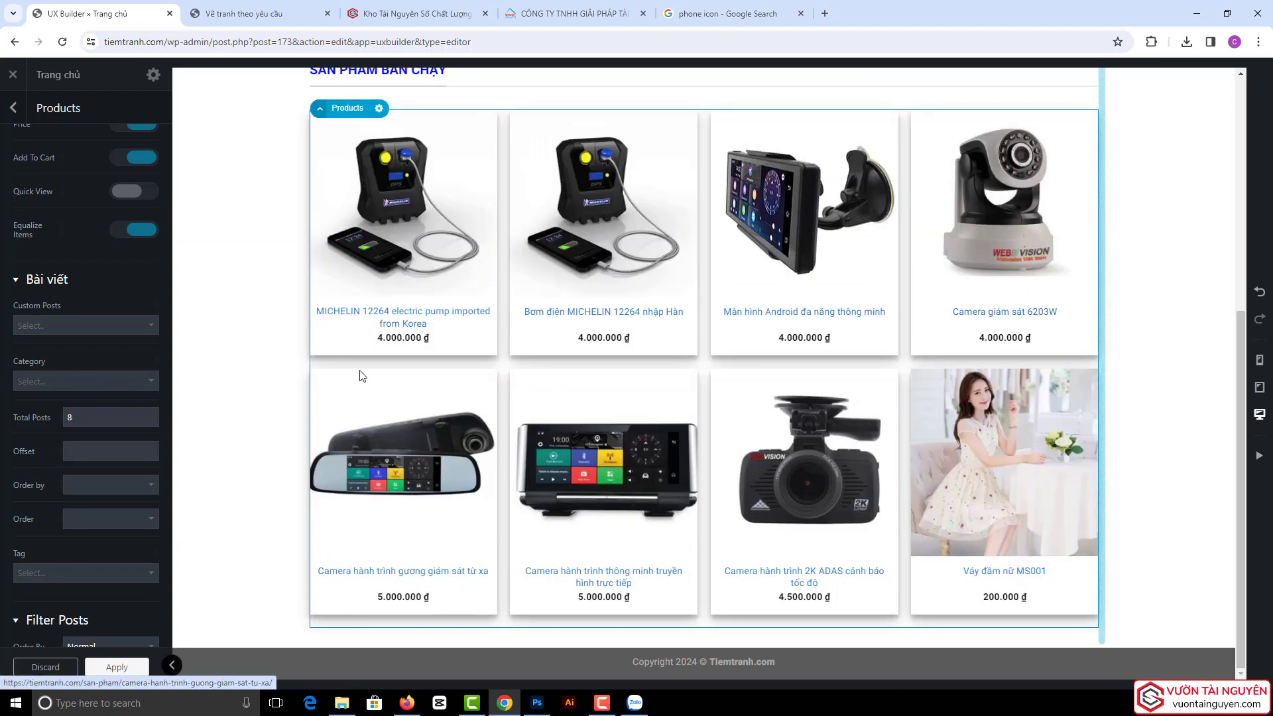
# - Try a 4:3 height ratio on the product images and clear the height again
pyautogui.scroll(-6, 61, 368)
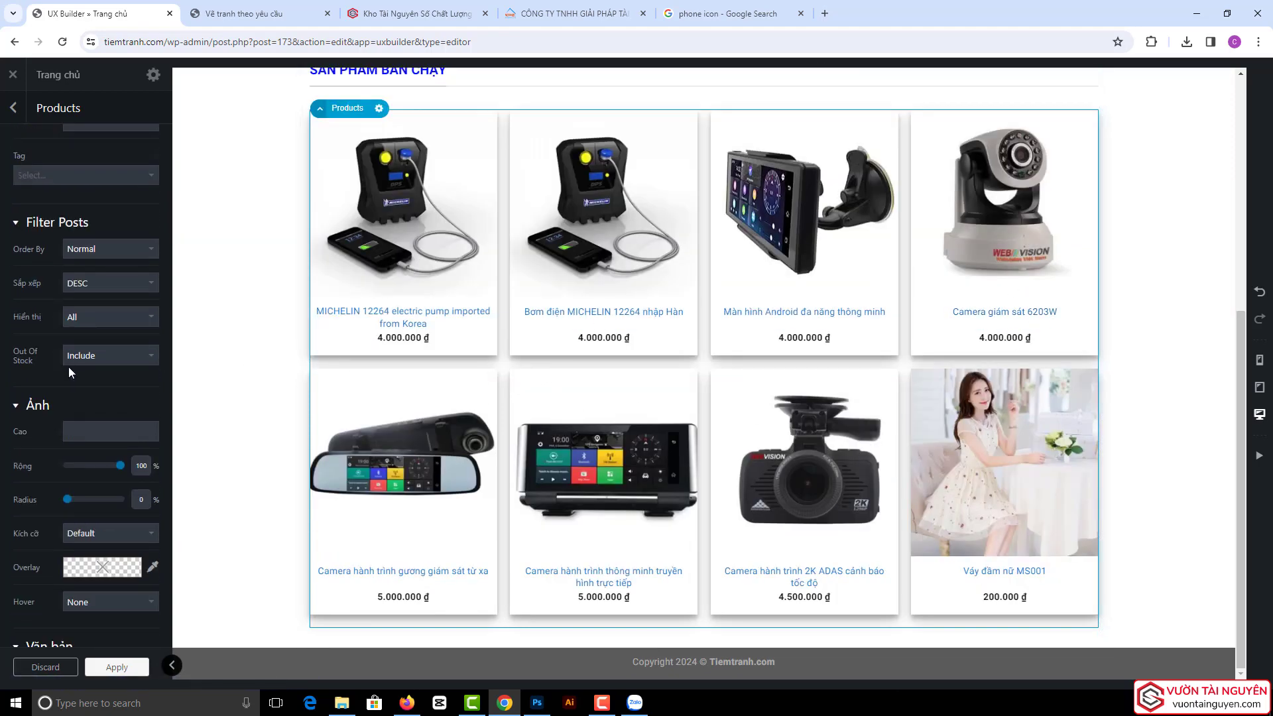
pyautogui.scroll(1, 69, 367)
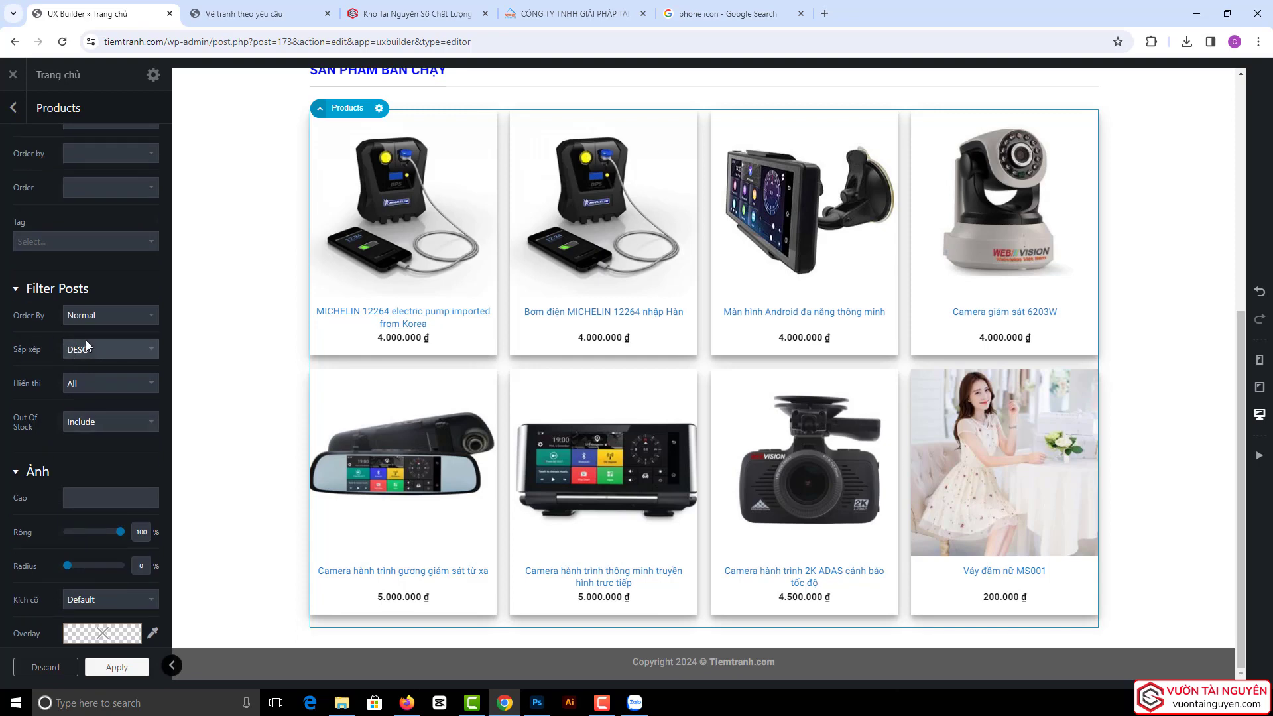
pyautogui.scroll(-3, 83, 342)
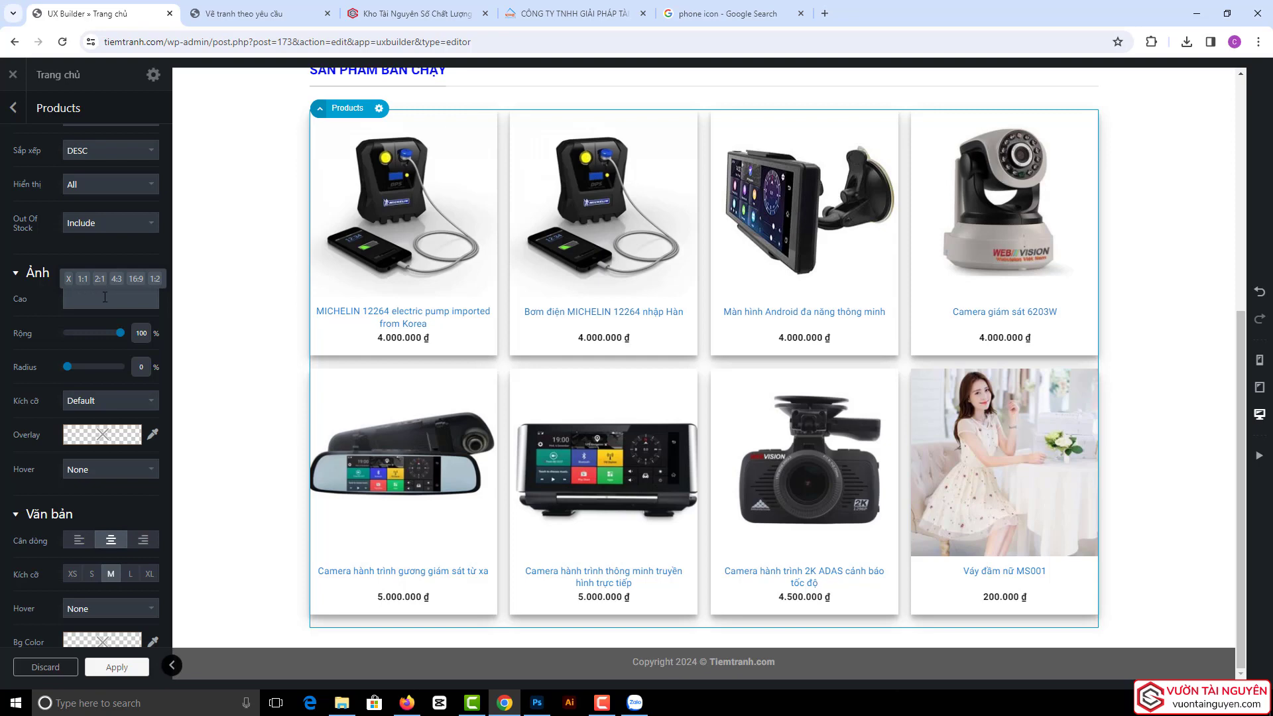
pyautogui.click(117, 279)
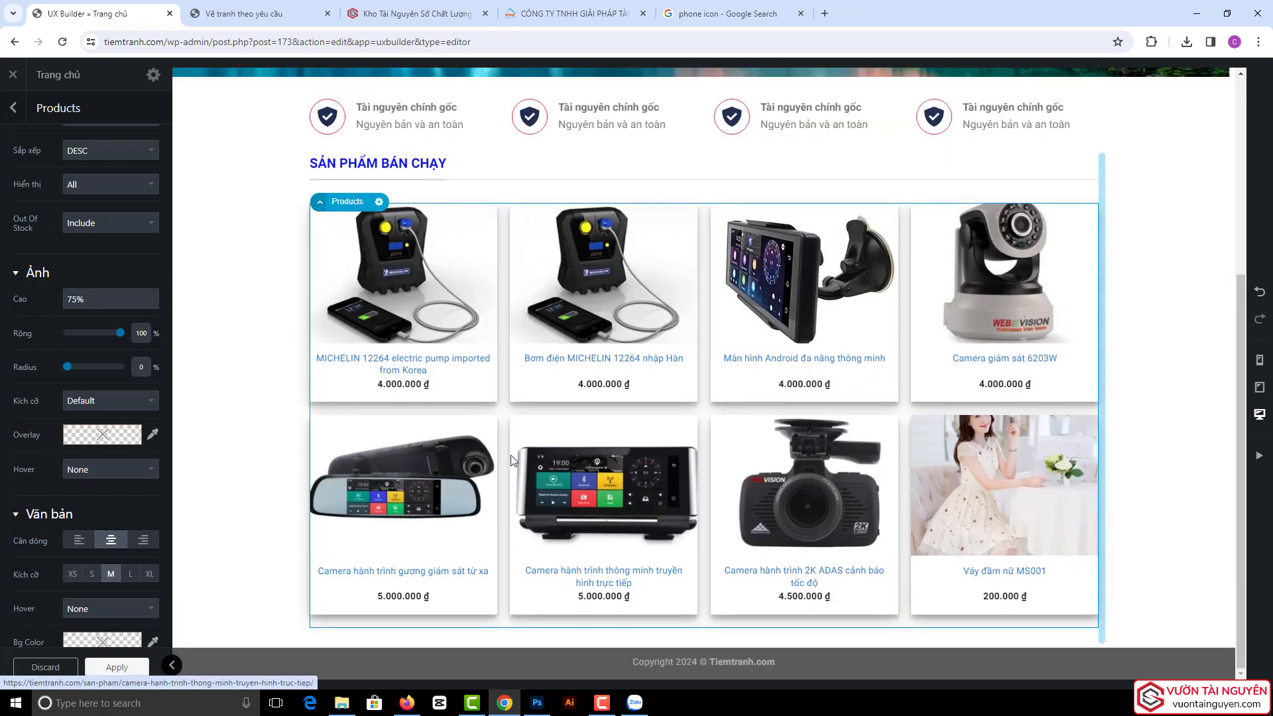
pyautogui.click(69, 293)
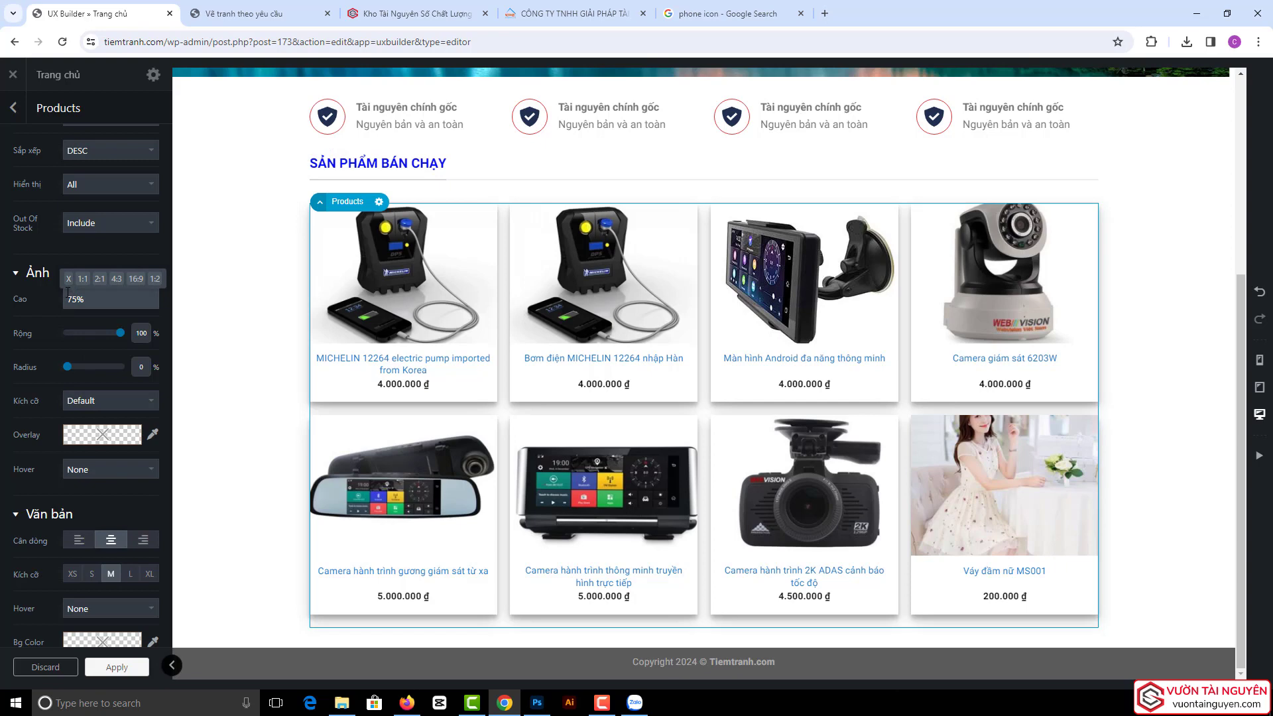
pyautogui.click(70, 281)
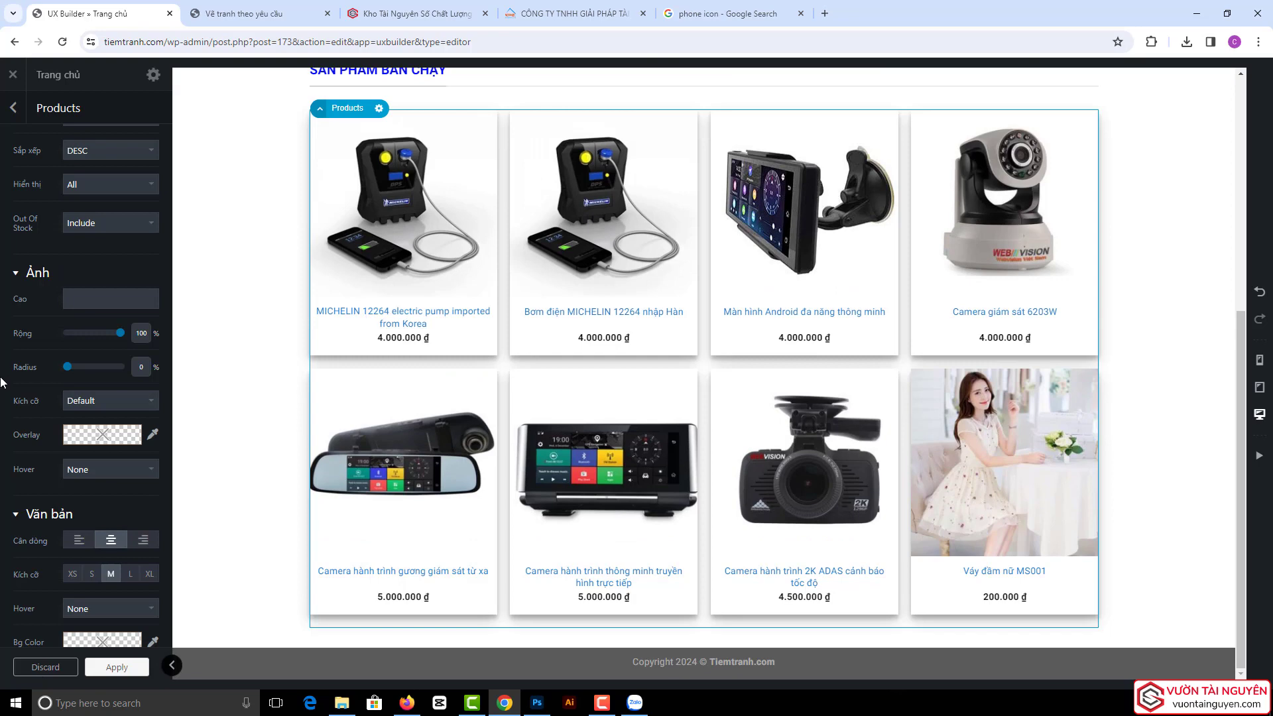
# - Set the product image size to Original
pyautogui.click(110, 400)
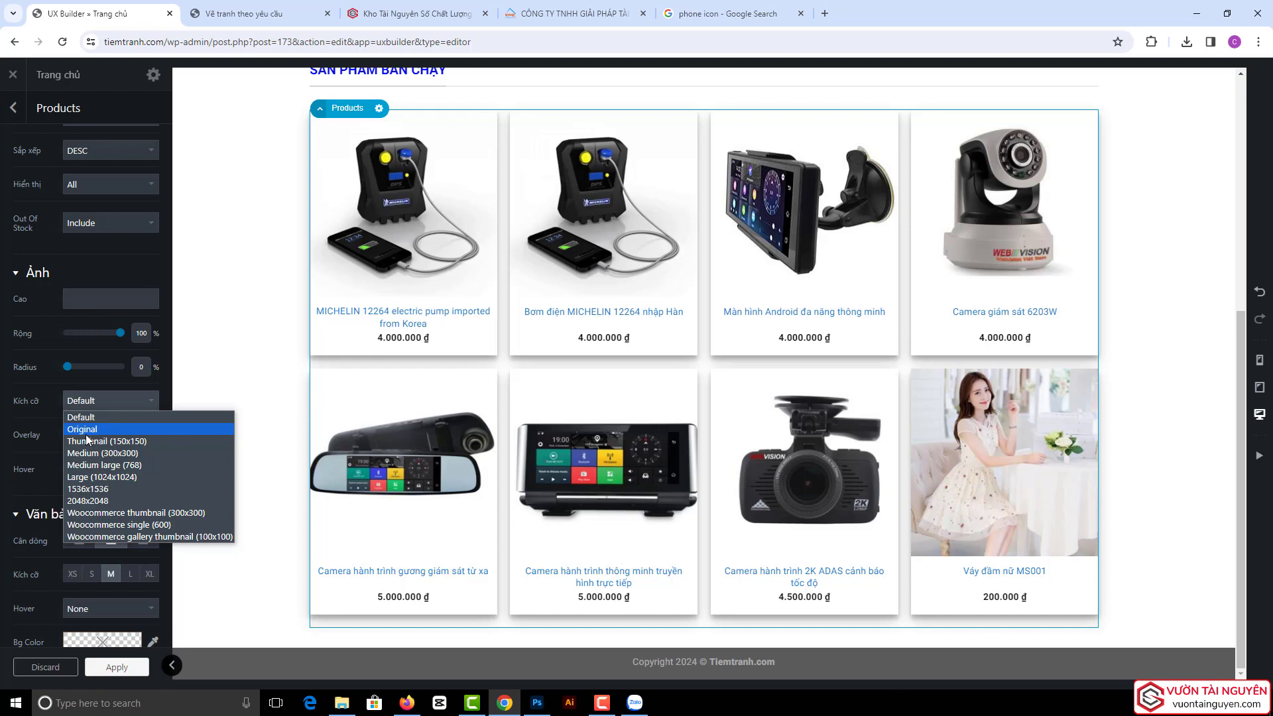
pyautogui.click(85, 429)
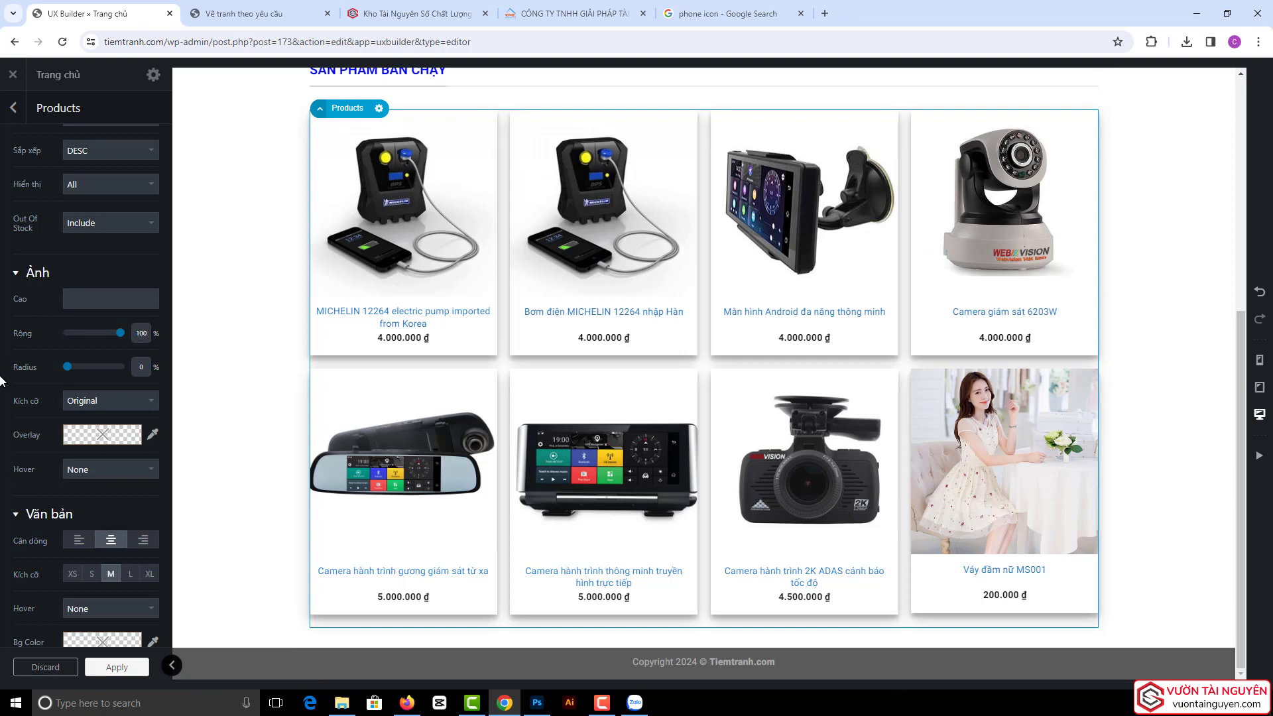
# - Try right alignment for the product box text and settle on left alignment
pyautogui.scroll(-2, 75, 384)
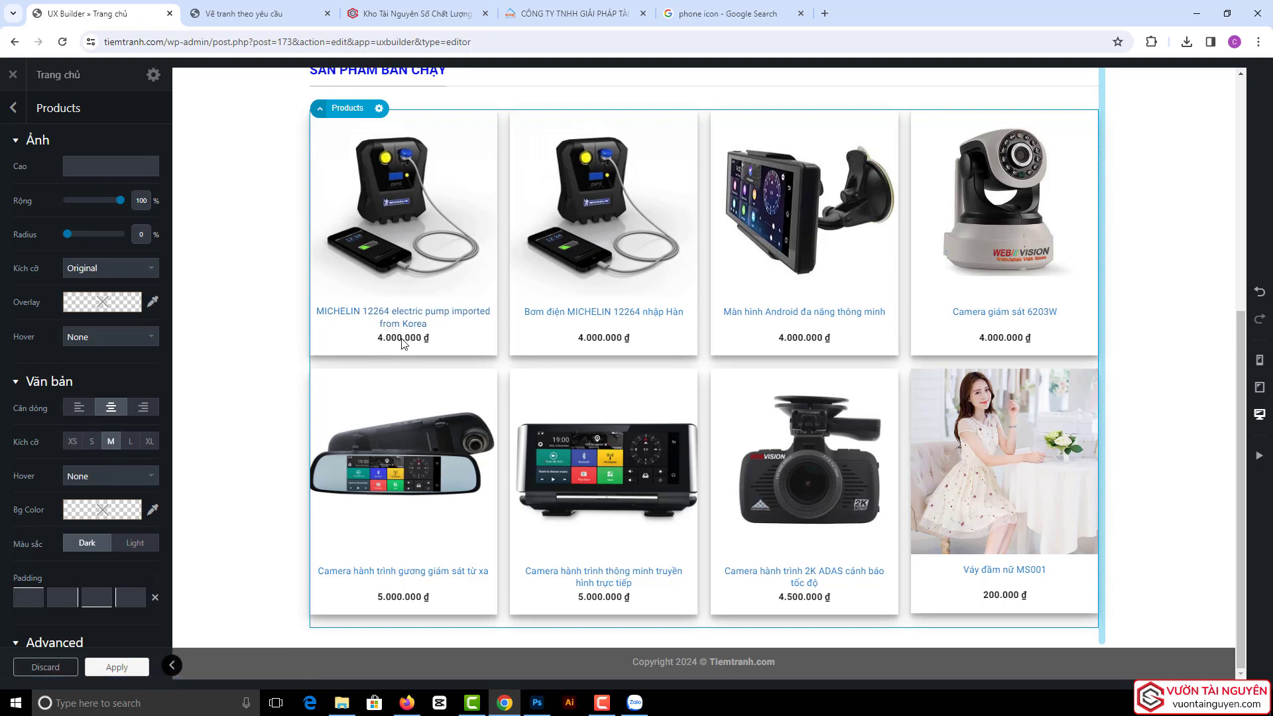
pyautogui.click(79, 408)
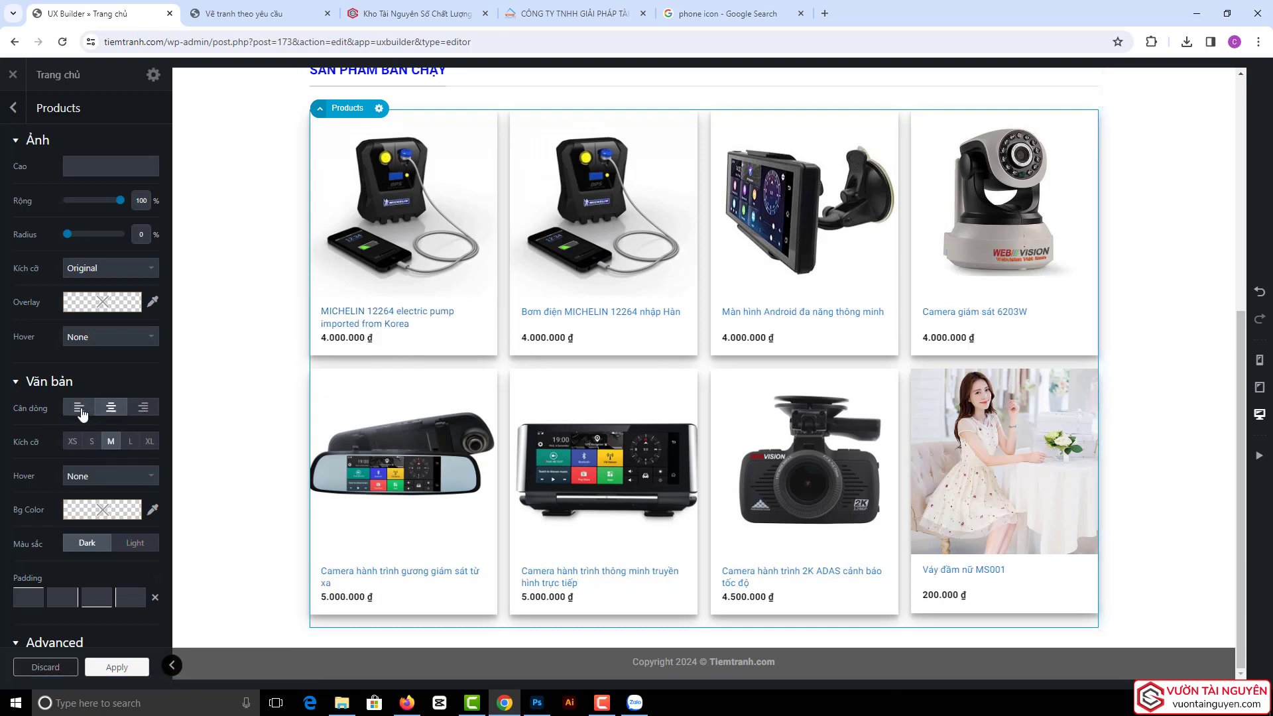
pyautogui.click(143, 407)
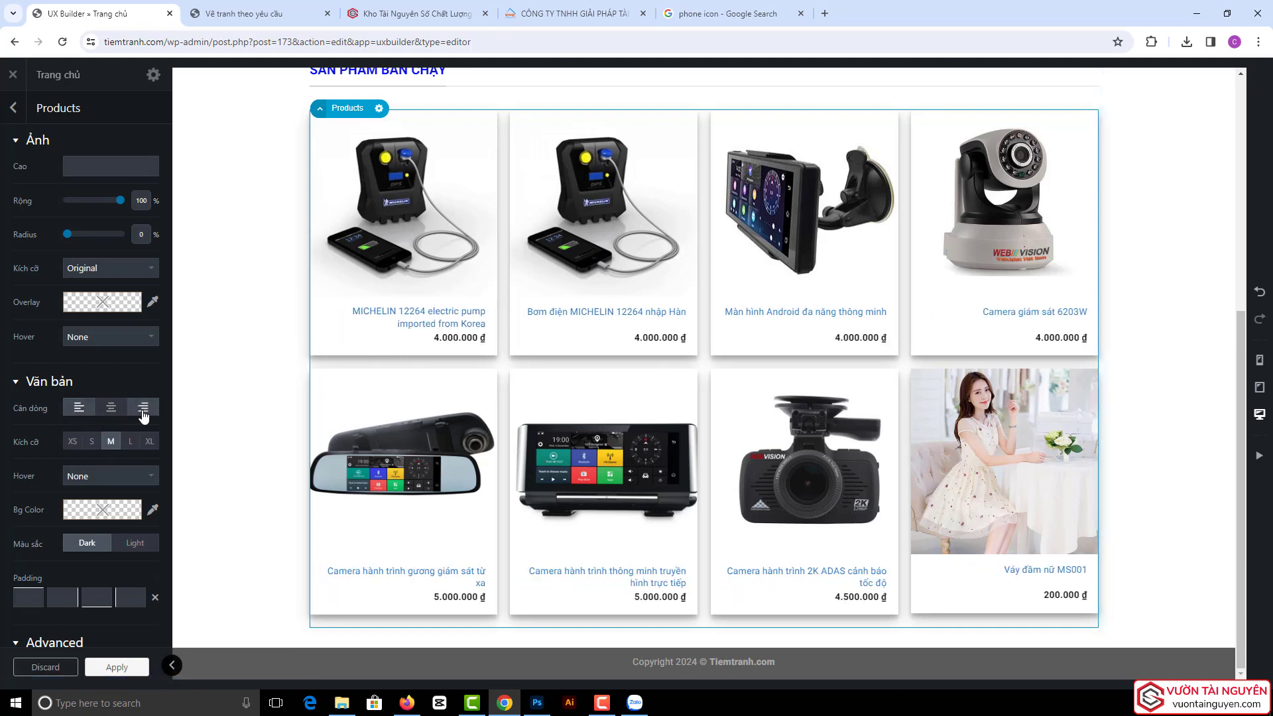
pyautogui.click(79, 408)
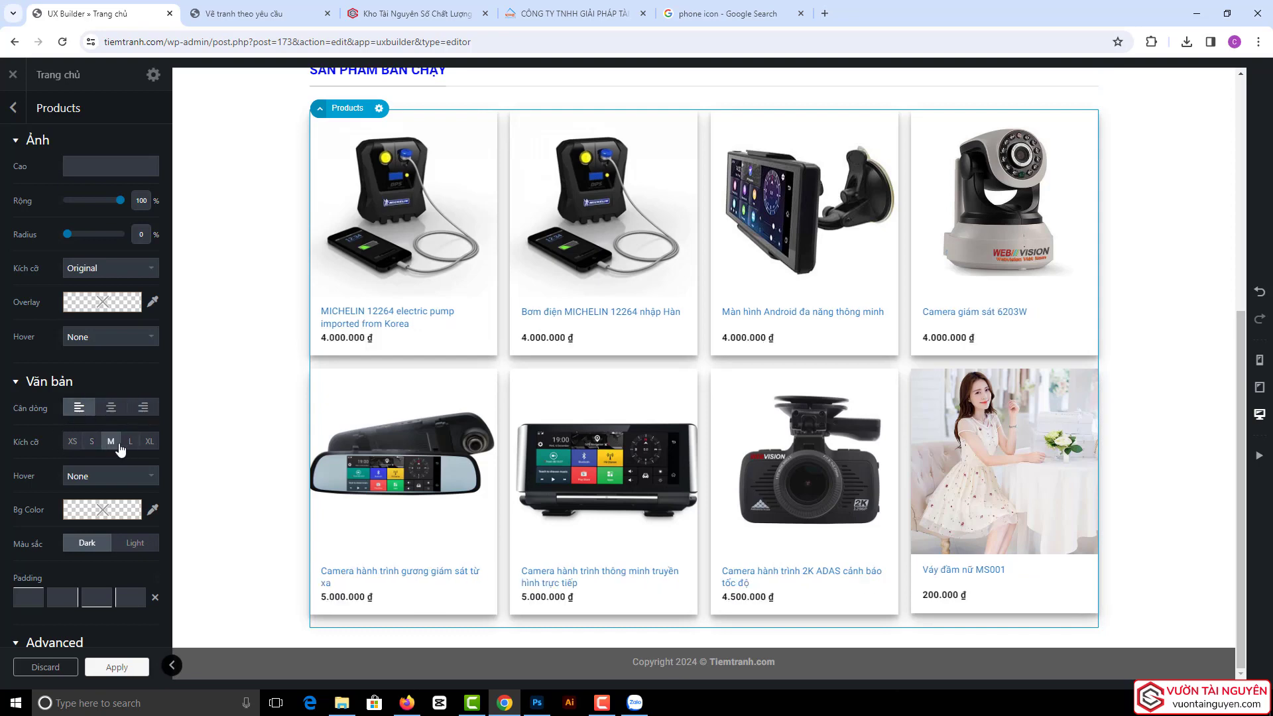
# - Try text size XL and the Fade In text hover effect on the product boxes, restoring M and None
pyautogui.click(147, 442)
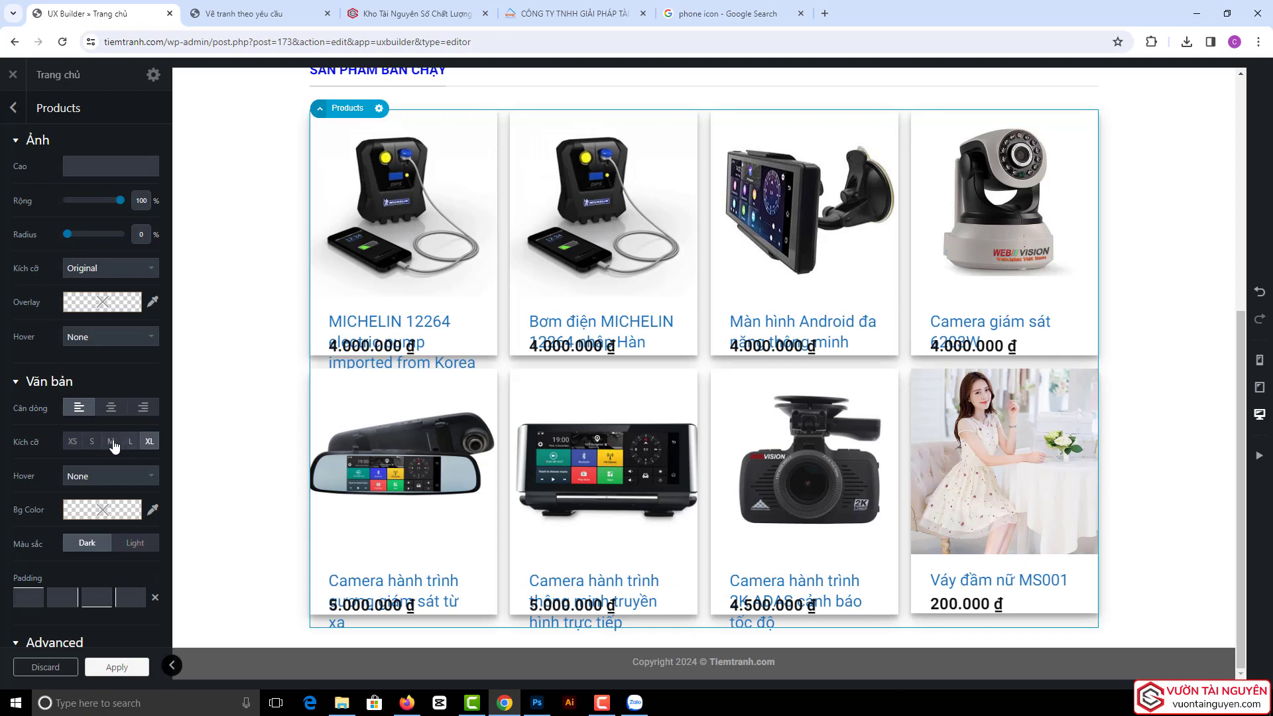
pyautogui.click(111, 441)
pyautogui.scroll(-1, 2, 467)
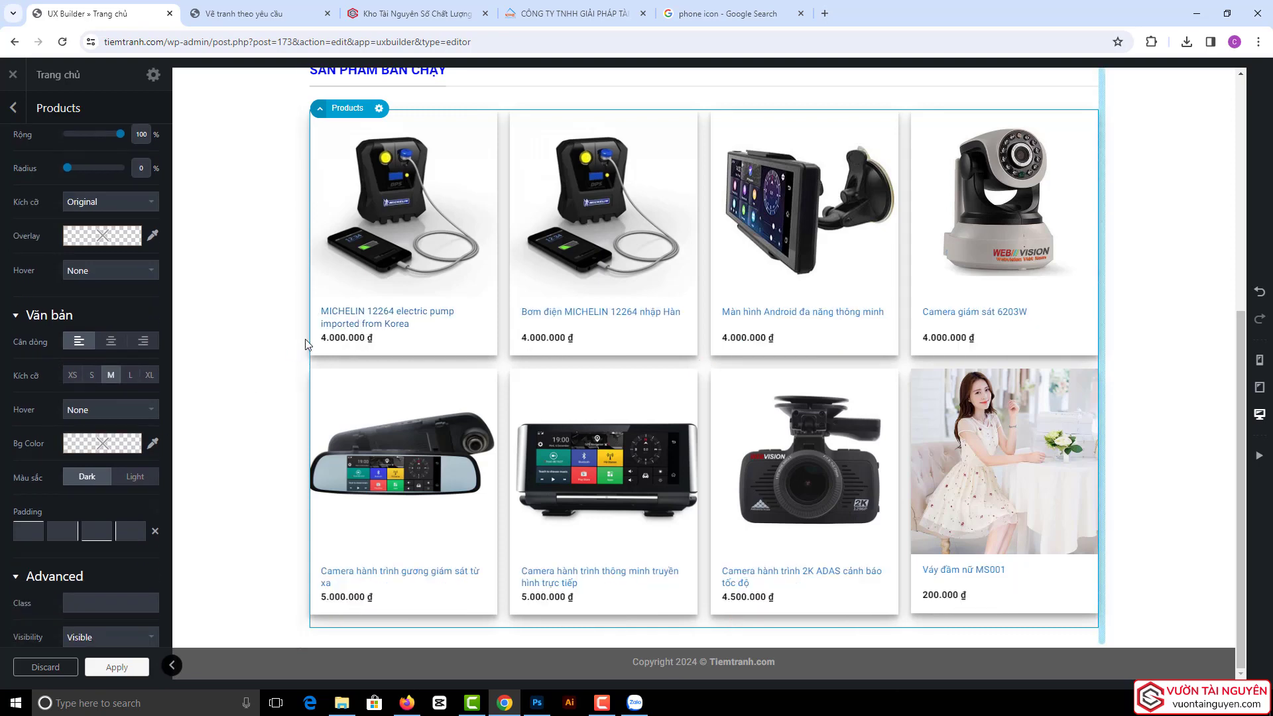
pyautogui.click(117, 411)
pyautogui.click(98, 439)
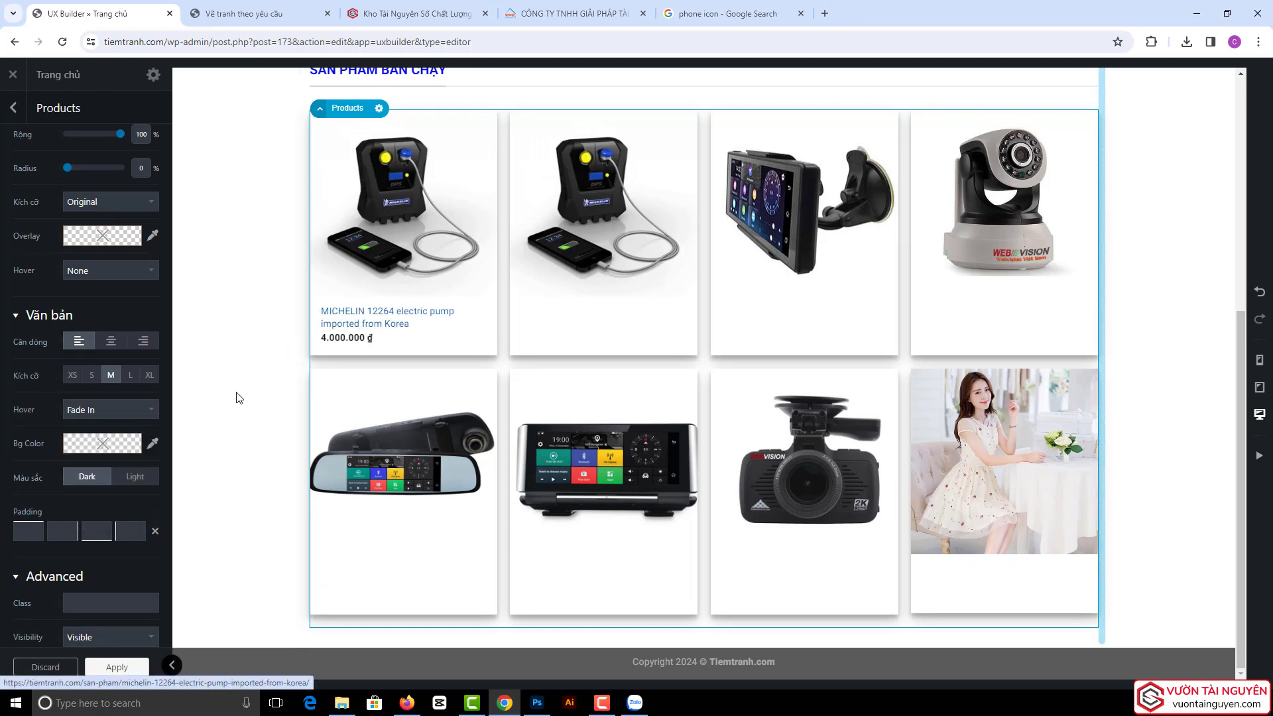
pyautogui.click(98, 414)
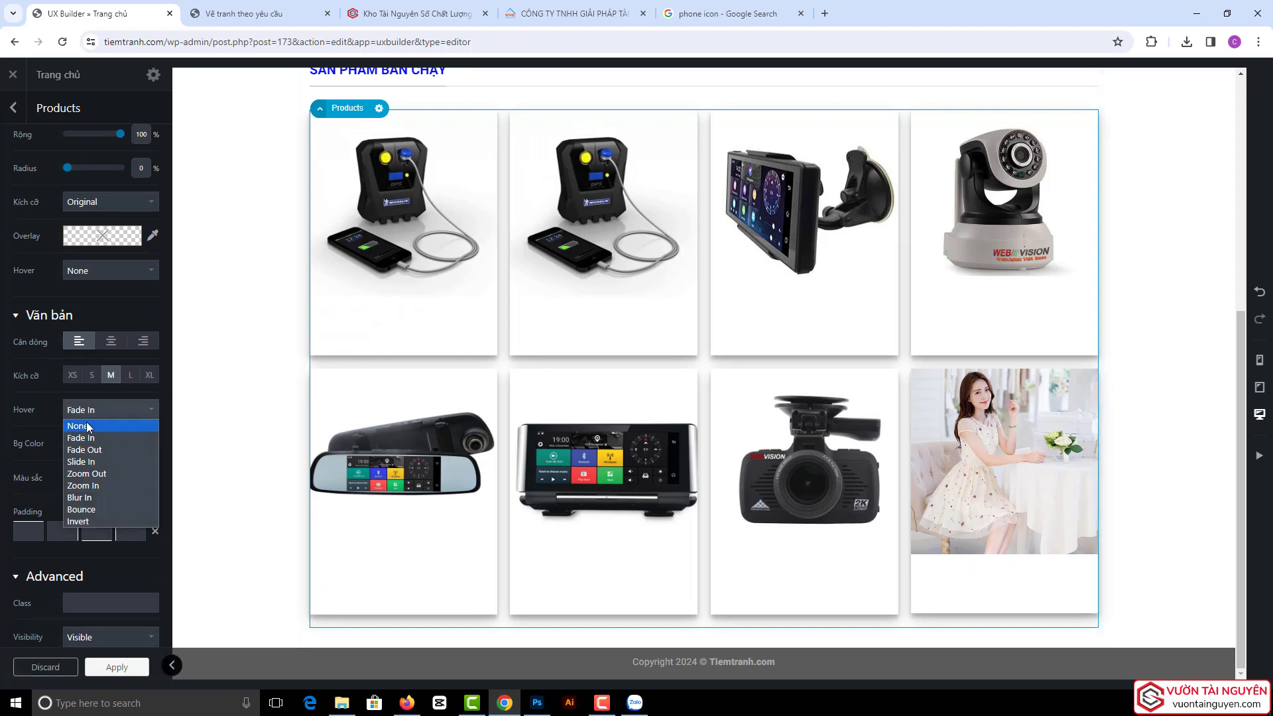
pyautogui.click(88, 425)
# - Look over the remaining product grid options and apply the Products element settings
pyautogui.scroll(-1, 2, 438)
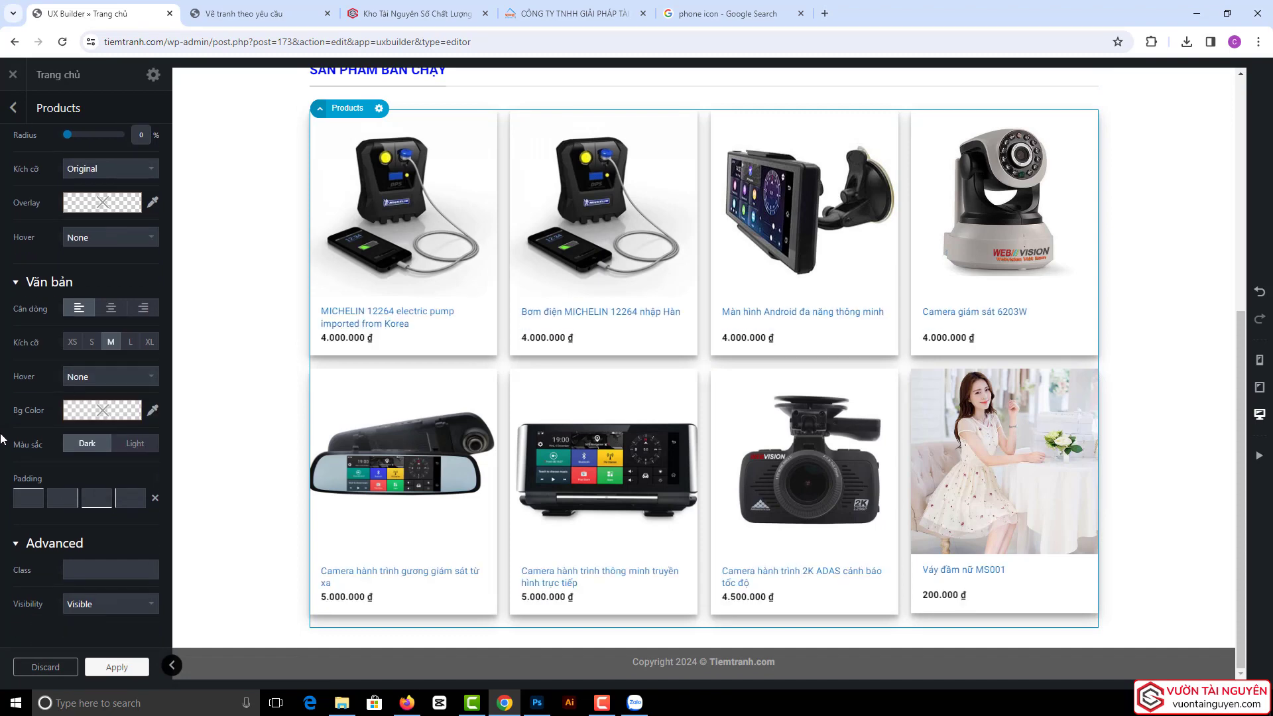
pyautogui.scroll(10, 29, 418)
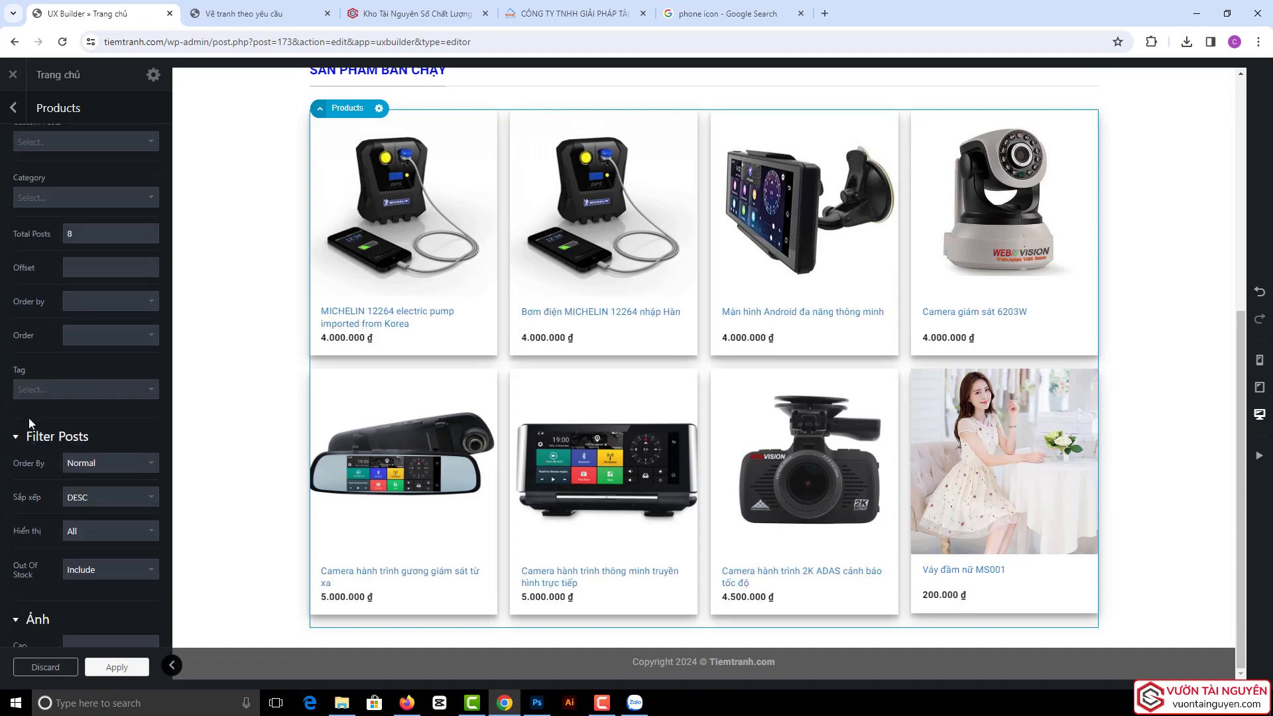
pyautogui.click(108, 666)
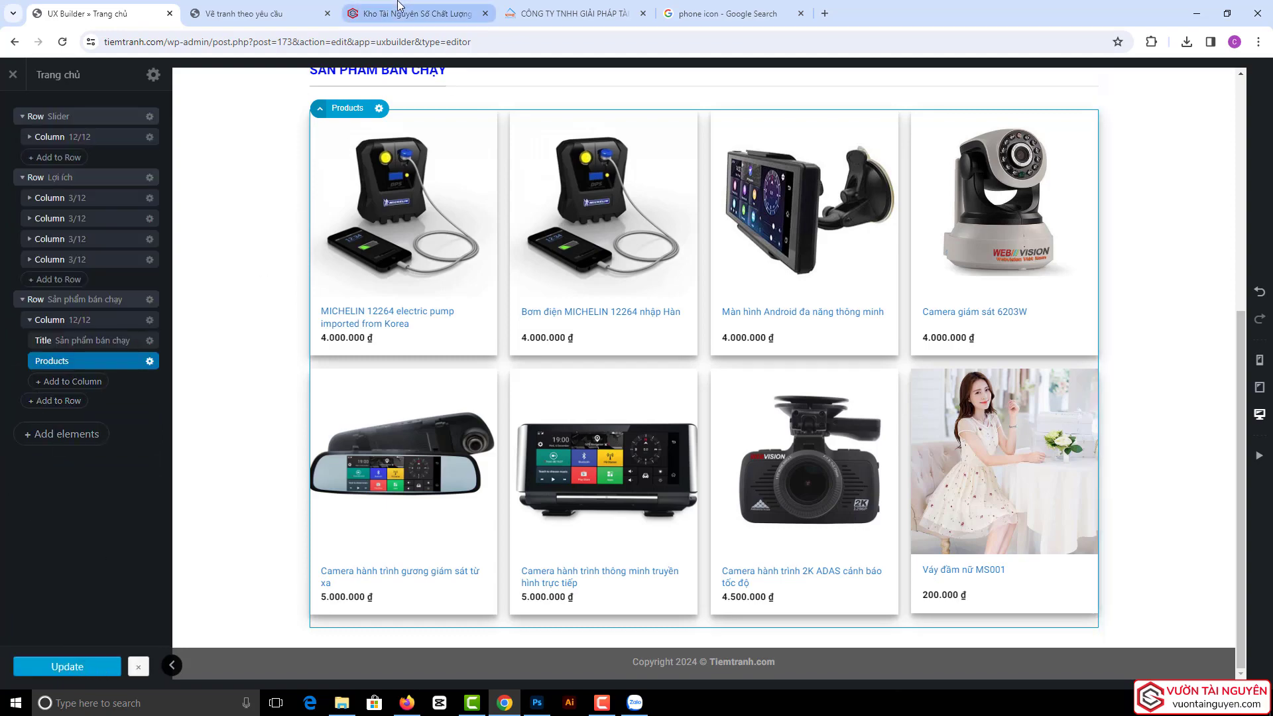
# - Switch to the vuontainguyen.com reference site and examine the layout and backgrounds of its SẢN PHẨM BÁN CHẠY and SẢN PHẨM MỚI sections
pyautogui.click(418, 13)
pyautogui.scroll(-4, 296, 364)
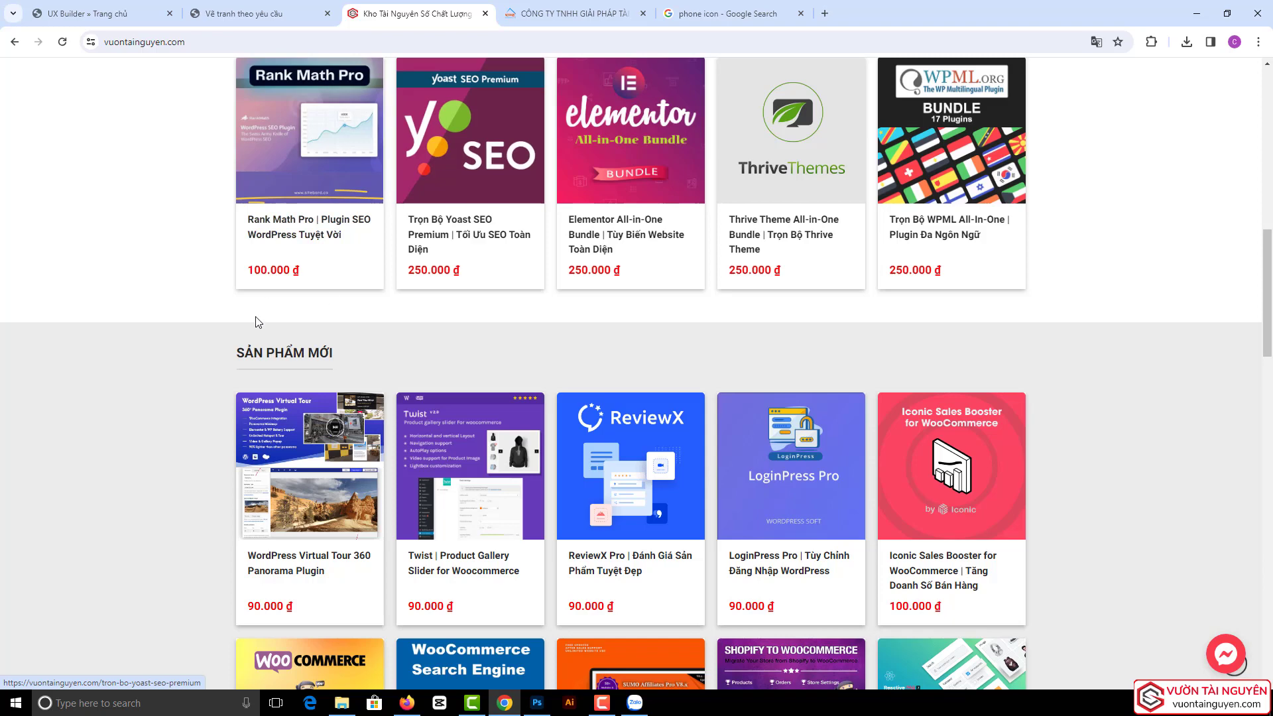
pyautogui.click(126, 14)
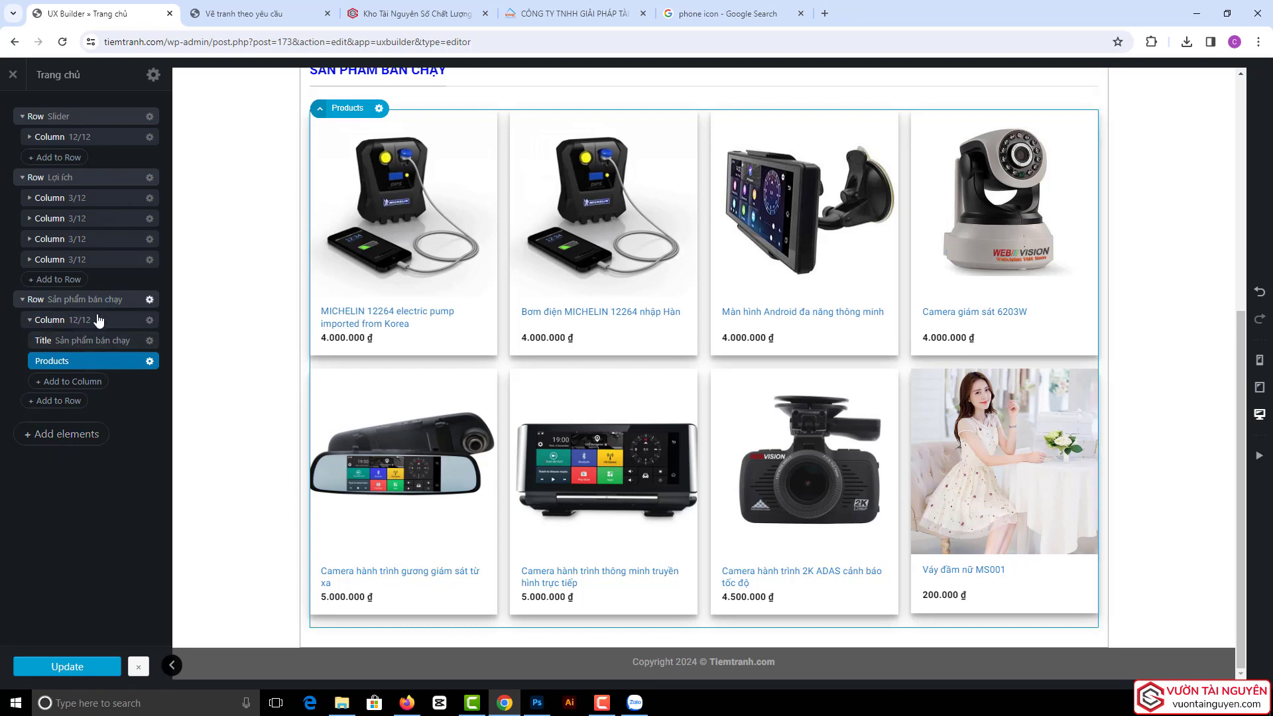
pyautogui.click(411, 14)
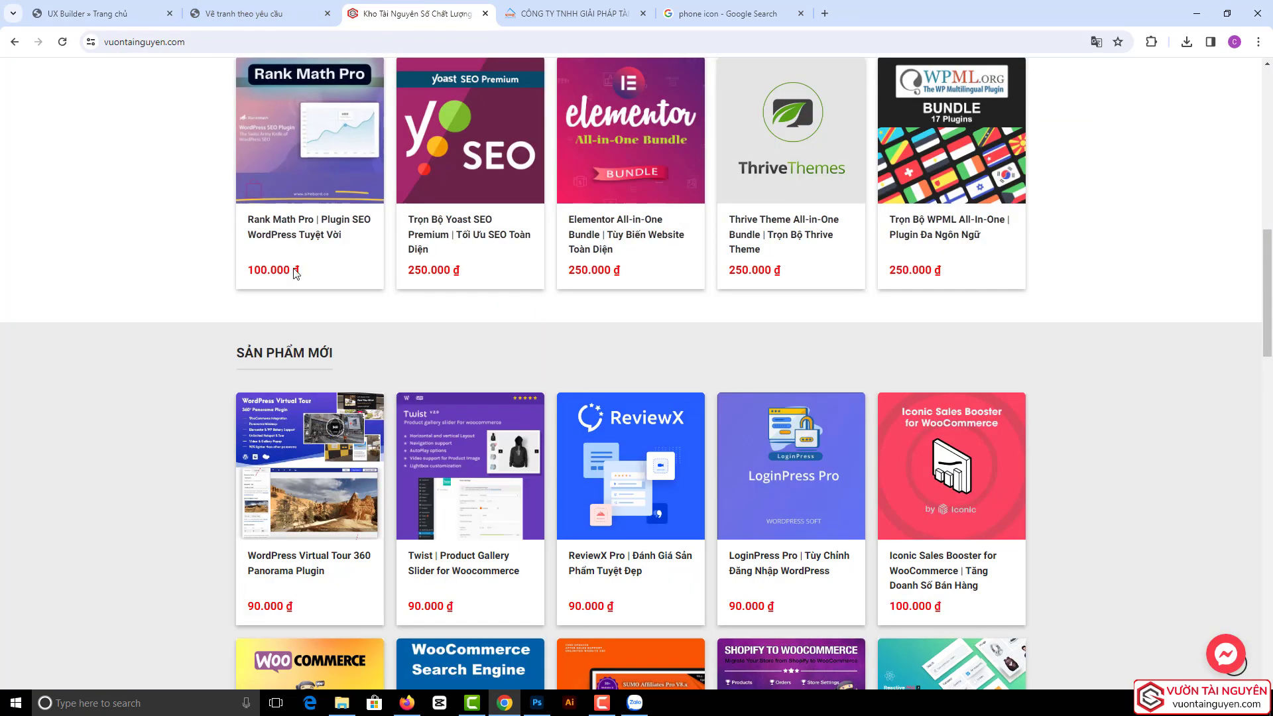
pyautogui.scroll(-5, 295, 273)
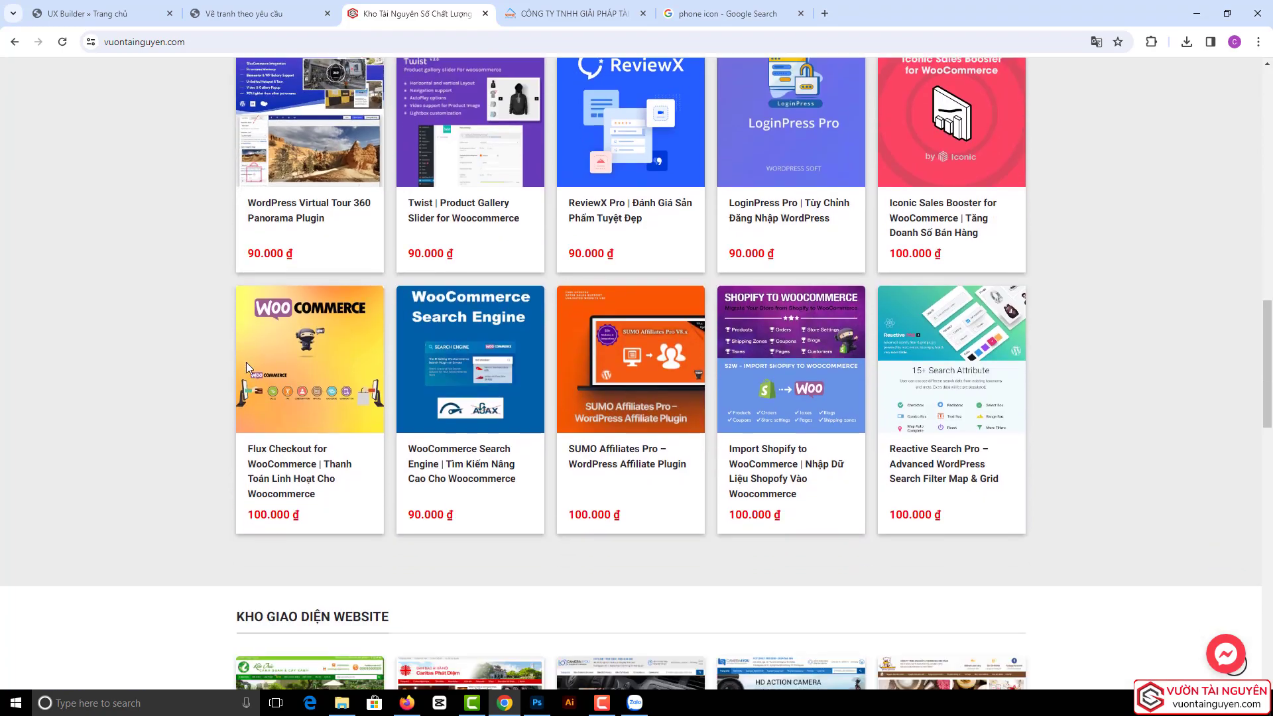
pyautogui.scroll(3, 245, 362)
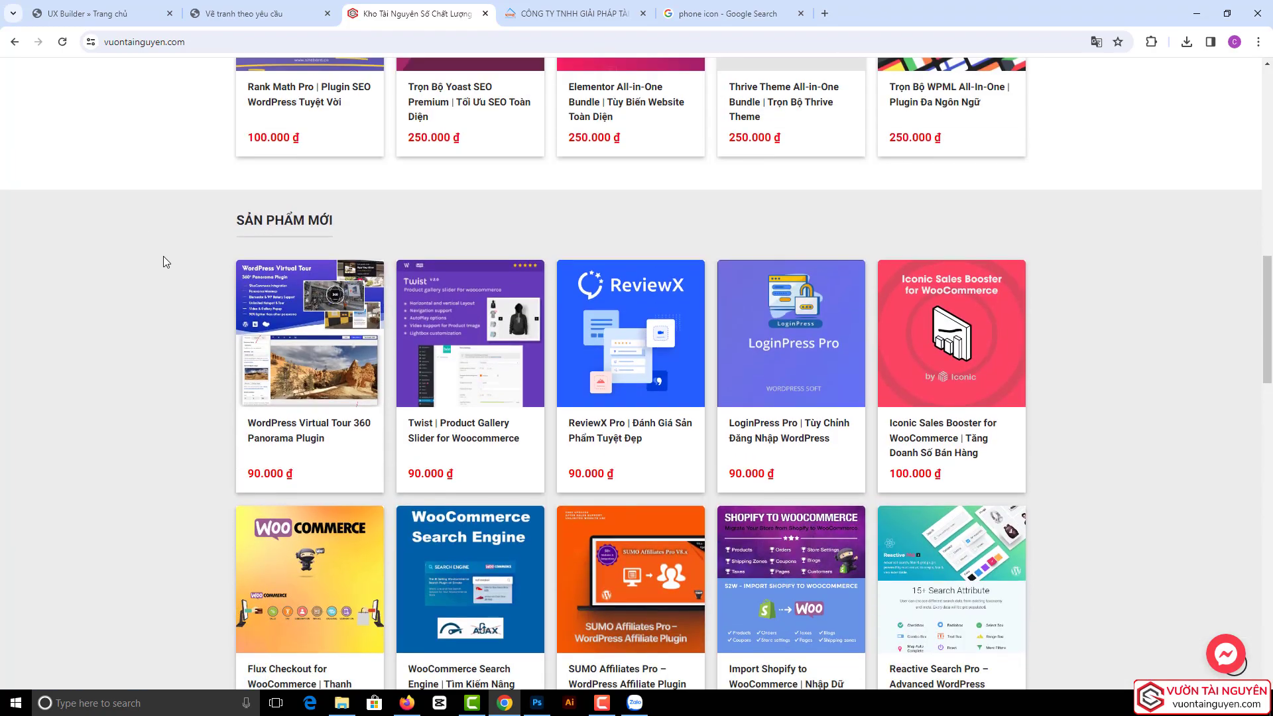
pyautogui.scroll(12, 163, 256)
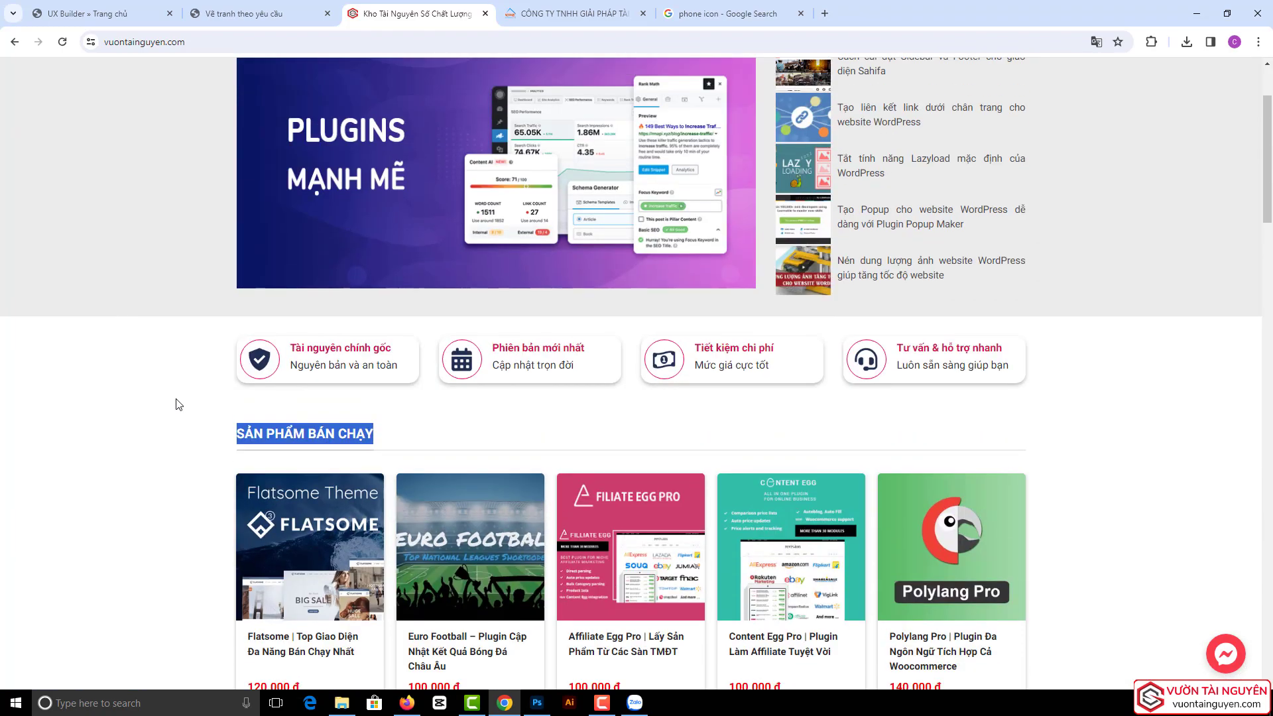
pyautogui.scroll(-1, 178, 403)
pyautogui.click(132, 393)
pyautogui.scroll(-10, 170, 384)
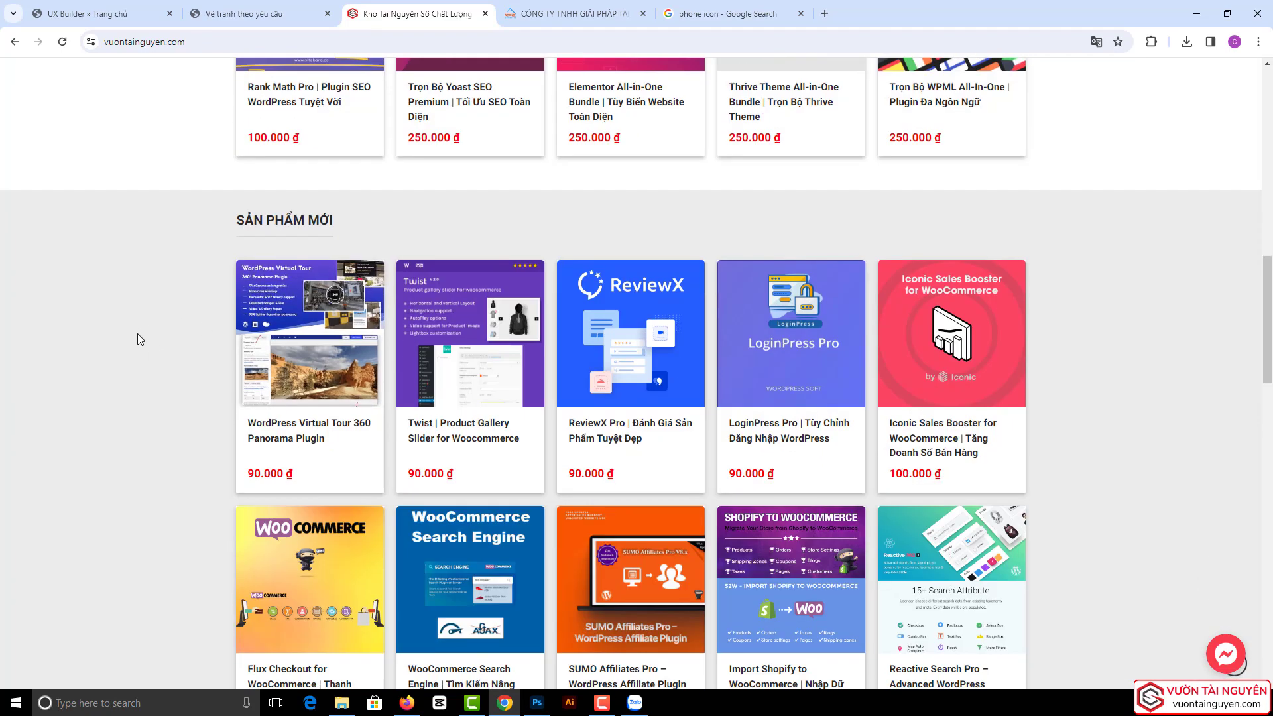
# - Return to UX Builder and collapse the Sản phẩm bán chạy, Lợi ích and Slider rows in the page structure
pyautogui.click(99, 7)
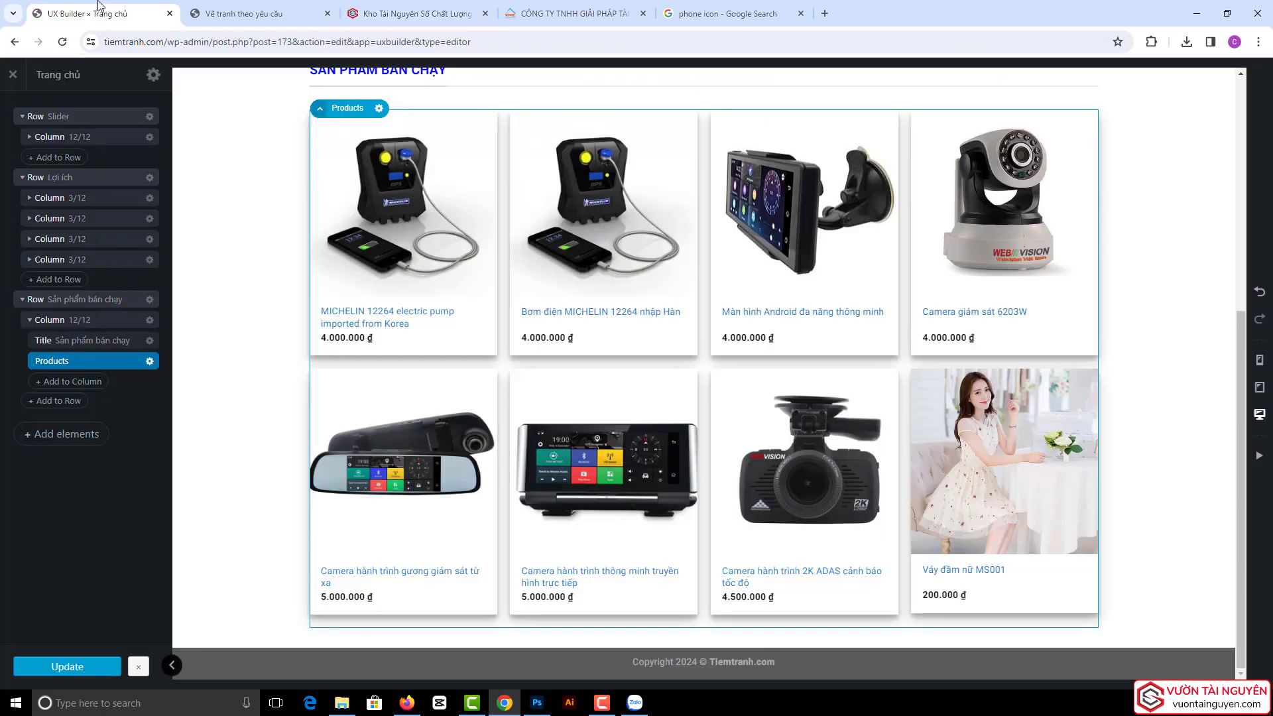
pyautogui.click(23, 300)
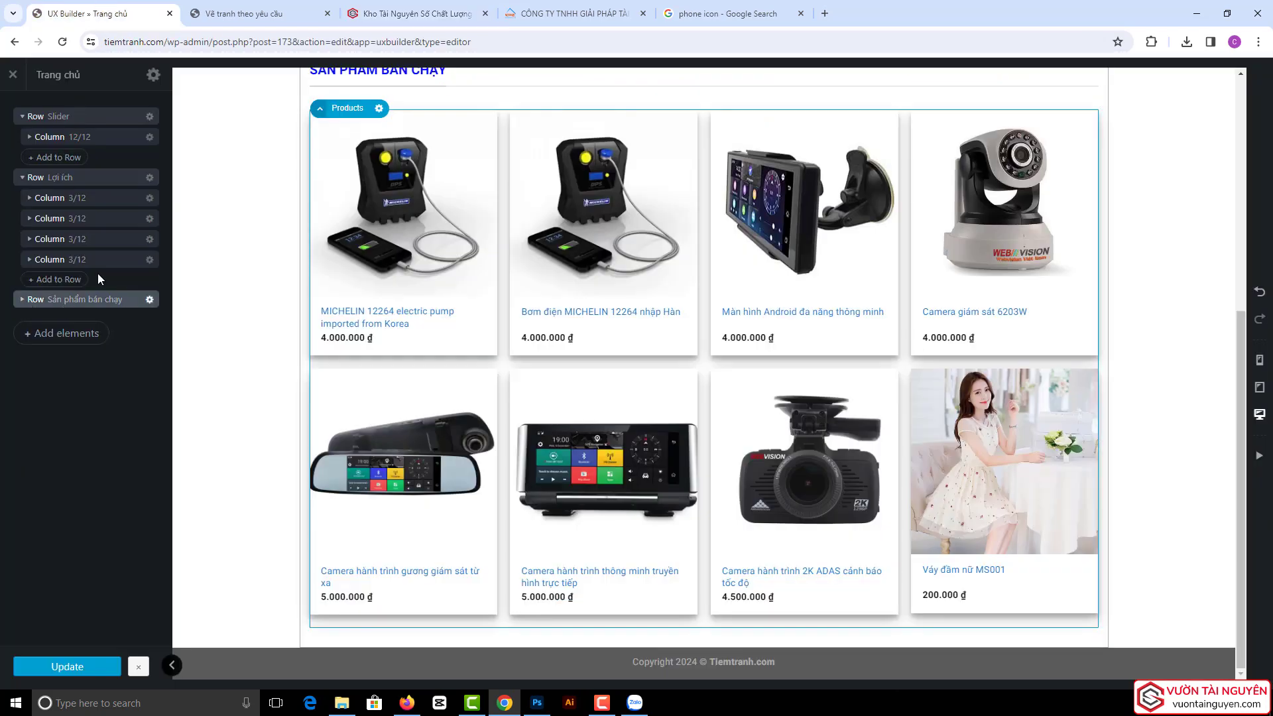
pyautogui.click(21, 177)
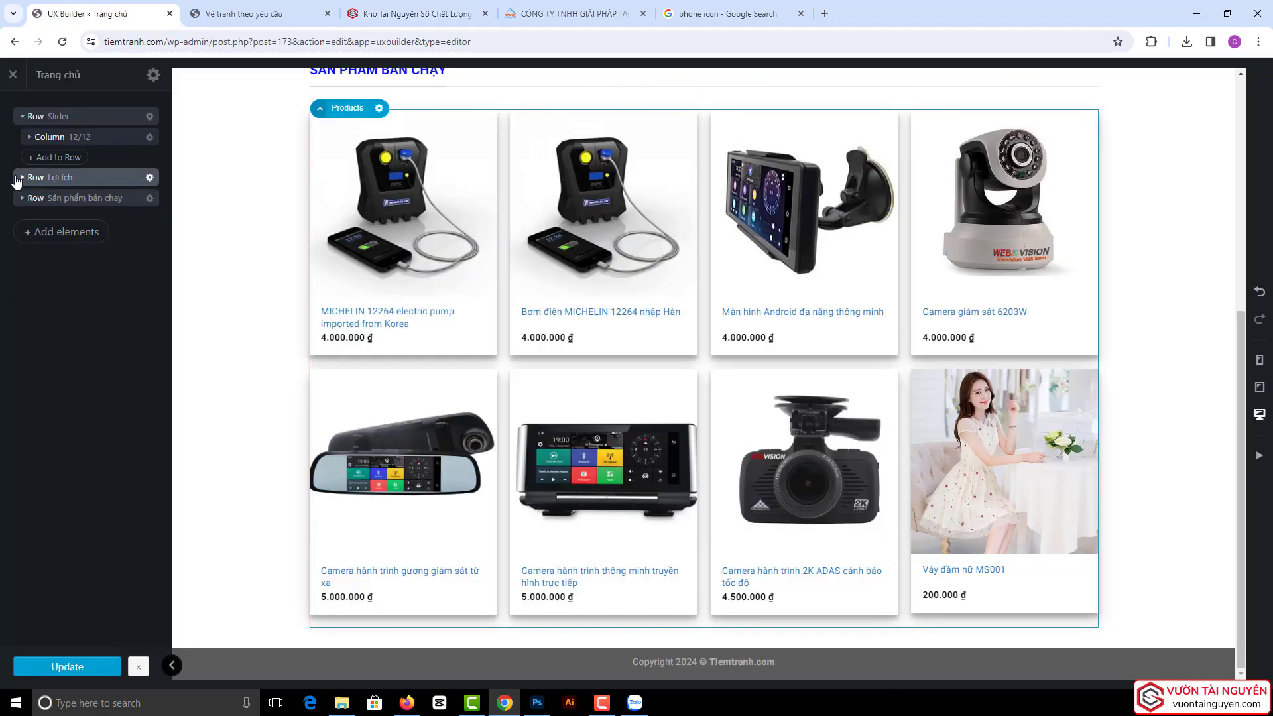
pyautogui.click(16, 117)
# - Add a Section element at the end of the page and give it the admin label "SP nổi bật"
pyautogui.click(64, 193)
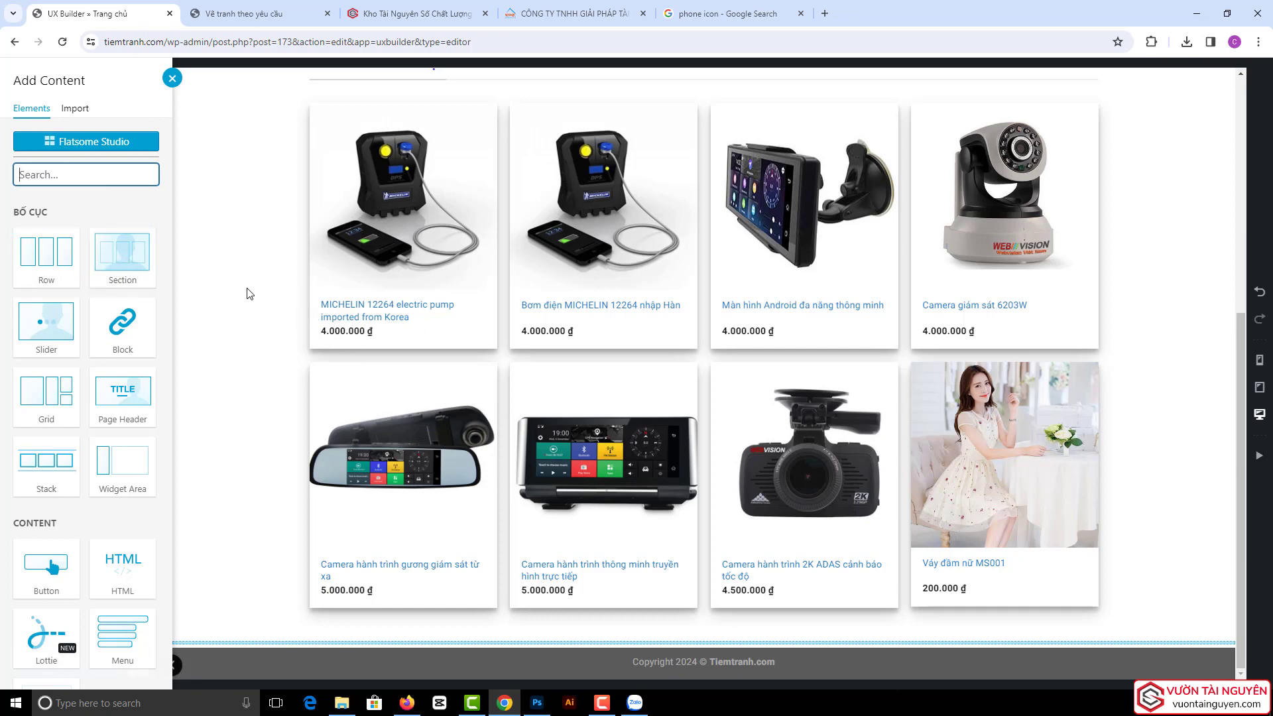
pyautogui.click(114, 262)
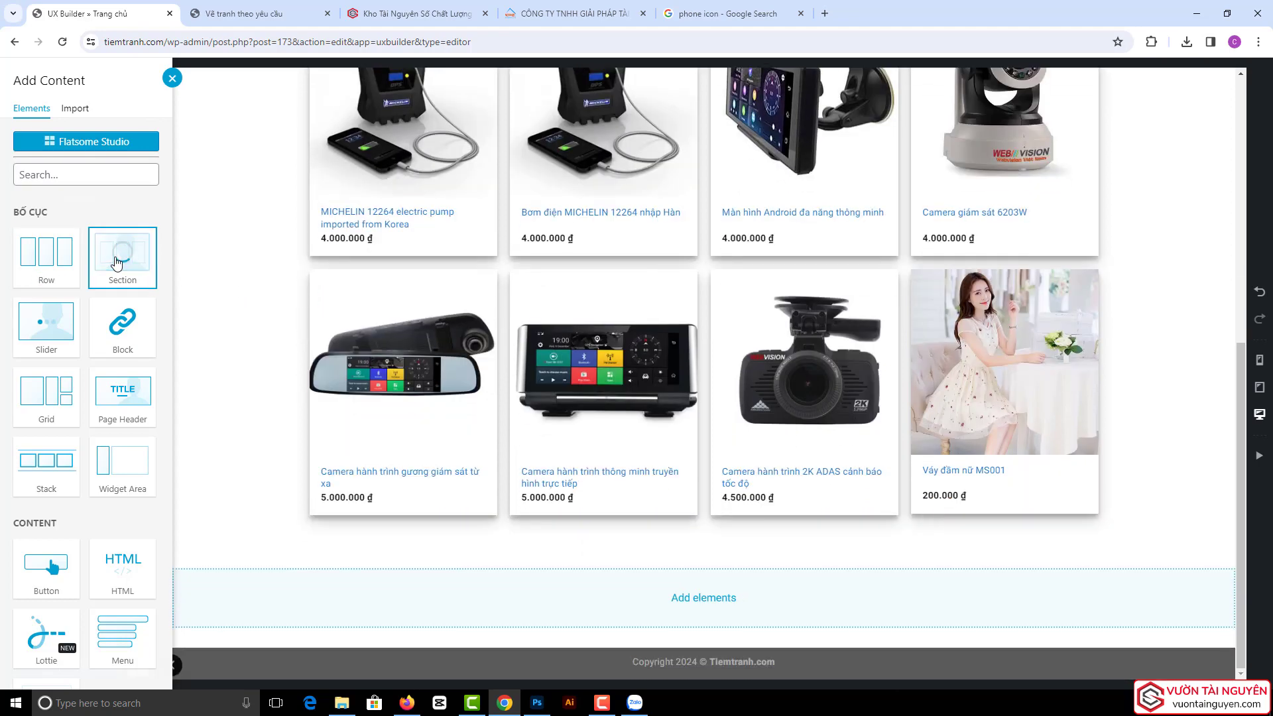
pyautogui.scroll(-1, 99, 530)
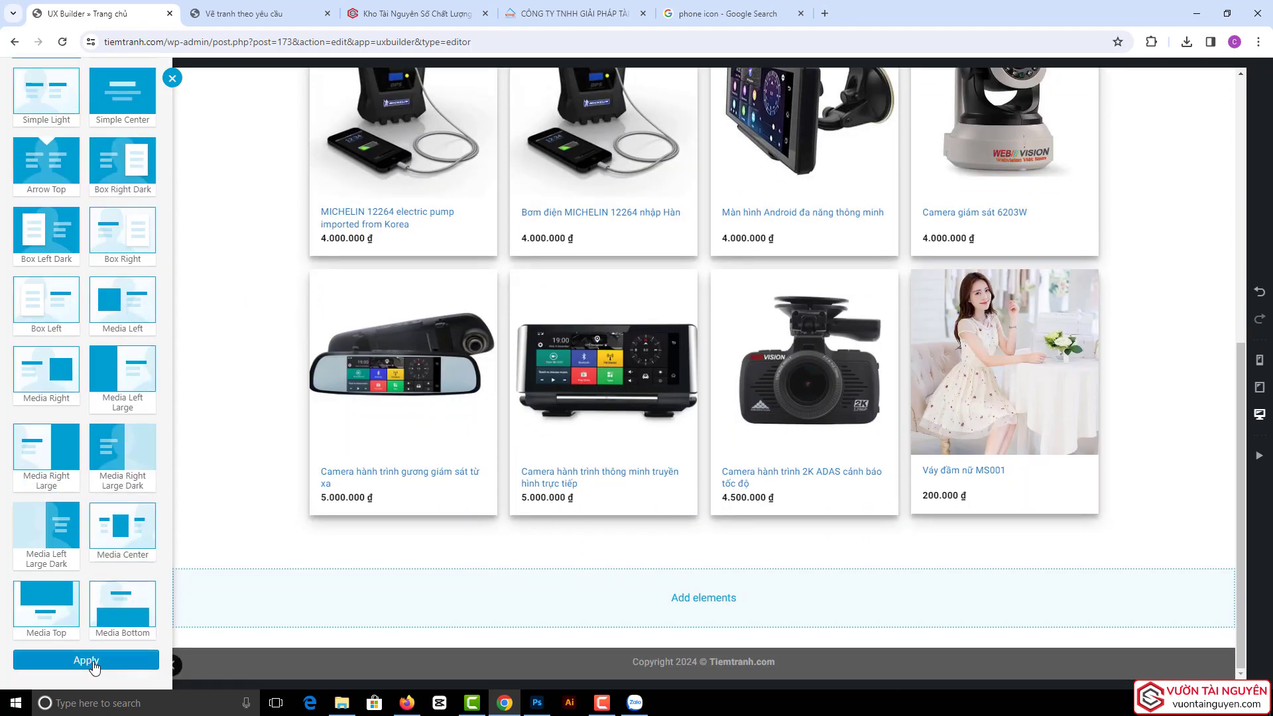
pyautogui.click(84, 668)
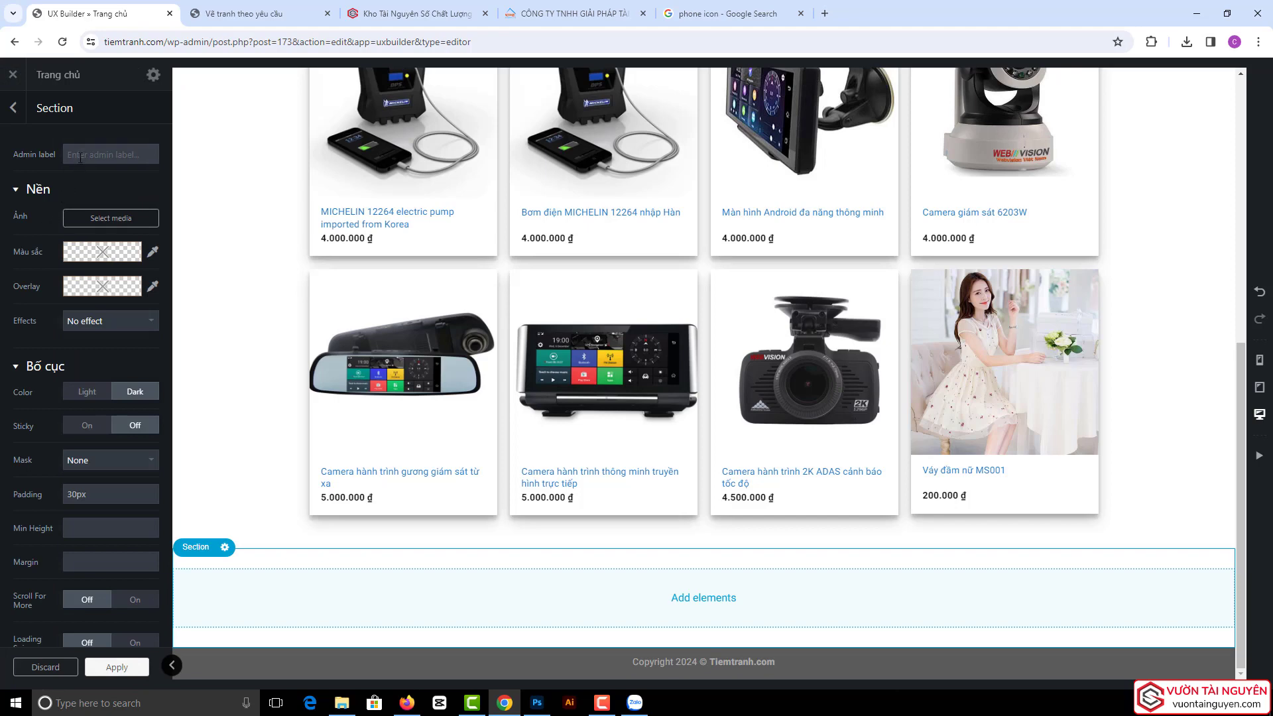
pyautogui.write('SP nổi bật')
pyautogui.click(82, 156)
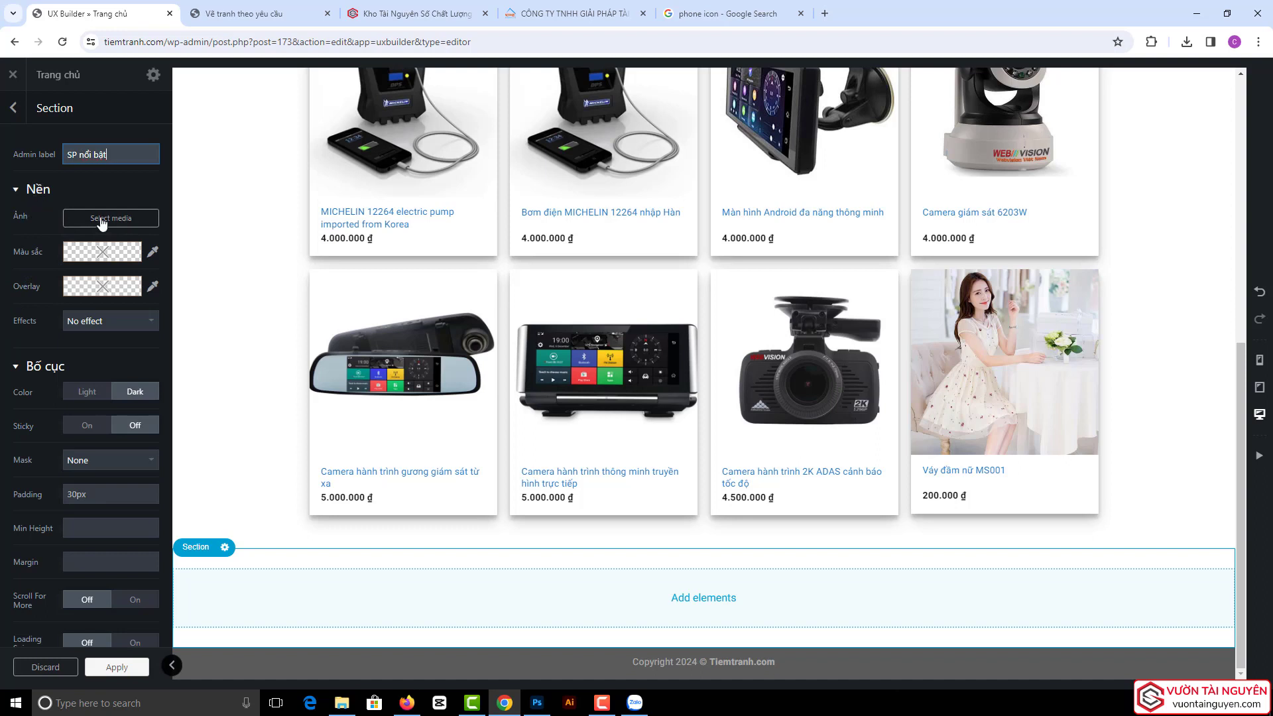
# - Set the SP nổi bật section's background colour to grey rgb(144, 144, 144) and apply the section settings
pyautogui.click(92, 258)
pyautogui.click(69, 309)
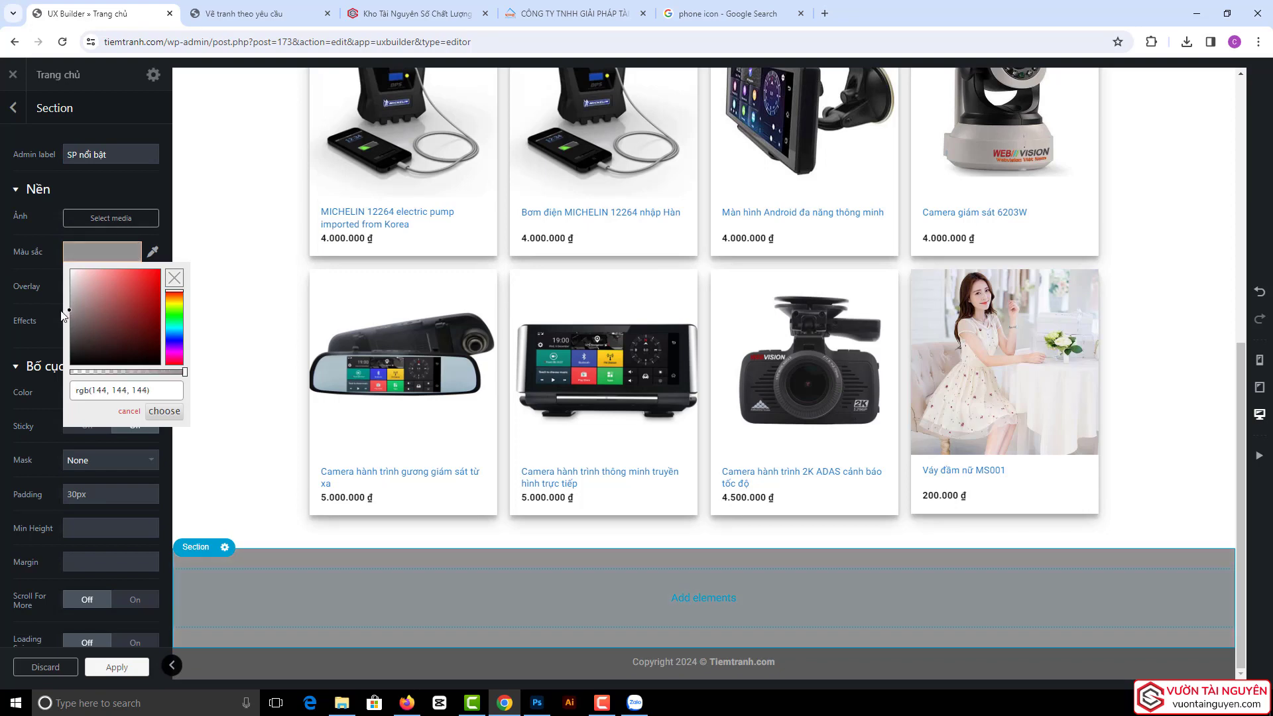
pyautogui.click(1, 304)
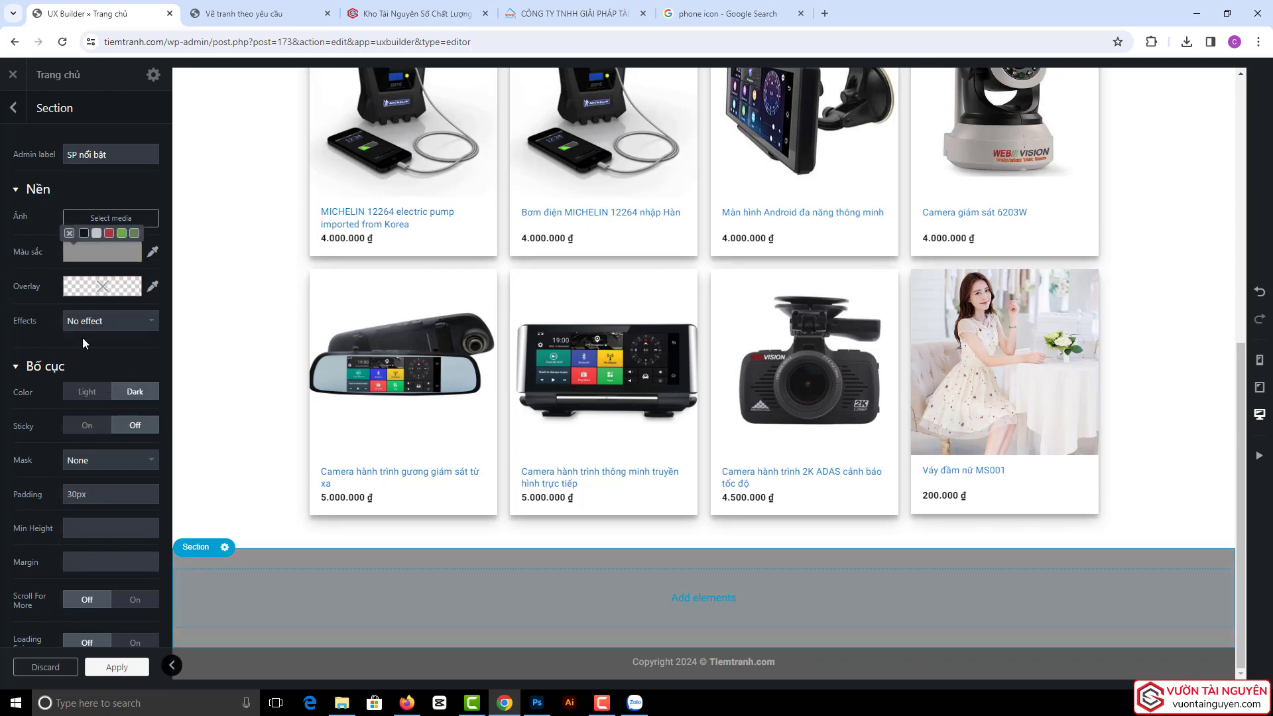
pyautogui.click(116, 670)
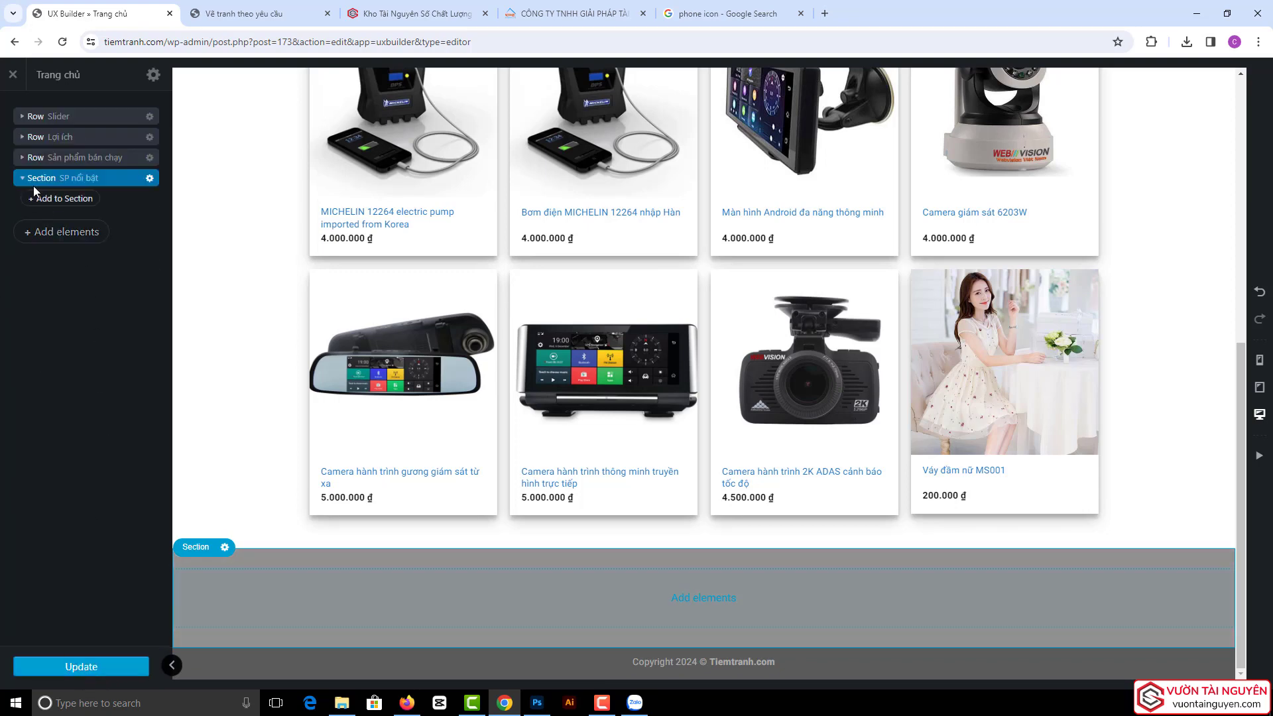
# - Duplicate the Sản phẩm bán chạy row and label the copy "Sản phẩm nổi bật"
pyautogui.click(147, 159)
pyautogui.click(129, 210)
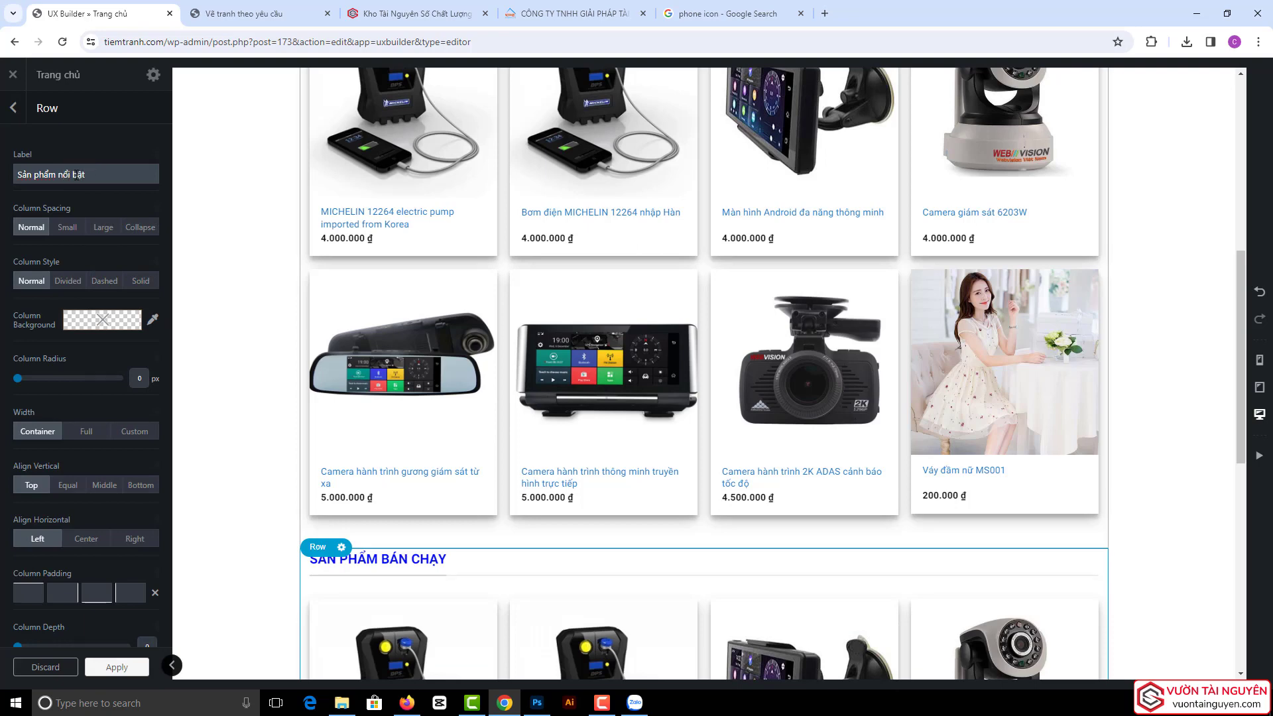
pyautogui.click(77, 174)
pyautogui.click(116, 668)
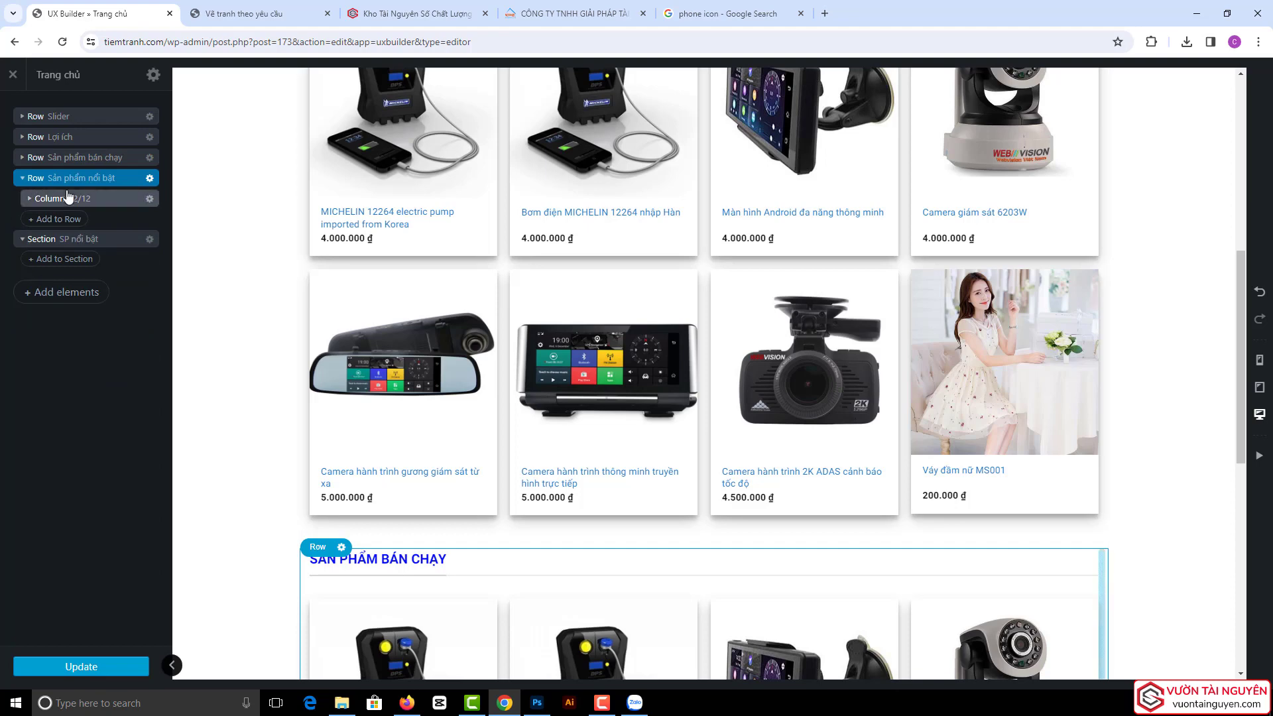
# - Move the Sản phẩm nổi bật row into the SP nổi bật section and update the page
pyautogui.moveTo(26, 226); pyautogui.dragTo(61, 245)
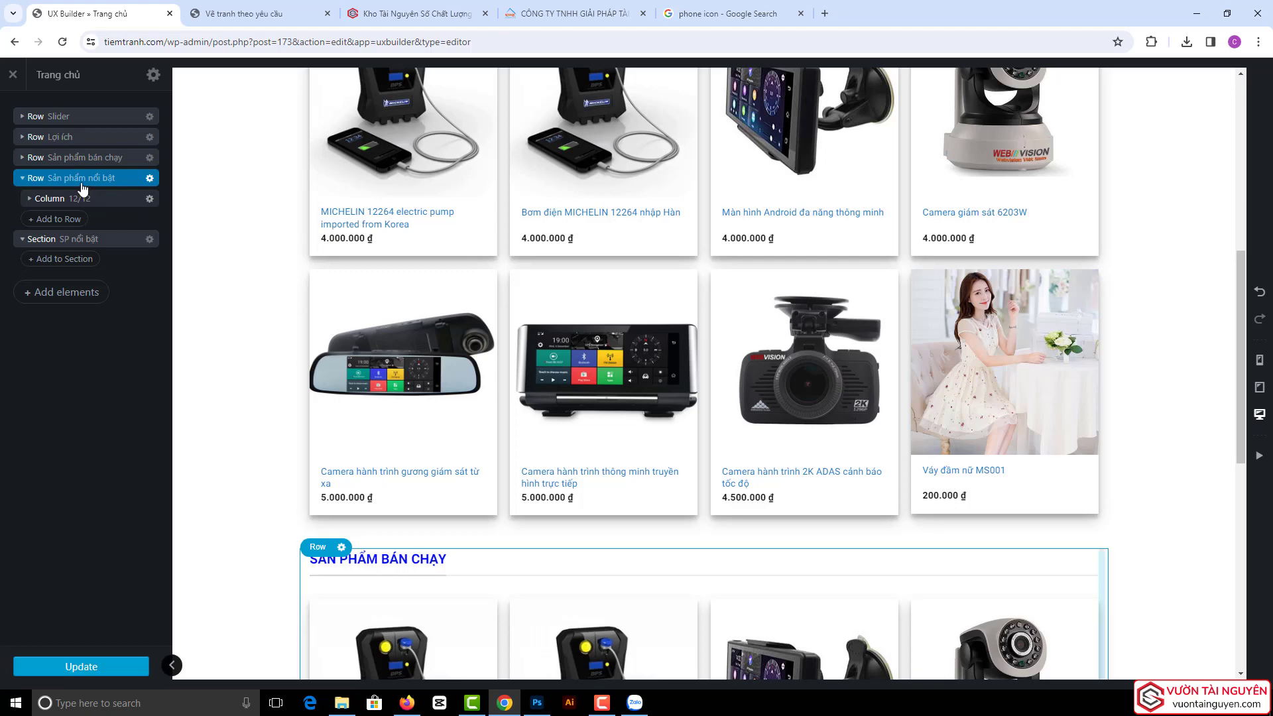
pyautogui.moveTo(80, 179); pyautogui.dragTo(72, 255)
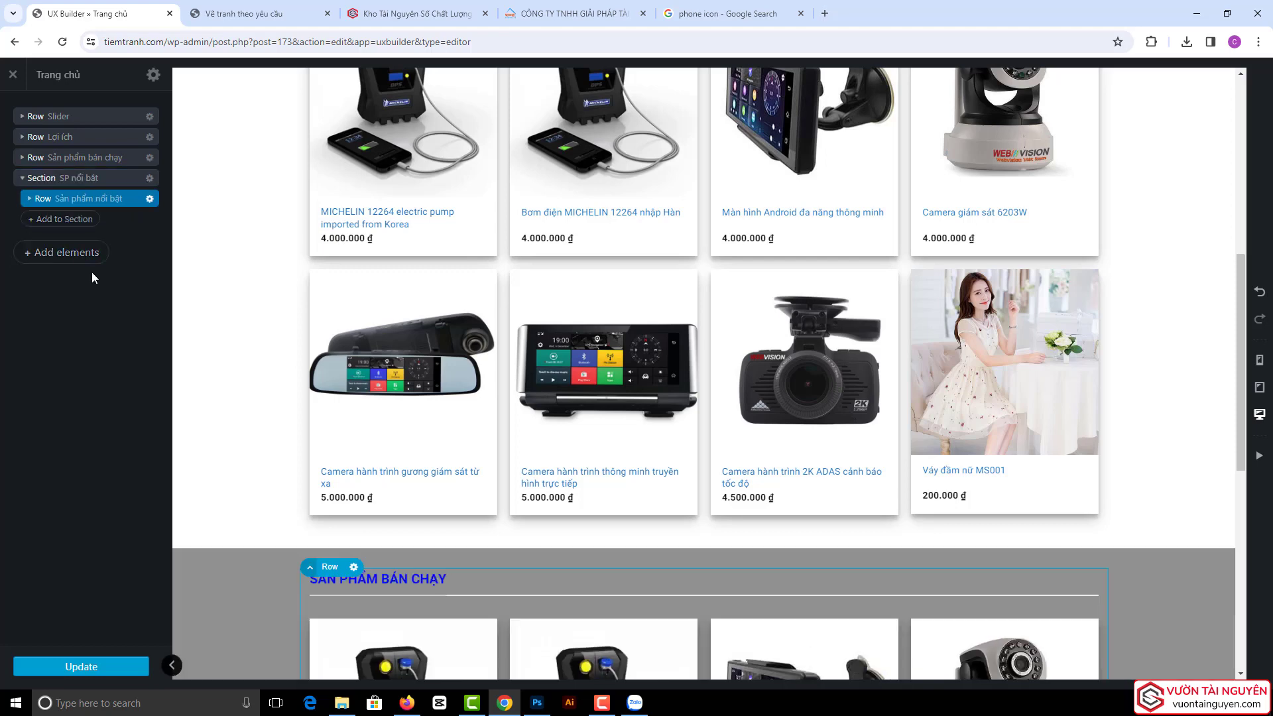
pyautogui.click(80, 665)
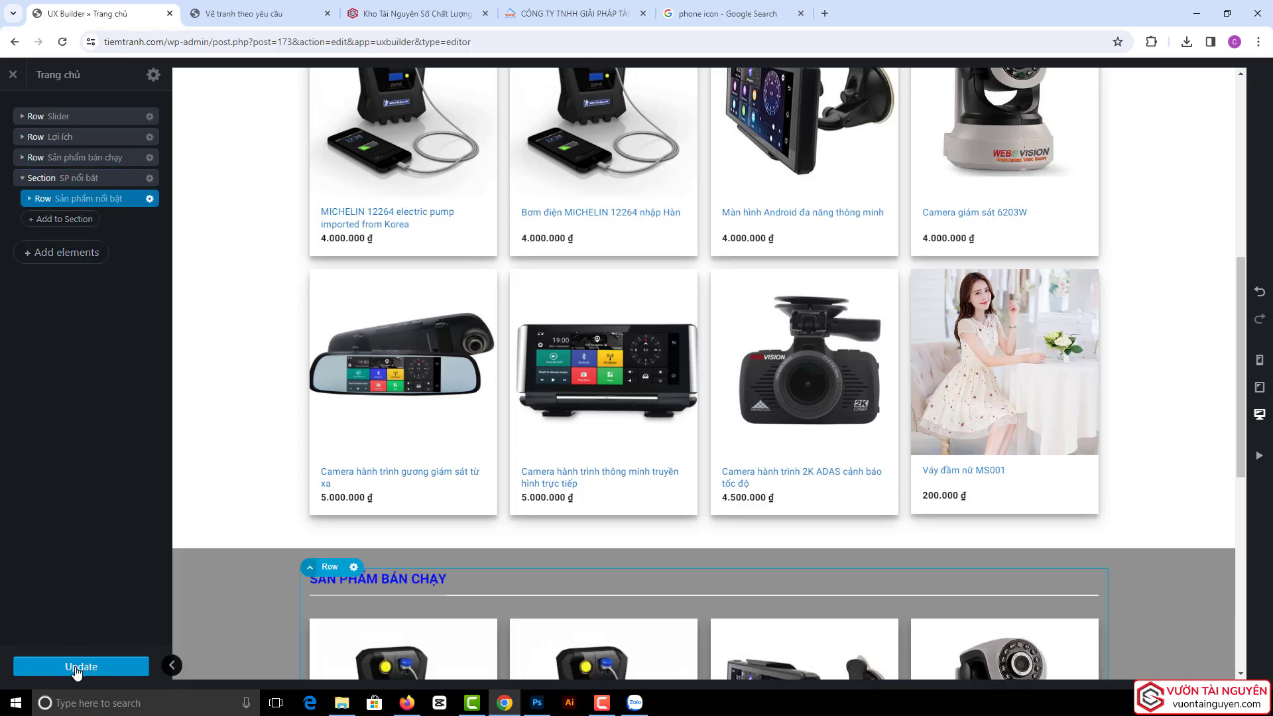
# - Reload the live tiemtranh.com home page and examine the best-selling products grid and the new grey section with its heading
pyautogui.click(269, 12)
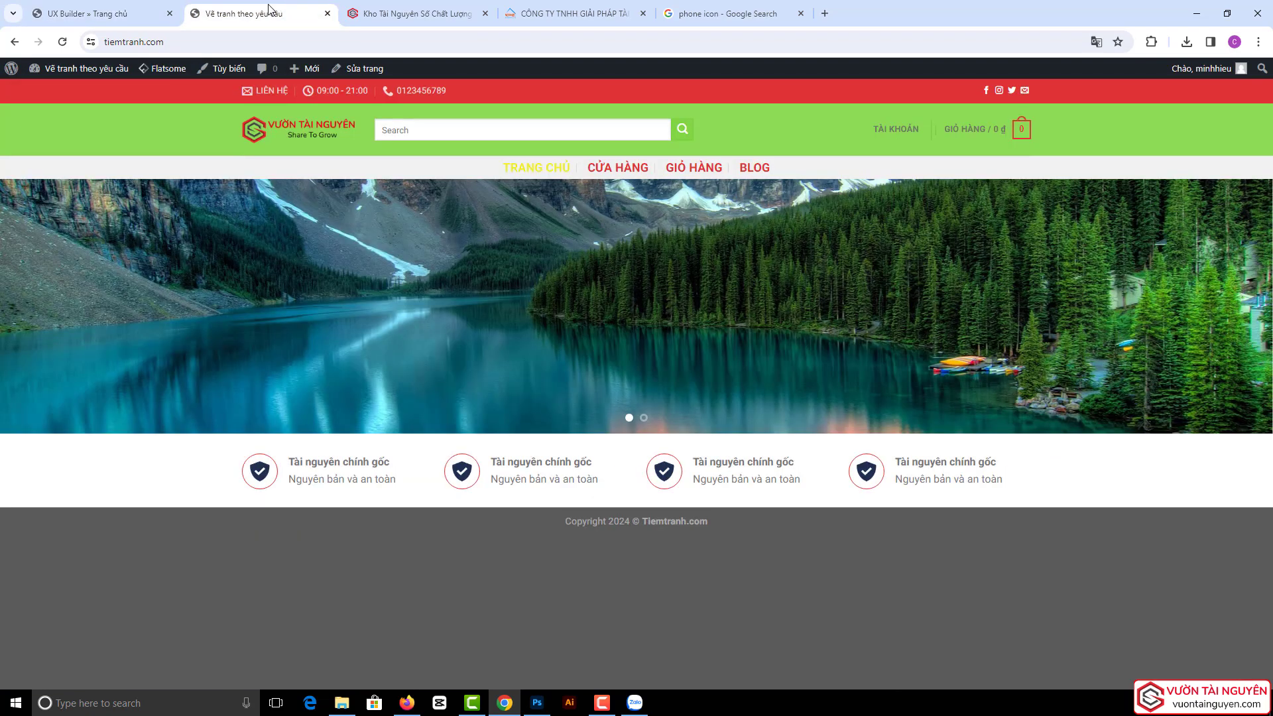
pyautogui.click(62, 42)
pyautogui.scroll(-5, 271, 235)
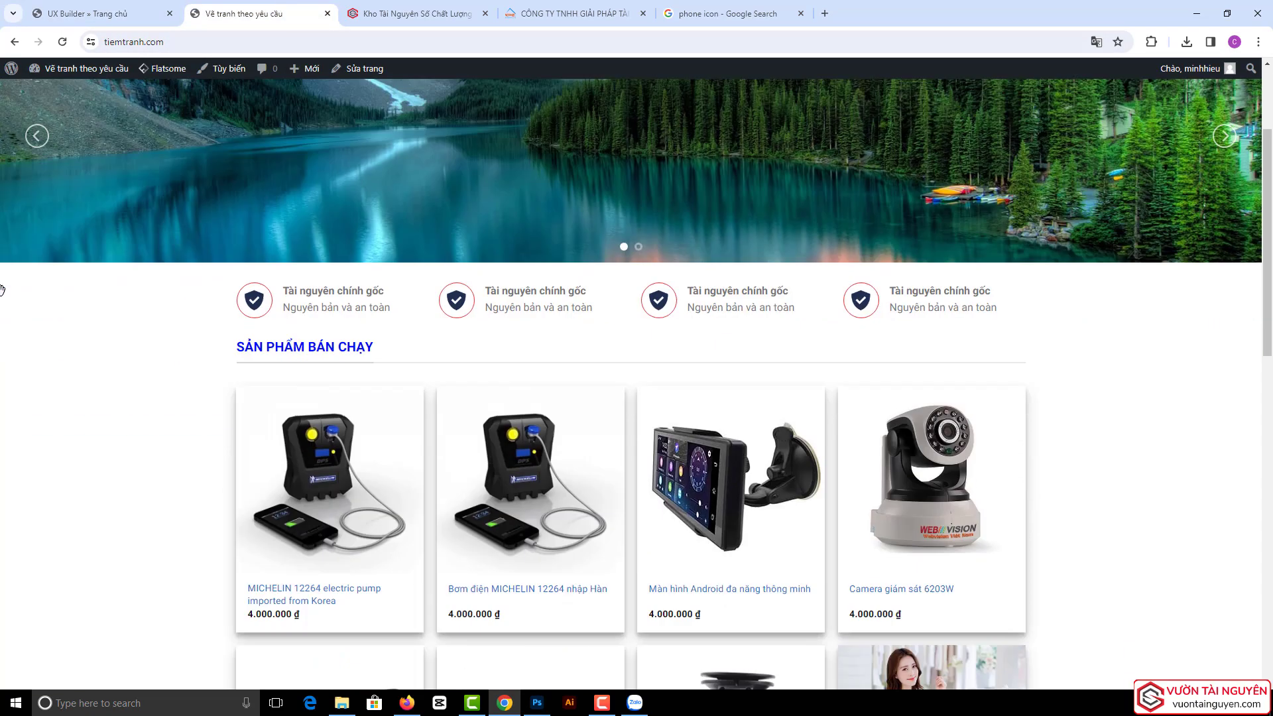
pyautogui.scroll(-8, 172, 268)
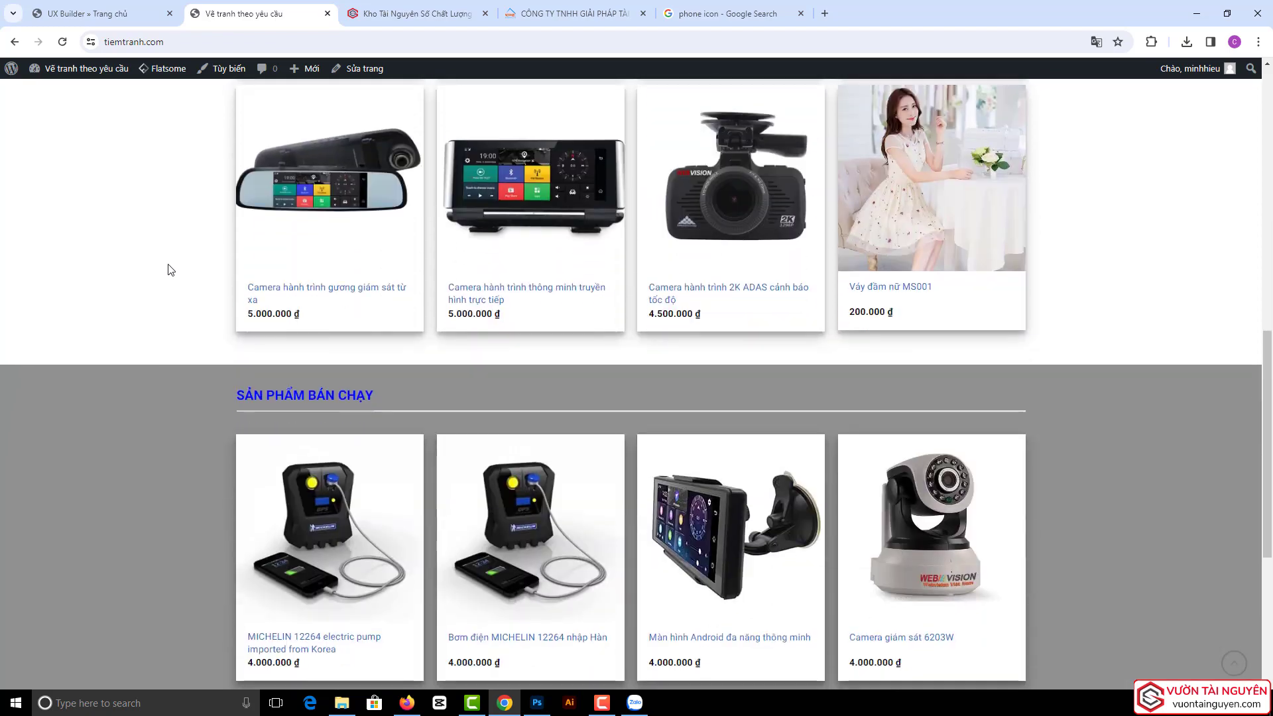
pyautogui.scroll(-2, 278, 344)
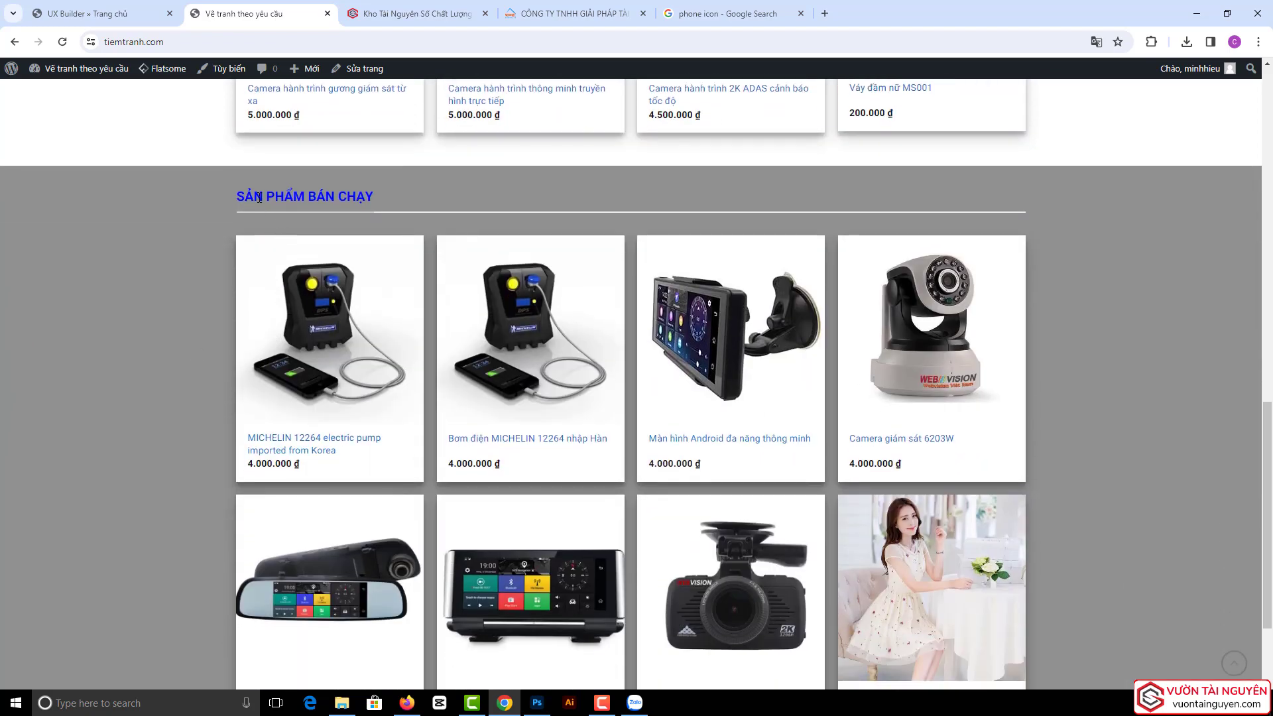
pyautogui.moveTo(242, 193); pyautogui.dragTo(379, 194)
pyautogui.click(311, 197)
pyautogui.scroll(-2, 165, 291)
pyautogui.scroll(2, 165, 292)
pyautogui.scroll(-1, 258, 339)
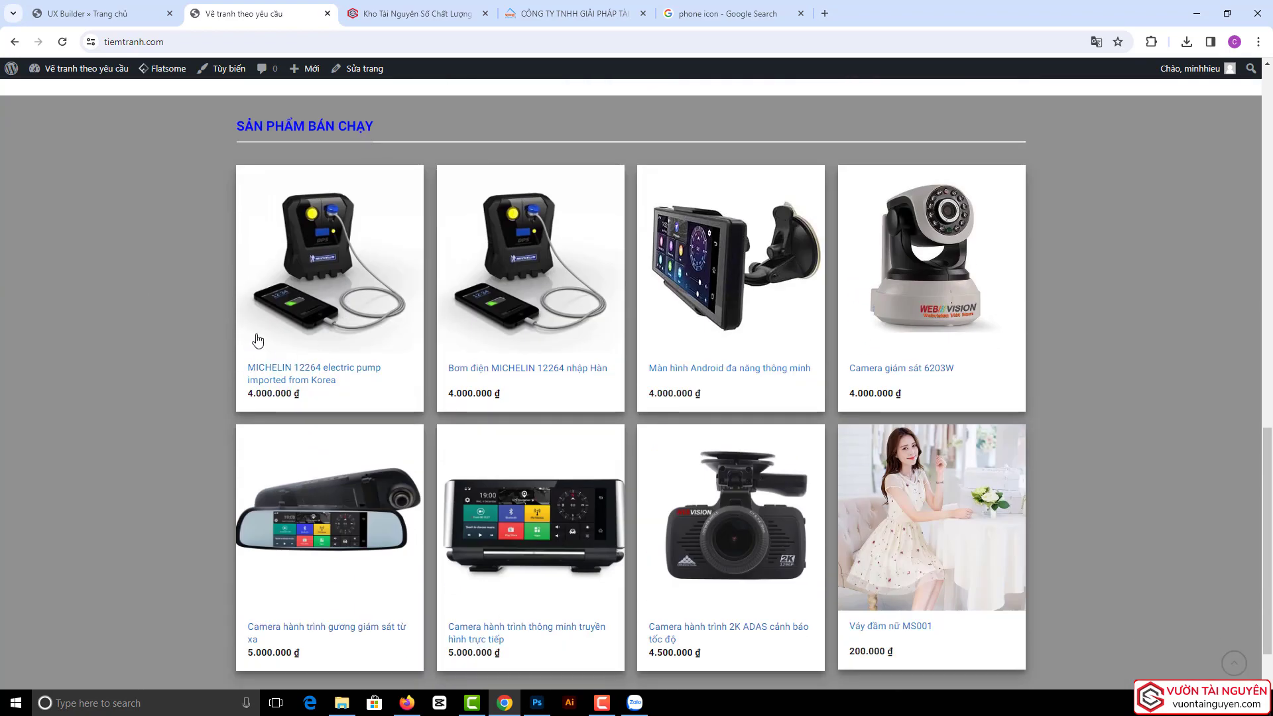
# - In the page builder, move the Sản phẩm bán chạy row into the SP nổi bật section and the Sản phẩm nổi bật row out above it
pyautogui.scroll(4, 158, 374)
pyautogui.click(119, 18)
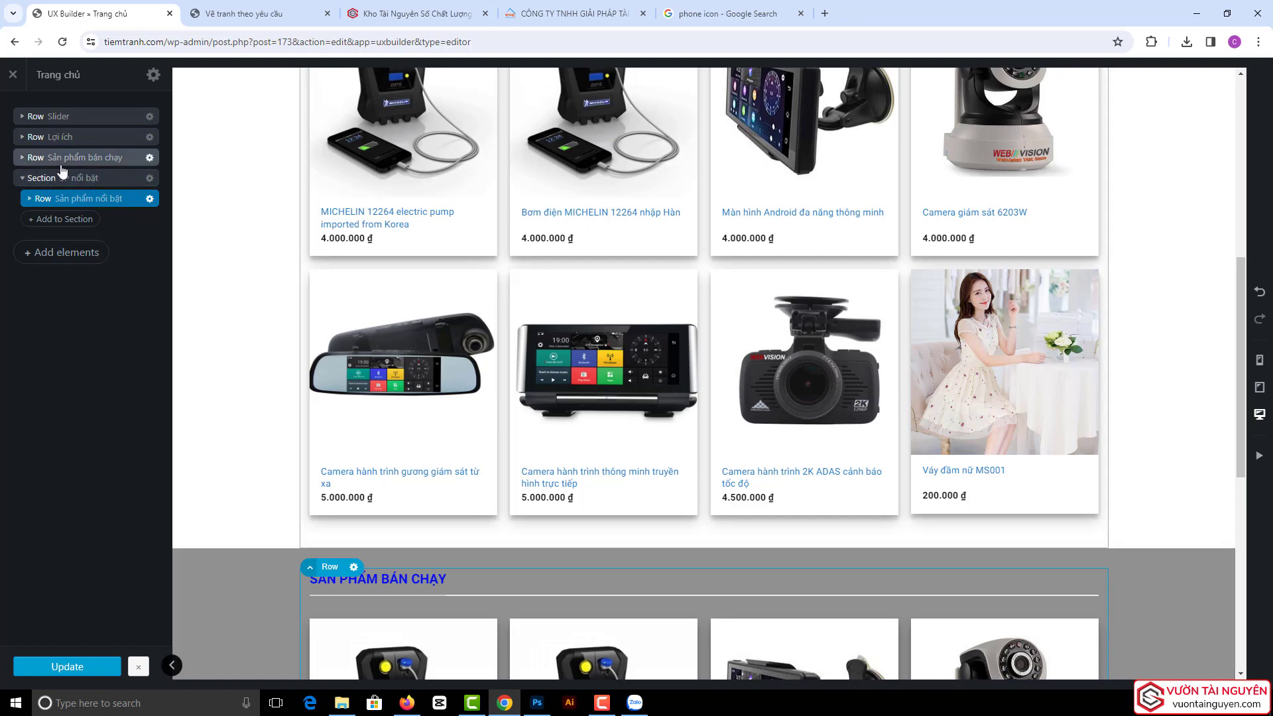
pyautogui.moveTo(38, 165); pyautogui.dragTo(44, 232)
pyautogui.scroll(-10, 228, 297)
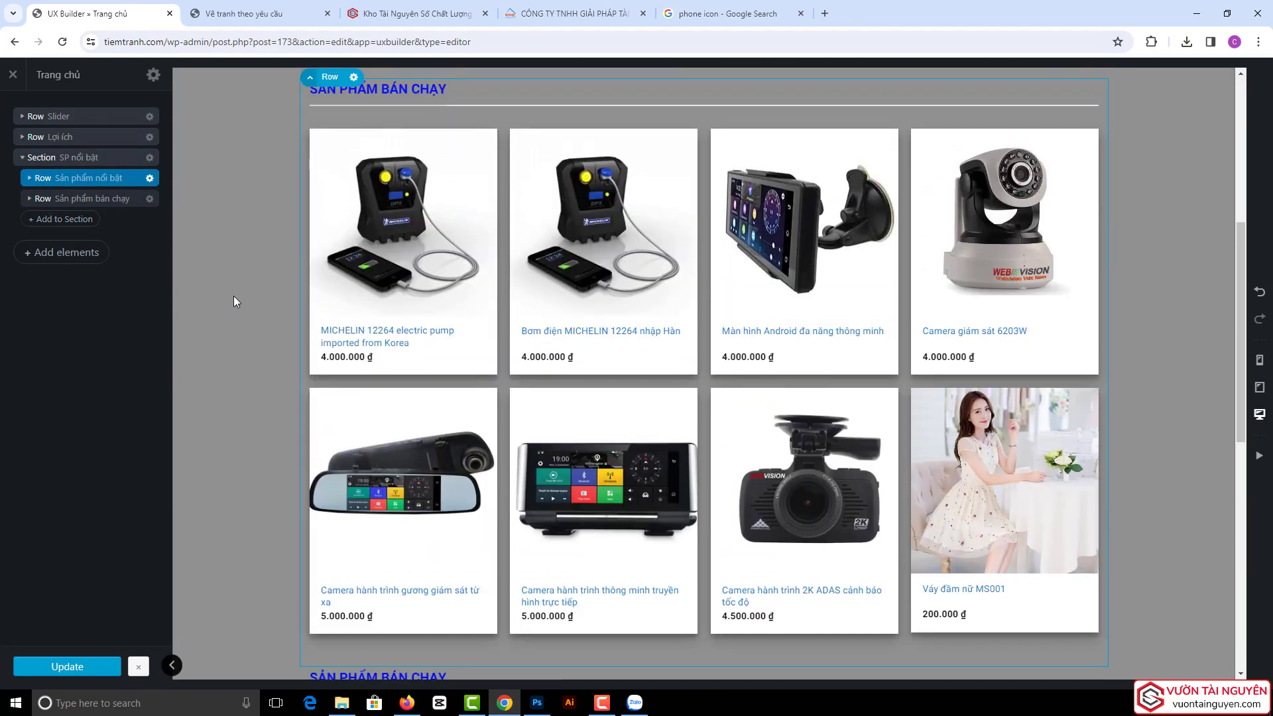
pyautogui.scroll(3, 233, 296)
pyautogui.moveTo(50, 184); pyautogui.dragTo(39, 152)
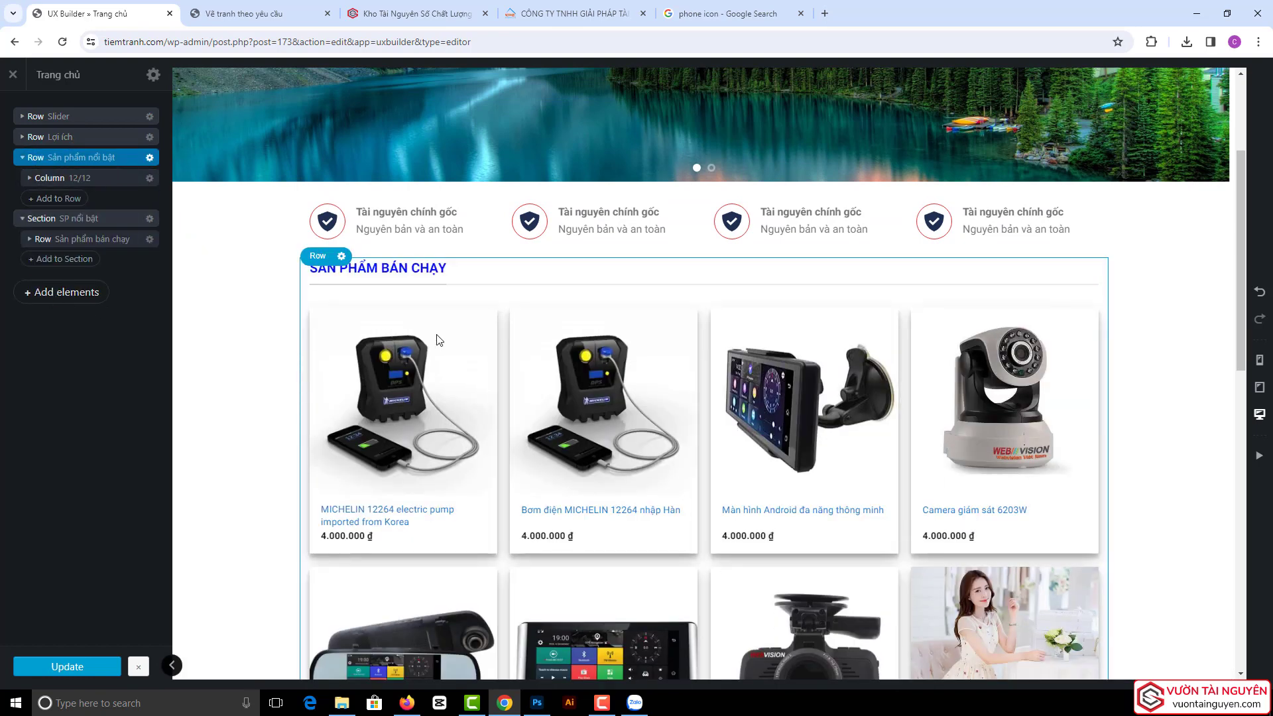
pyautogui.scroll(-10, 431, 345)
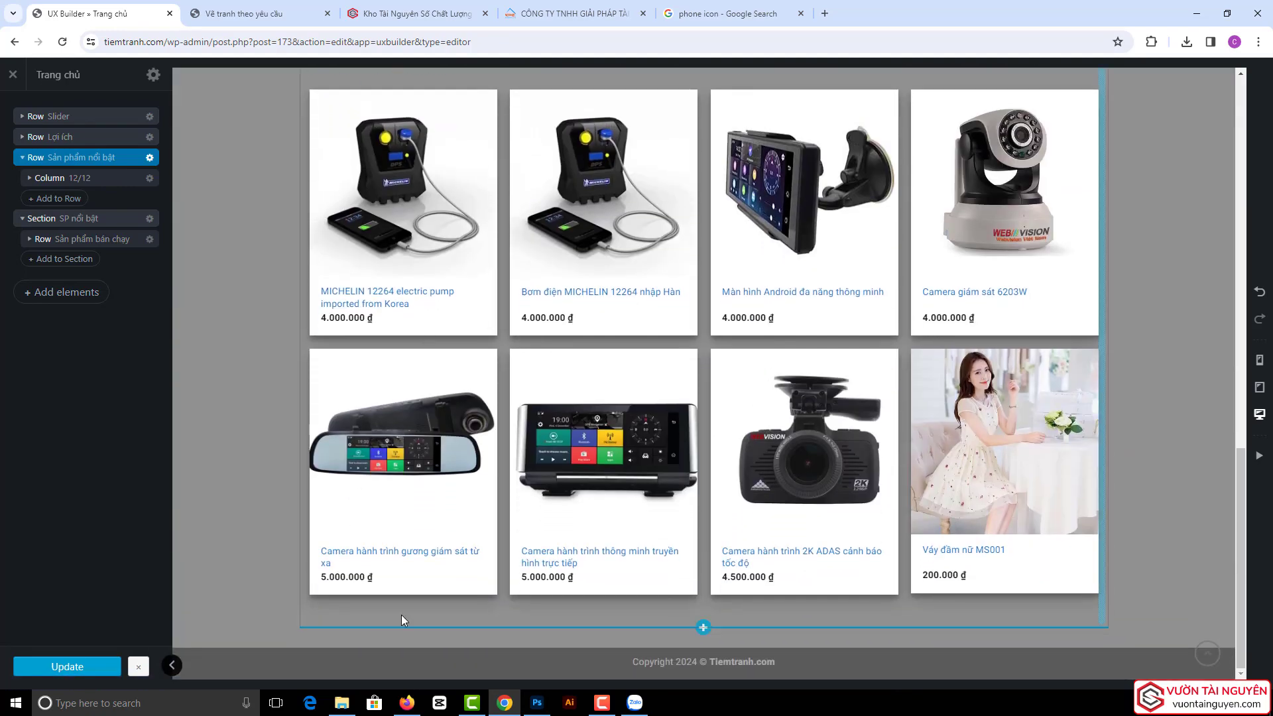
# - Add a 2 Columns row at the end of the page, label it "Video" and apply the row settings
pyautogui.click(64, 294)
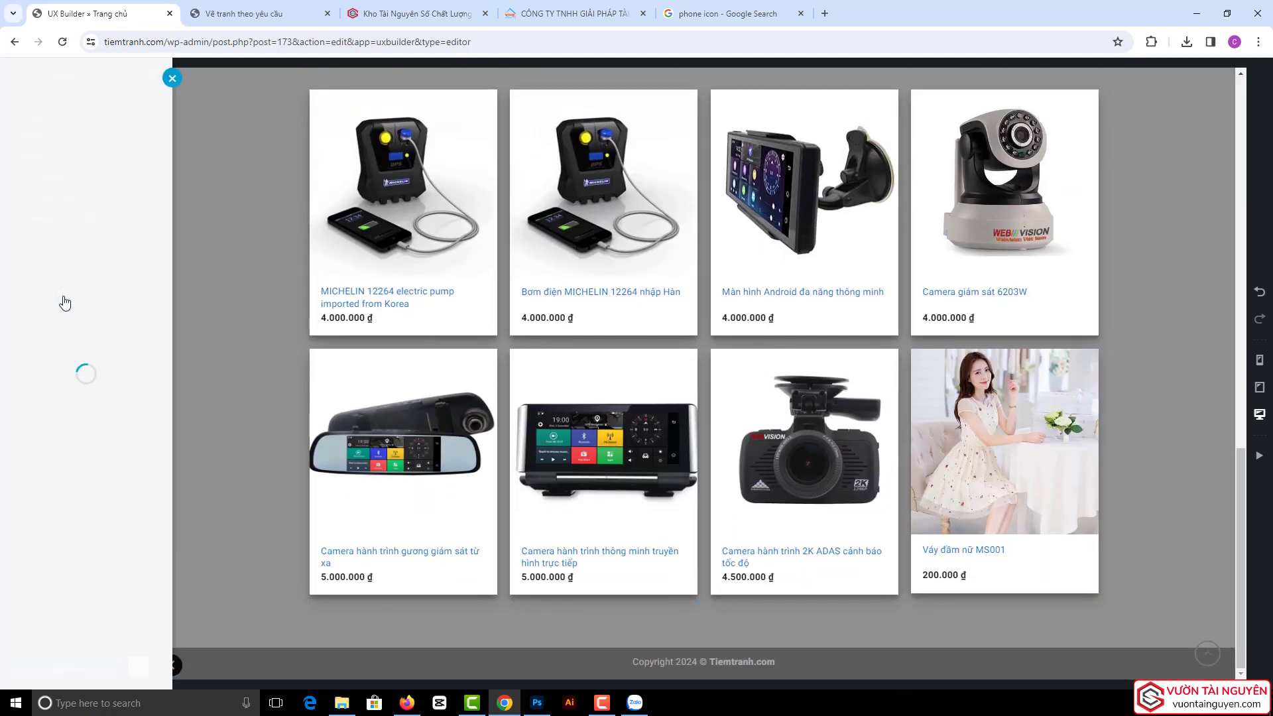
pyautogui.click(50, 266)
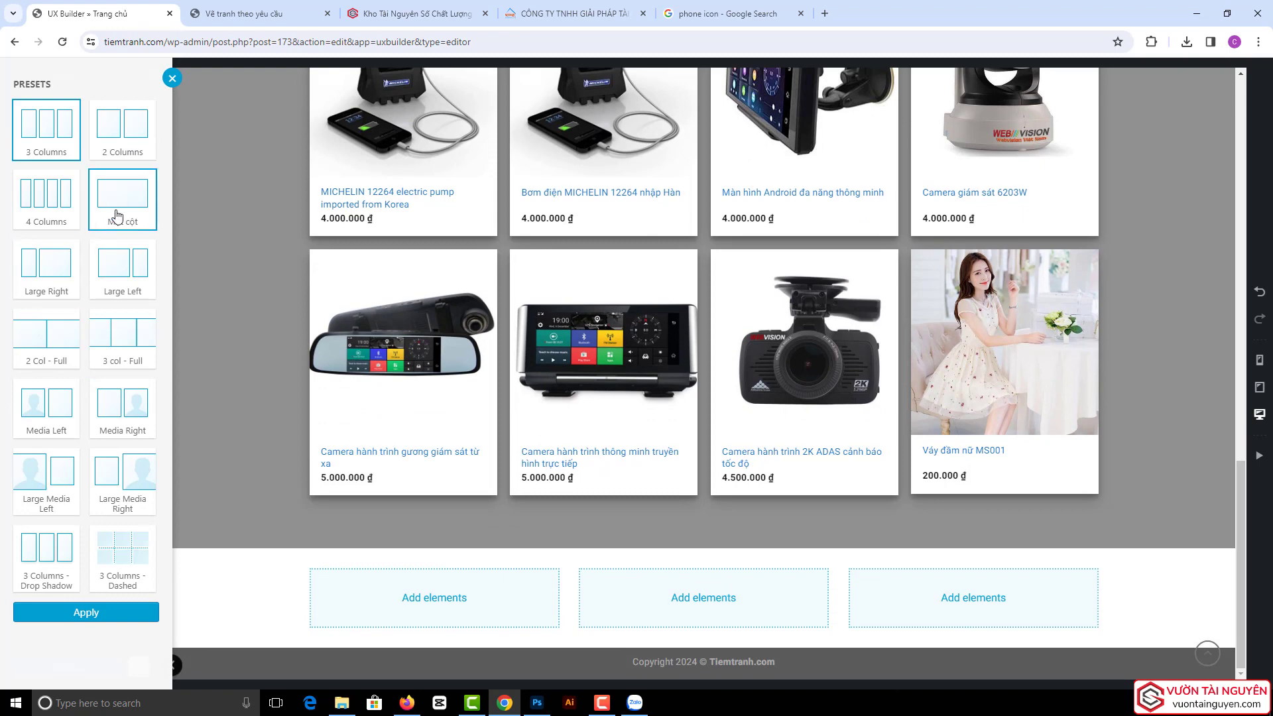
pyautogui.click(122, 129)
pyautogui.click(111, 612)
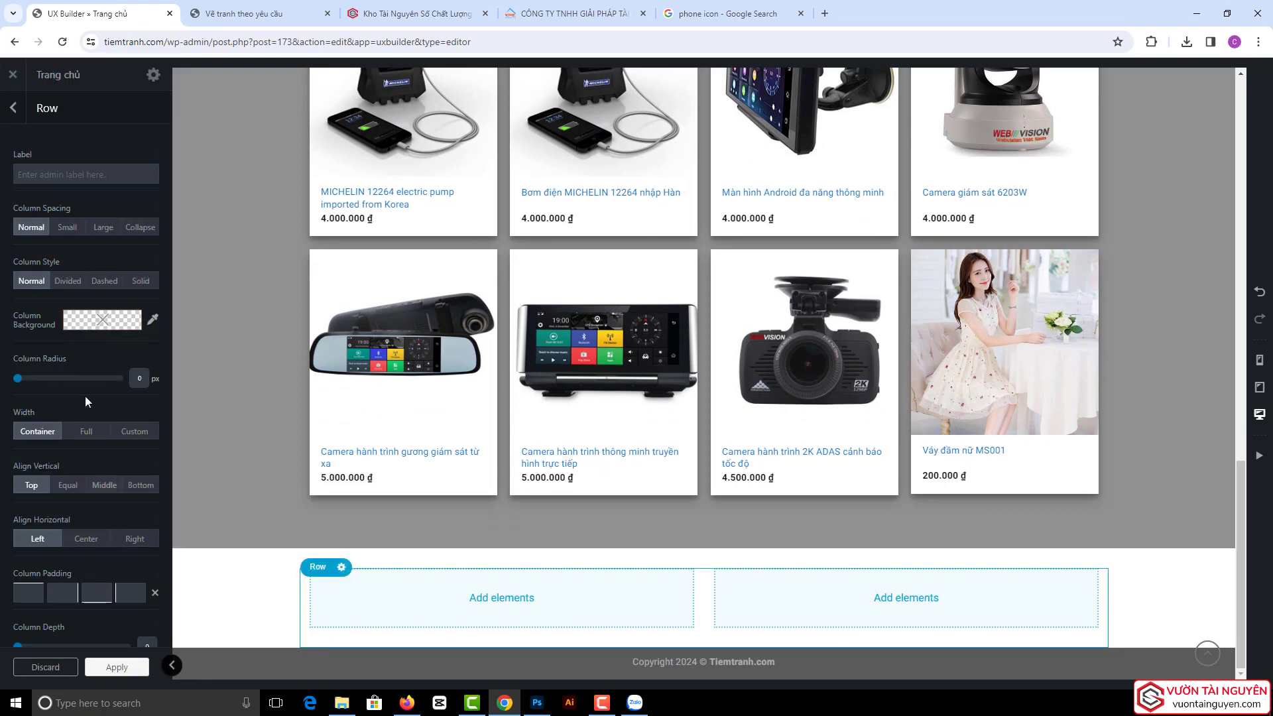
pyautogui.click(66, 175)
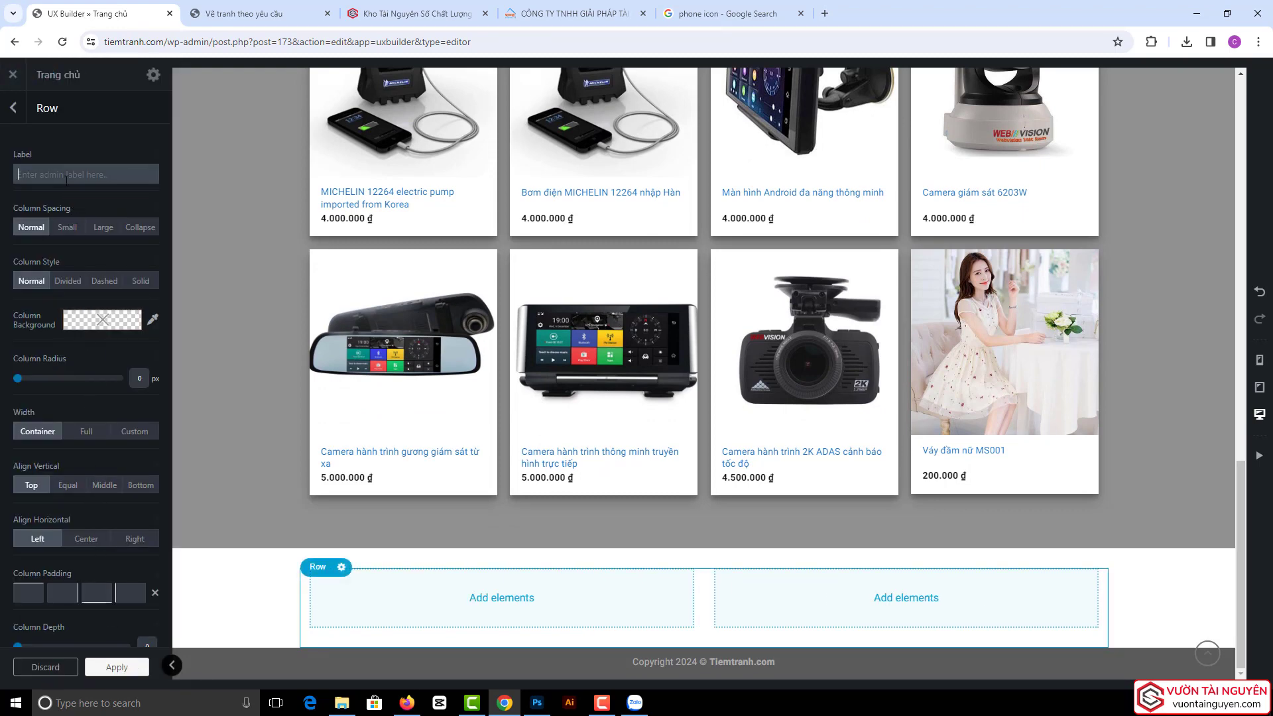
pyautogui.write('Video')
pyautogui.click(108, 667)
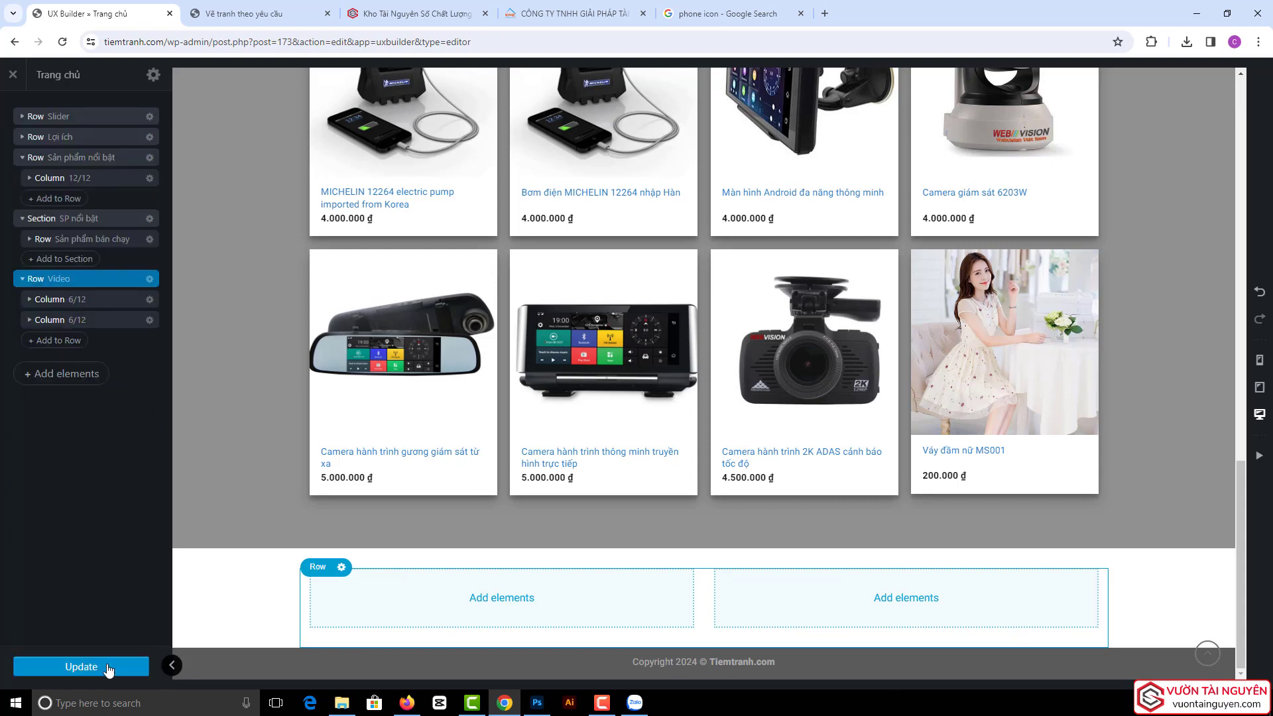
# - Insert a Video element into the first column of the Video row, keeping its default YouTube URL
pyautogui.click(501, 599)
pyautogui.scroll(-10, 61, 449)
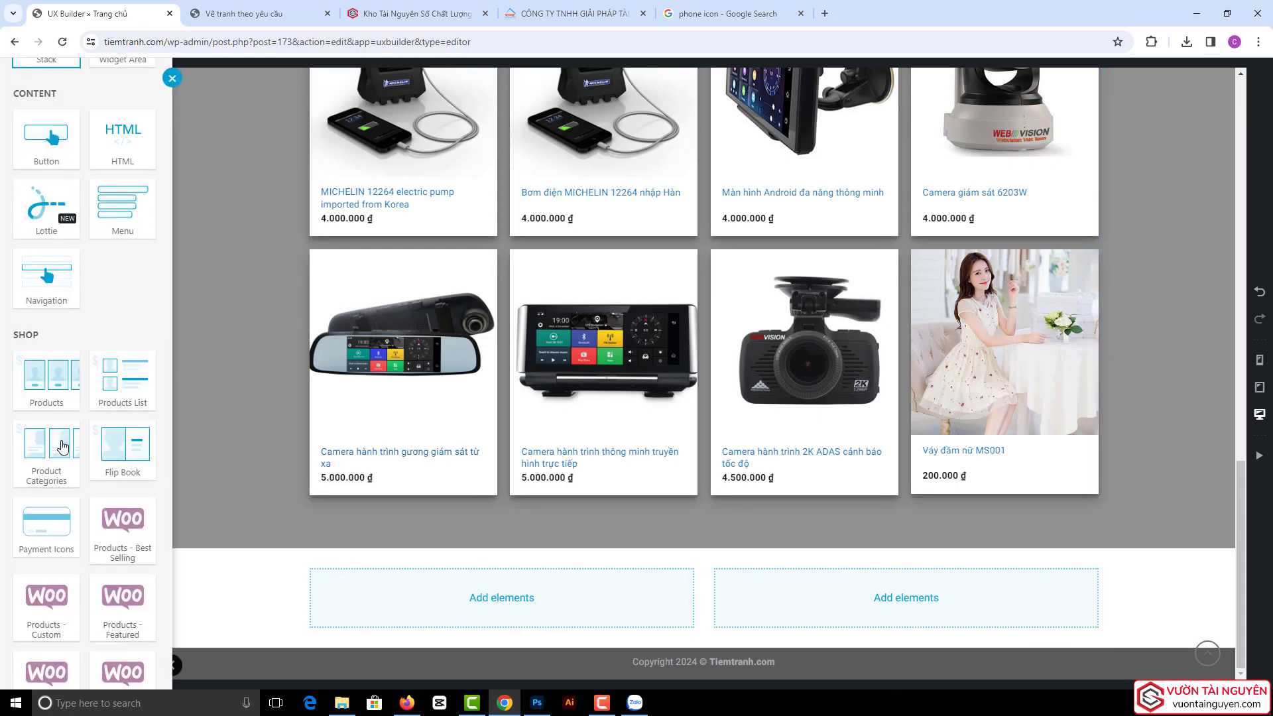
pyautogui.scroll(-8, 62, 449)
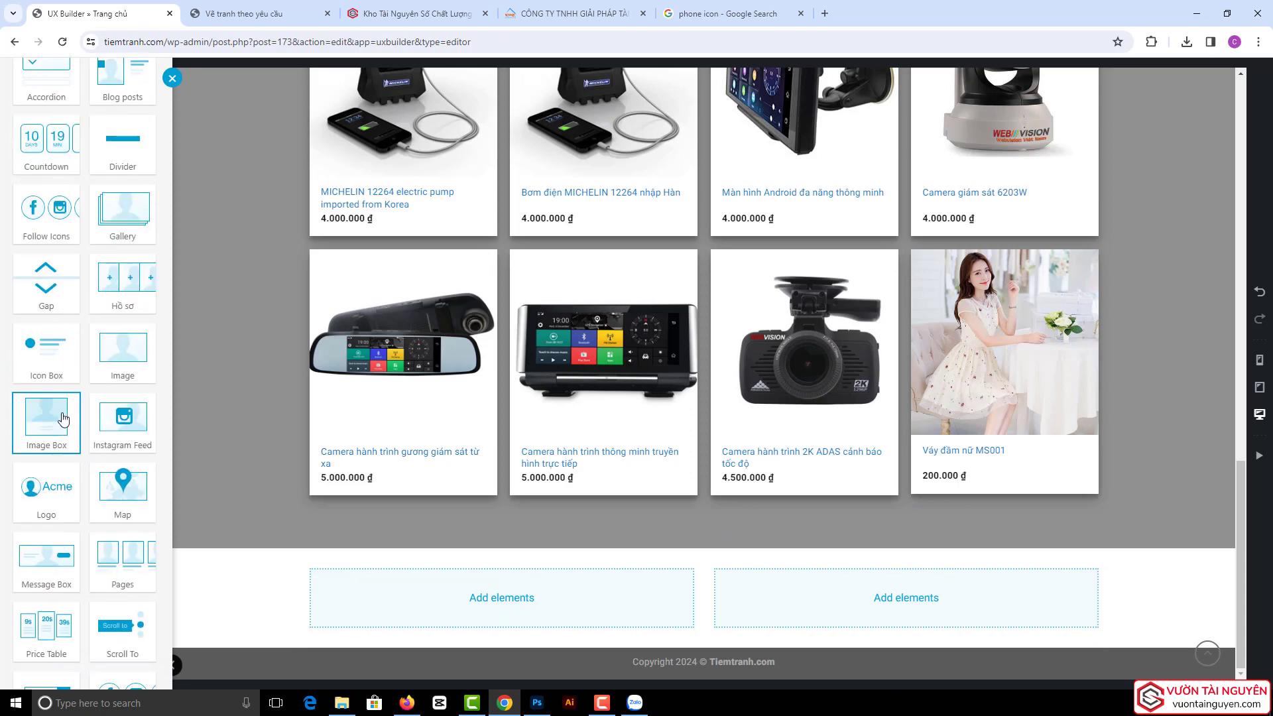
pyautogui.scroll(-5, 114, 381)
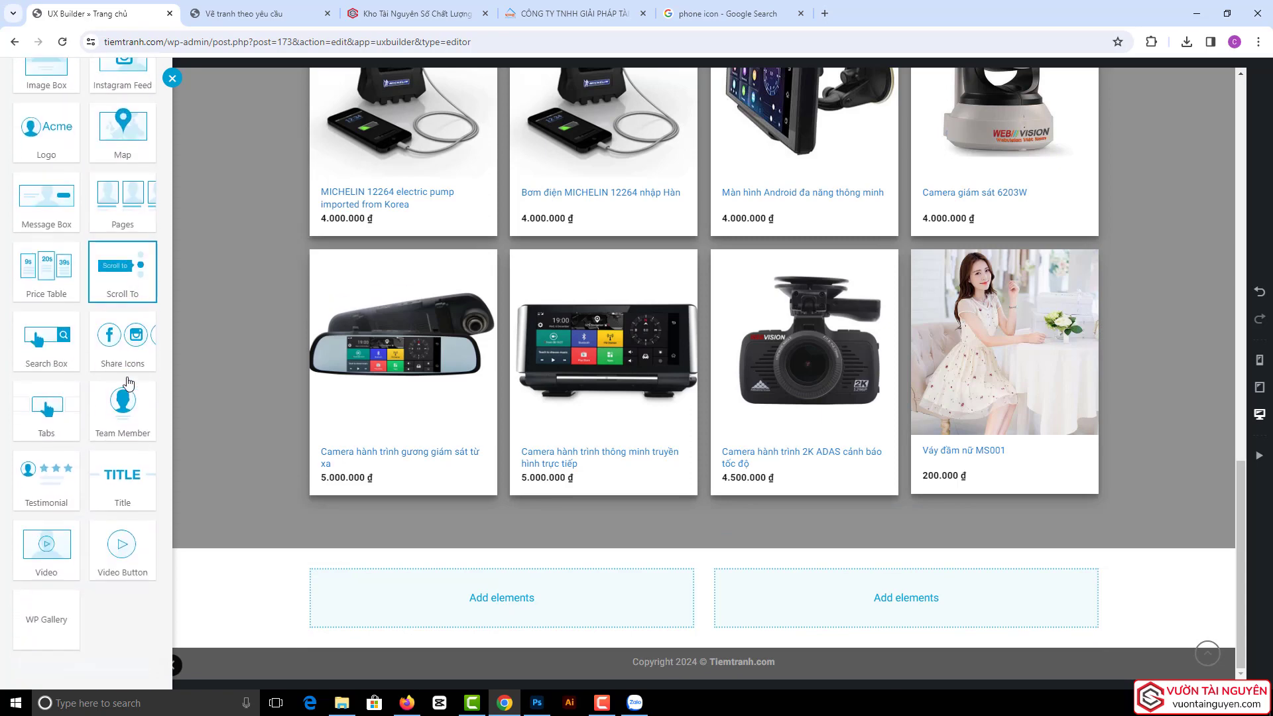
pyautogui.click(42, 556)
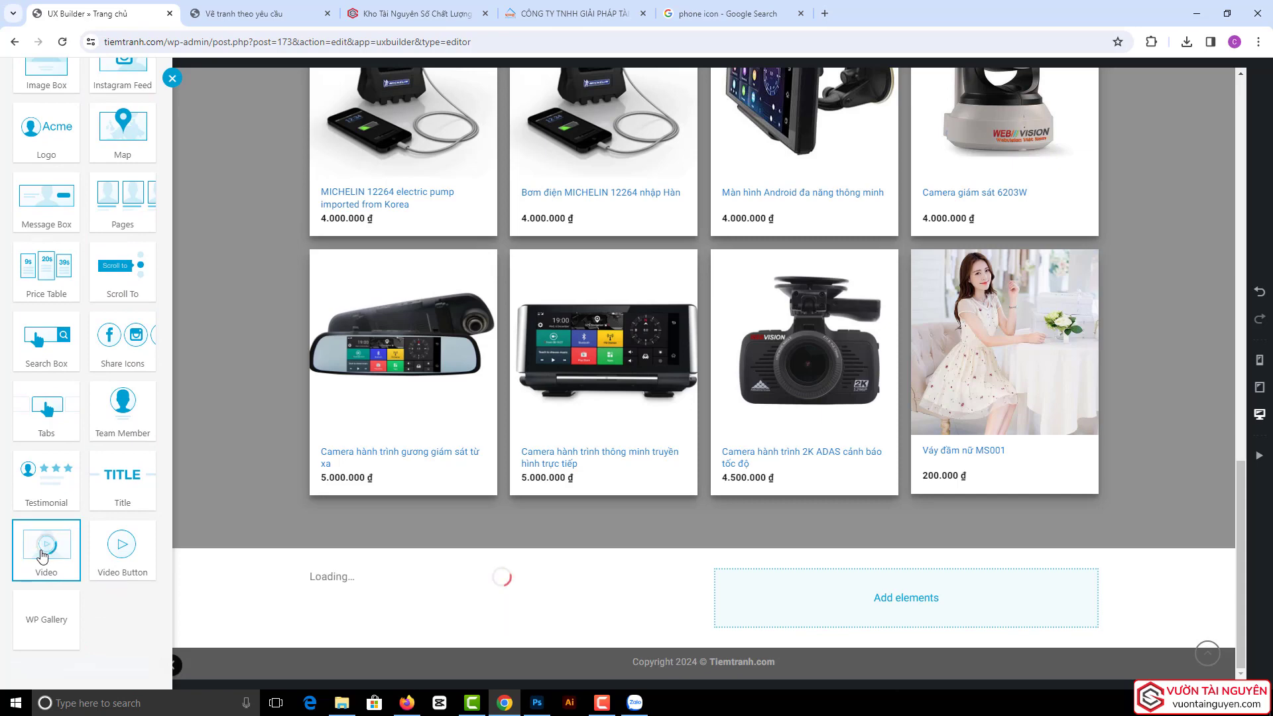
pyautogui.click(64, 175)
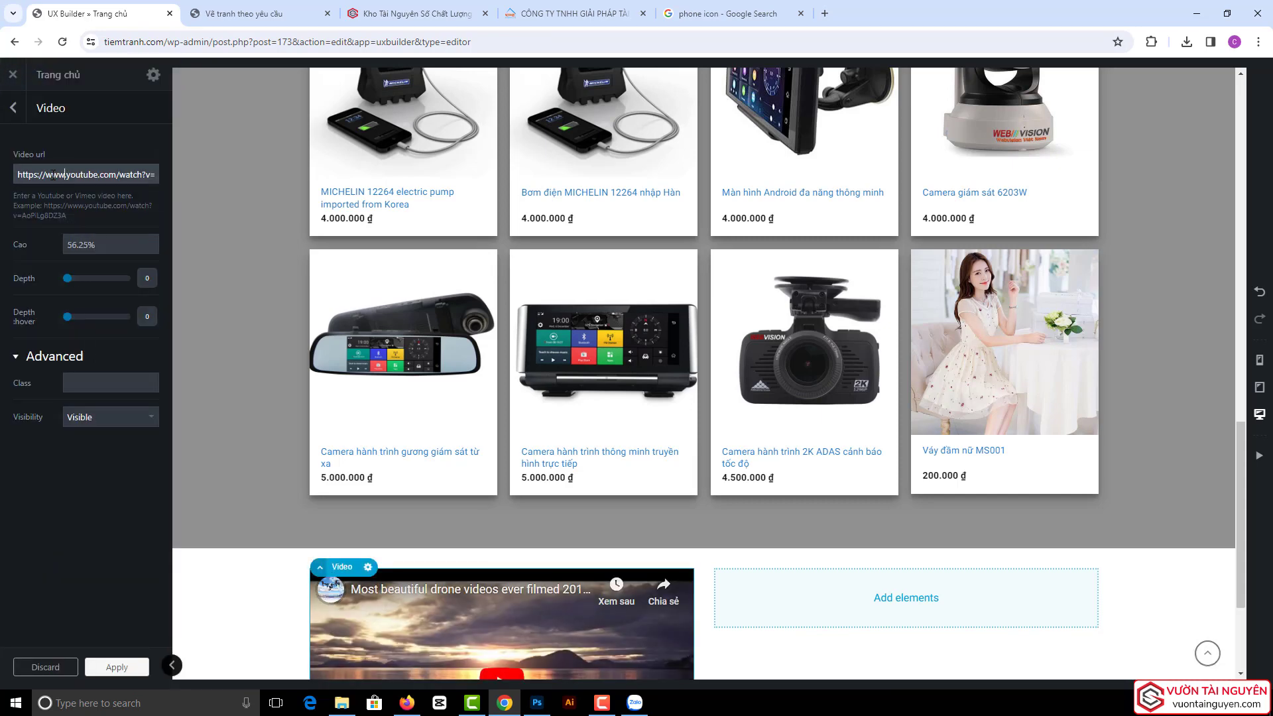
pyautogui.moveTo(20, 175); pyautogui.dragTo(171, 181)
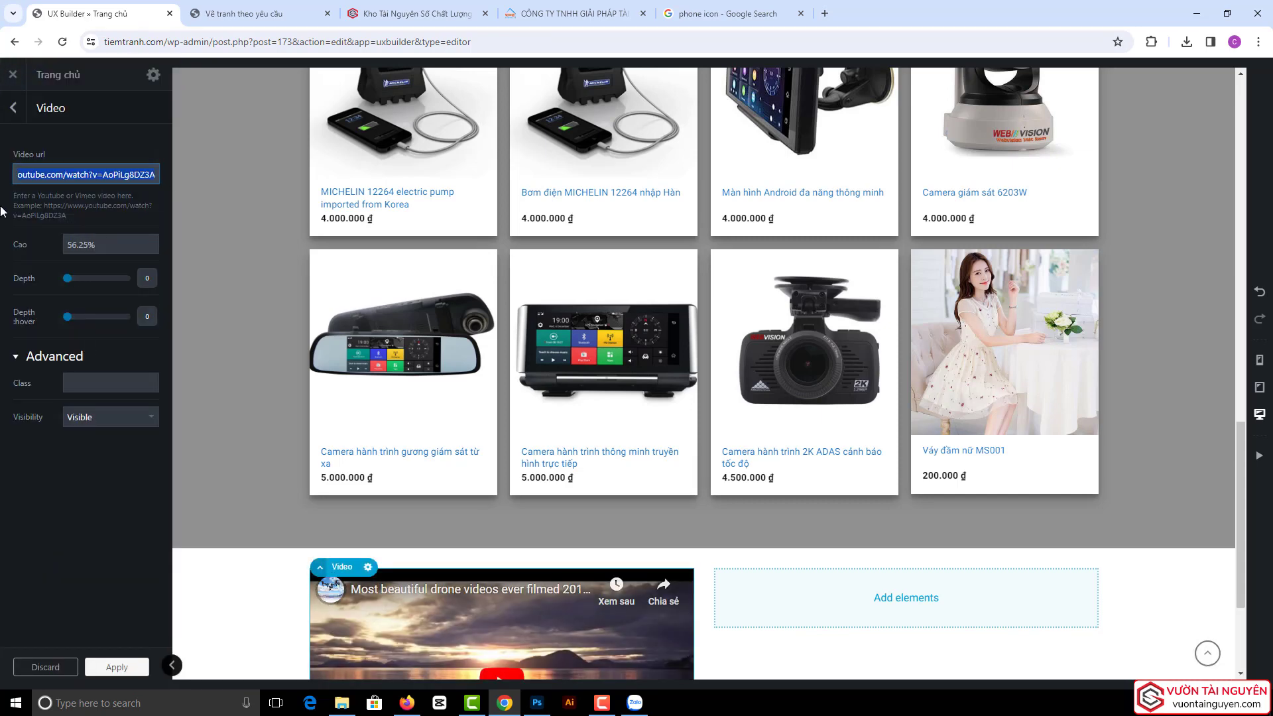
pyautogui.scroll(-3, 405, 479)
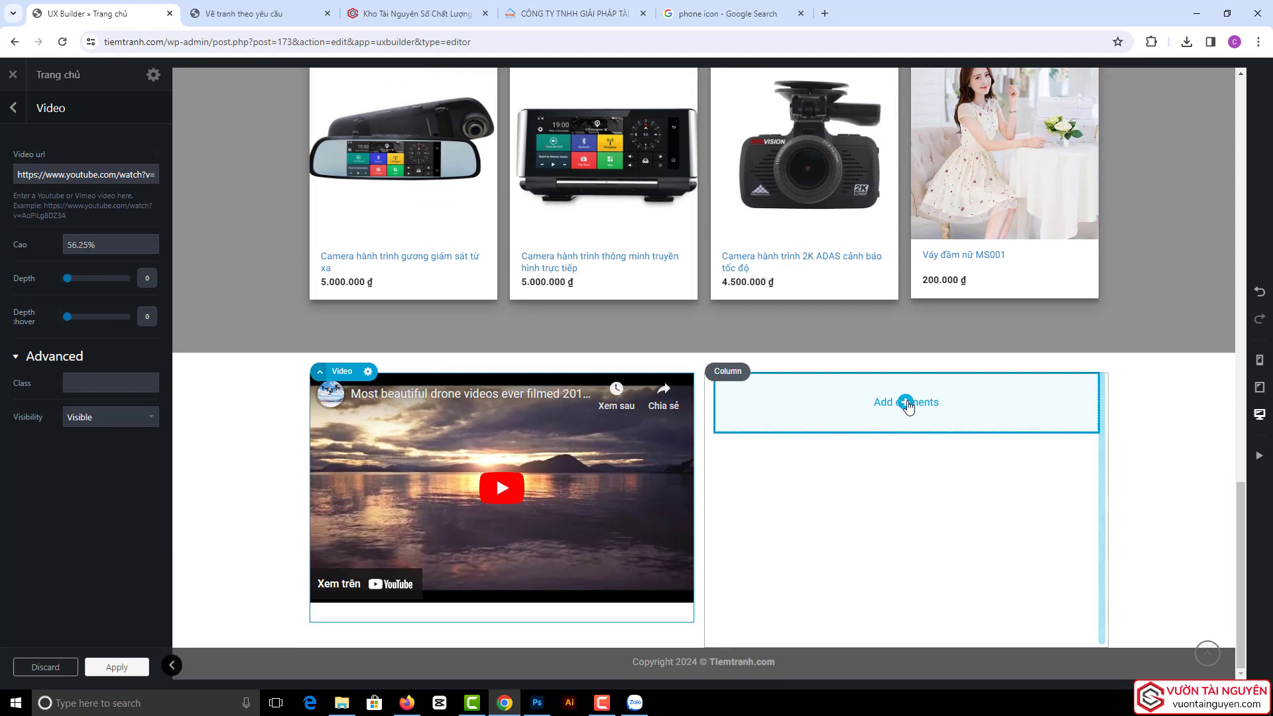
# - Insert a Text element into the empty second column of the Video row
pyautogui.click(906, 404)
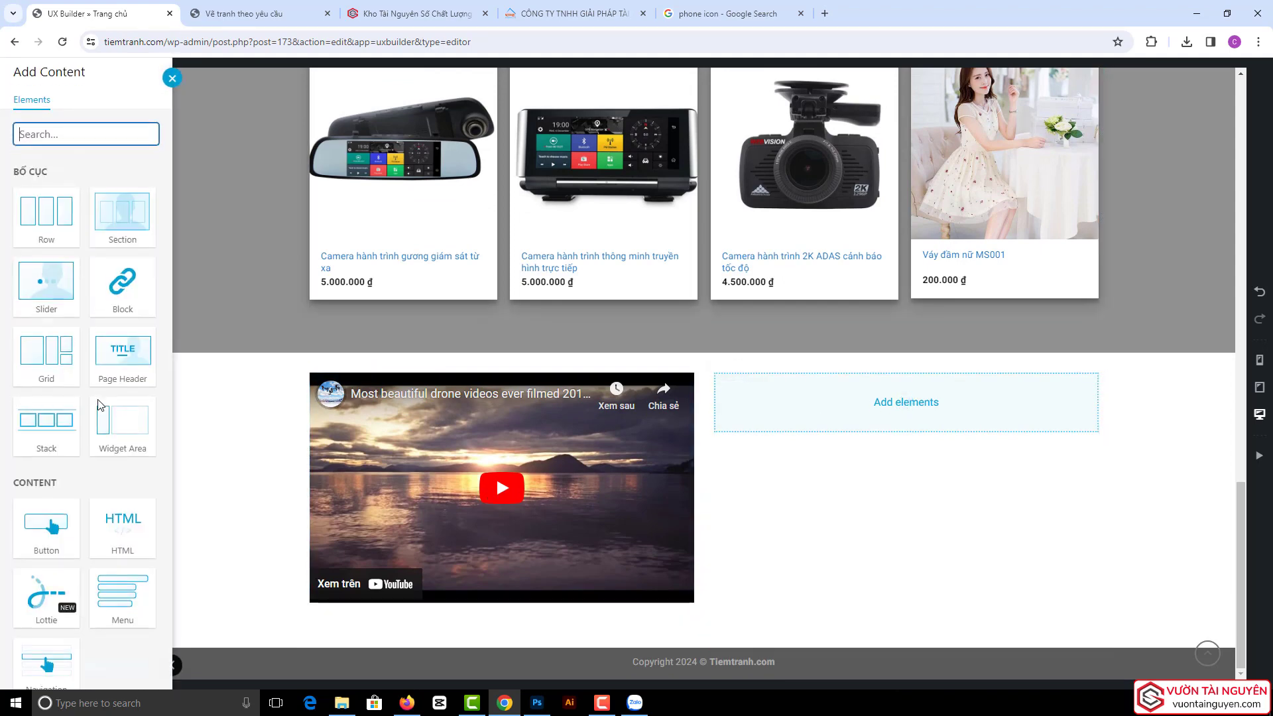
pyautogui.scroll(-5, 99, 404)
pyautogui.scroll(-9, 110, 401)
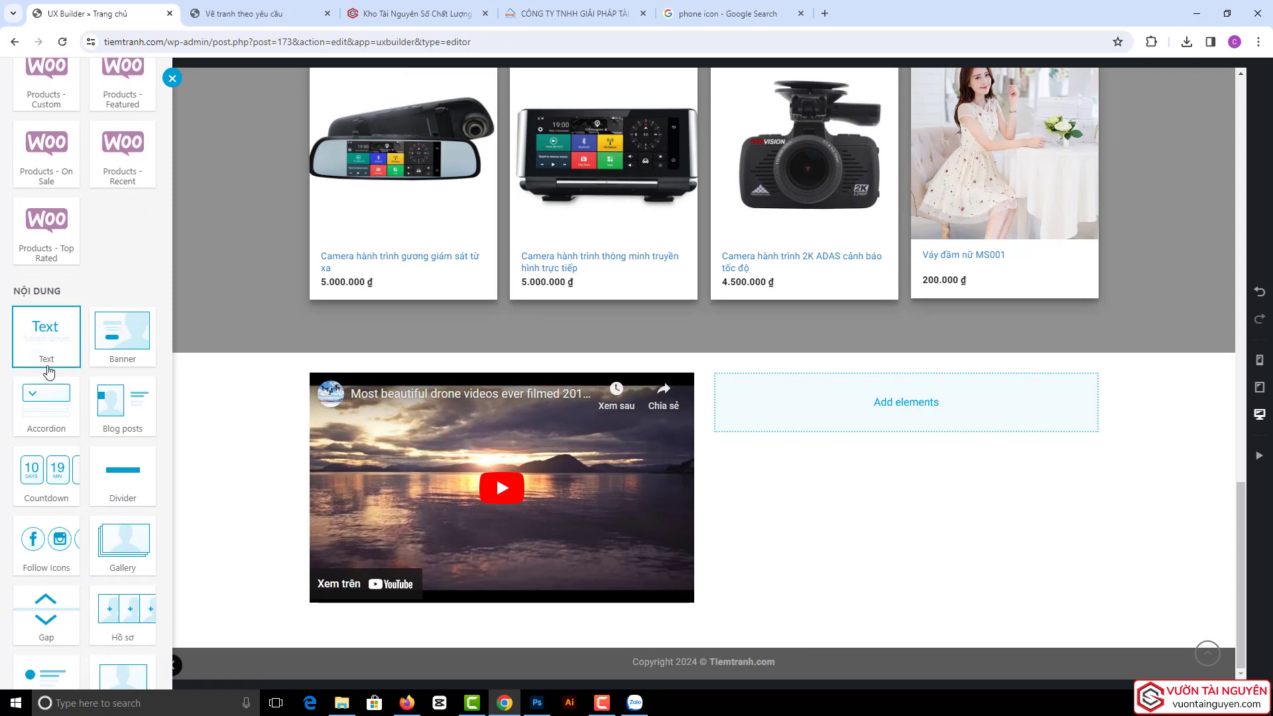
pyautogui.click(43, 344)
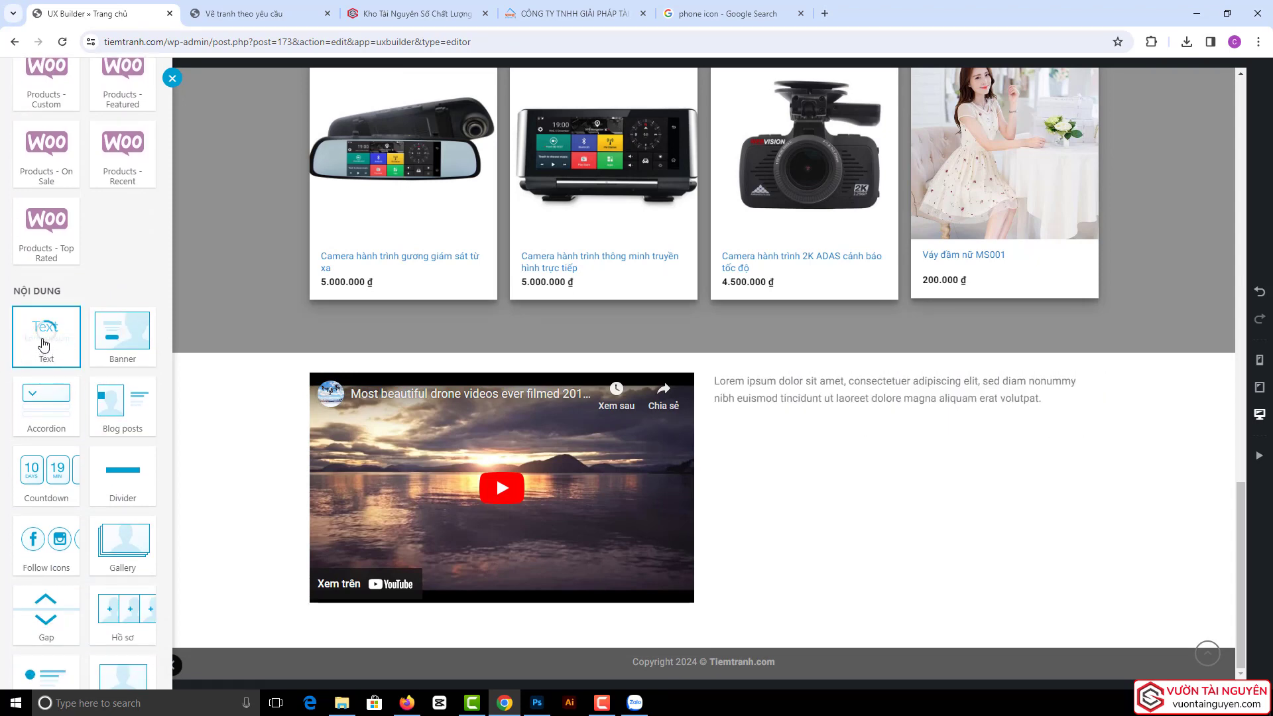
# - Replace the placeholder text with the "Tính năng chính của Photoshop CC 2021" heading and its first five paragraphs, copied from the vuontainguyen.com Photoshop CC 2021 article
pyautogui.doubleClick(789, 398)
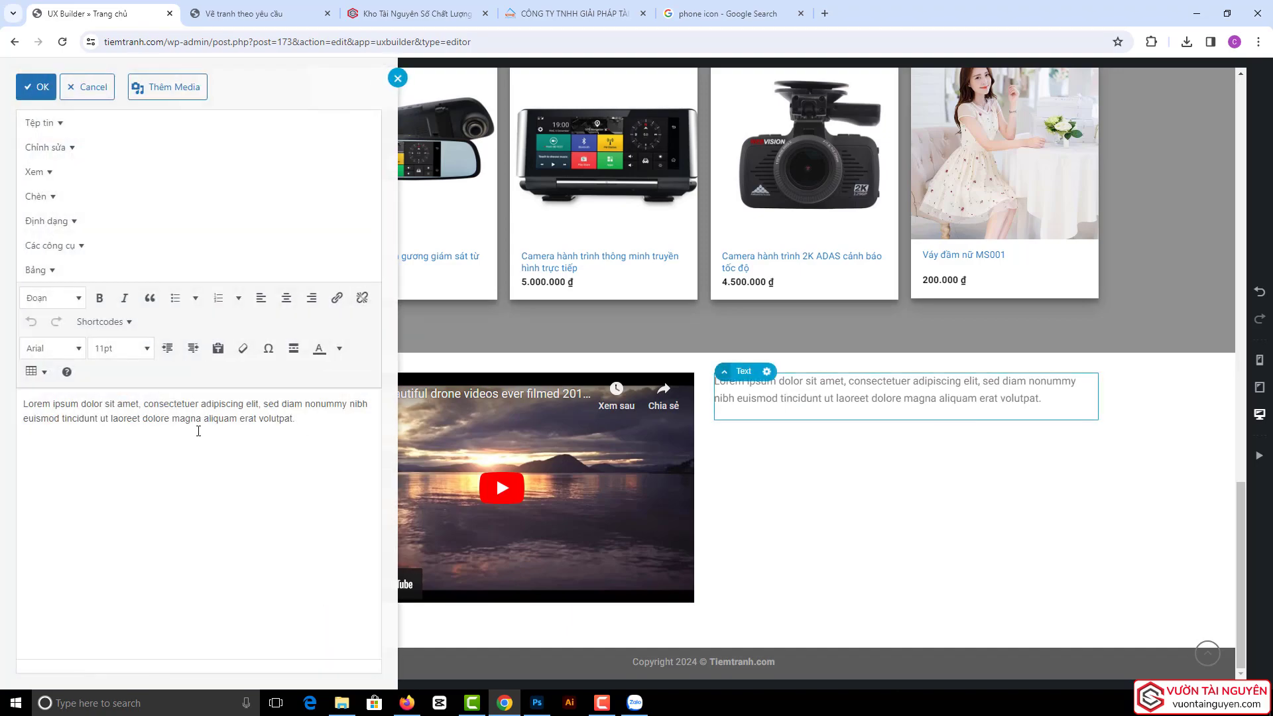
pyautogui.moveTo(307, 425); pyautogui.dragTo(23, 403)
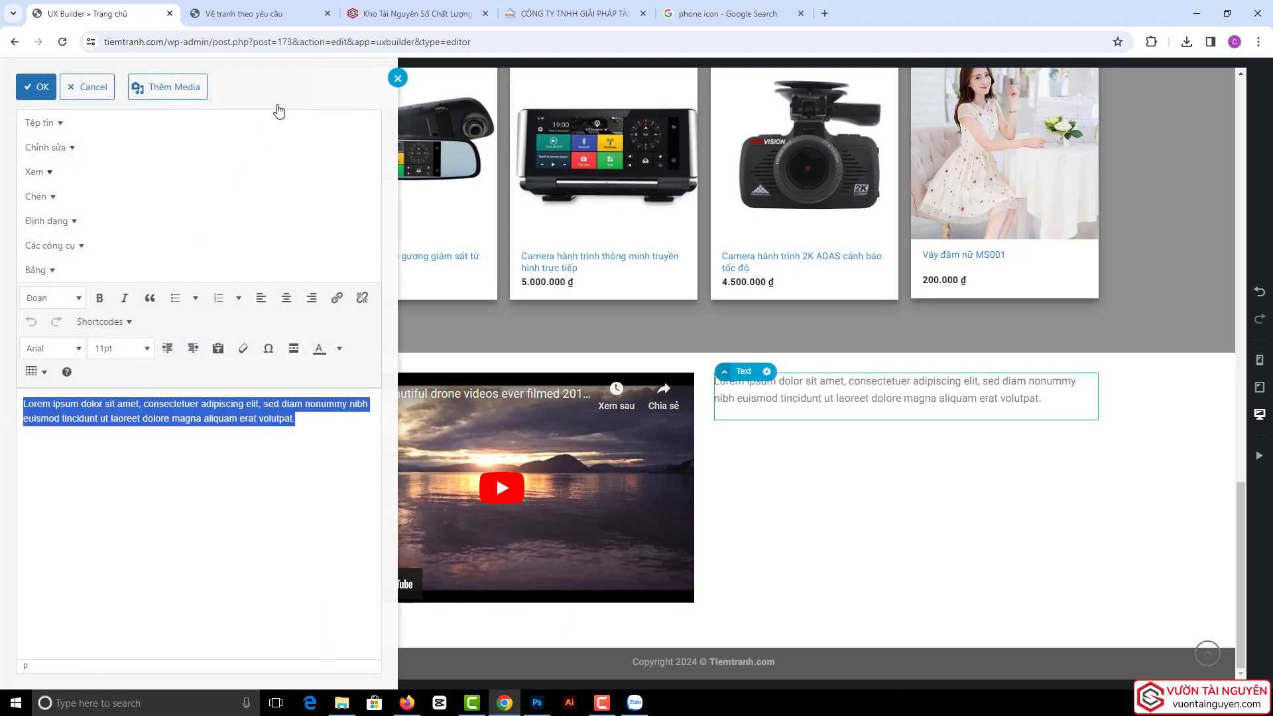
pyautogui.click(375, 19)
pyautogui.scroll(-15, 626, 309)
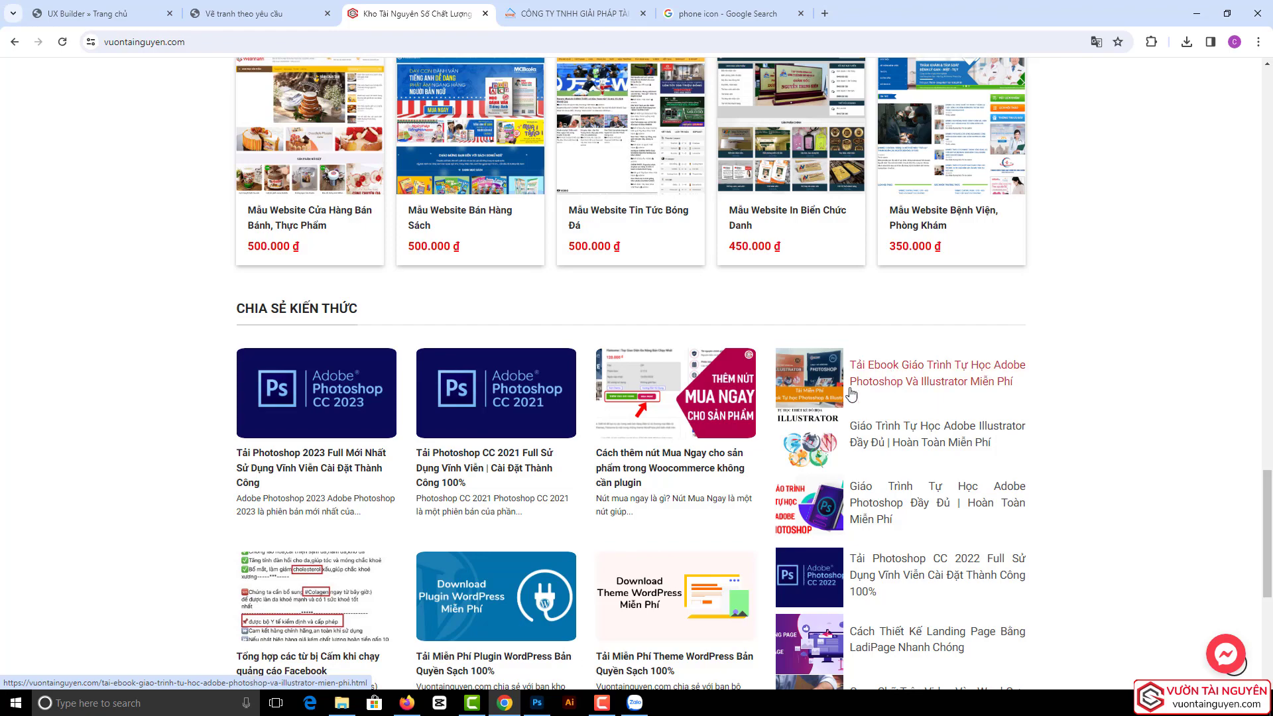
pyautogui.click(479, 470)
pyautogui.scroll(-5, 331, 381)
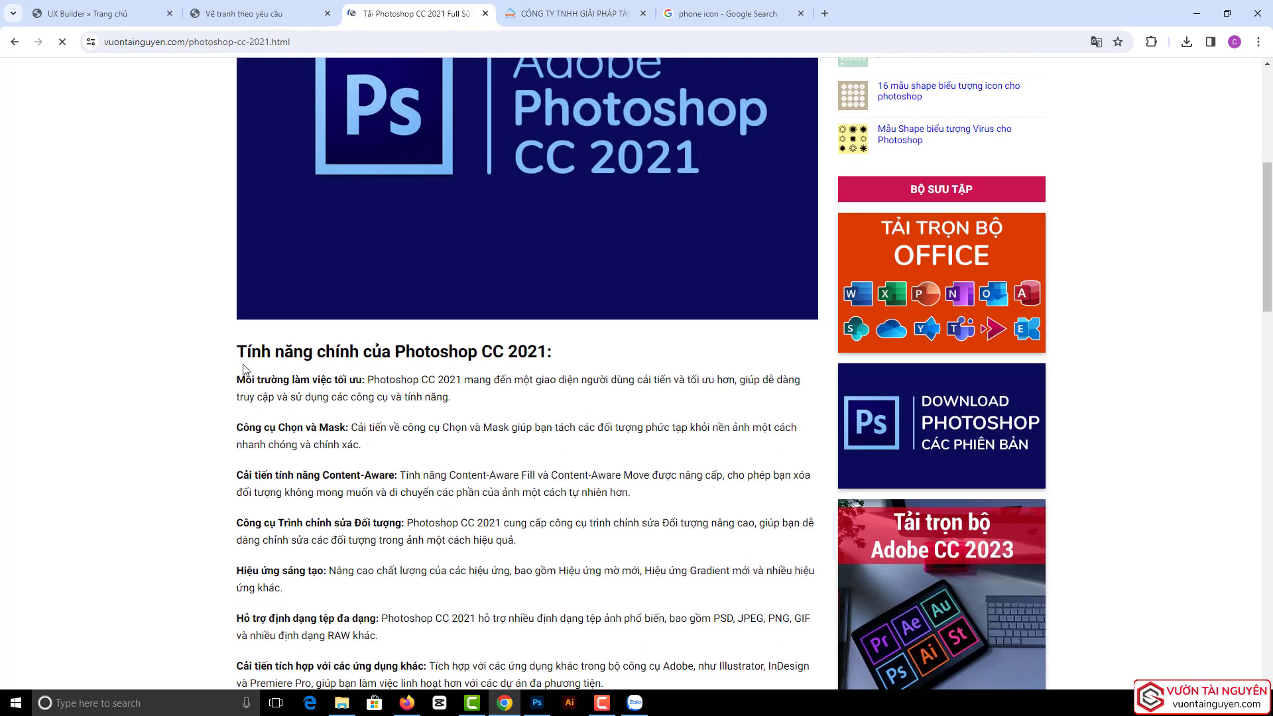
pyautogui.moveTo(239, 351); pyautogui.dragTo(472, 593)
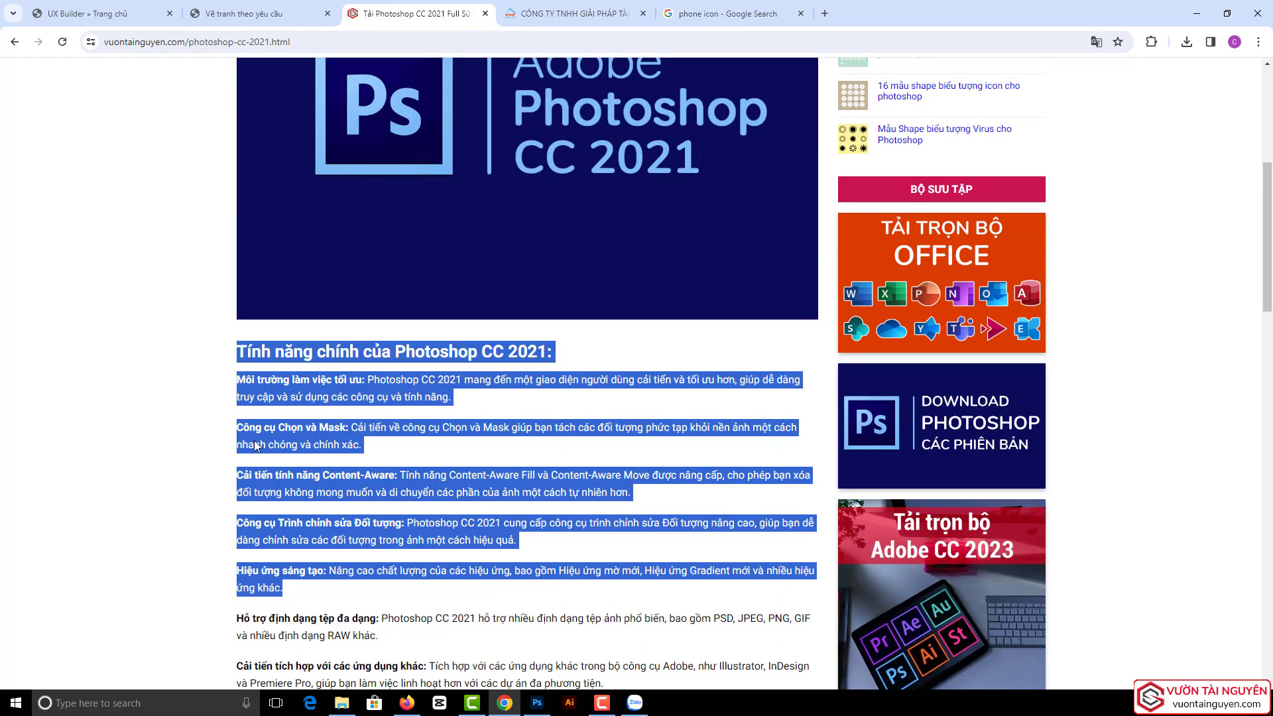
pyautogui.hotkey('ctrl', 'c')
pyautogui.click(93, 13)
pyautogui.hotkey('ctrl', 'v')
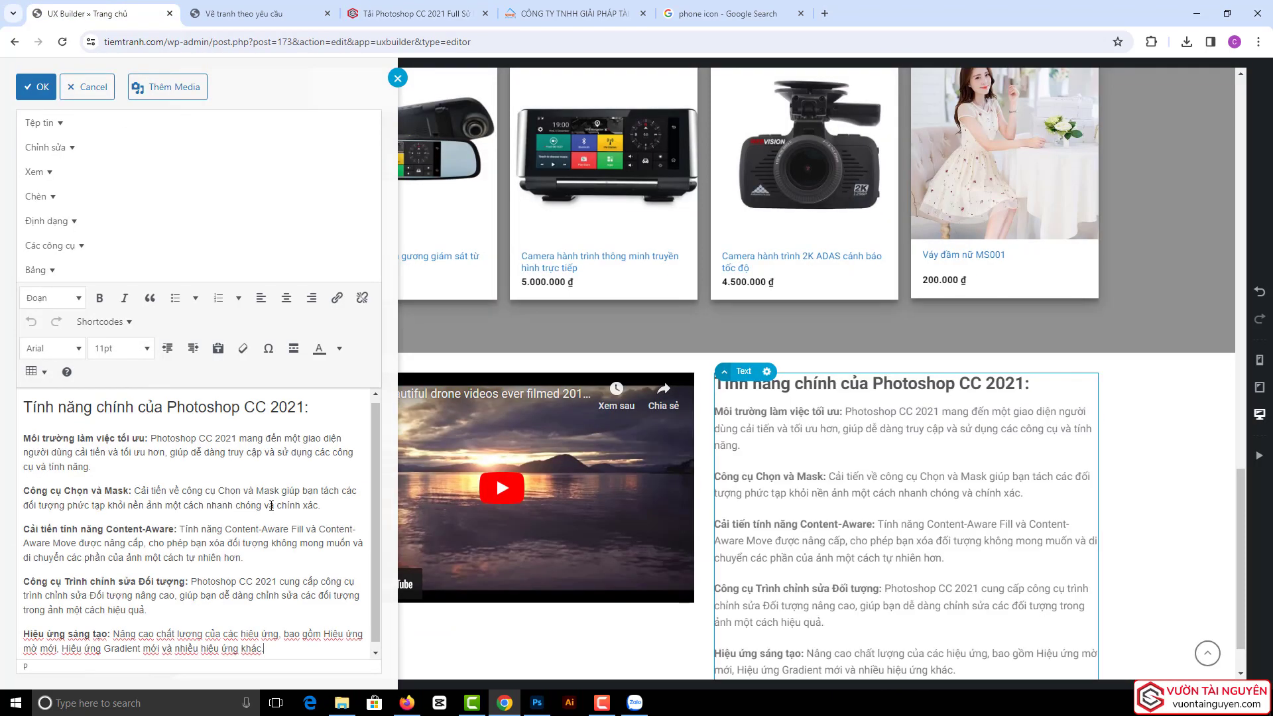
# - Delete the final "Hiệu ứng sáng tạo" paragraph from the pasted text and accept the edited text
pyautogui.moveTo(255, 641); pyautogui.dragTo(23, 630)
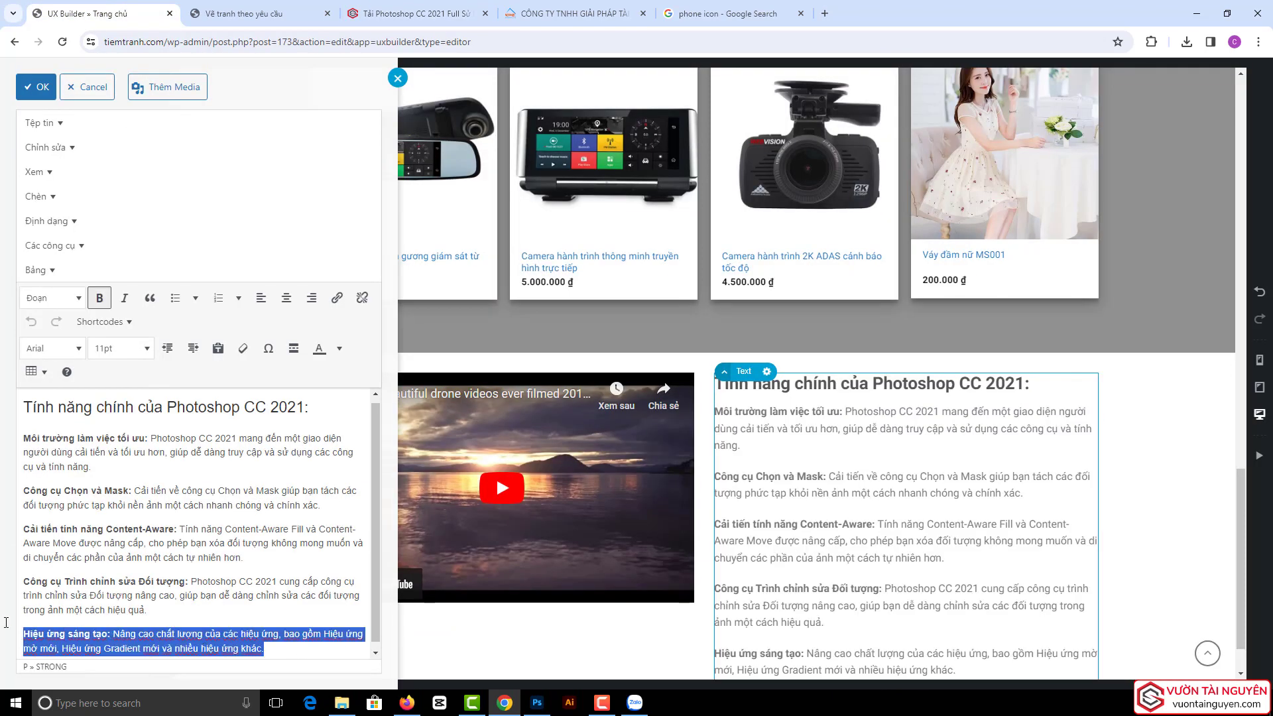
pyautogui.press('BackSpace')
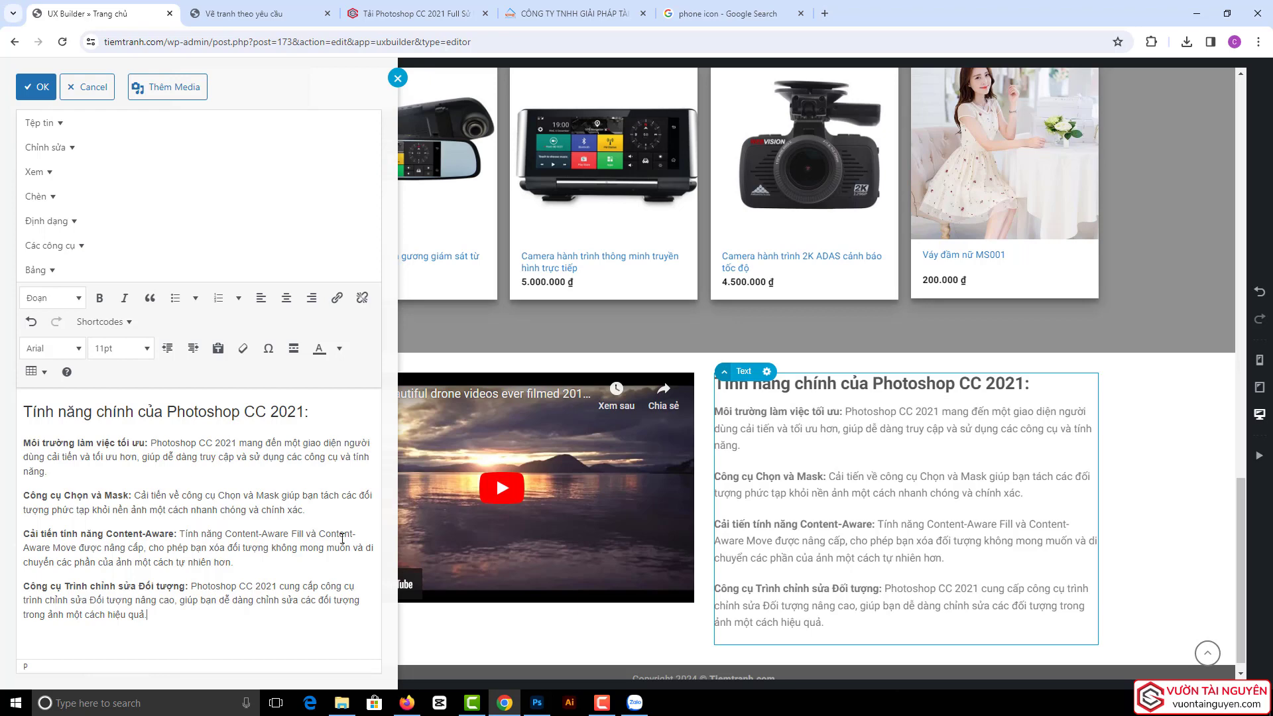
pyautogui.click(36, 87)
# - Add a button with the Simple preset below the video and set its text to "Mua ngay"
pyautogui.scroll(-1, 563, 464)
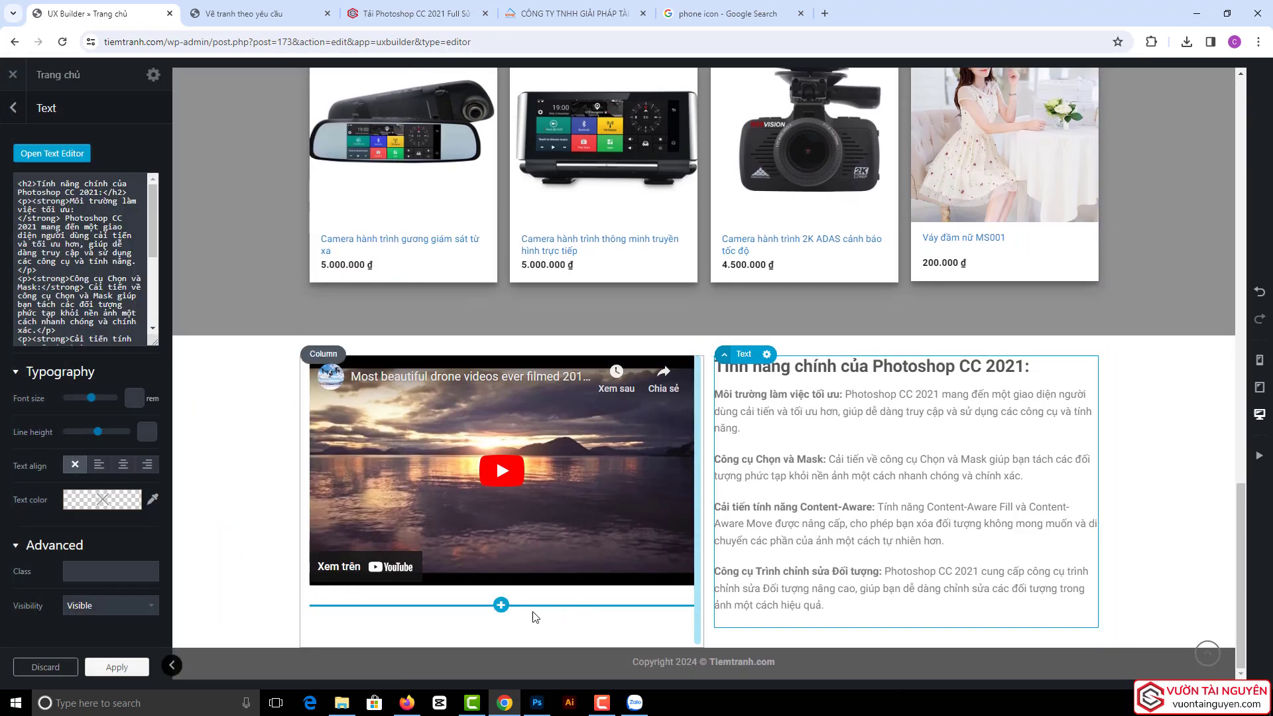
pyautogui.click(501, 605)
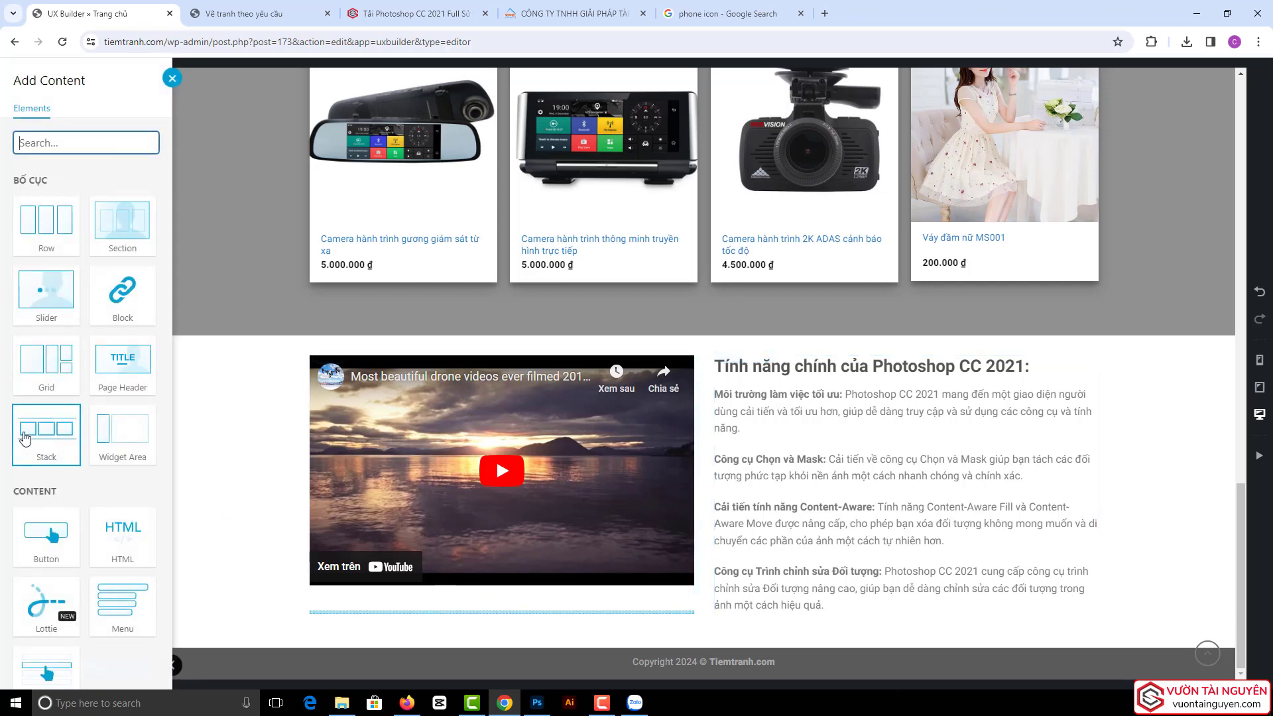
pyautogui.scroll(-3, 39, 431)
pyautogui.click(37, 415)
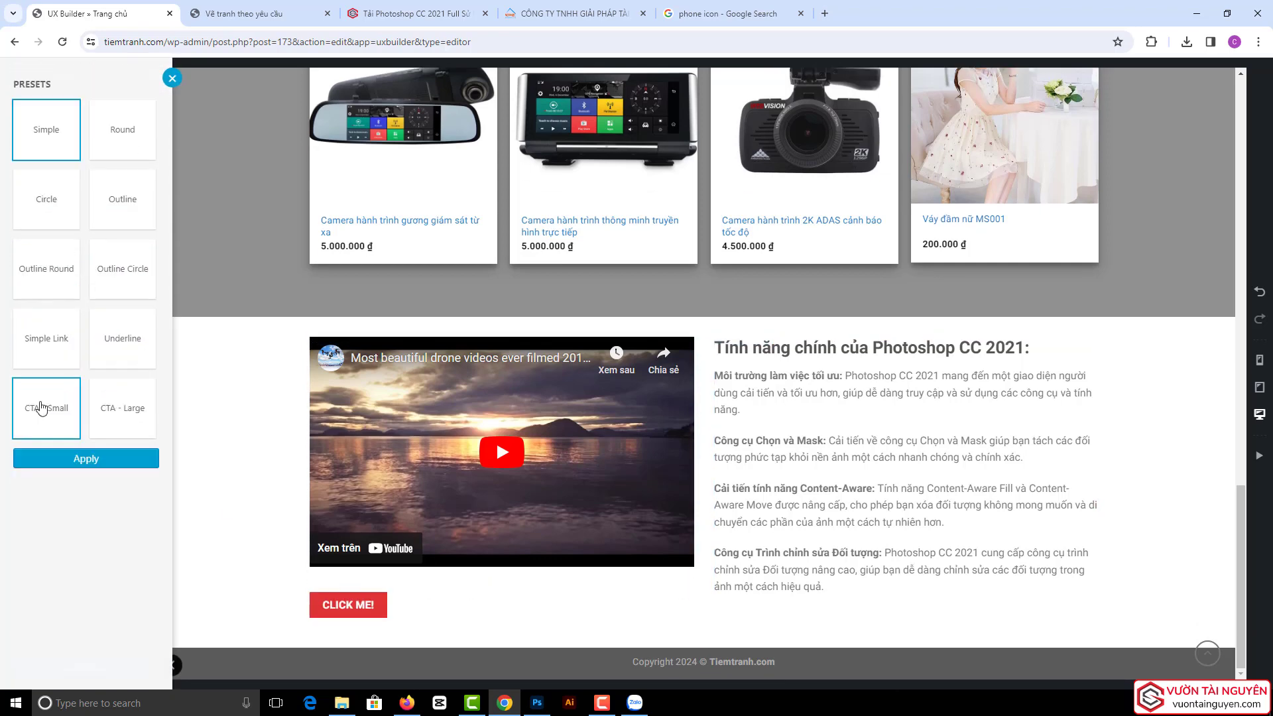
pyautogui.click(84, 461)
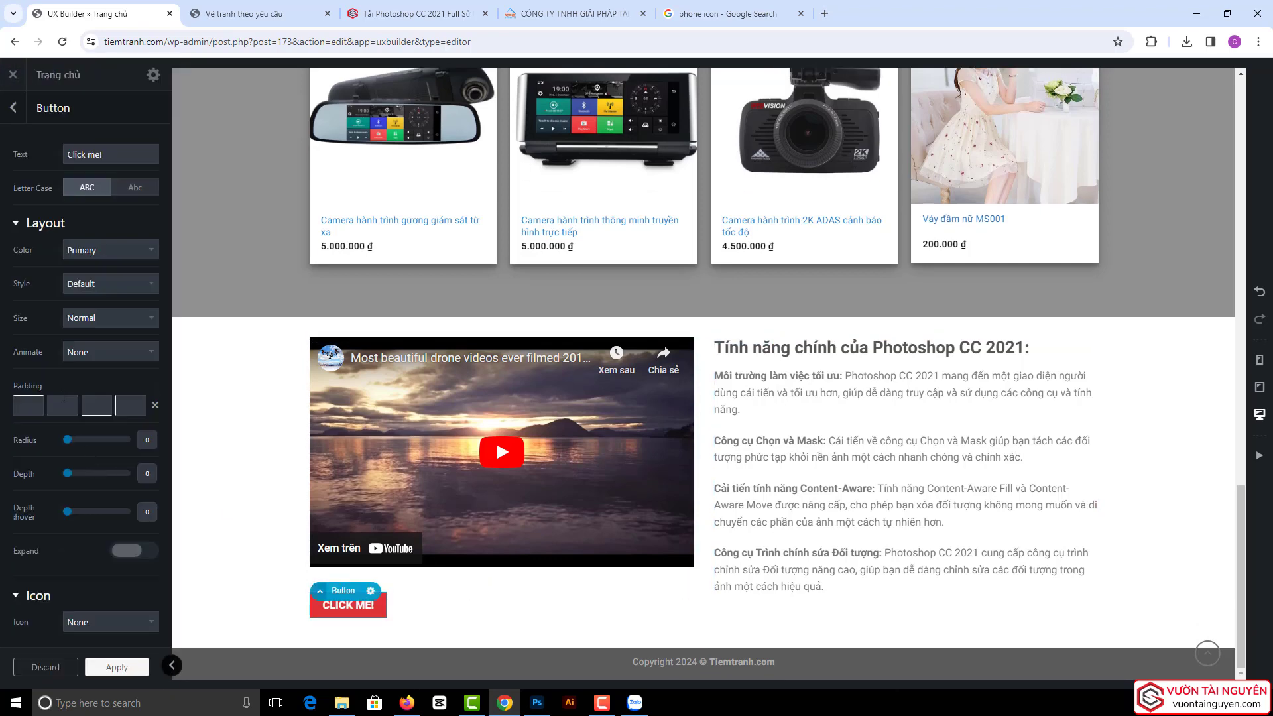
pyautogui.tripleClick(136, 151)
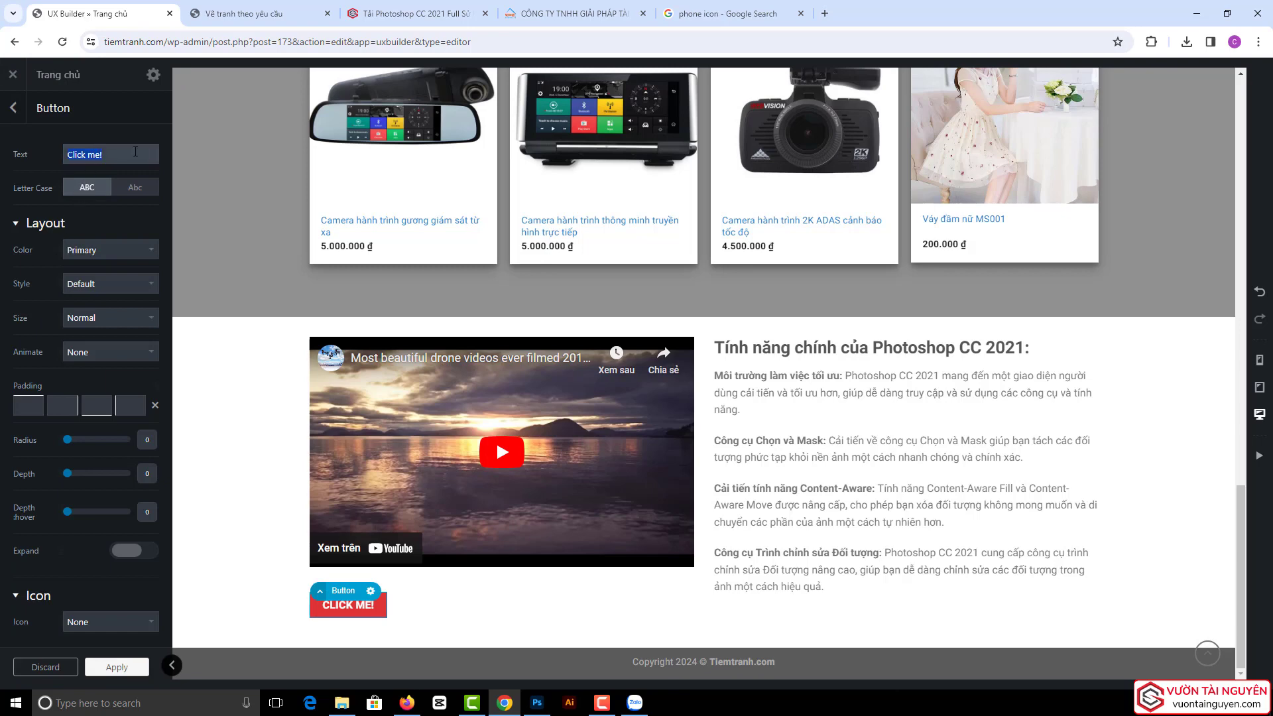
pyautogui.write('Mua ngay')
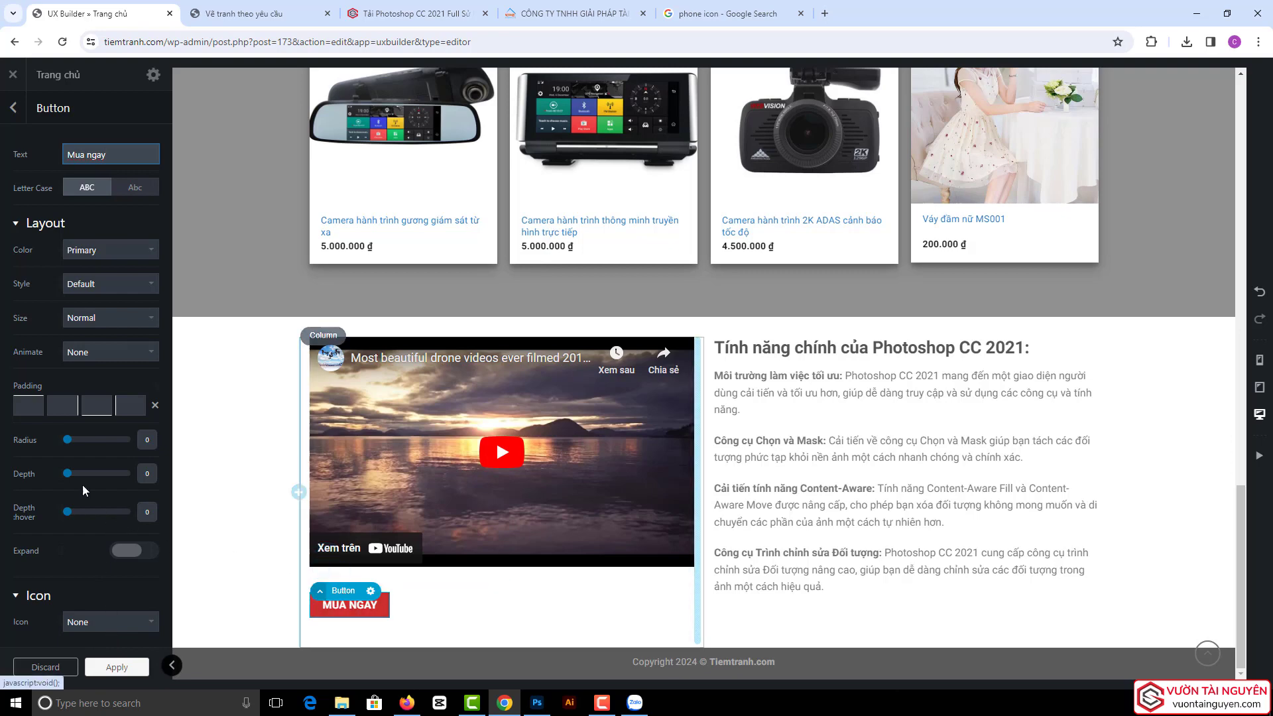
# - Link the "Mua ngay" button to the vuontainguyen.com Photoshop CC 2021 article by copying its URL, and save the page
pyautogui.scroll(-4, 58, 475)
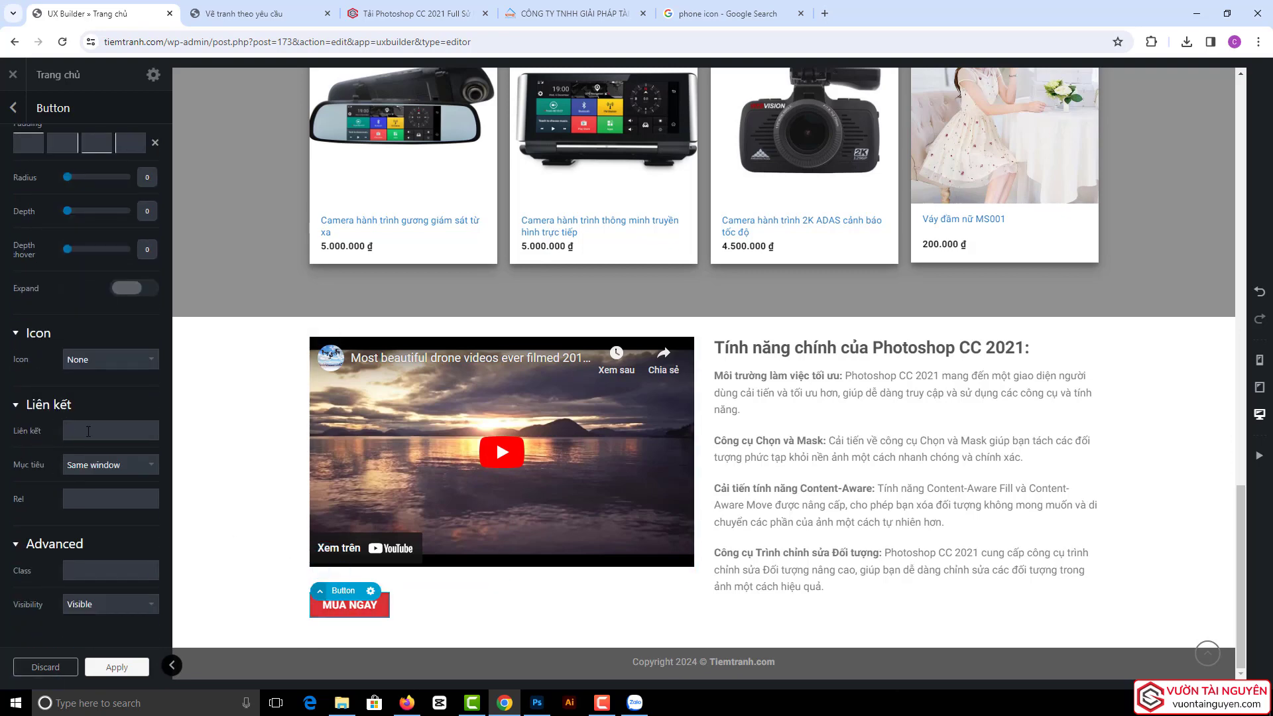
pyautogui.click(417, 14)
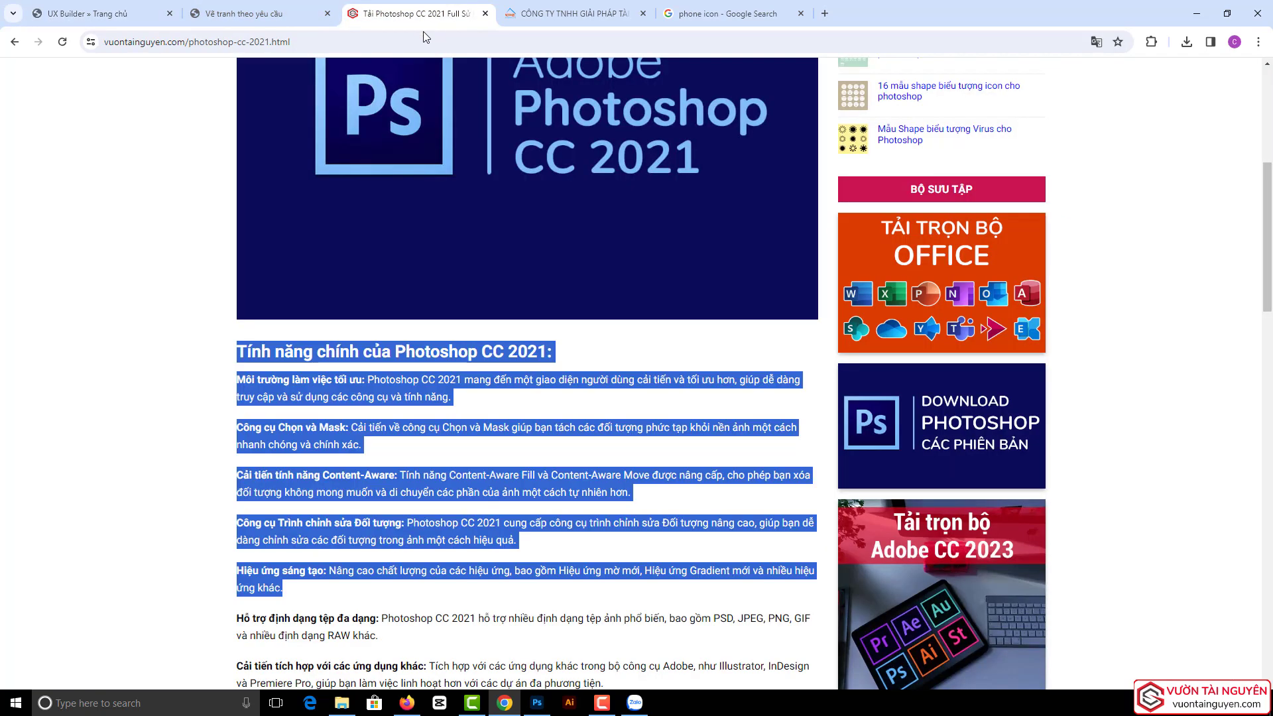
pyautogui.click(425, 38)
pyautogui.click(93, 13)
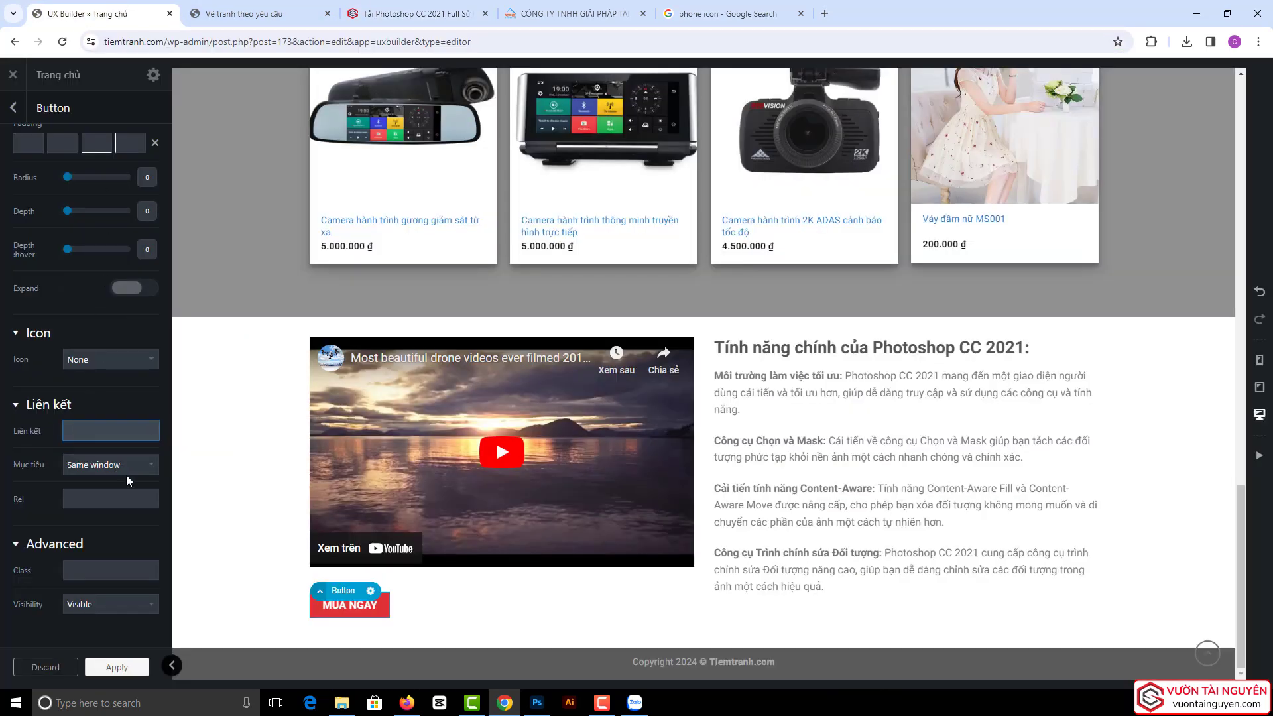
pyautogui.click(124, 431)
pyautogui.hotkey('ctrl', 'v')
pyautogui.click(118, 666)
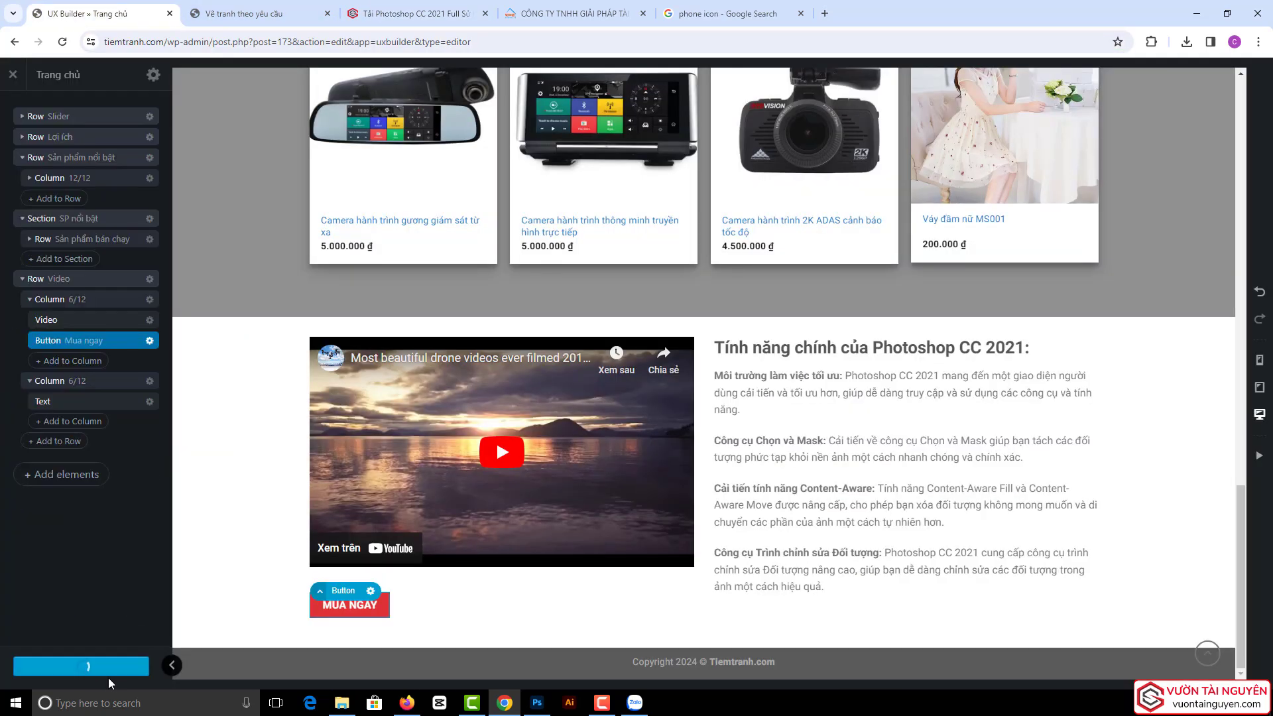
# - Test the "Mua ngay" button's link on the live home page, return to it, and review the video and text row
pyautogui.click(243, 14)
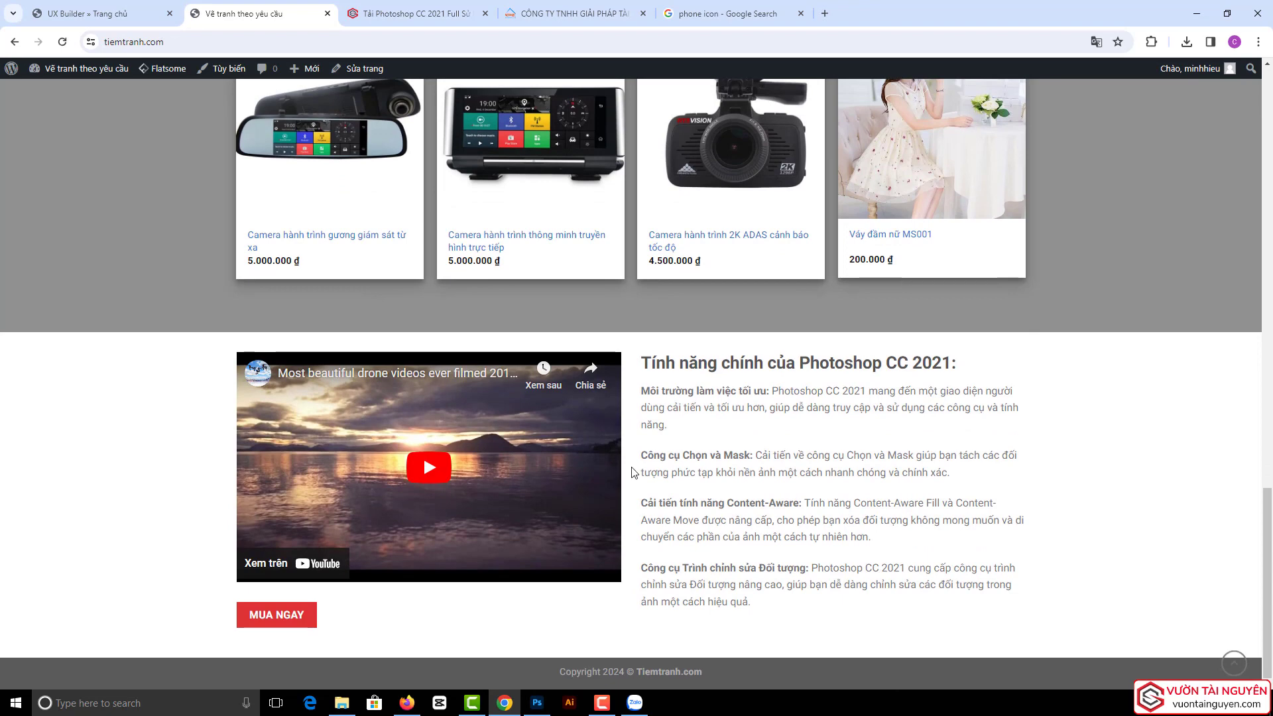
pyautogui.click(296, 613)
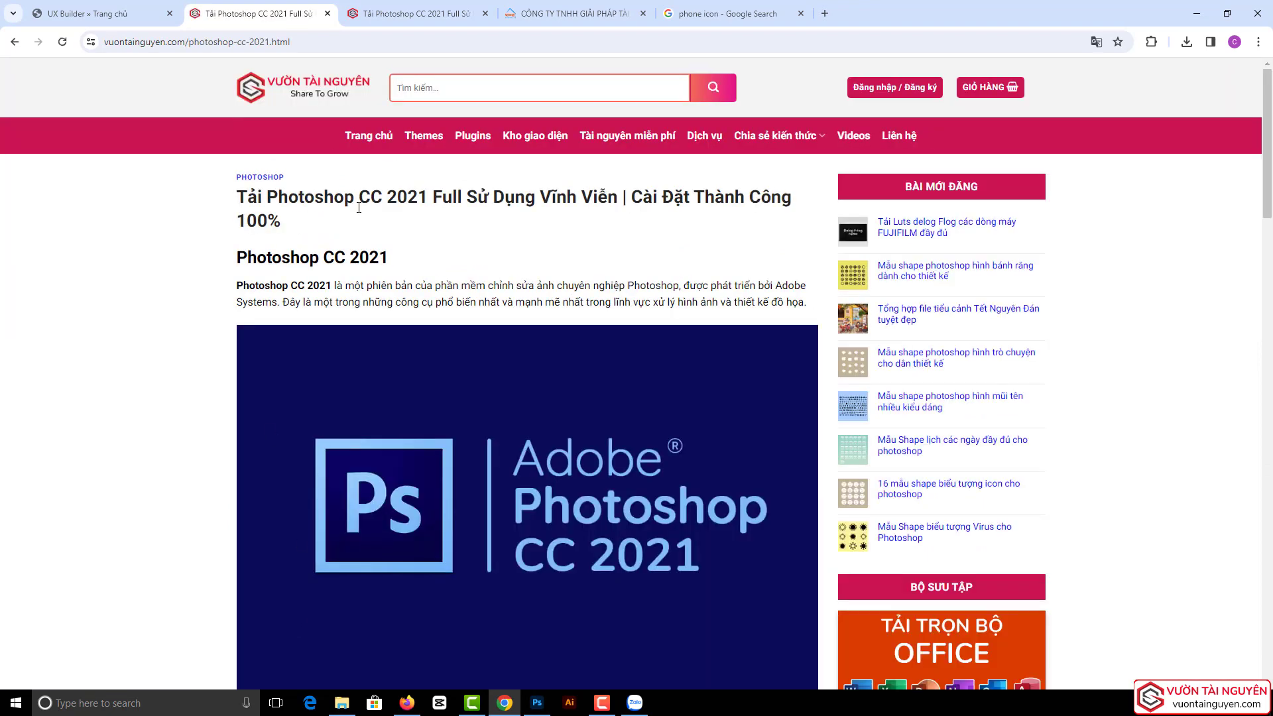
pyautogui.click(14, 42)
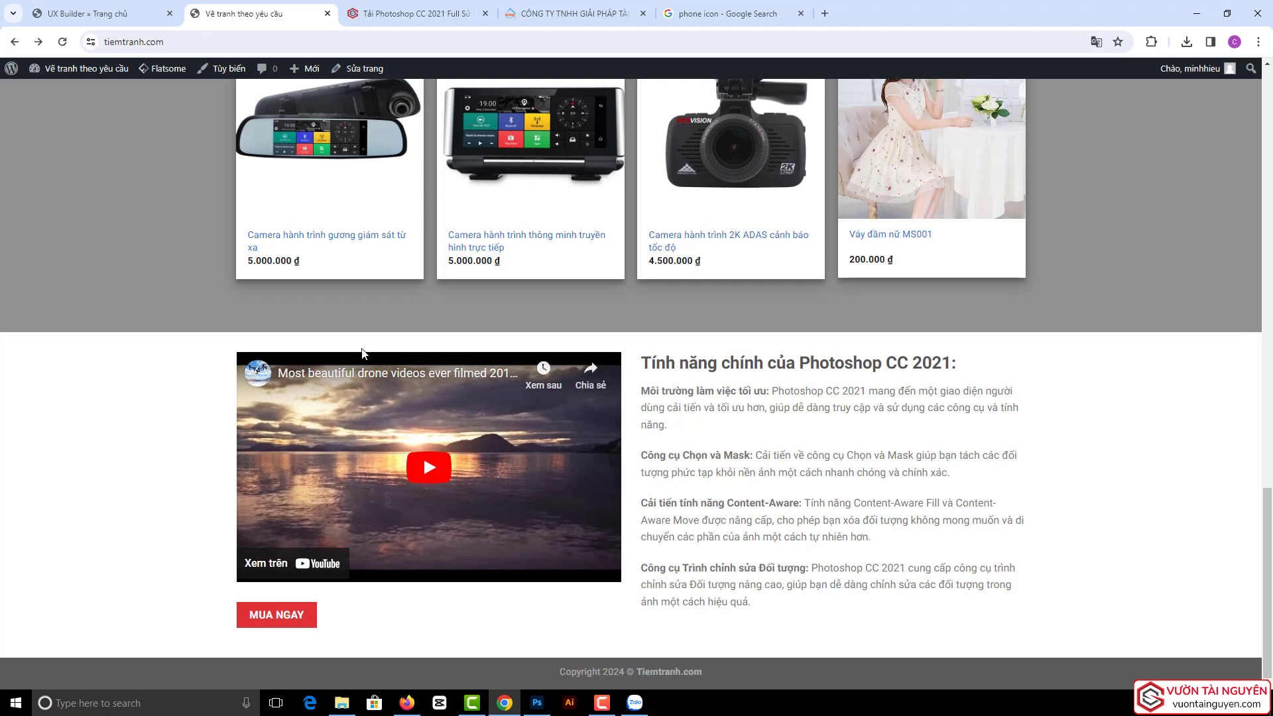
pyautogui.scroll(5, 554, 293)
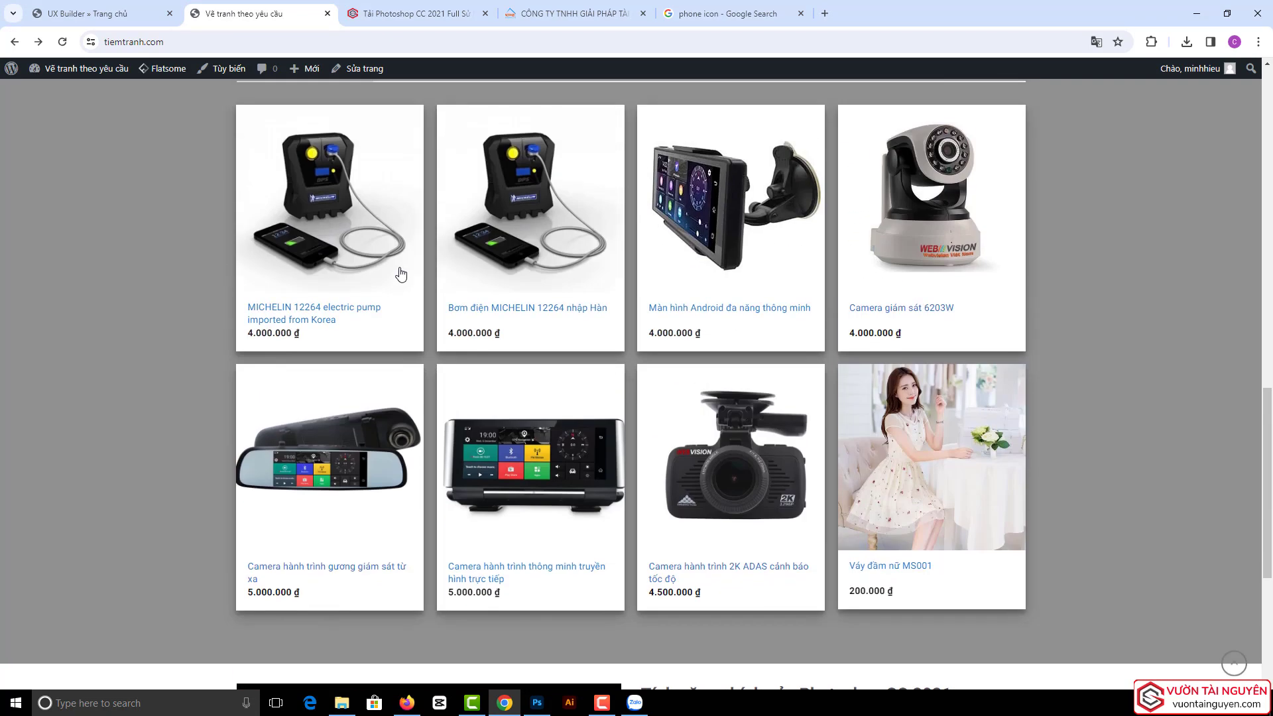
pyautogui.scroll(-5, 398, 276)
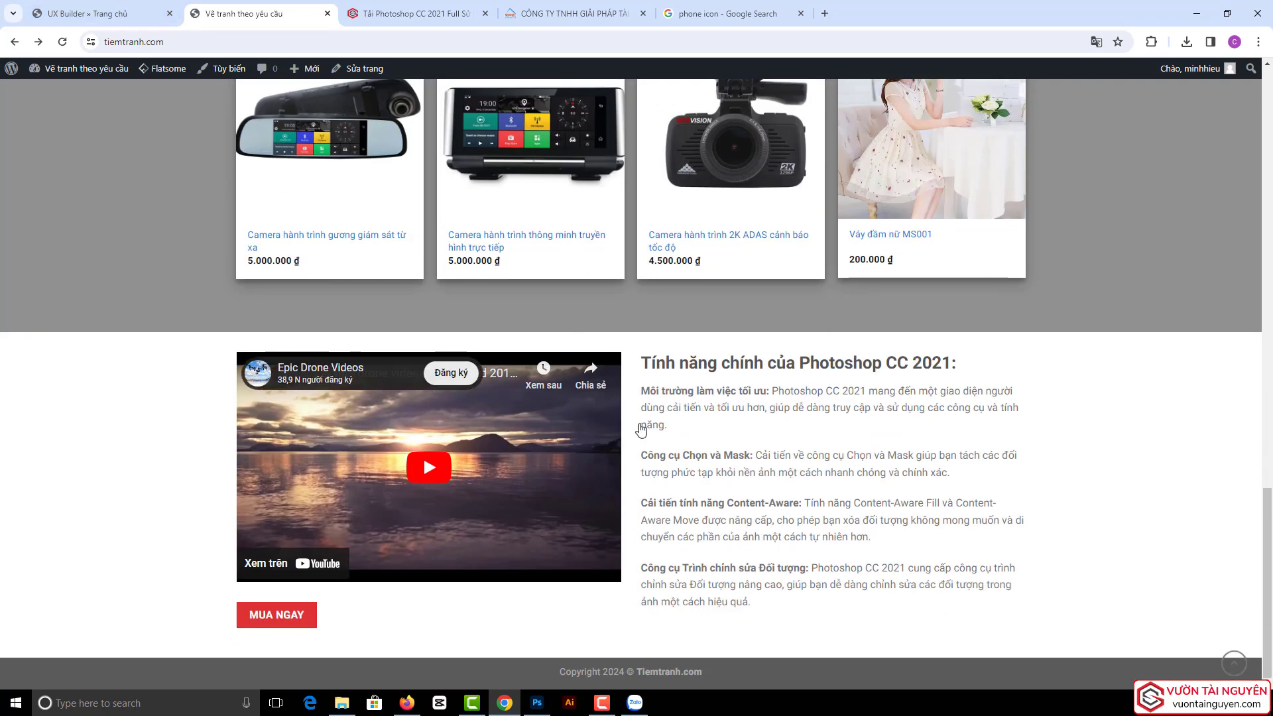
pyautogui.moveTo(653, 358); pyautogui.dragTo(776, 607)
pyautogui.click(738, 599)
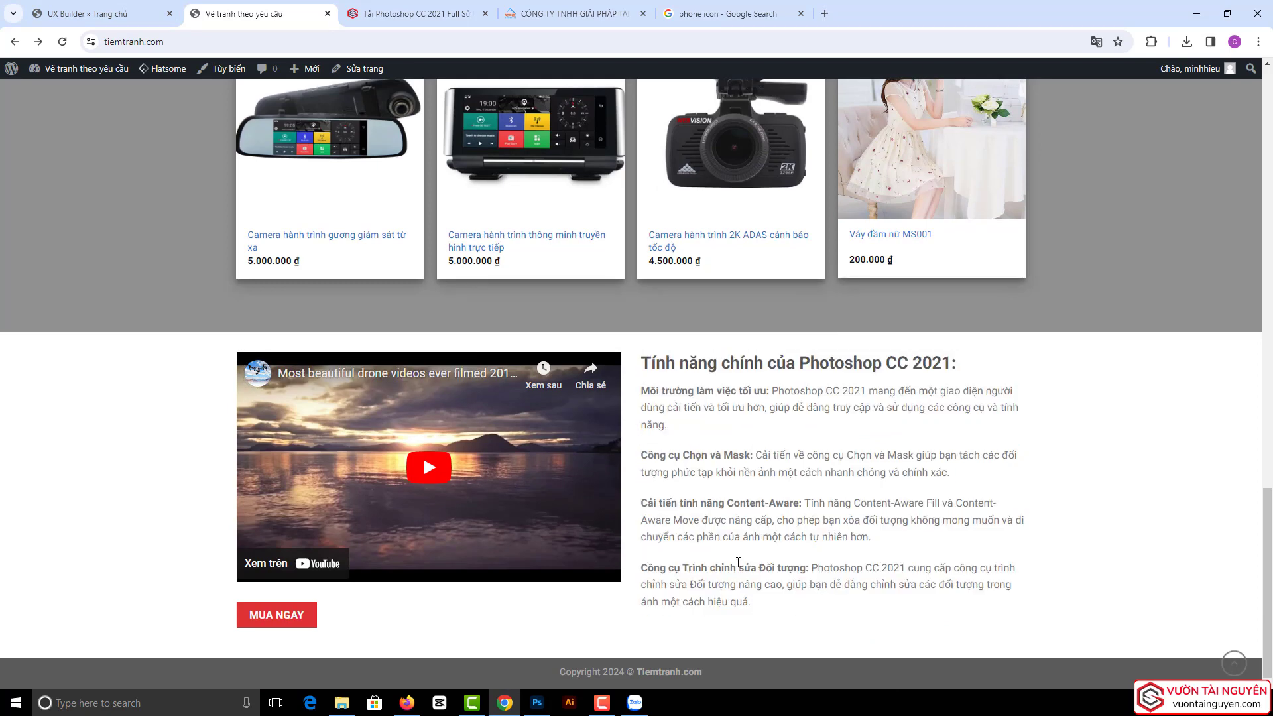
# - Open the options of the second column in the Video row in UX Builder
pyautogui.click(101, 9)
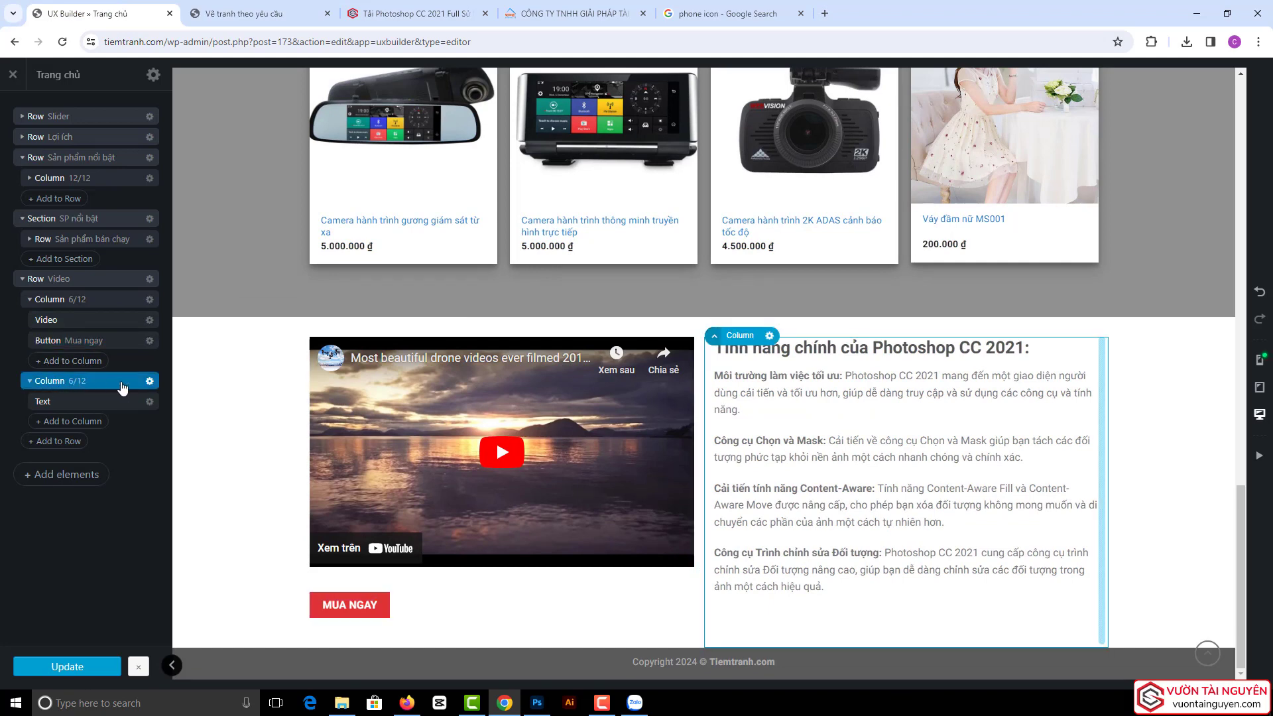
pyautogui.click(150, 382)
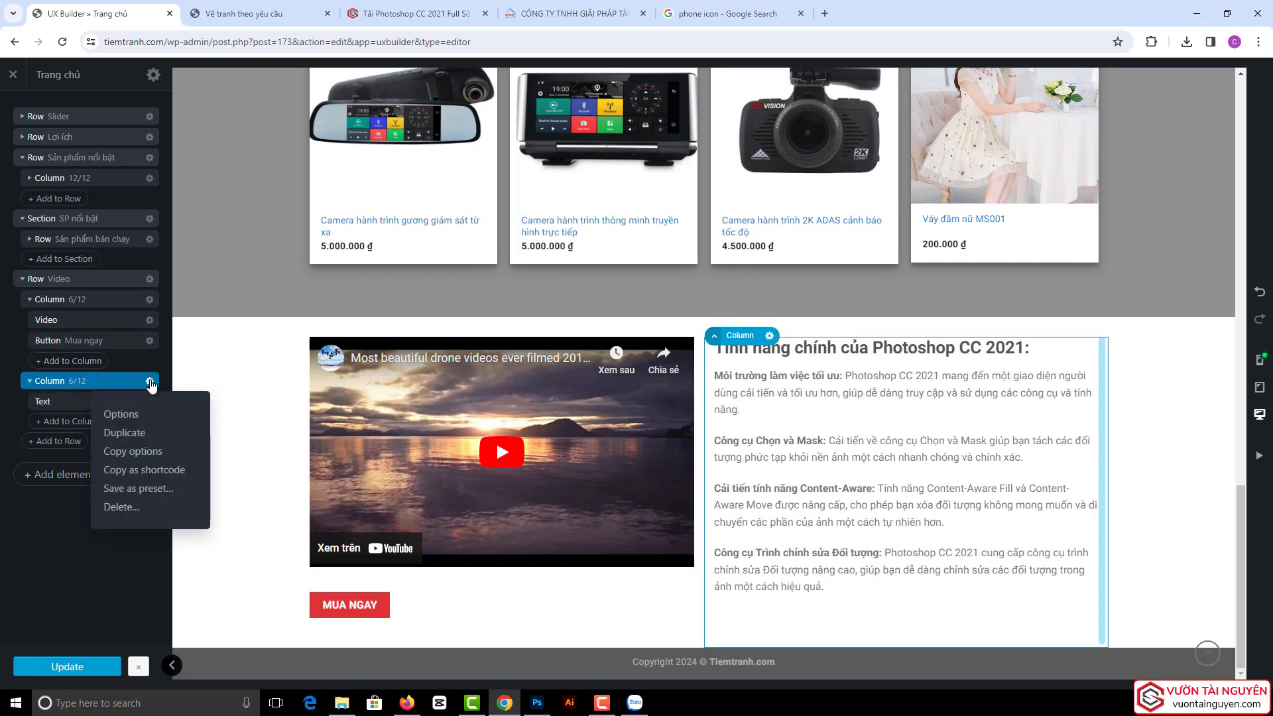
pyautogui.click(126, 413)
pyautogui.scroll(-5, 110, 383)
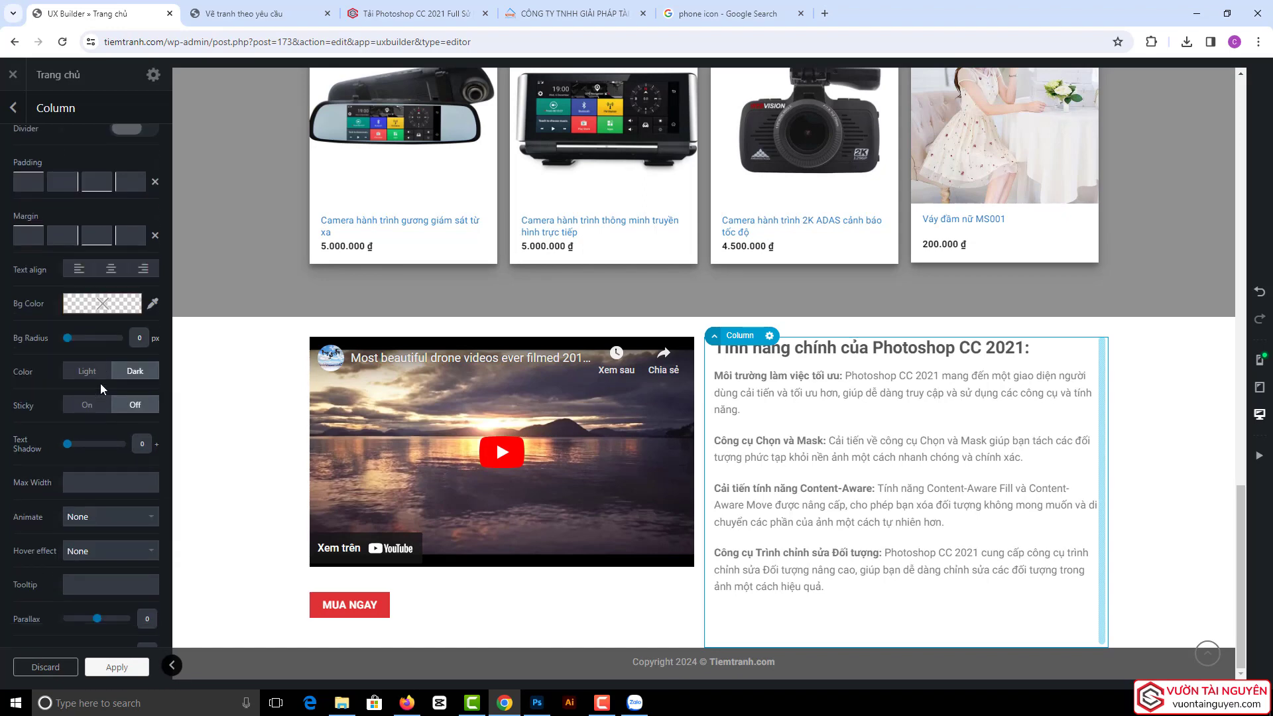
# - Try a Depth of 3 on the text column and set it back to 0
pyautogui.scroll(-2, 20, 551)
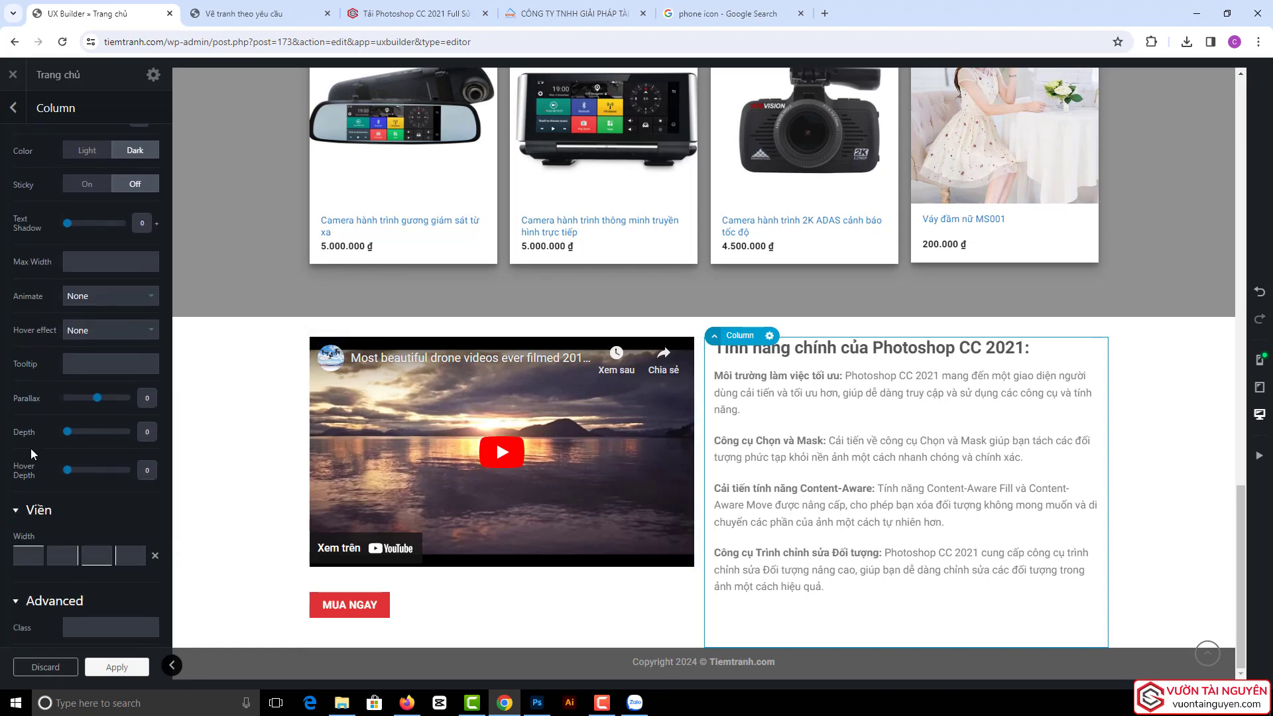
pyautogui.moveTo(67, 432); pyautogui.dragTo(103, 432)
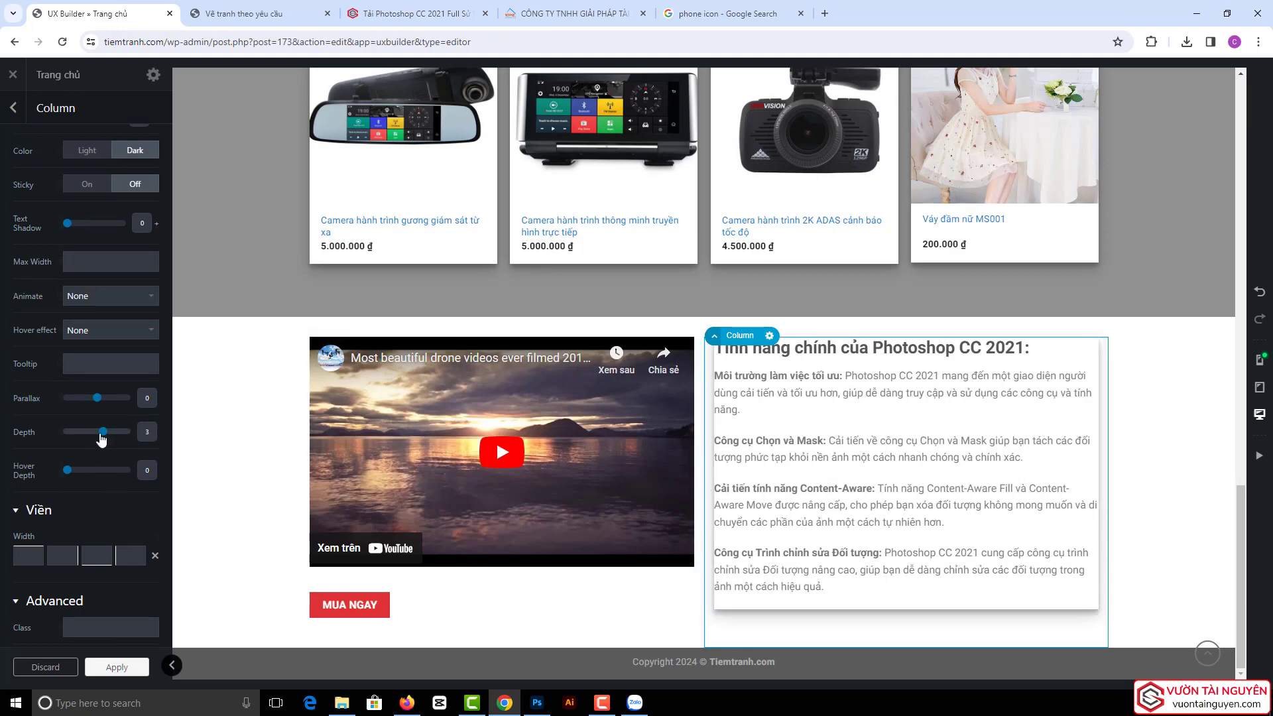
pyautogui.moveTo(101, 432); pyautogui.dragTo(52, 436)
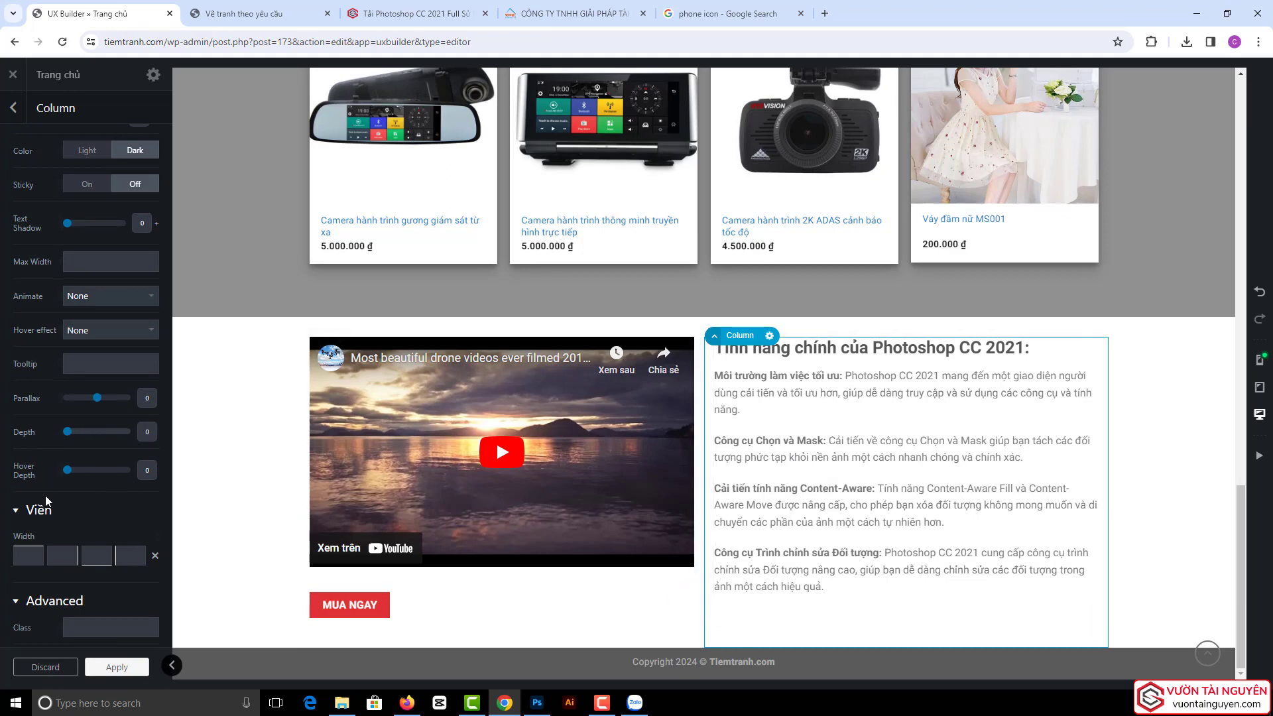
# - Set the text column's border width to 1px on all four sides
pyautogui.scroll(-1, 37, 519)
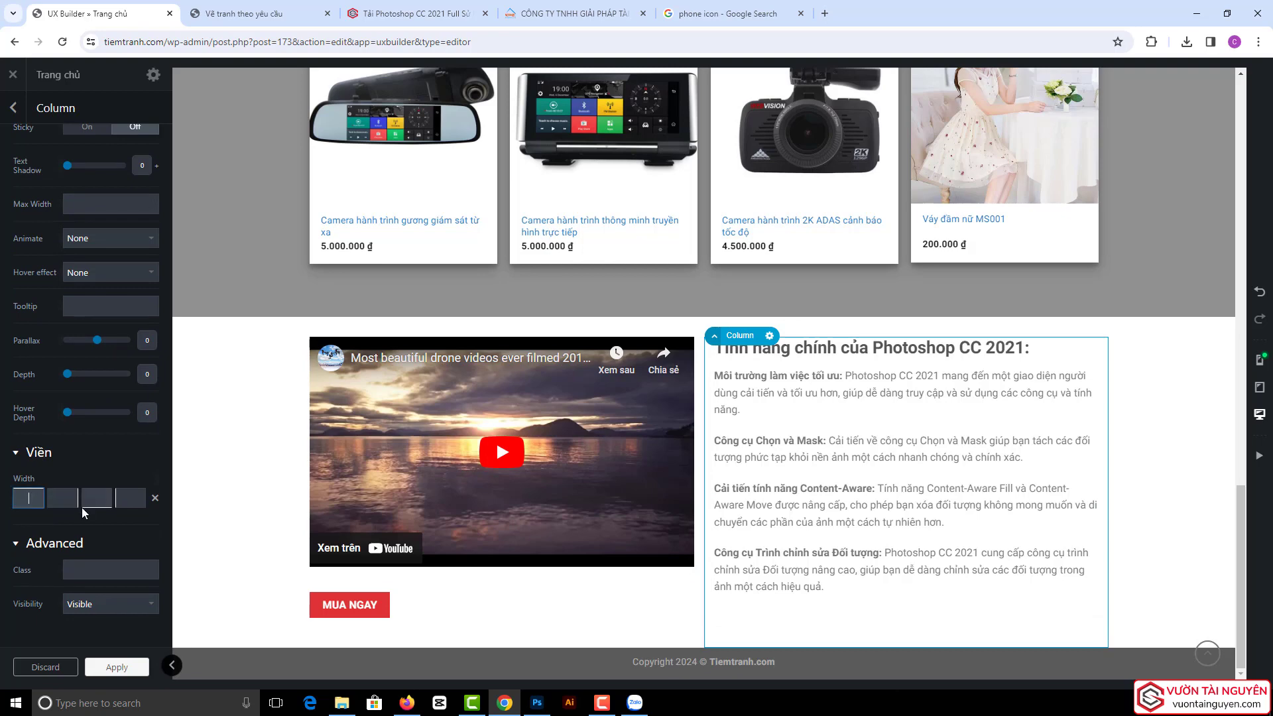
pyautogui.write('1')
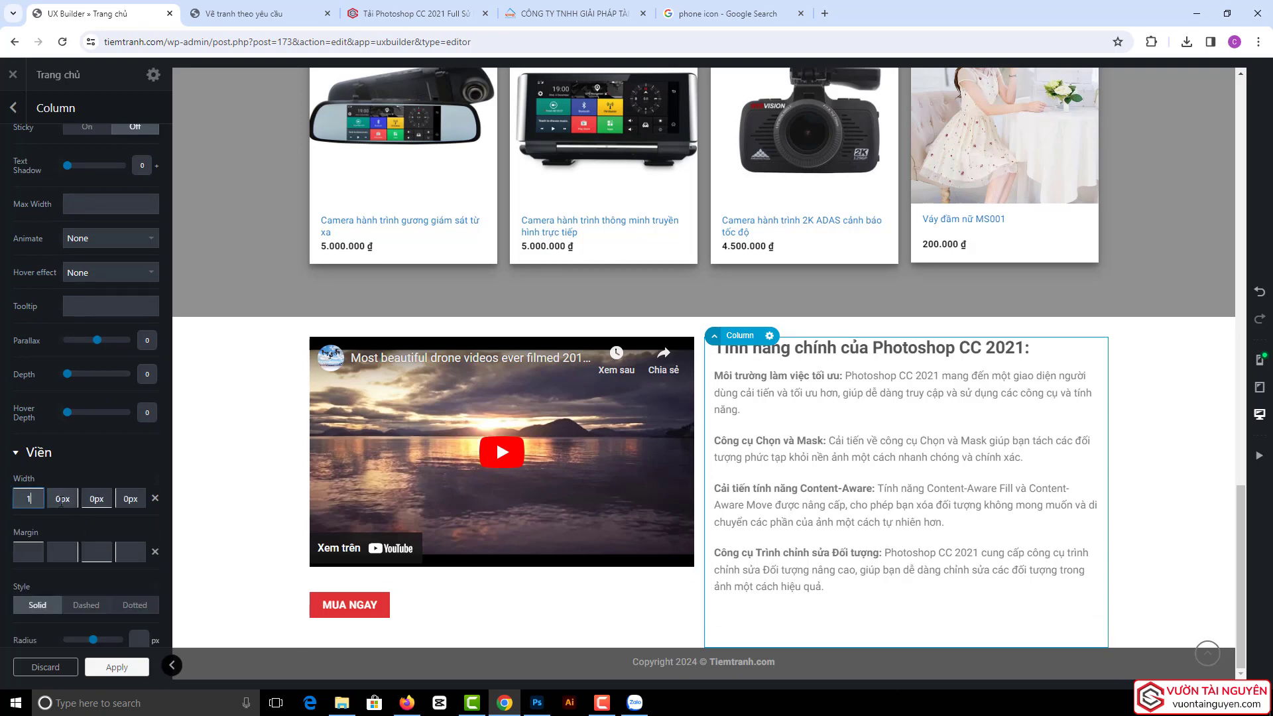
pyautogui.click(57, 499)
pyautogui.write('1')
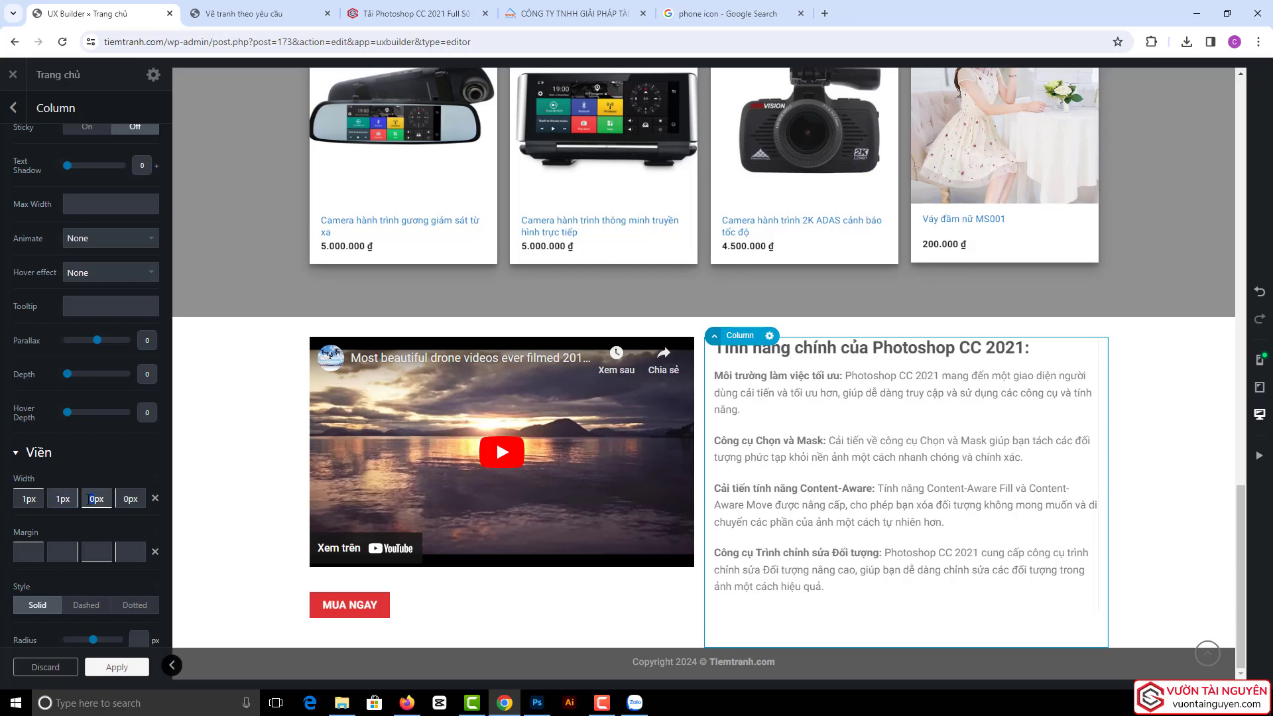
pyautogui.click(128, 500)
pyautogui.write('1')
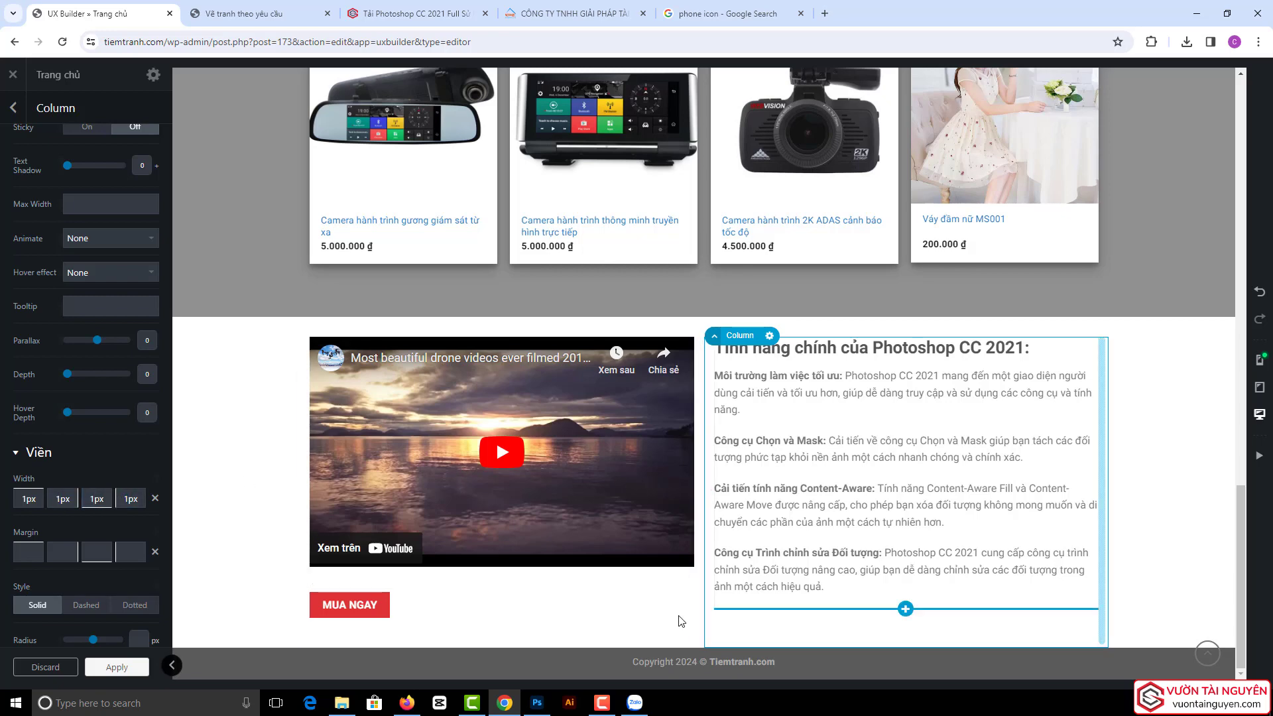
# - Try a red border colour for the text column, and change it to grey rgb(139, 139, 139)
pyautogui.scroll(-2, 2, 560)
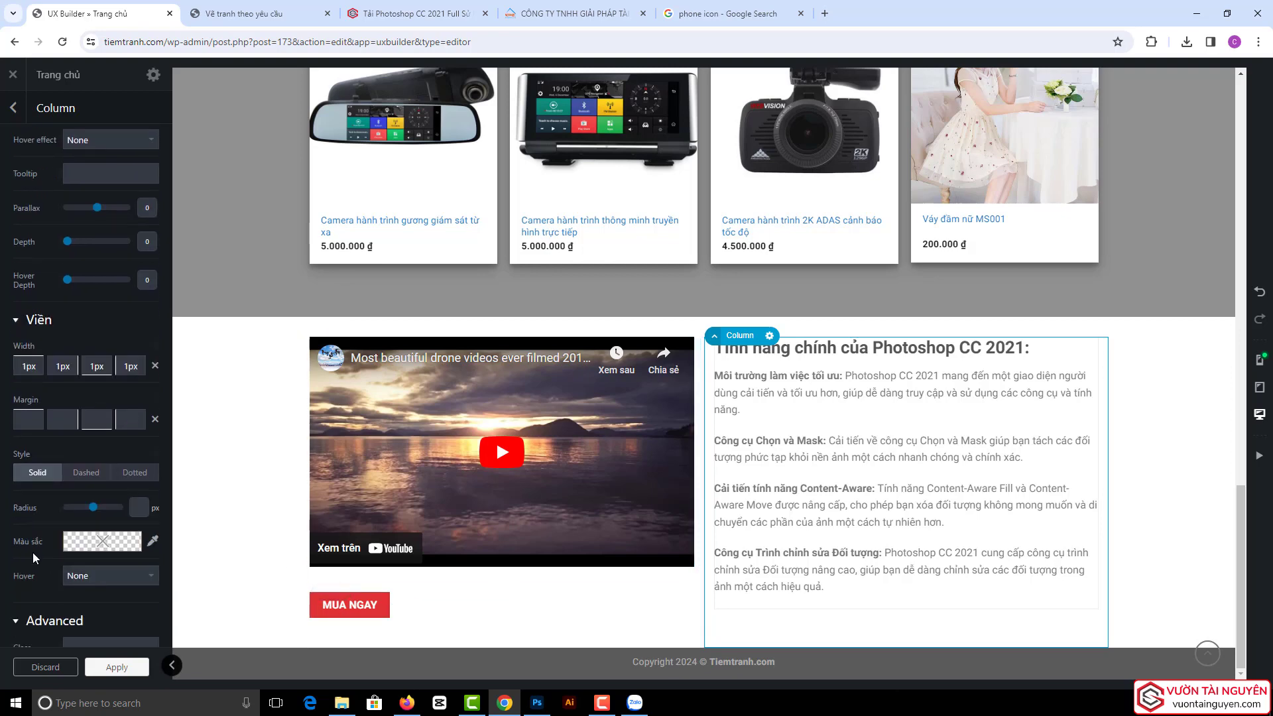
pyautogui.click(102, 541)
pyautogui.click(151, 372)
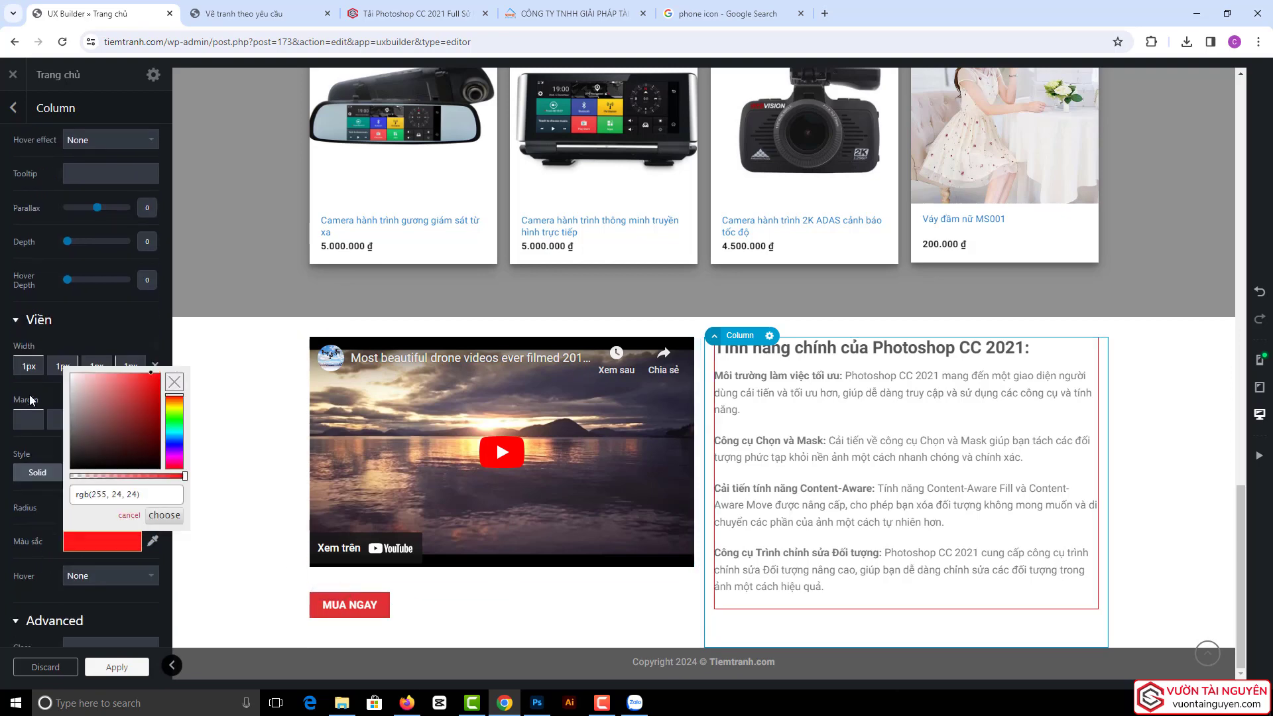
pyautogui.moveTo(29, 400); pyautogui.dragTo(4, 416)
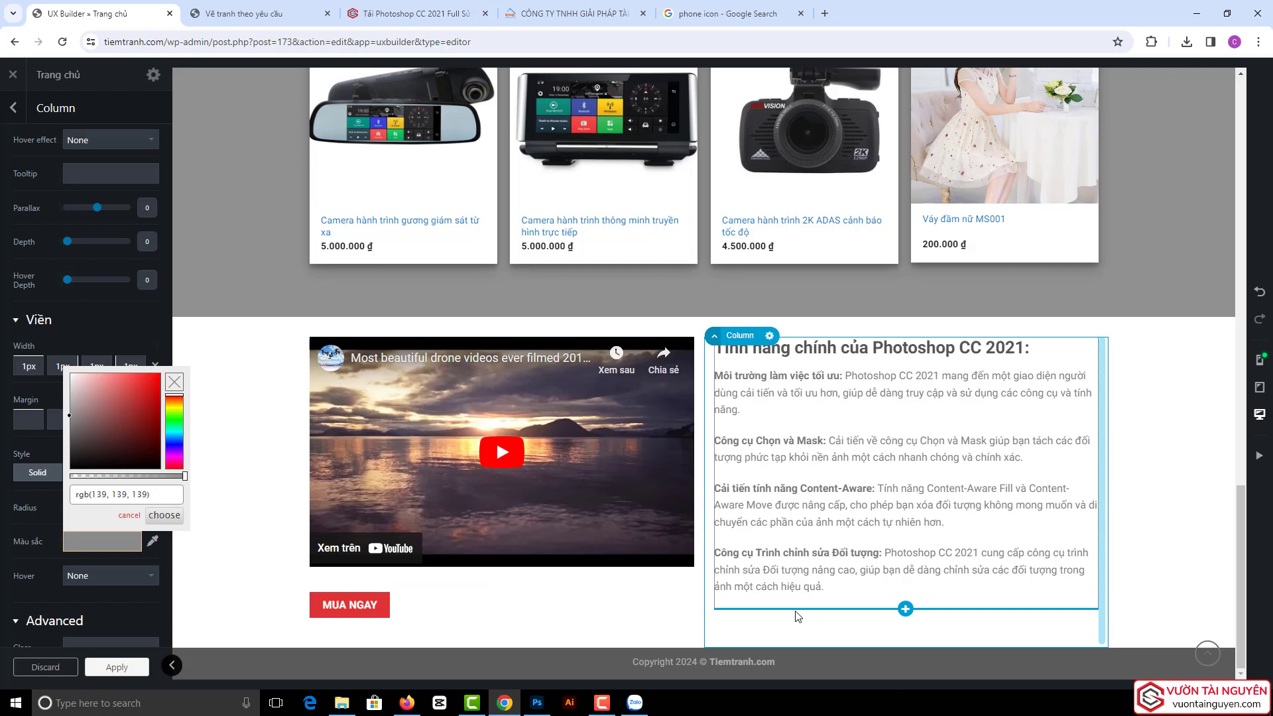
# - Set the text column's border width to 5px on all four sides
pyautogui.click(10, 374)
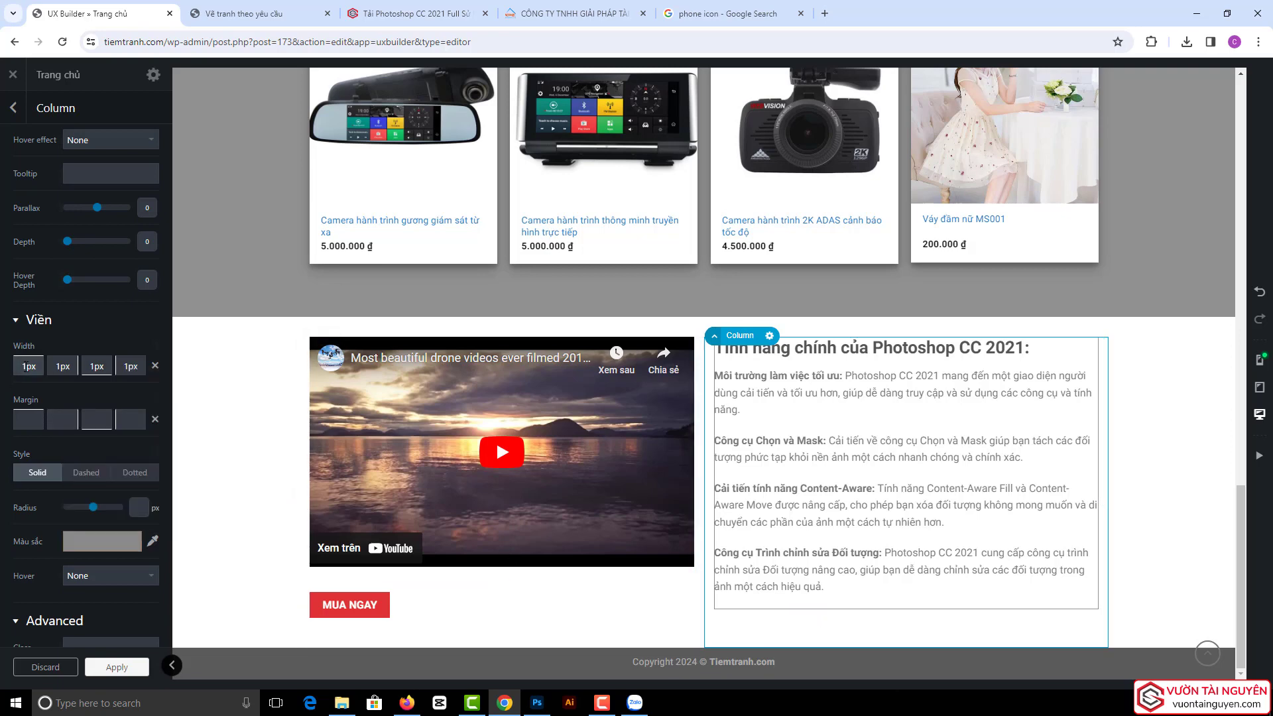
pyautogui.write('5')
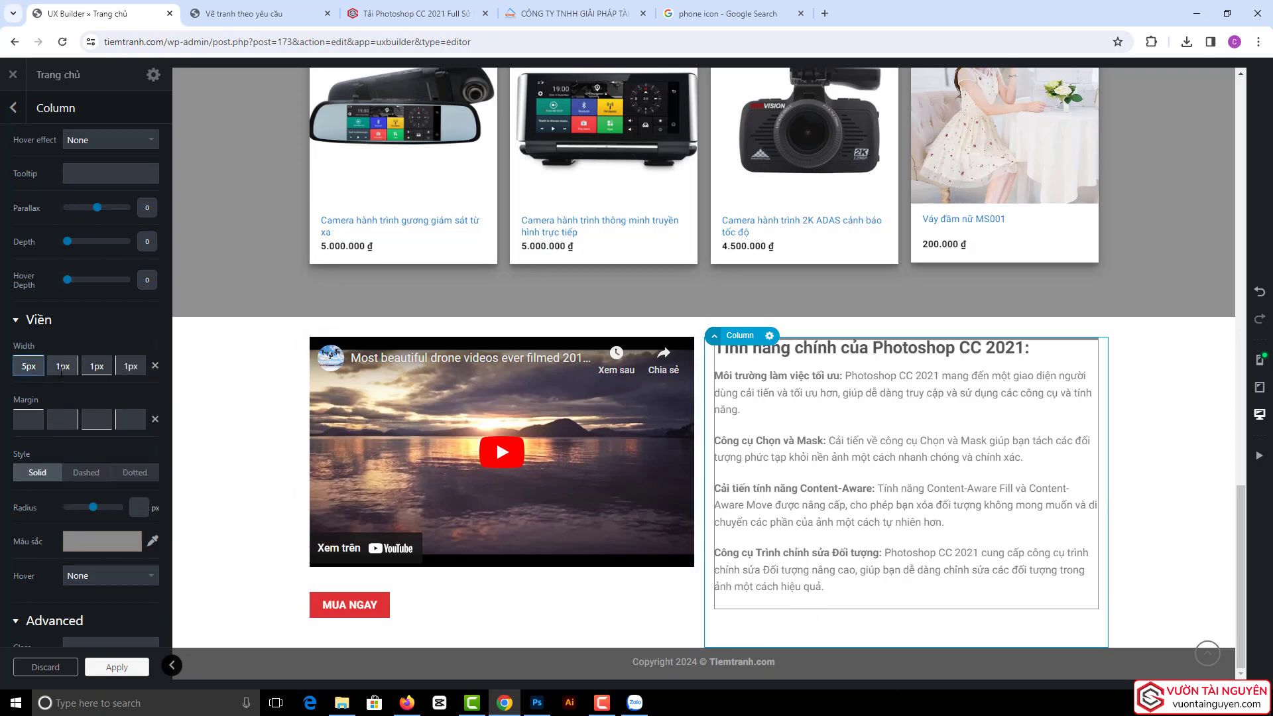
pyautogui.doubleClick(63, 367)
pyautogui.write('5')
pyautogui.doubleClick(96, 366)
pyautogui.write('5')
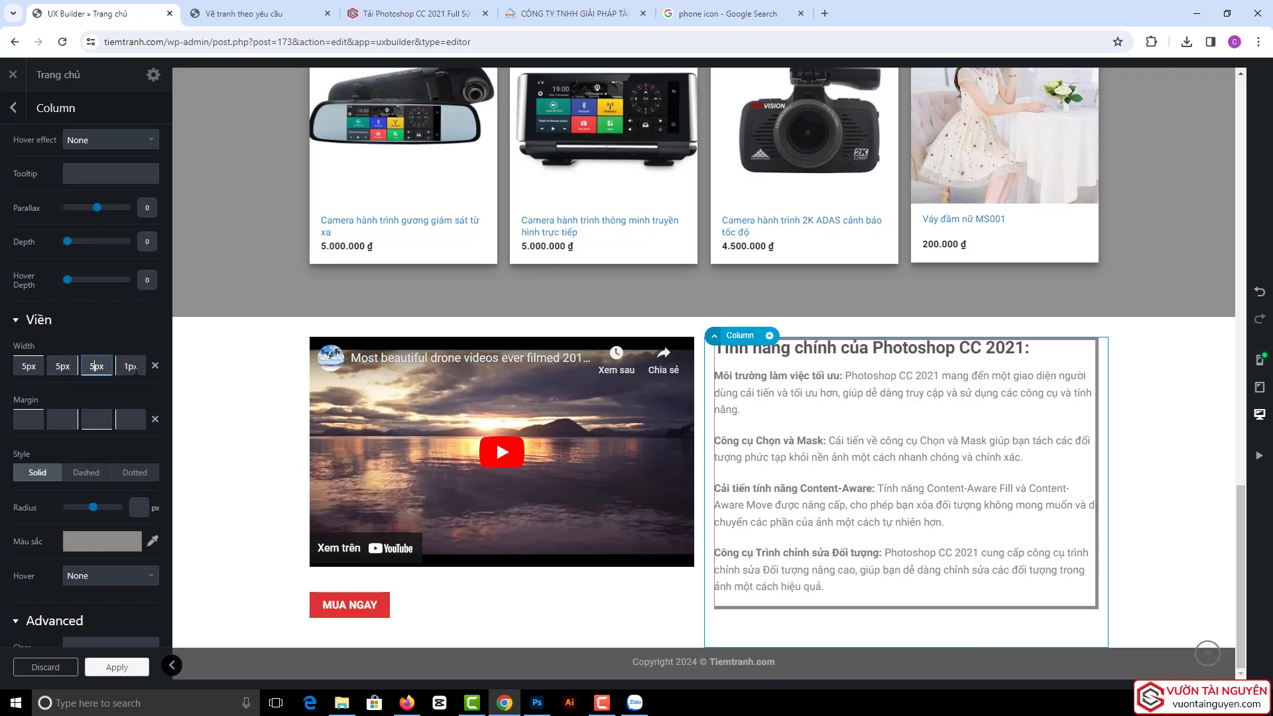
pyautogui.click(126, 366)
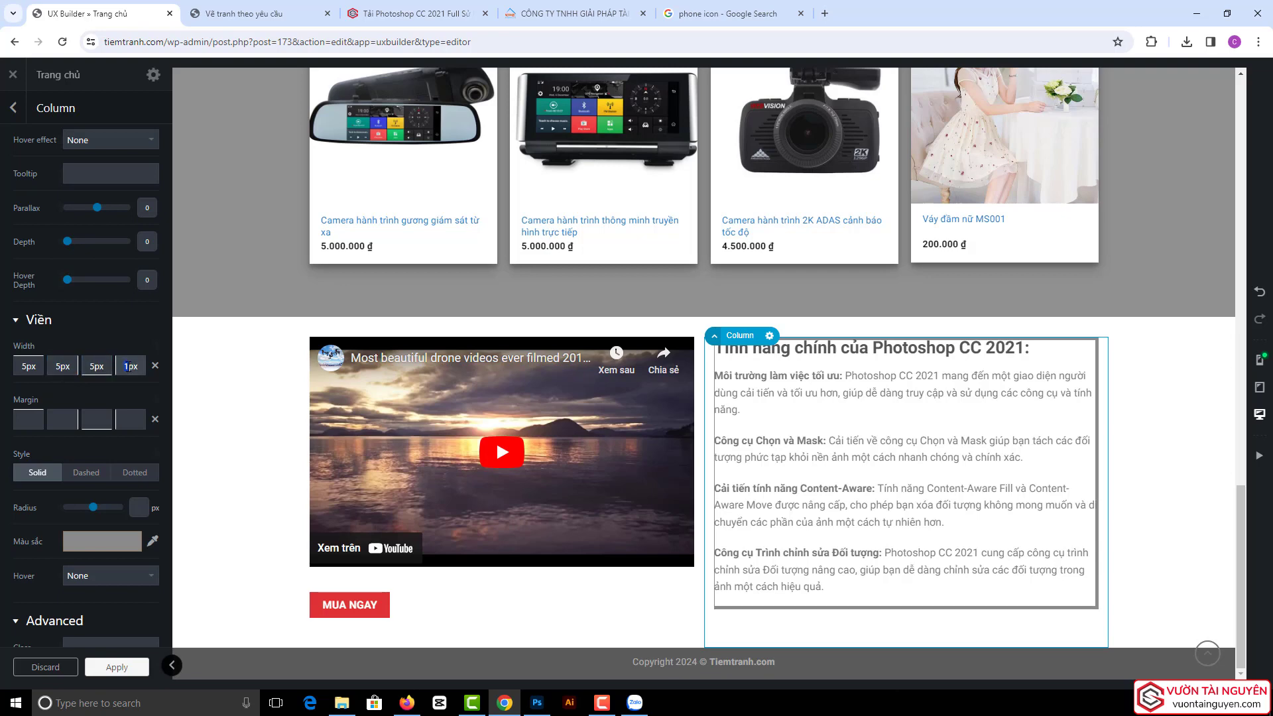
pyautogui.write('5')
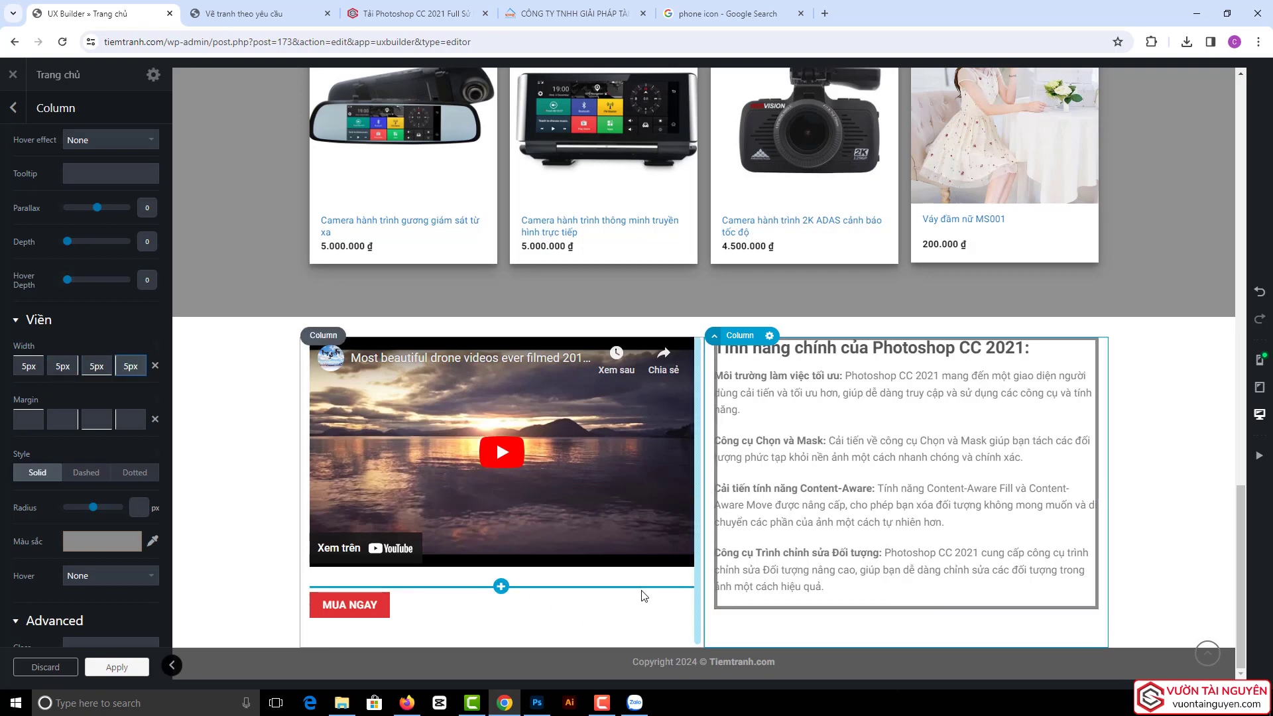
# - Set the text column's border colour to red, rgb(255, 0, 0)
pyautogui.click(102, 540)
pyautogui.moveTo(152, 407); pyautogui.dragTo(188, 375)
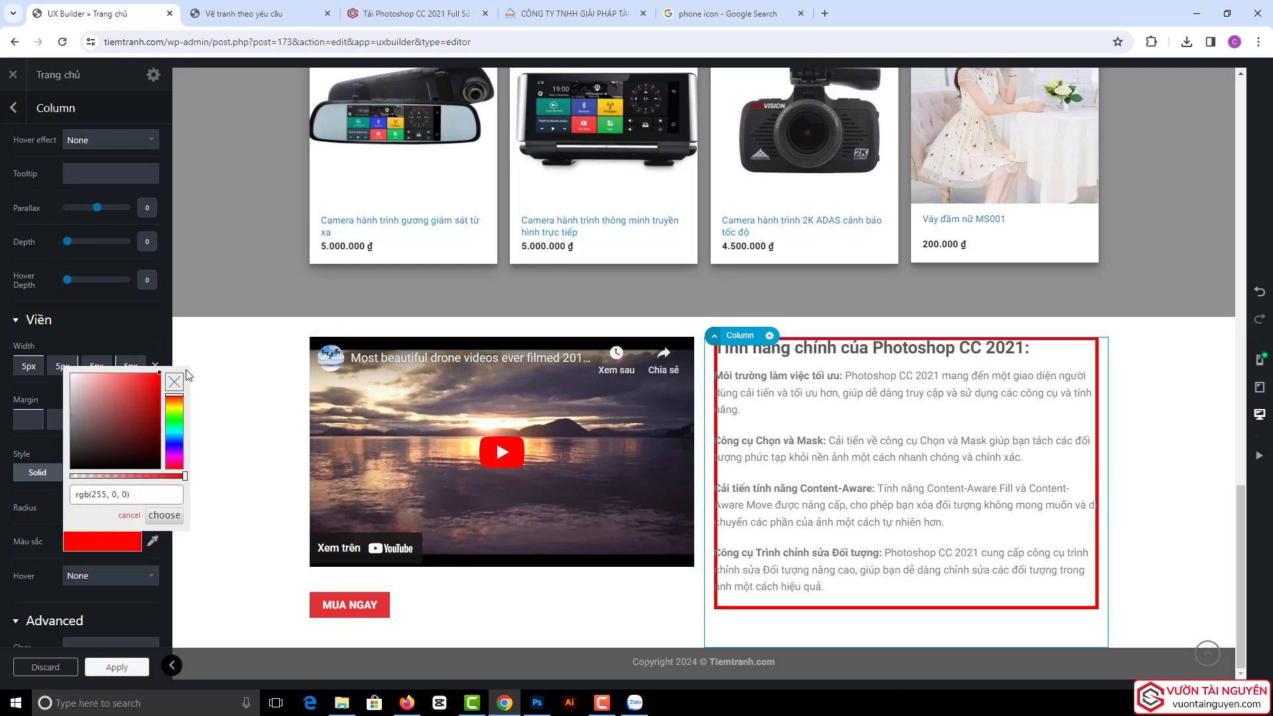
pyautogui.click(2, 459)
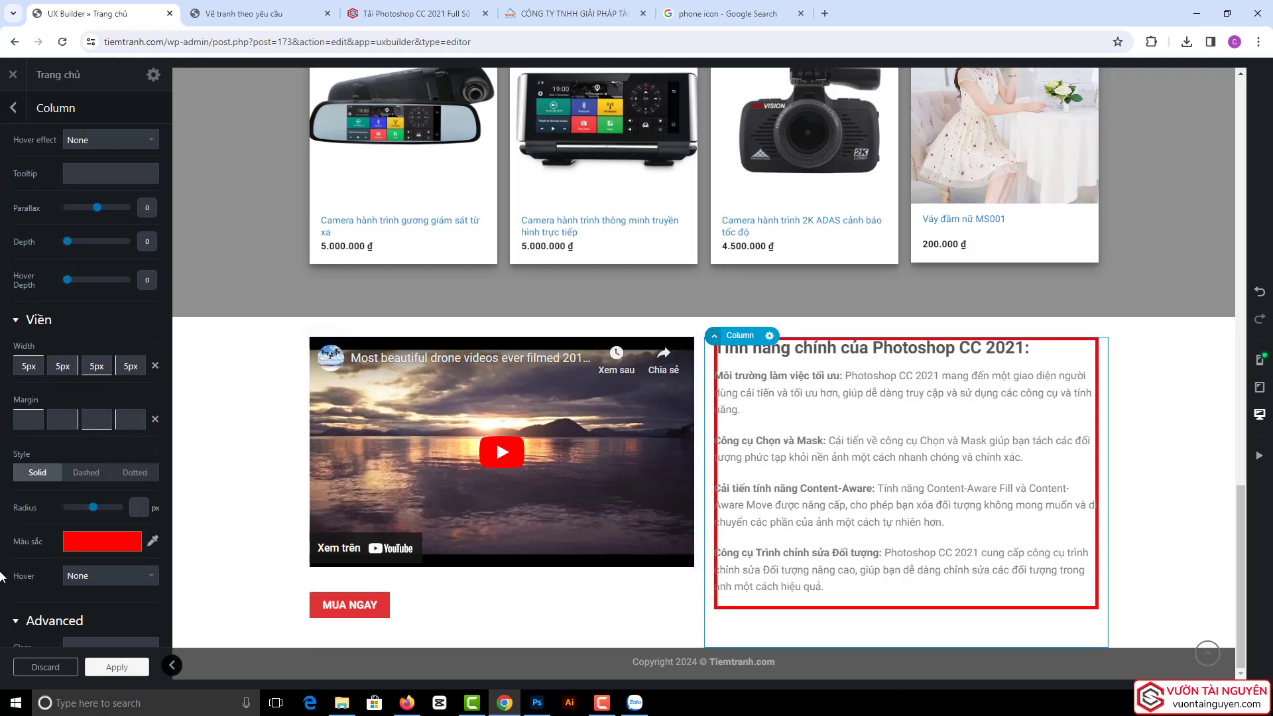
# - Set the column's border style to Dashed with a radius of 11 px, and apply the column options
pyautogui.click(87, 472)
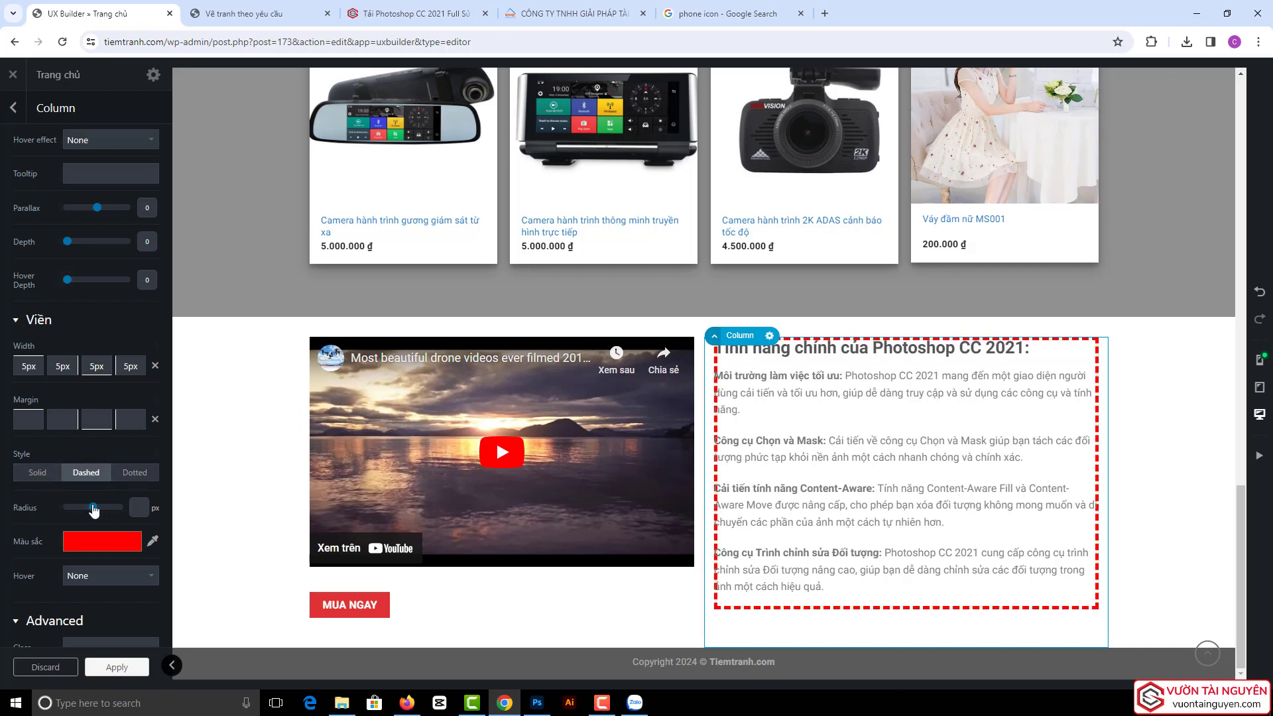
pyautogui.moveTo(94, 509); pyautogui.dragTo(75, 510)
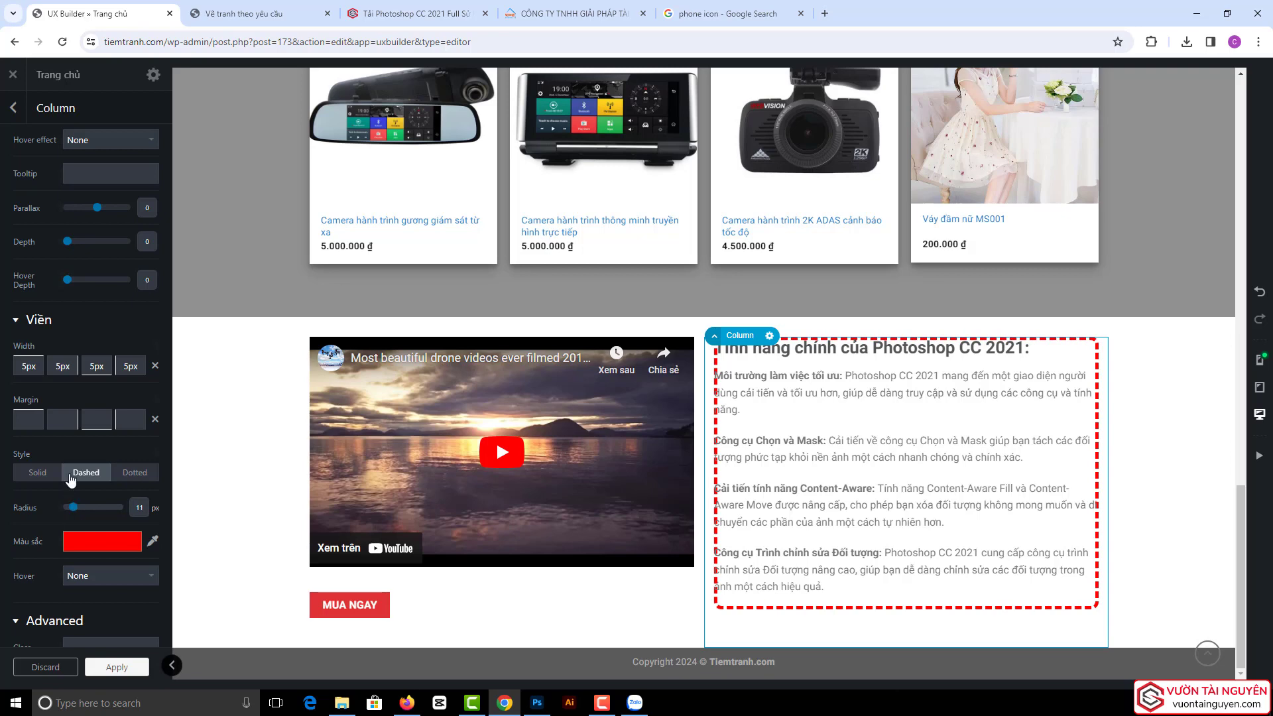
pyautogui.click(116, 667)
# - Reload the live home page to check the text column's border, and return to UX Builder
pyautogui.click(259, 10)
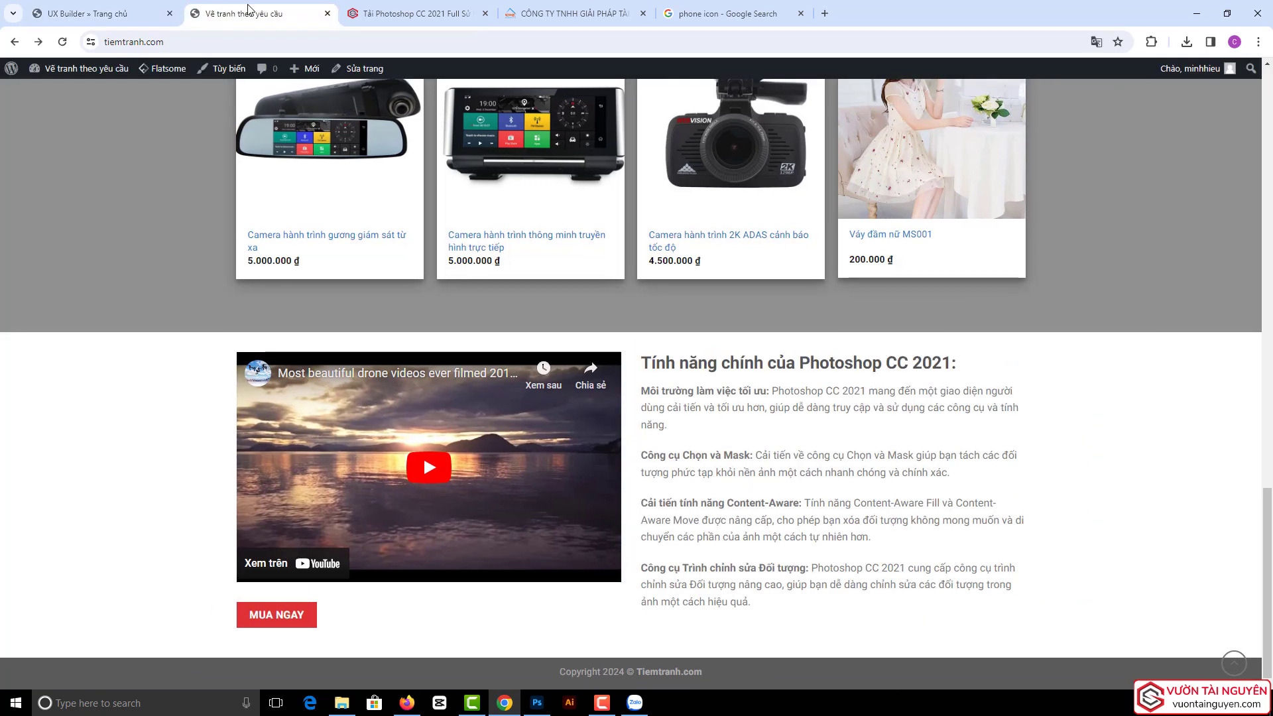
pyautogui.click(63, 42)
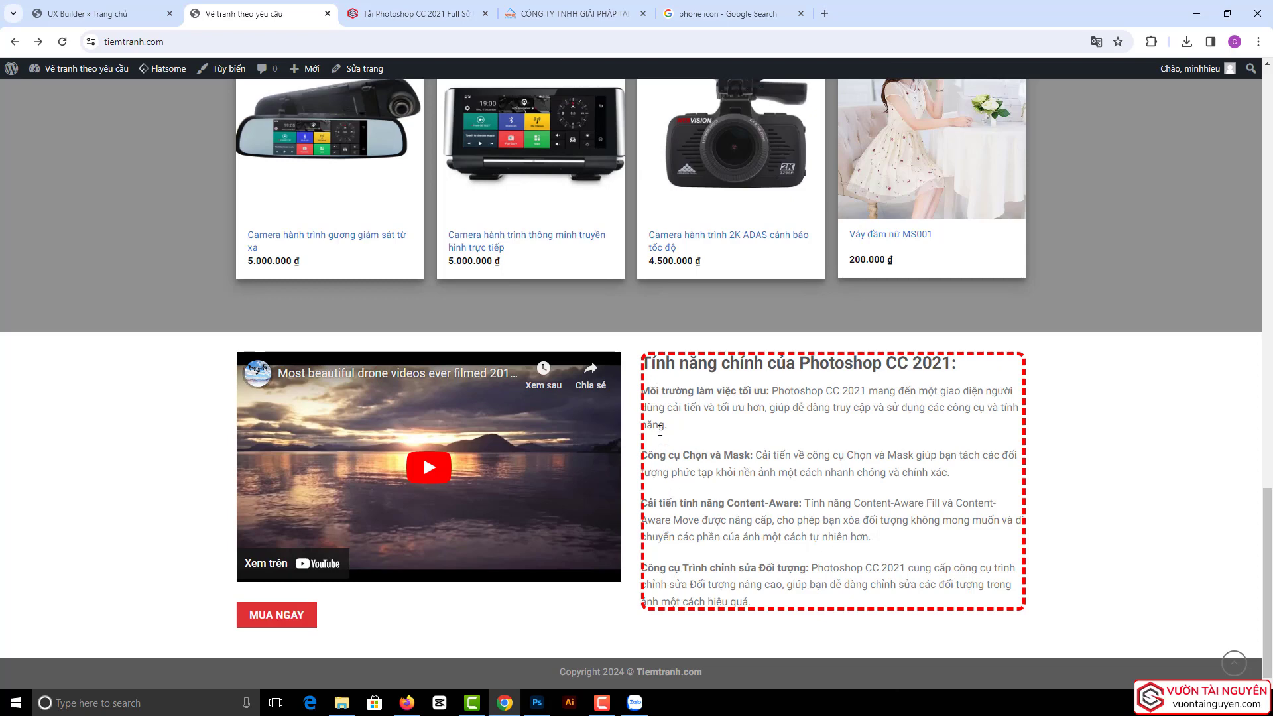
pyautogui.click(104, 20)
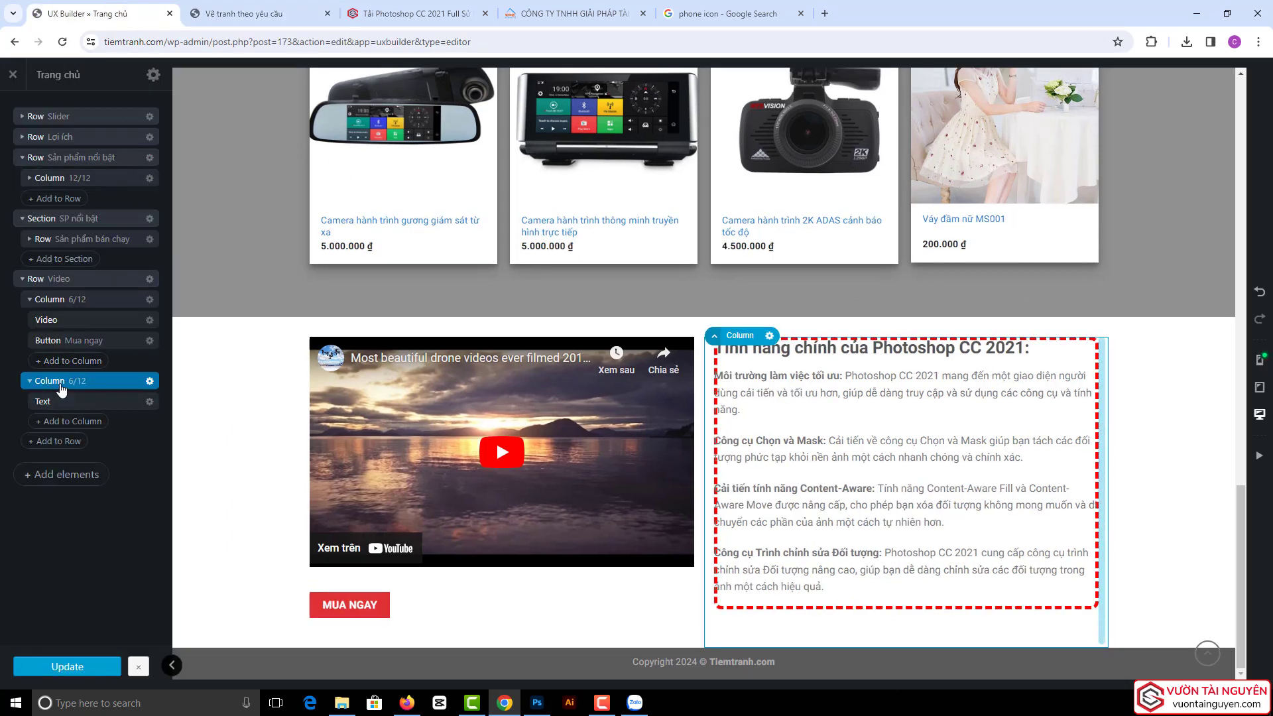
# - Set the Video row's text column padding to 10px on all four sides, apply the options, and update the page
pyautogui.click(61, 385)
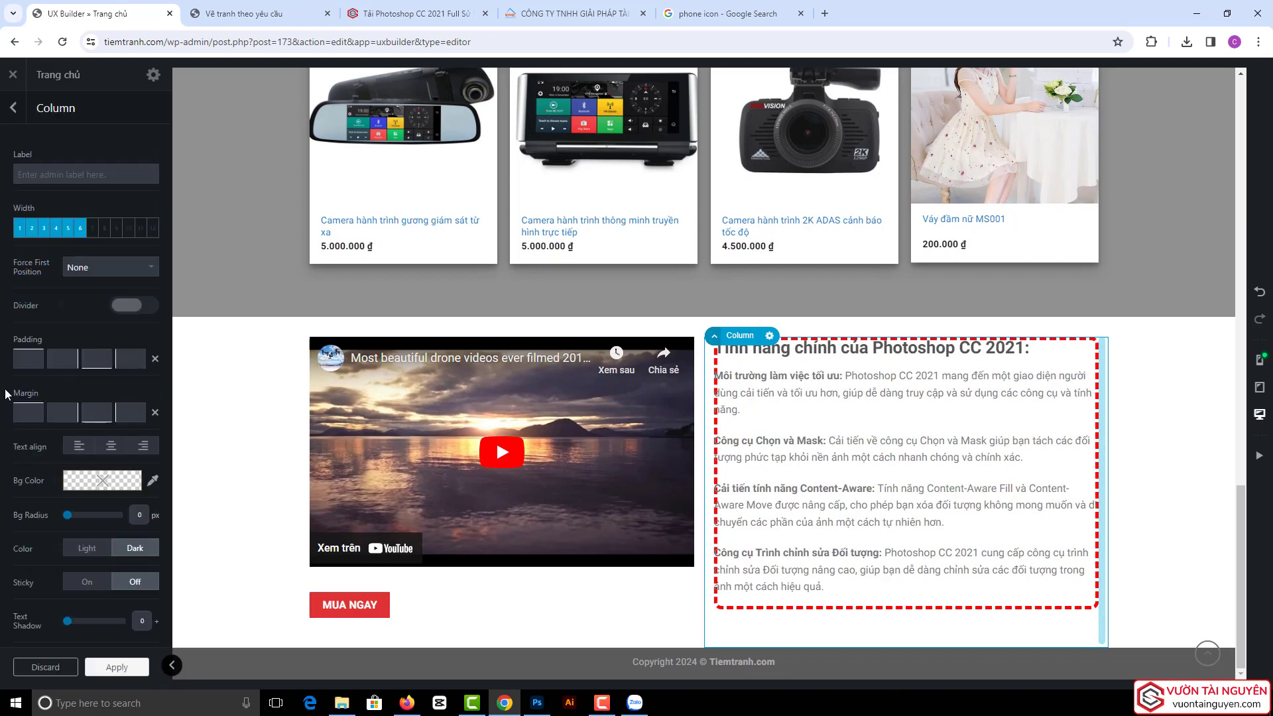
pyautogui.click(29, 360)
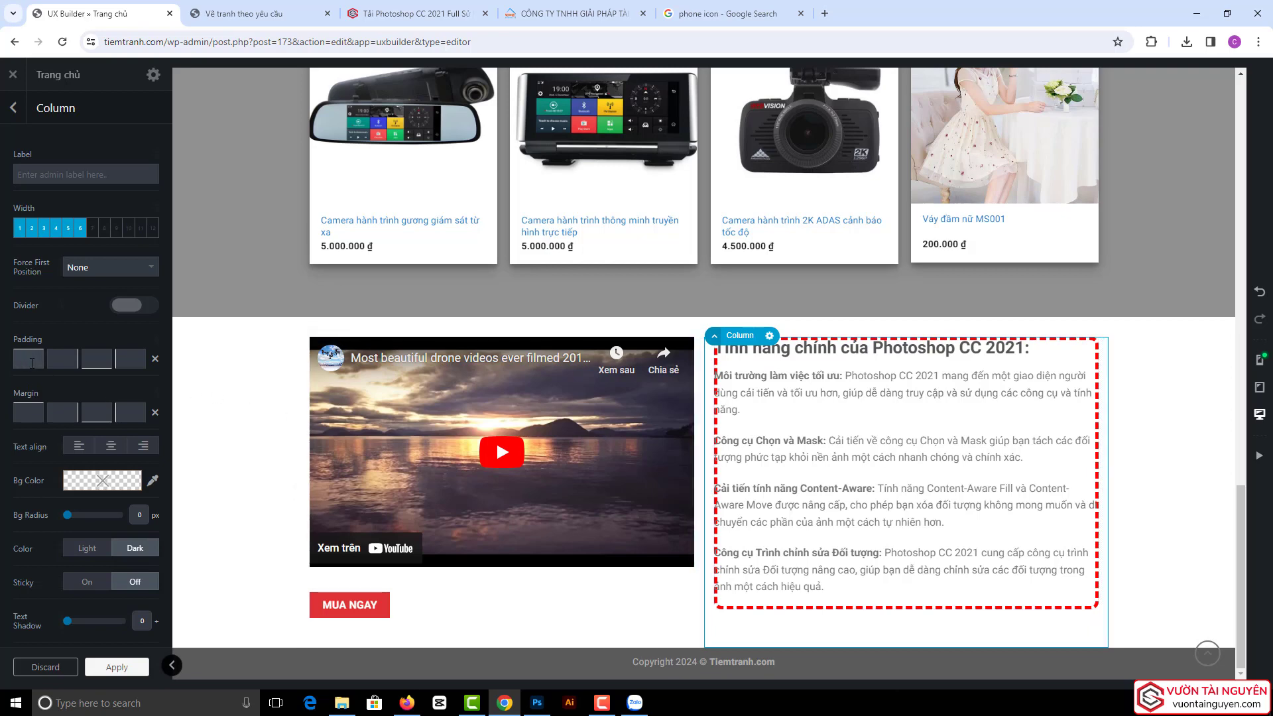
pyautogui.write('10')
pyautogui.click(62, 363)
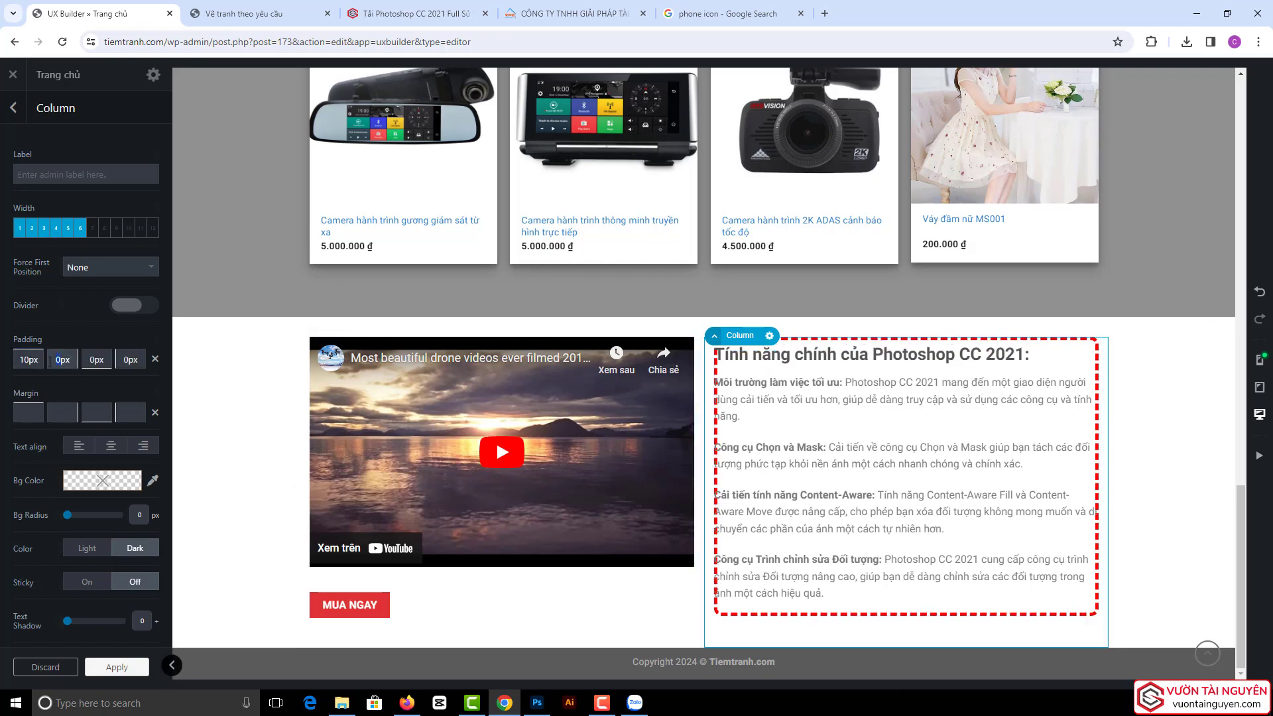
pyautogui.write('1')
pyautogui.click(98, 362)
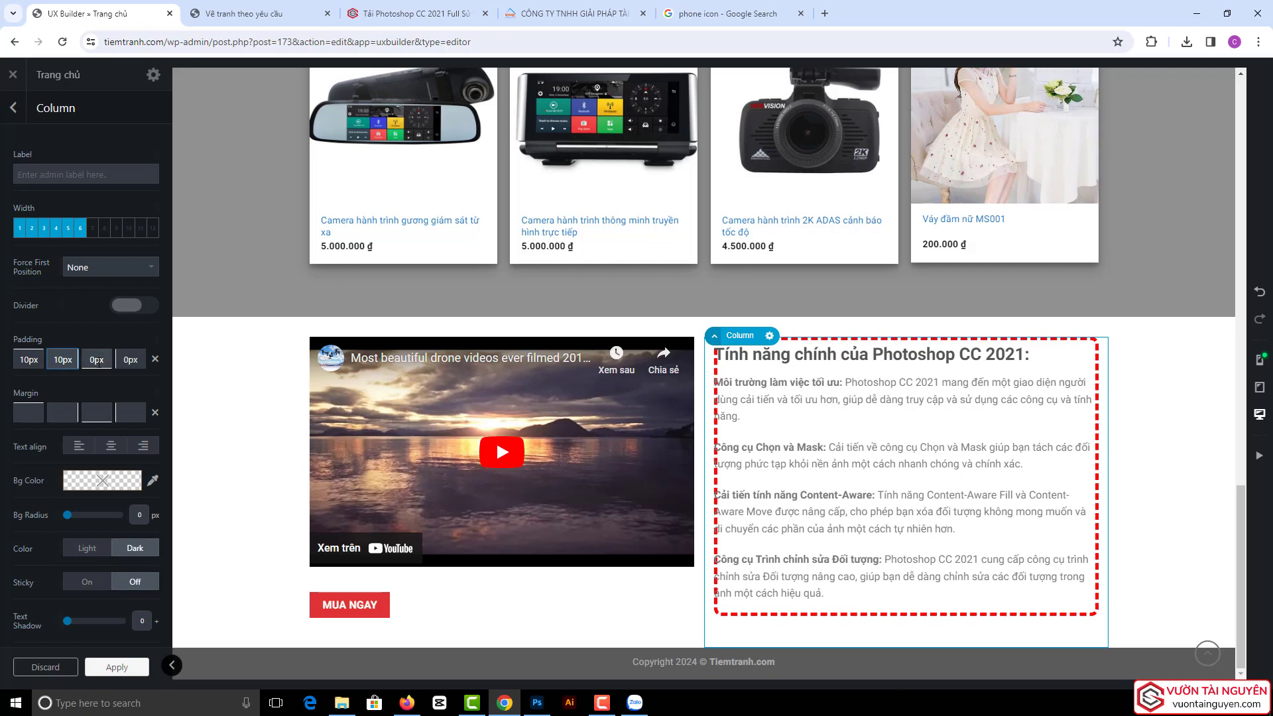
pyautogui.write('1')
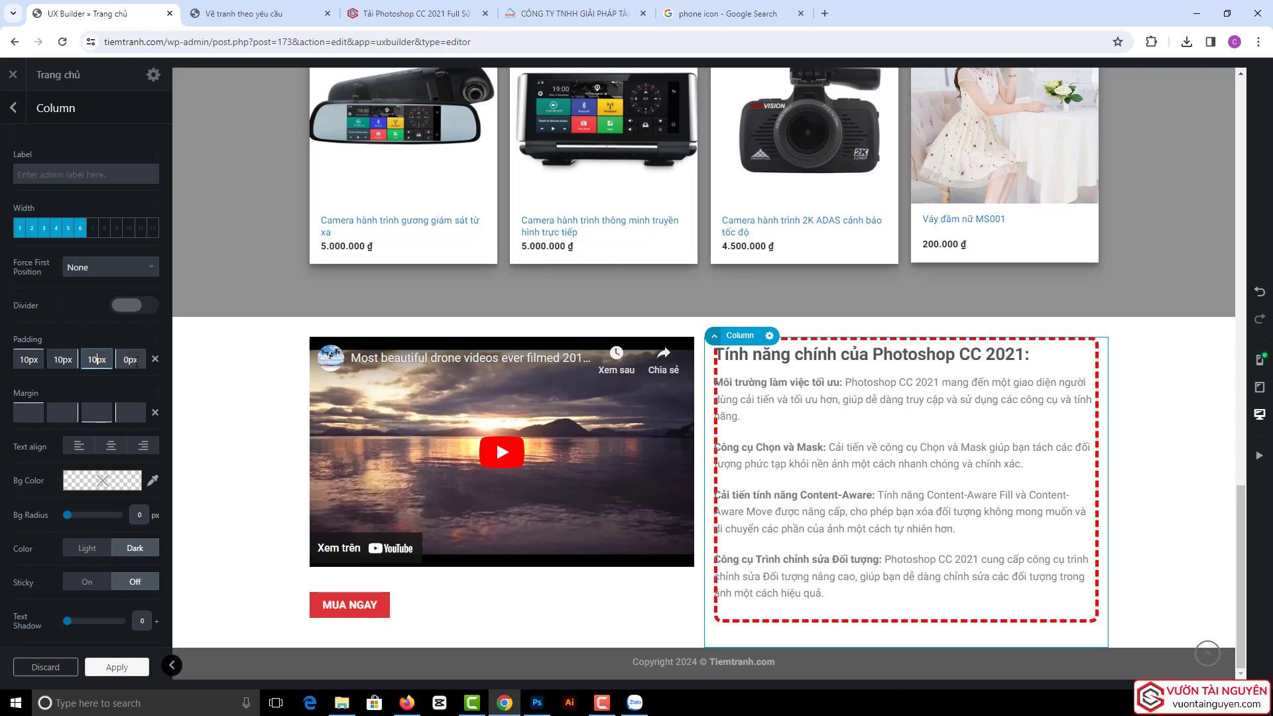
pyautogui.press('Tab')
pyautogui.write('1')
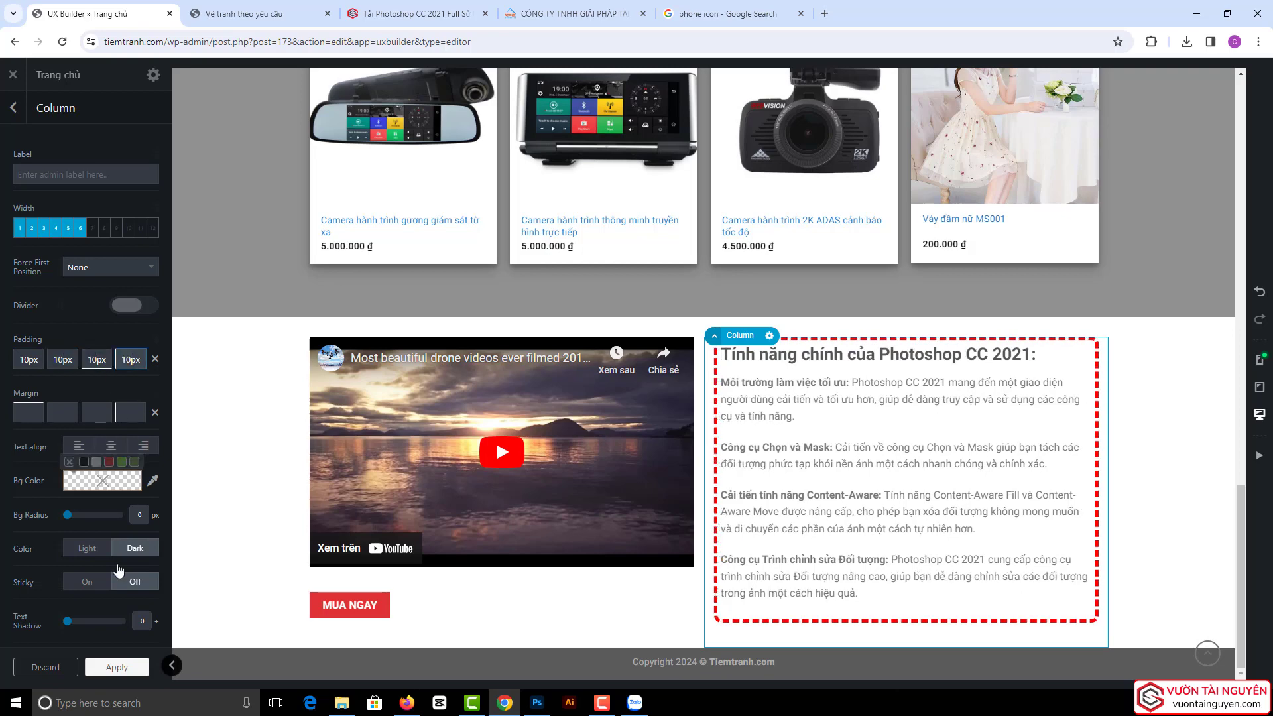
pyautogui.click(102, 667)
pyautogui.click(93, 666)
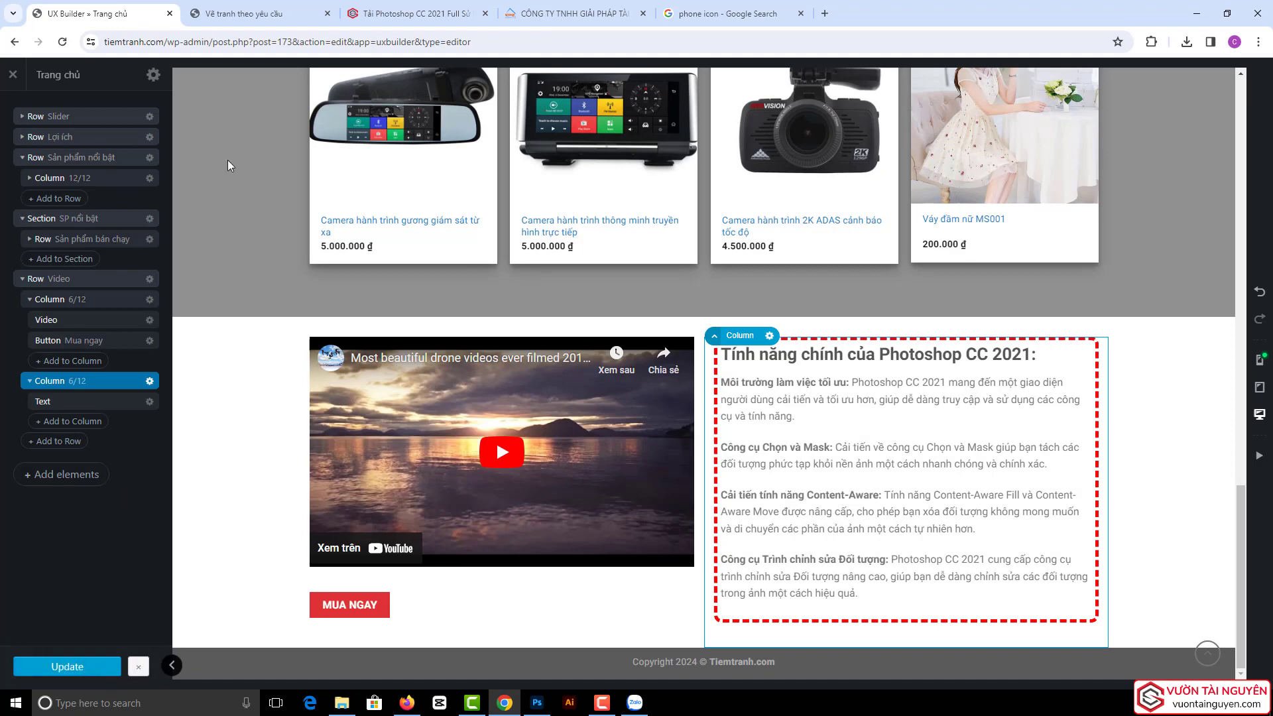
# - Reload the live home page to check the text column's padding, and return to UX Builder
pyautogui.click(258, 14)
pyautogui.click(62, 42)
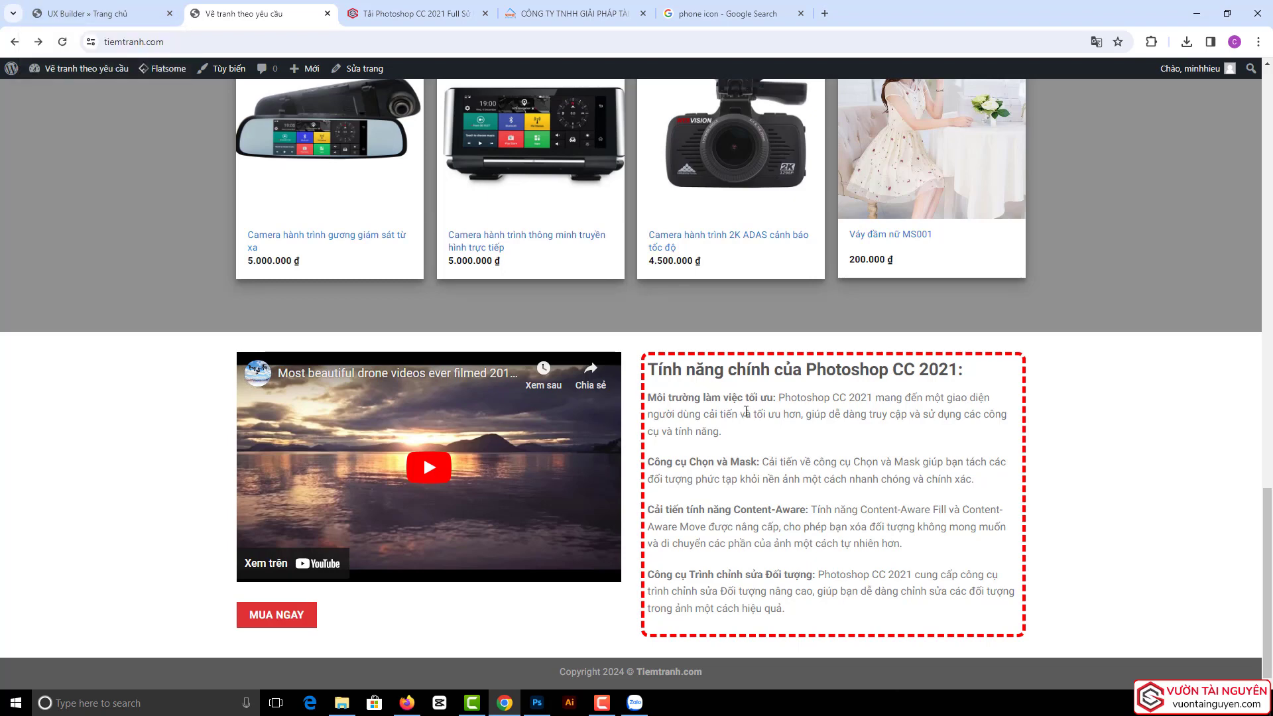
pyautogui.click(124, 18)
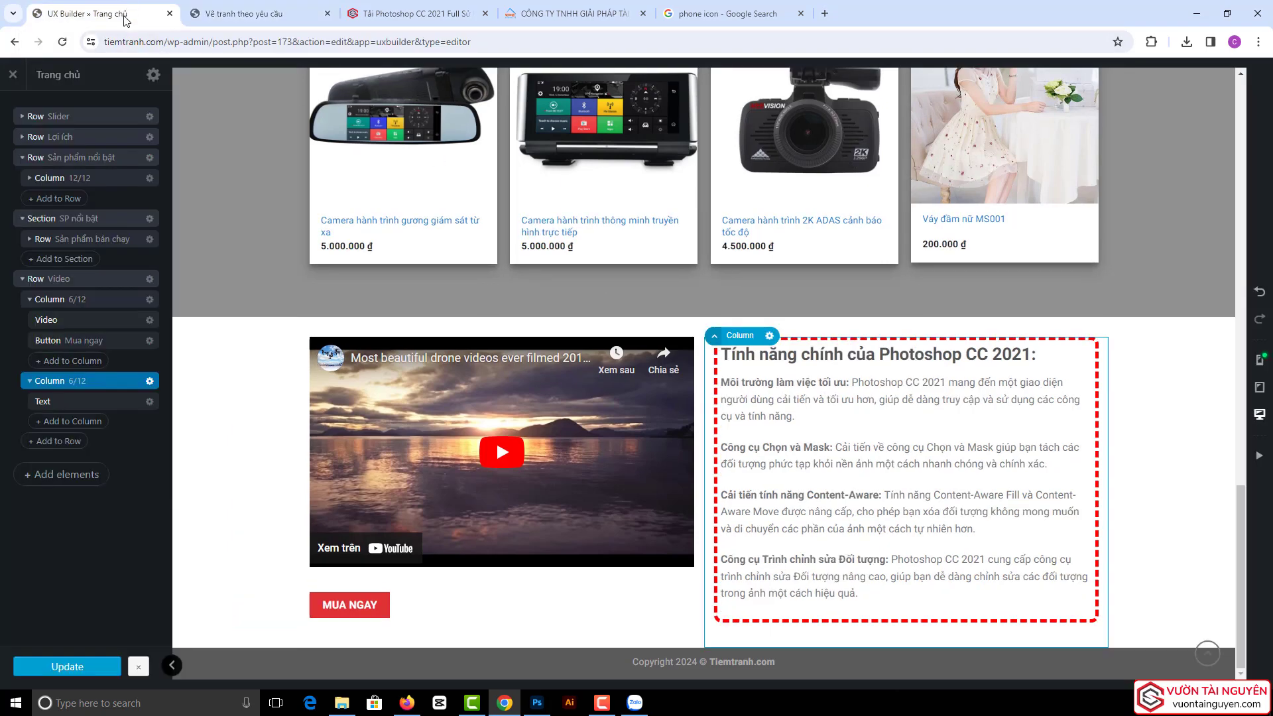
# - Review the text column's remaining options, from background and text shadow to animation and border, and close them by applying and updating
pyautogui.click(150, 381)
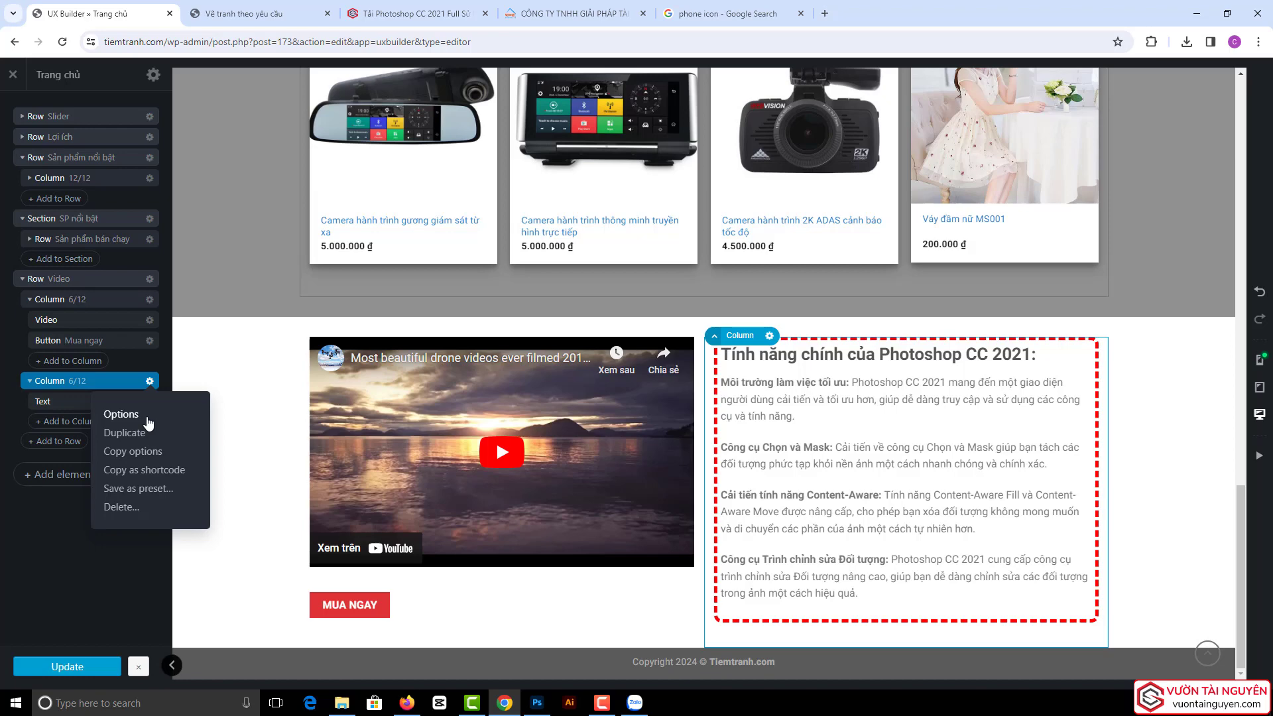
pyautogui.click(147, 416)
pyautogui.scroll(-3, 93, 345)
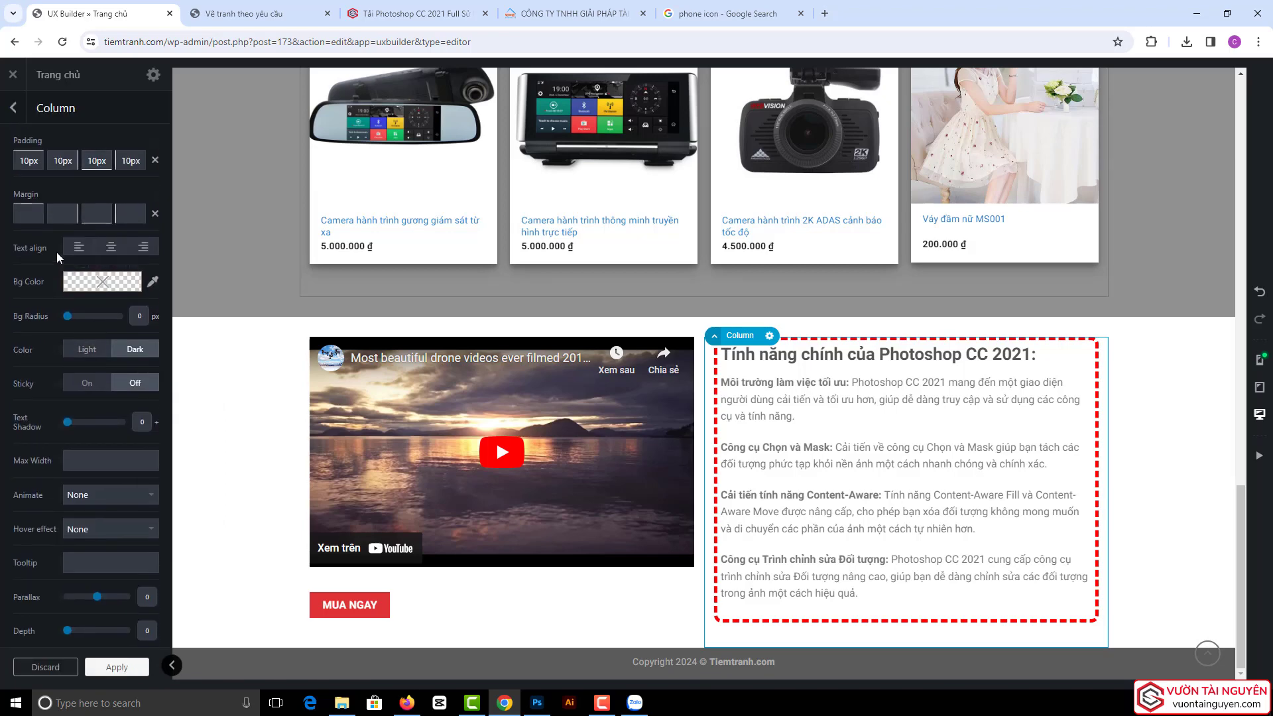
pyautogui.scroll(-3, 57, 265)
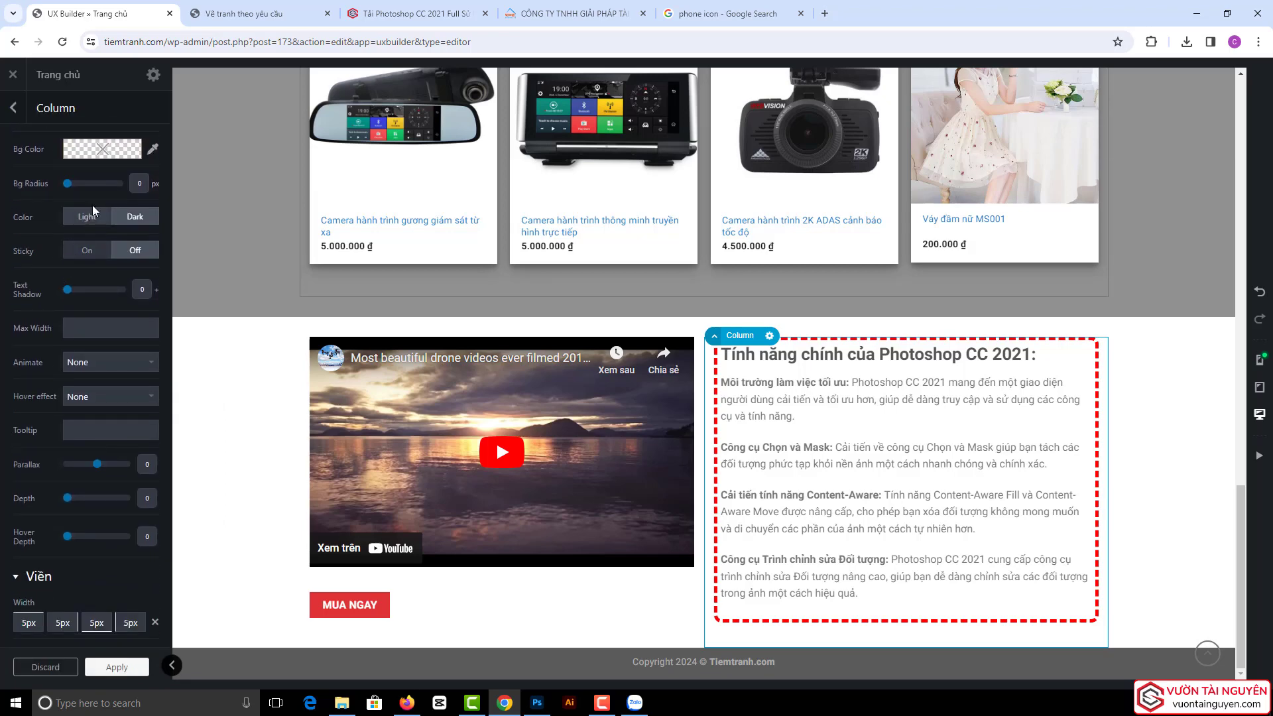
pyautogui.moveTo(88, 162)
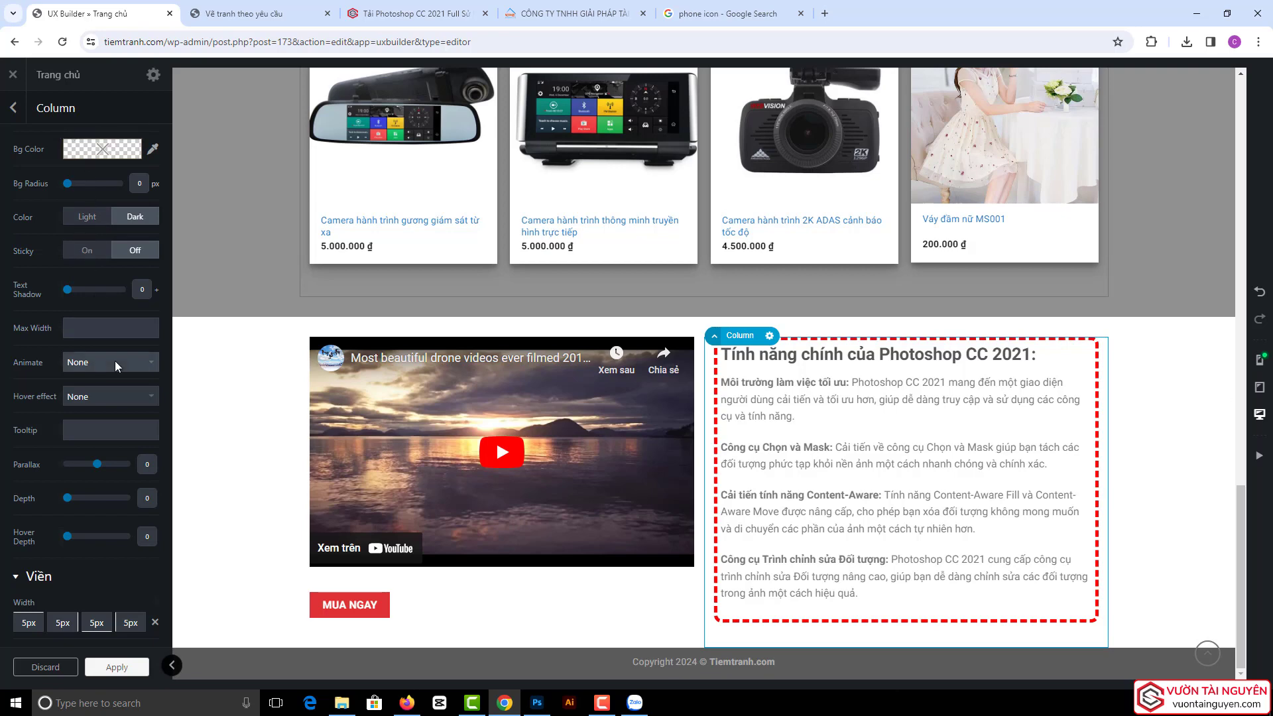
pyautogui.scroll(-5, 114, 361)
pyautogui.scroll(10, 115, 361)
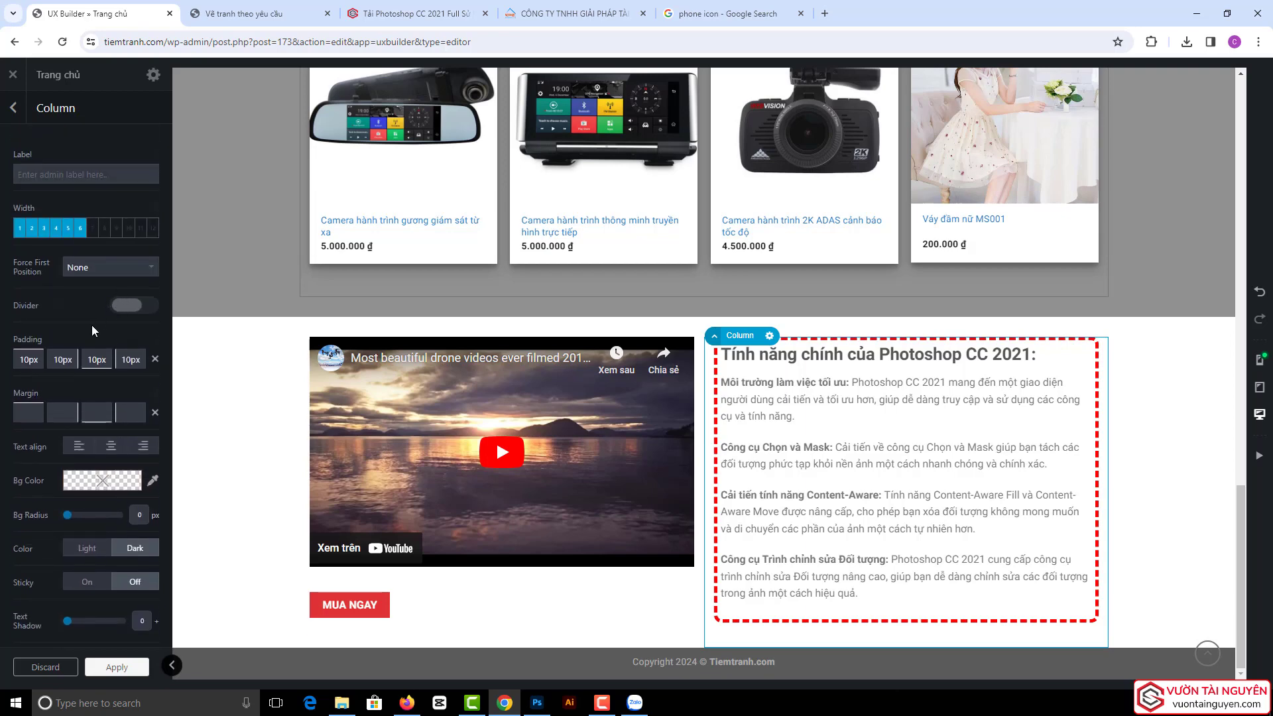
pyautogui.scroll(-3, 84, 324)
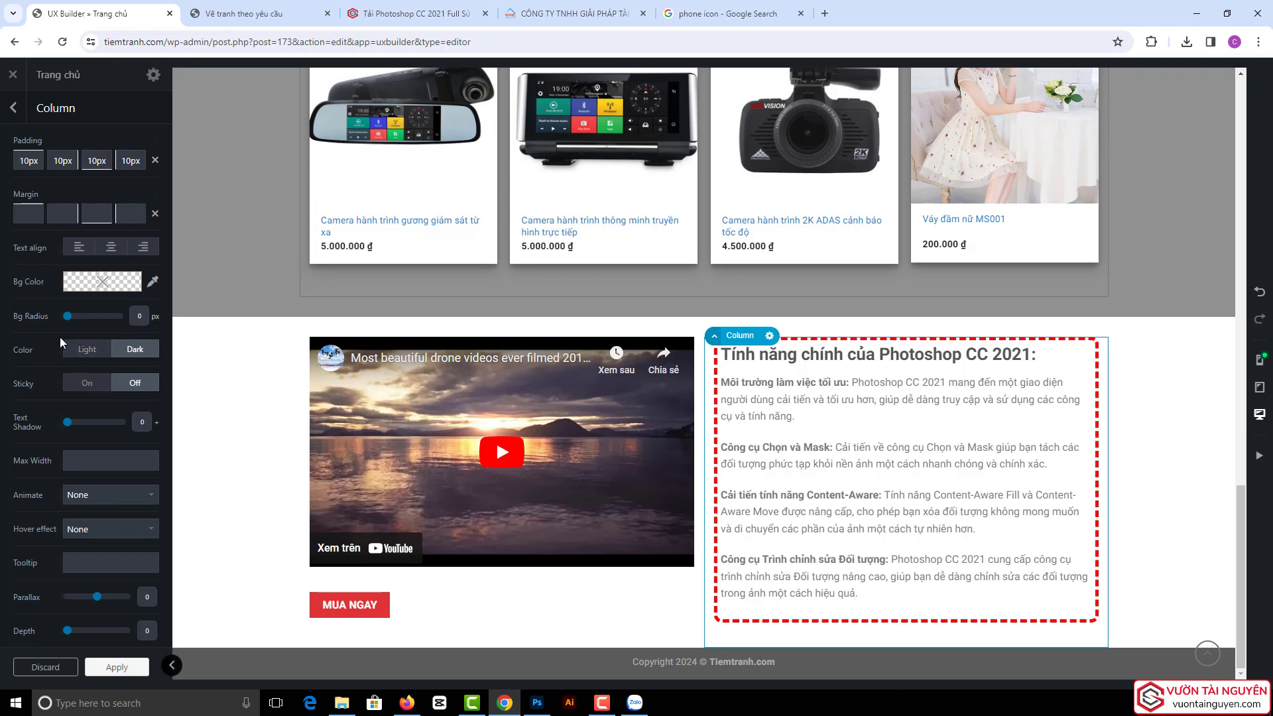
pyautogui.scroll(-1, 90, 411)
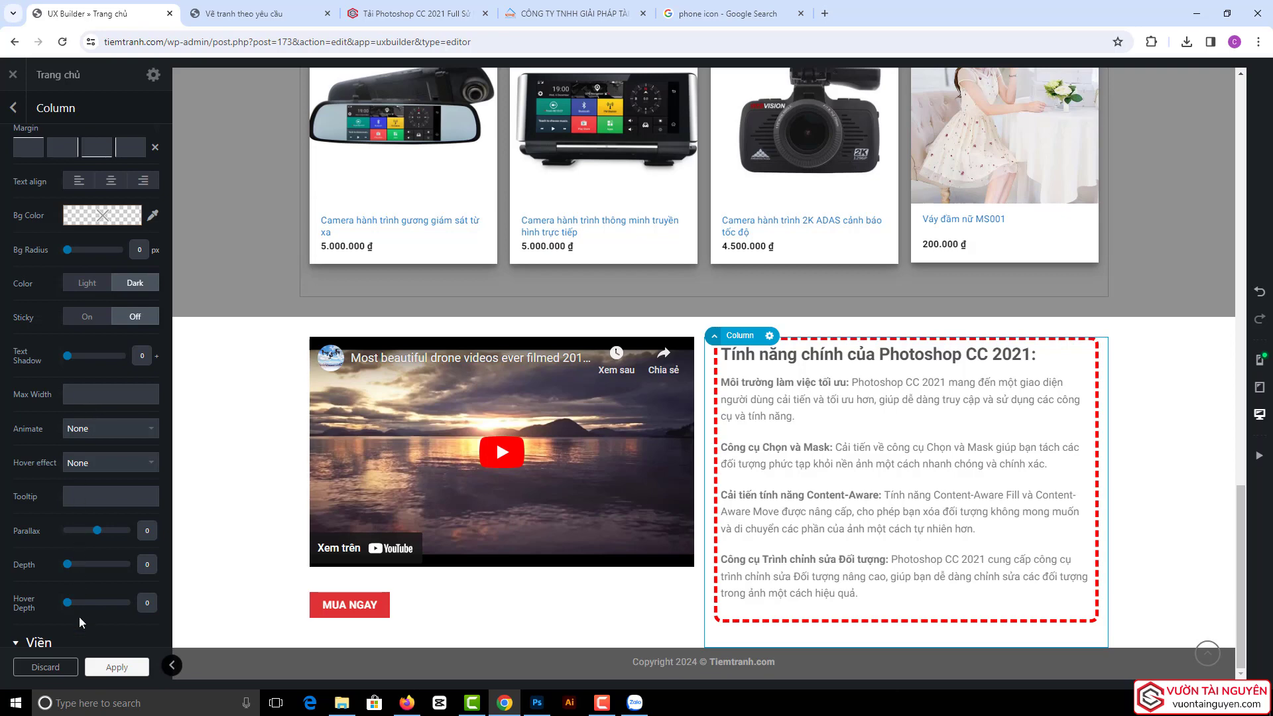
pyautogui.click(117, 667)
pyautogui.click(93, 666)
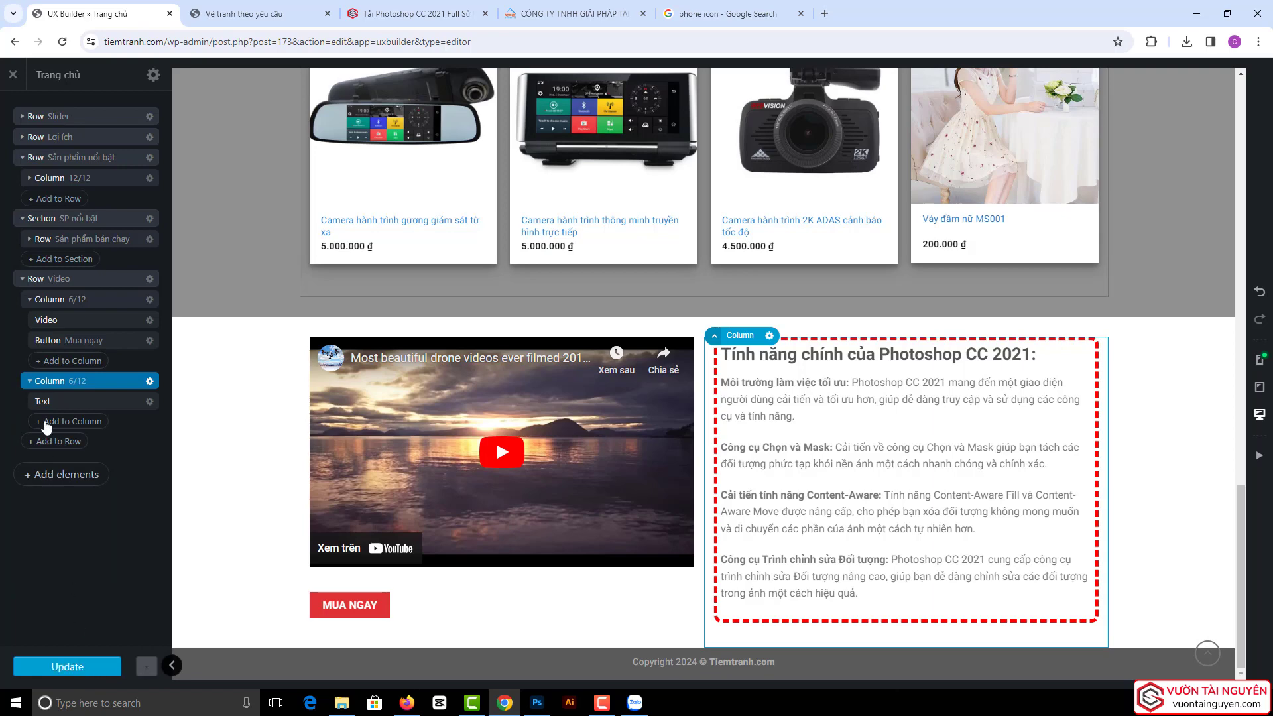
# - Collapse the Video, SP nổi bật and Sản phẩm nổi bật entries in the page structure, and look inside the Lợi ích row
pyautogui.click(22, 279)
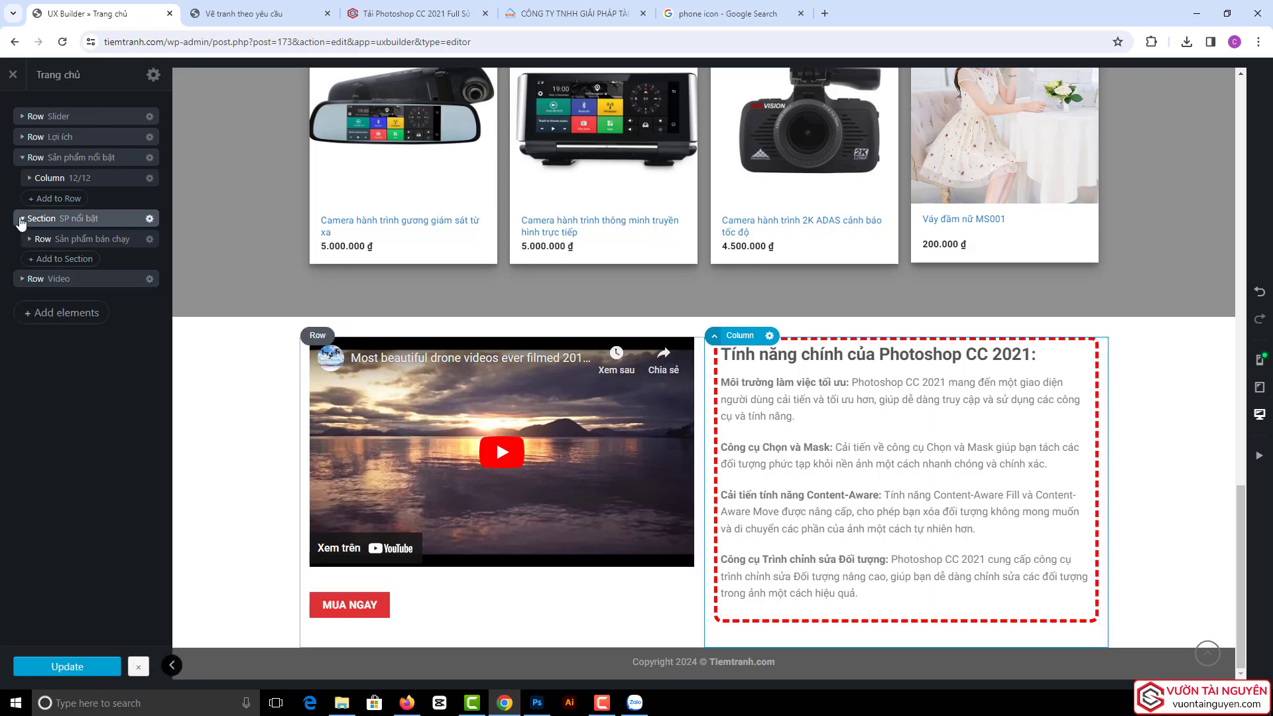
pyautogui.click(22, 219)
pyautogui.click(22, 158)
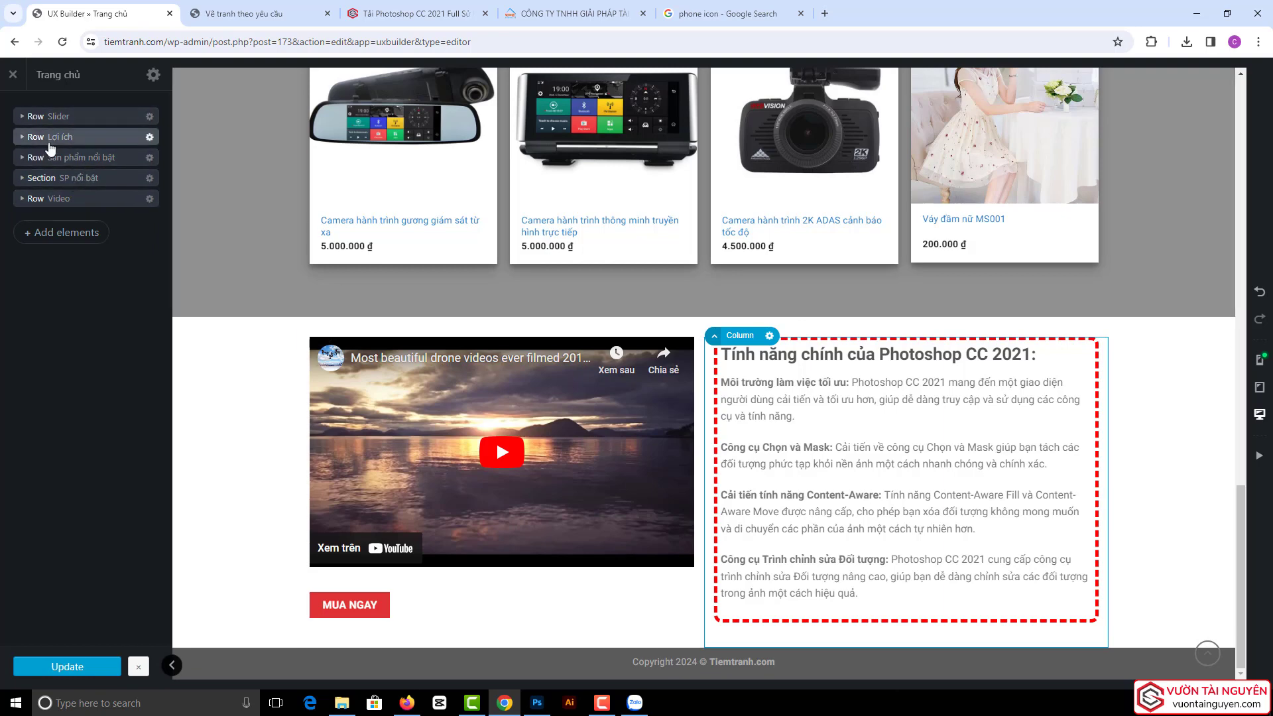
pyautogui.click(23, 137)
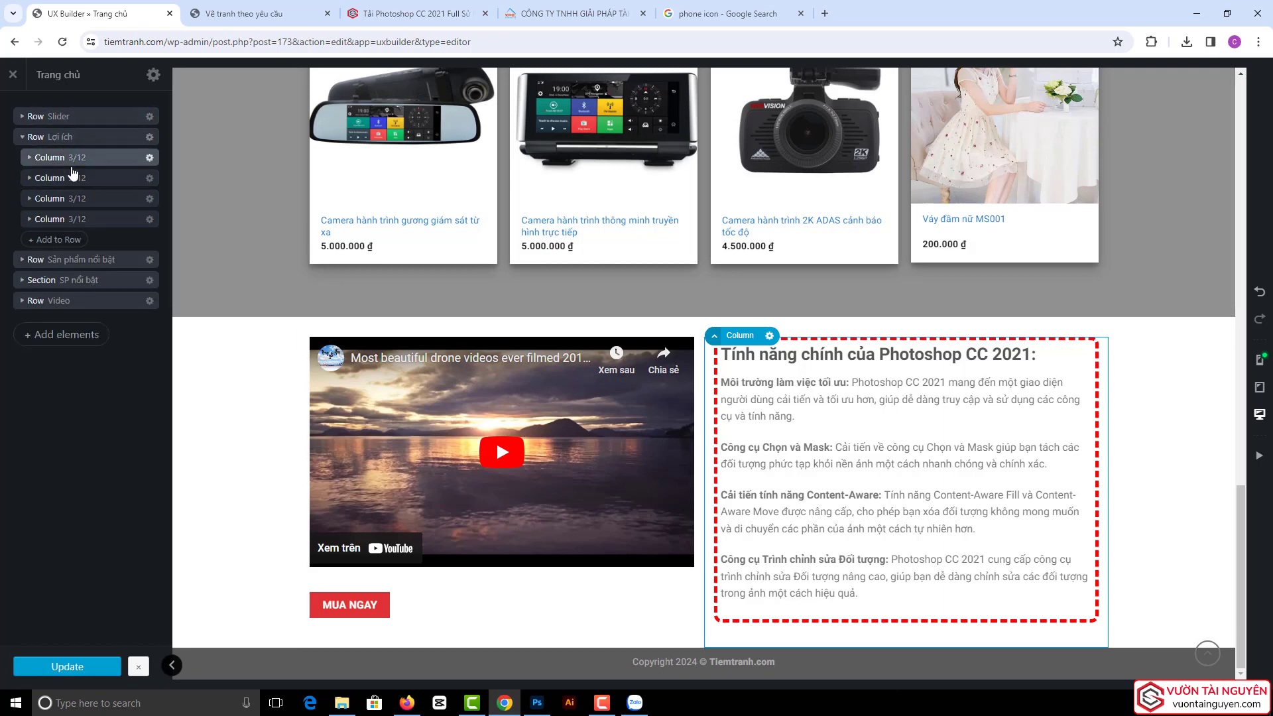
pyautogui.click(24, 136)
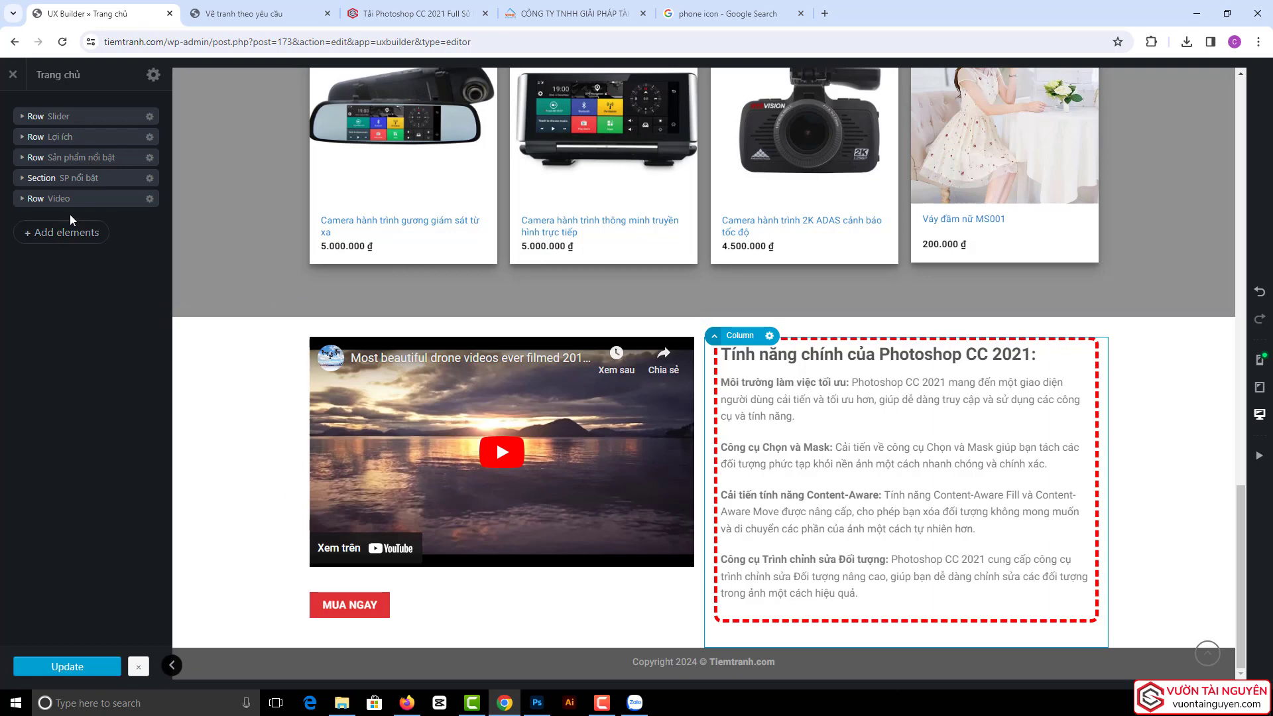
# - Set the Sản phẩm nổi bật row's visibility to Only for Desktop, apply the options, and update the page
pyautogui.click(23, 159)
pyautogui.click(149, 157)
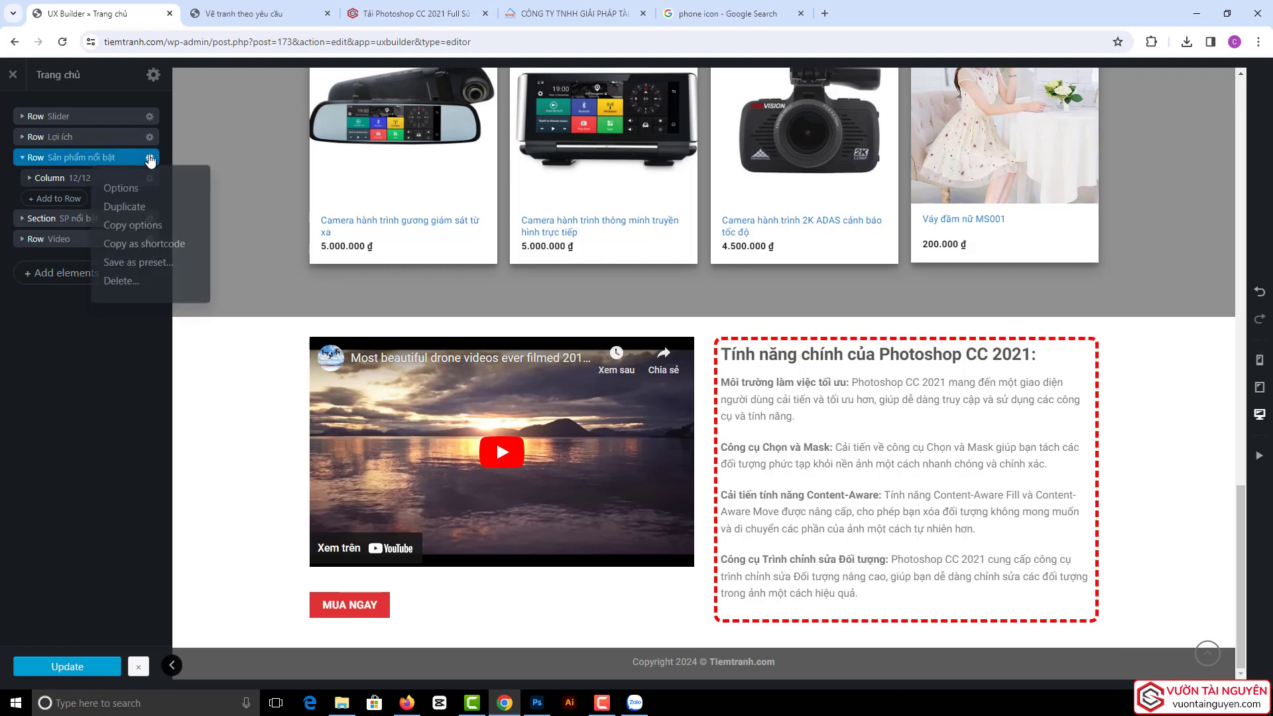
pyautogui.click(121, 191)
pyautogui.scroll(-5, 27, 371)
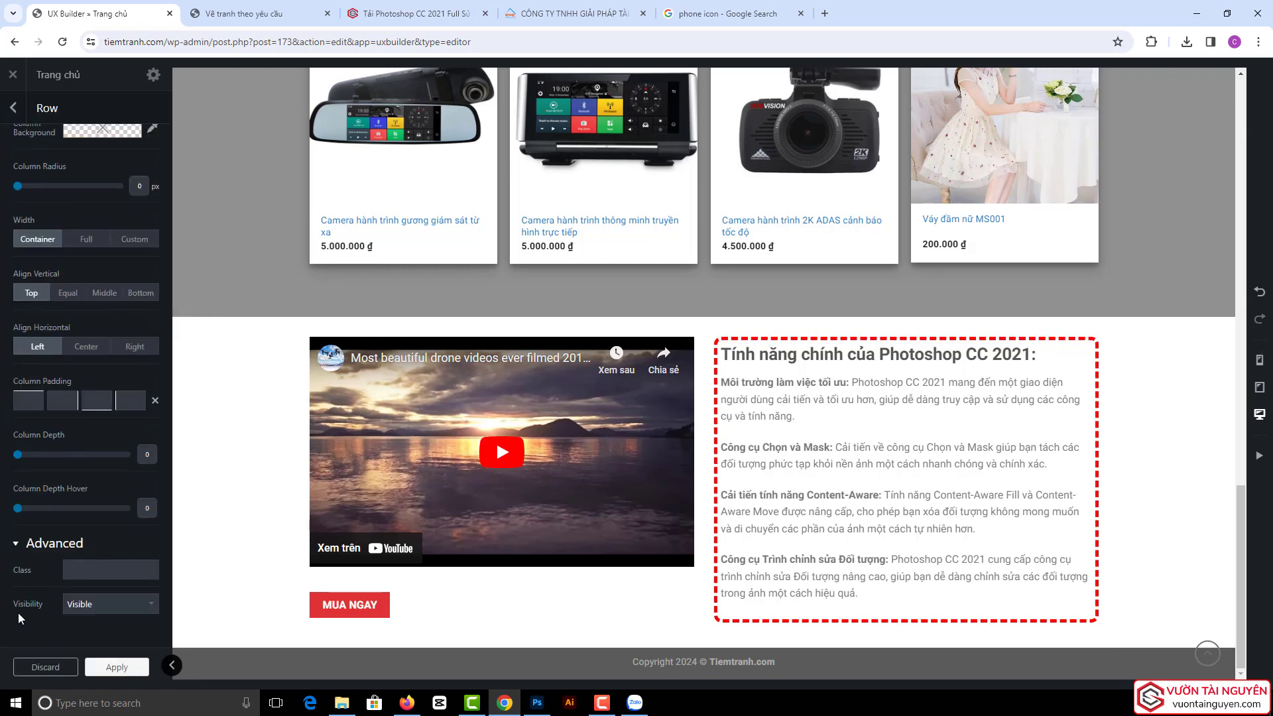
pyautogui.click(86, 607)
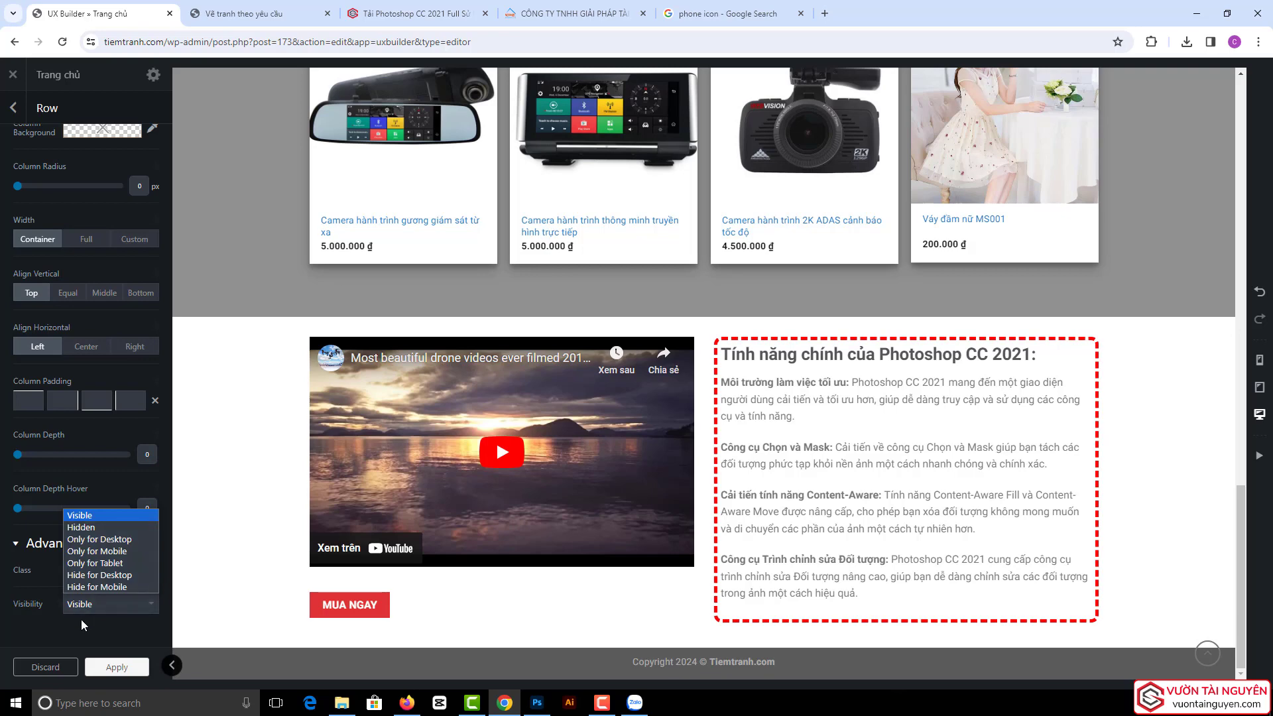
pyautogui.click(81, 621)
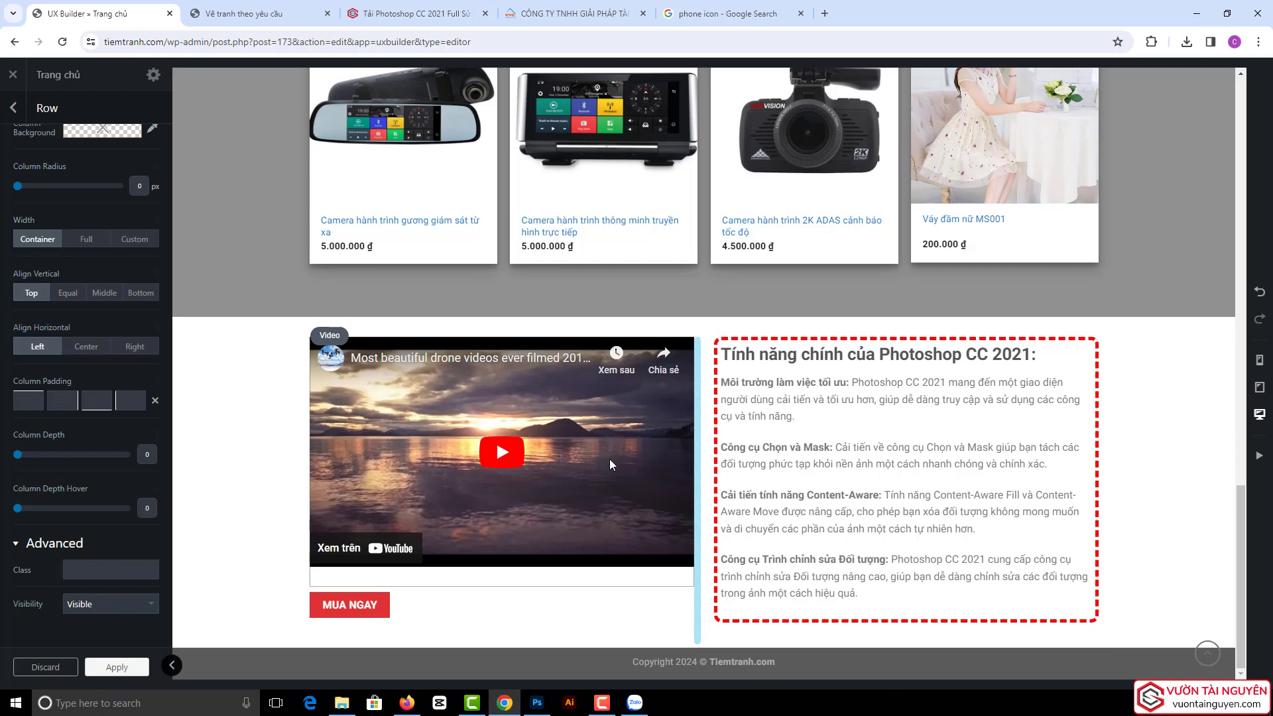
pyautogui.click(73, 604)
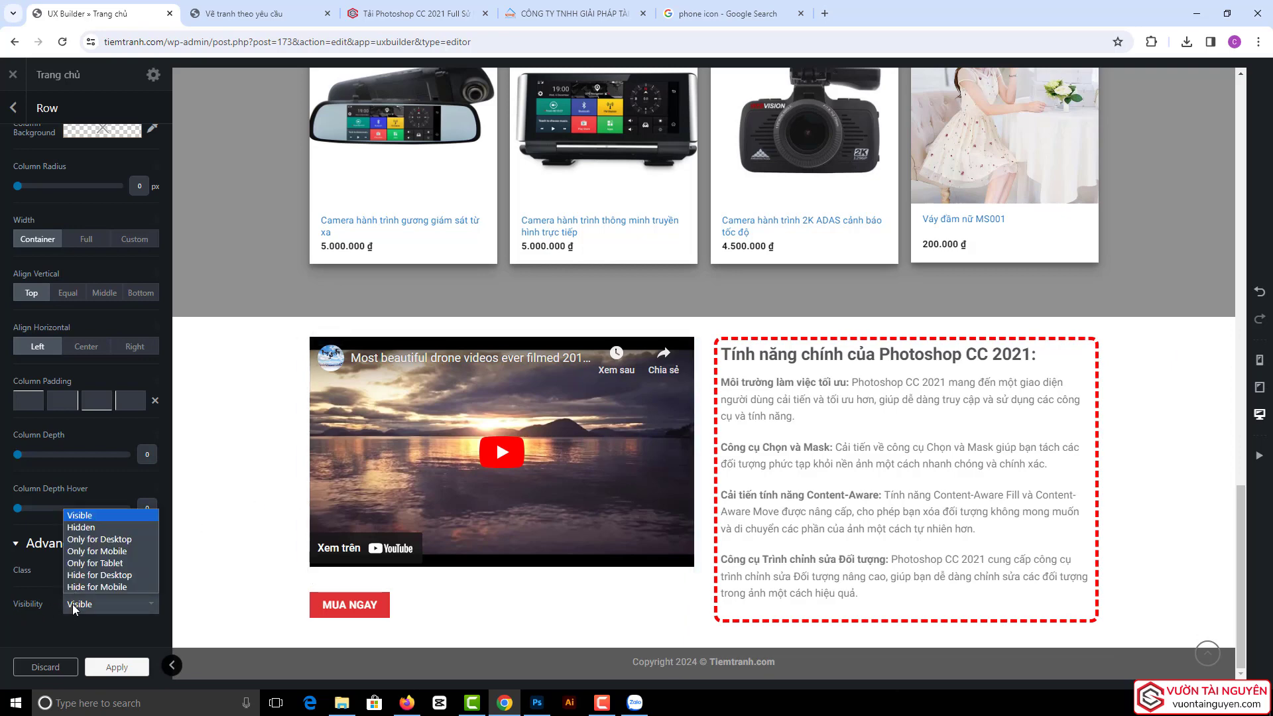
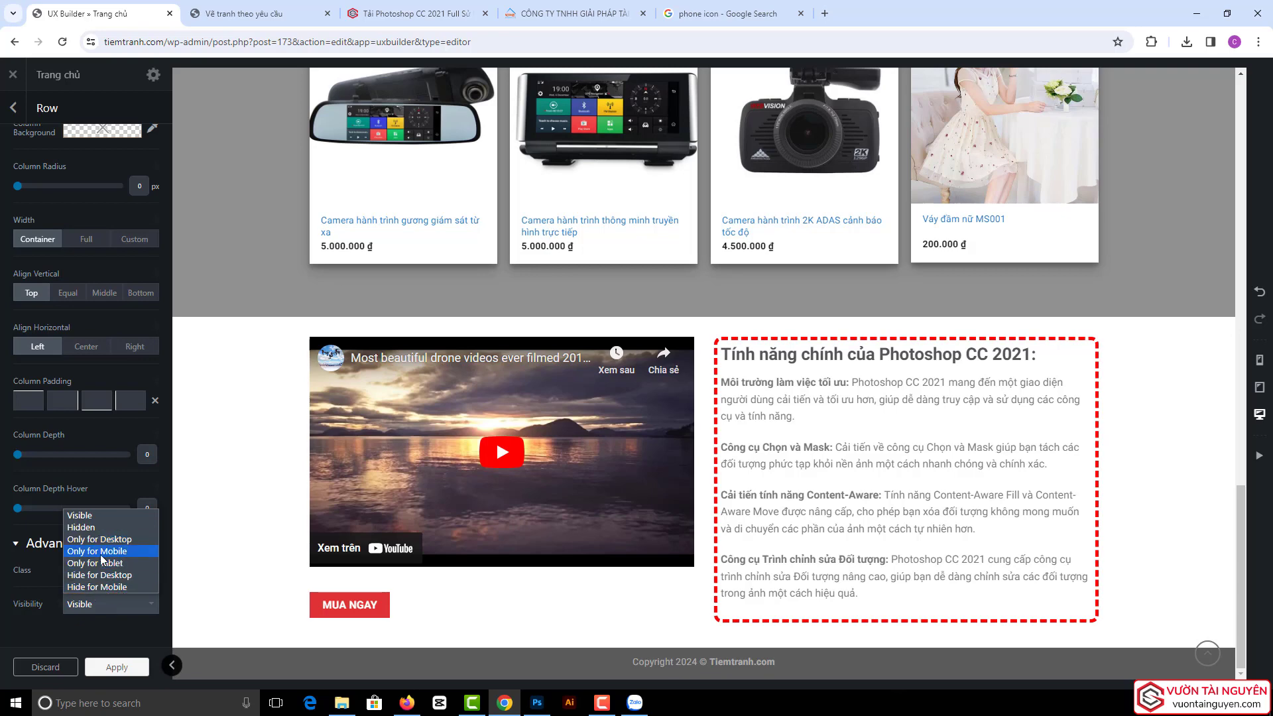
pyautogui.click(120, 541)
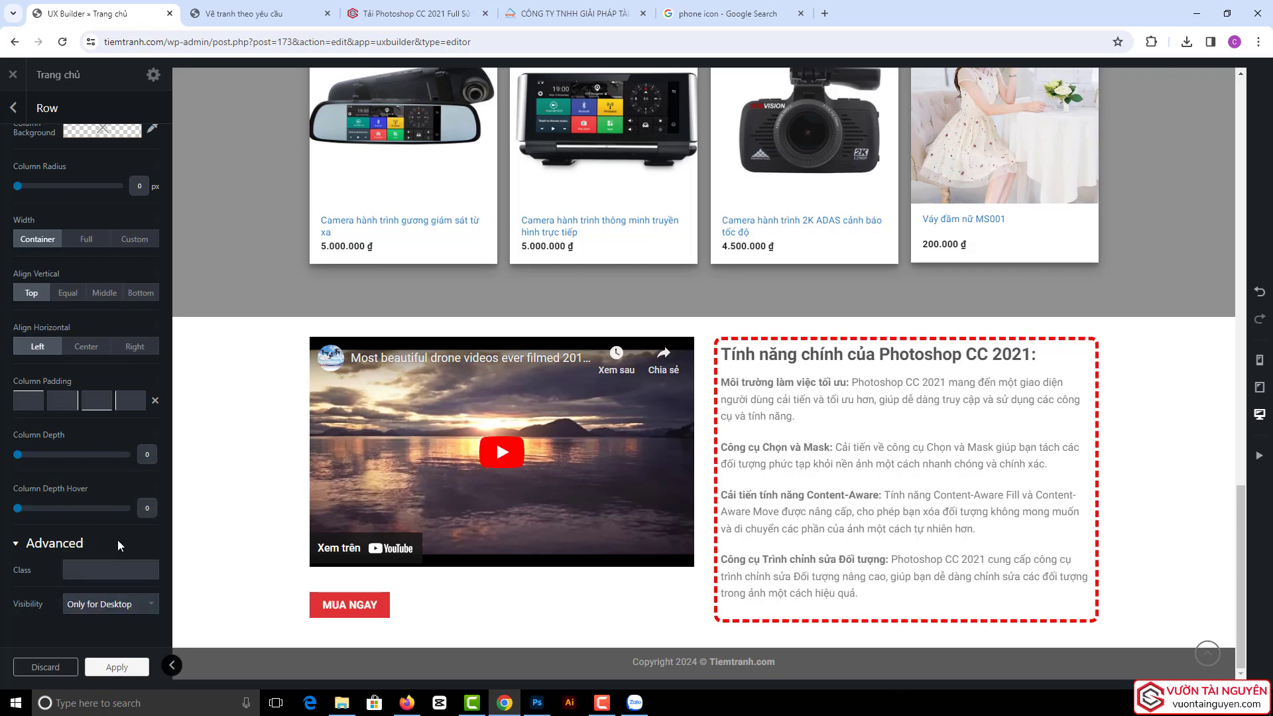
pyautogui.click(111, 667)
pyautogui.click(109, 666)
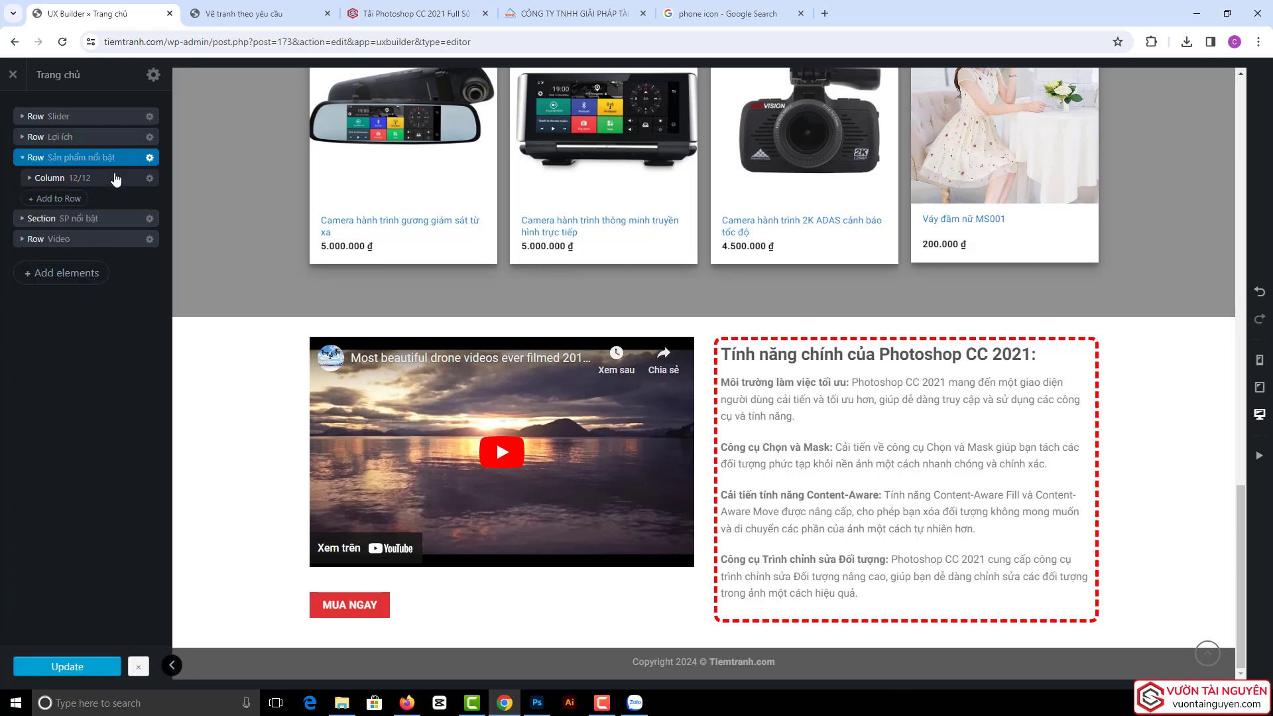
# - Find the Sản phẩm nổi bật row in the page preview and inspect its title above the product grid
pyautogui.scroll(15, 398, 255)
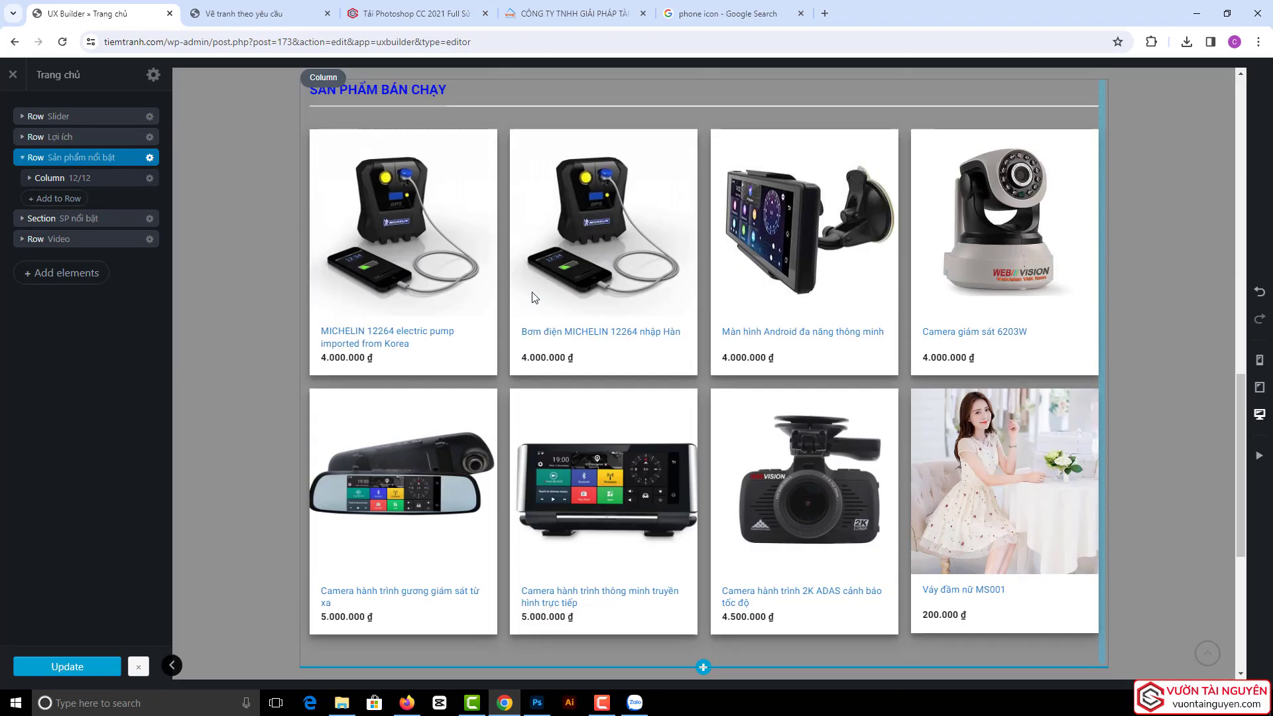
pyautogui.scroll(-6, 416, 284)
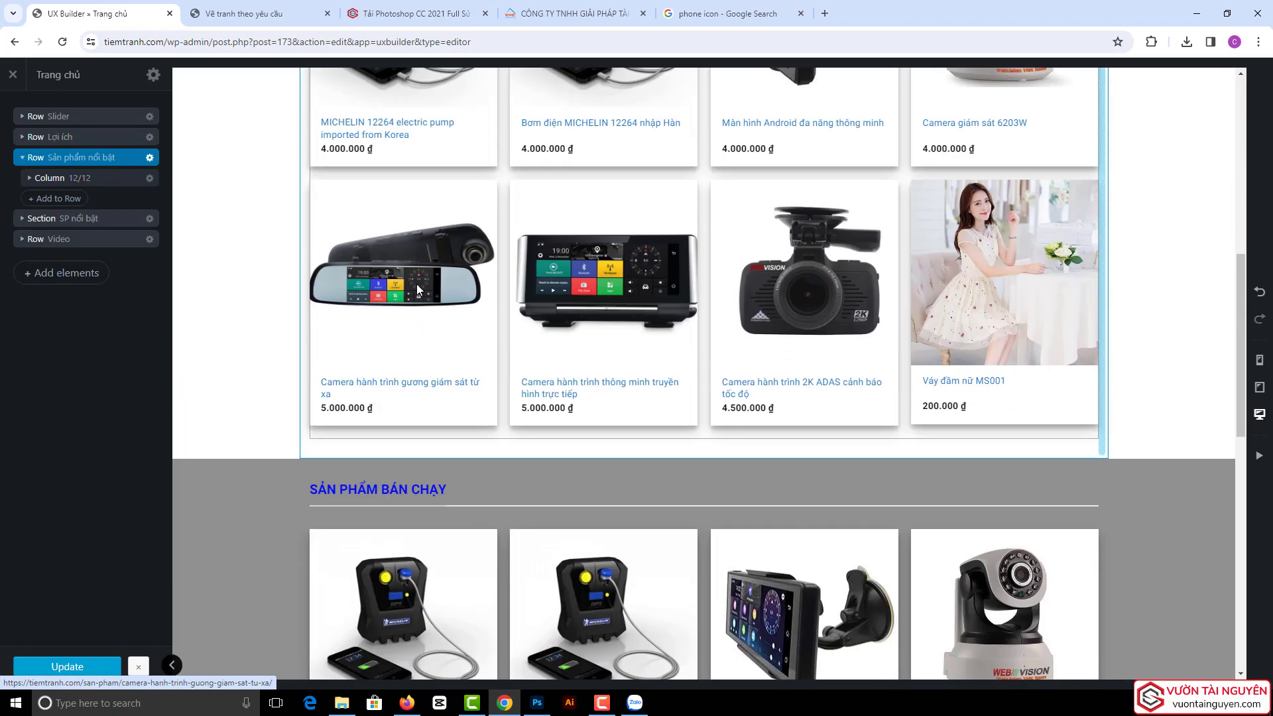
pyautogui.click(133, 159)
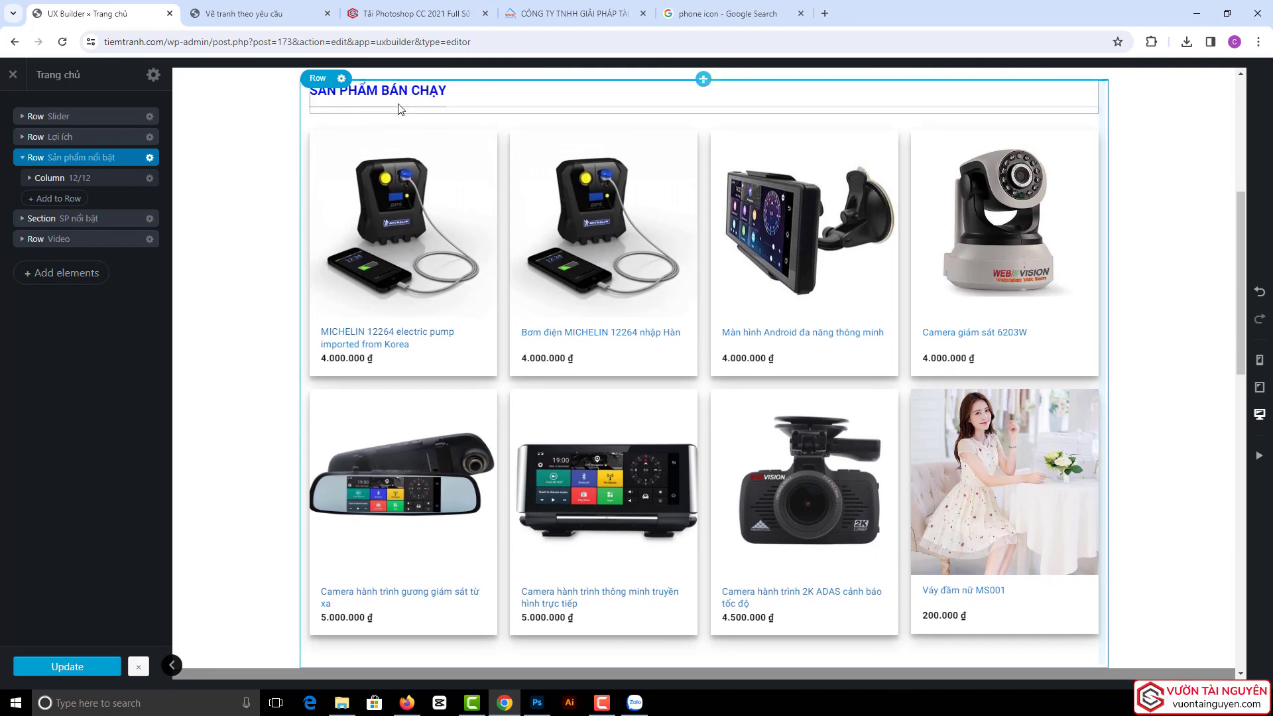
pyautogui.click(401, 105)
pyautogui.press('Escape')
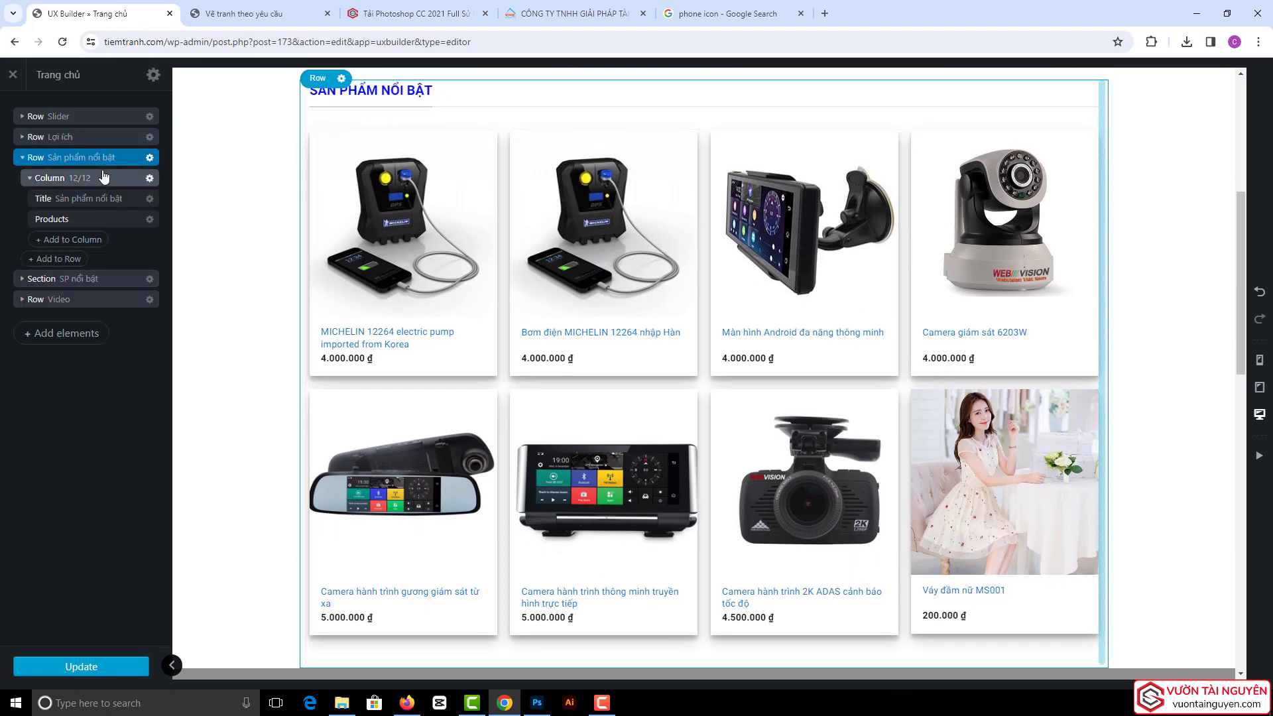
# - Bring up the Sản phẩm nổi bật row's Visibility option and check the page's product sections in the tablet preview
pyautogui.click(149, 157)
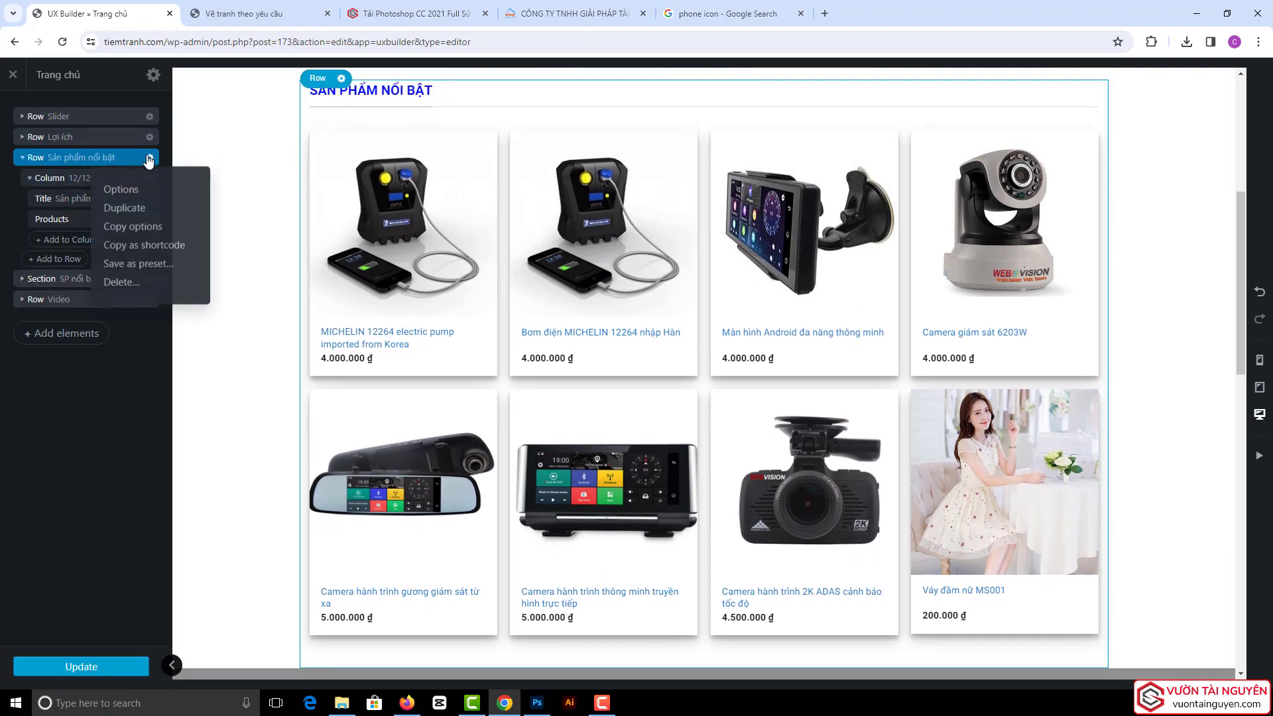
pyautogui.click(119, 198)
pyautogui.scroll(-3, 106, 412)
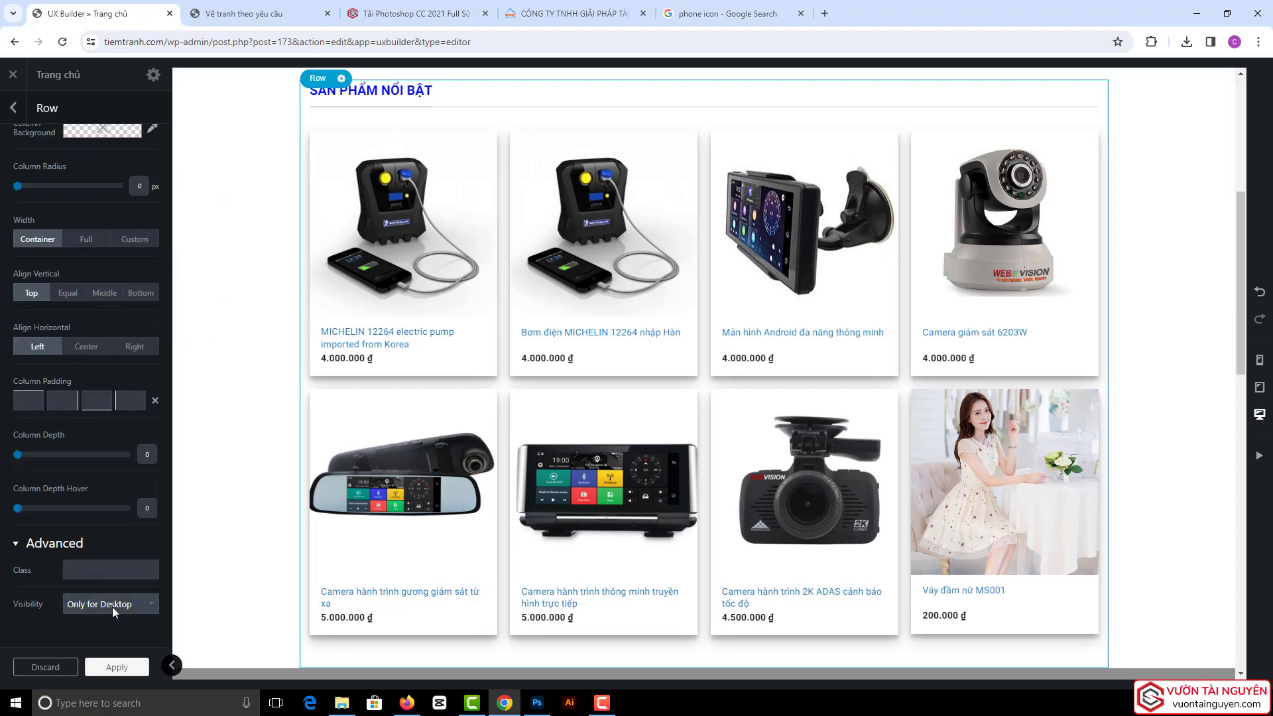
pyautogui.click(1260, 388)
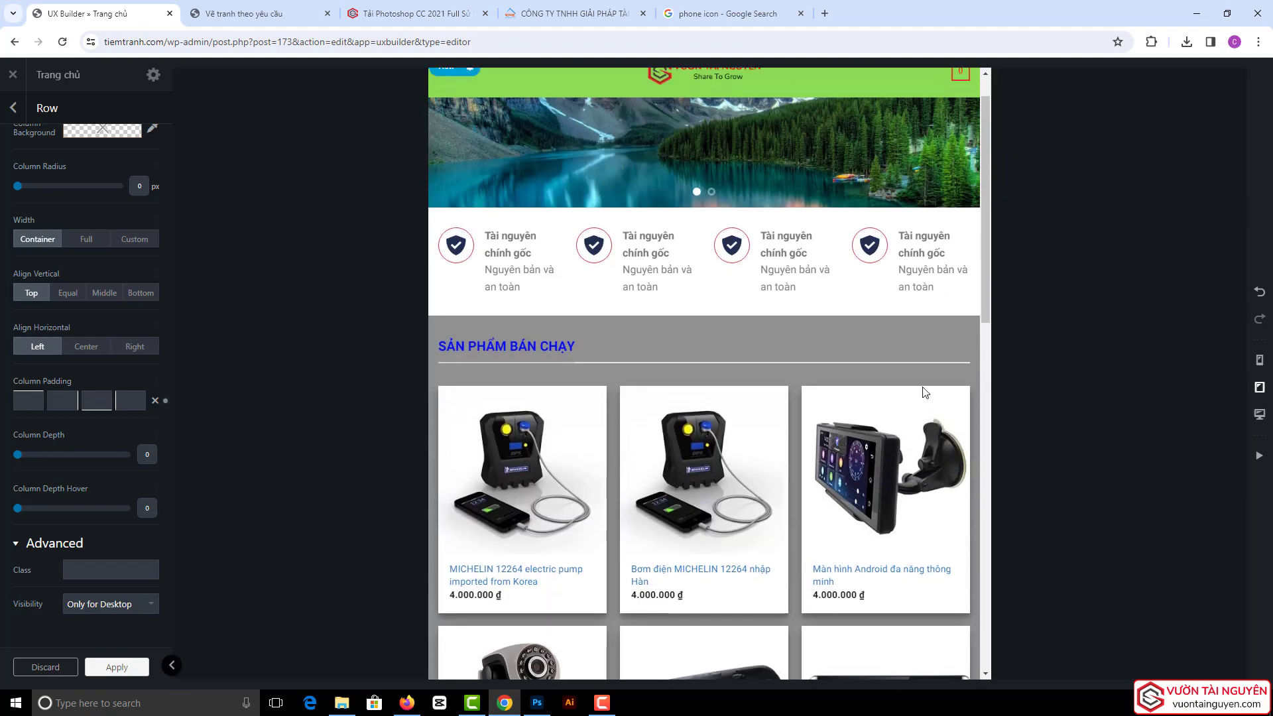
pyautogui.scroll(-10, 857, 413)
pyautogui.scroll(10, 856, 414)
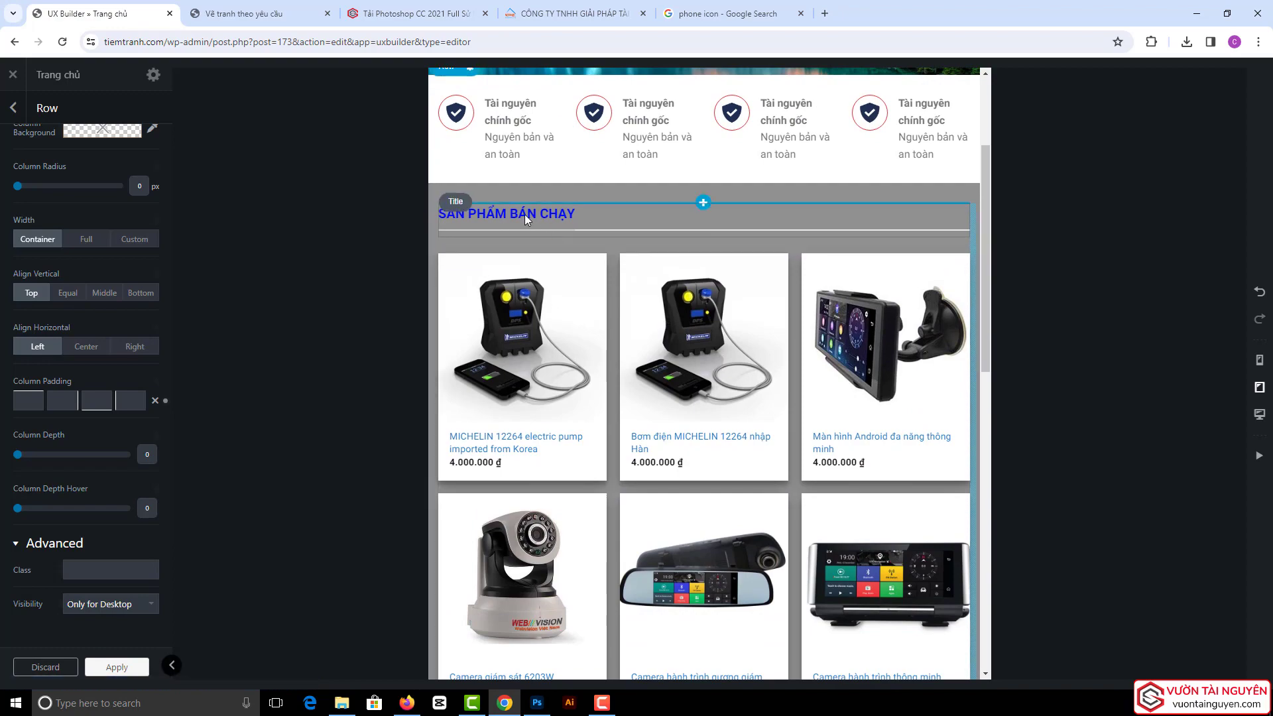
pyautogui.scroll(-5, 537, 234)
pyautogui.scroll(13, 518, 335)
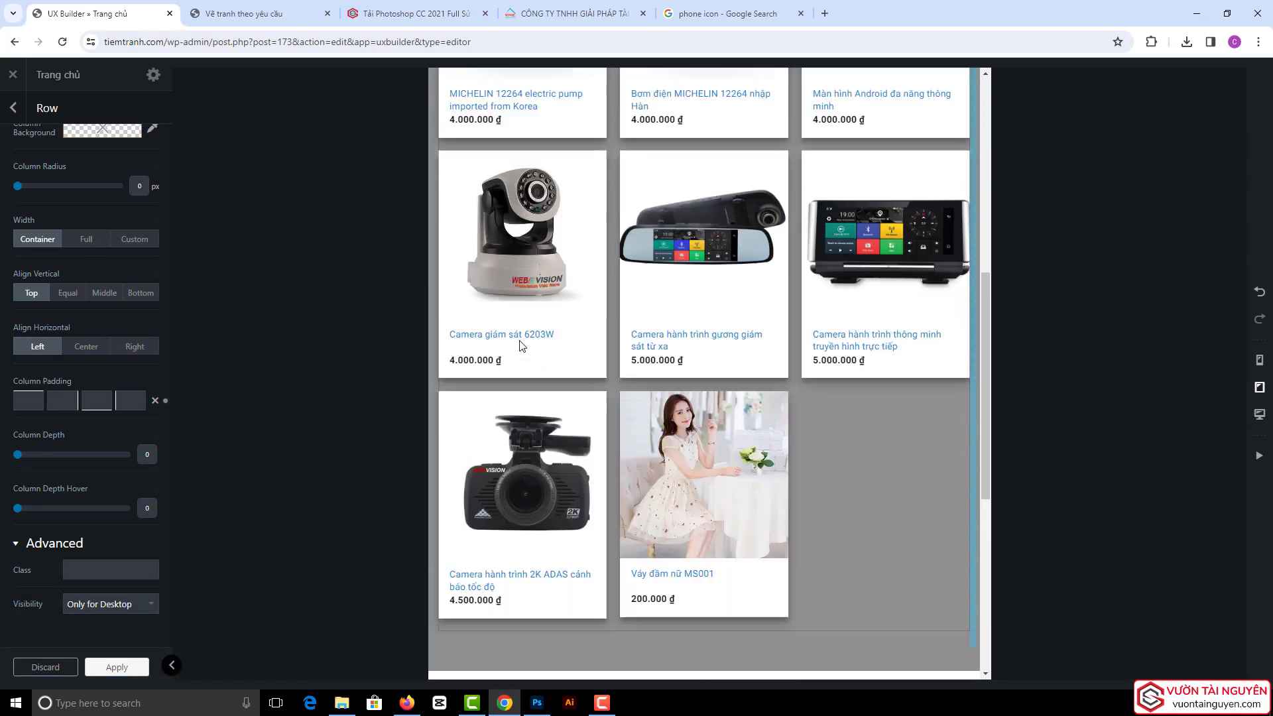
# - Check the page in the mobile preview, from the benefit icons through the product grid to the video section
pyautogui.click(1266, 364)
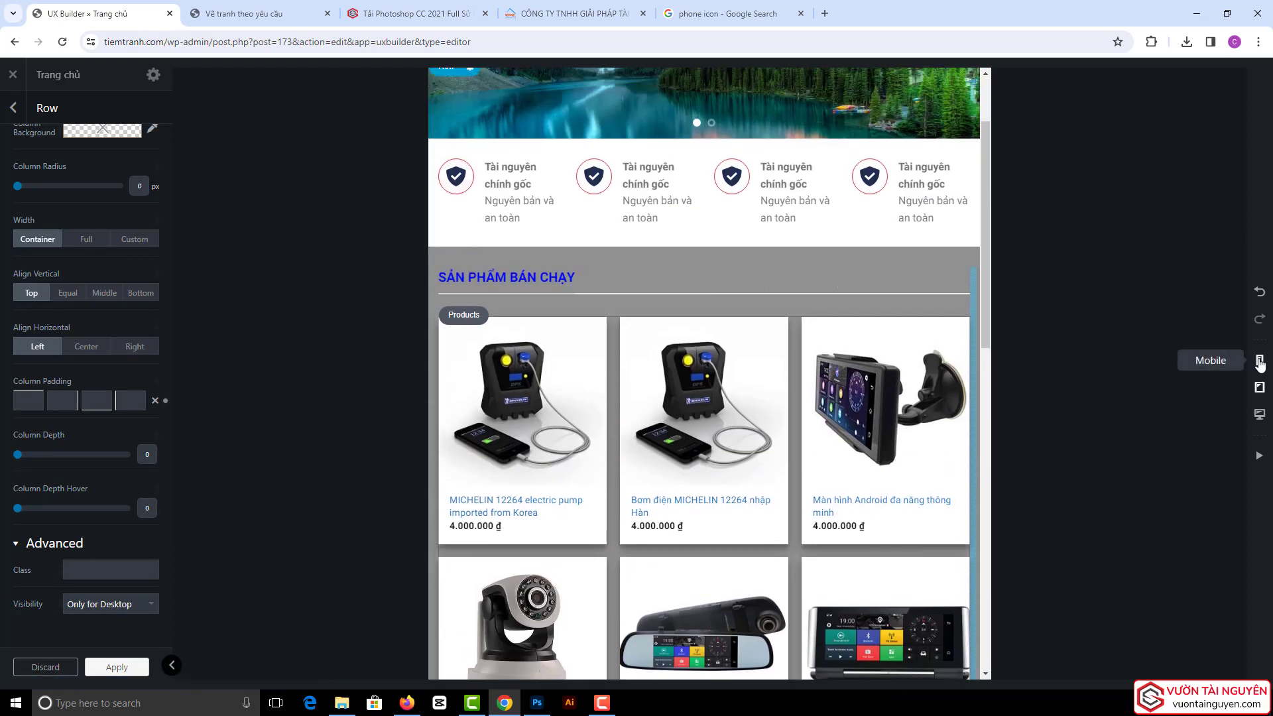
pyautogui.scroll(-4, 699, 340)
pyautogui.scroll(1, 699, 341)
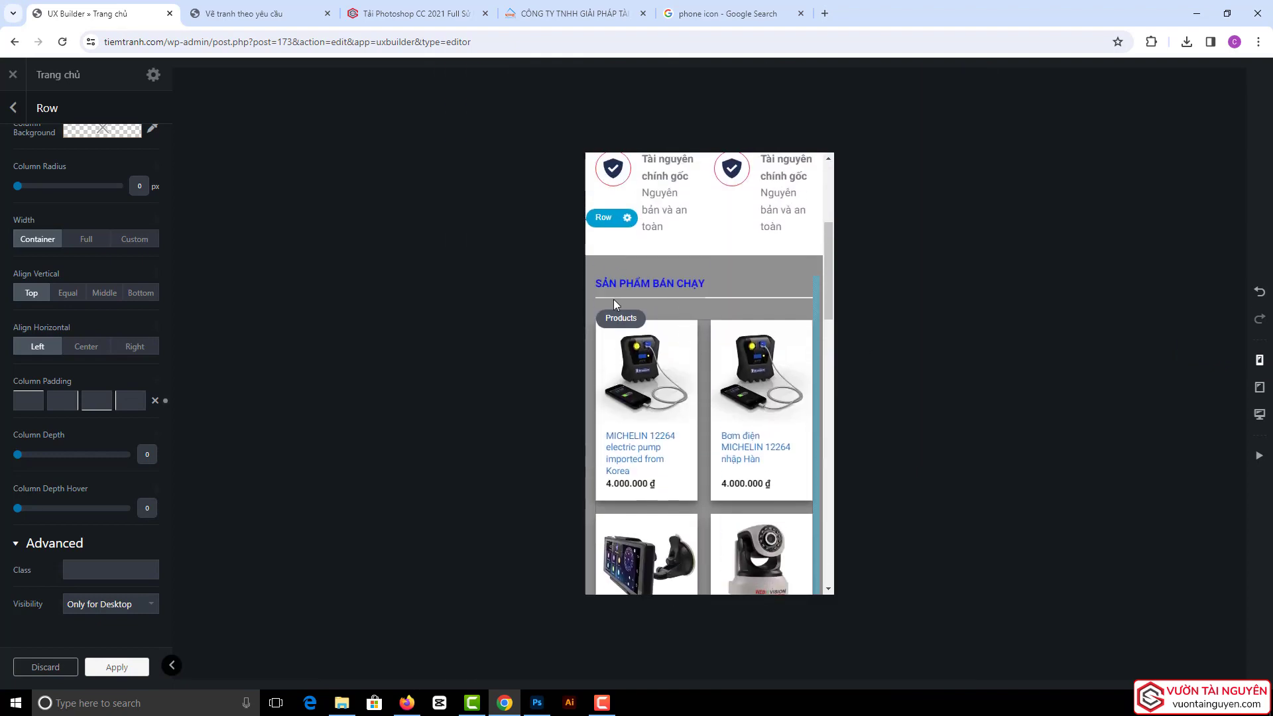
pyautogui.scroll(4, 658, 286)
pyautogui.scroll(-4, 658, 292)
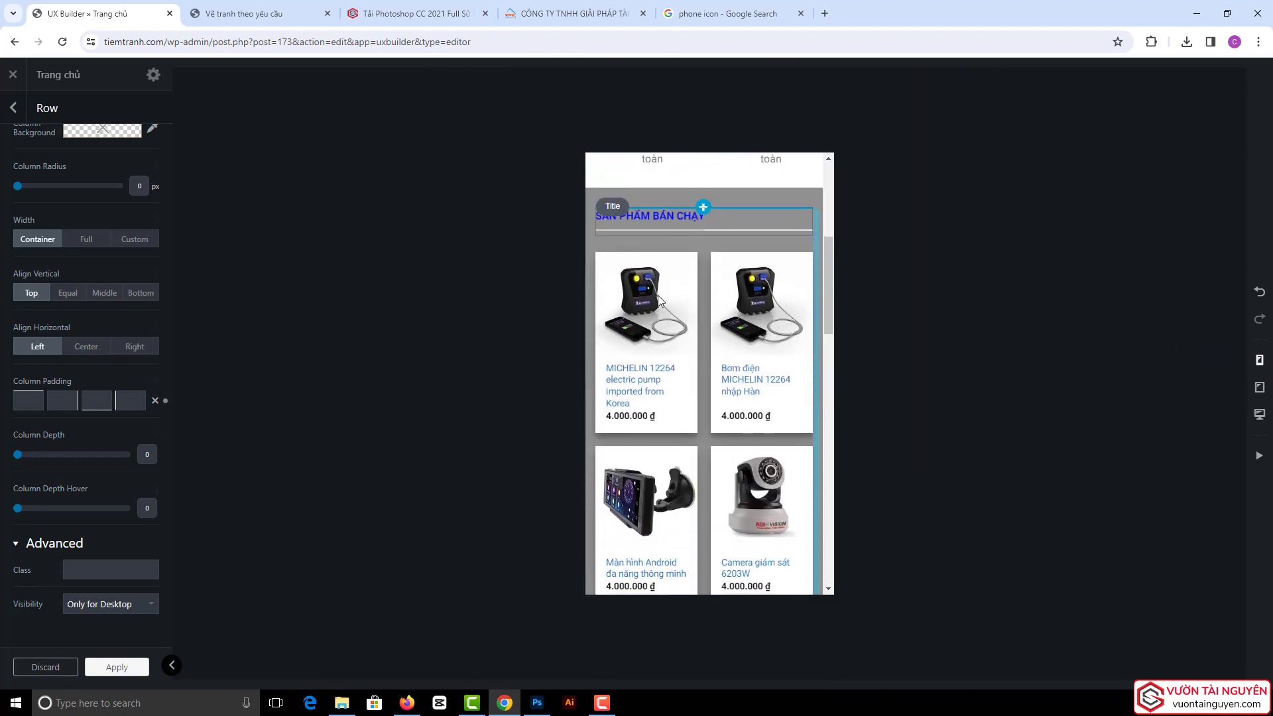
pyautogui.scroll(2, 661, 265)
pyautogui.scroll(-10, 700, 328)
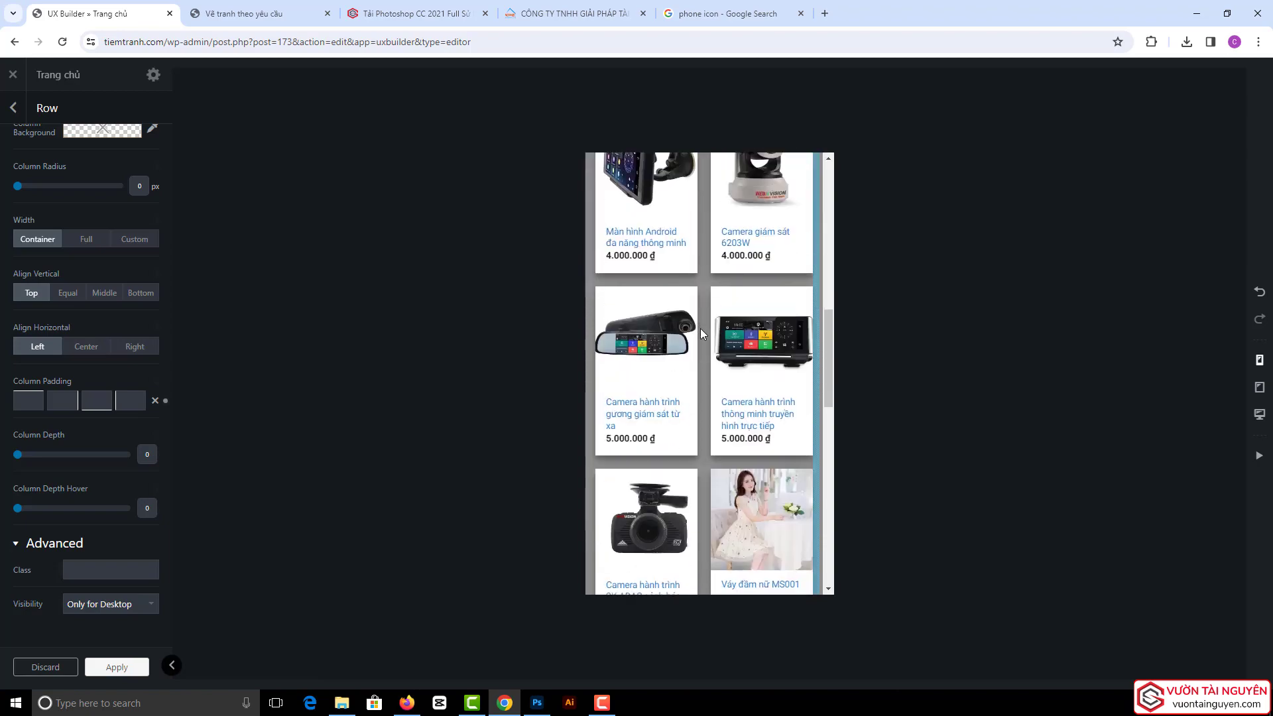
pyautogui.scroll(2, 699, 331)
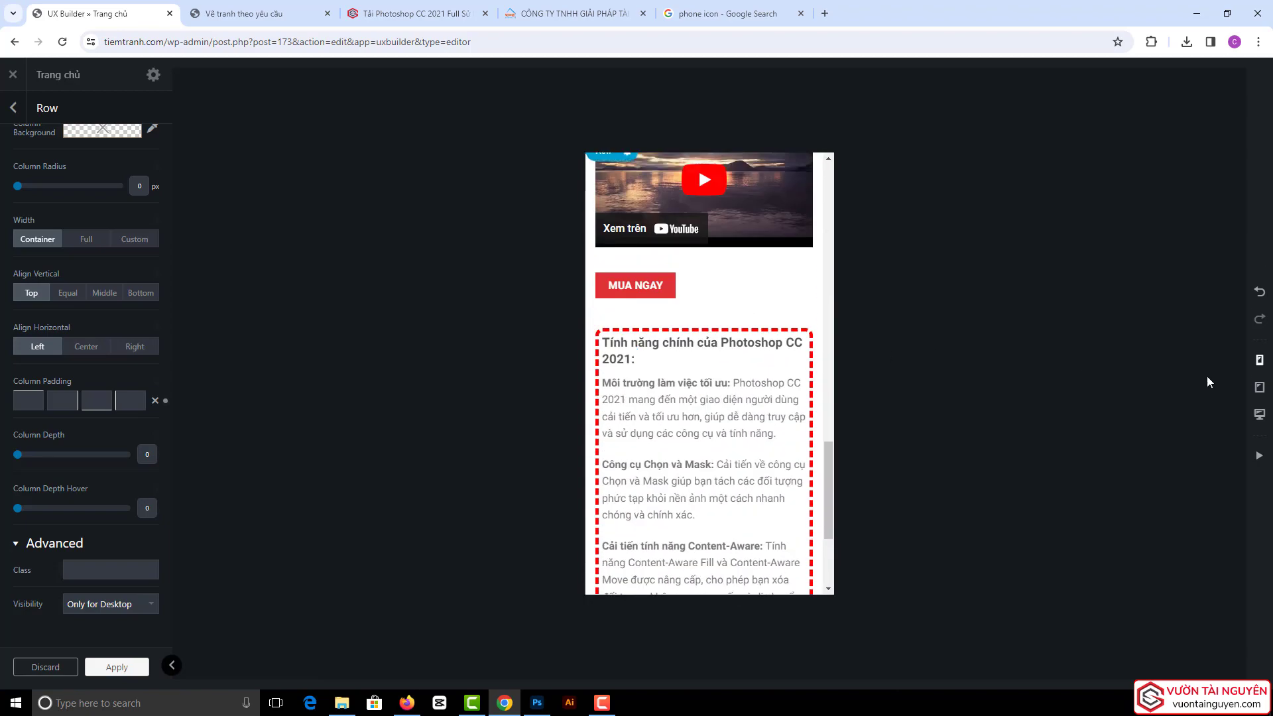
# - Return to the desktop preview, look at the Sản phẩm nổi bật row, and leave its options
pyautogui.click(1258, 413)
pyautogui.scroll(5, 389, 266)
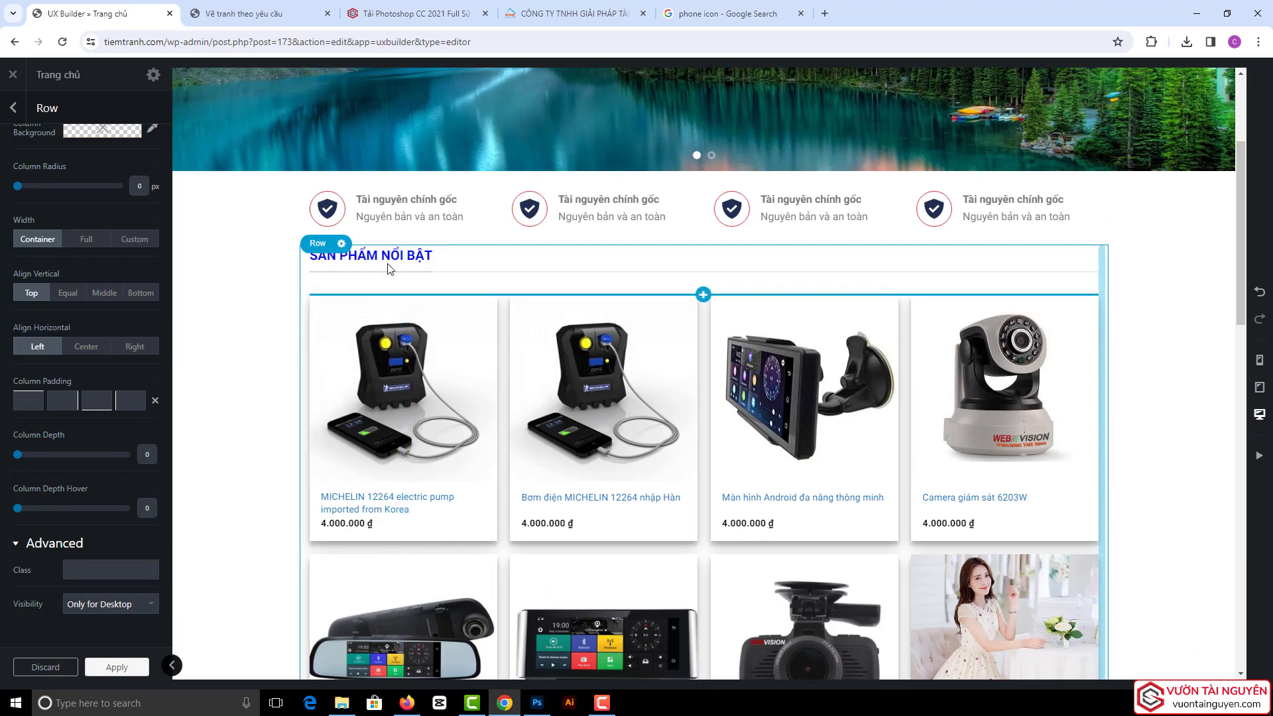
pyautogui.click(6, 109)
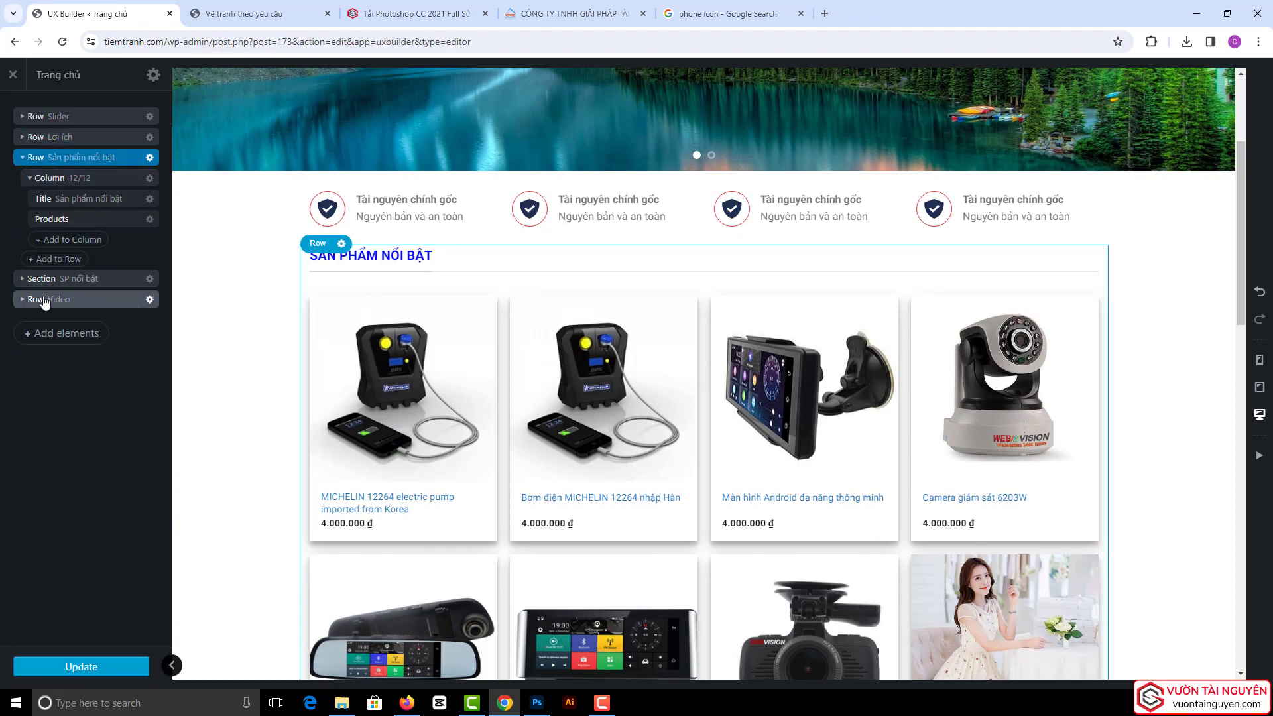
# - Set the Video row's visibility to Only for Mobile and apply the options
pyautogui.scroll(-8, 340, 331)
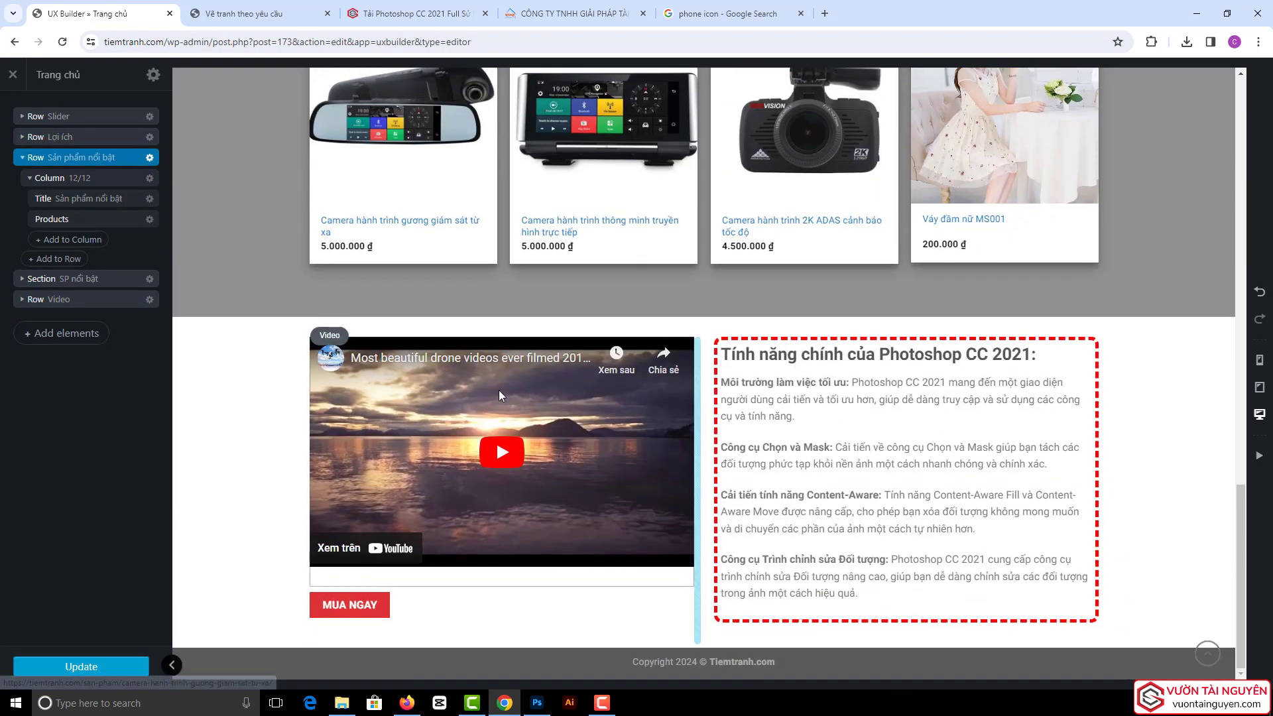
pyautogui.click(150, 300)
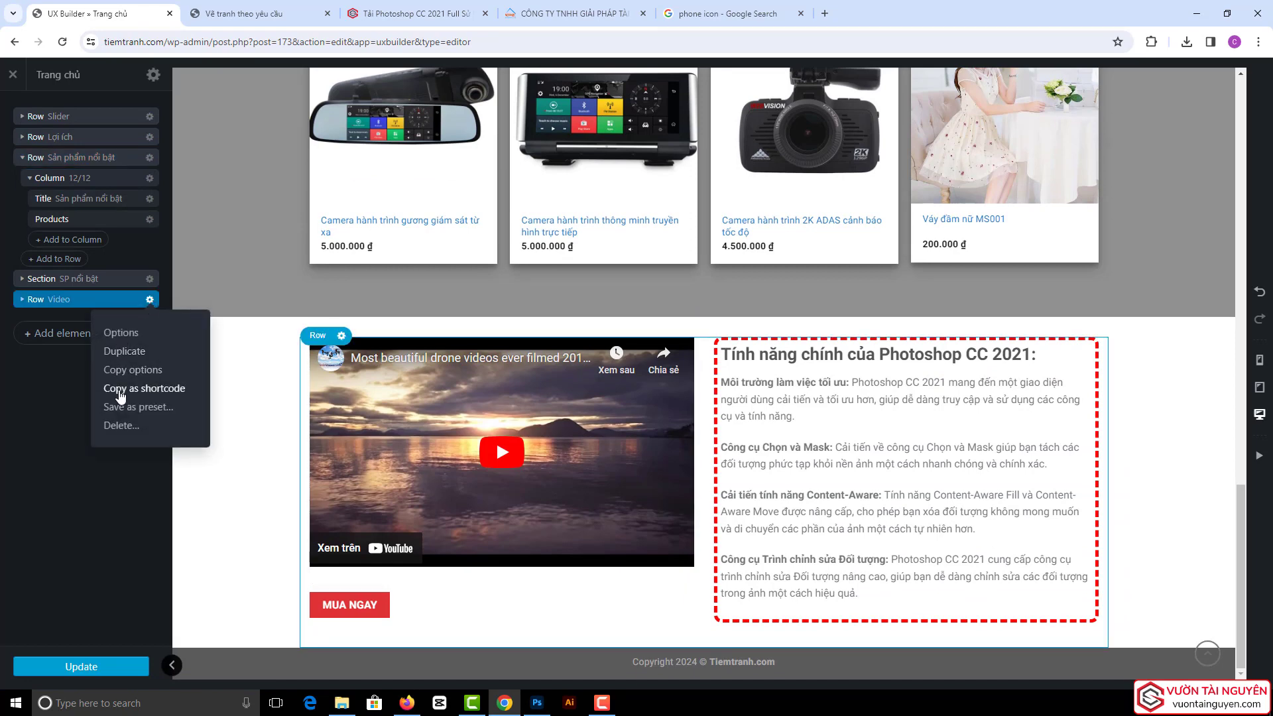
pyautogui.click(120, 338)
pyautogui.scroll(-10, 99, 467)
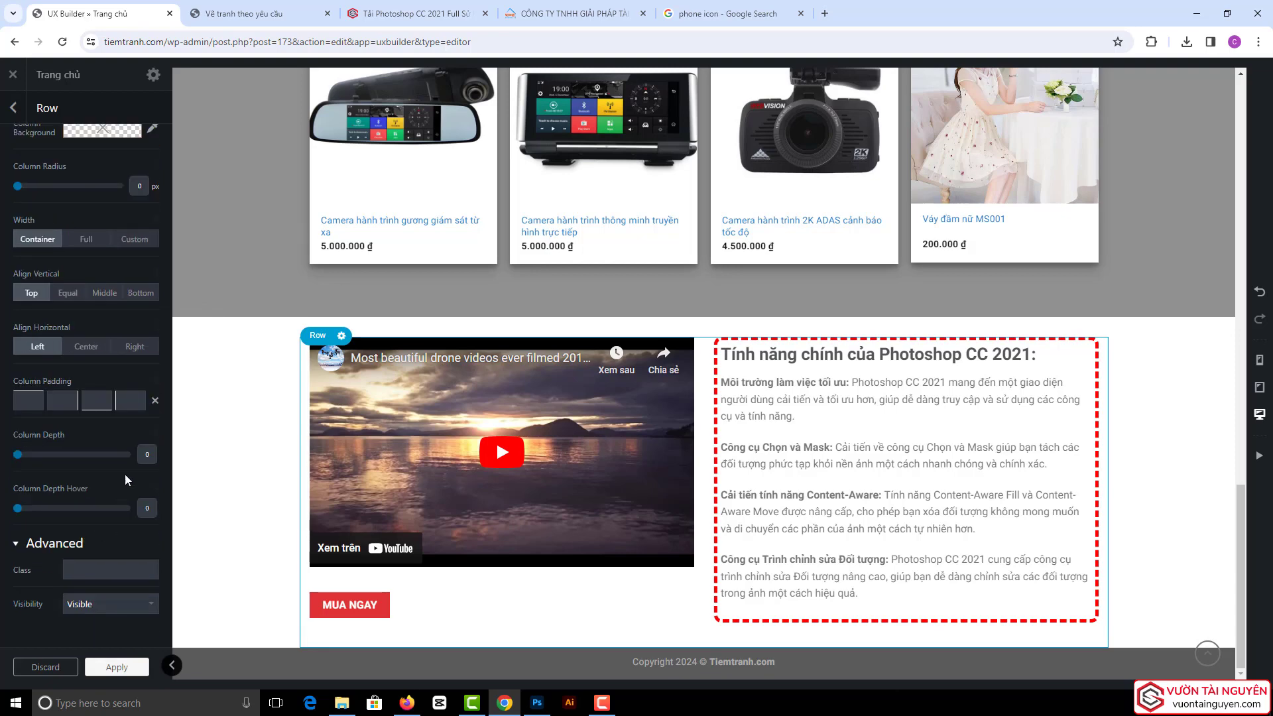
pyautogui.click(71, 605)
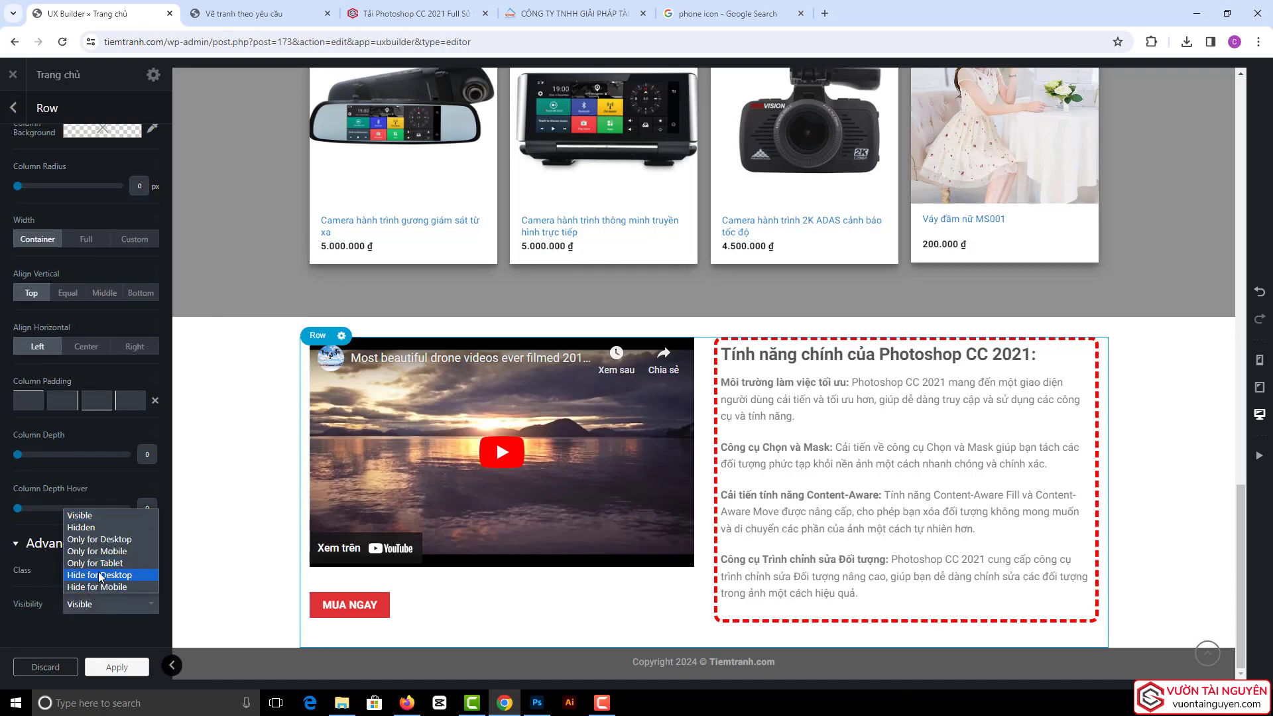
pyautogui.click(107, 552)
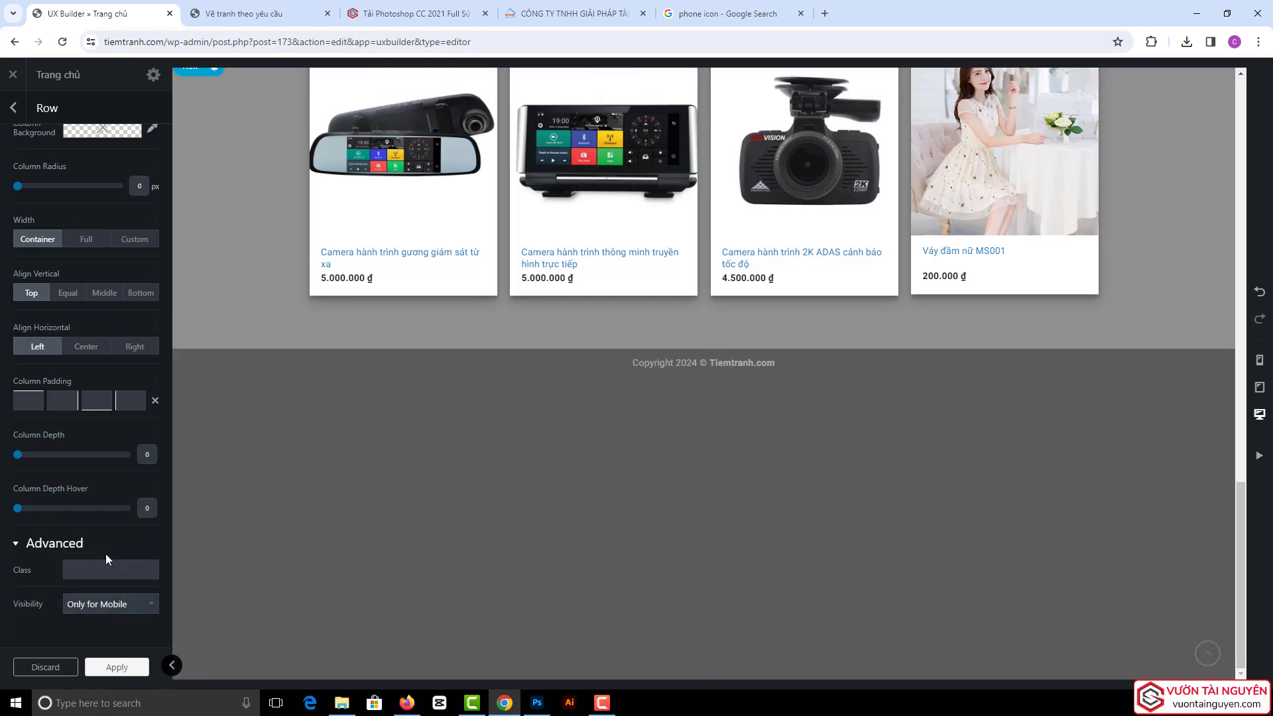
pyautogui.click(114, 667)
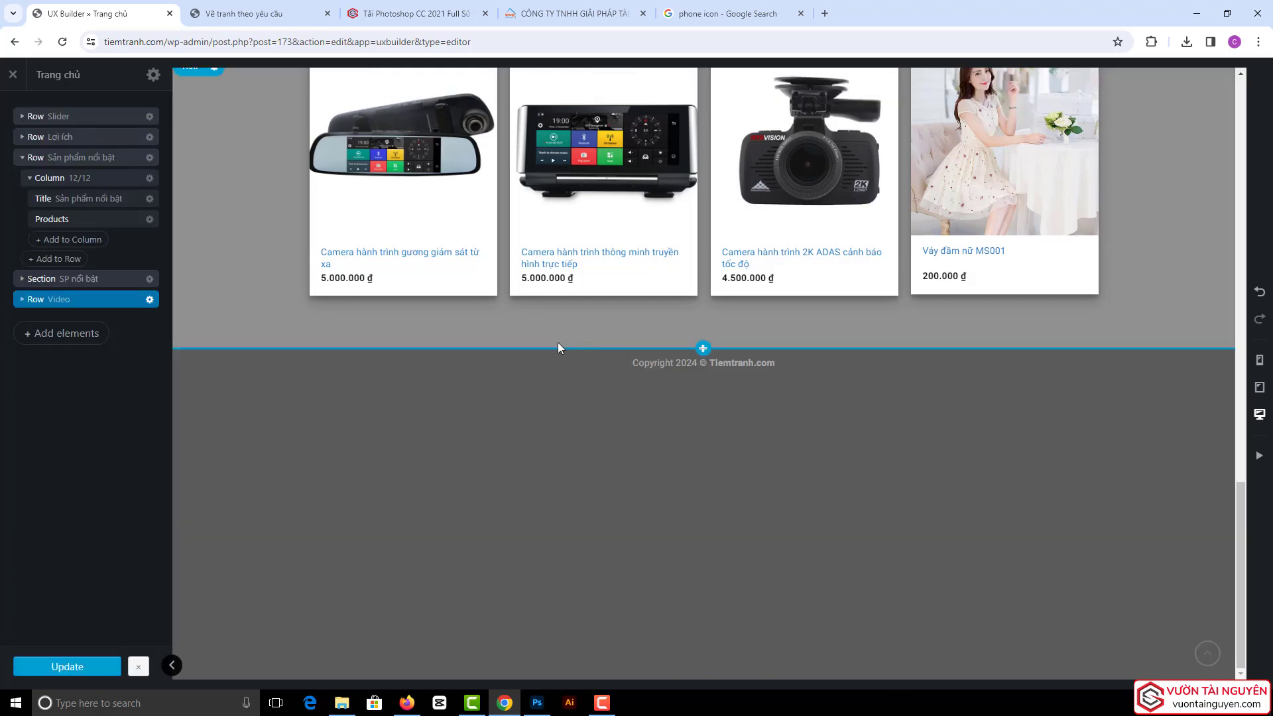
# - Check the Video row at the end of the page in the tablet and mobile previews
pyautogui.click(1260, 389)
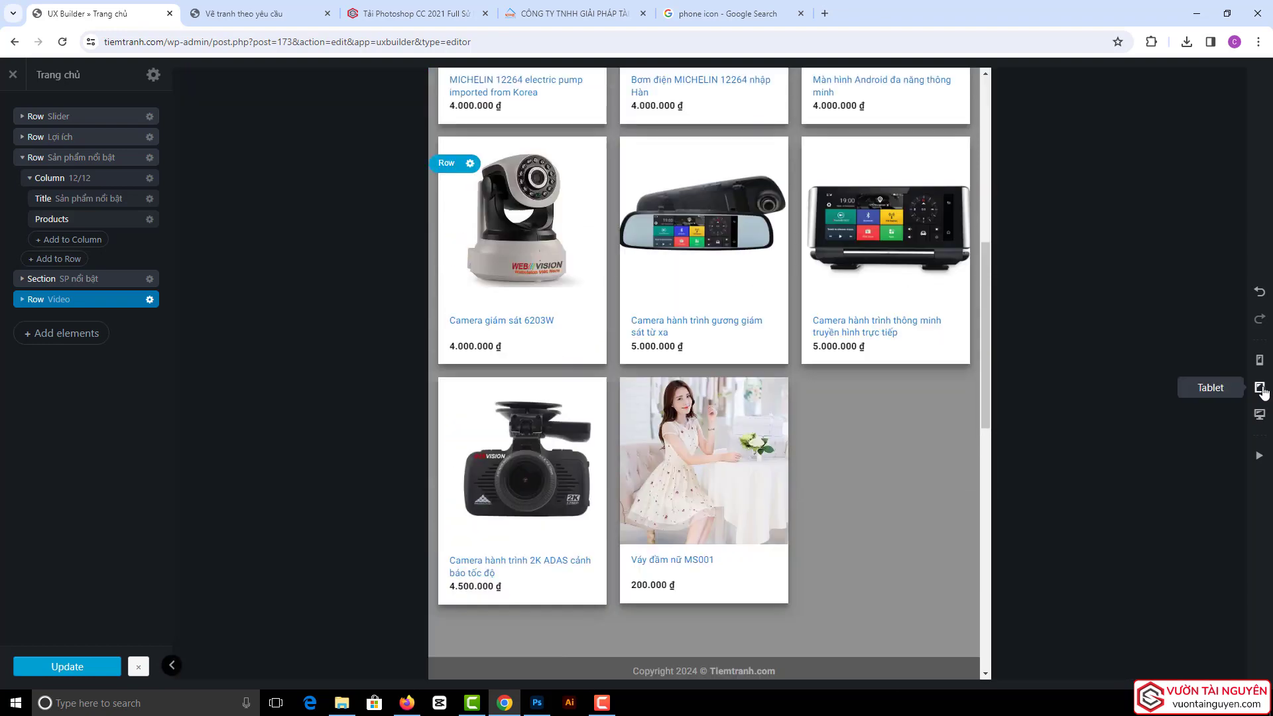
pyautogui.scroll(-5, 730, 418)
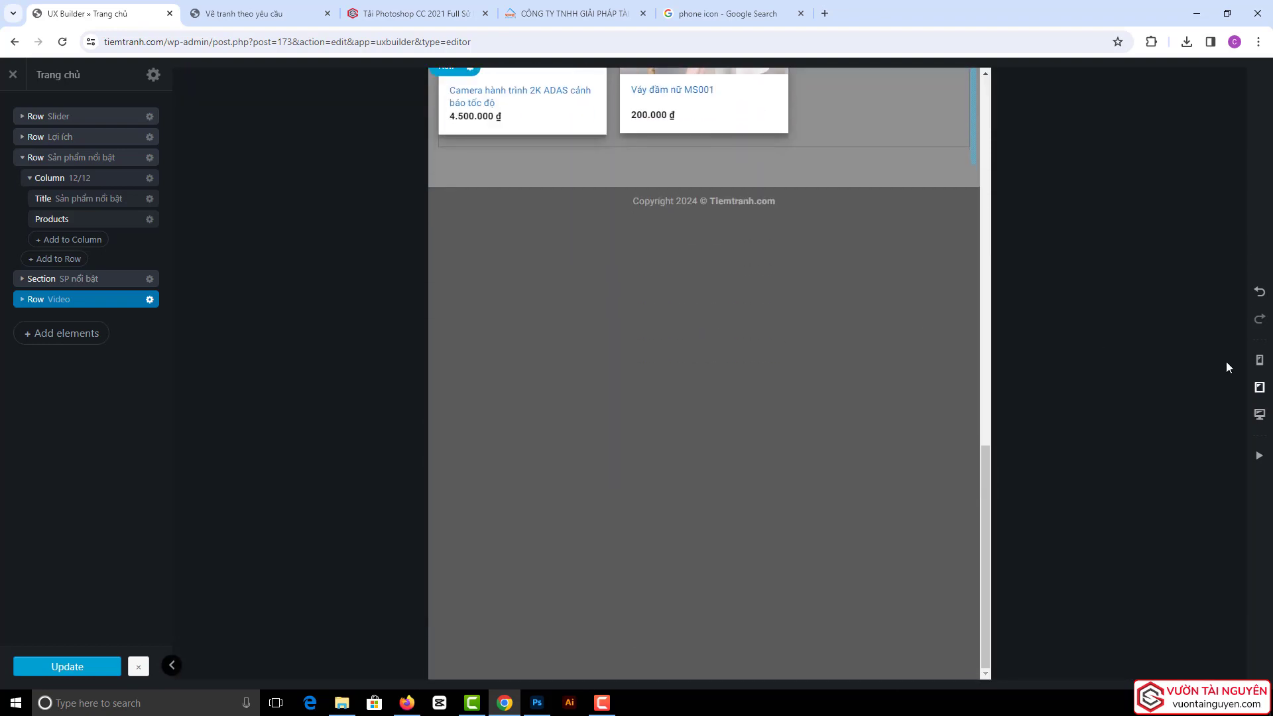
pyautogui.click(1259, 360)
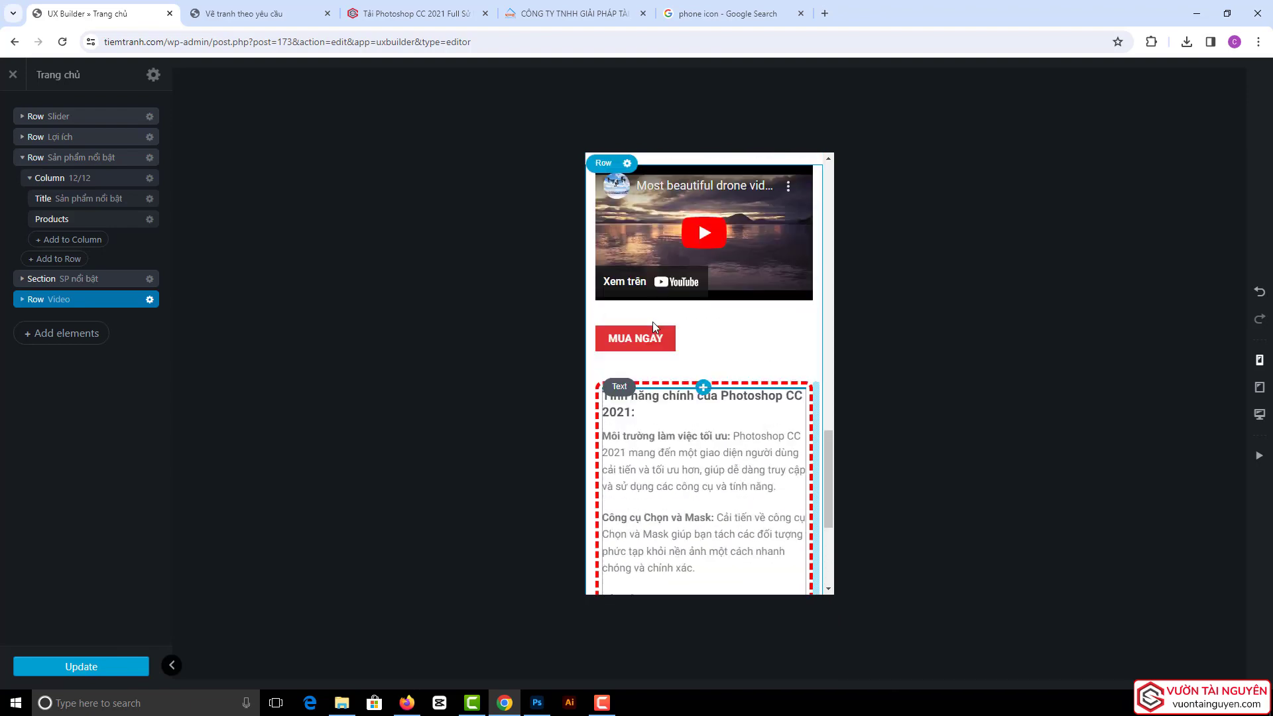
pyautogui.scroll(-5, 690, 292)
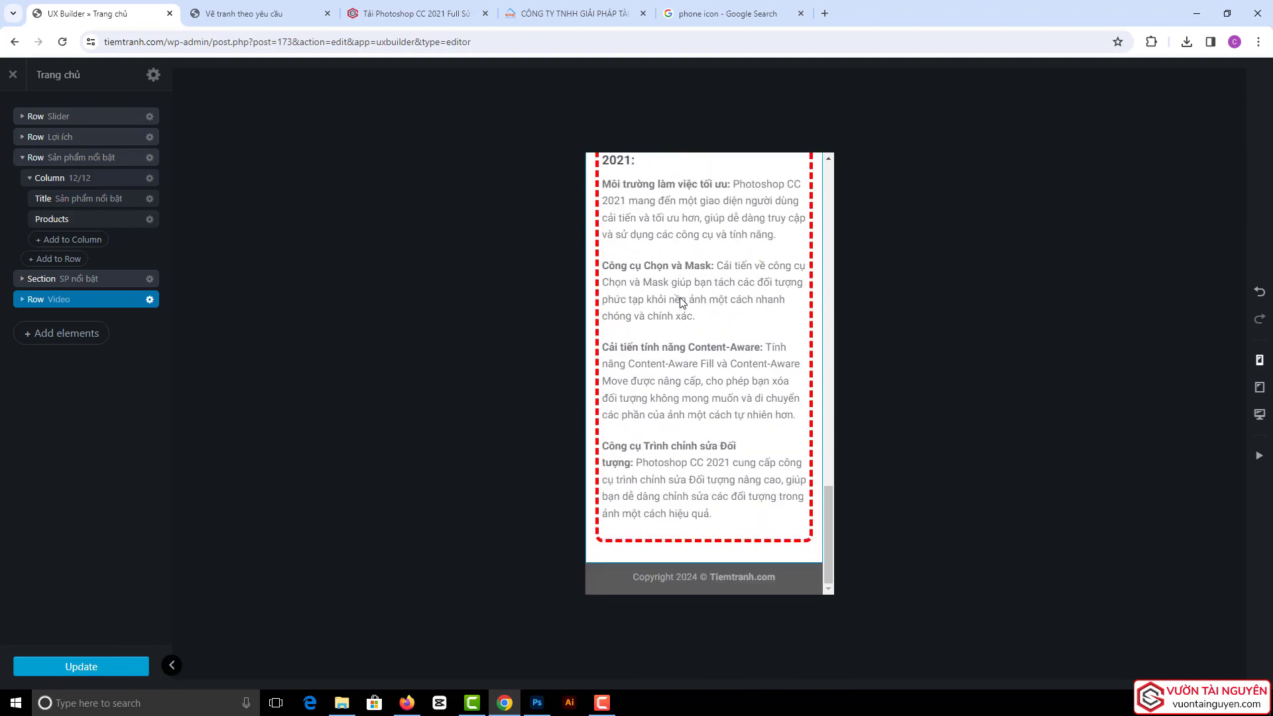
pyautogui.scroll(5, 681, 302)
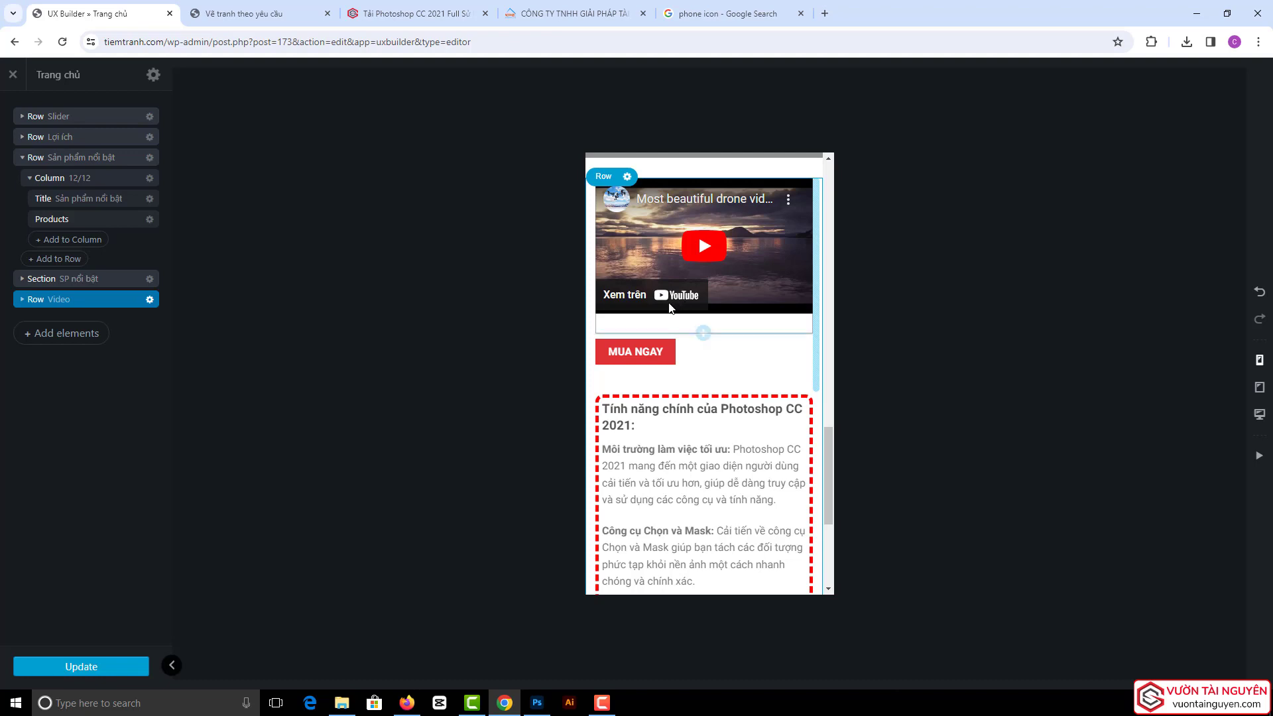
# - Expand the Video row in the page structure, set its visibility back to Visible, and apply the options
pyautogui.click(21, 301)
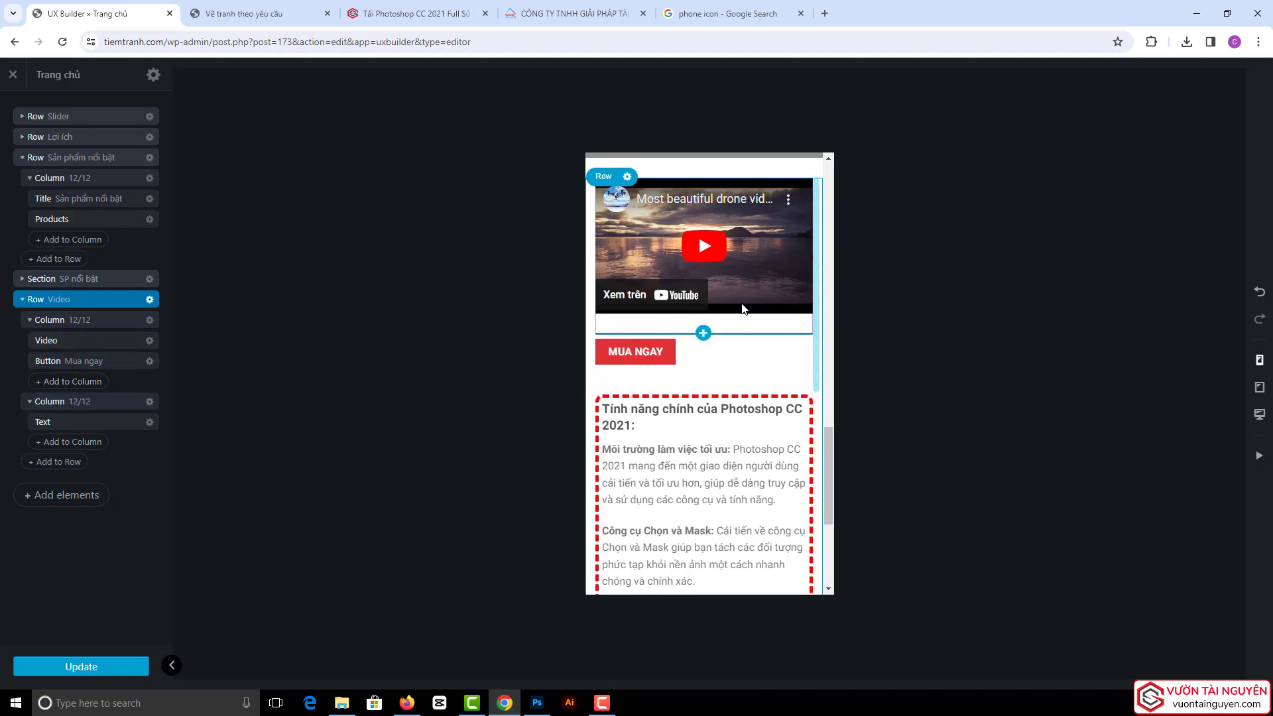
pyautogui.click(150, 300)
pyautogui.click(128, 333)
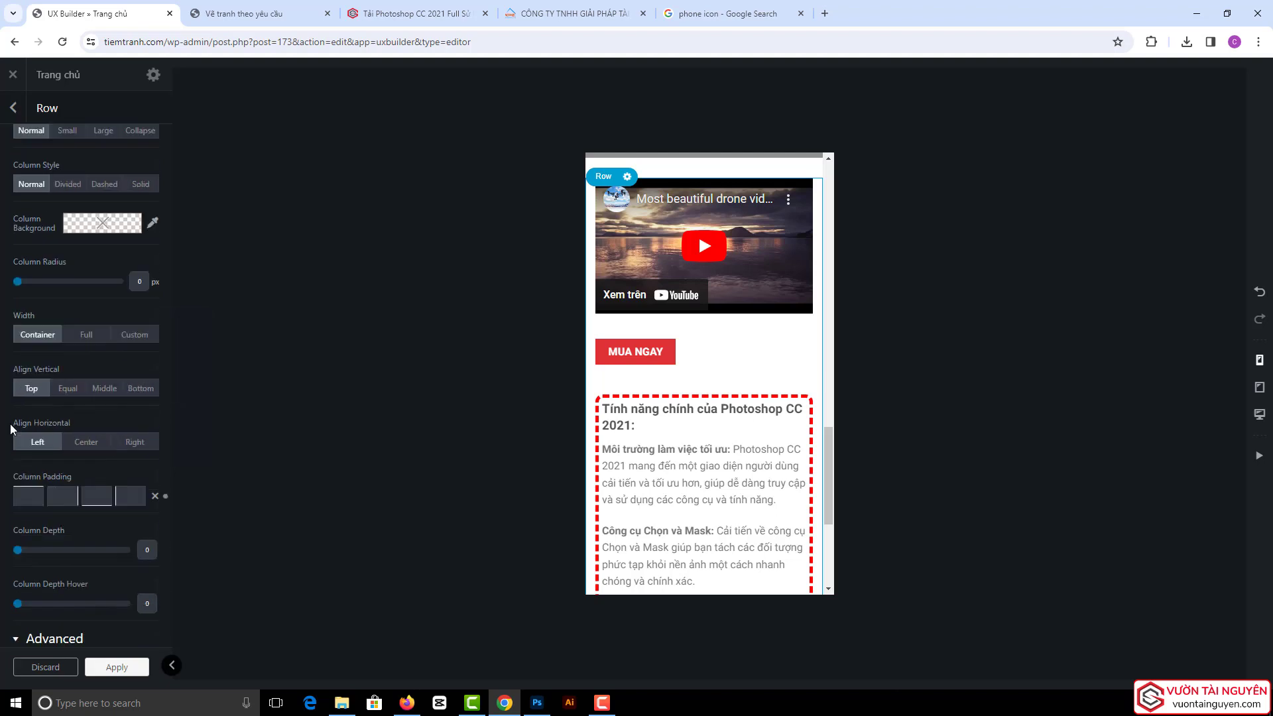
pyautogui.scroll(-3, 40, 424)
pyautogui.click(89, 604)
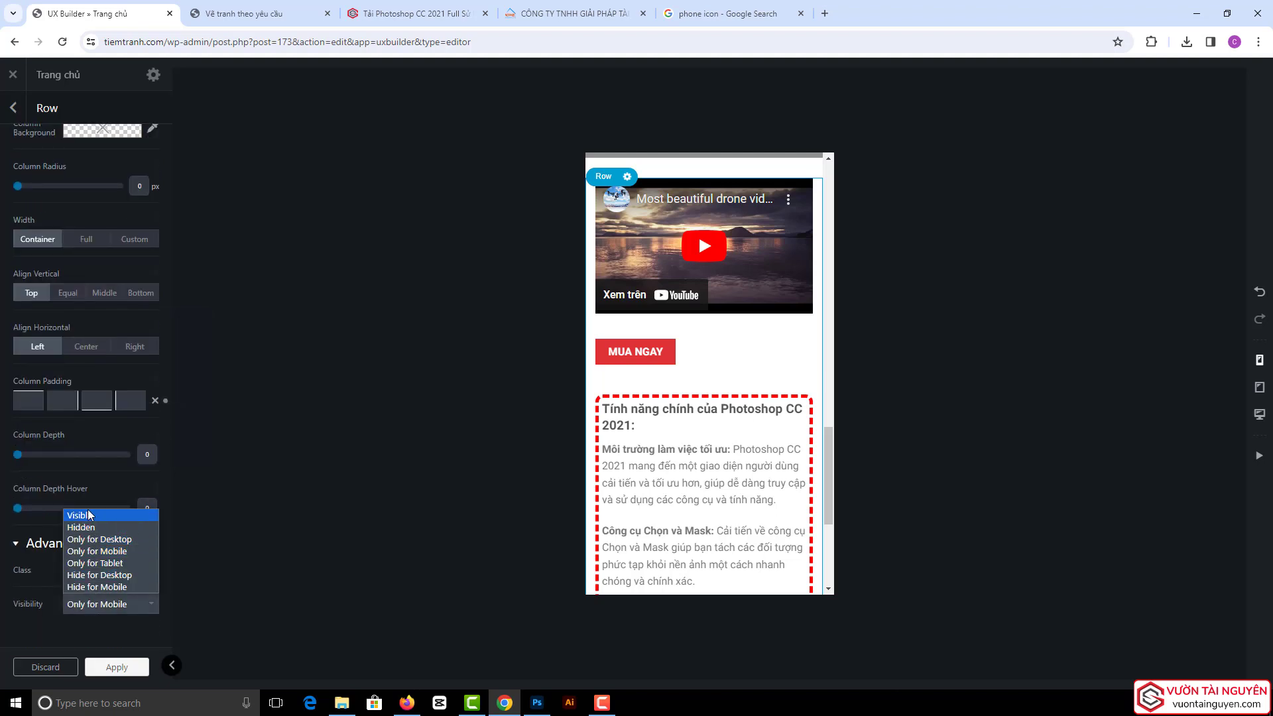
pyautogui.click(81, 515)
pyautogui.click(109, 669)
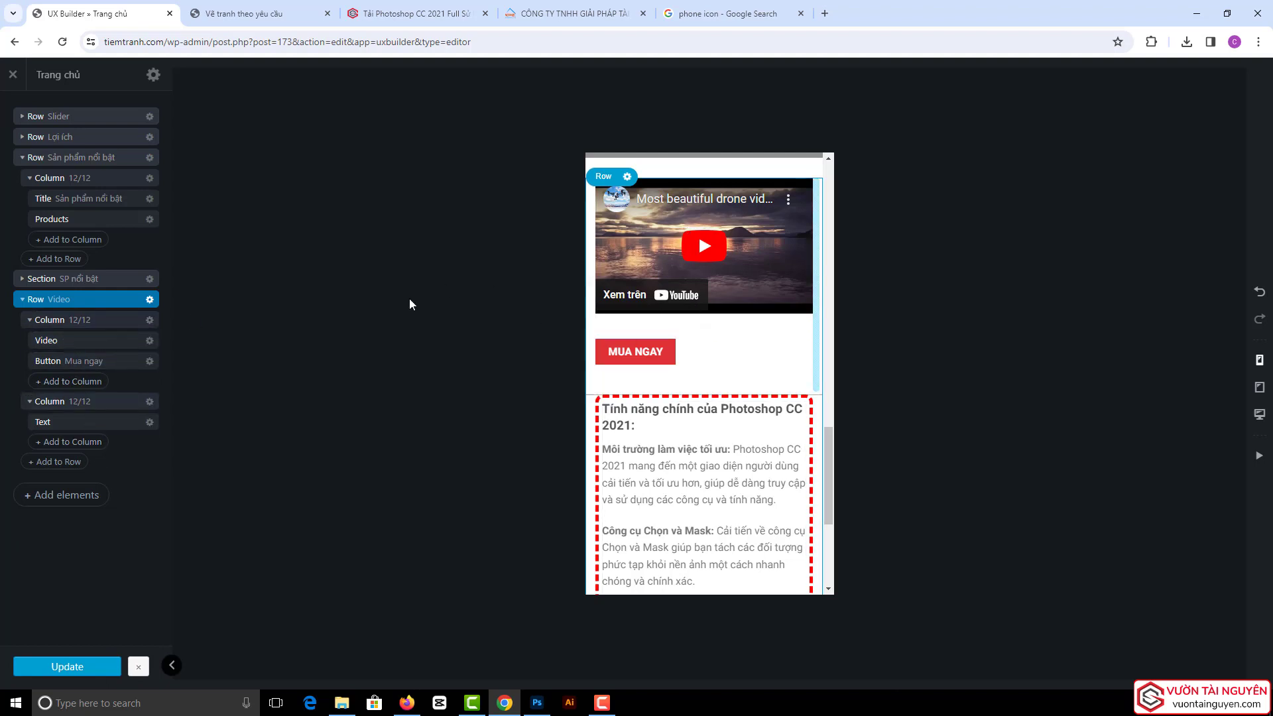
# - Set the visibility of the Video row's column holding the video and Mua ngay button to Hide for Mobile, and apply
pyautogui.click(45, 323)
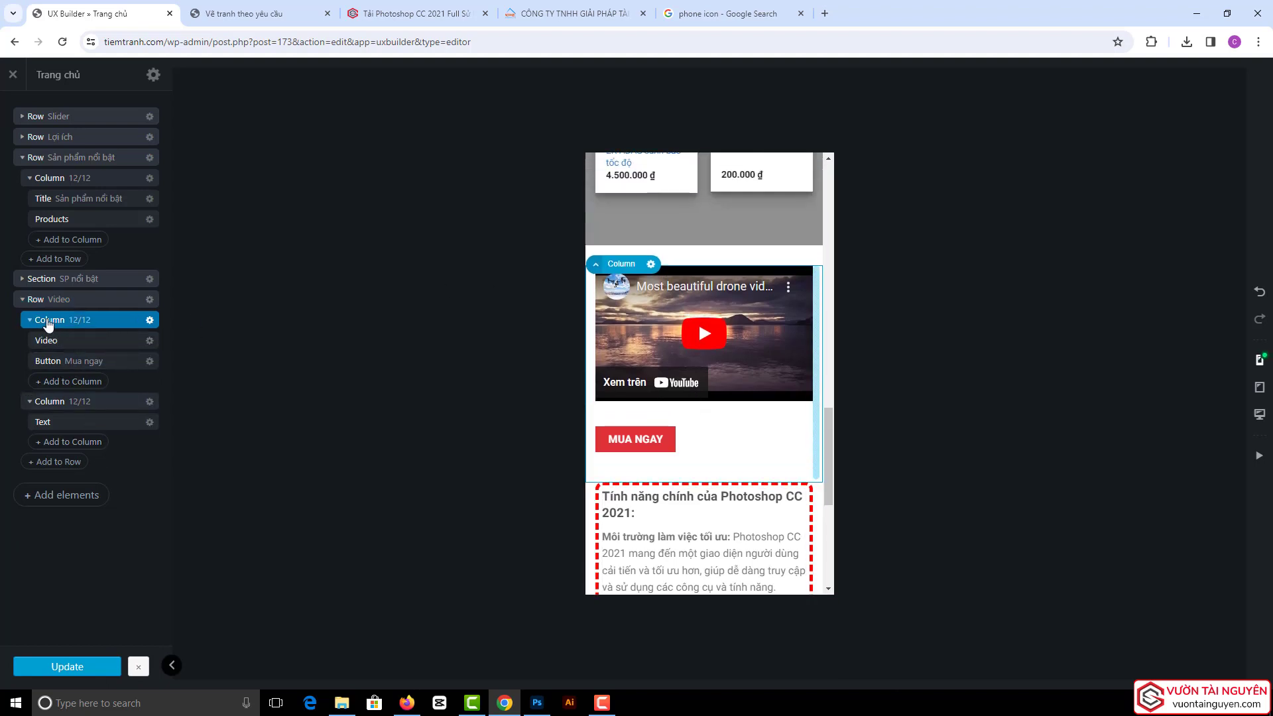
pyautogui.rightClick(132, 323)
pyautogui.click(112, 354)
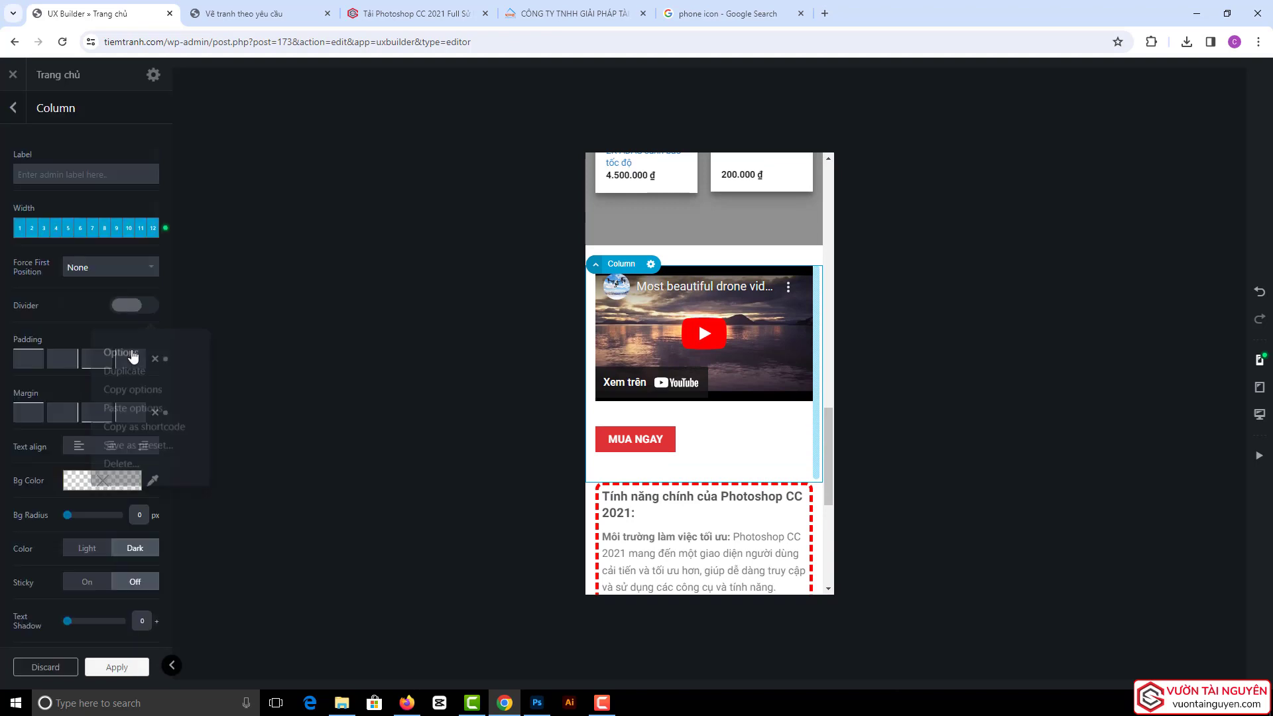
pyautogui.scroll(-5, 100, 454)
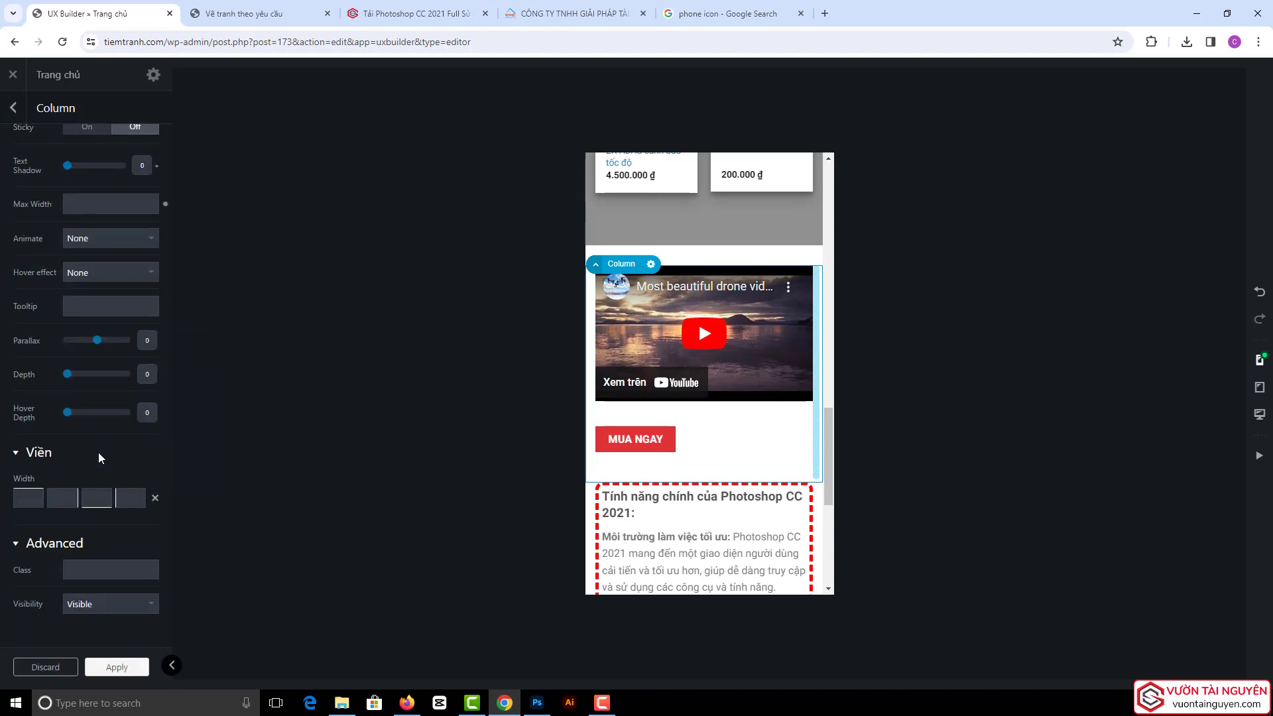
pyautogui.click(78, 609)
pyautogui.click(95, 589)
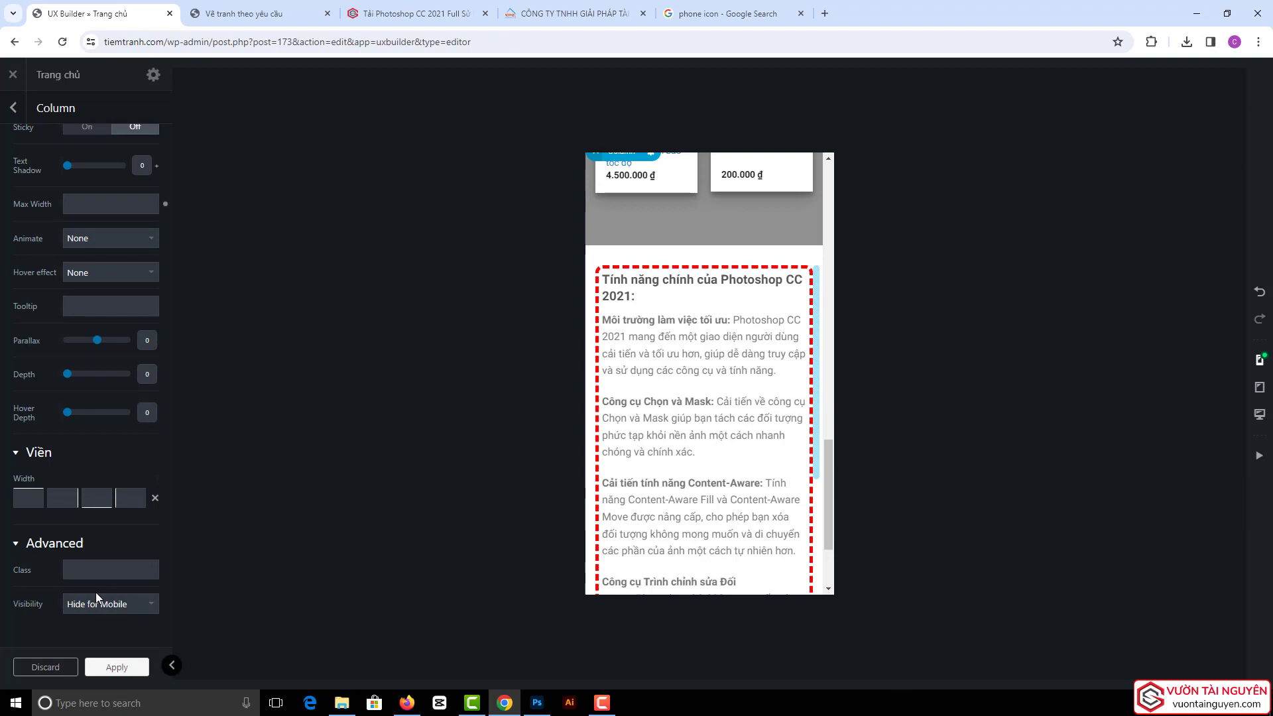
pyautogui.click(109, 666)
pyautogui.click(101, 667)
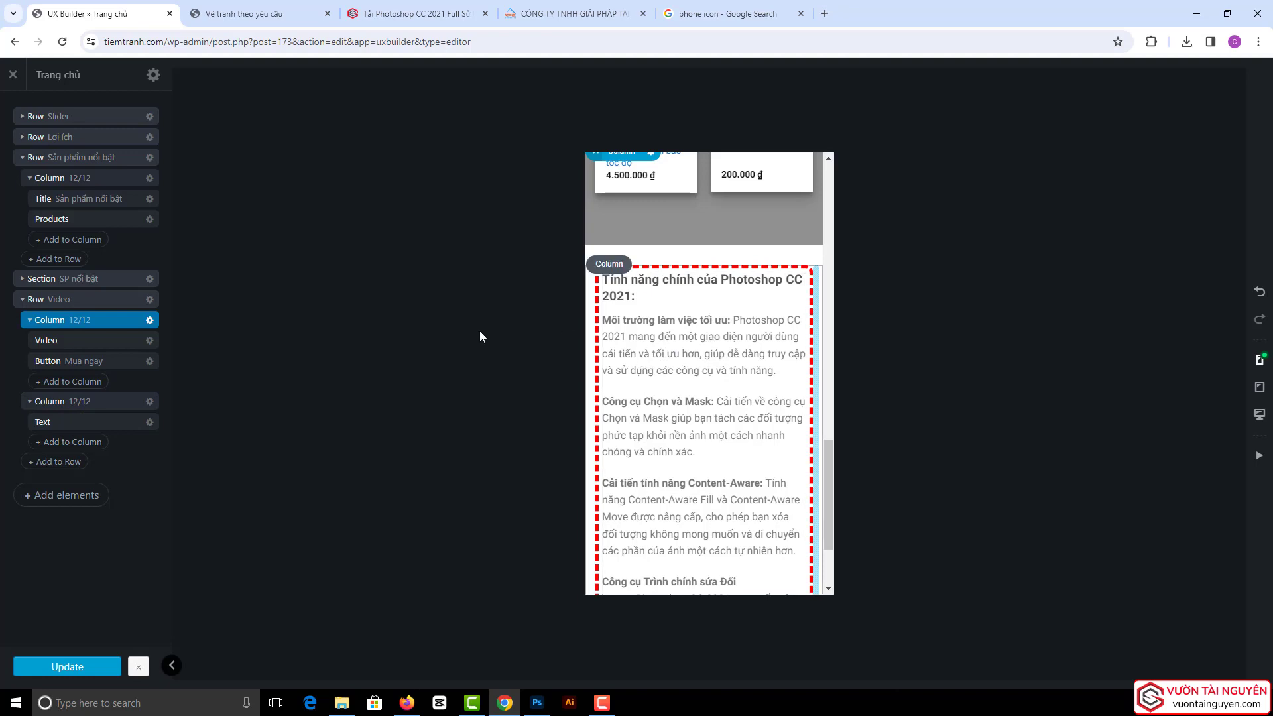
# - Select the Video row and its first column to check them in the mobile preview
pyautogui.click(30, 303)
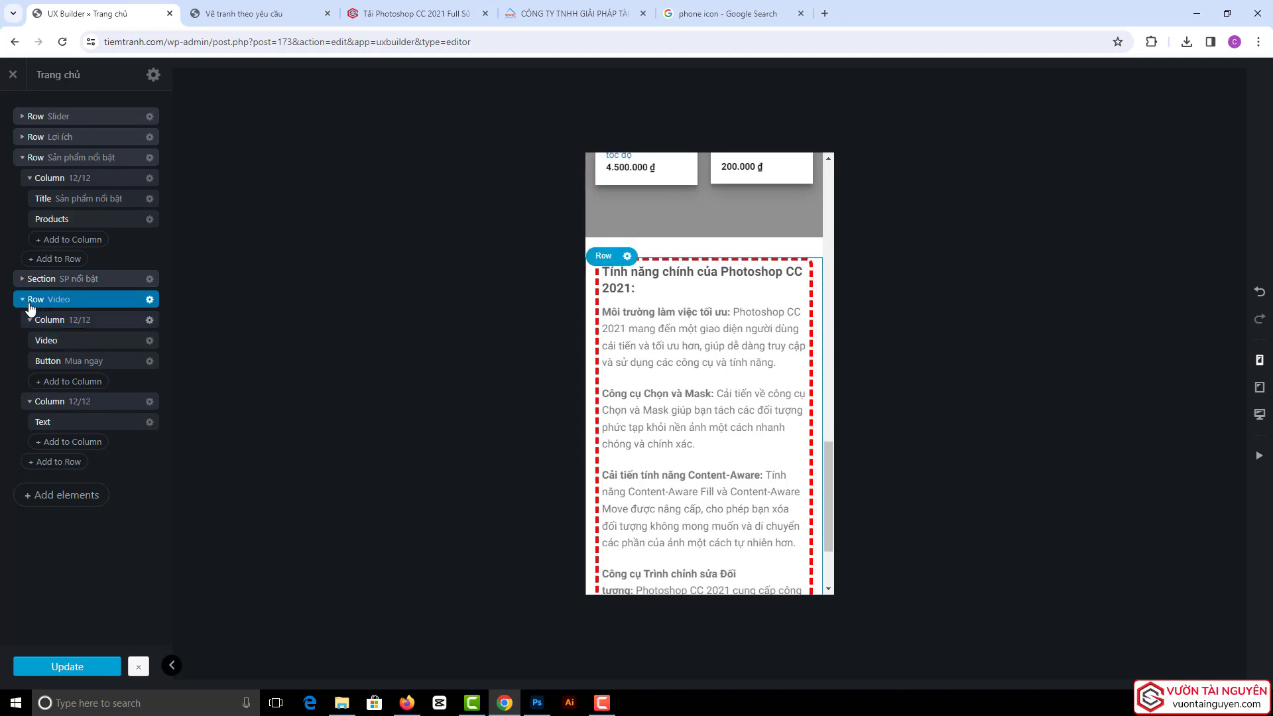
pyautogui.click(75, 319)
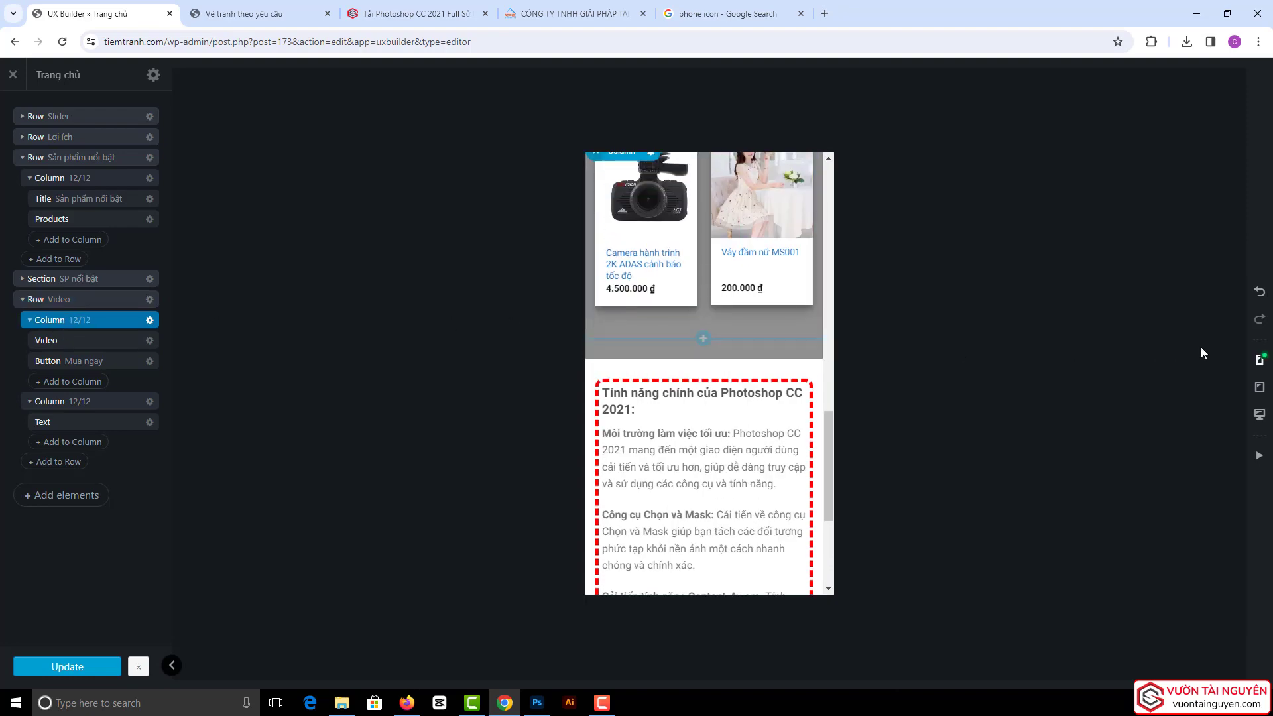
pyautogui.click(1259, 360)
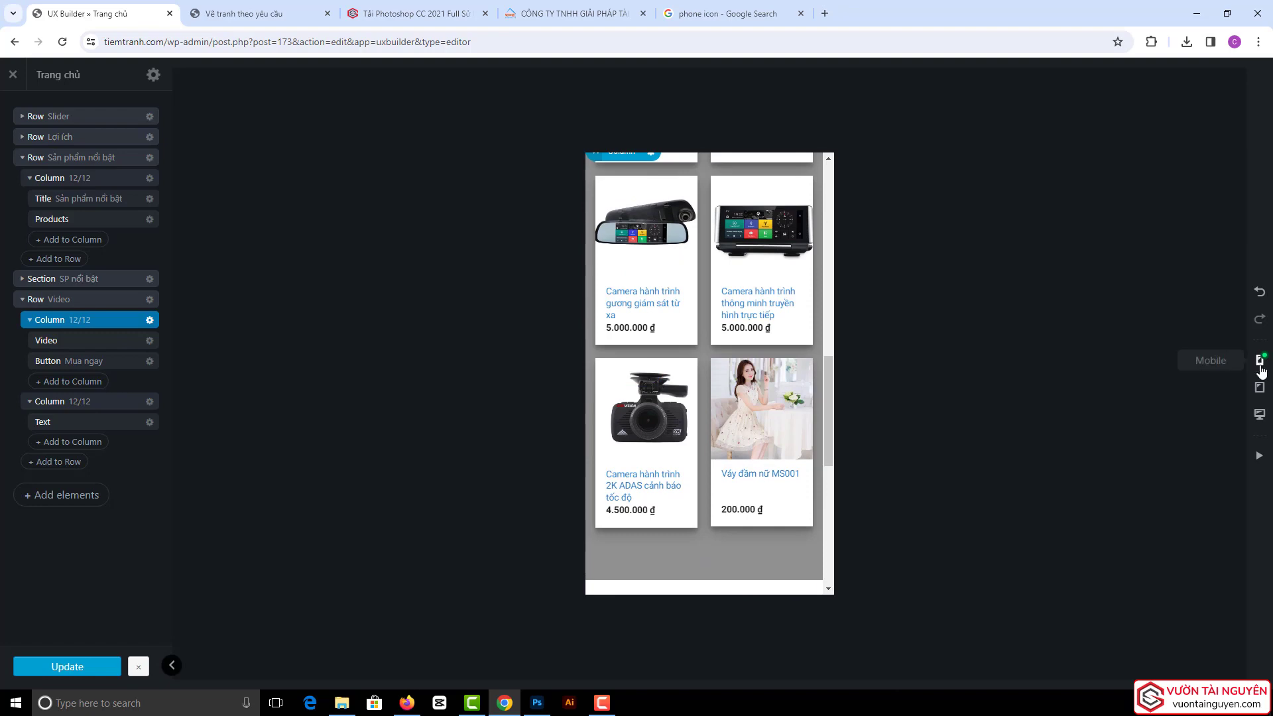
# - Review the option settings of the Video row's first column in the desktop preview and apply them
pyautogui.click(1259, 414)
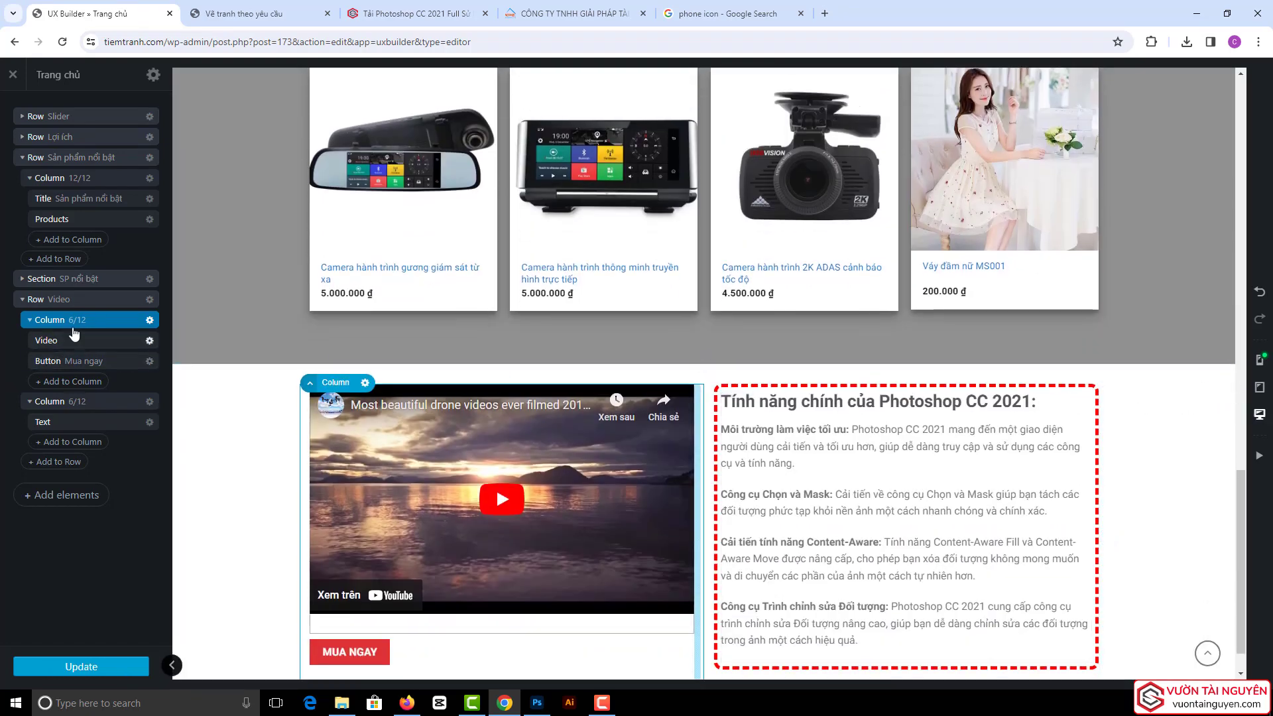
pyautogui.click(150, 319)
pyautogui.click(137, 354)
pyautogui.scroll(-7, 106, 584)
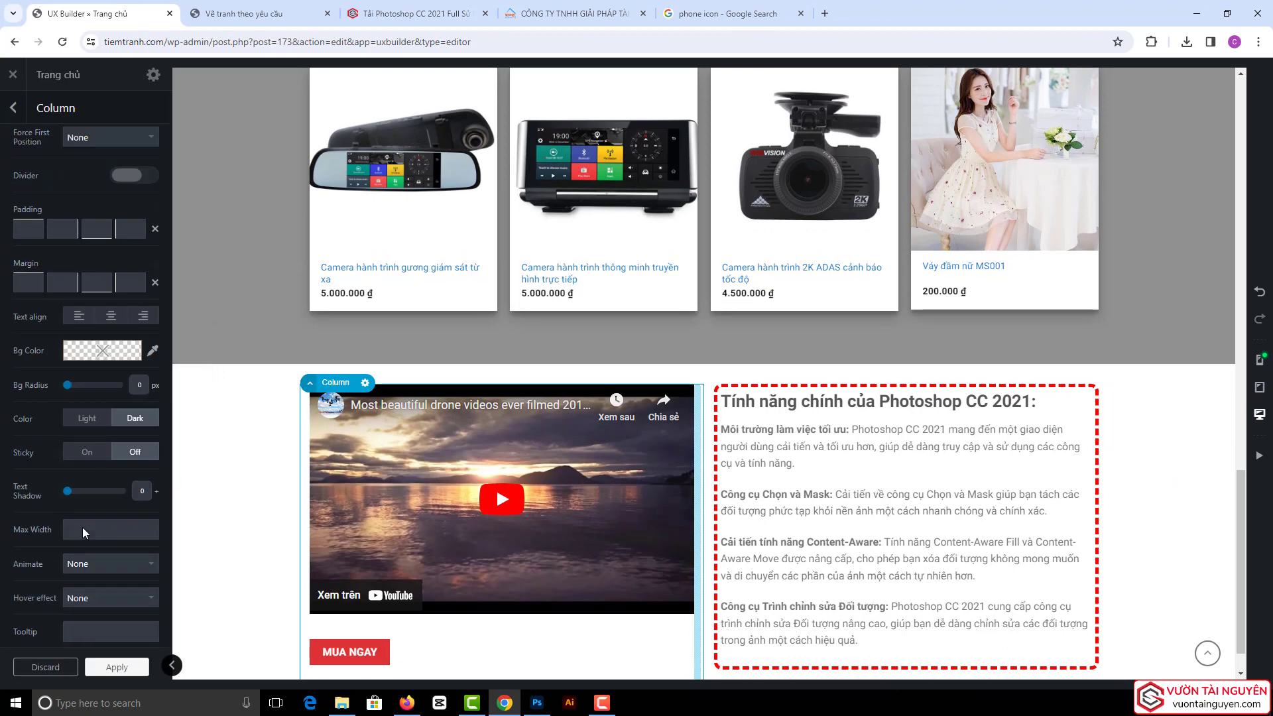
pyautogui.click(111, 668)
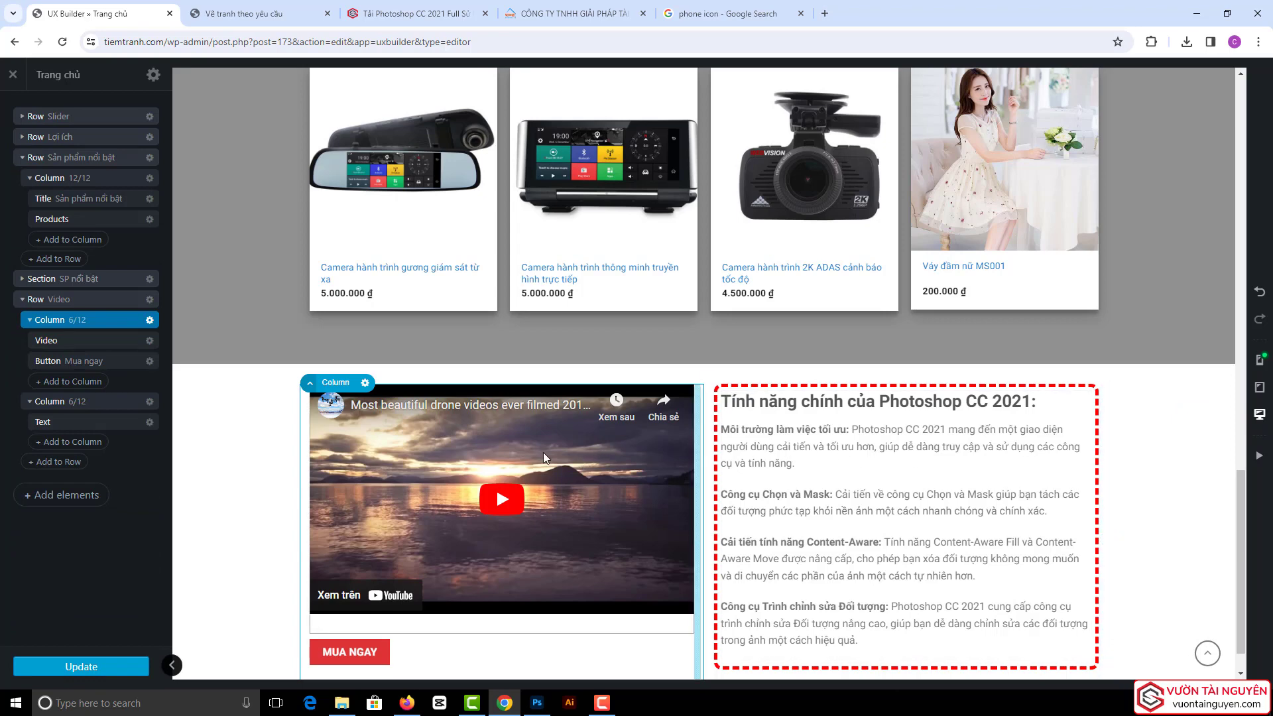
# - Check the Video row's columns and the products above them in the tablet and mobile previews
pyautogui.click(1260, 387)
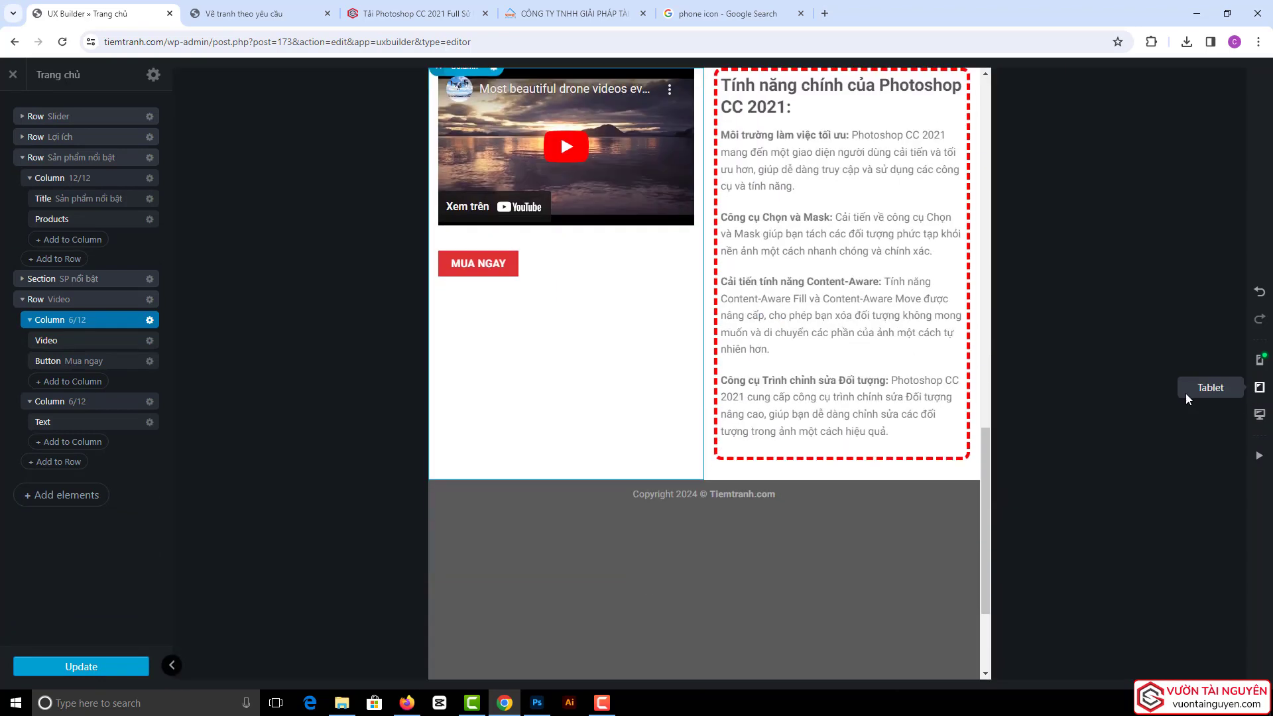
pyautogui.scroll(2, 826, 378)
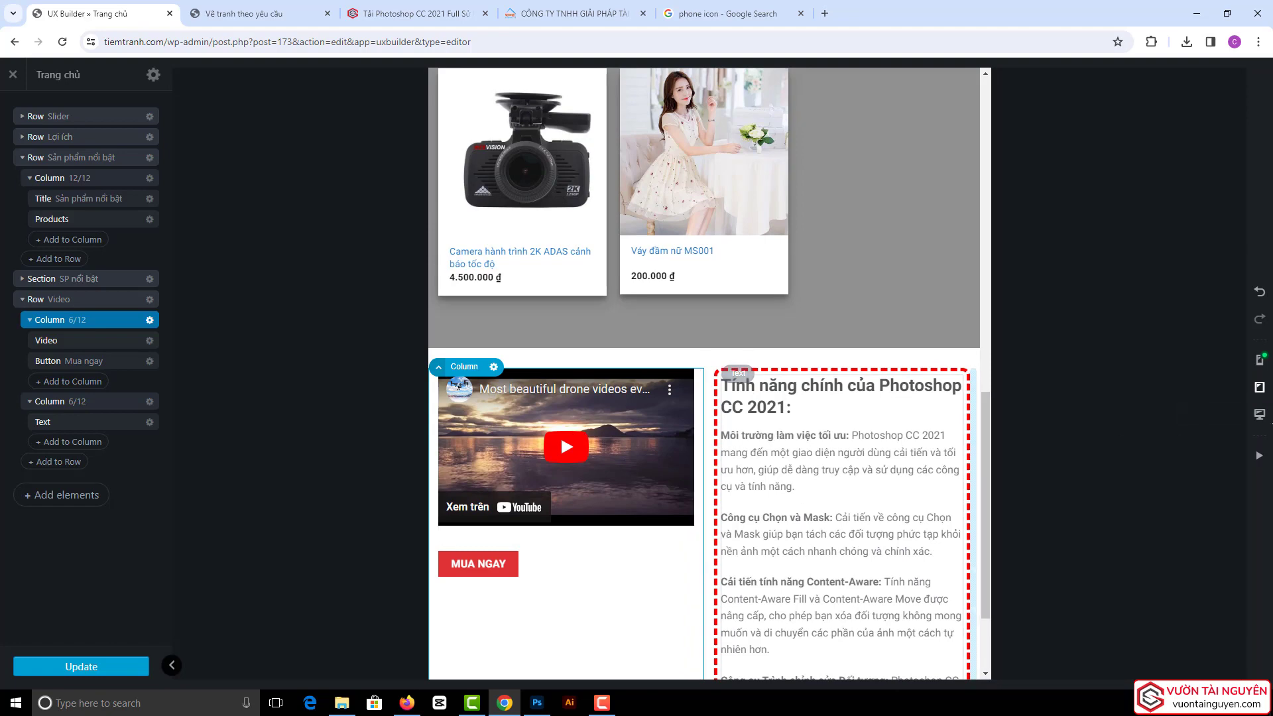
pyautogui.click(1259, 360)
pyautogui.scroll(-5, 690, 404)
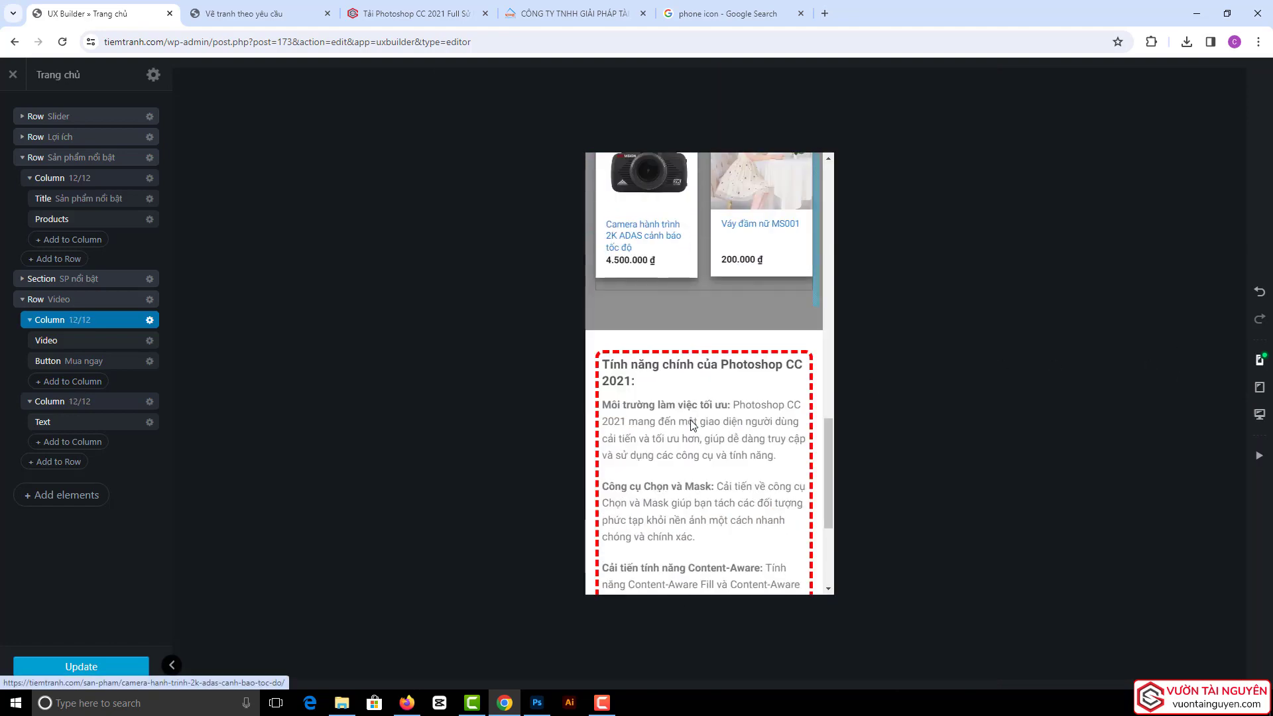
pyautogui.scroll(10, 680, 401)
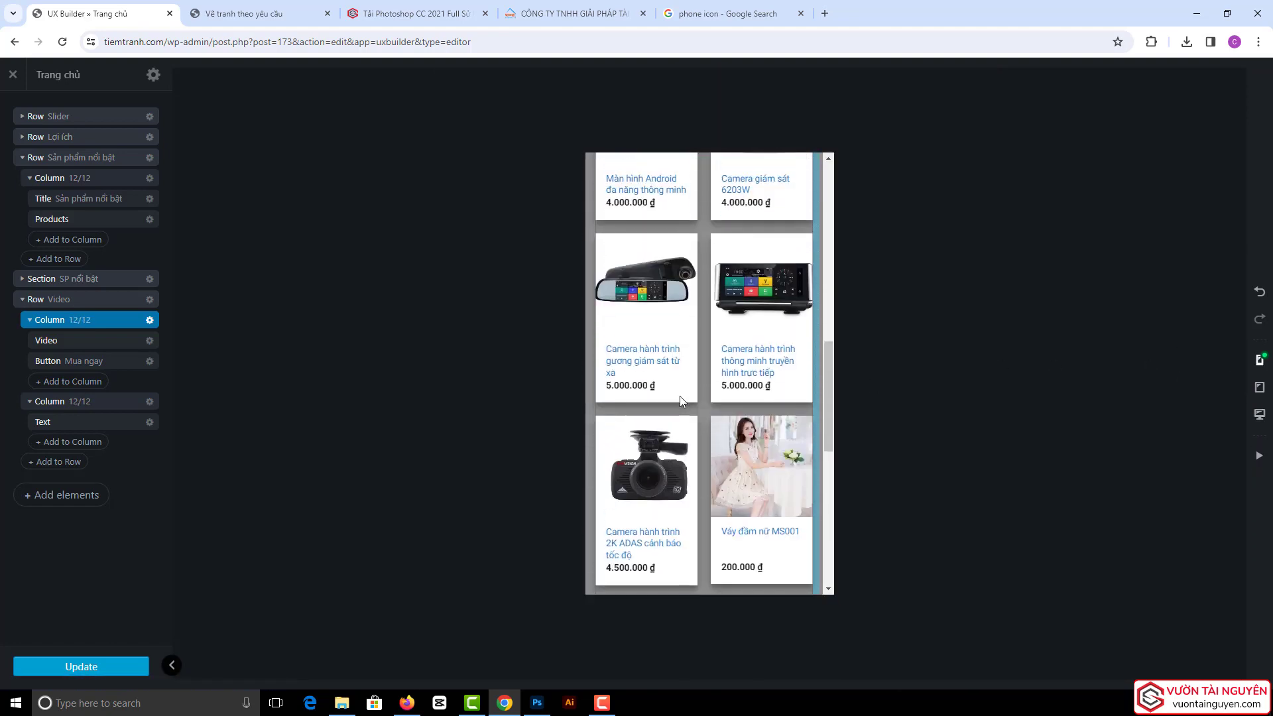
pyautogui.scroll(3, 681, 400)
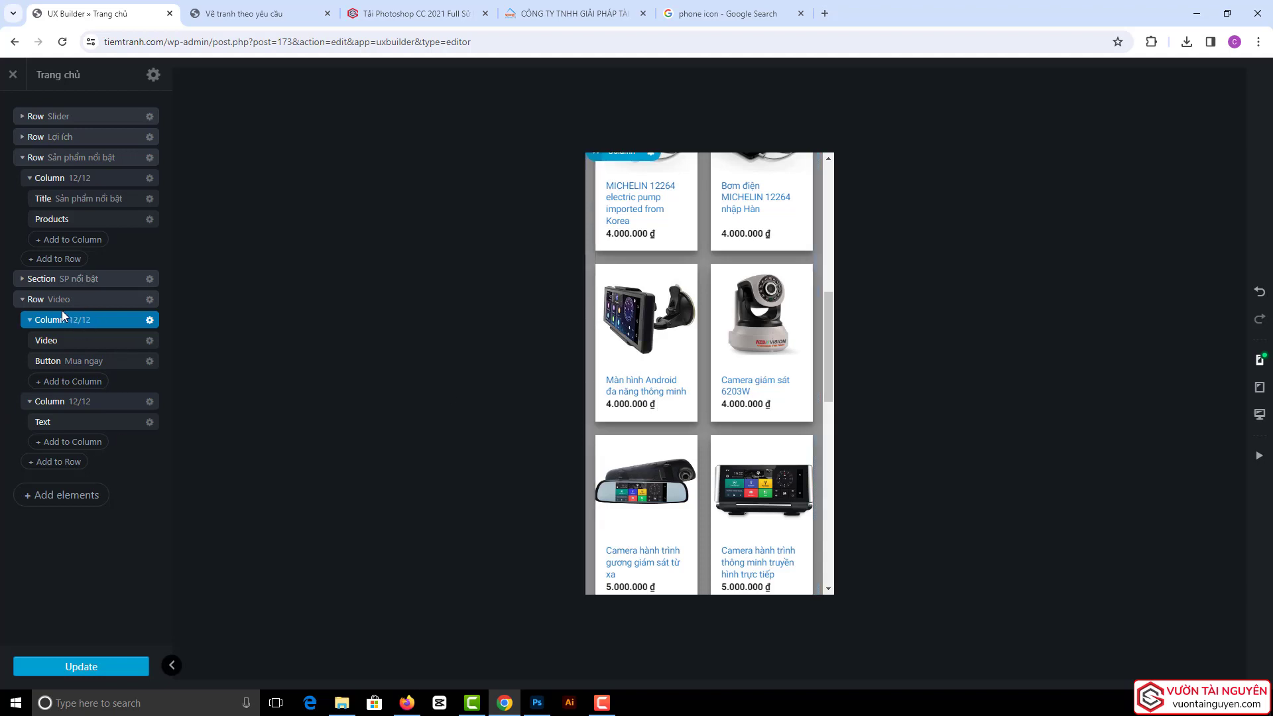
# - Collapse the Video row in the page structure and update the home page
pyautogui.click(22, 299)
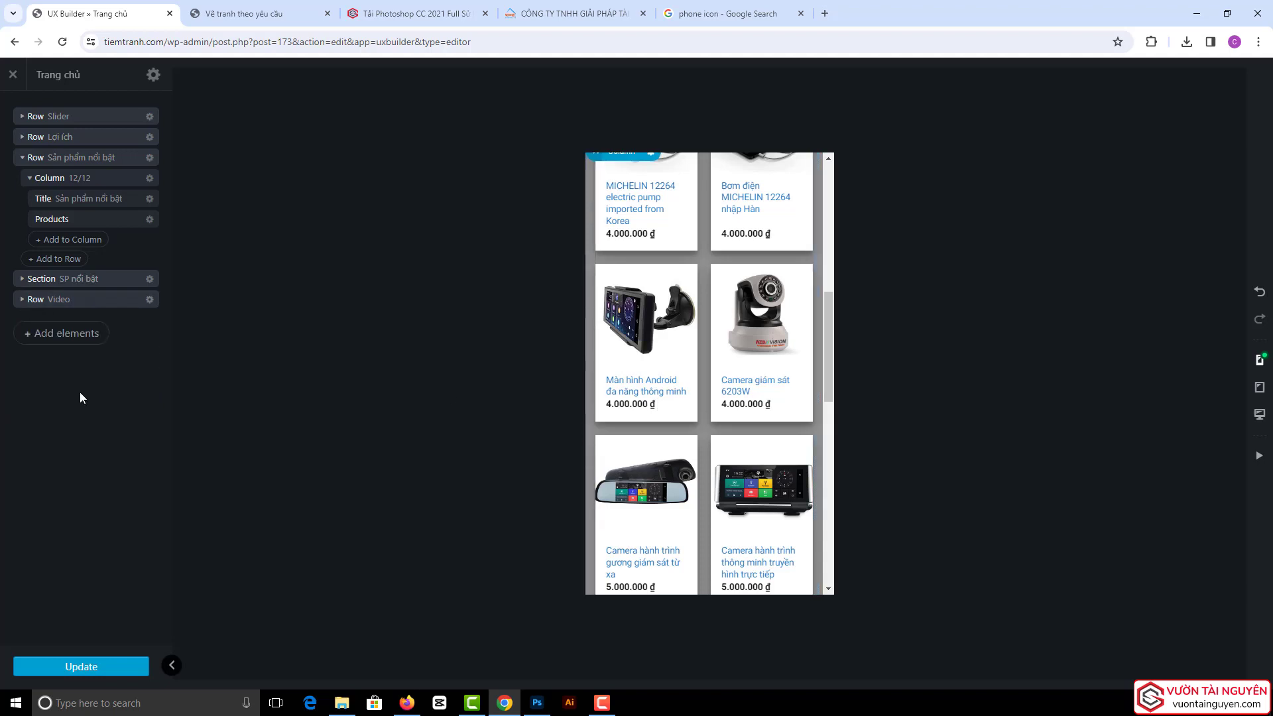
pyautogui.click(78, 663)
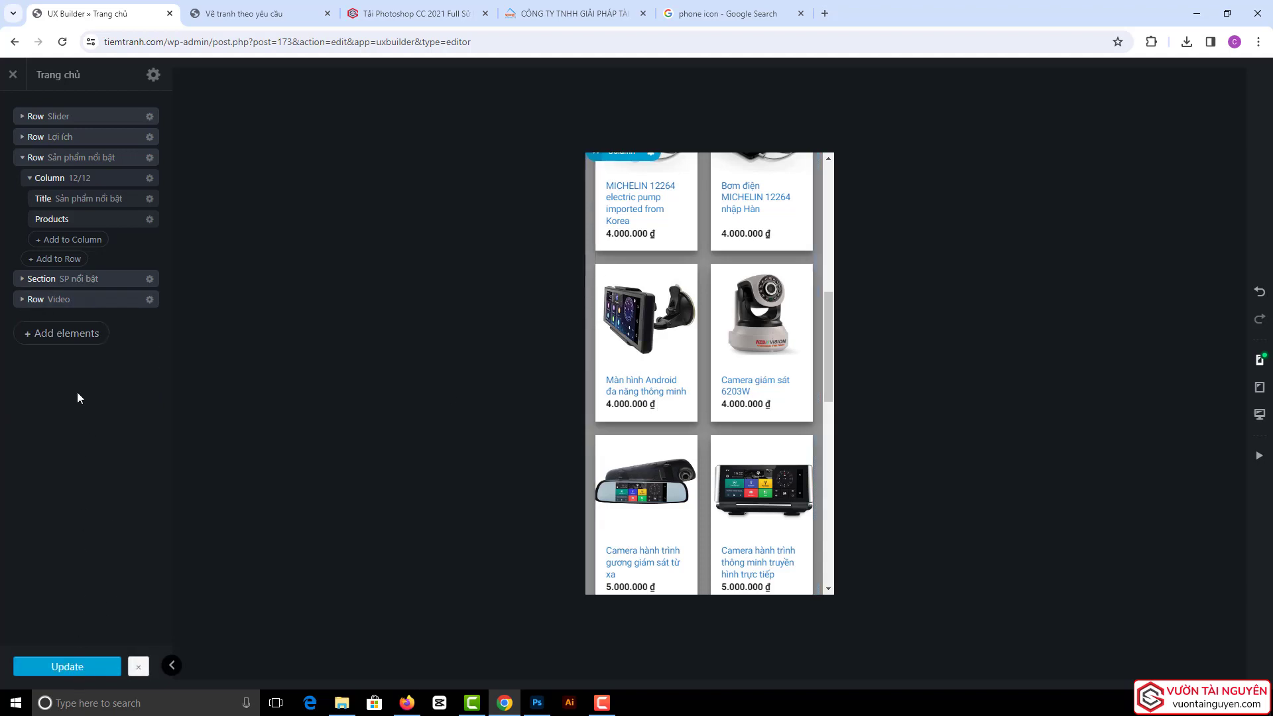
# - Reload the live home page and check its sections from the header slider down to the video and text columns
pyautogui.click(226, 14)
pyautogui.click(67, 48)
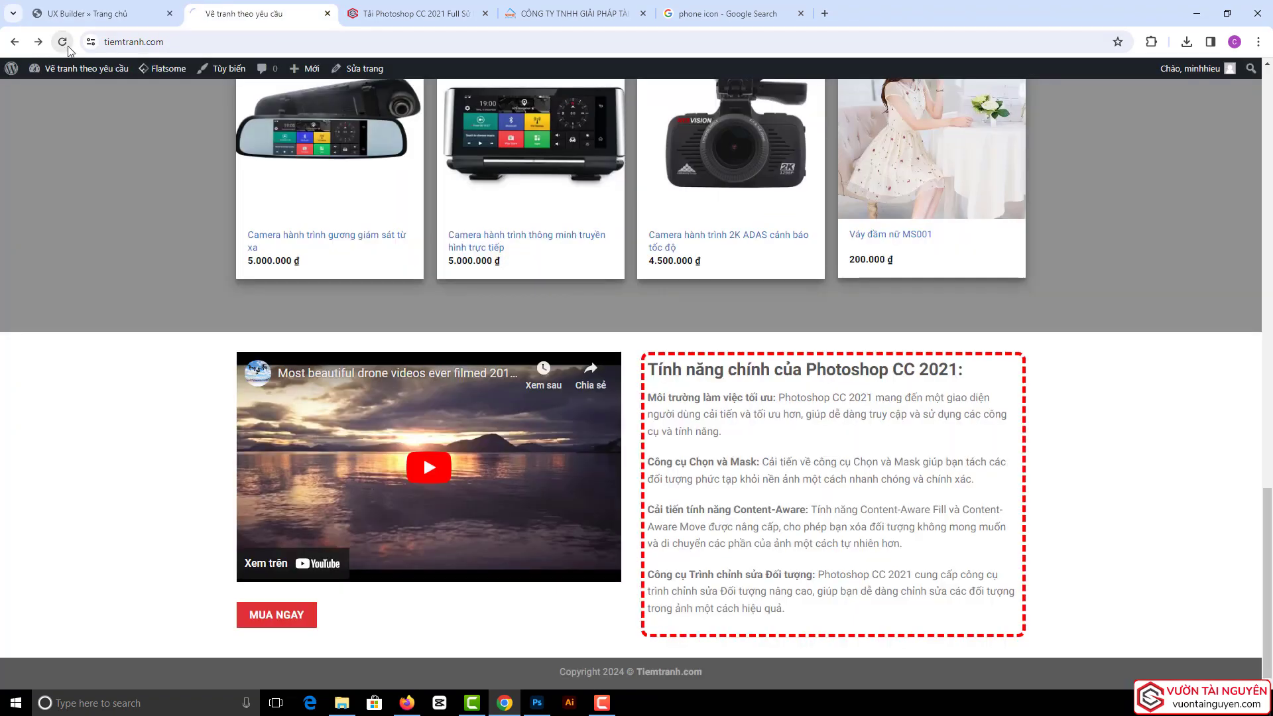
pyautogui.scroll(4, 122, 255)
pyautogui.scroll(7, 122, 255)
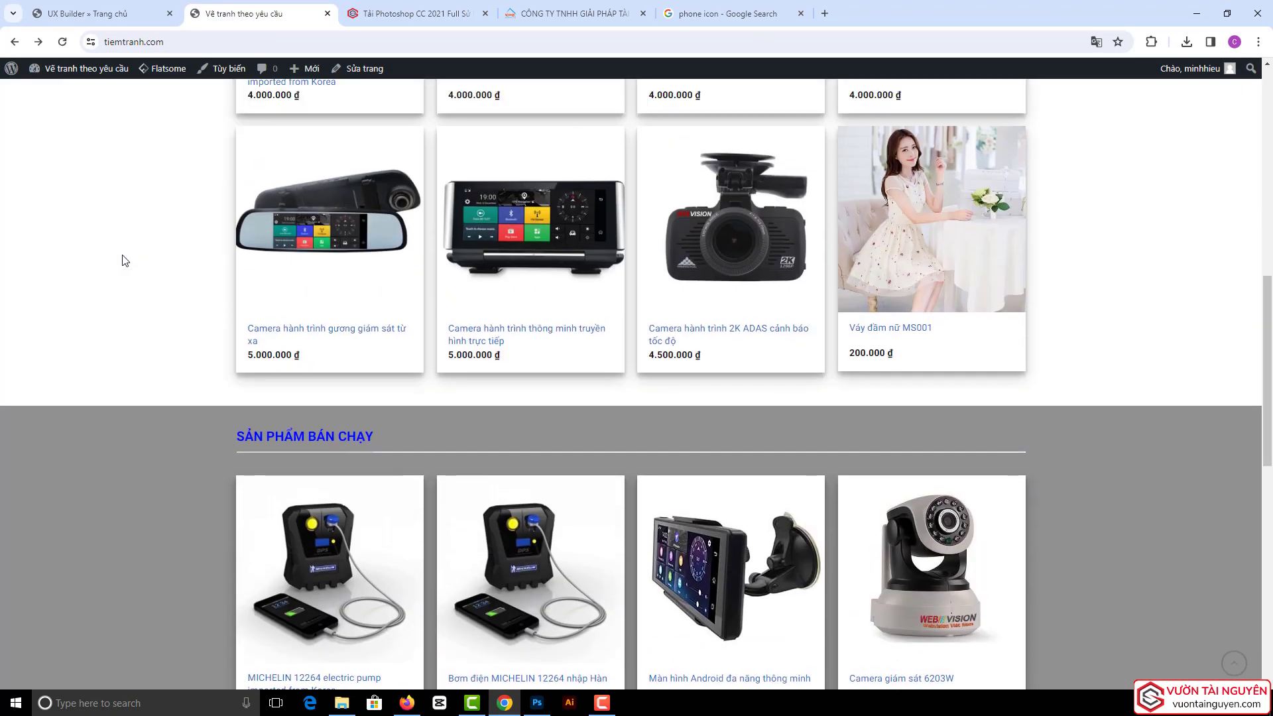
pyautogui.scroll(-3, 122, 250)
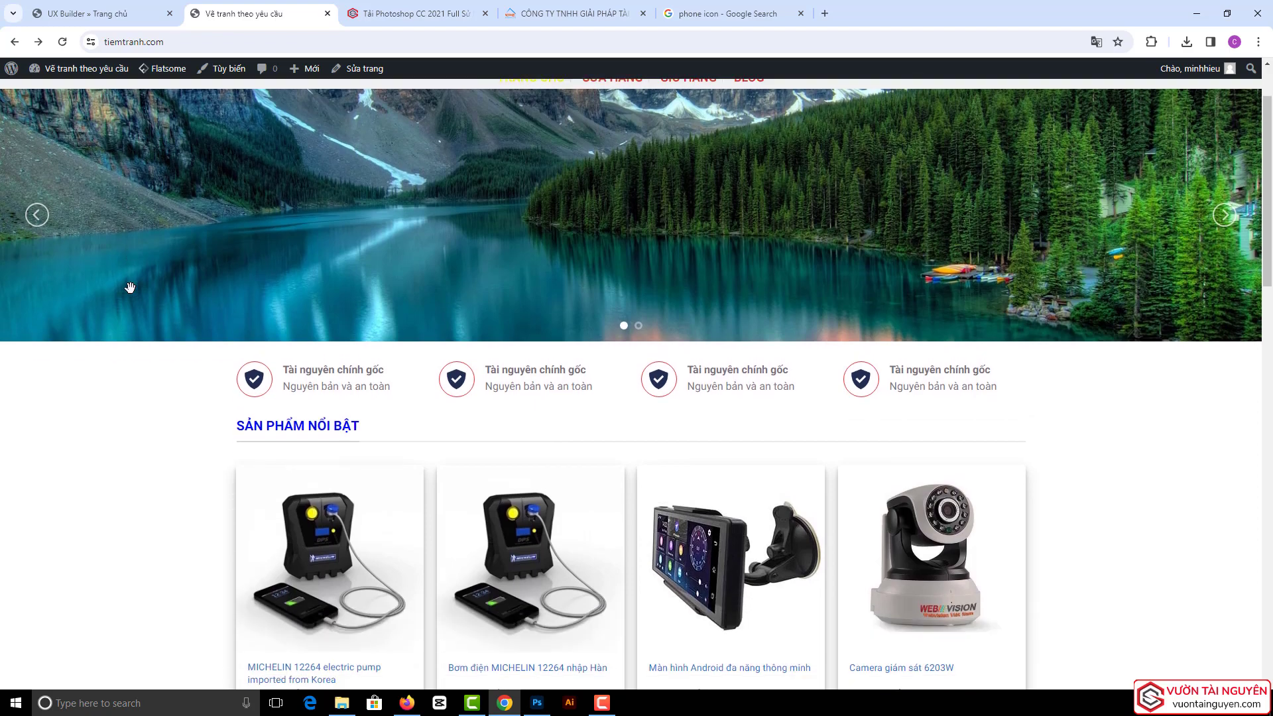
pyautogui.scroll(3, 150, 337)
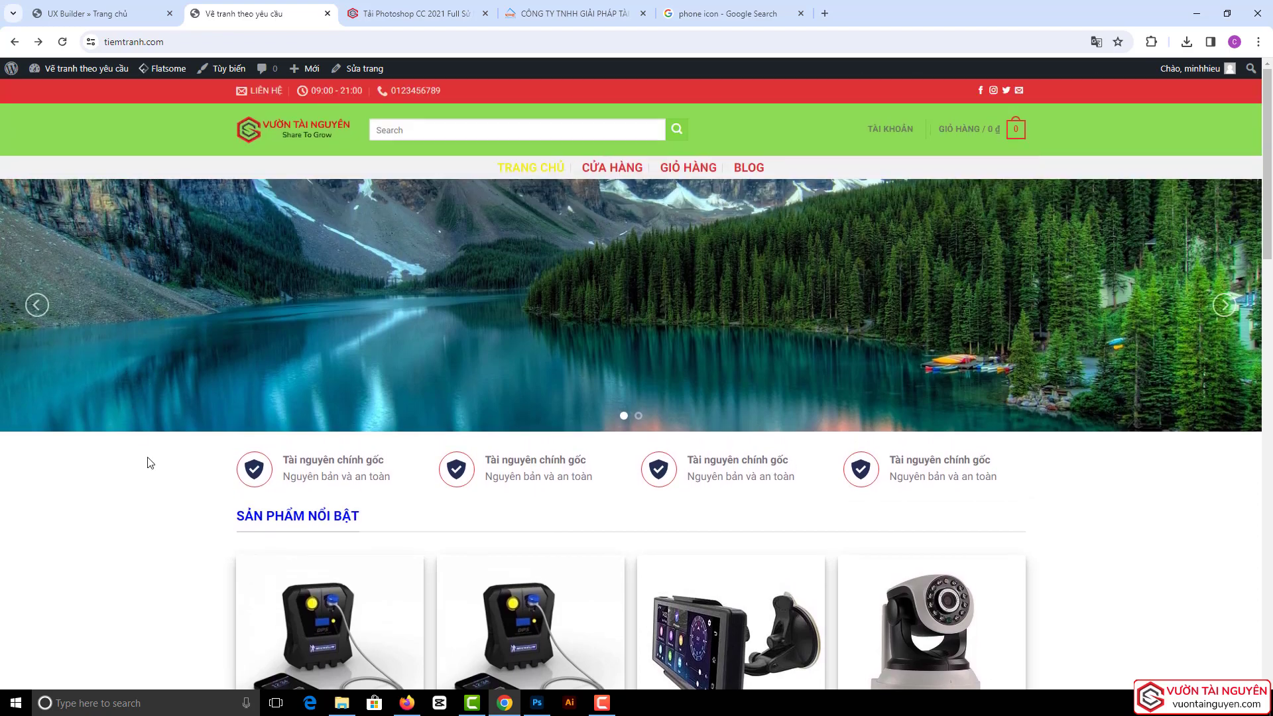
pyautogui.scroll(-6, 141, 494)
pyautogui.scroll(-8, 142, 494)
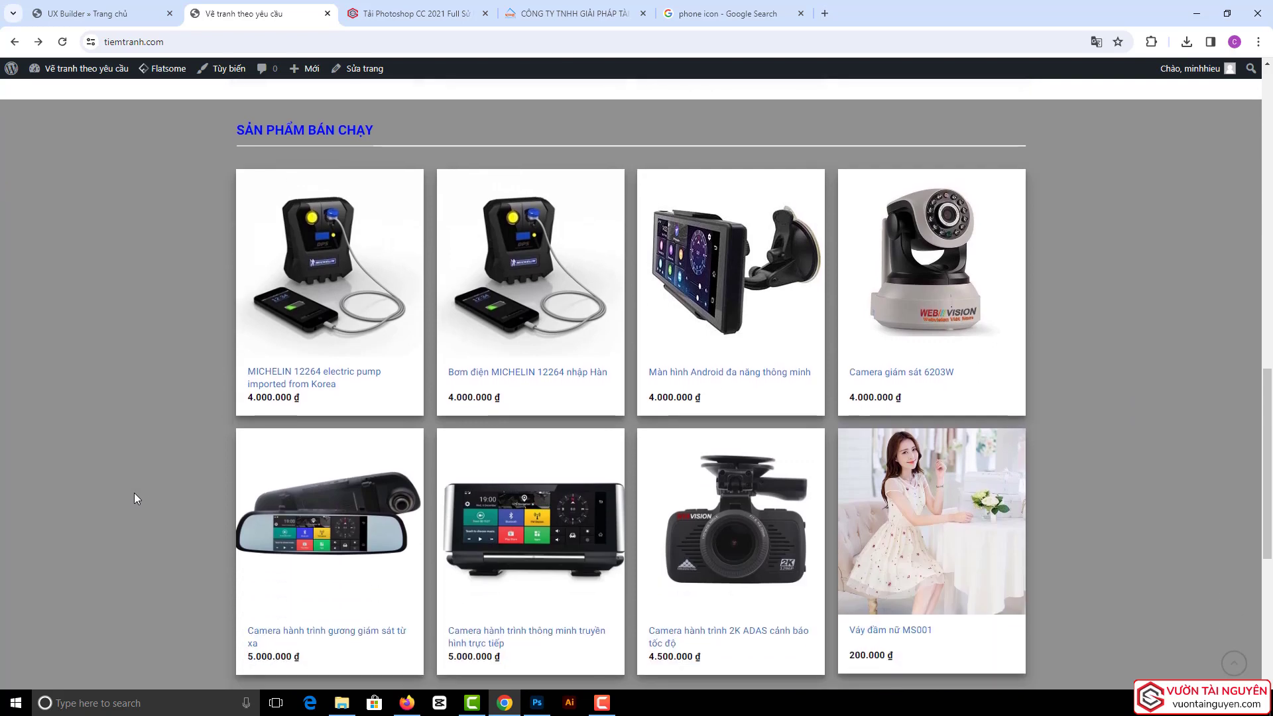
pyautogui.scroll(-6, 132, 497)
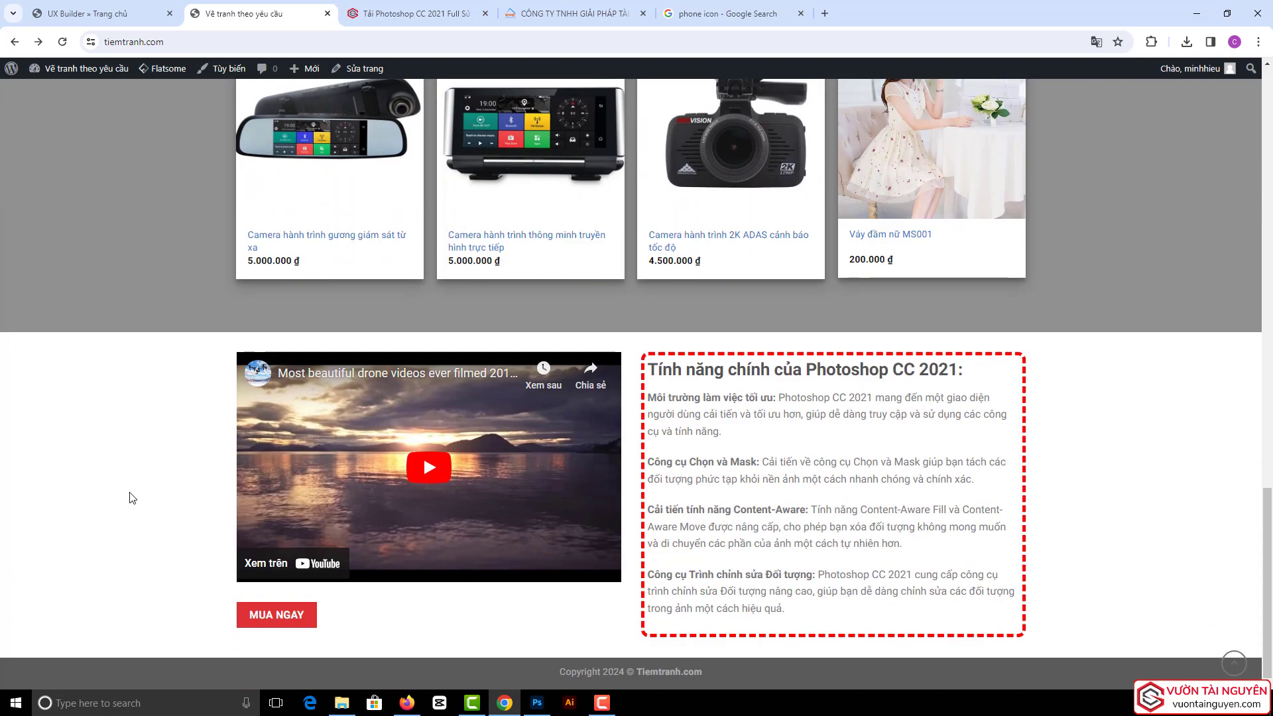
pyautogui.click(95, 14)
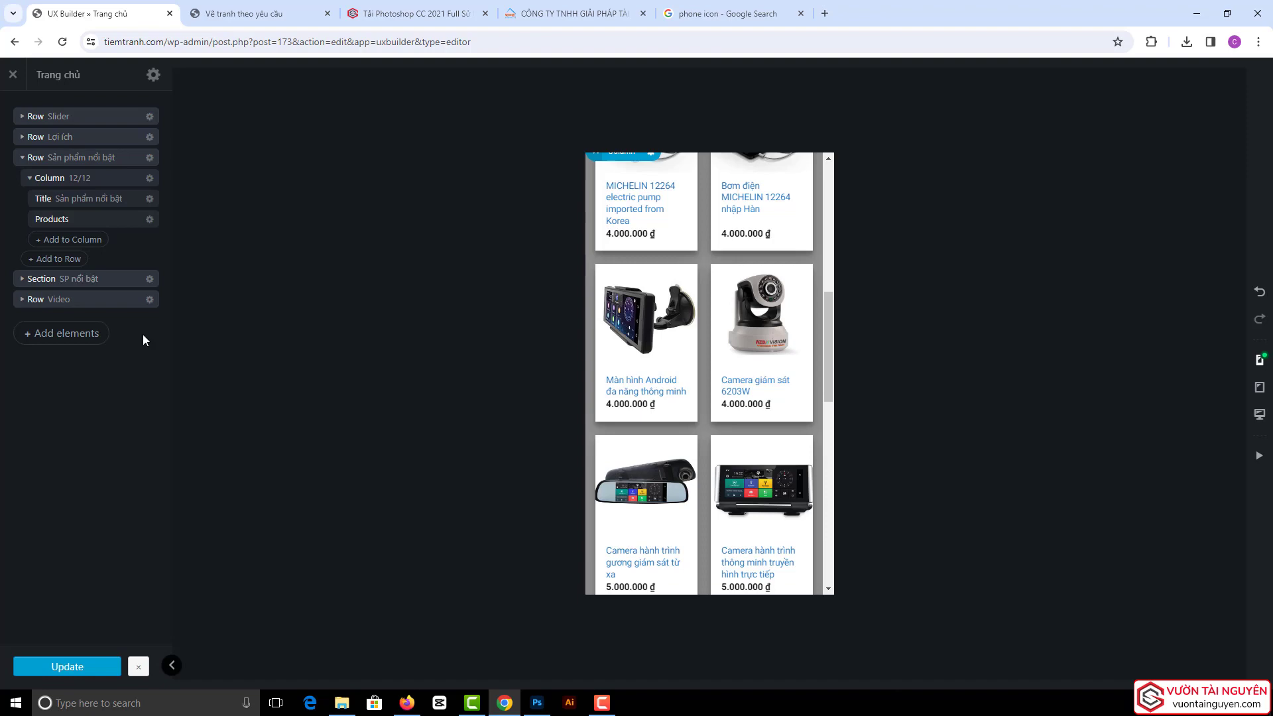
pyautogui.click(1259, 414)
pyautogui.scroll(-1, 358, 371)
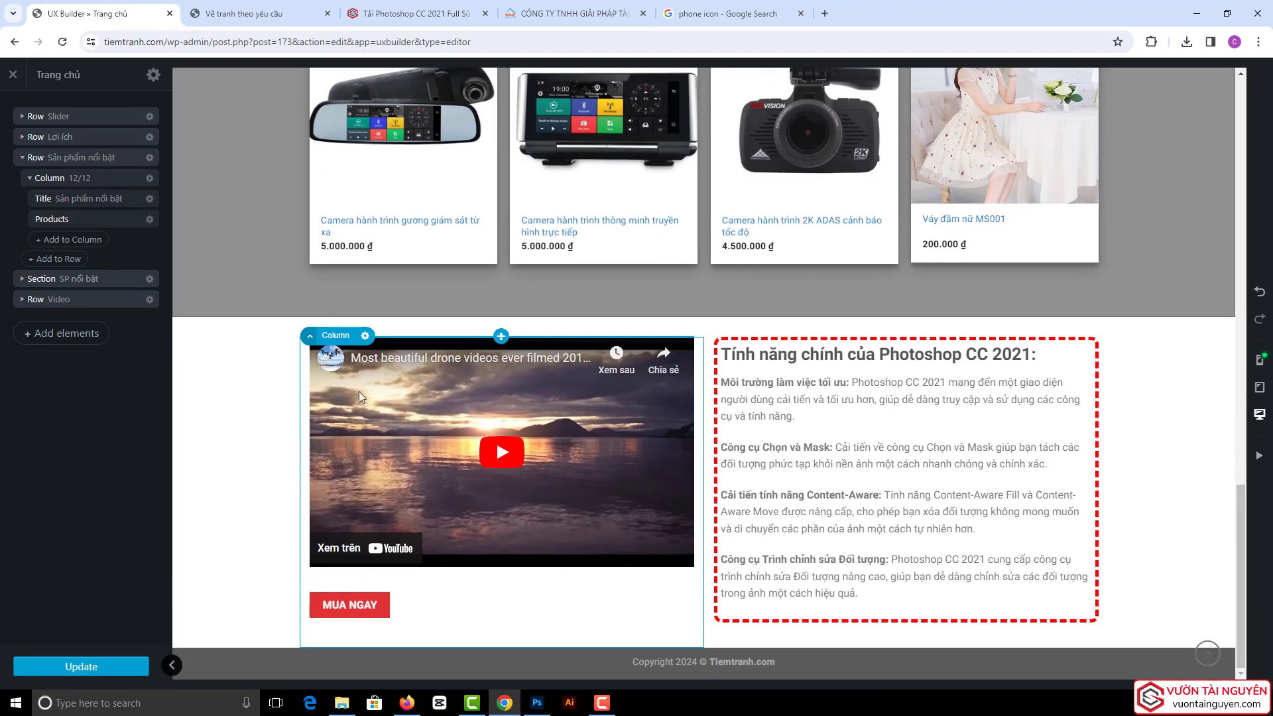
pyautogui.click(39, 333)
pyautogui.click(37, 333)
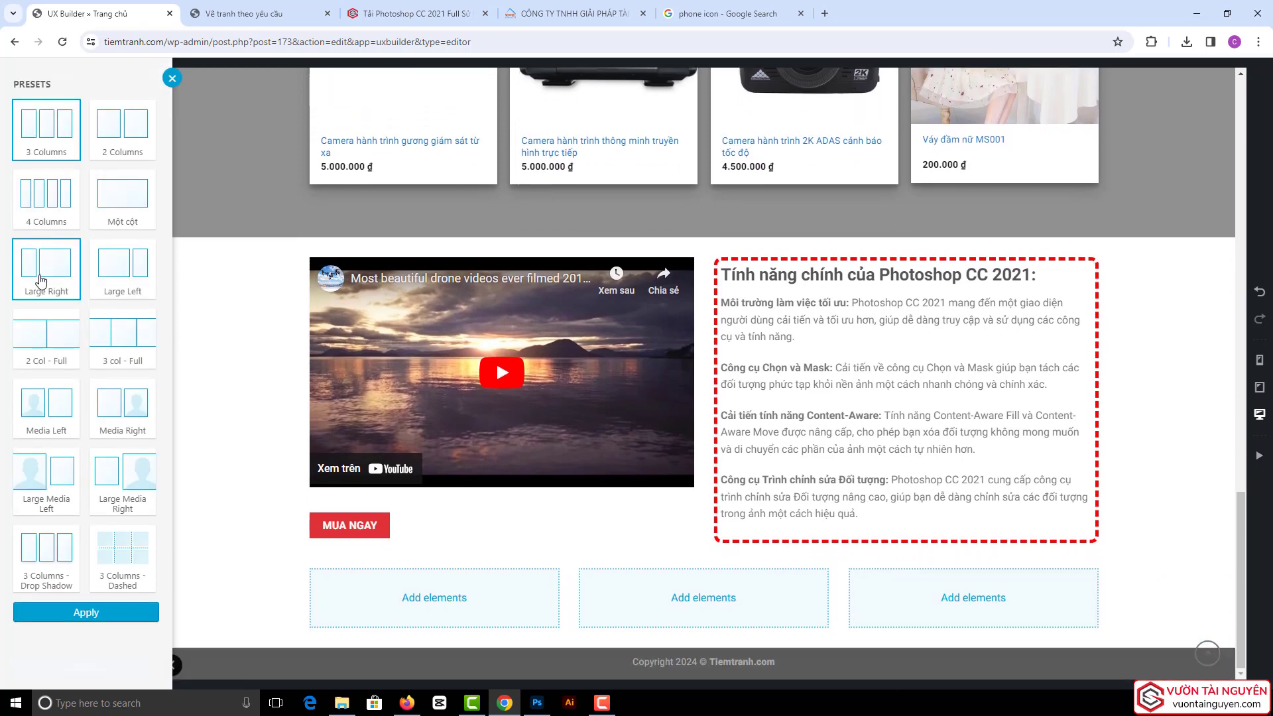
pyautogui.click(99, 192)
pyautogui.click(113, 606)
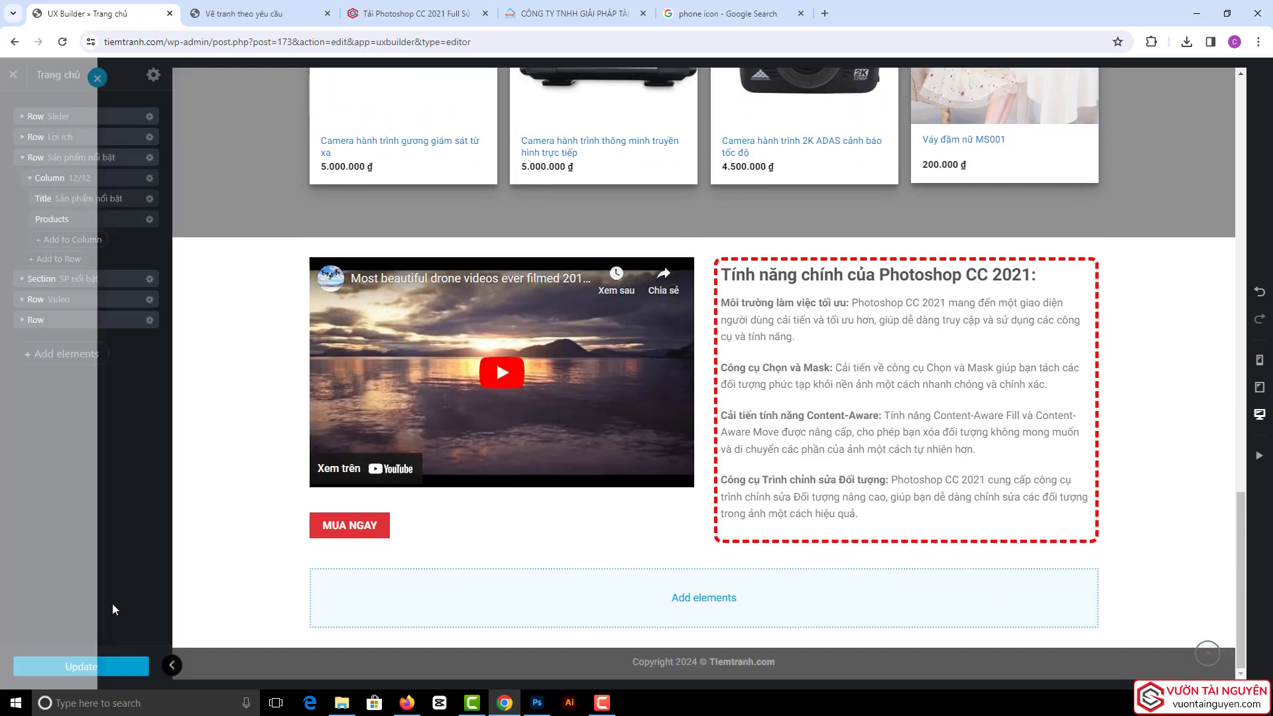
pyautogui.click(69, 176)
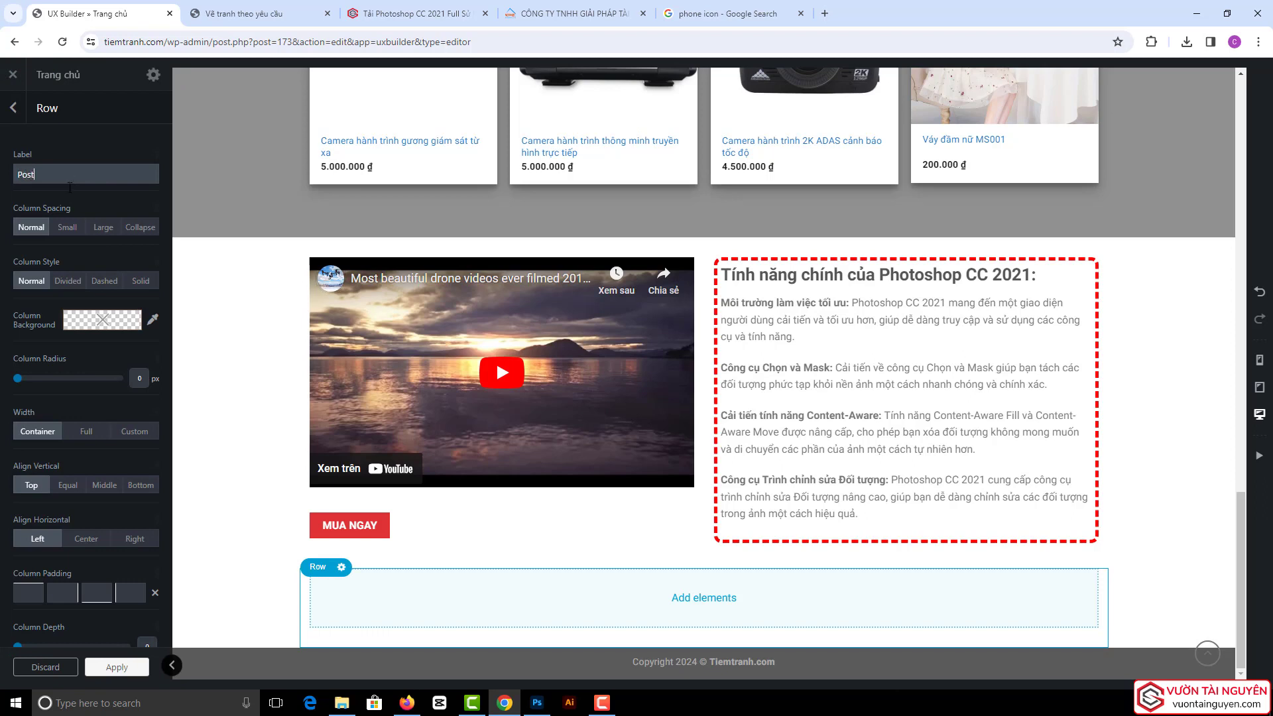
pyautogui.click(118, 666)
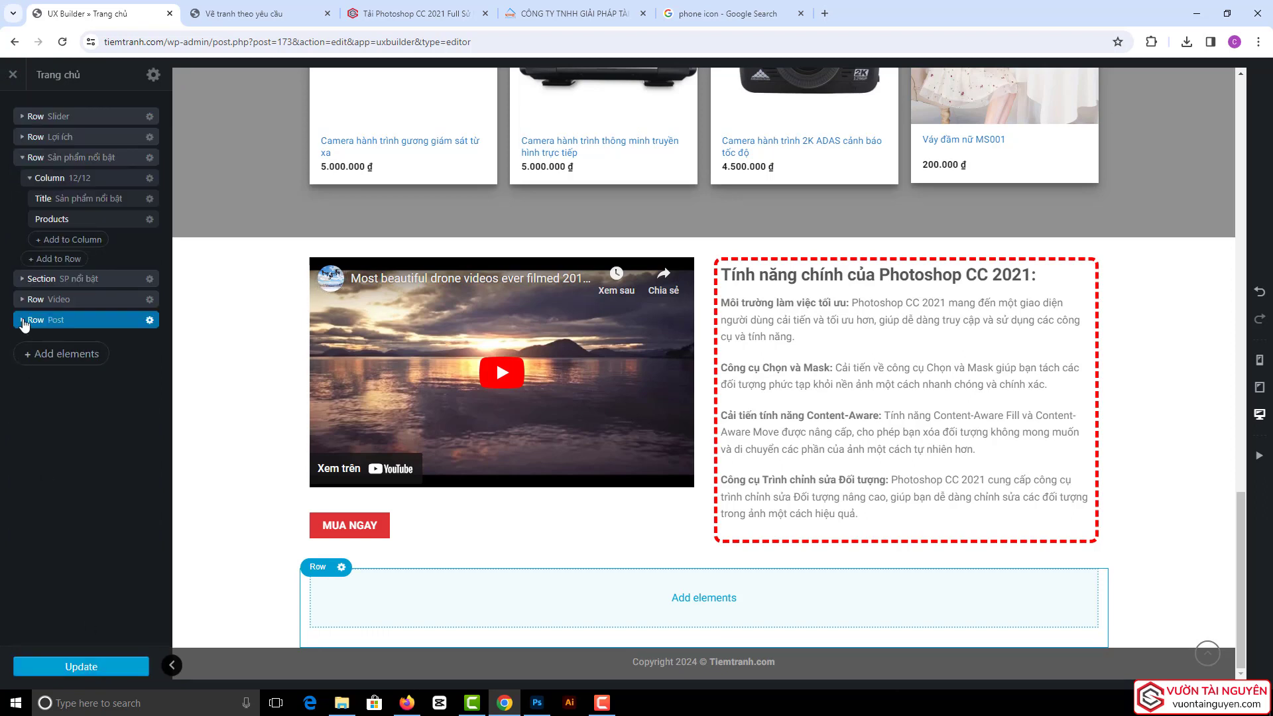
# - Add a Blog posts element to the Post row's column
pyautogui.click(23, 322)
pyautogui.click(30, 341)
pyautogui.click(53, 360)
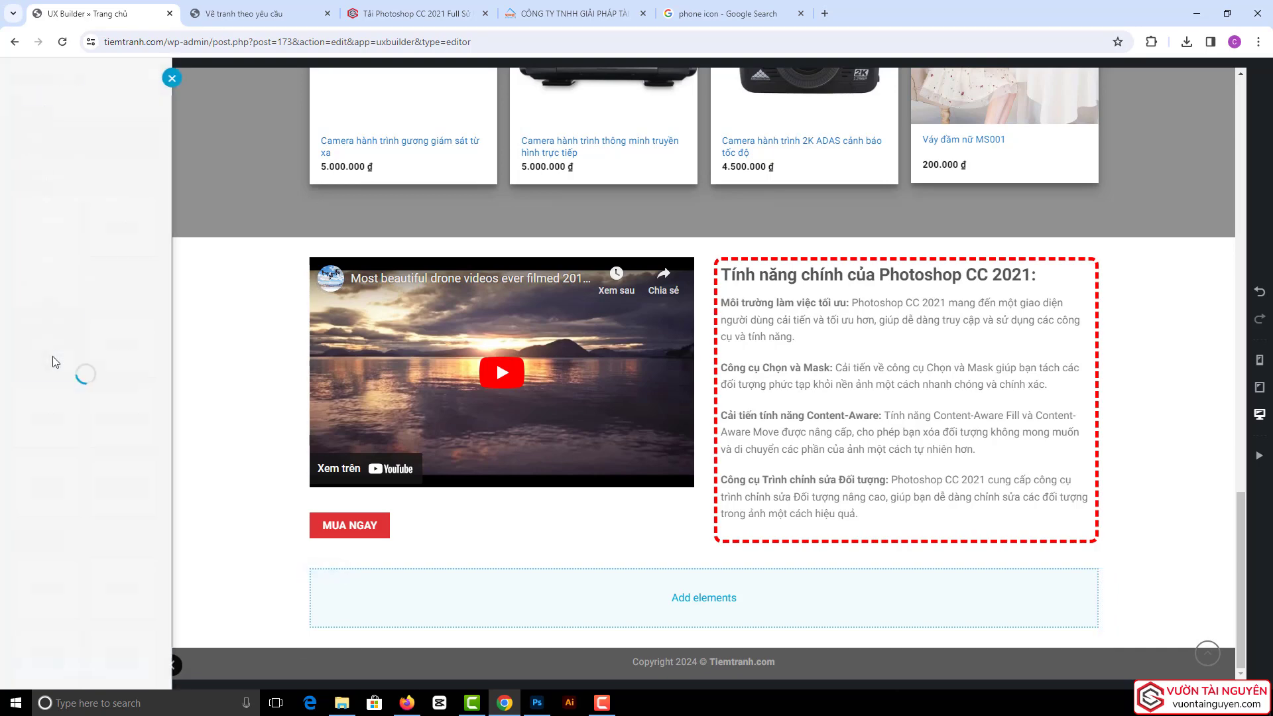
pyautogui.scroll(-4, 23, 374)
pyautogui.scroll(-4, 20, 380)
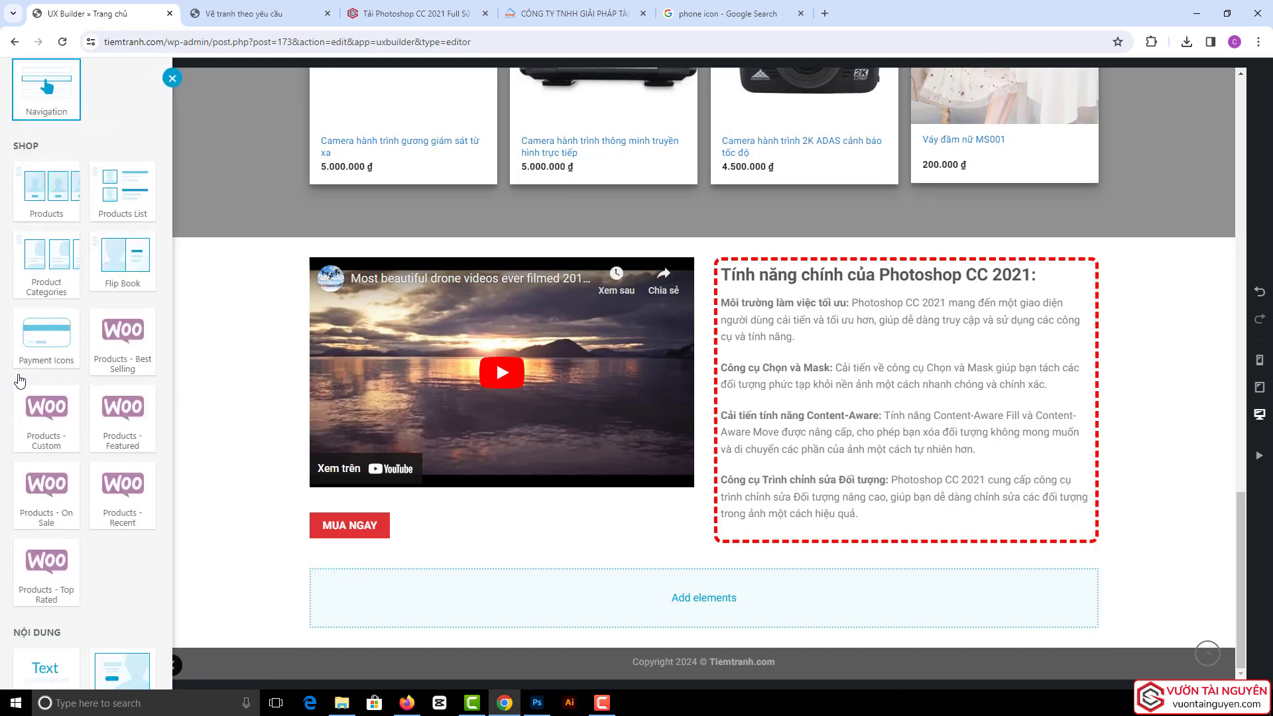
pyautogui.scroll(-7, 20, 380)
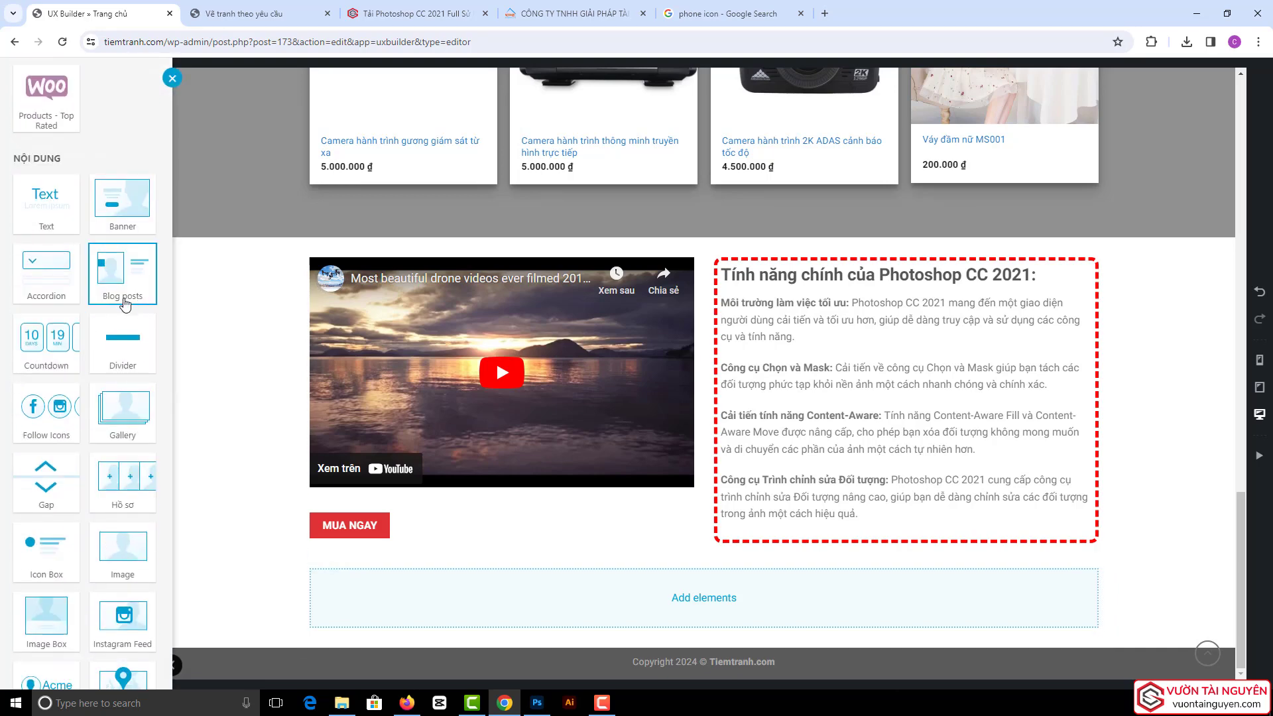
pyautogui.click(124, 285)
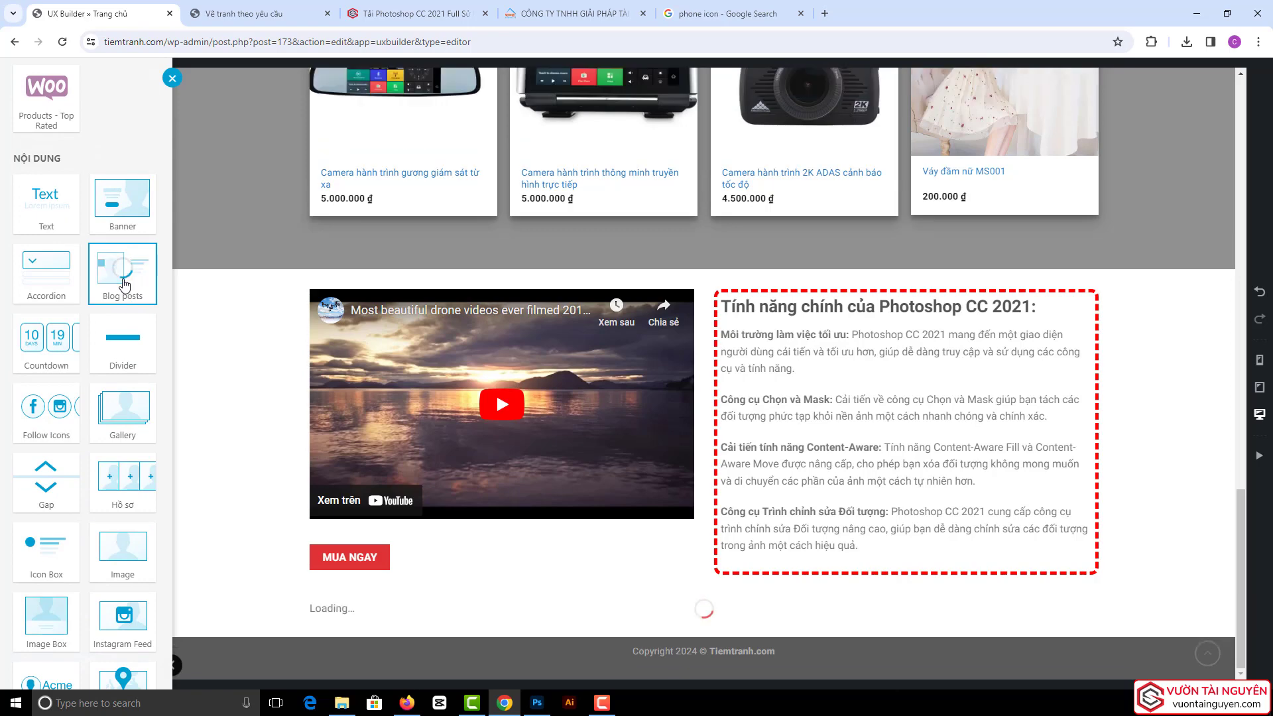
pyautogui.click(88, 458)
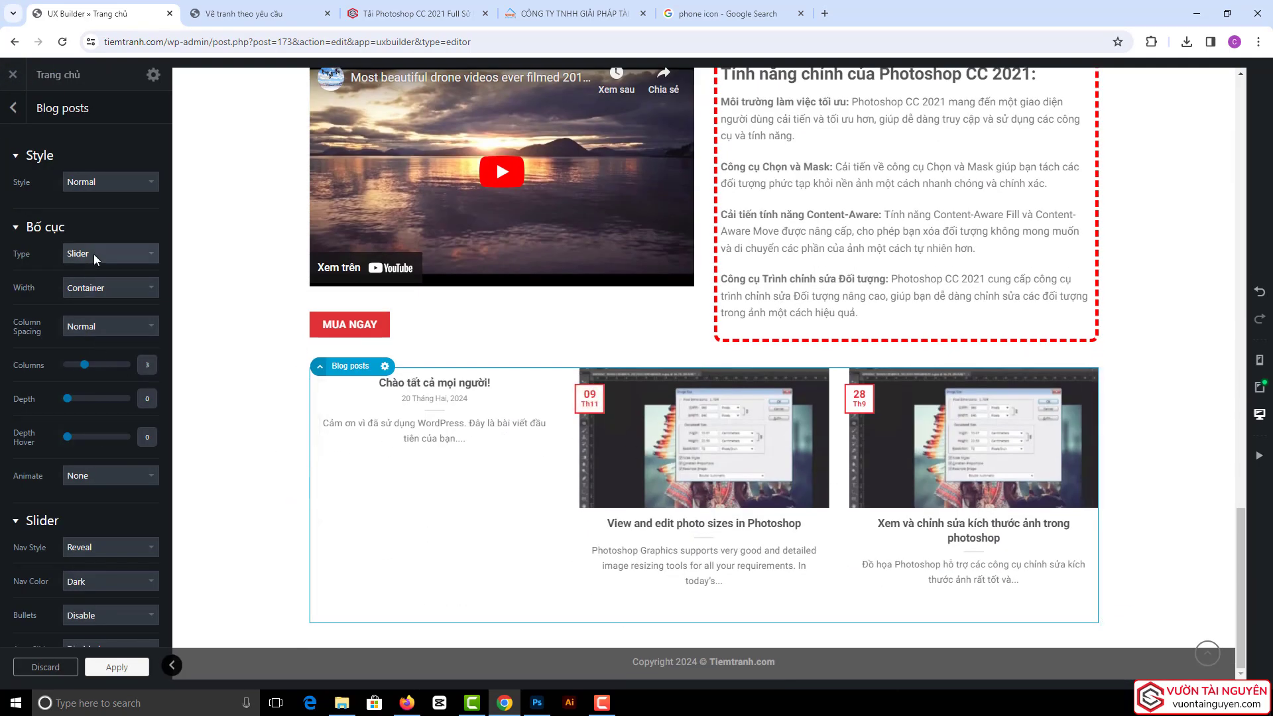
# - Set the Blog posts layout type to Row and limit the posts to the Blog category
pyautogui.click(93, 253)
pyautogui.click(82, 292)
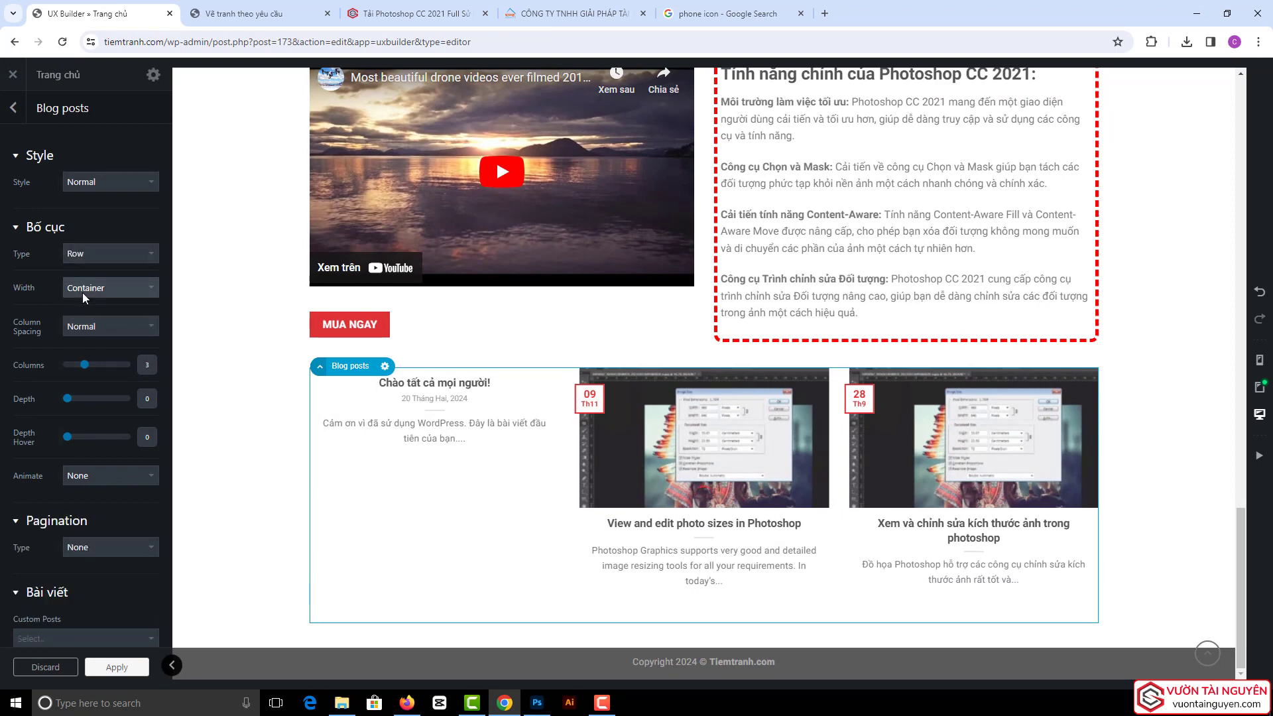
pyautogui.scroll(-4, 126, 291)
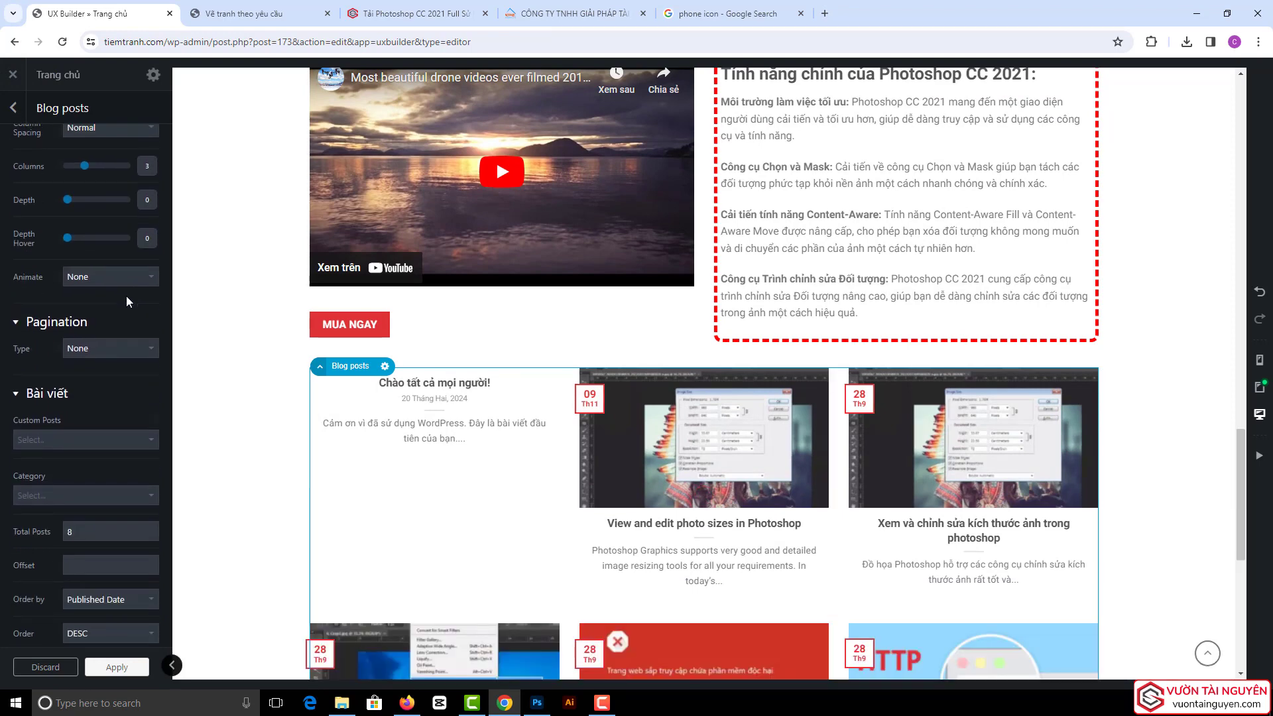
pyautogui.scroll(4, 126, 296)
pyautogui.scroll(-2, 121, 289)
pyautogui.scroll(-3, 121, 289)
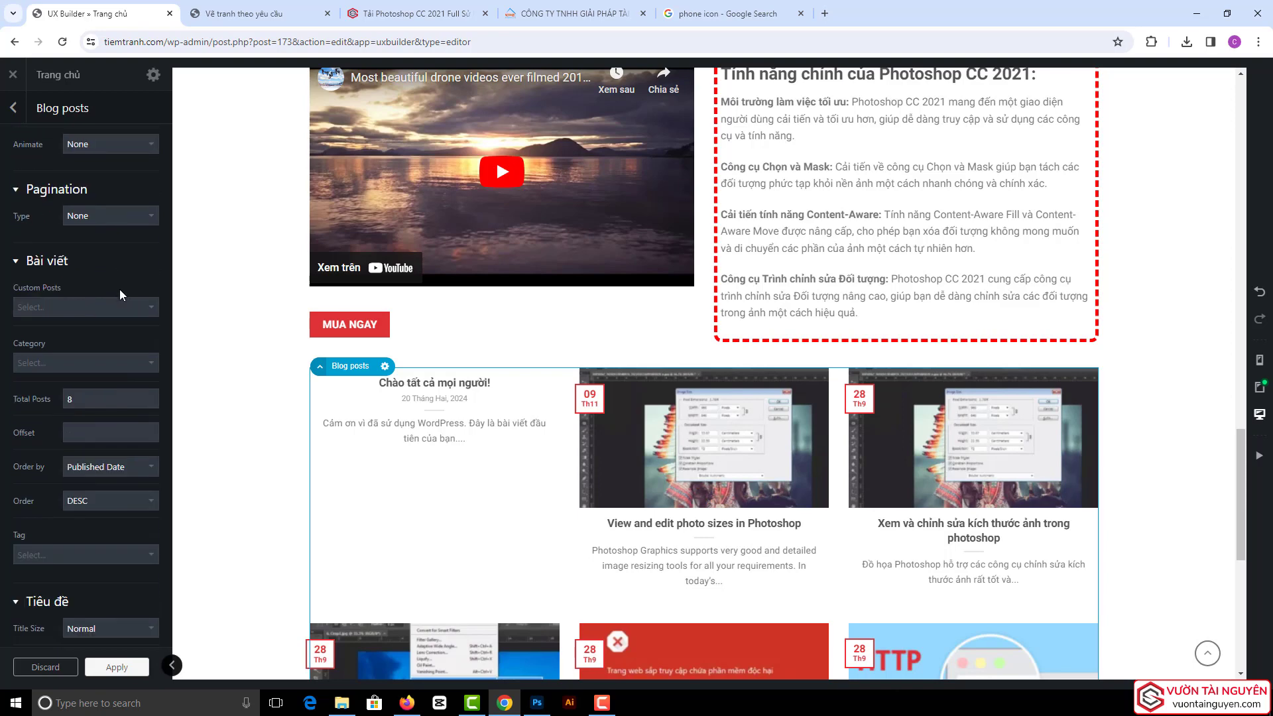
pyautogui.click(46, 362)
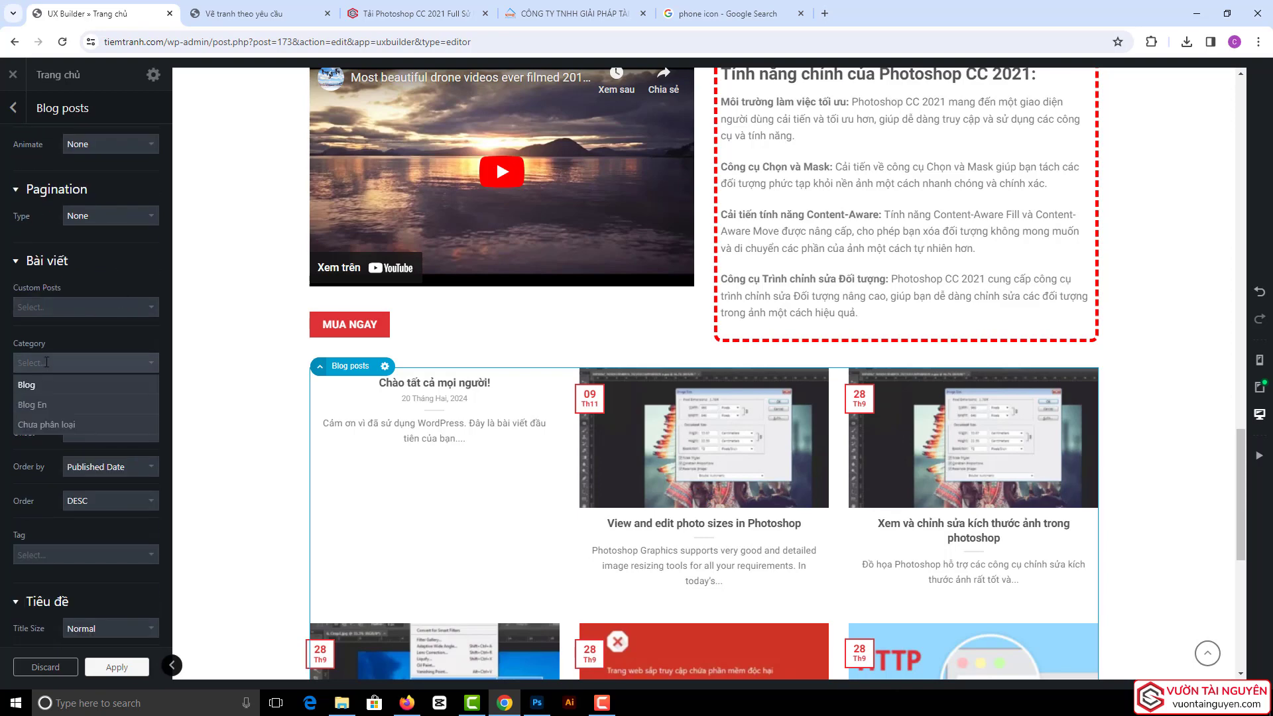
pyautogui.click(26, 386)
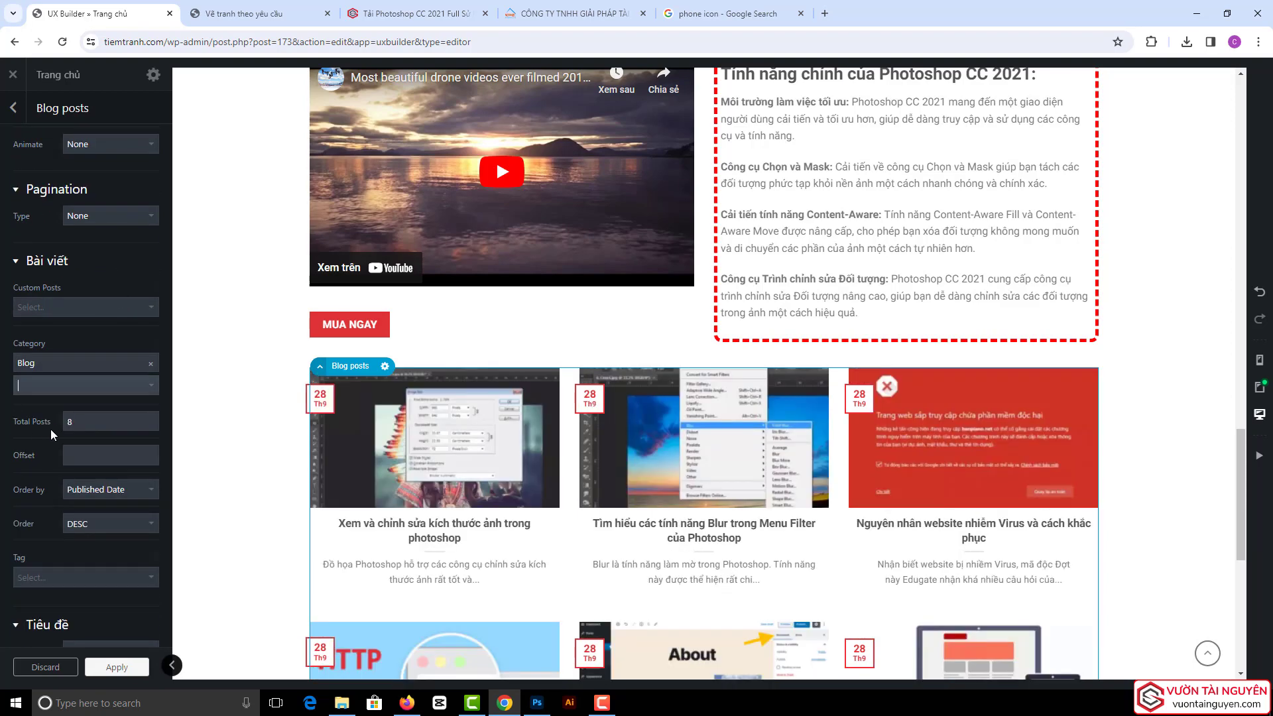
# - Set the Blog posts element's date display to Hidden in its meta settings
pyautogui.scroll(-3, 224, 406)
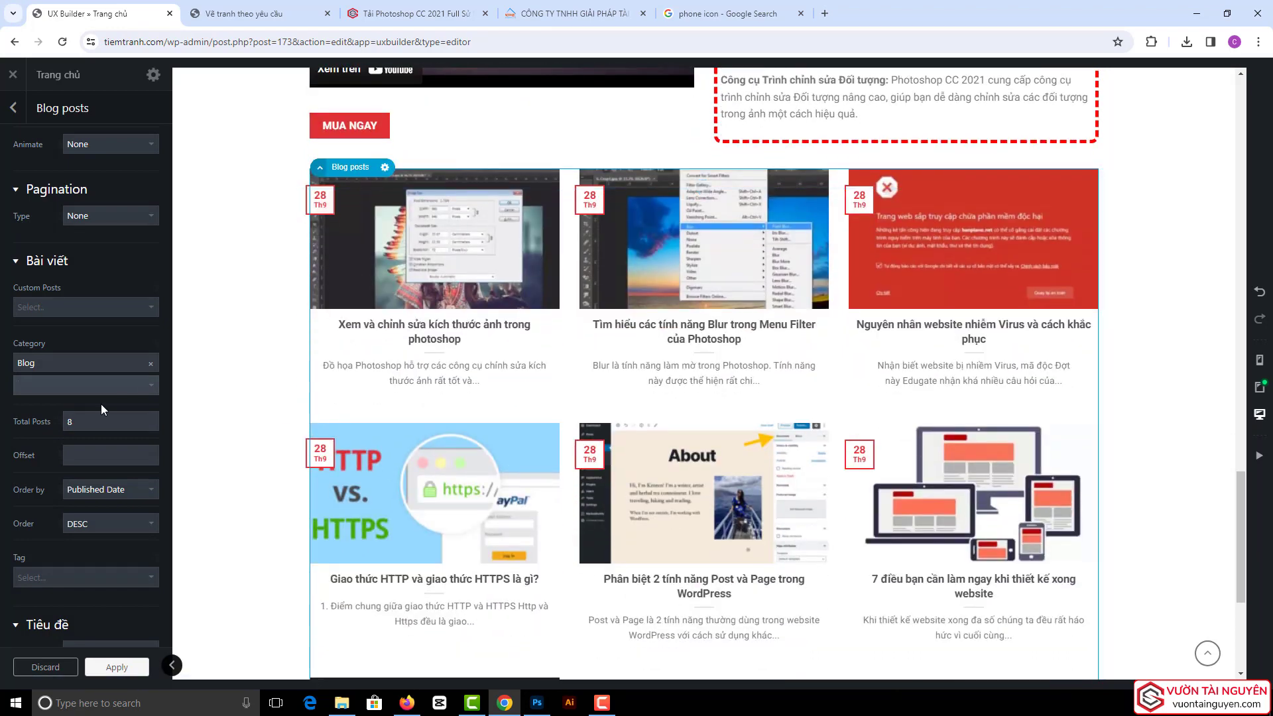
pyautogui.scroll(-5, 54, 431)
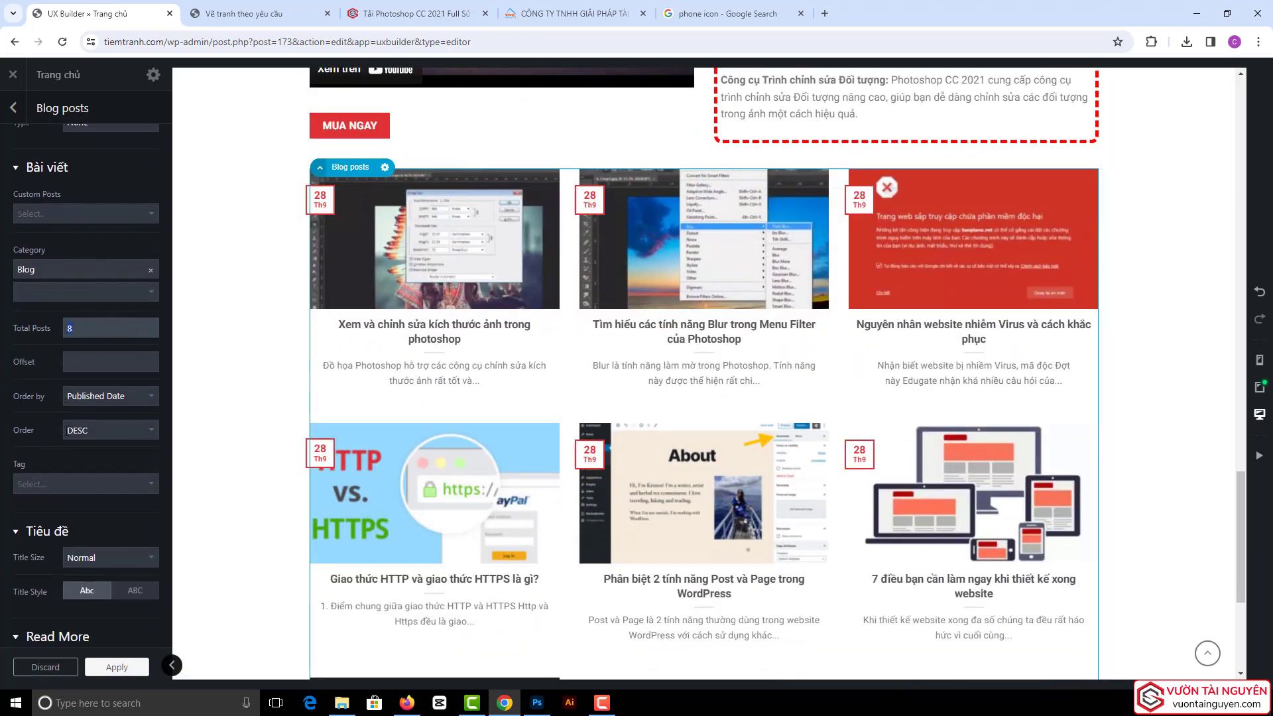
pyautogui.scroll(-4, 38, 340)
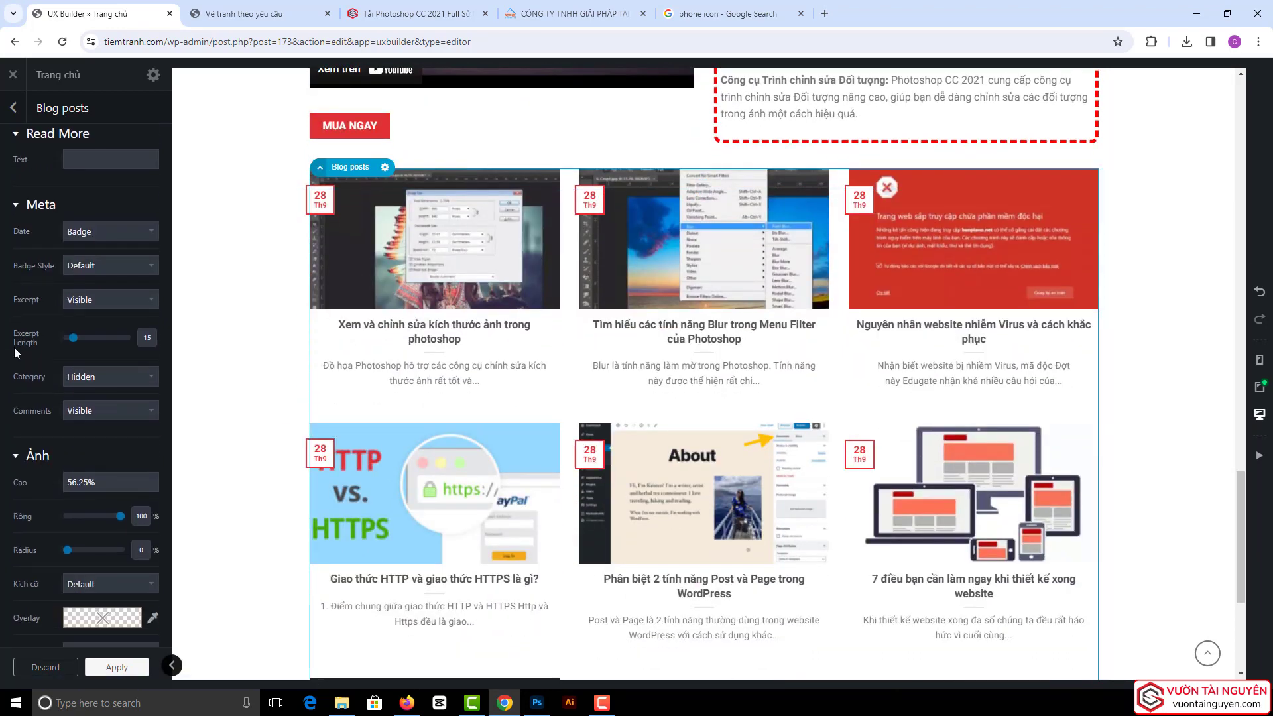
pyautogui.click(81, 231)
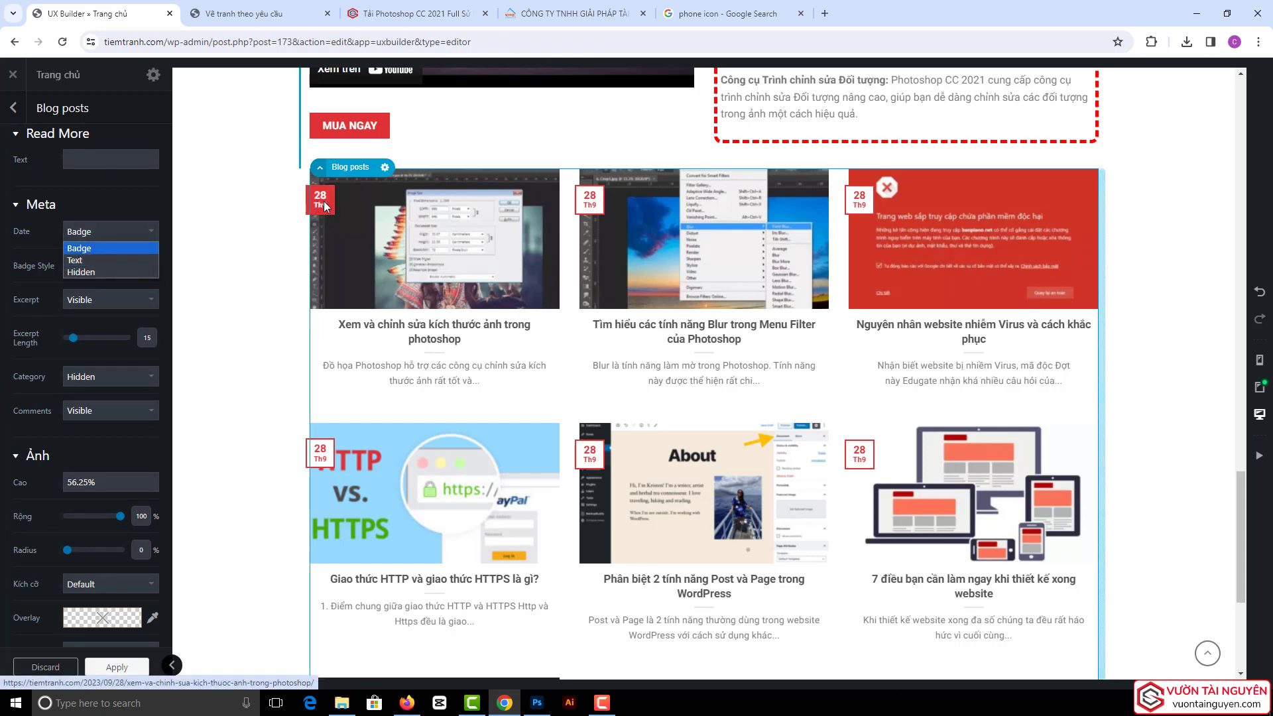
pyautogui.click(94, 271)
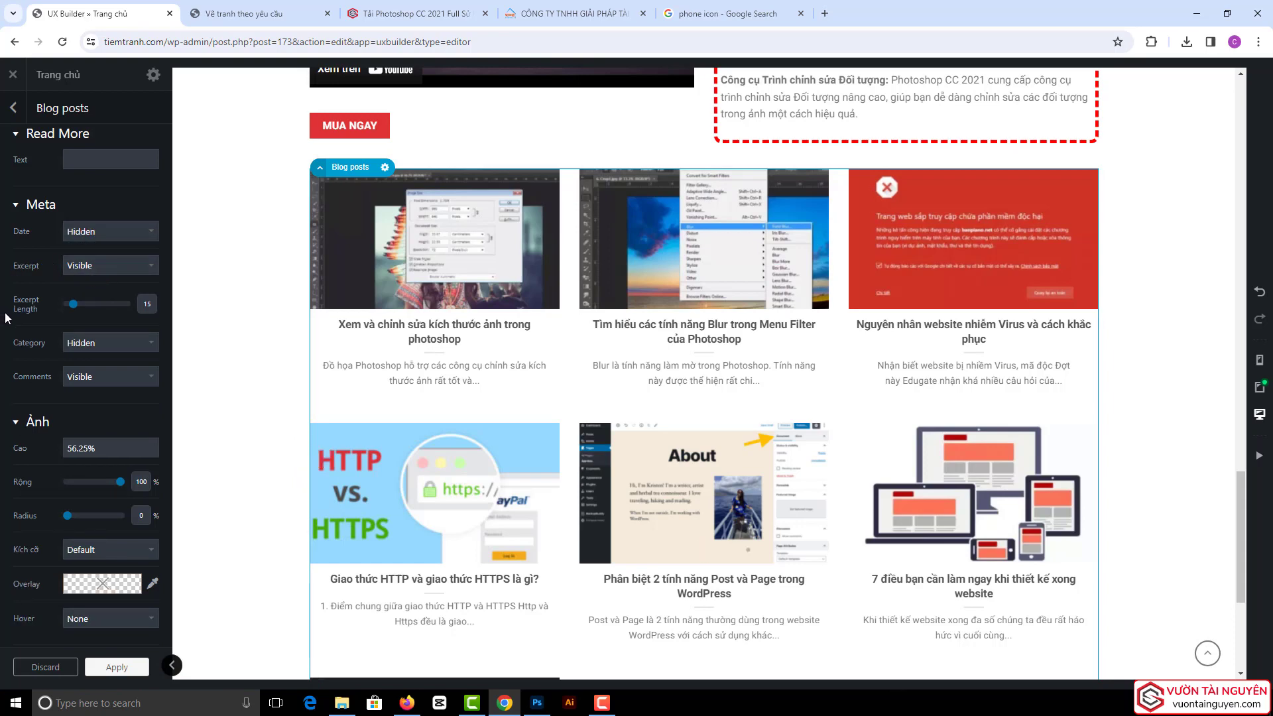
# - Set the Blog posts image size (Kích cỡ) to Original and align the post text to the left
pyautogui.scroll(-3, 6, 318)
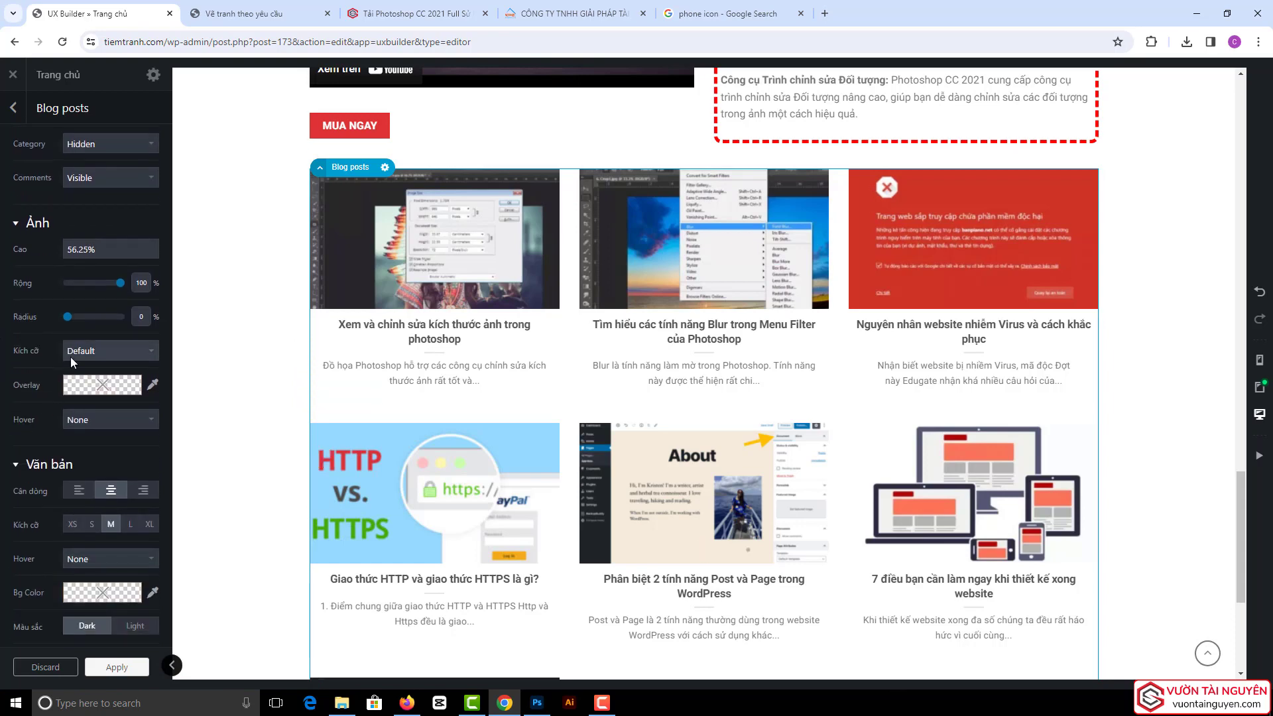
pyautogui.click(70, 357)
pyautogui.click(75, 379)
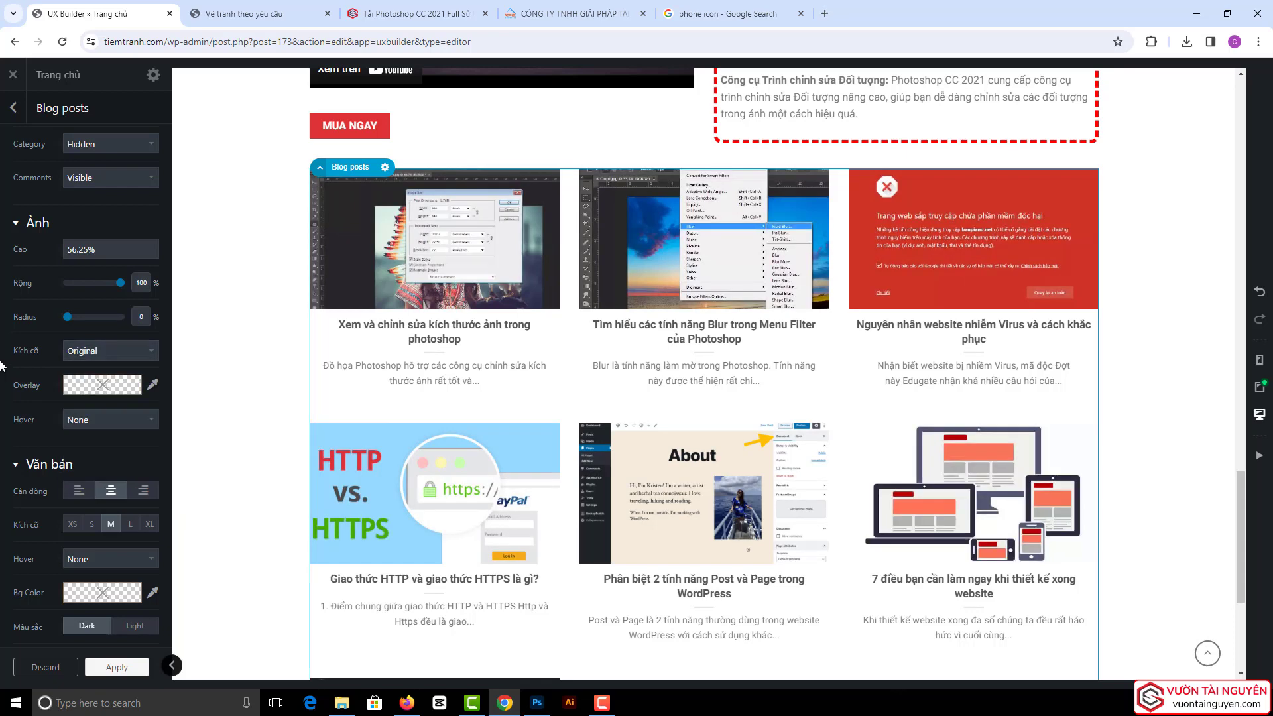
pyautogui.click(78, 490)
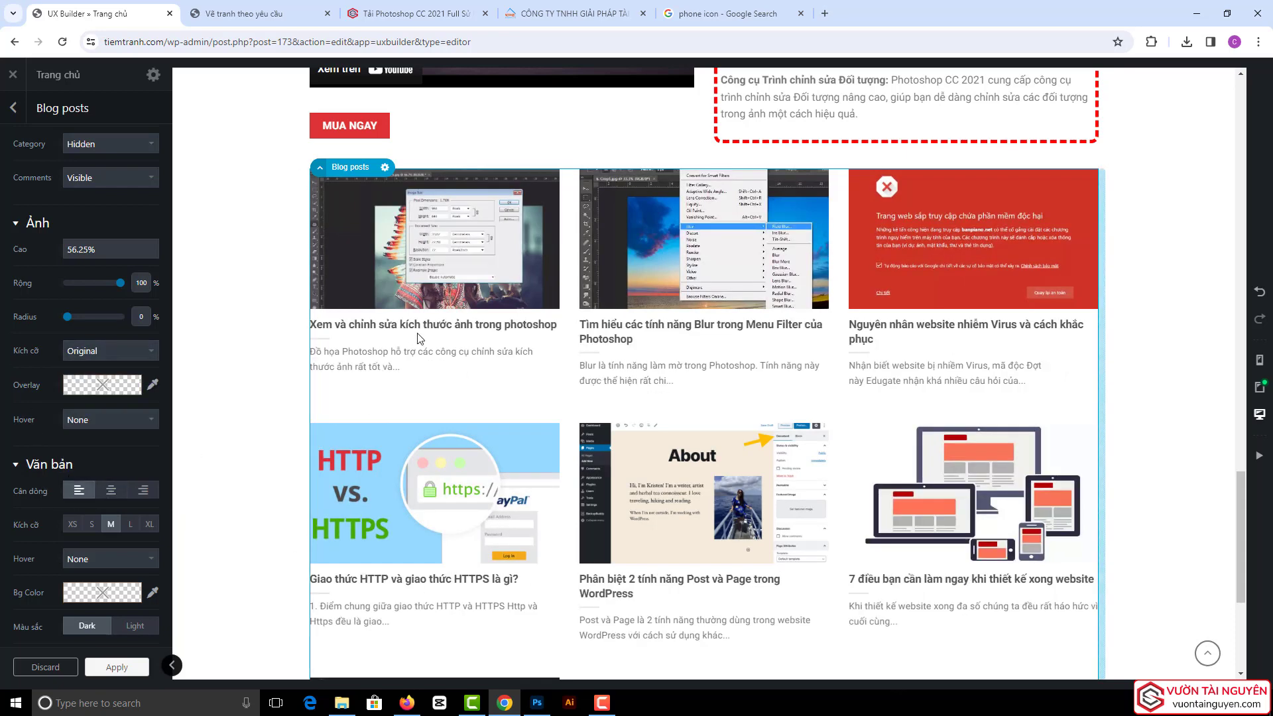
# - Set the Blog posts element's total posts to 6 and apply its settings
pyautogui.scroll(-3, 106, 398)
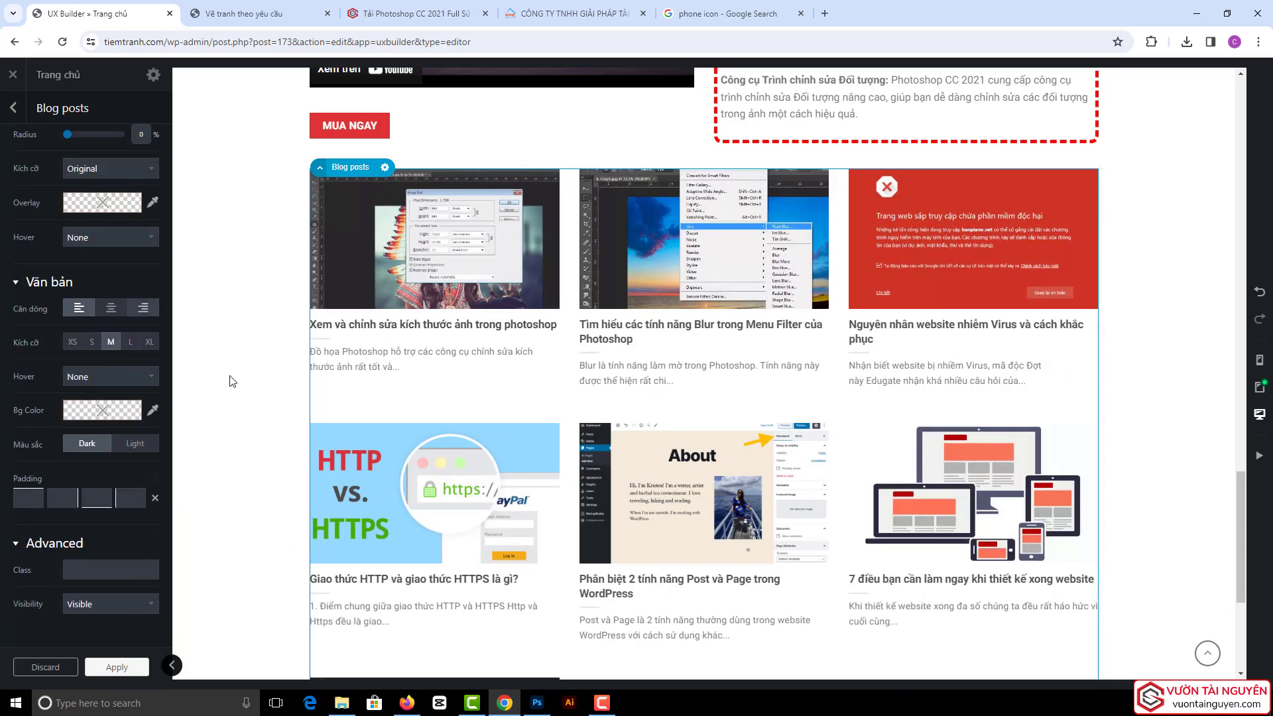
pyautogui.scroll(-4, 516, 344)
pyautogui.scroll(5, 535, 347)
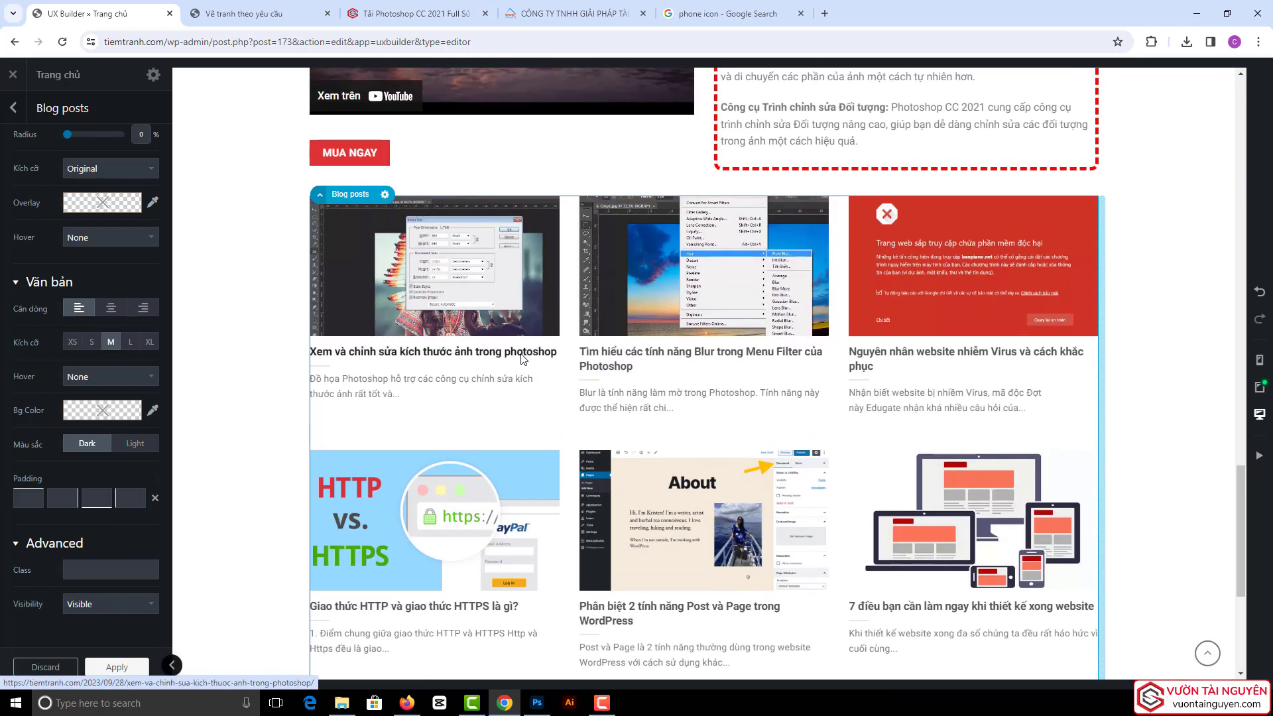
pyautogui.scroll(1, 448, 368)
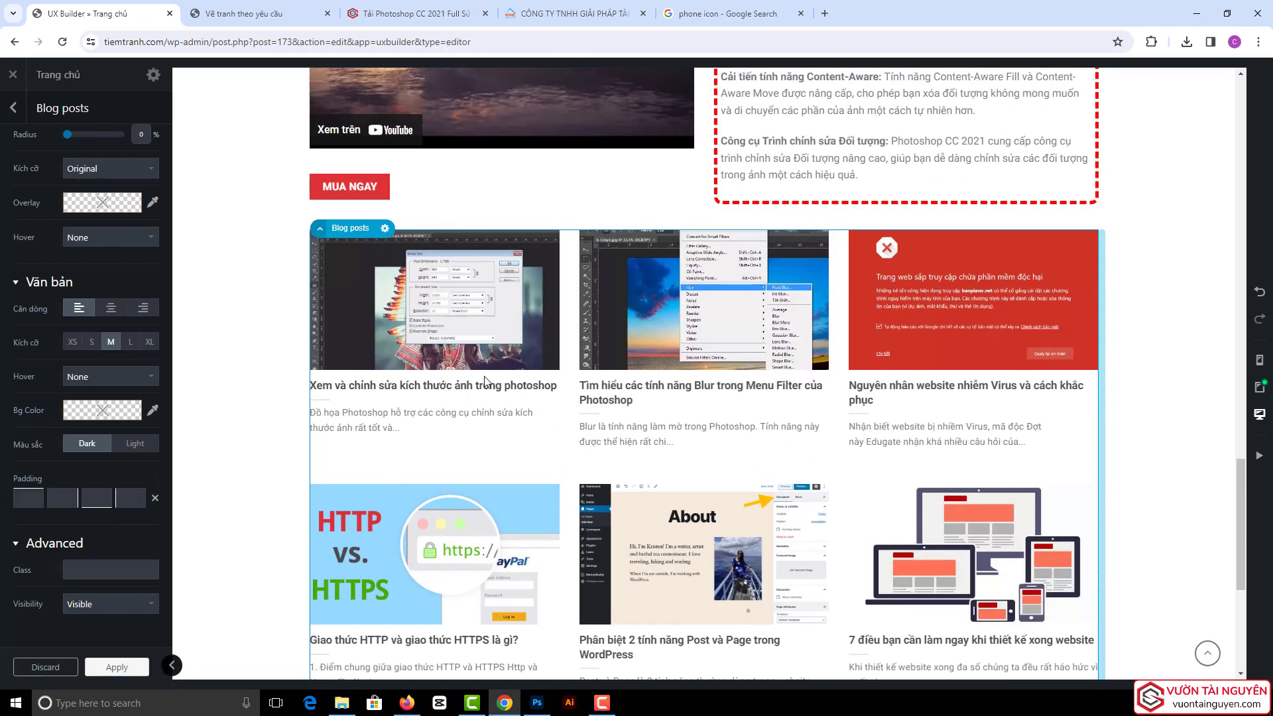
pyautogui.scroll(2, 146, 381)
pyautogui.scroll(2, 147, 387)
pyautogui.scroll(-2, 146, 381)
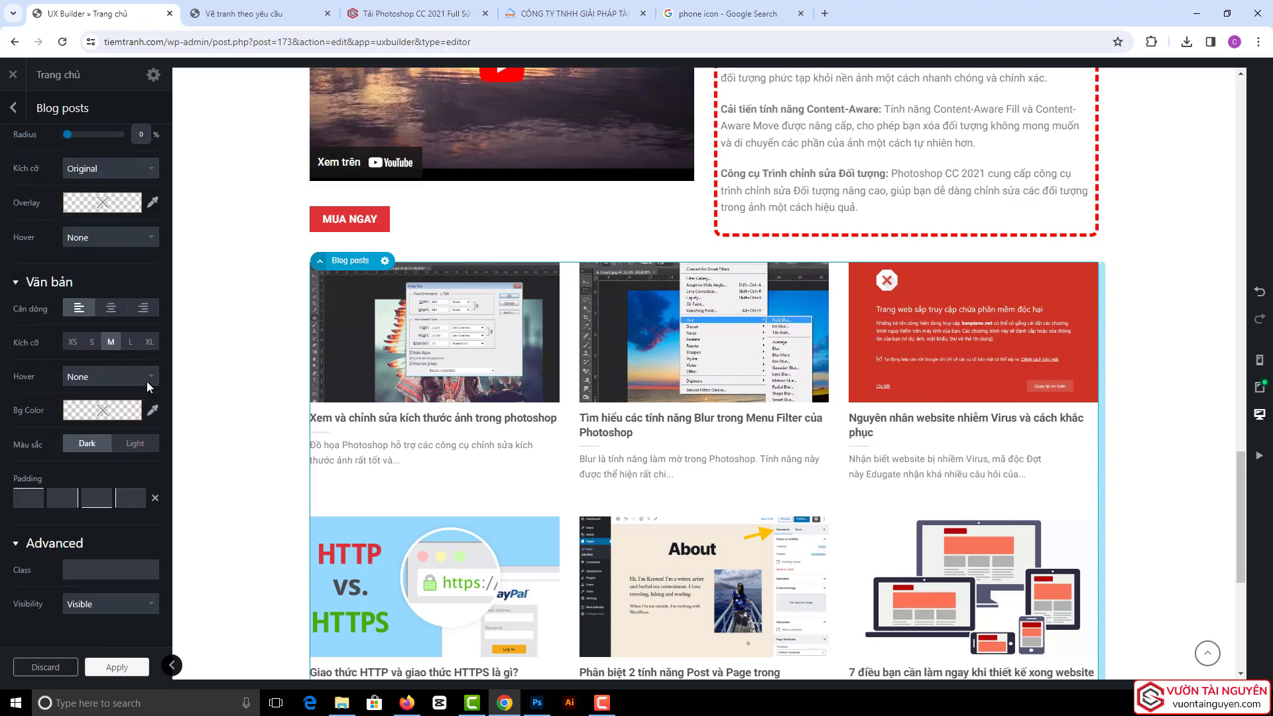
pyautogui.scroll(10, 146, 381)
pyautogui.scroll(7, 146, 380)
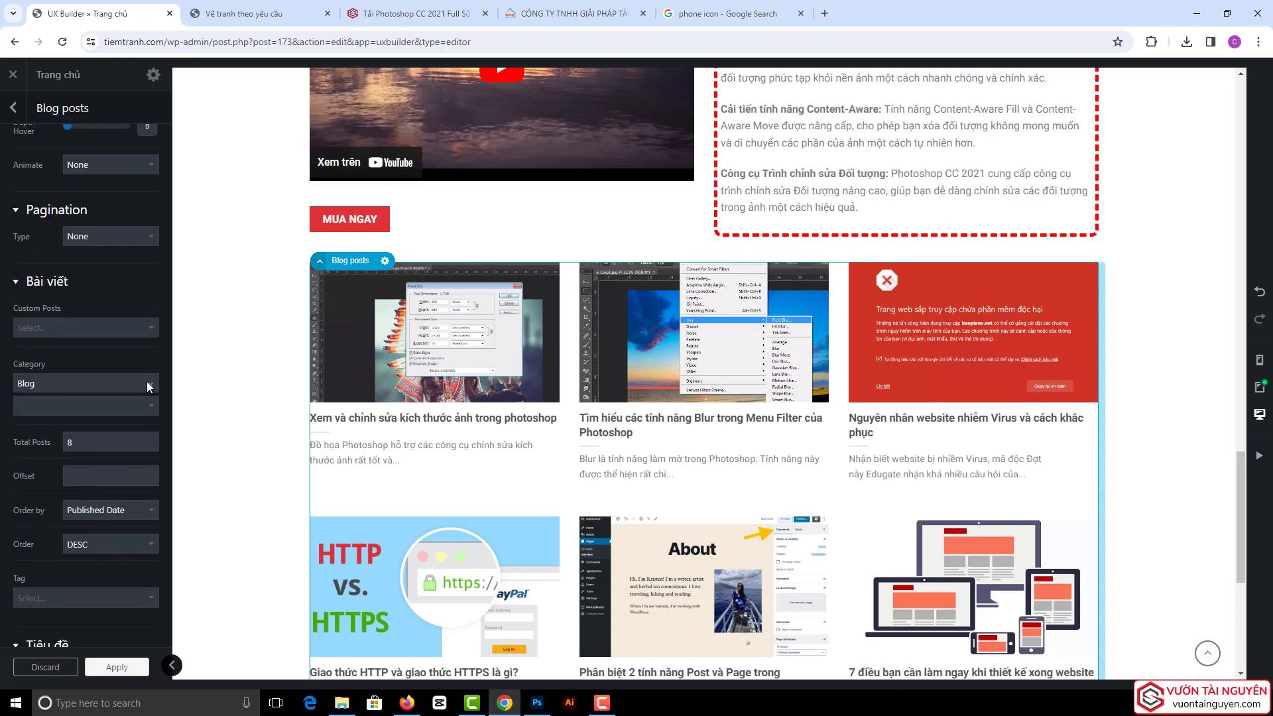
pyautogui.scroll(-3, 82, 357)
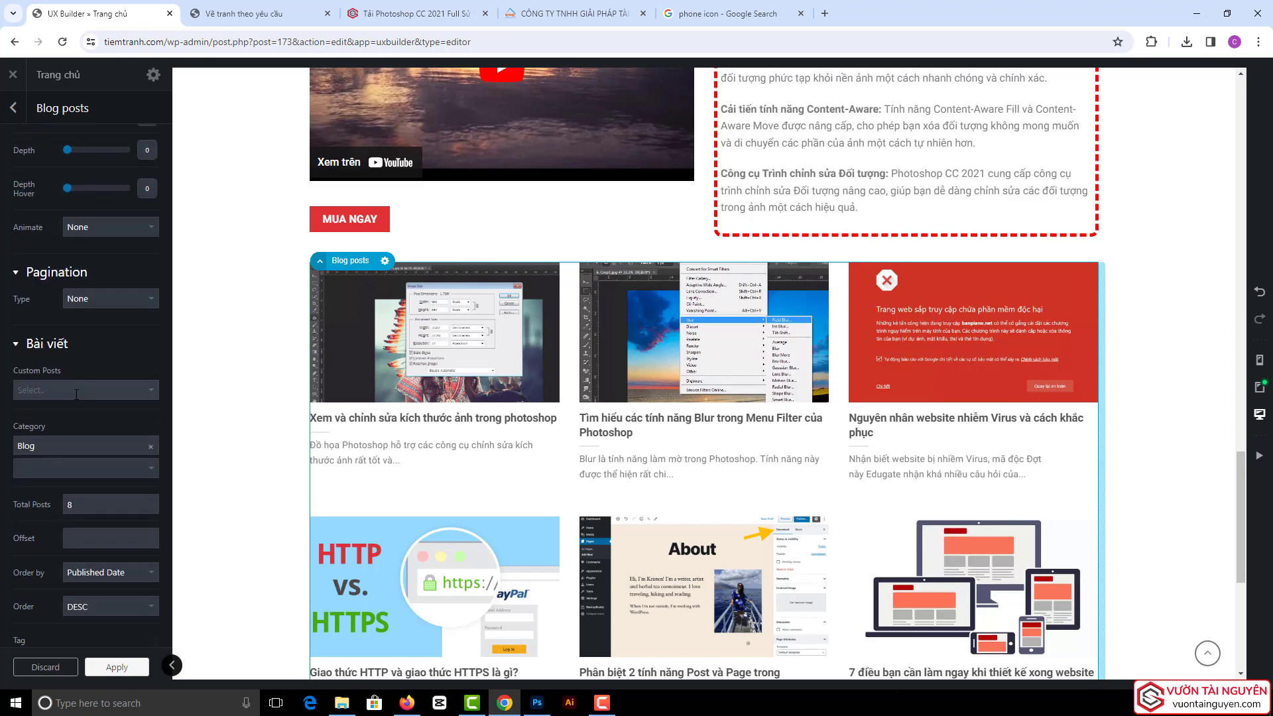
pyautogui.doubleClick(64, 503)
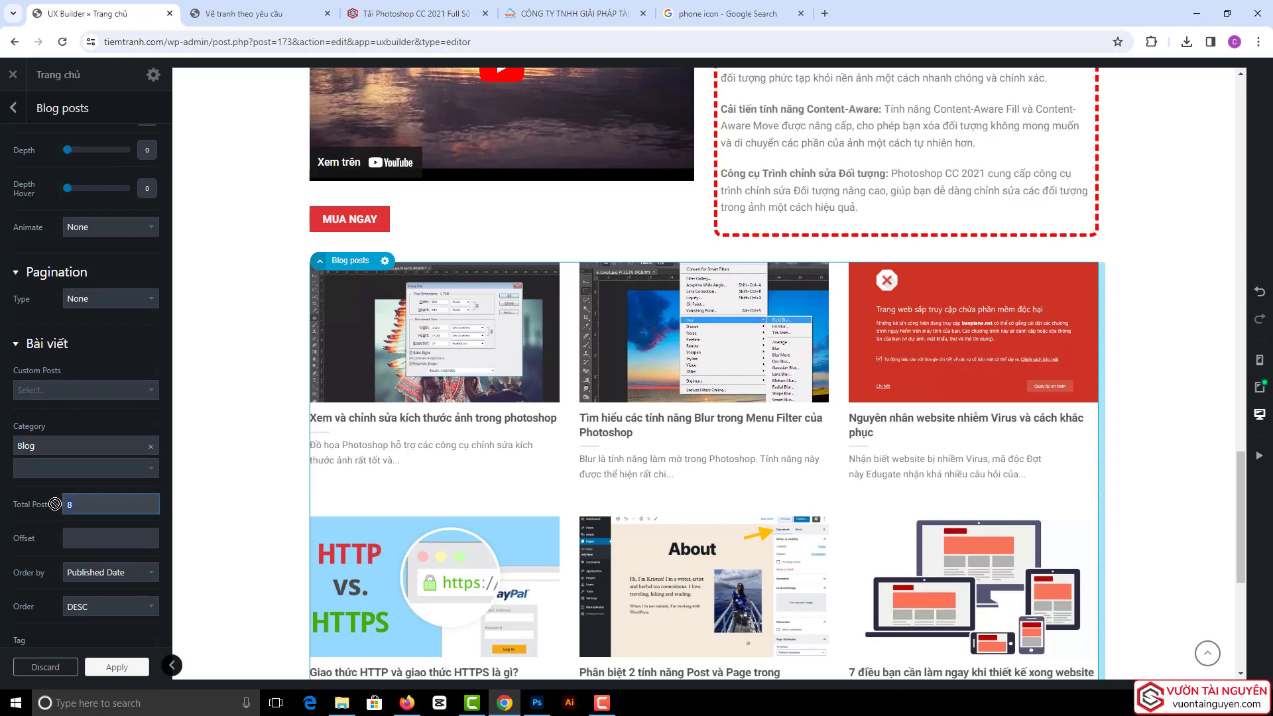
pyautogui.write('6')
pyautogui.press('Return')
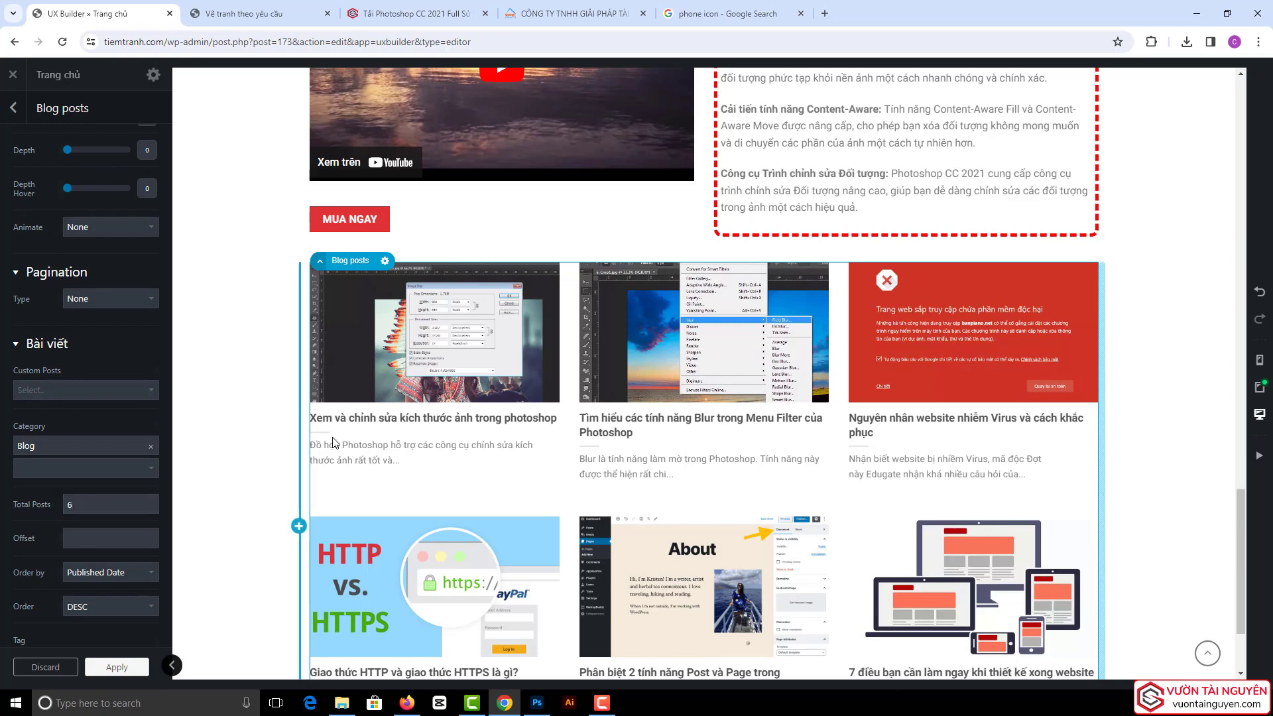
pyautogui.click(117, 667)
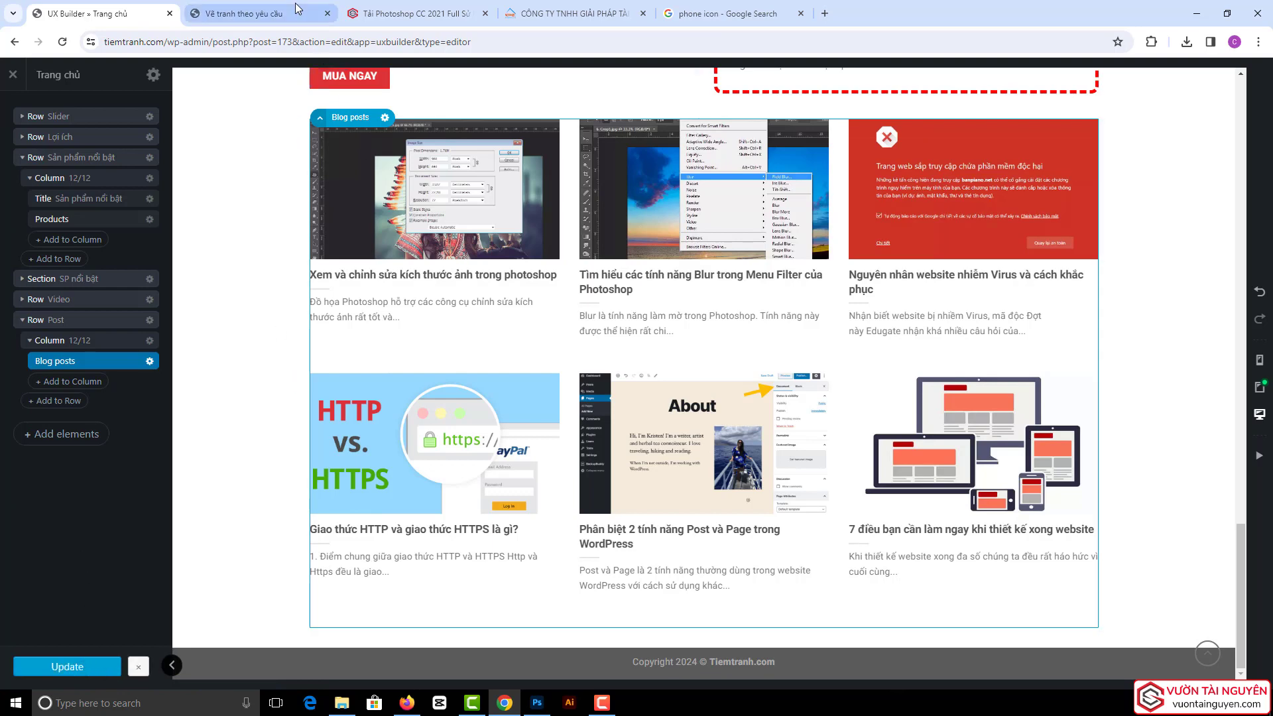
# - Reload the live home page and check the blog posts grid and the slider, benefit and product sections above it
pyautogui.click(242, 14)
pyautogui.click(61, 42)
pyautogui.scroll(-8, 134, 269)
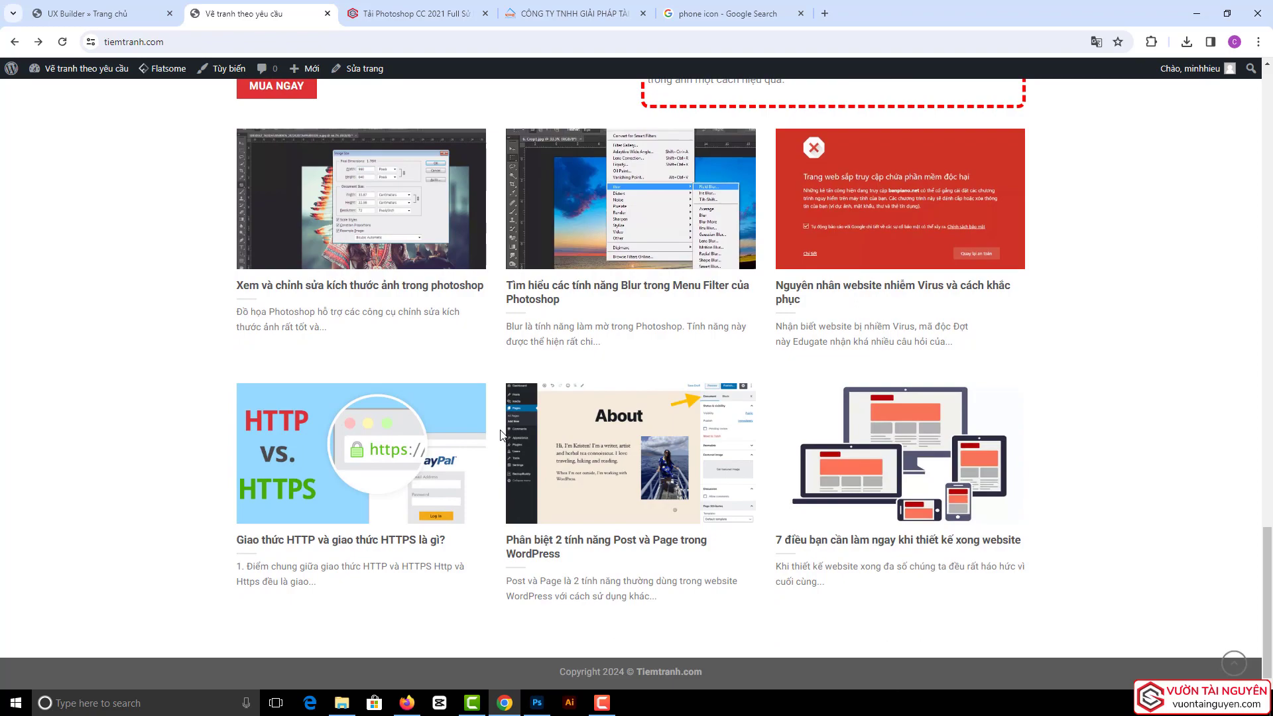
pyautogui.scroll(20, 502, 429)
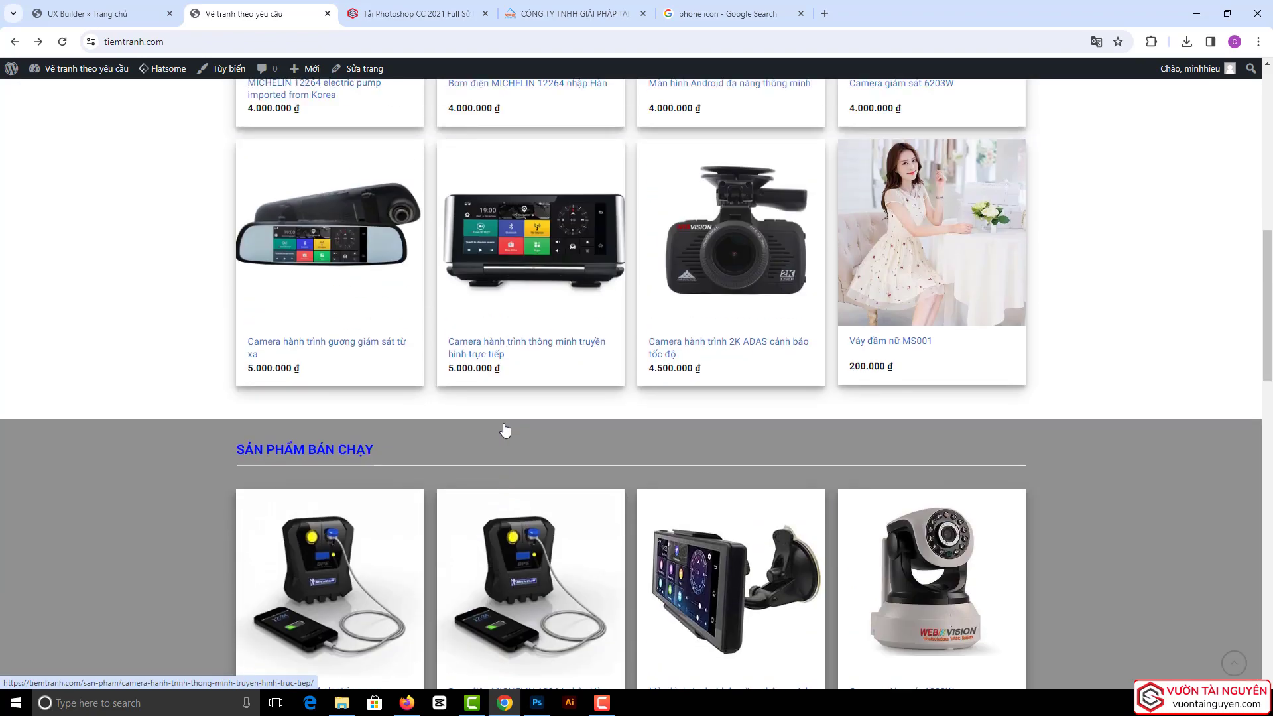
pyautogui.scroll(10, 689, 398)
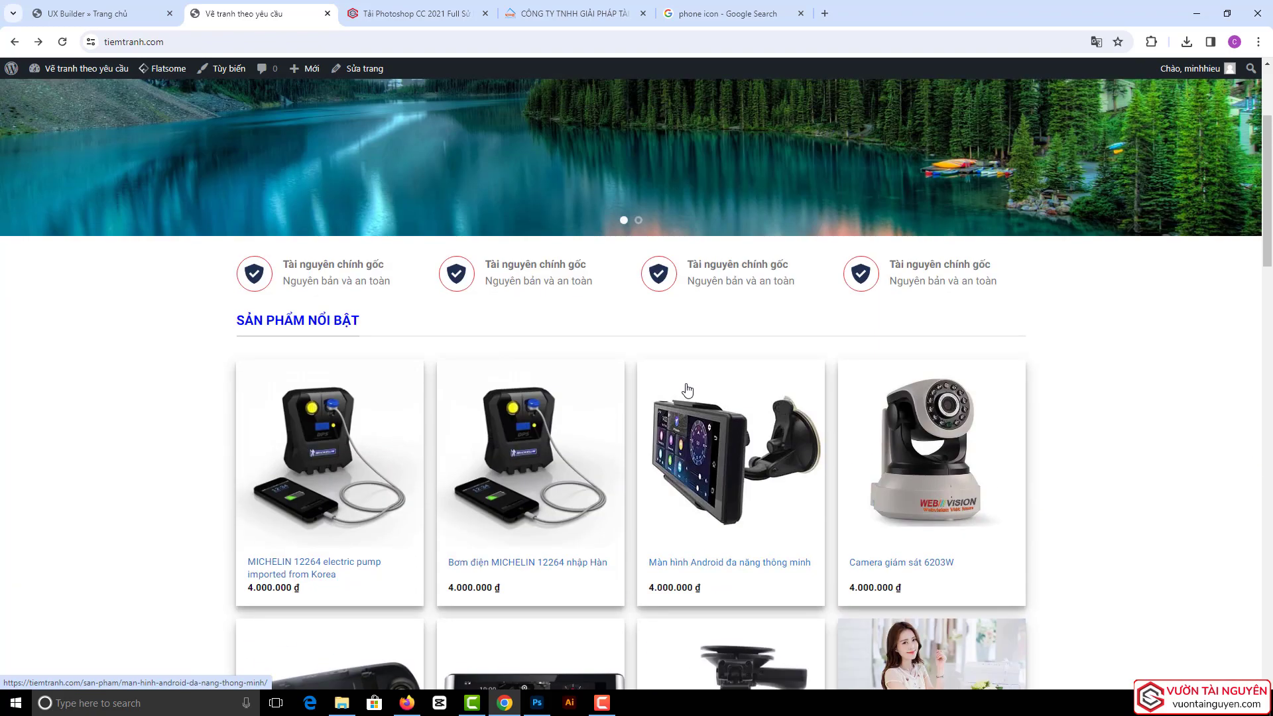
pyautogui.scroll(-6, 223, 269)
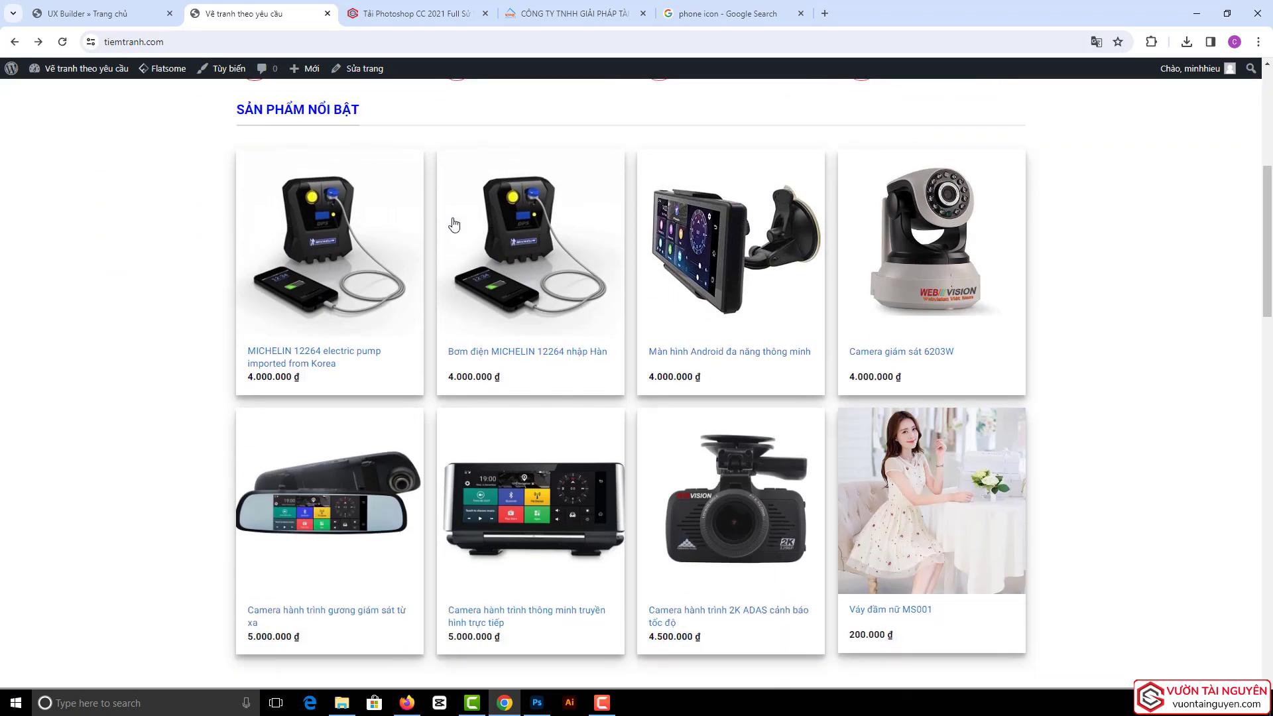
pyautogui.scroll(-4, 449, 221)
# - Return to the standard WordPress editor for the Trang chủ page and examine its row, column and element shortcodes
pyautogui.click(89, 13)
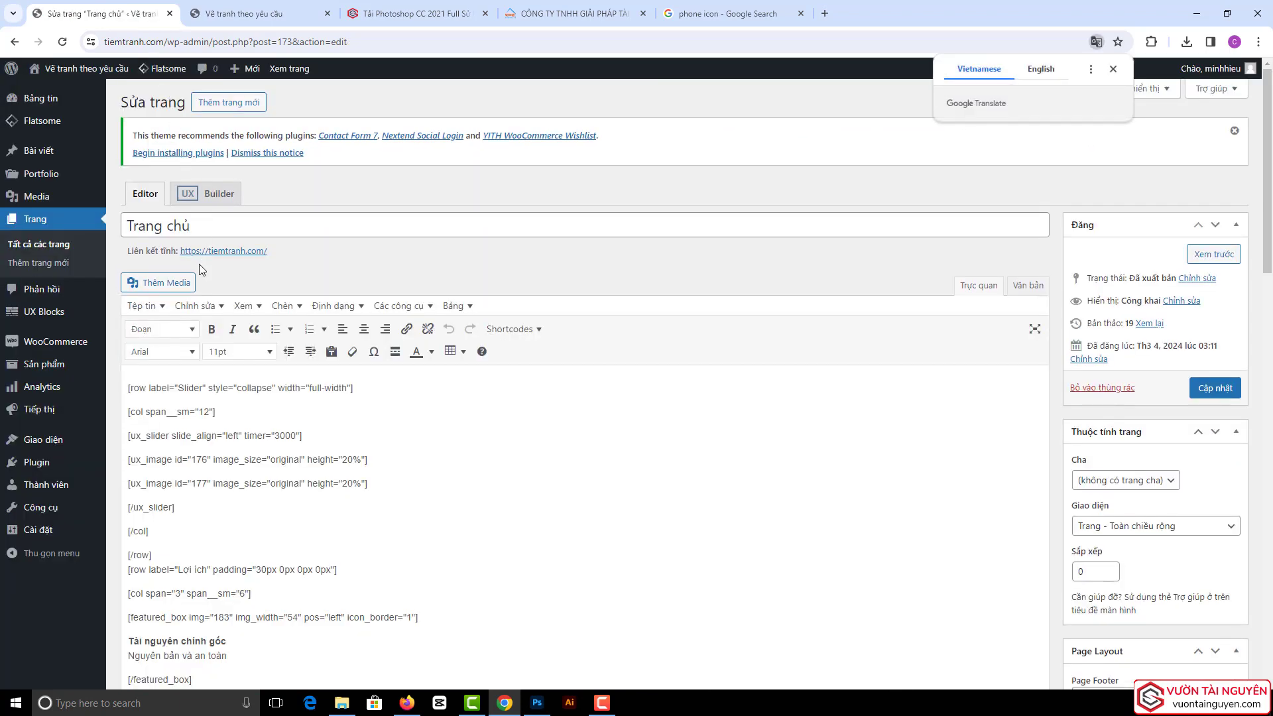
pyautogui.scroll(-7, 238, 237)
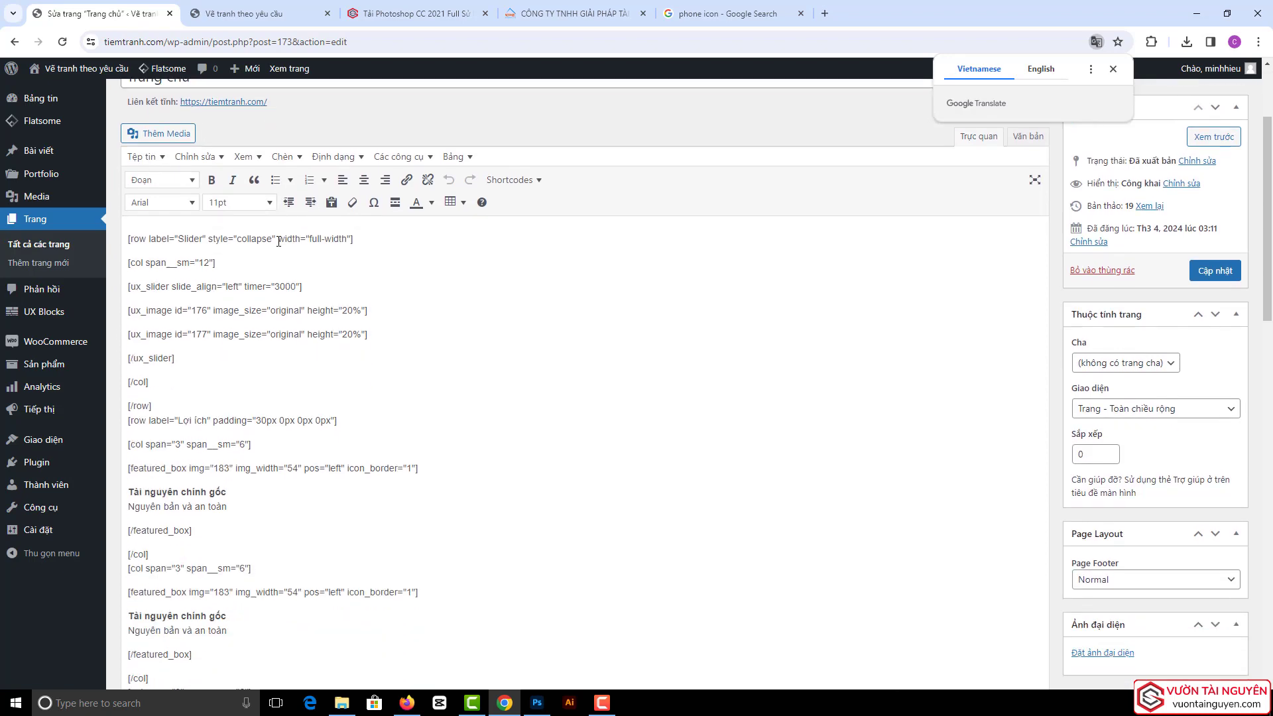
pyautogui.scroll(-3, 286, 349)
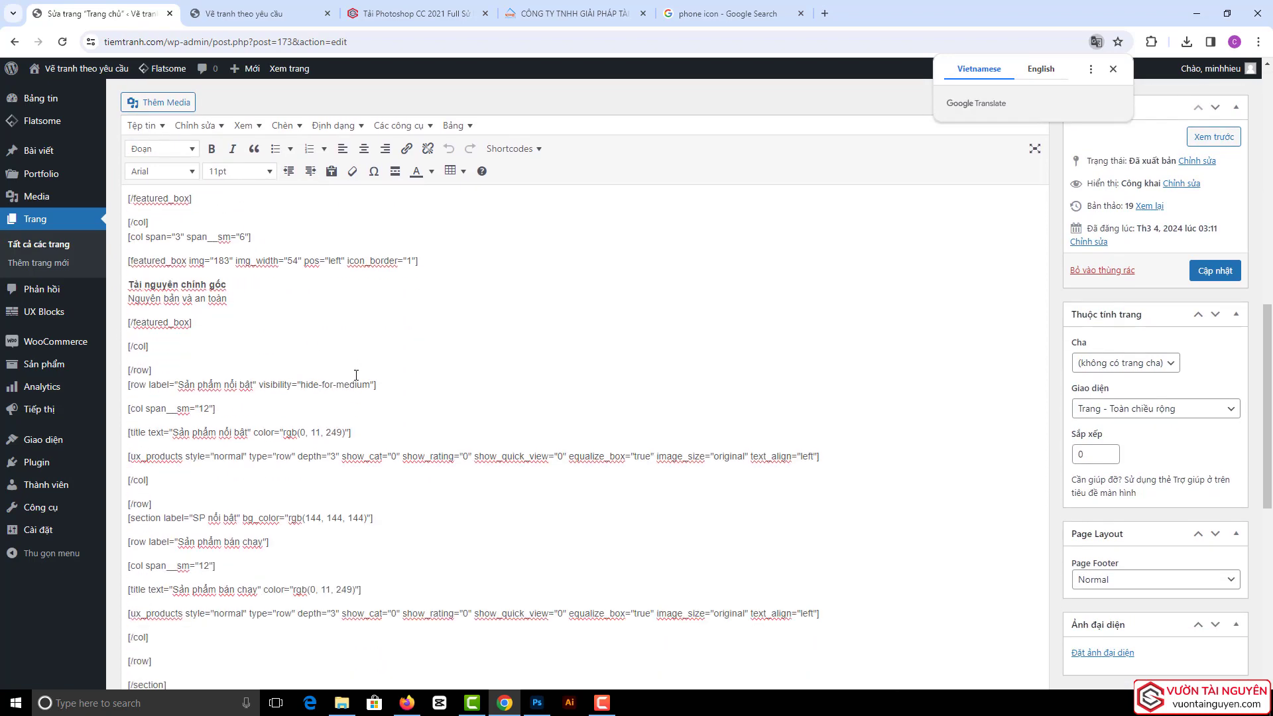
pyautogui.scroll(-5, 420, 371)
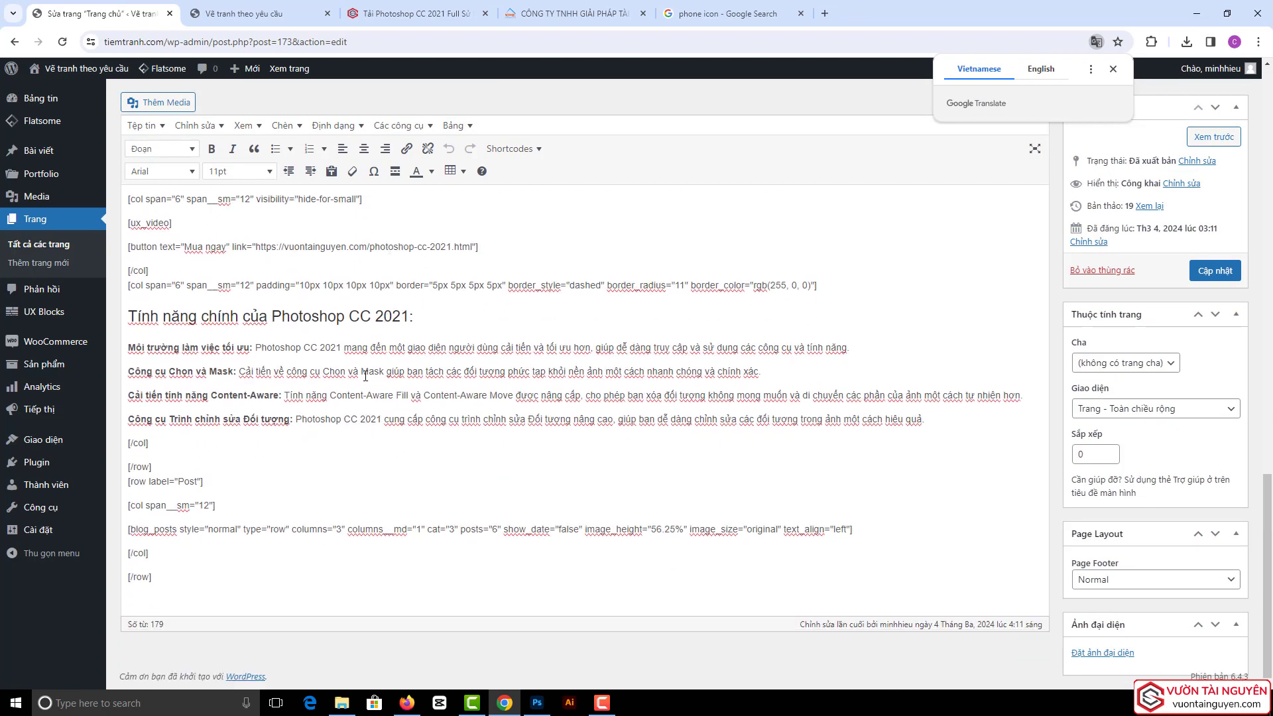
pyautogui.scroll(10, 433, 345)
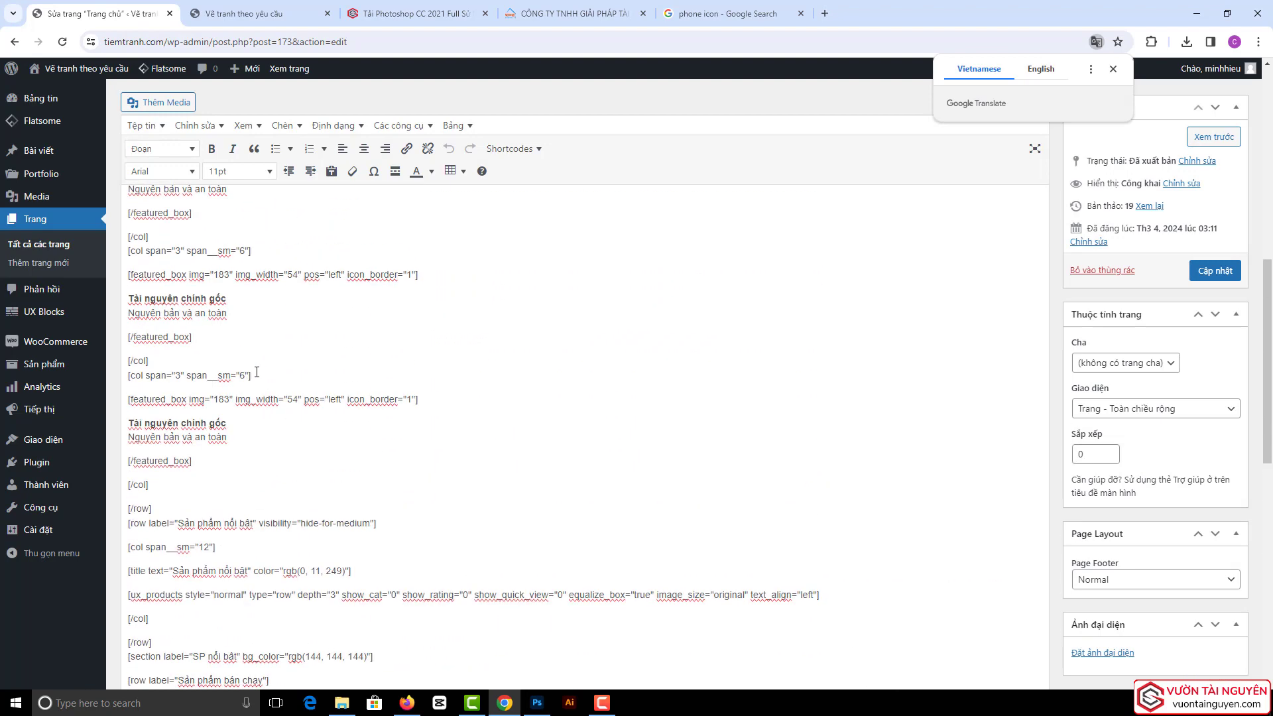
pyautogui.moveTo(150, 361); pyautogui.dragTo(390, 415)
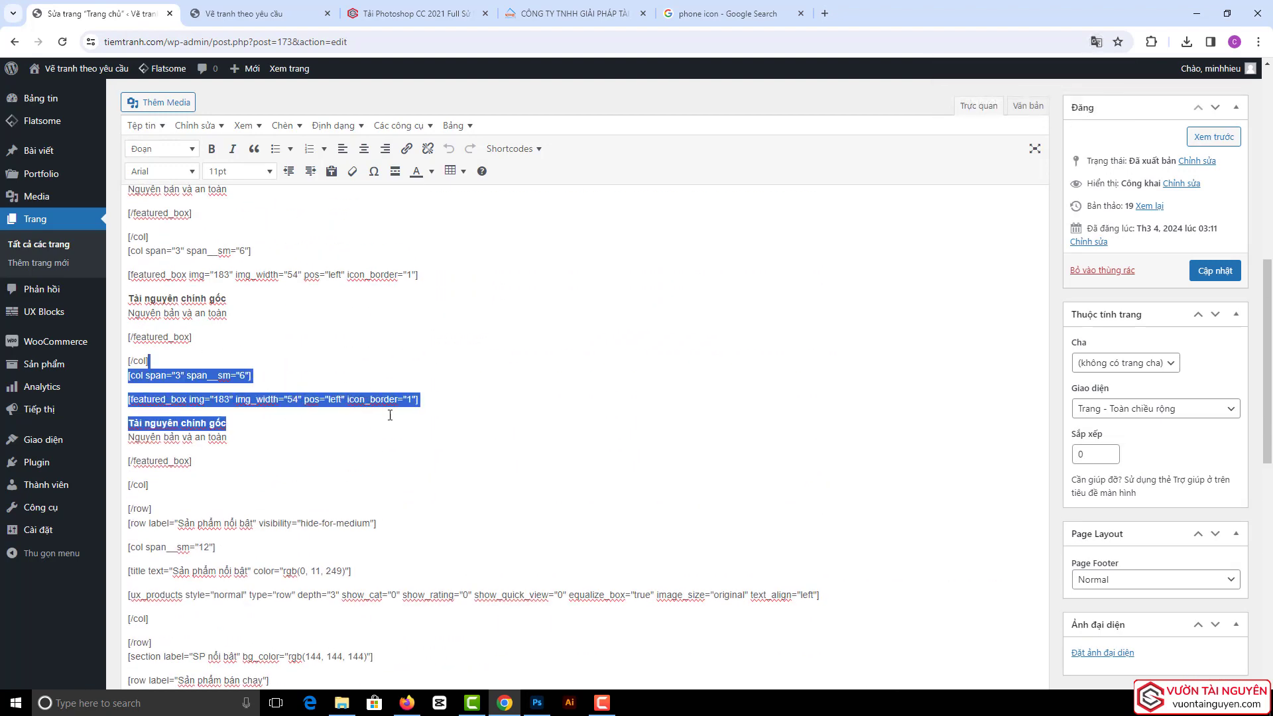
pyautogui.click(457, 420)
pyautogui.scroll(10, 332, 394)
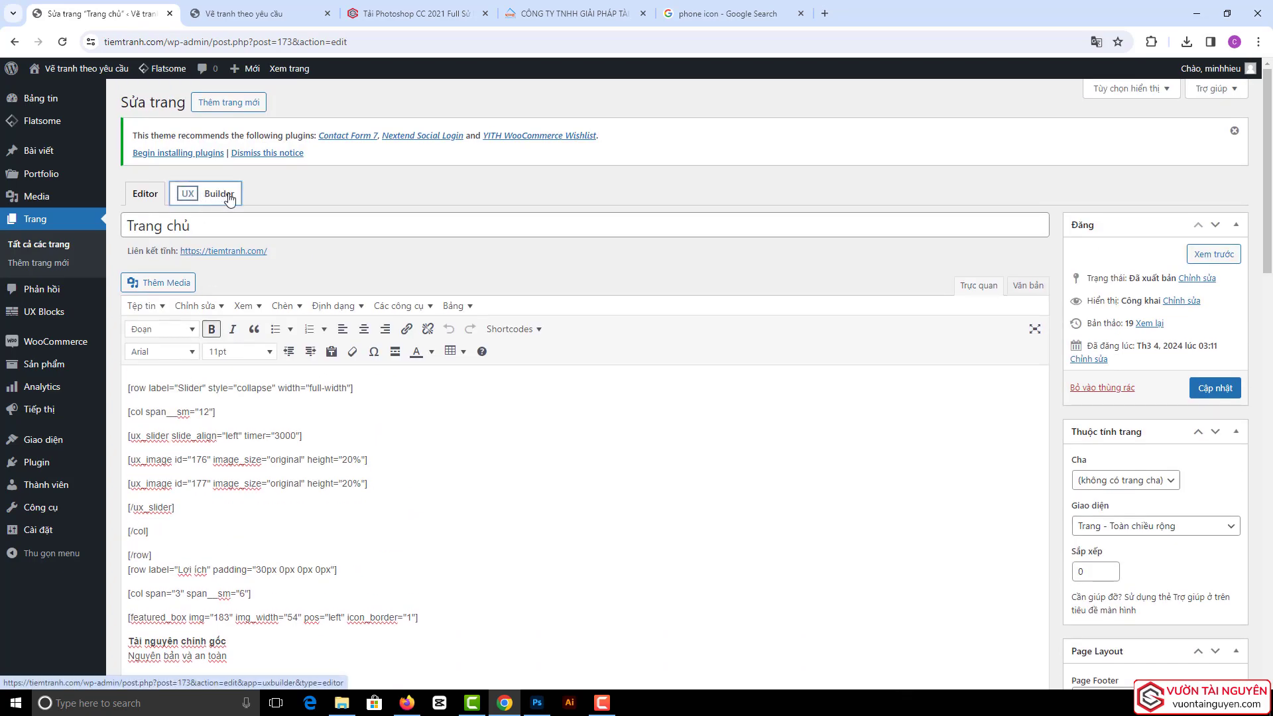
# - Reopen the Trang chủ page in UX Builder and expand the Sản phẩm nổi bật row and its column
pyautogui.click(216, 197)
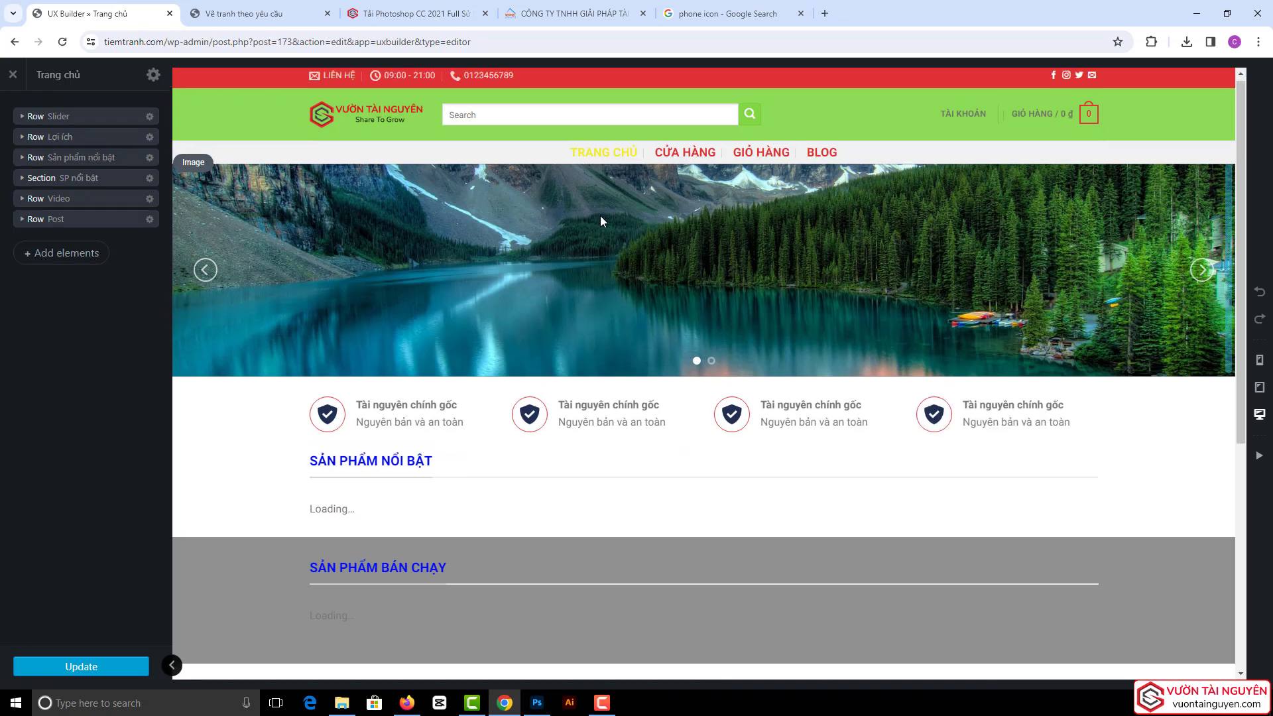
pyautogui.scroll(-4, 601, 221)
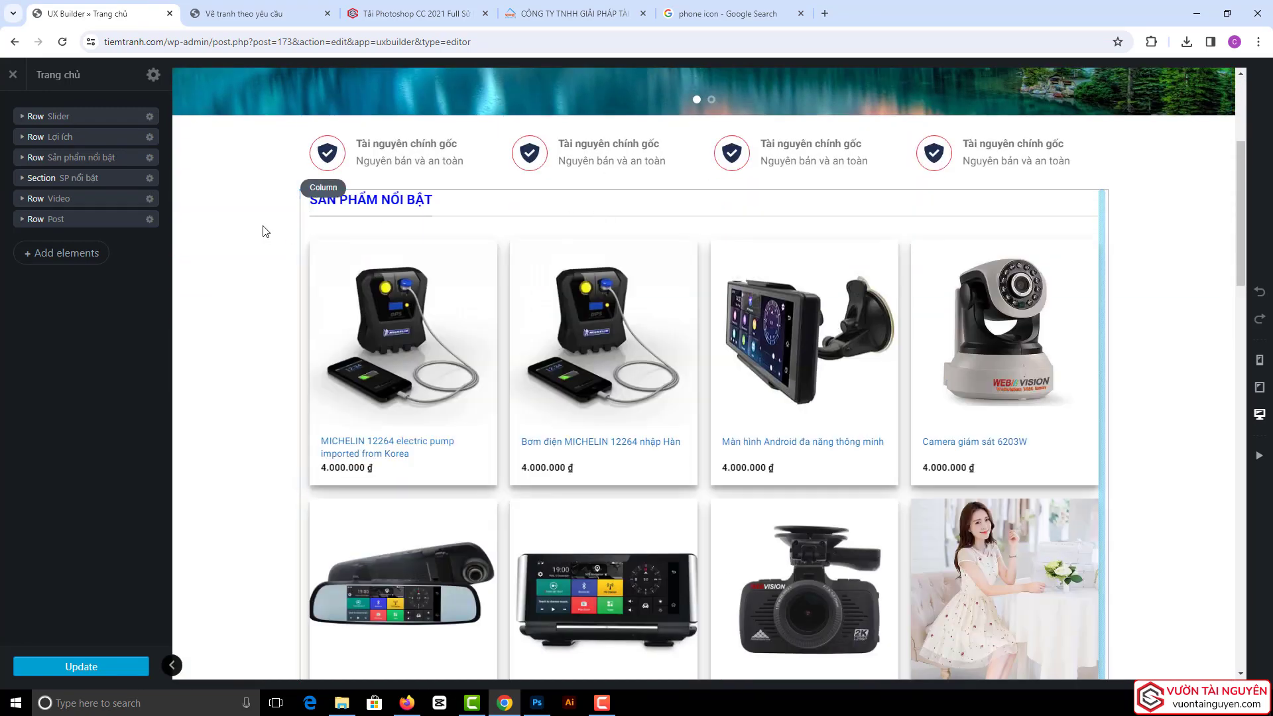
pyautogui.click(24, 159)
pyautogui.click(26, 179)
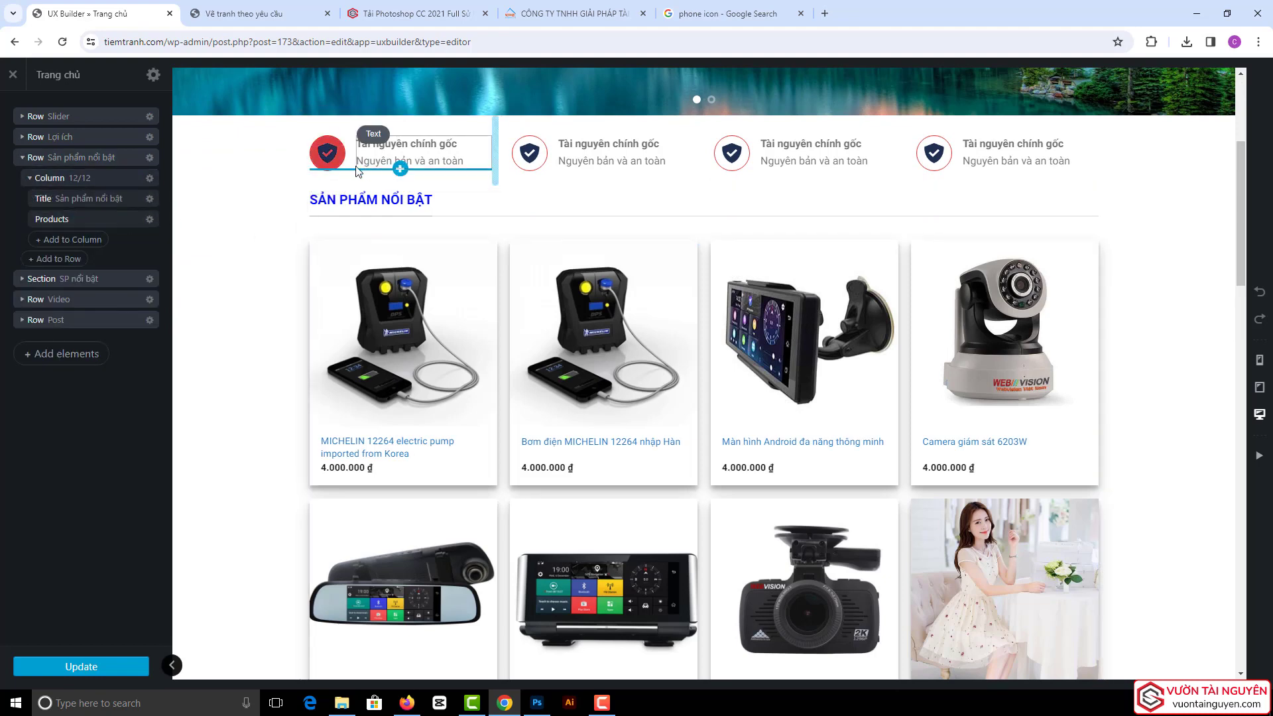
# - Inspect the first benefit's Icon Box settings and its text in the text editor, closing the editor without edits
pyautogui.click(328, 161)
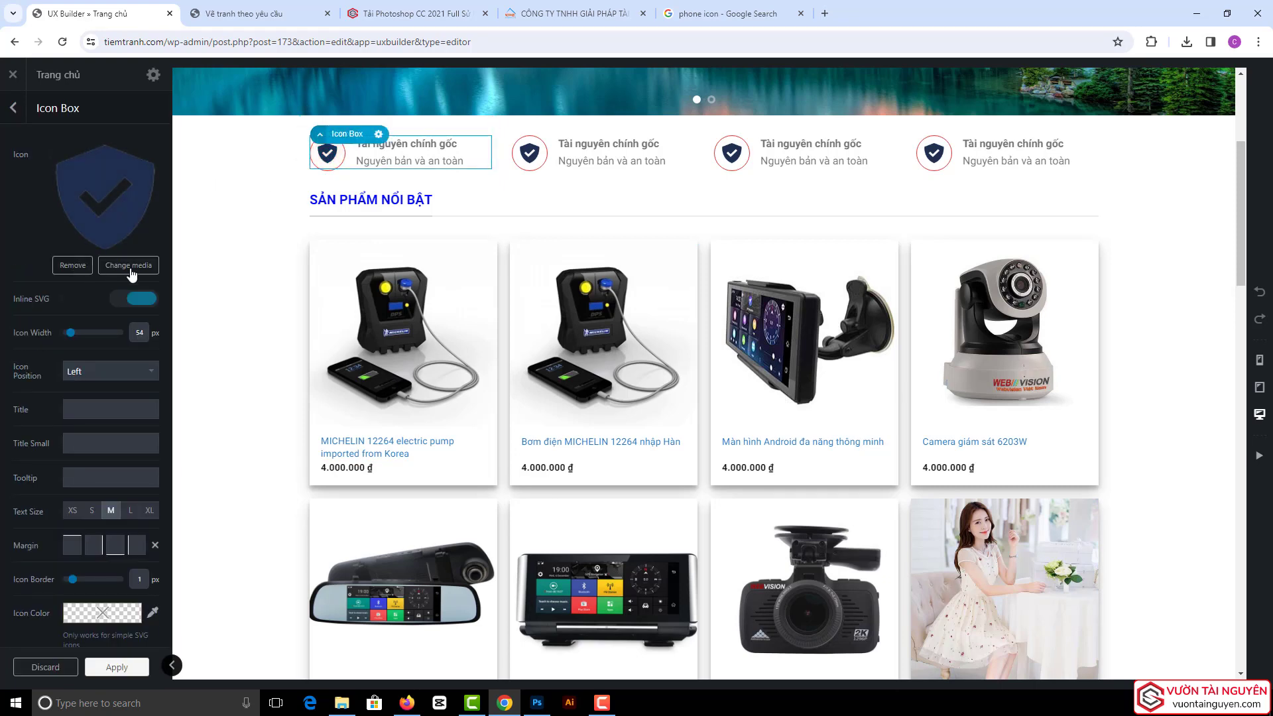
pyautogui.doubleClick(433, 155)
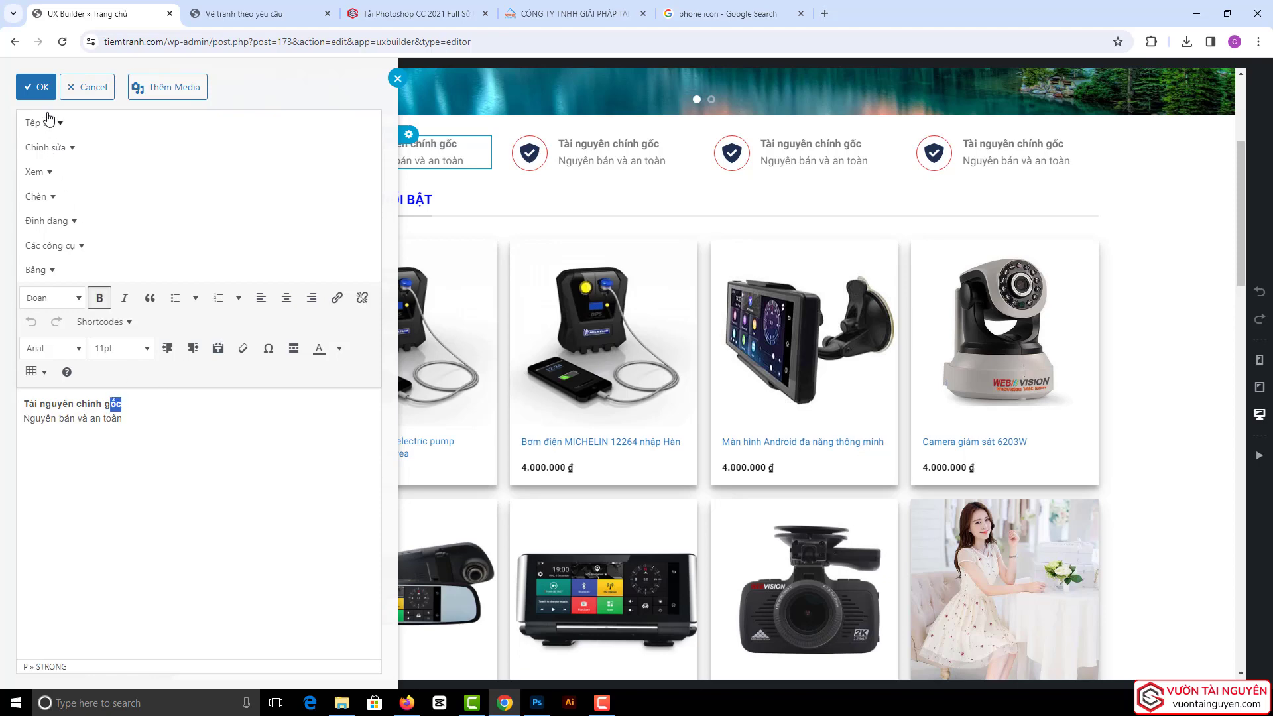
pyautogui.click(38, 87)
# - Open the Products element of the Sản phẩm nổi bật row and review its options down to the Bài viết settings
pyautogui.scroll(-3, 423, 272)
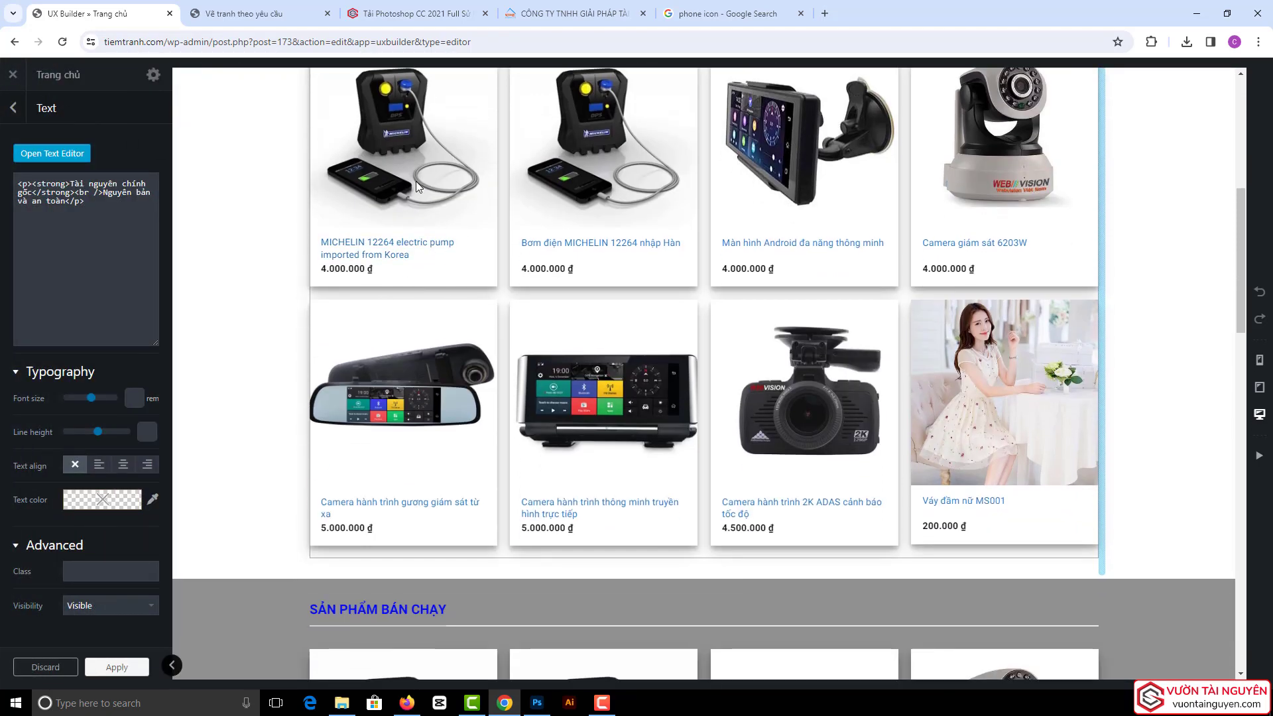
pyautogui.click(416, 181)
pyautogui.scroll(-15, 82, 352)
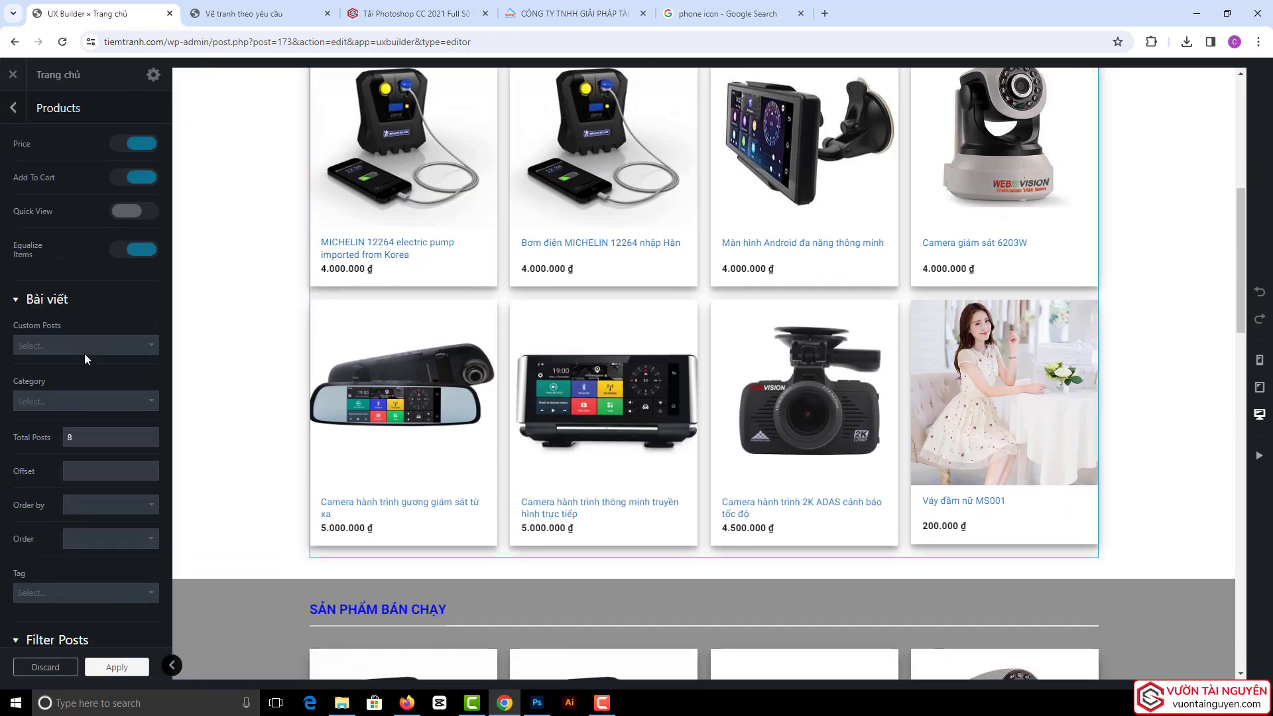
# - Review the remaining Products options and the settings of the Blog posts element in the Post row
pyautogui.scroll(-3, 109, 392)
pyautogui.scroll(-15, 525, 314)
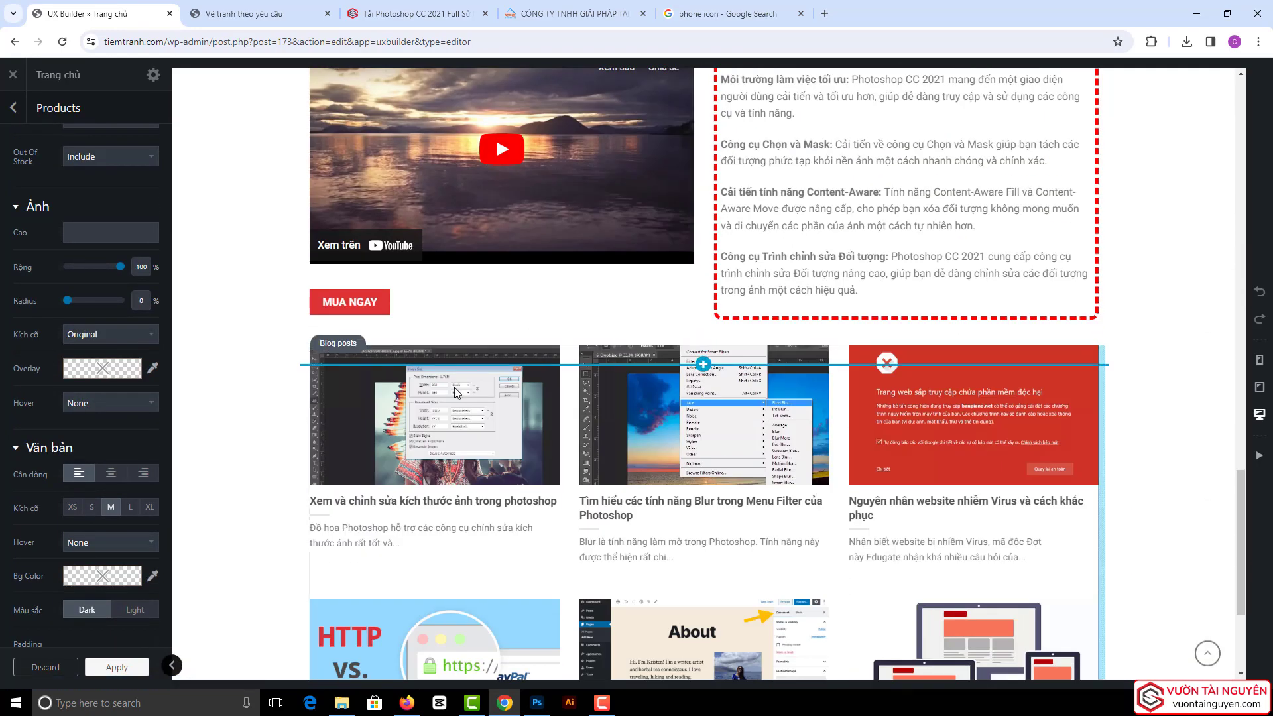
pyautogui.click(455, 425)
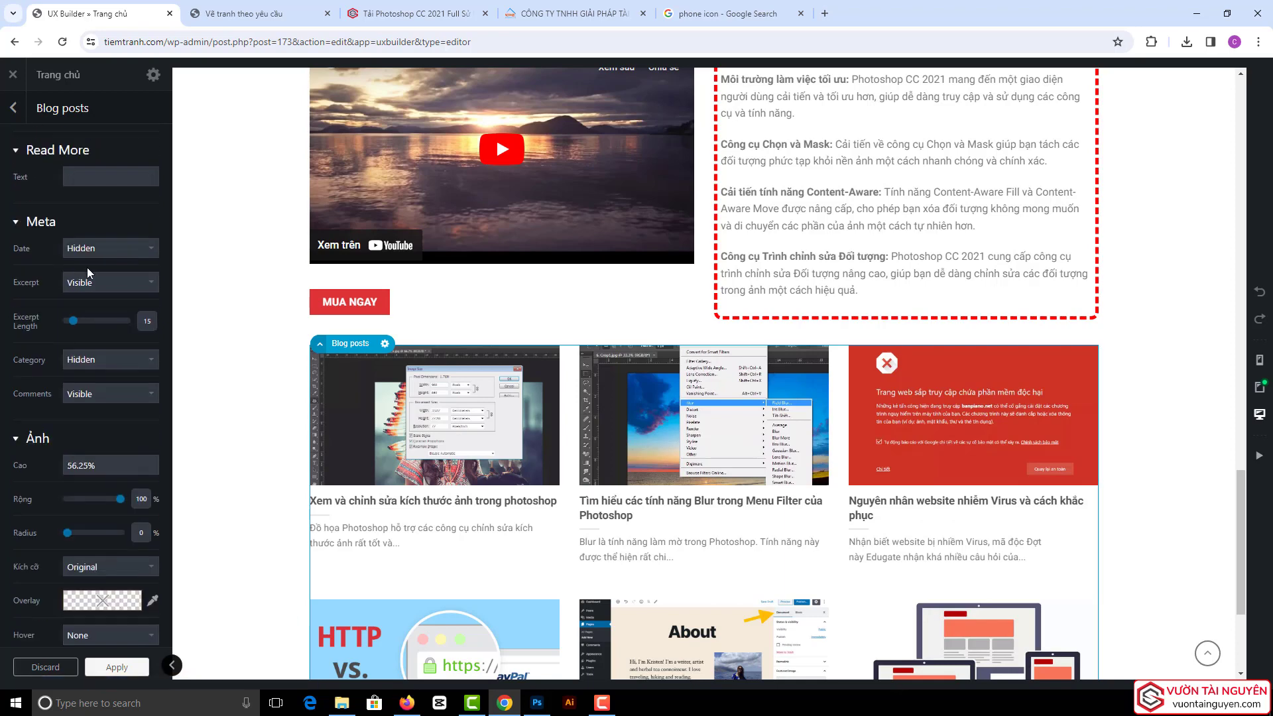
pyautogui.scroll(3, 101, 165)
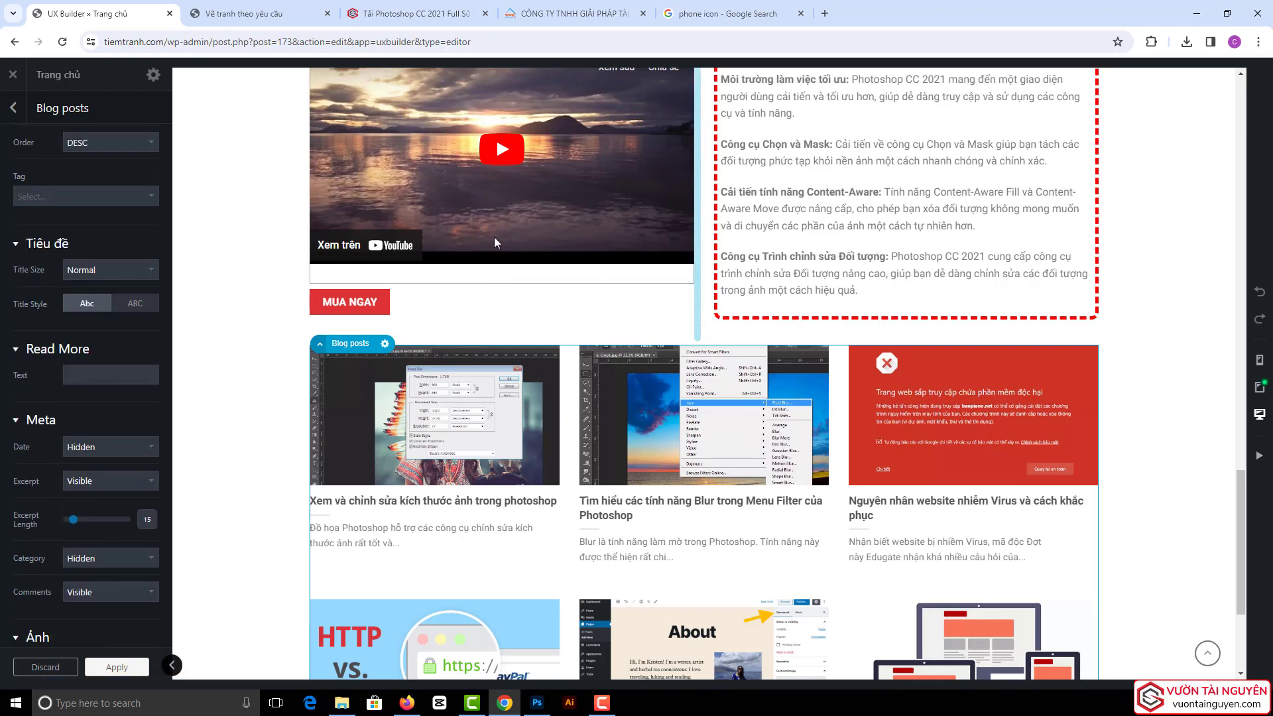
# - Open the Video element's settings and review its video URL, height and depth options
pyautogui.click(424, 273)
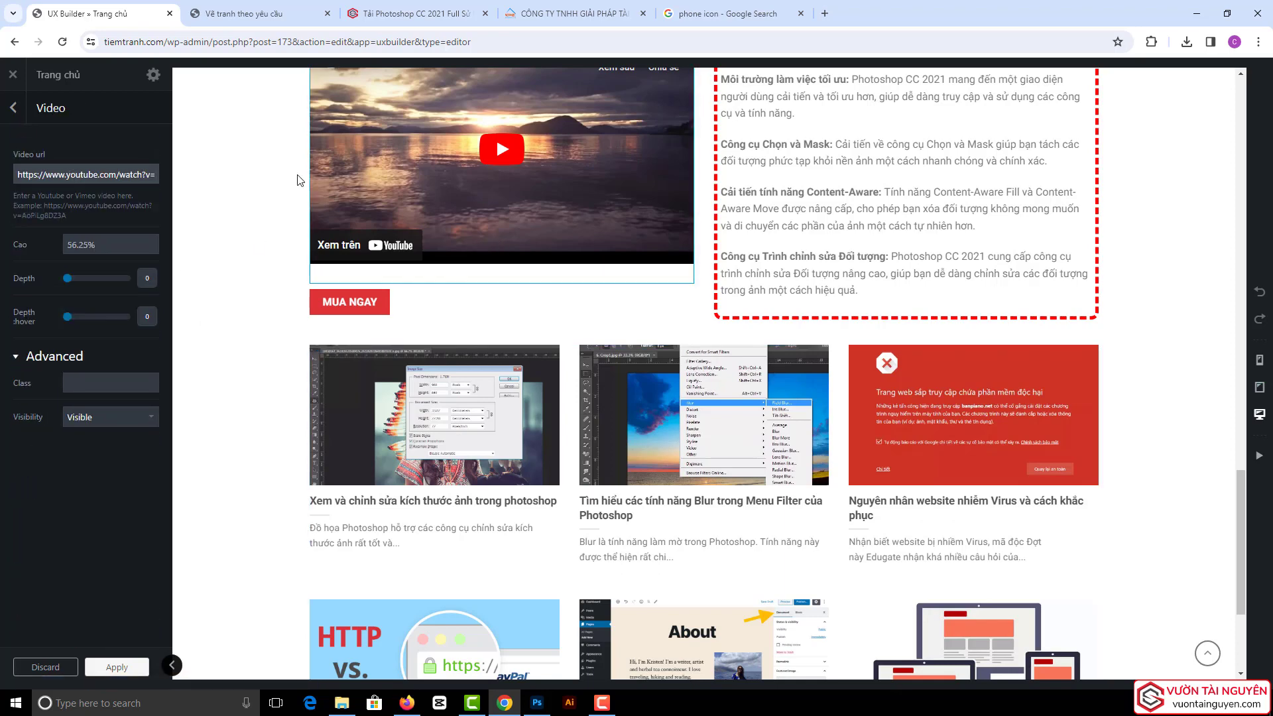
pyautogui.scroll(5, 730, 262)
pyautogui.scroll(5, 740, 265)
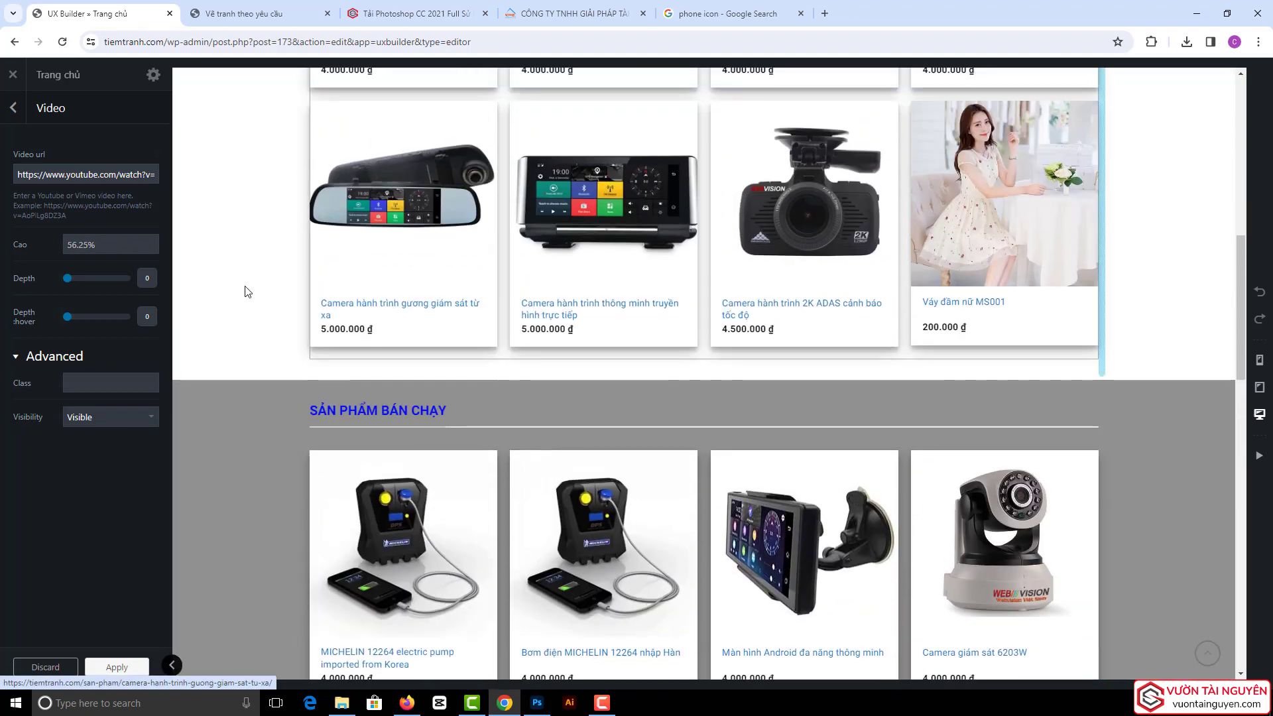
pyautogui.moveTo(80, 251)
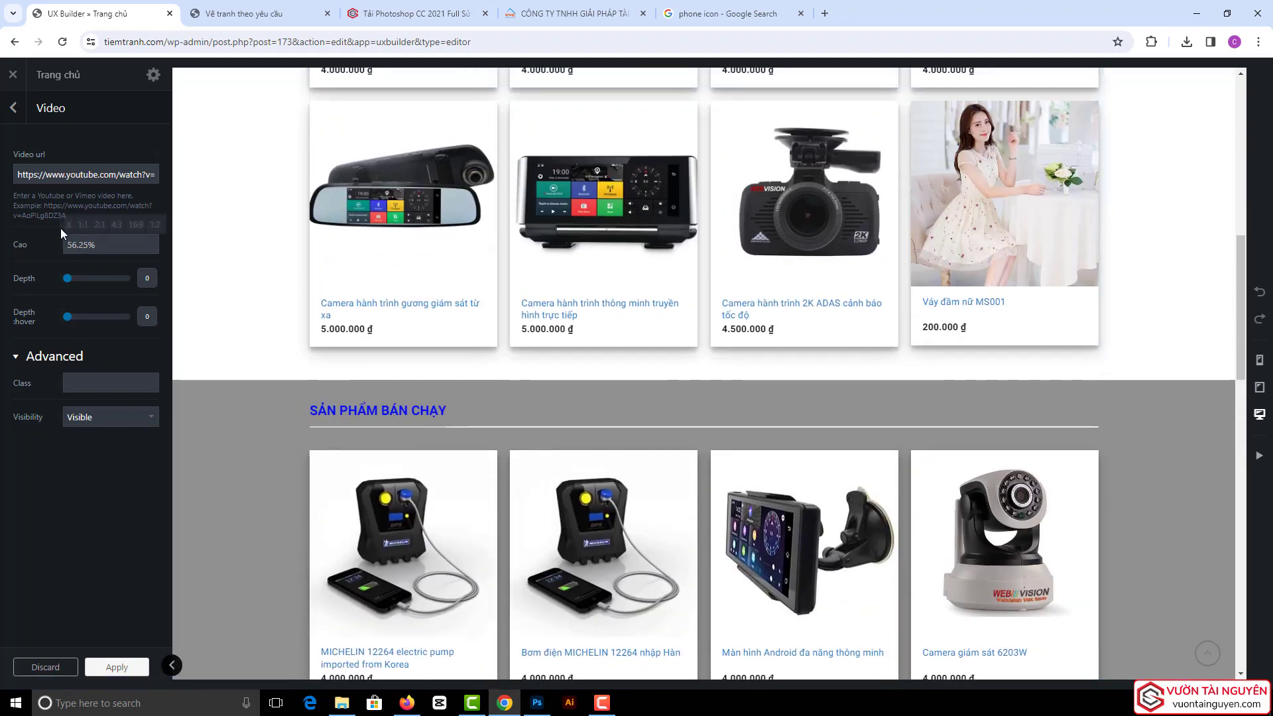
# - Apply the open Video element settings and leave UX Builder for the Trang chủ page's standard editor
pyautogui.click(12, 75)
pyautogui.click(747, 126)
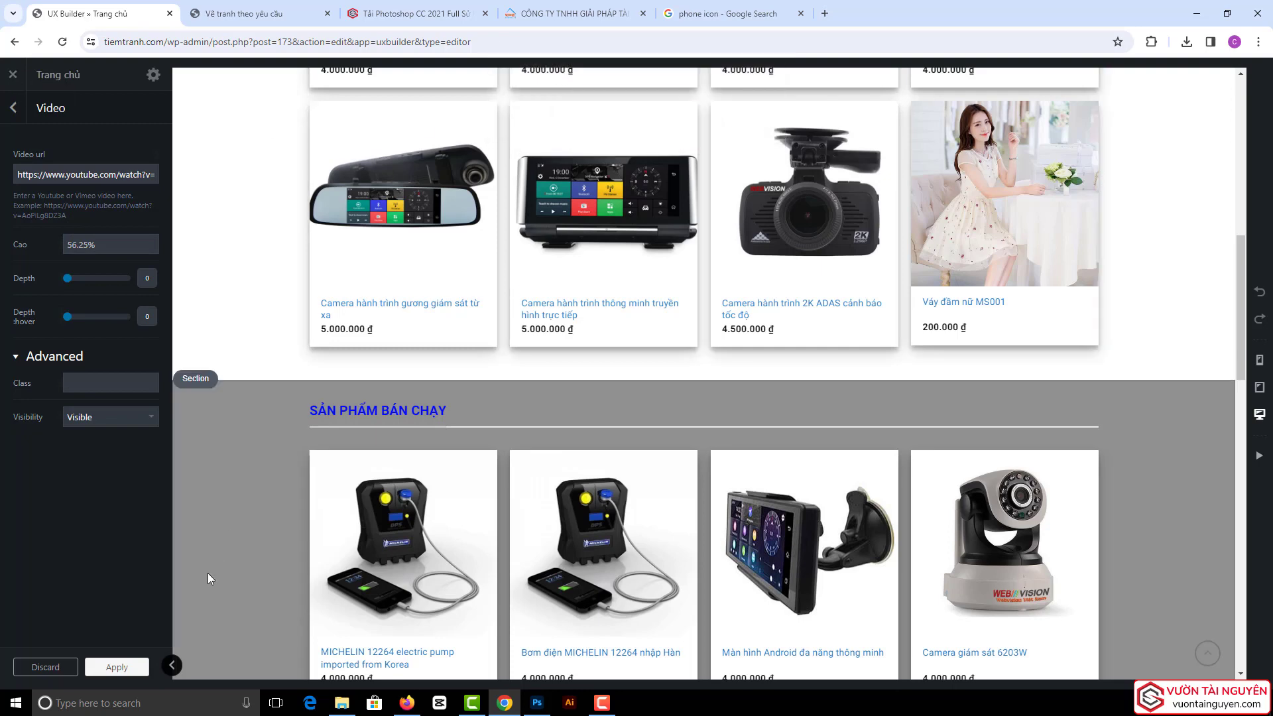
pyautogui.click(116, 667)
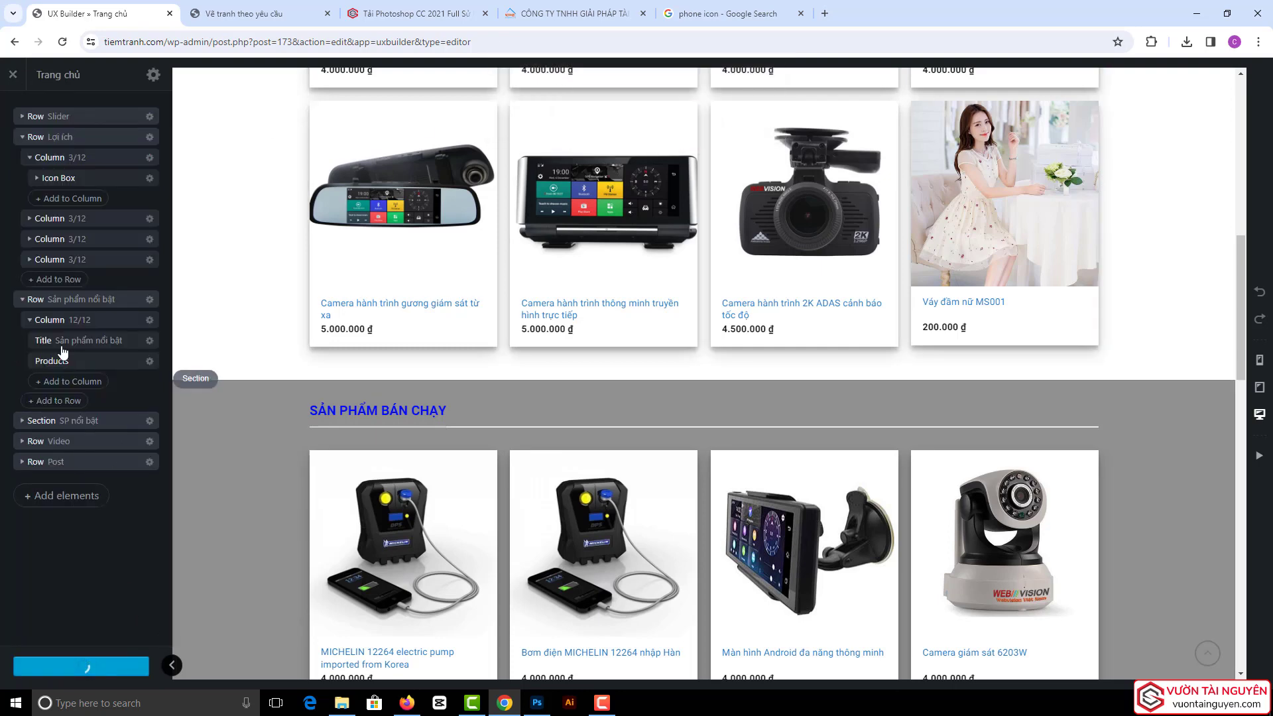
pyautogui.click(13, 77)
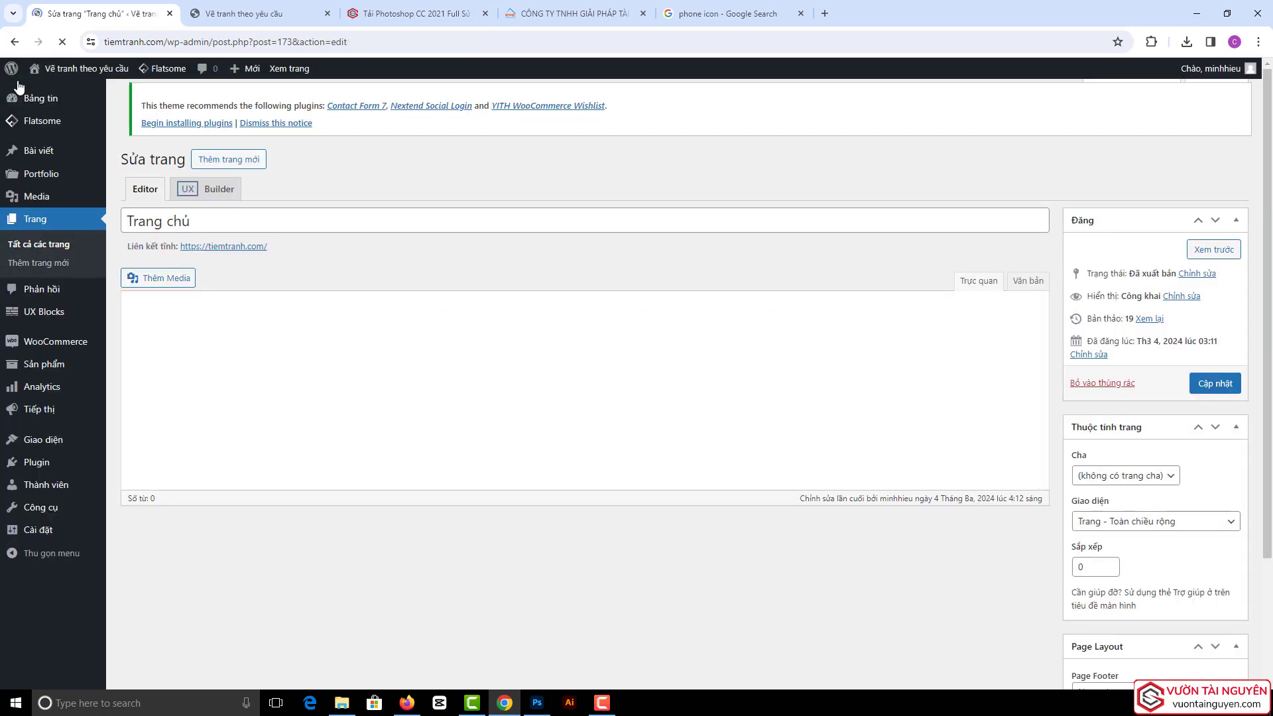
pyautogui.click(1113, 69)
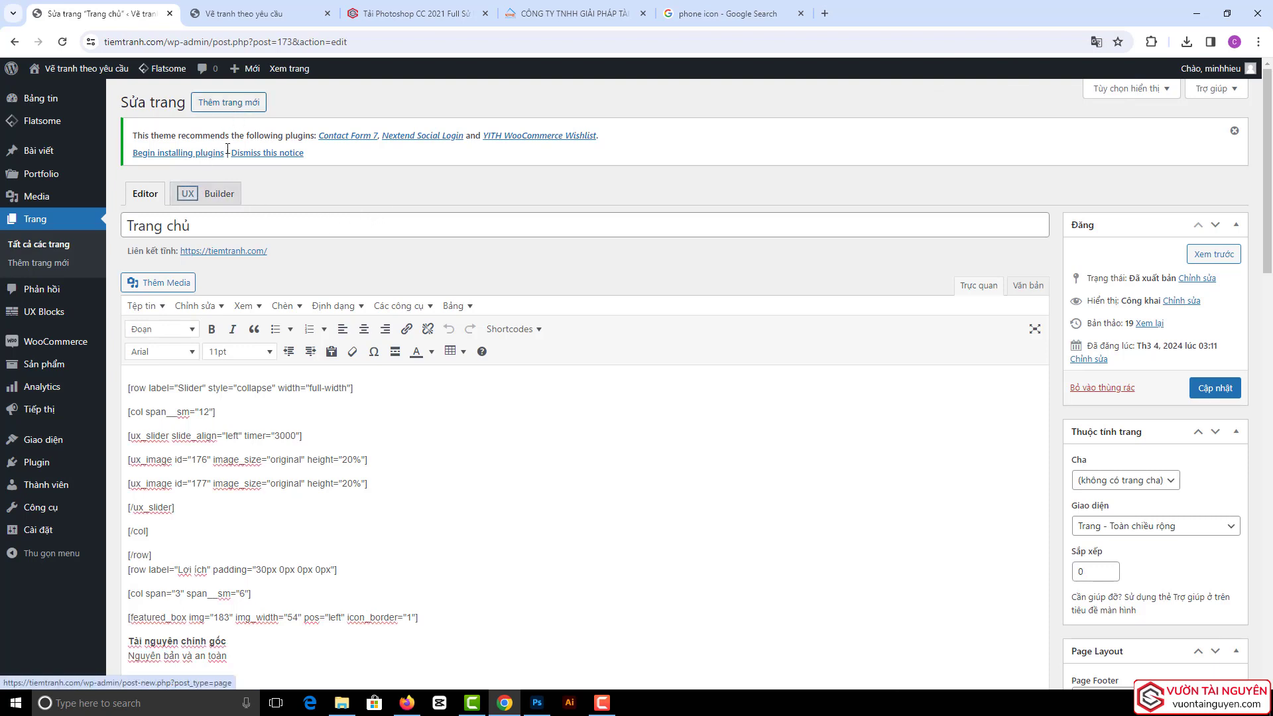
# - Open the Bài viết list, view the blank new-post form, and return to the list
pyautogui.click(39, 154)
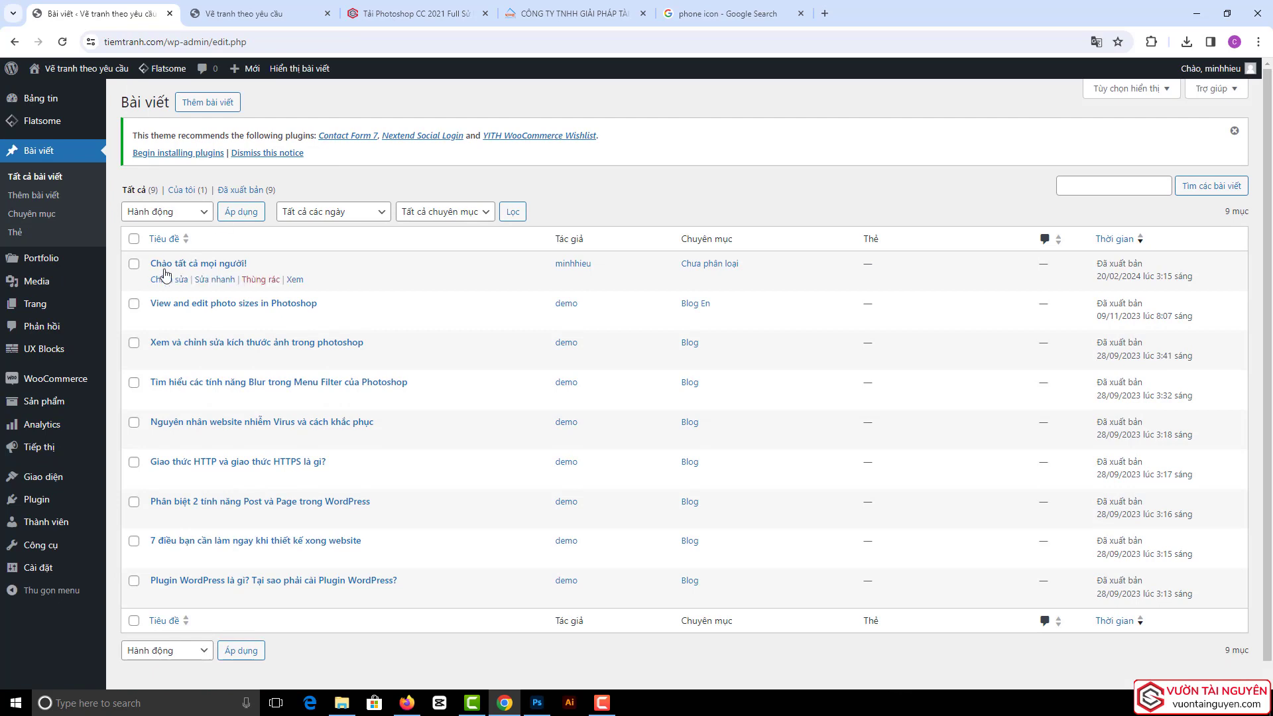
pyautogui.click(209, 104)
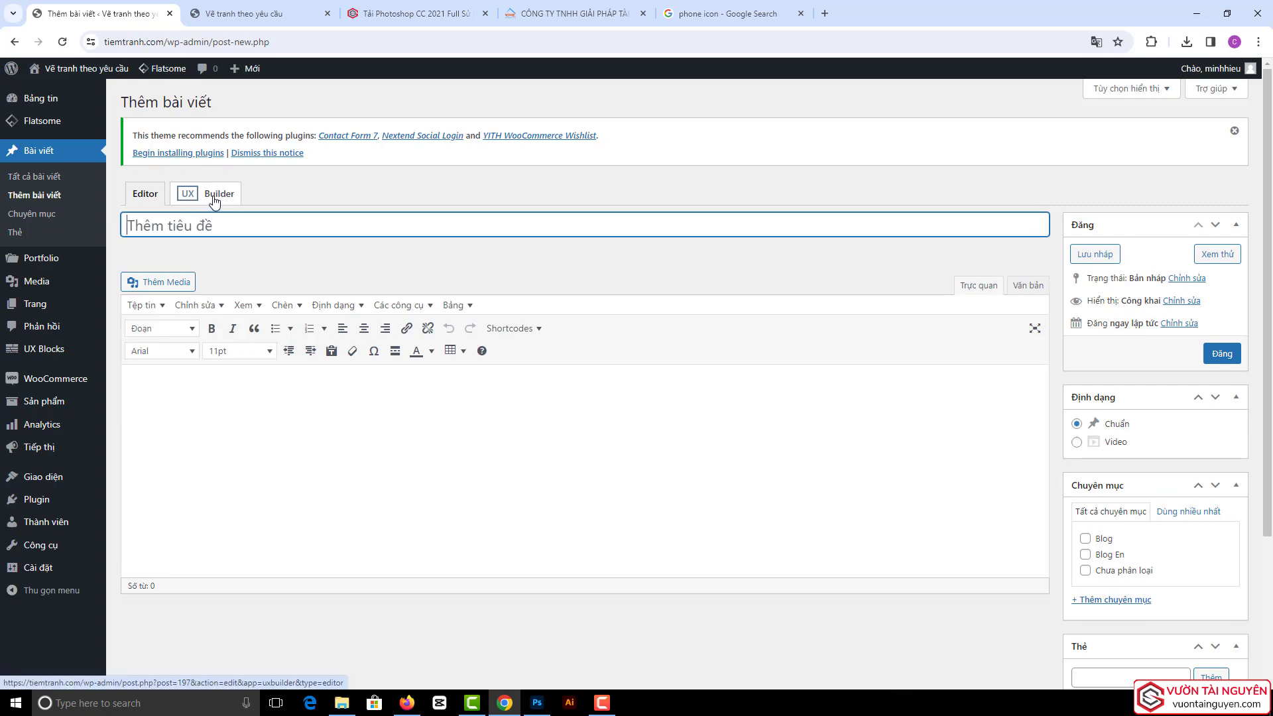
pyautogui.hotkey('alt', 'Left')
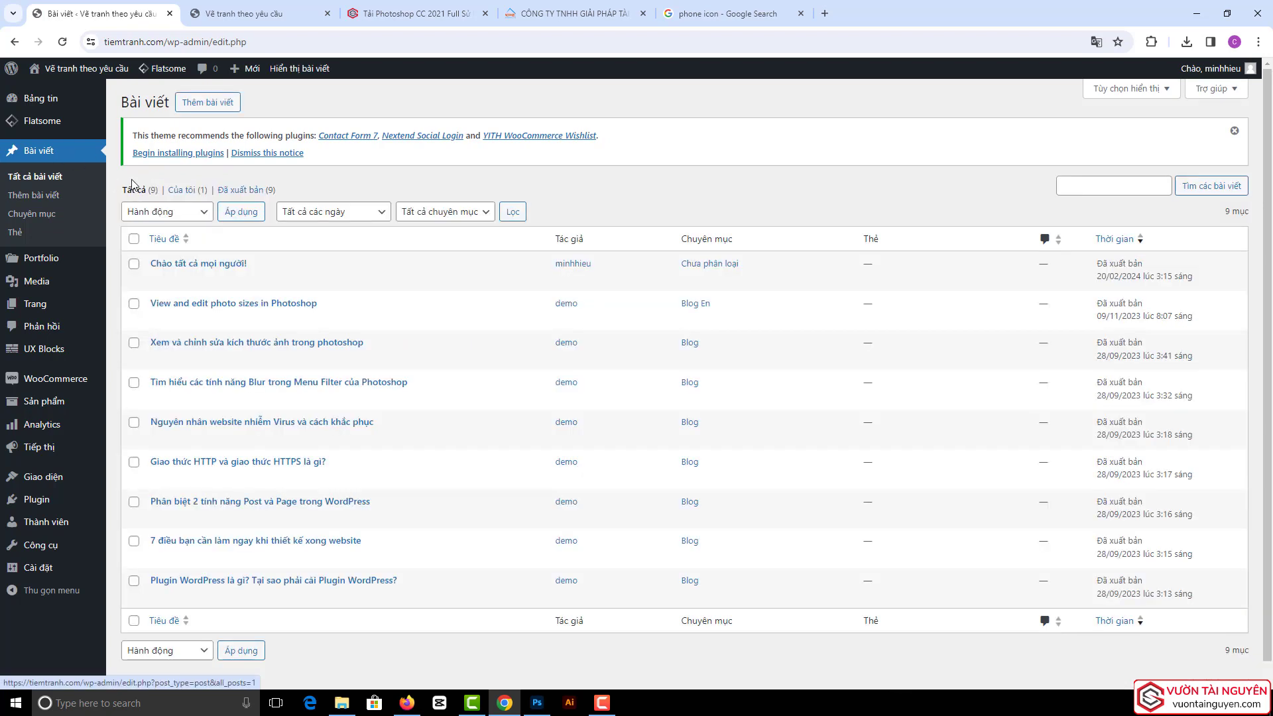
# - Open Flatsome's Advanced options and examine the Header Scripts and Footer Scripts fields in Global Settings
pyautogui.moveTo(32, 128)
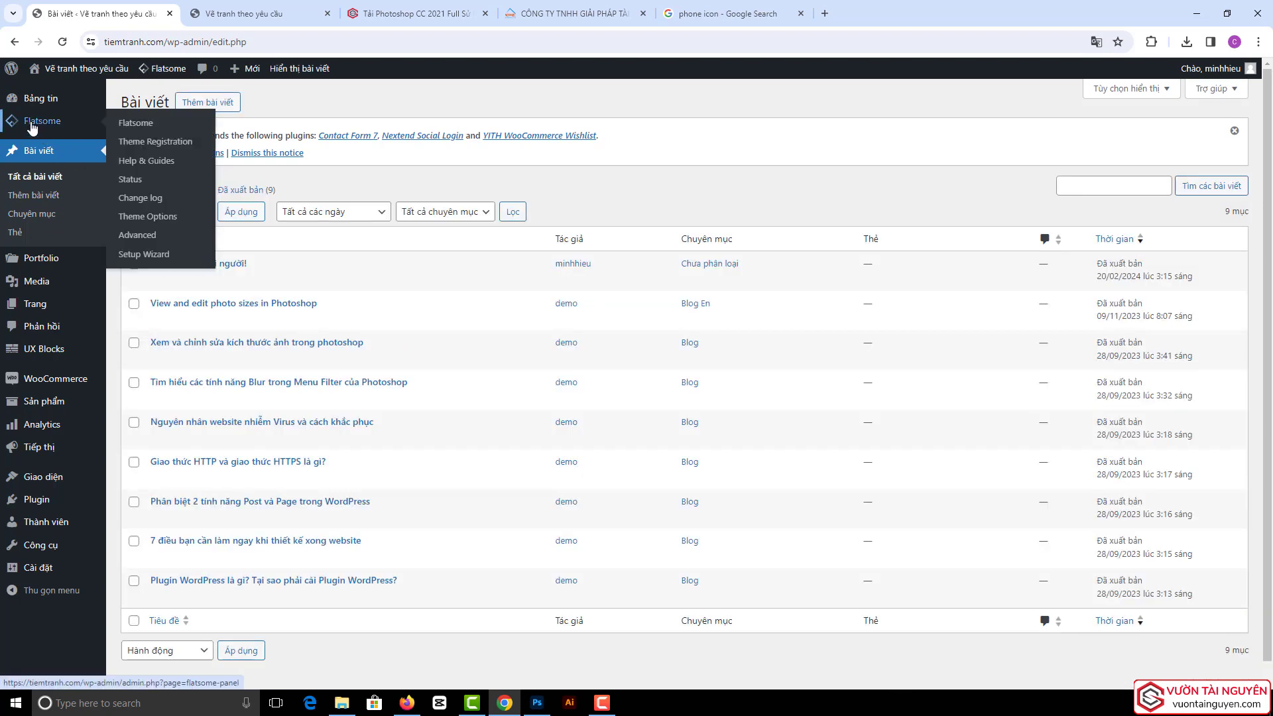
pyautogui.click(138, 235)
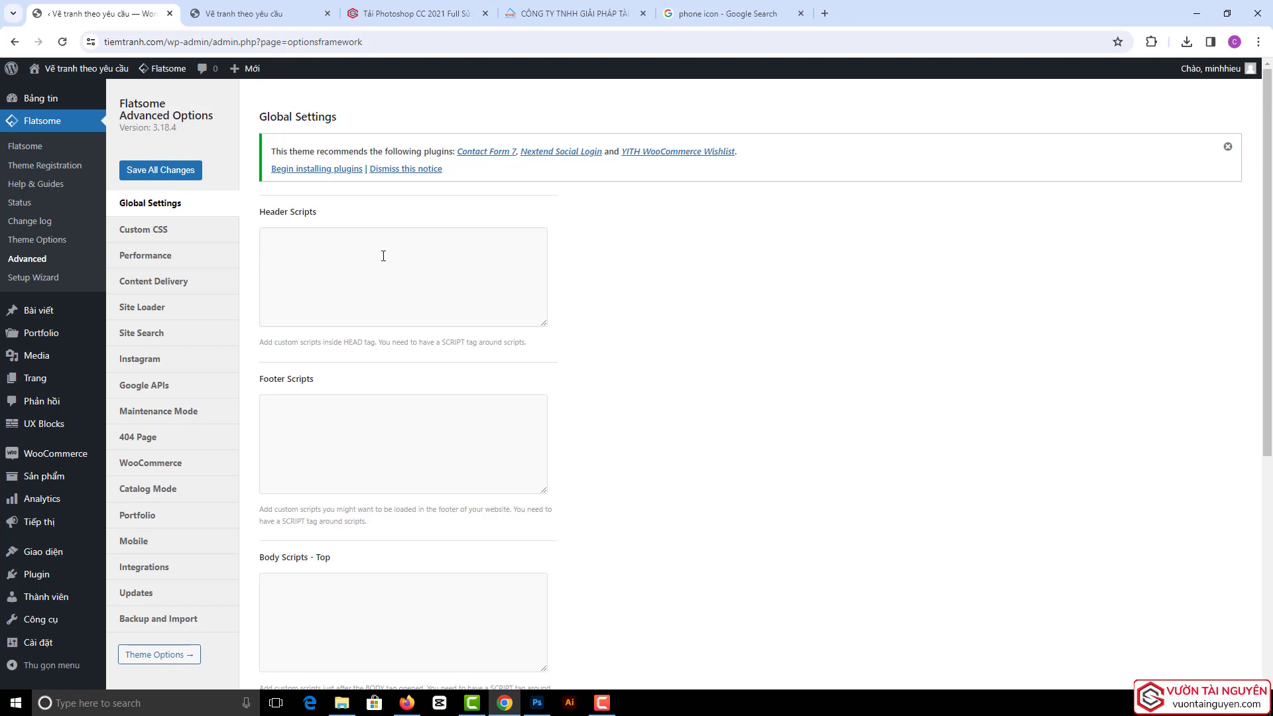
pyautogui.scroll(-1, 622, 258)
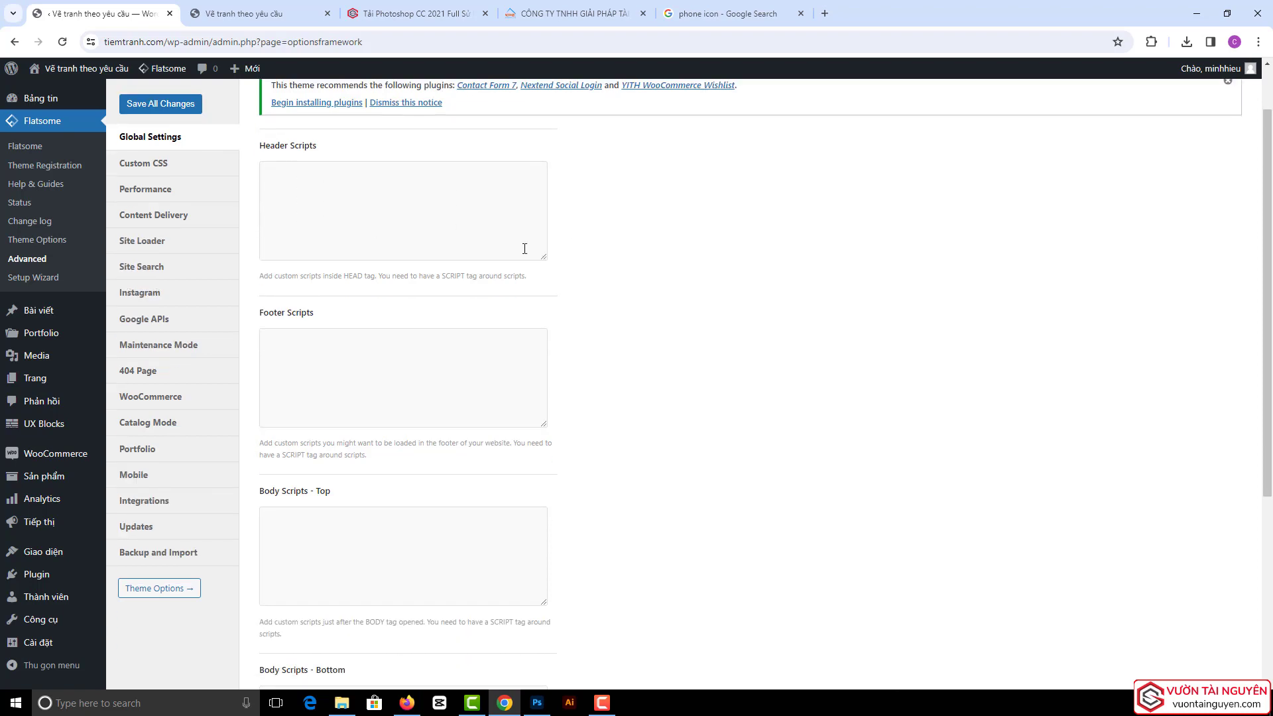
pyautogui.click(295, 180)
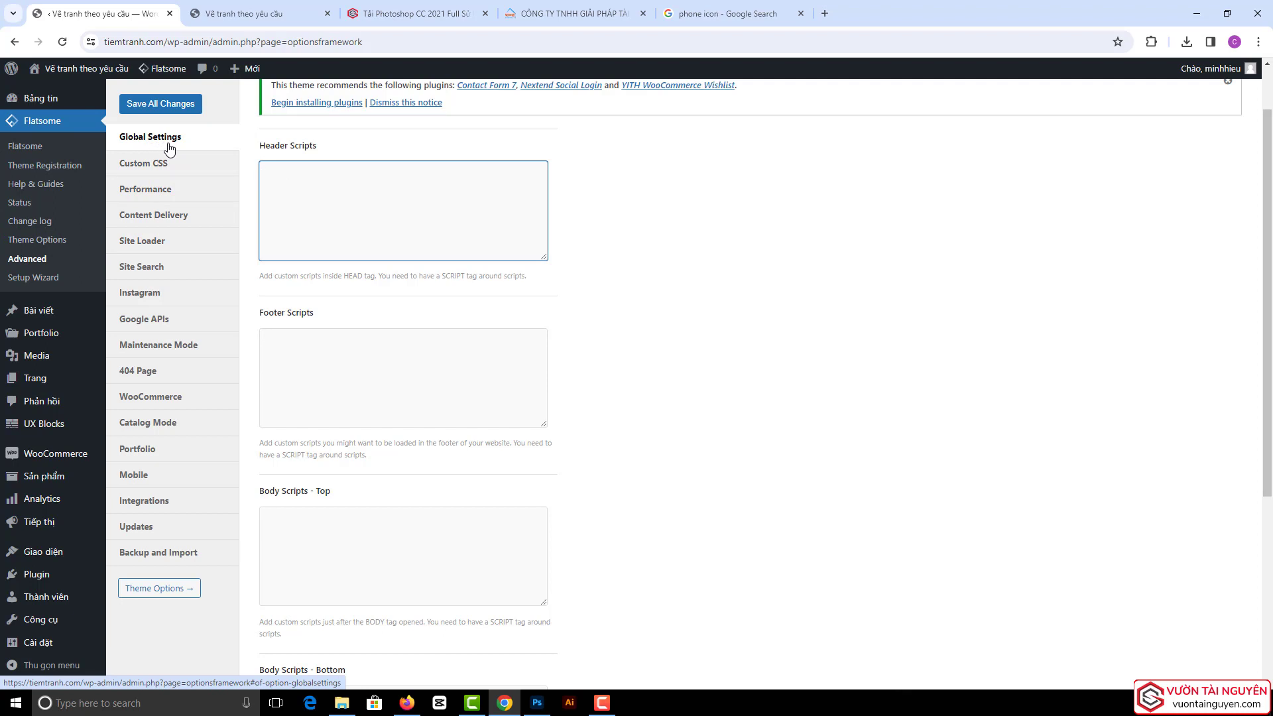
pyautogui.scroll(1, 256, 199)
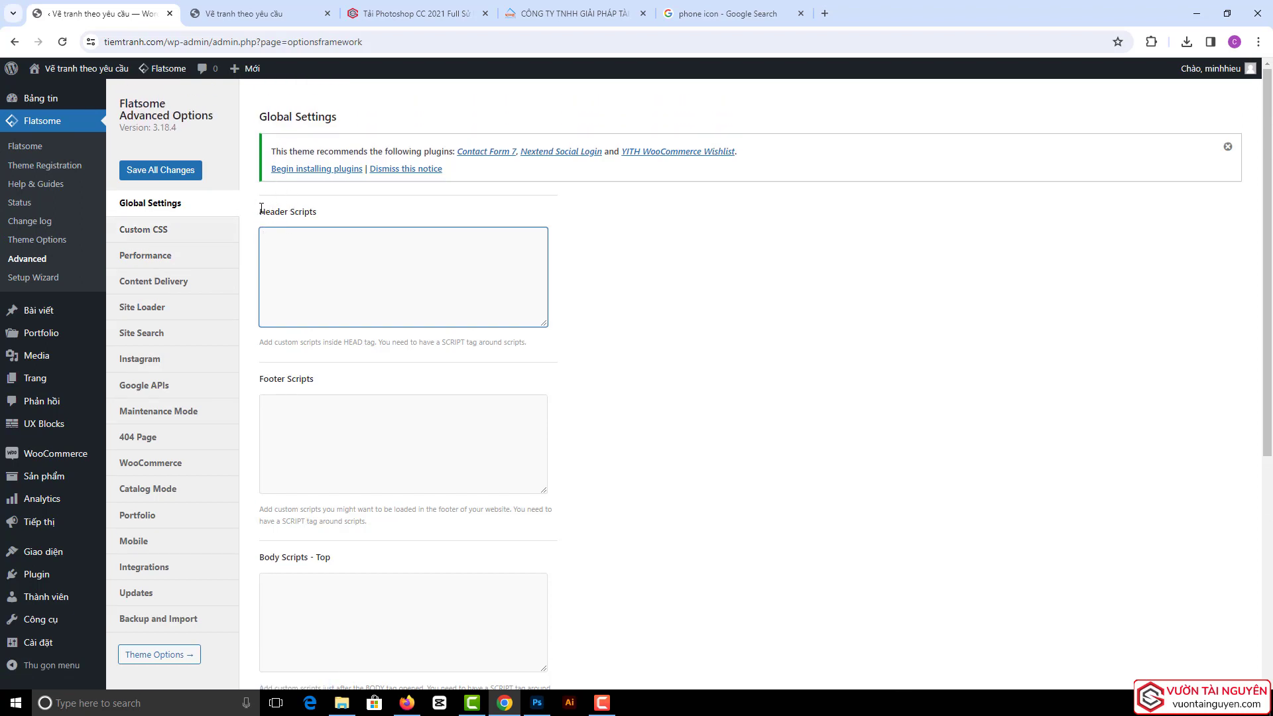
pyautogui.moveTo(261, 209); pyautogui.dragTo(321, 215)
pyautogui.click(297, 248)
pyautogui.scroll(-2, 316, 247)
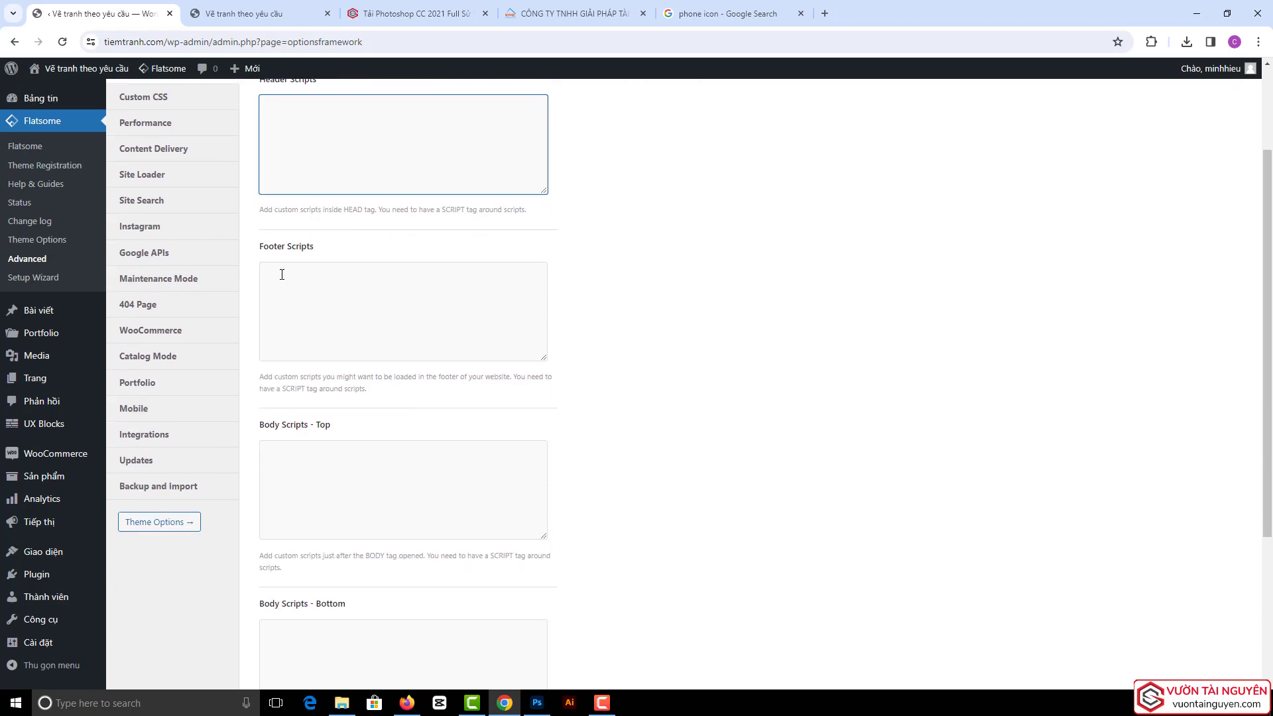
pyautogui.click(266, 263)
pyautogui.scroll(2, 332, 246)
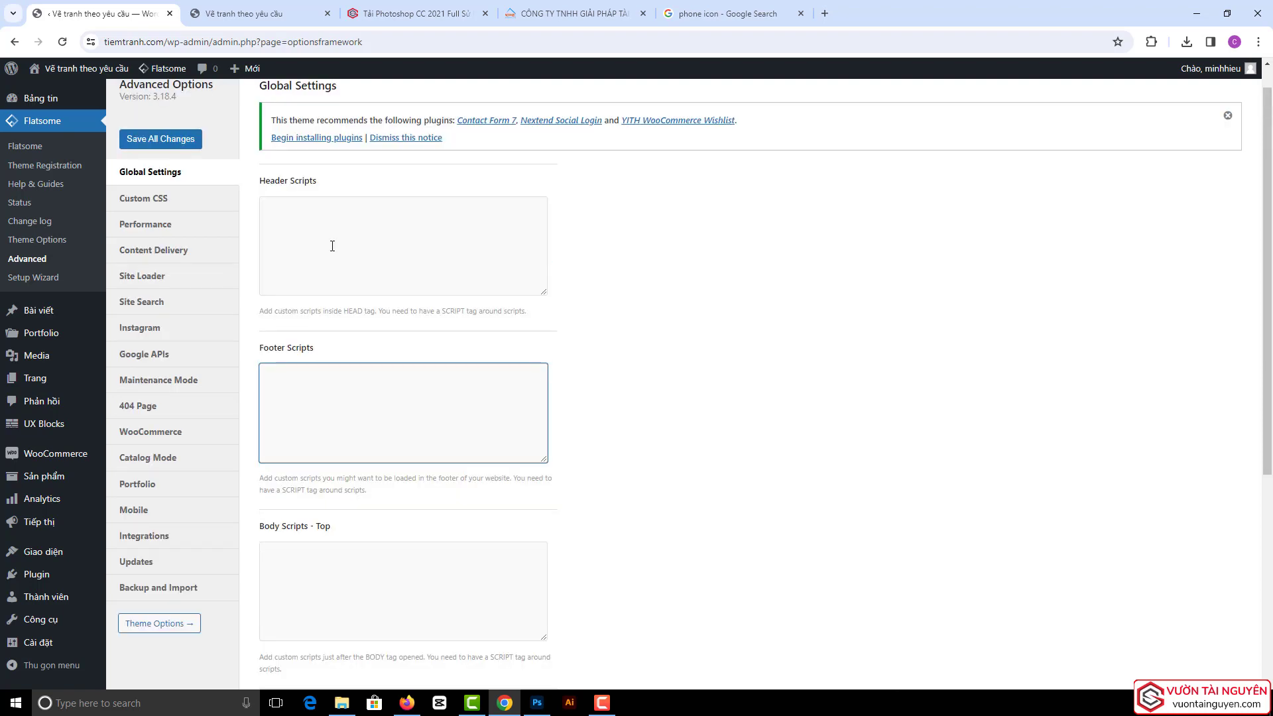
# - Examine the Custom CSS fields for all screens, tablets and down, and mobile only
pyautogui.click(147, 204)
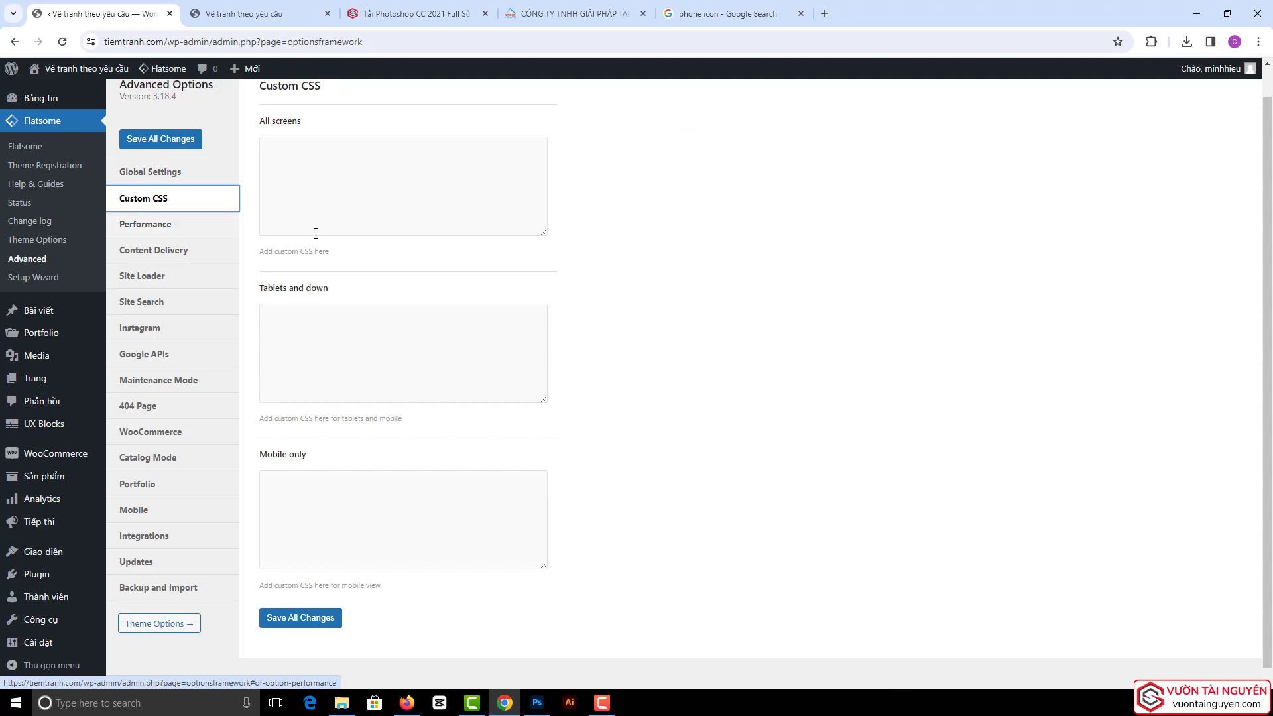
pyautogui.click(280, 175)
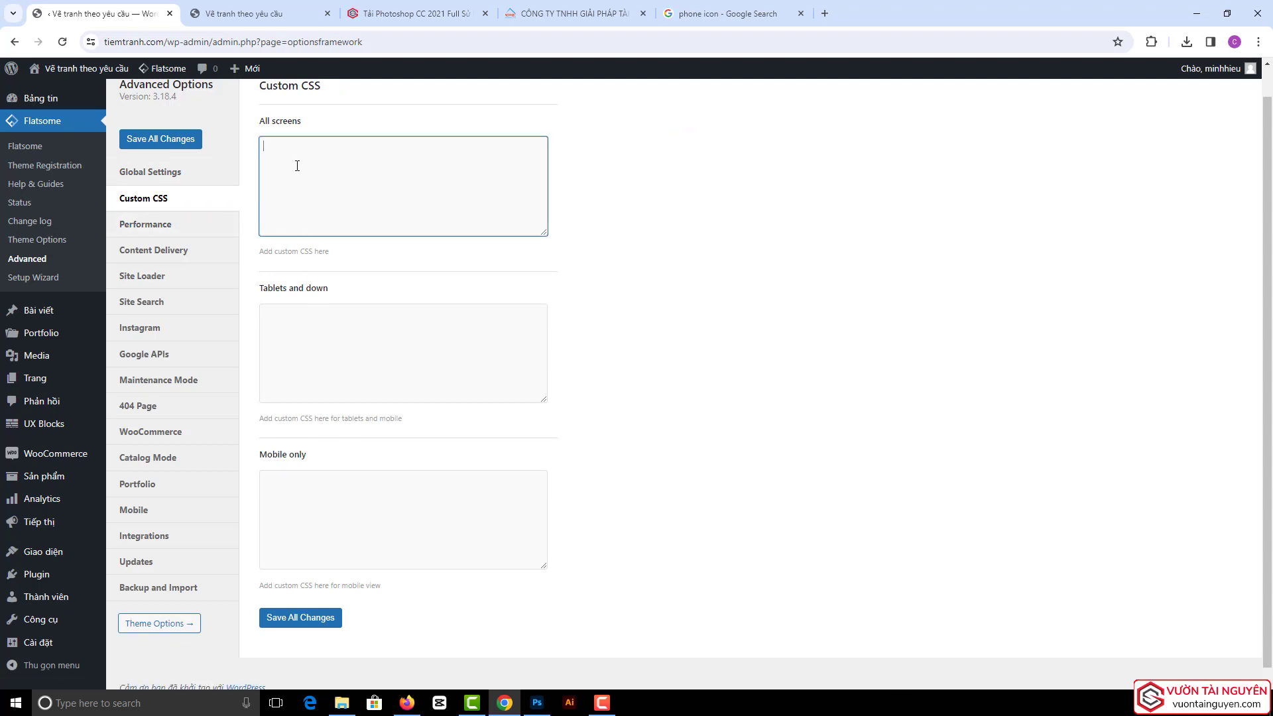
pyautogui.moveTo(260, 121); pyautogui.dragTo(312, 128)
pyautogui.moveTo(260, 289); pyautogui.dragTo(349, 292)
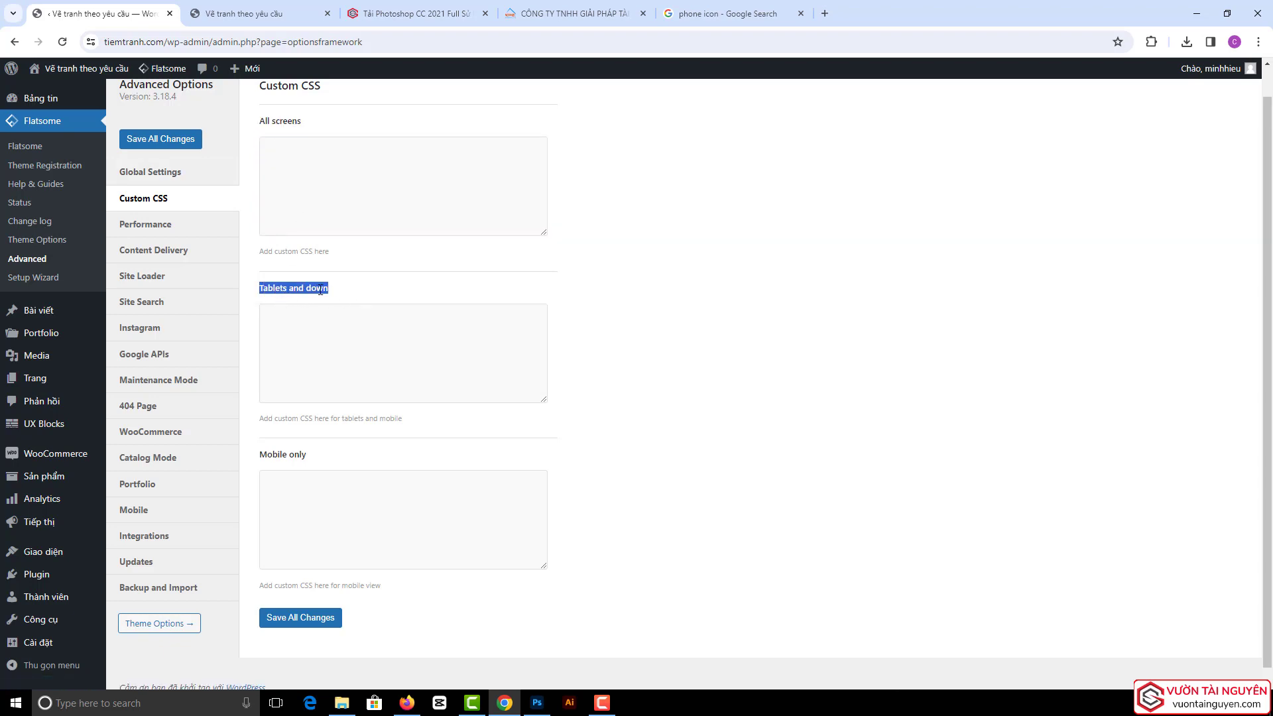
pyautogui.moveTo(263, 455); pyautogui.dragTo(339, 465)
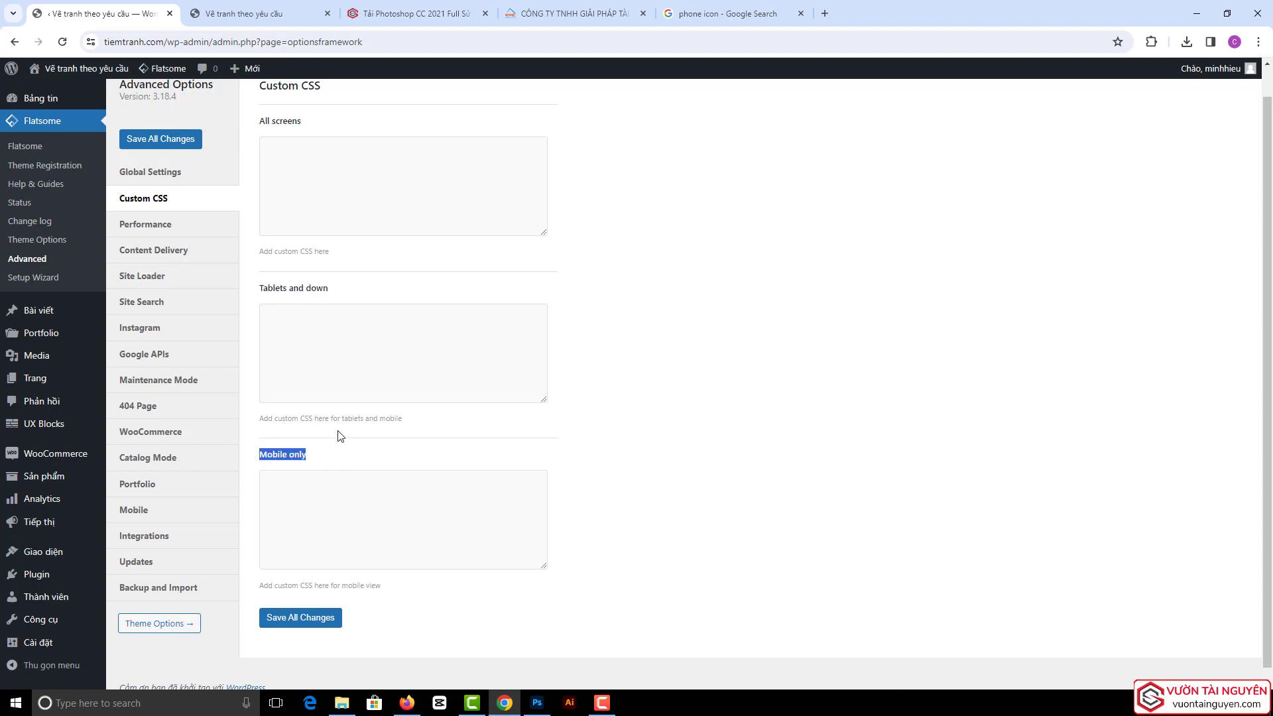
pyautogui.click(312, 182)
# - Inspect the price of the Bơm điện MICHELIN 12264 nhập Hàn product on the live home page in the browser's developer tools
pyautogui.hotkey('ctrl', 'Tab')
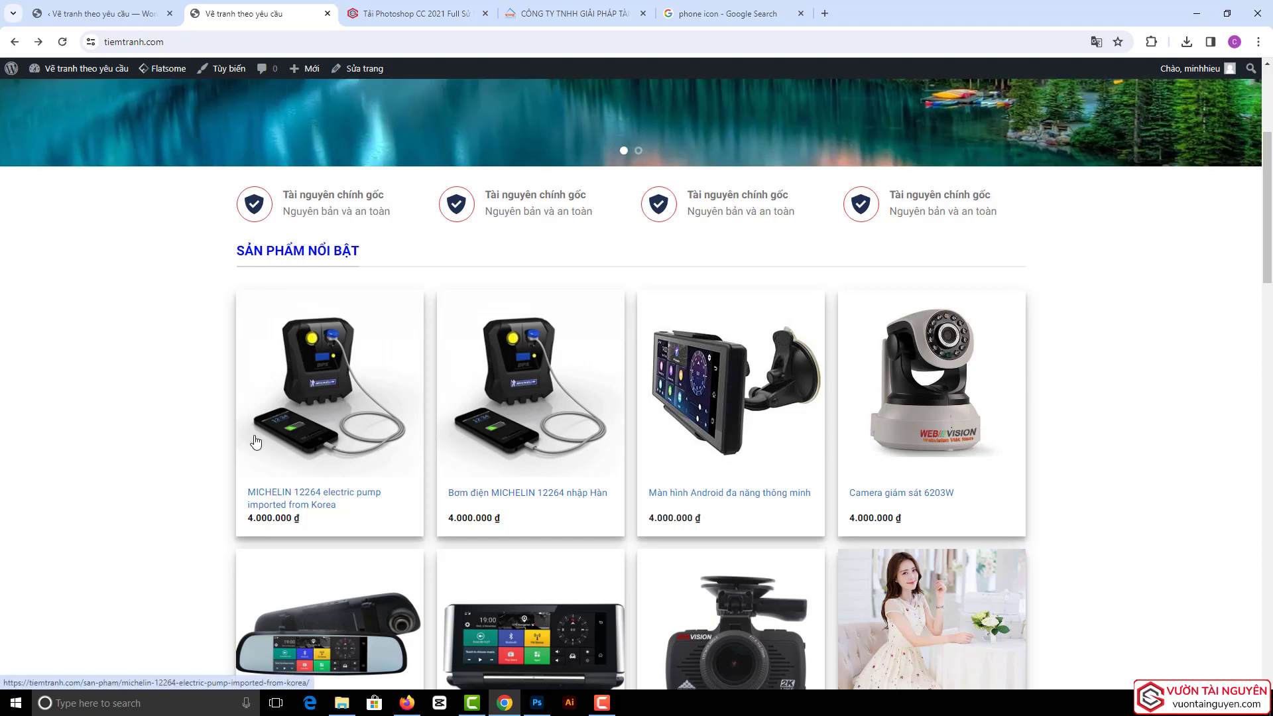
pyautogui.scroll(-2, 509, 518)
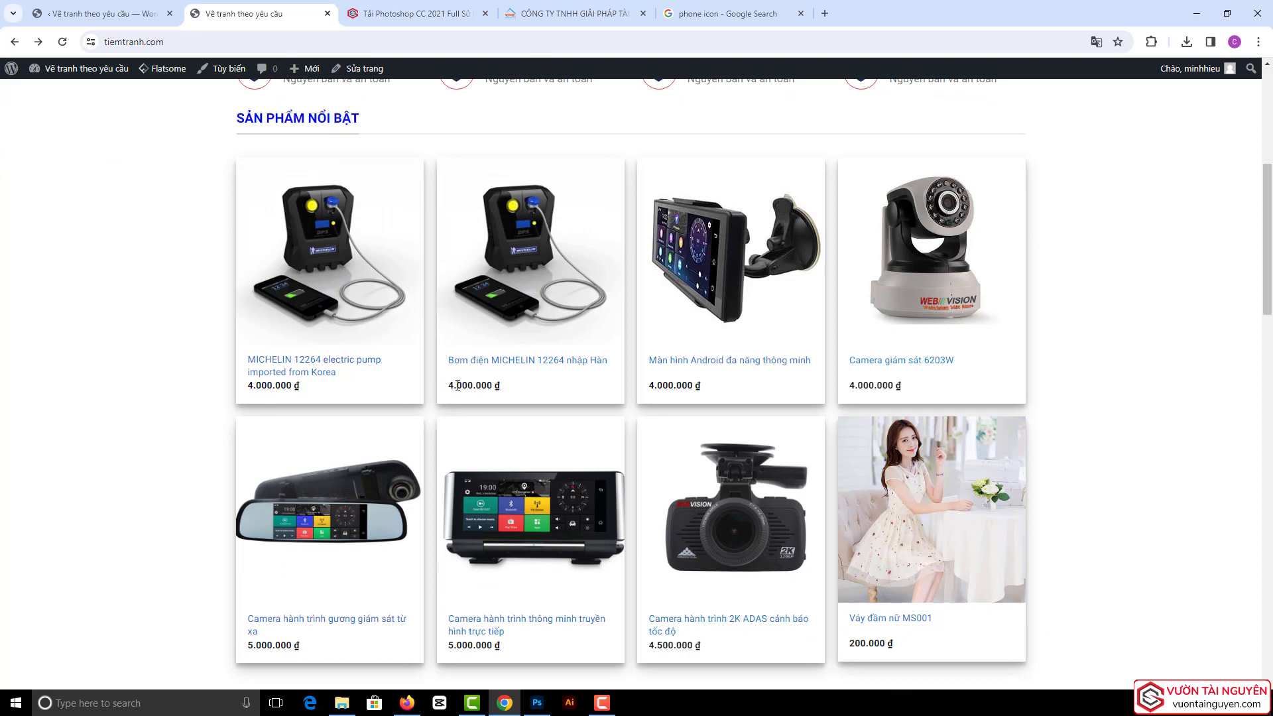
pyautogui.tripleClick(457, 385)
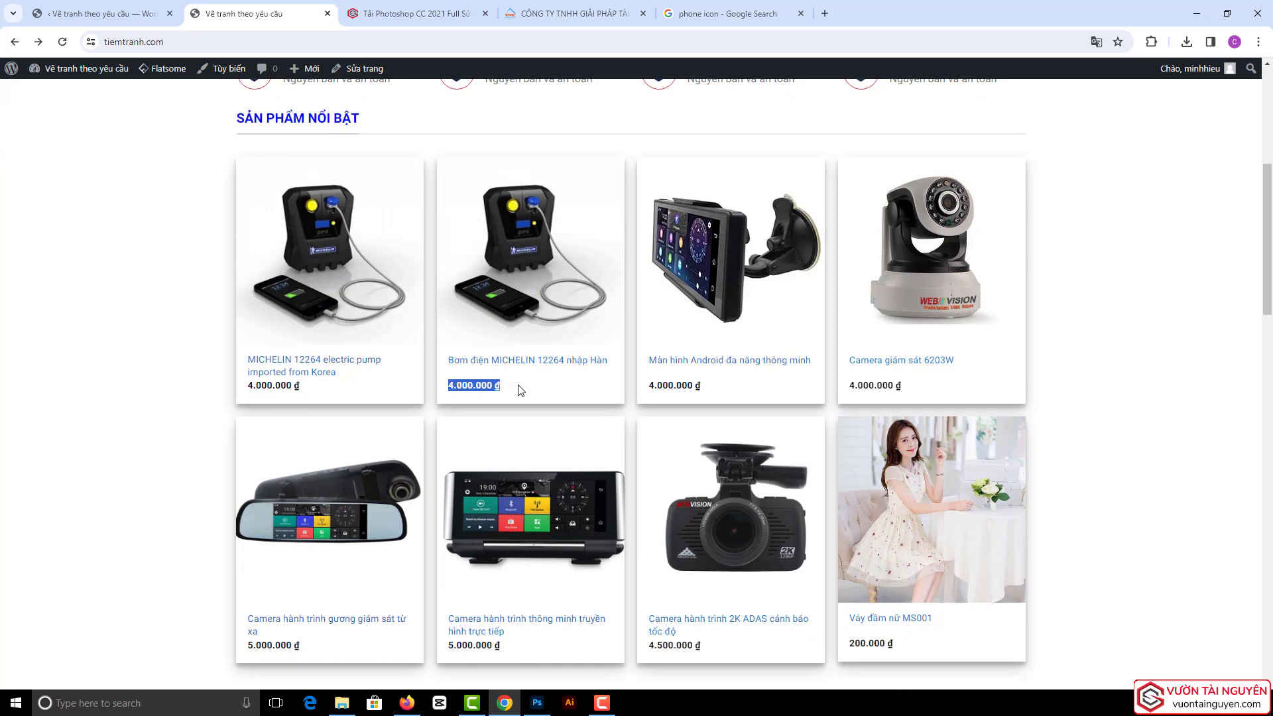
pyautogui.click(478, 383)
pyautogui.rightClick(464, 384)
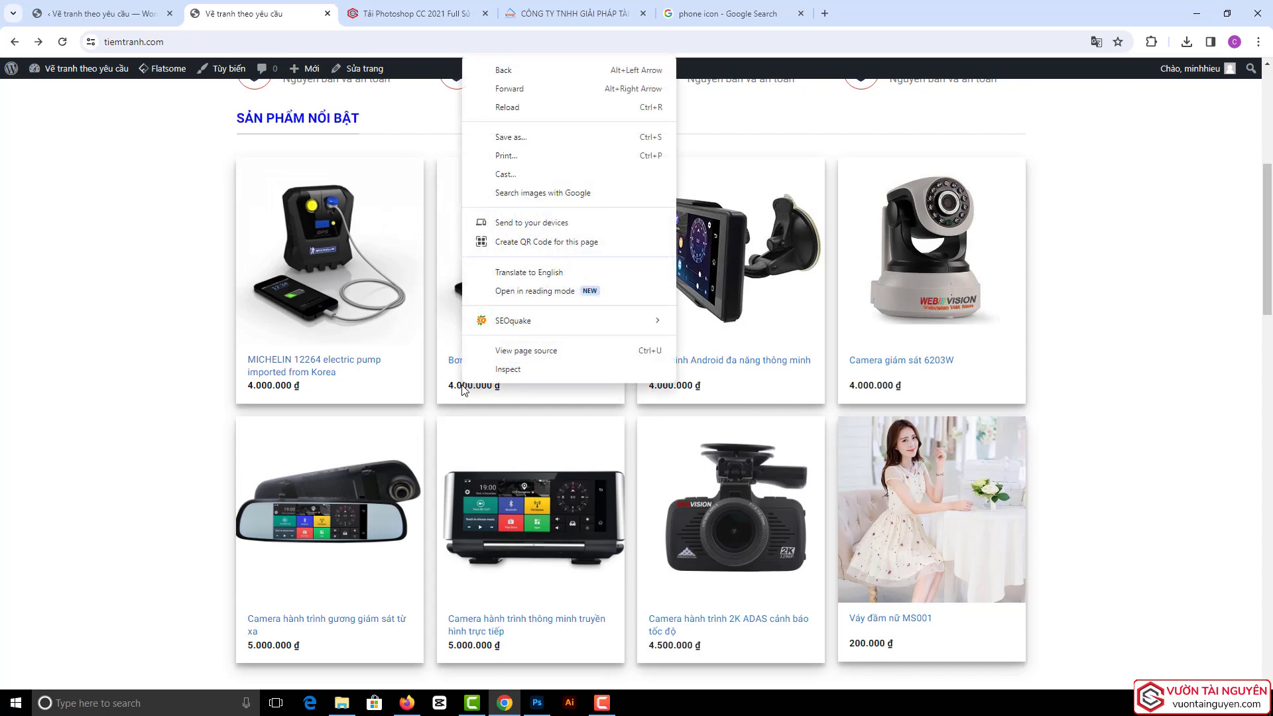
pyautogui.click(507, 368)
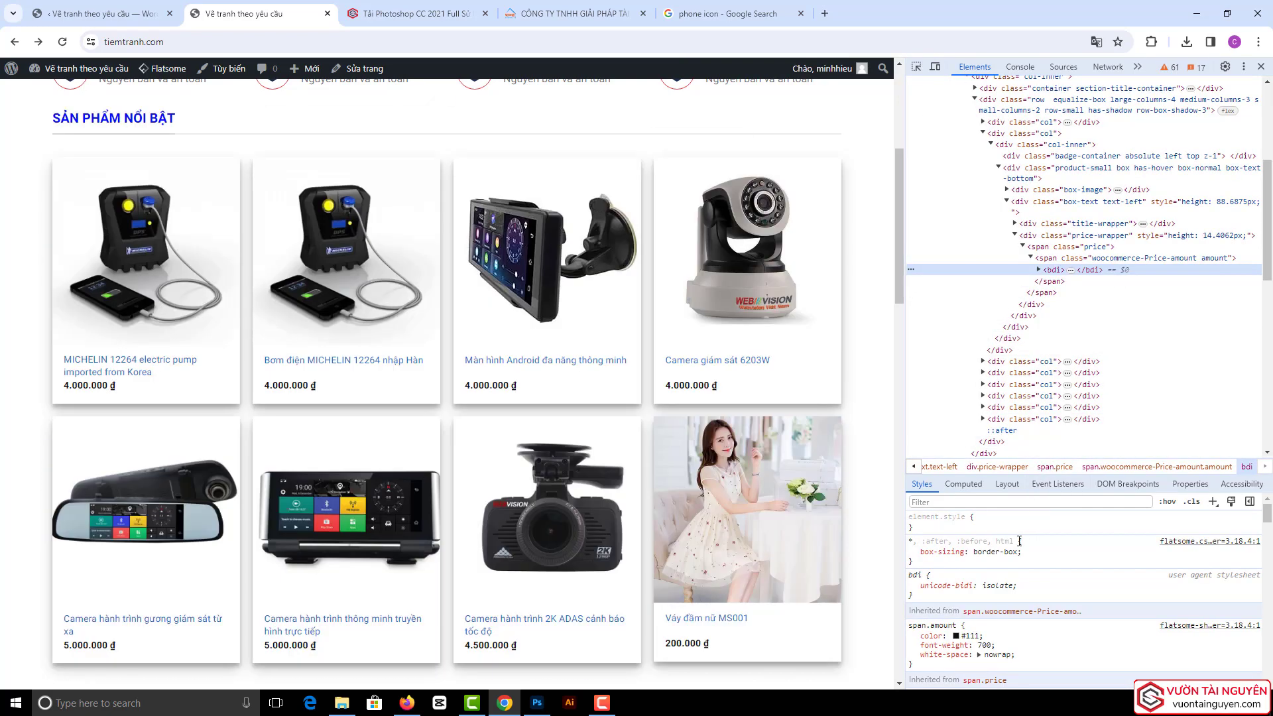
# - Set the color of the span.amount price rule to red #f00
pyautogui.scroll(-2, 968, 560)
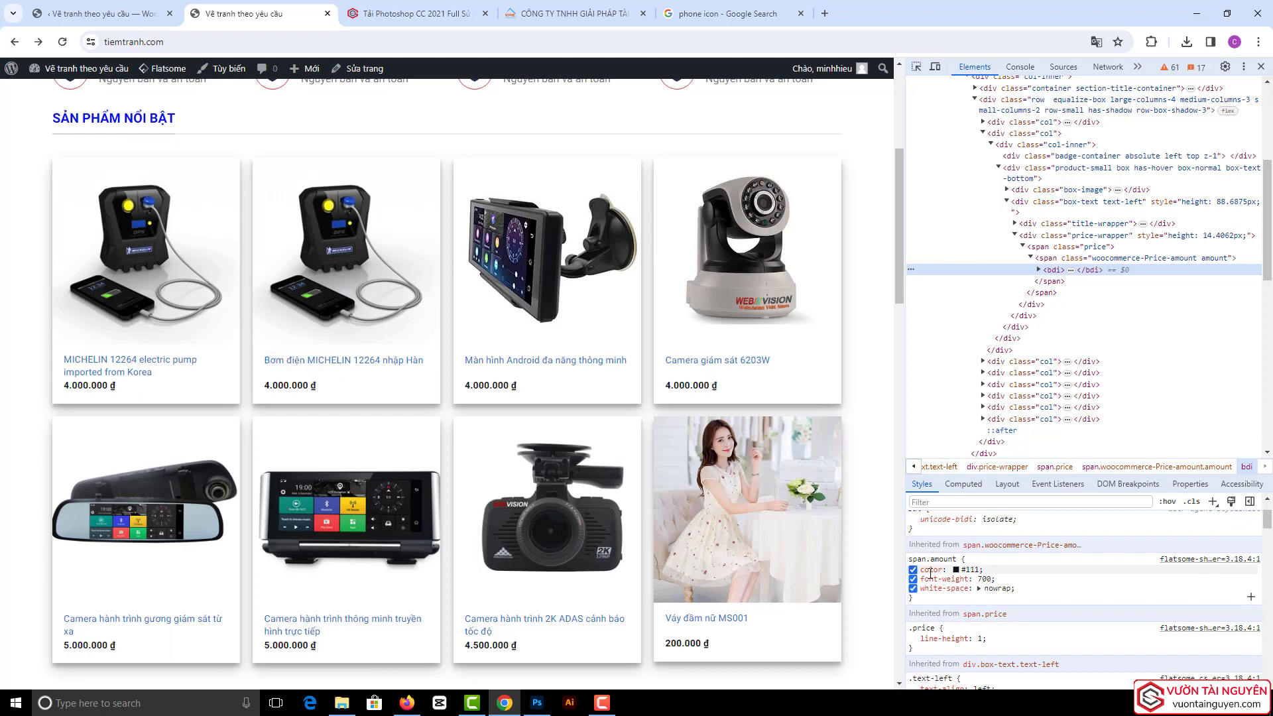
pyautogui.click(956, 572)
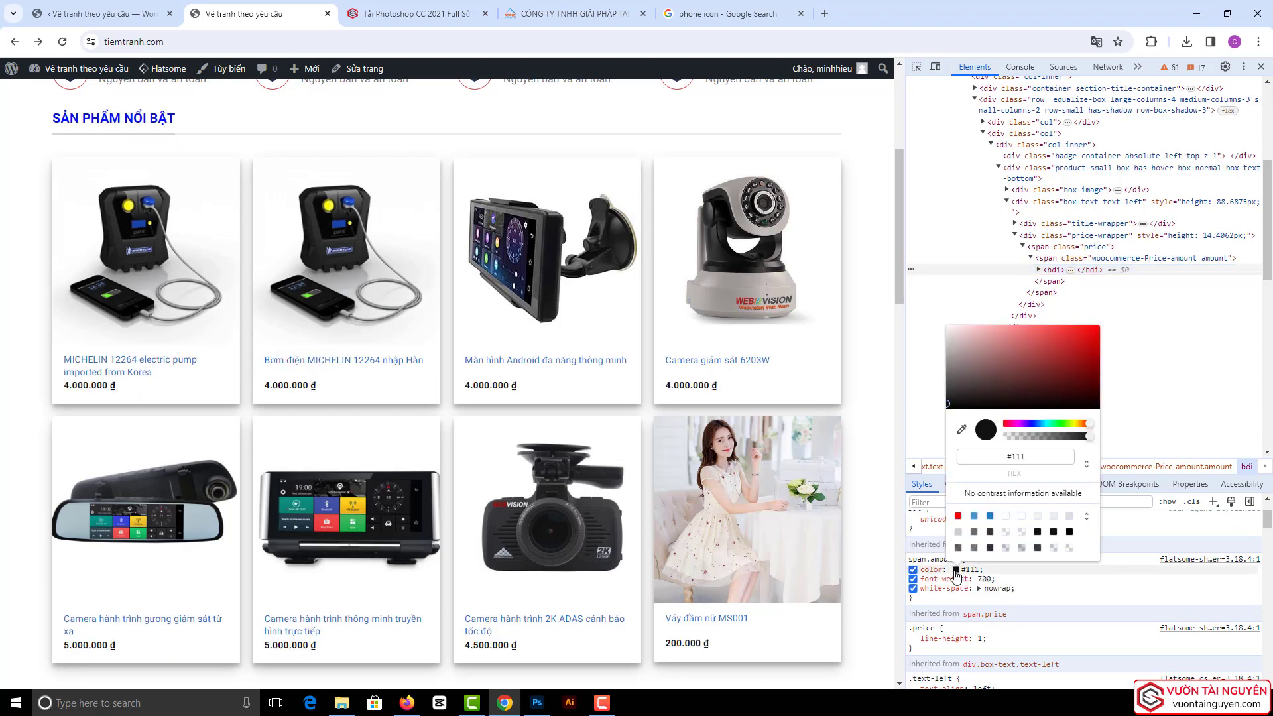
pyautogui.click(957, 516)
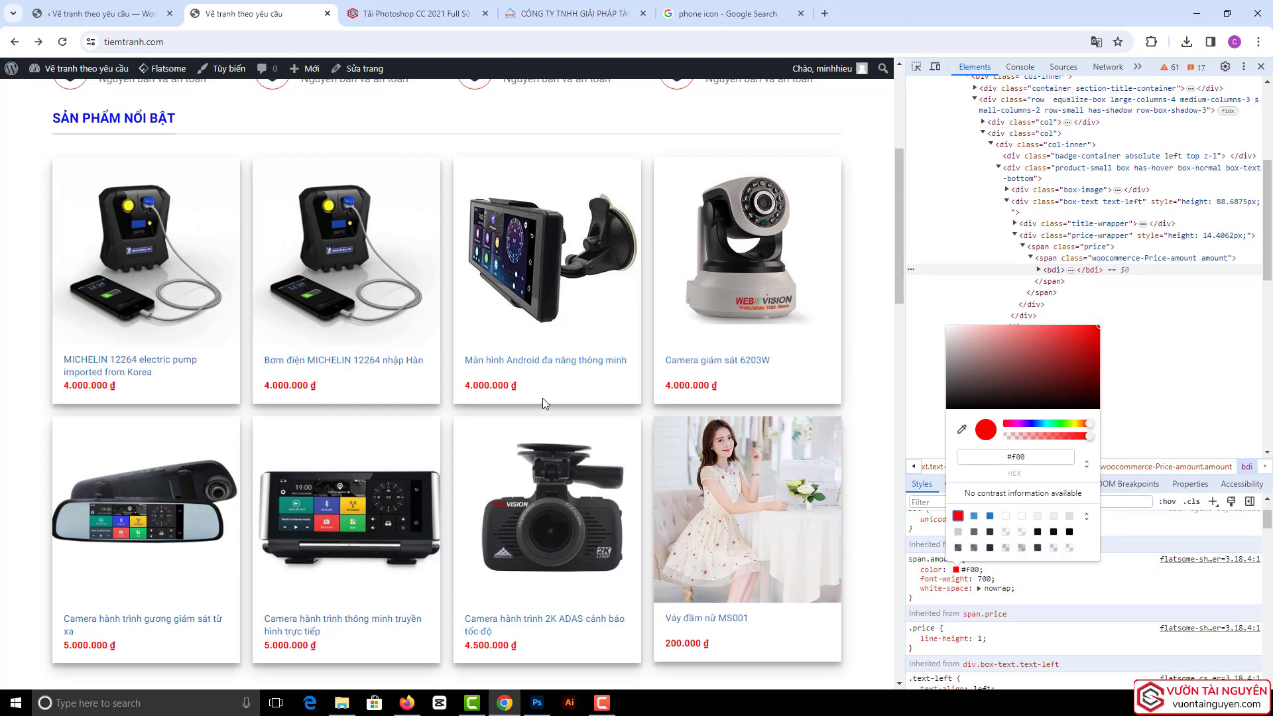
pyautogui.click(935, 598)
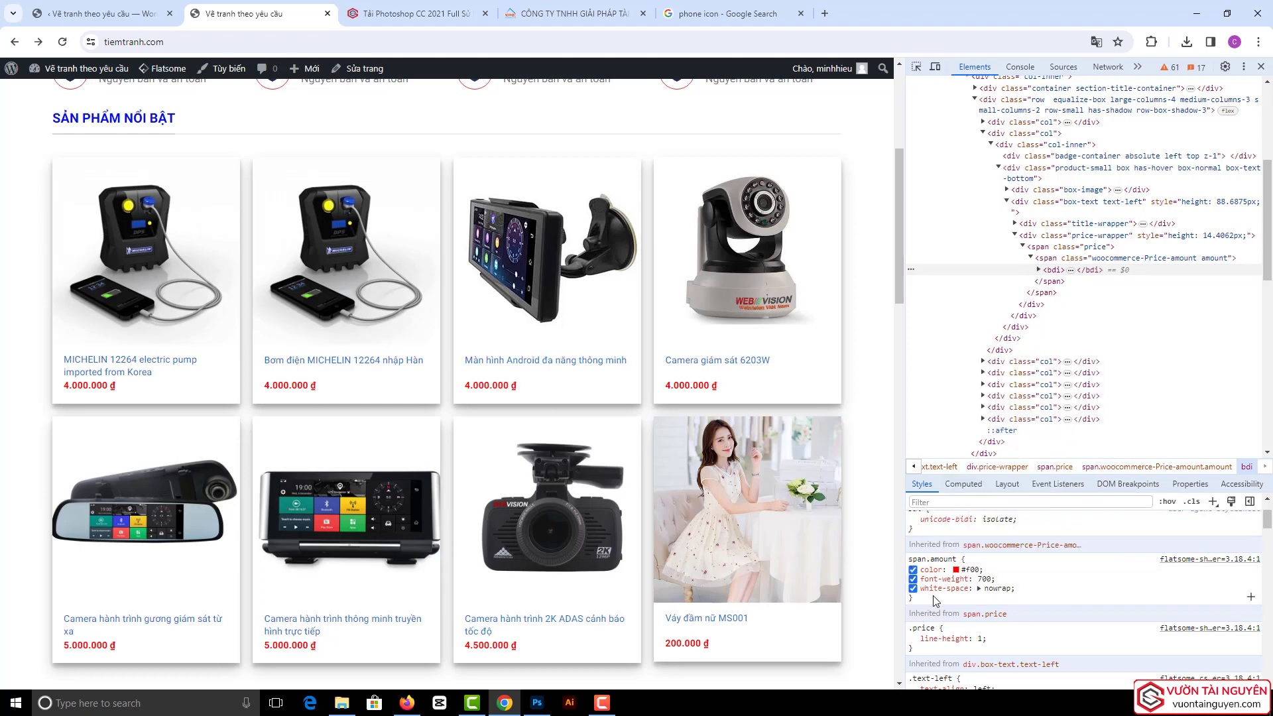
# - Add a font-size of 18px to the span.amount price rule in the inspector's styles
pyautogui.click(935, 599)
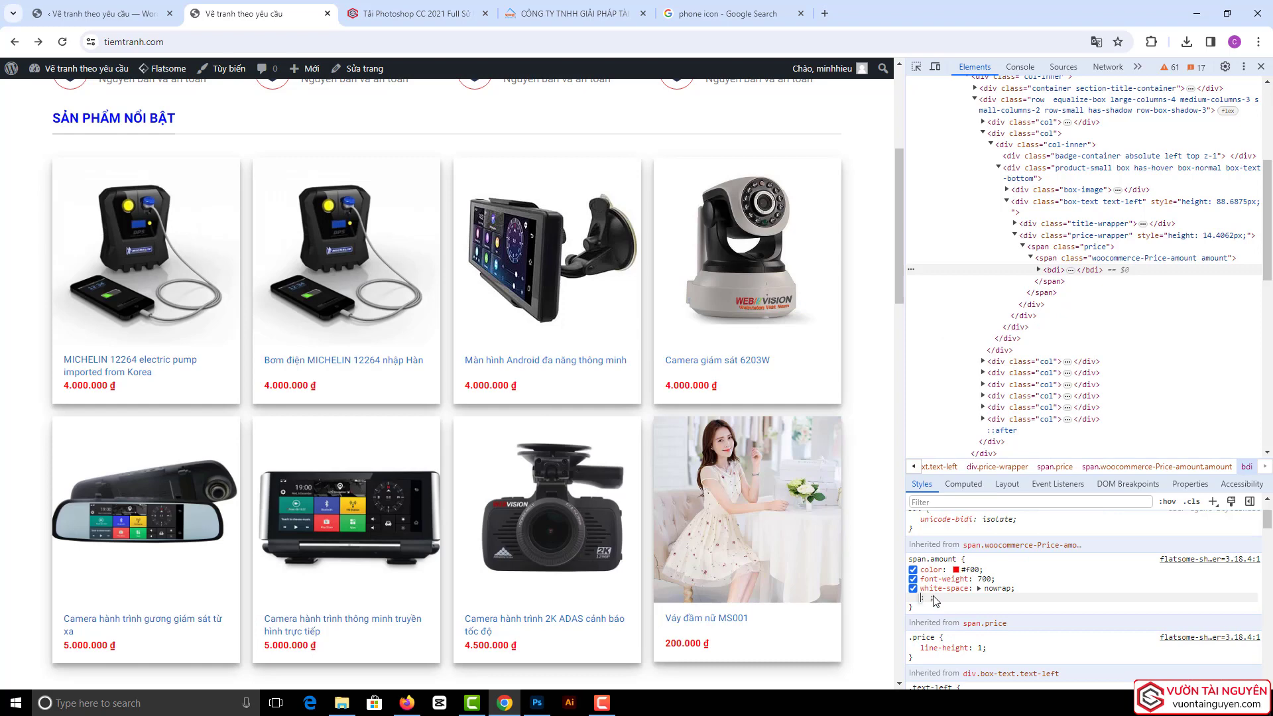
pyautogui.write('font')
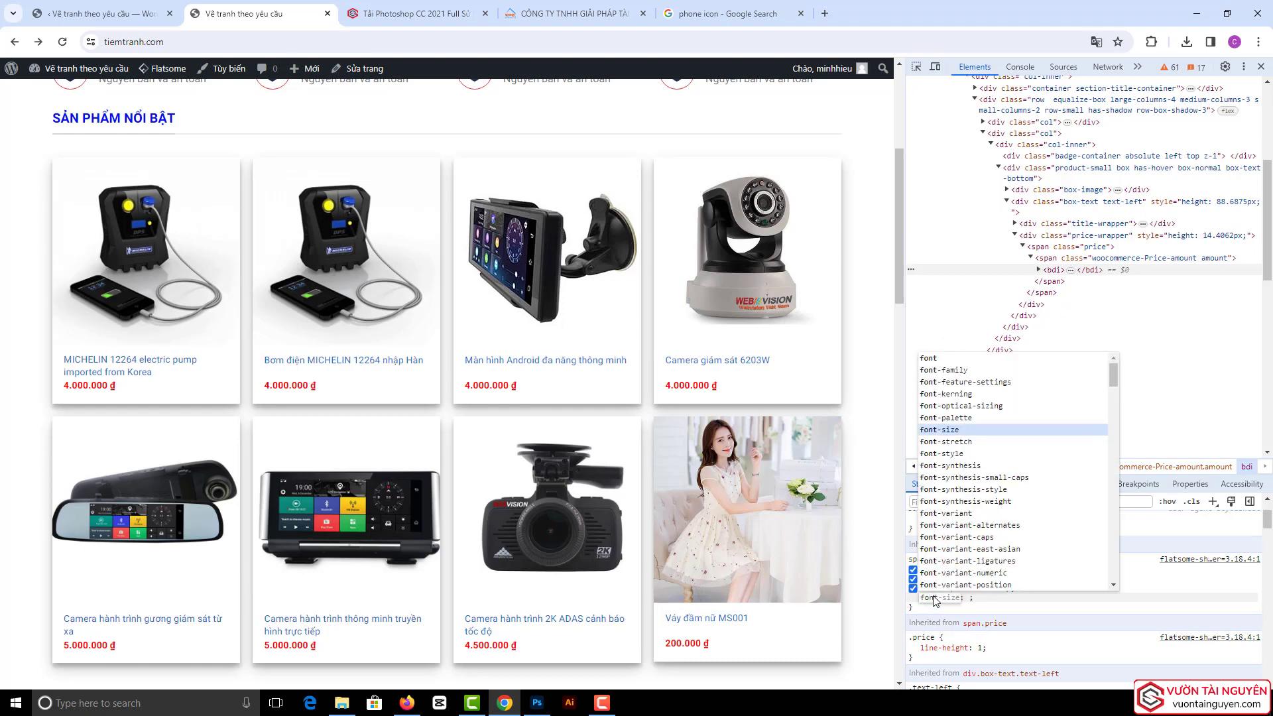
pyautogui.press('Tab')
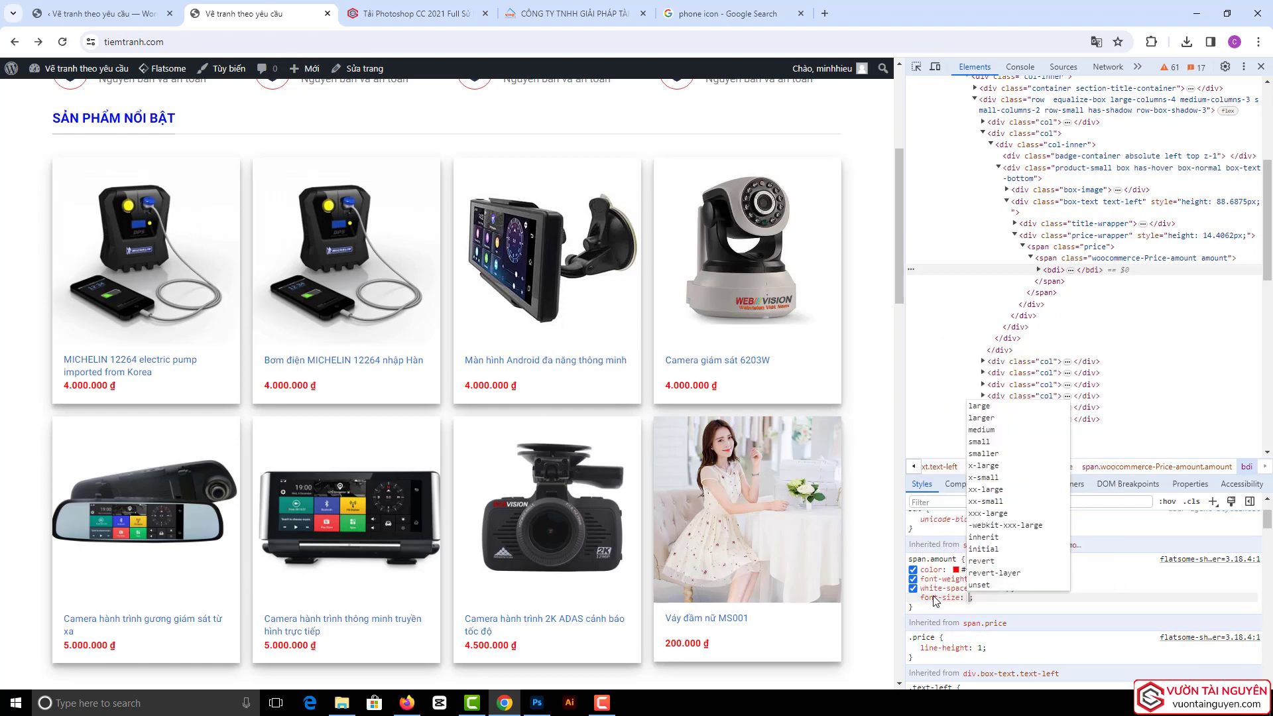
pyautogui.write('18px')
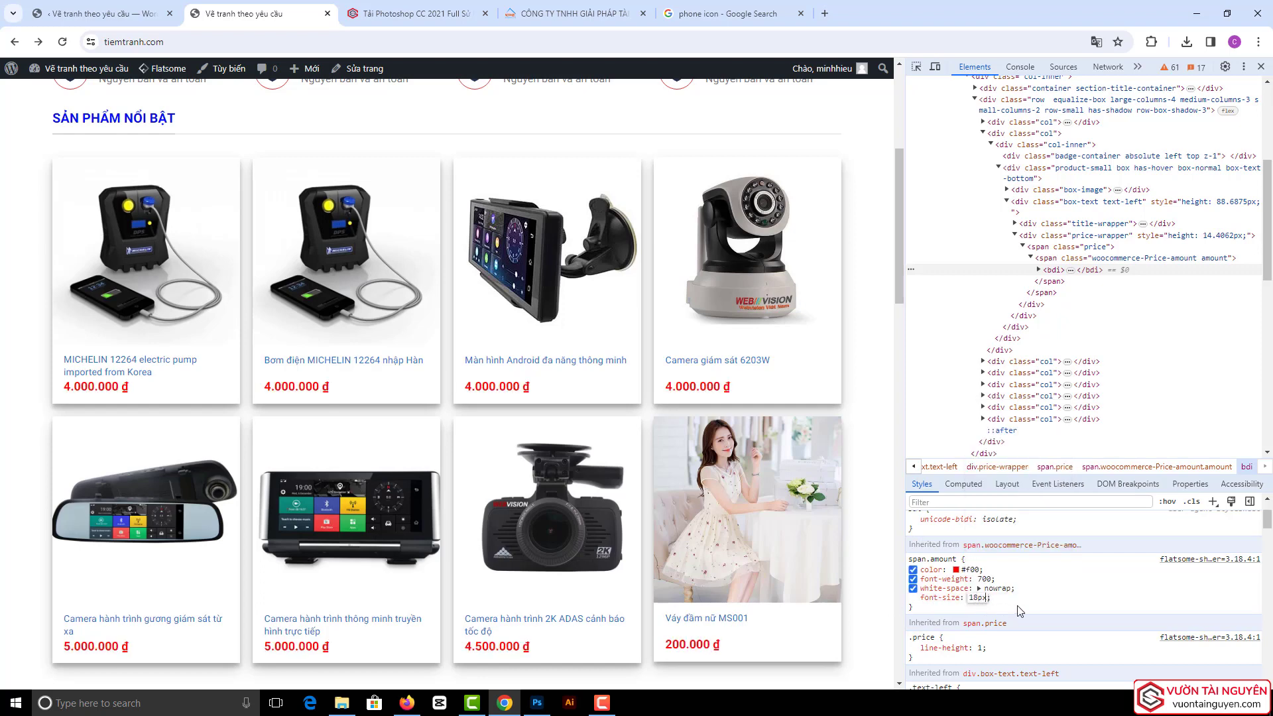
pyautogui.click(928, 584)
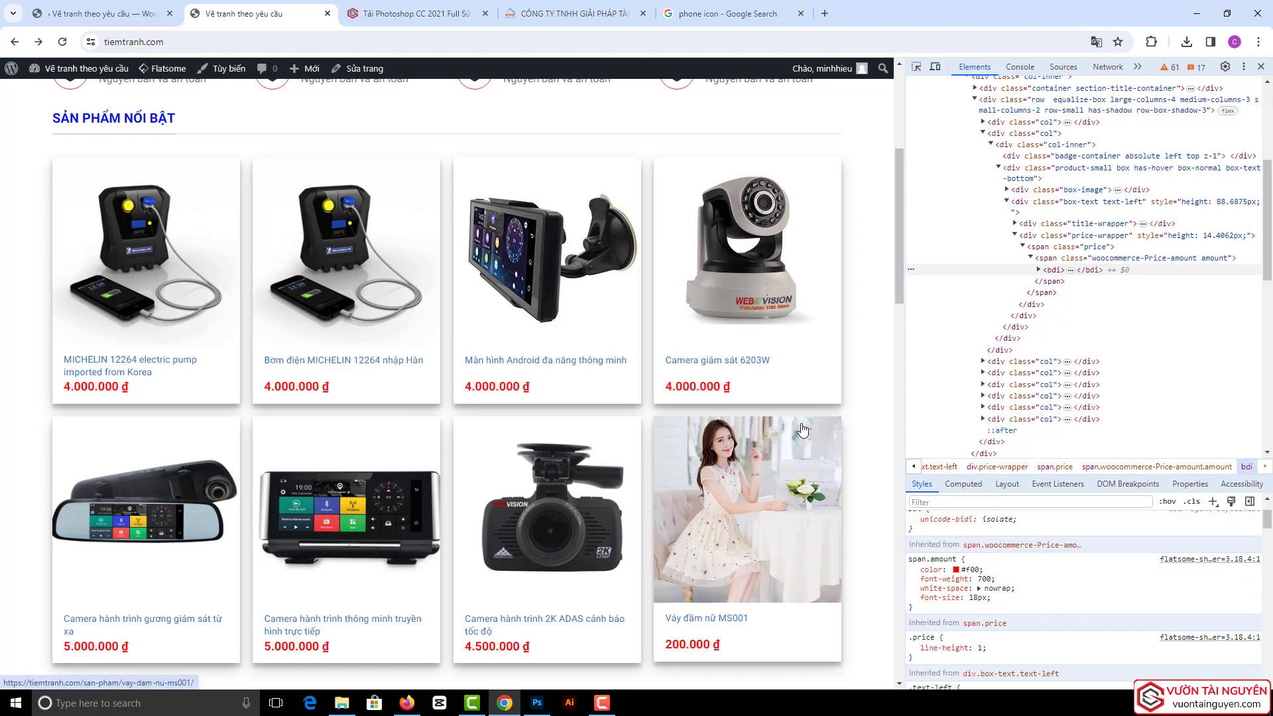
# - Copy the whole span.amount rule into Flatsome's Custom CSS for all screens and save all changes
pyautogui.moveTo(910, 558); pyautogui.dragTo(939, 611)
pyautogui.rightClick(944, 598)
pyautogui.click(968, 533)
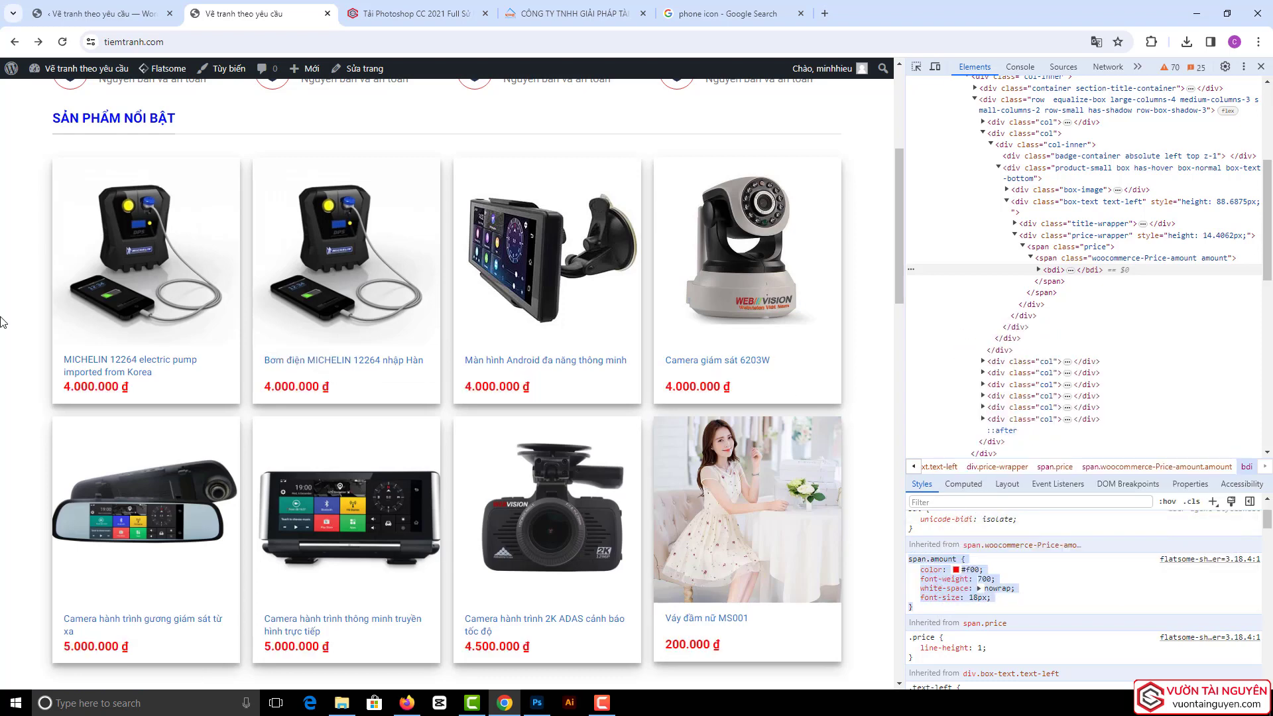
pyautogui.click(100, 14)
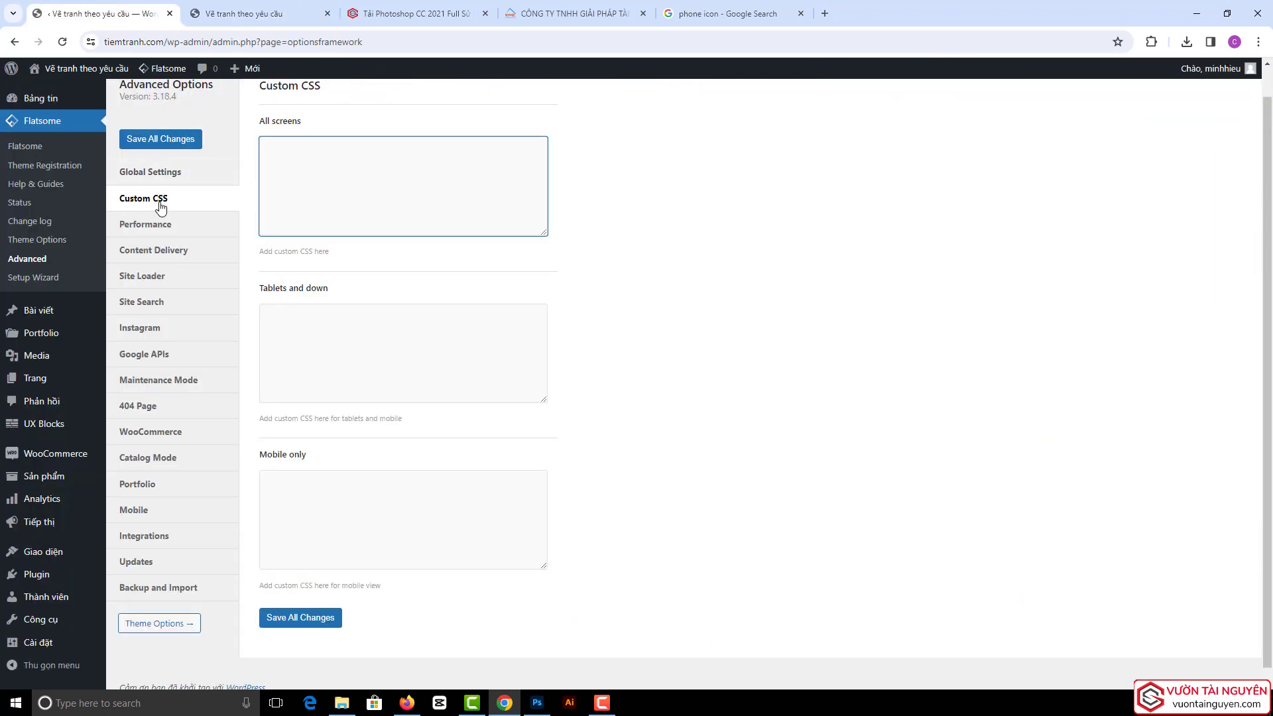
pyautogui.rightClick(292, 152)
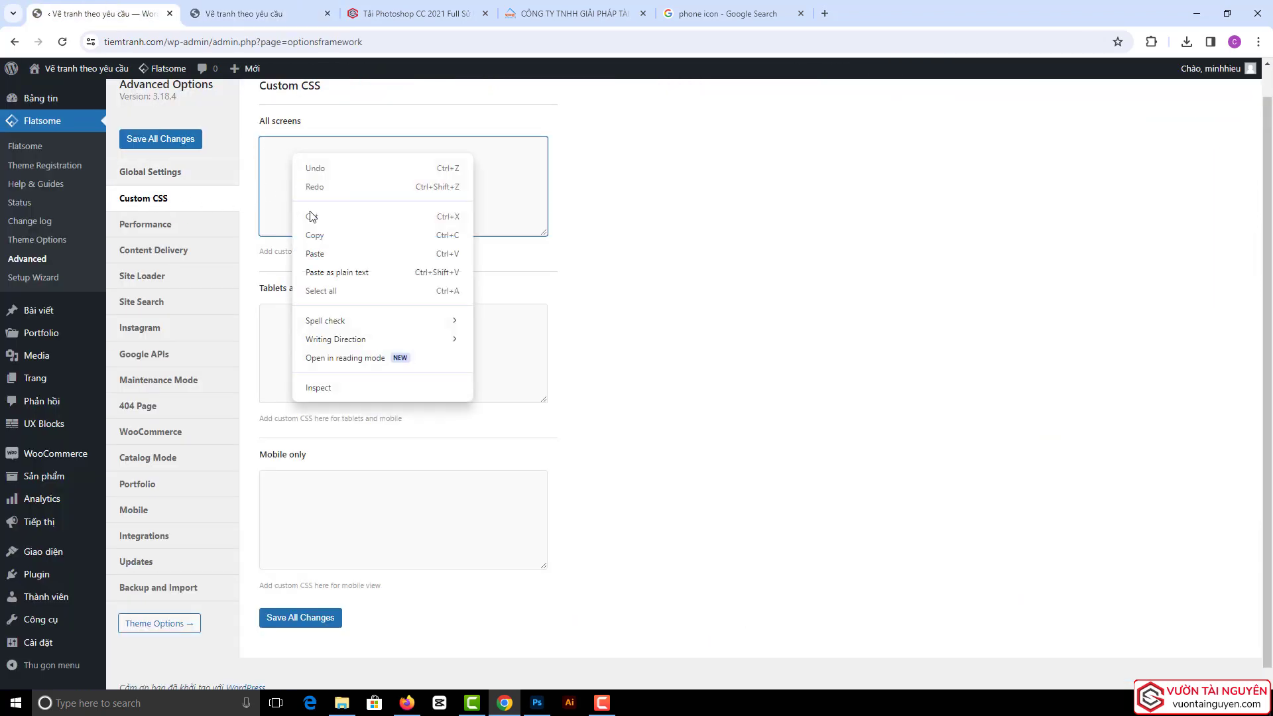
pyautogui.click(317, 254)
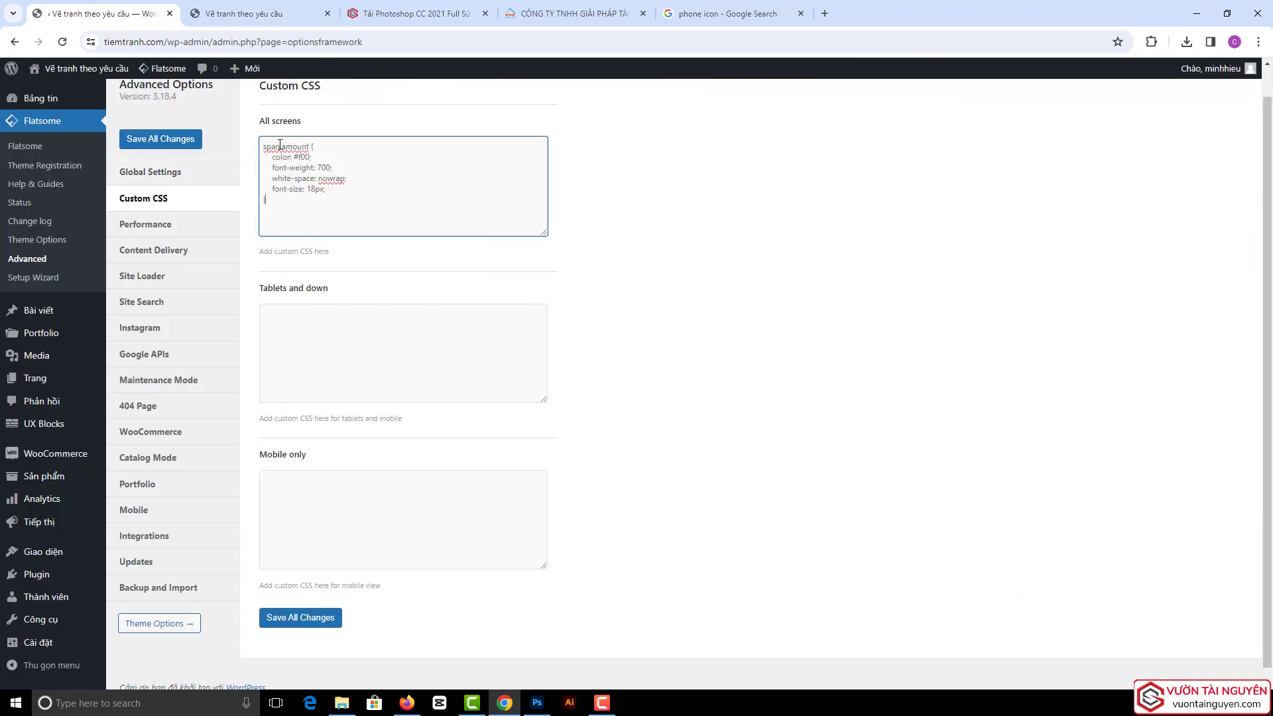
pyautogui.click(171, 143)
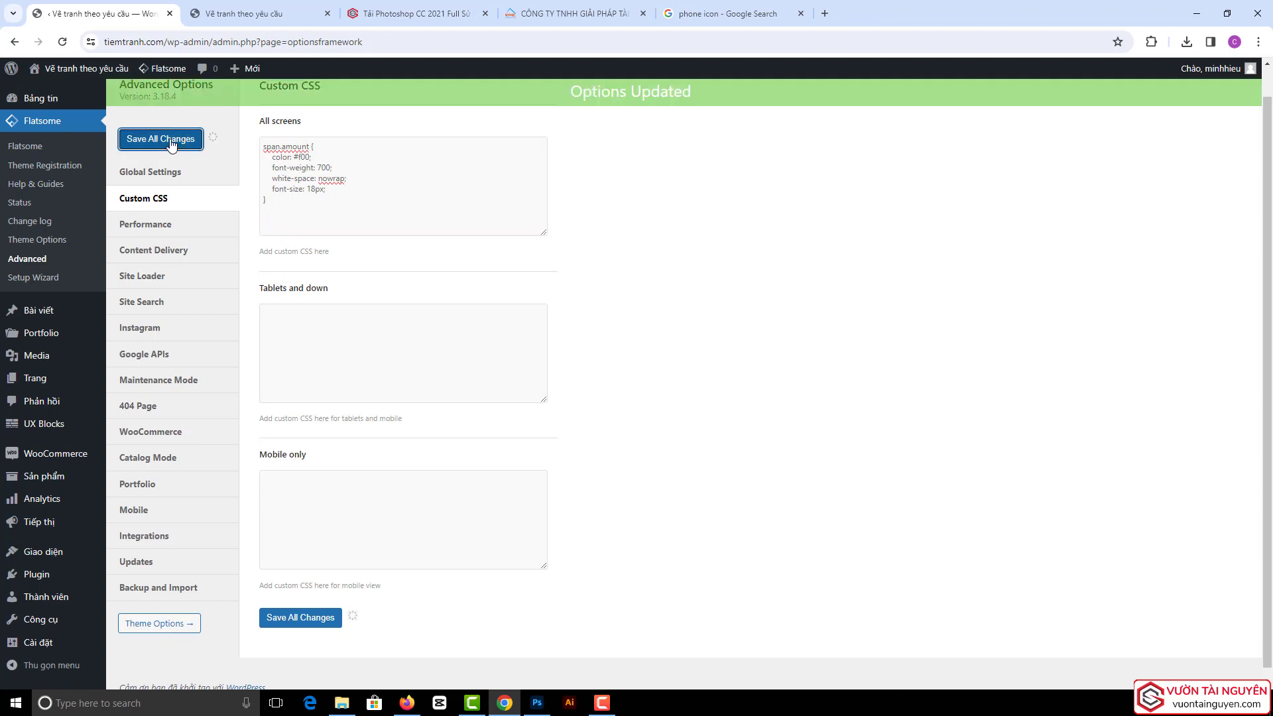
# - Reload the live home page, close the developer tools, and check the price styling in the SẢN PHẨM NỔI BẬT and SẢN PHẨM BÁN CHẠY sections
pyautogui.click(223, 10)
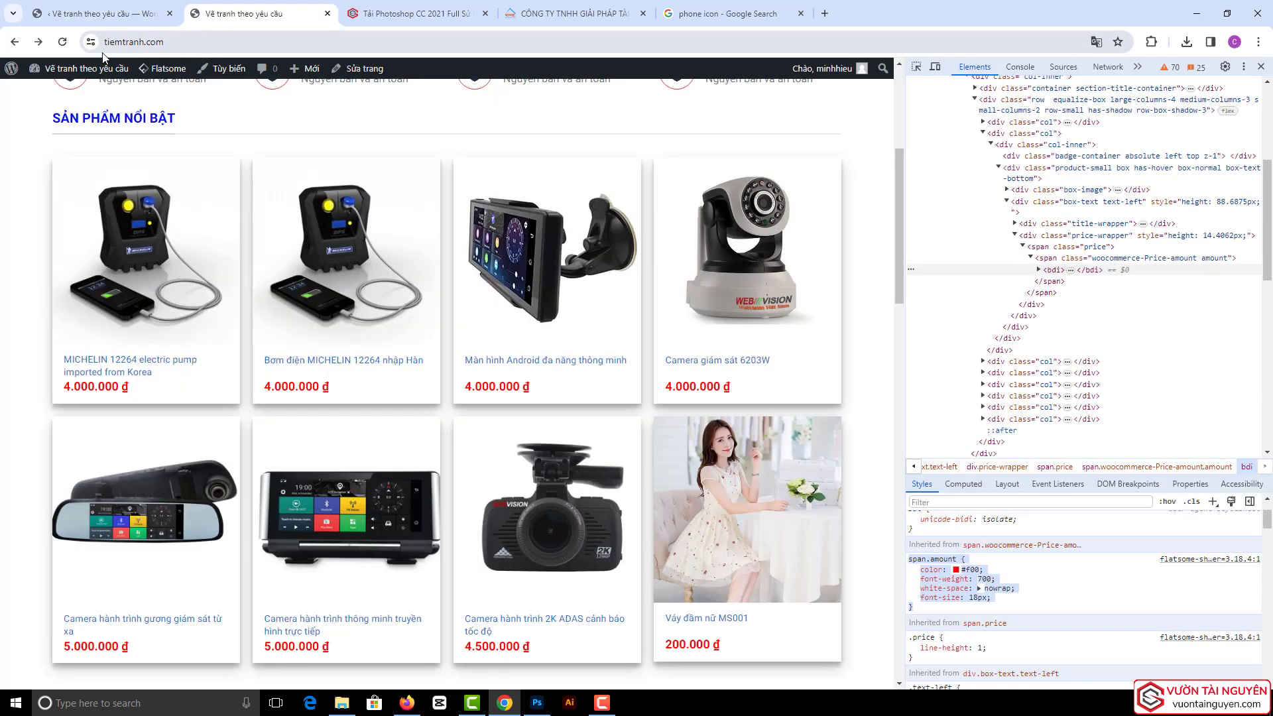
pyautogui.click(62, 42)
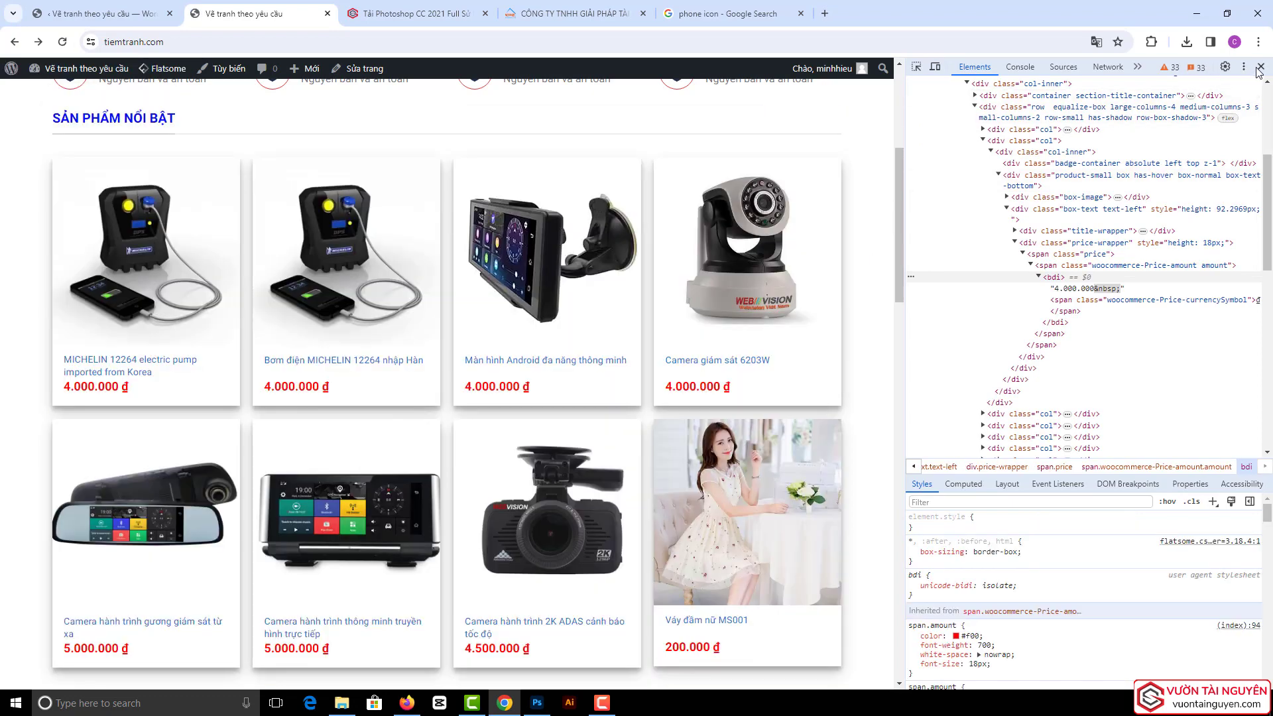
pyautogui.click(1260, 66)
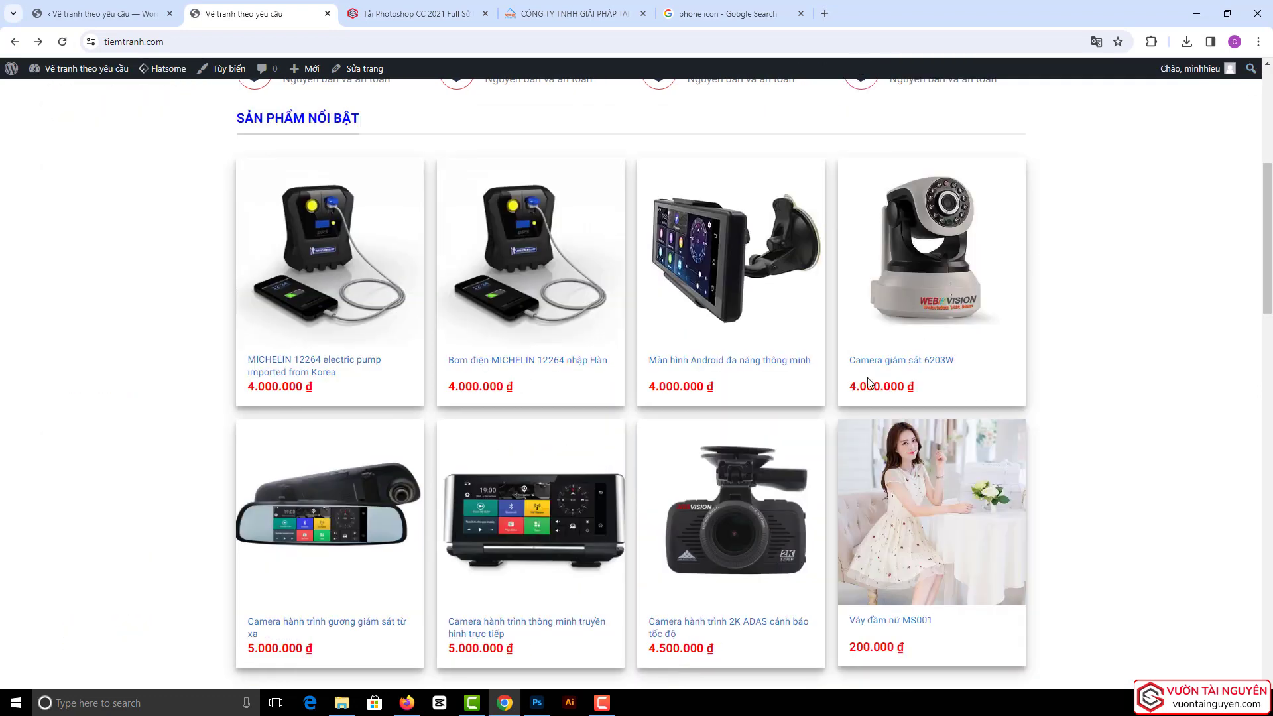
pyautogui.scroll(-4, 779, 379)
pyautogui.scroll(-3, 779, 379)
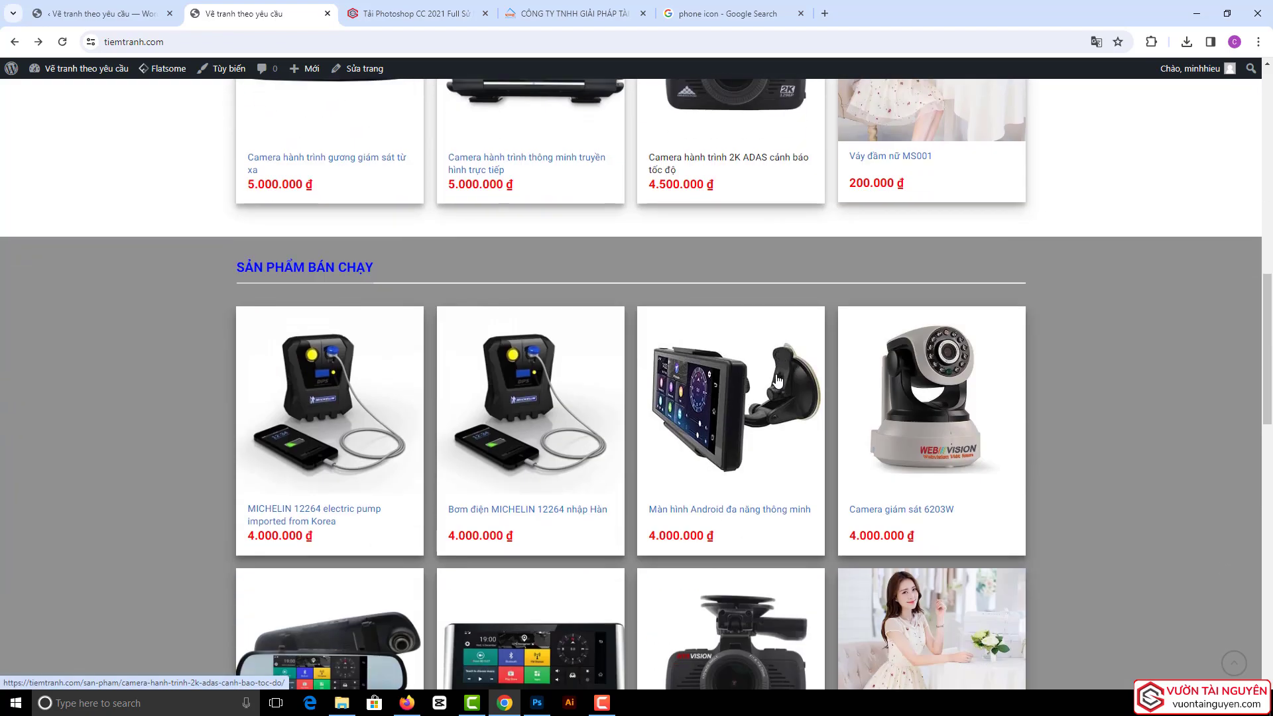
pyautogui.scroll(-2, 716, 381)
pyautogui.scroll(-2, 714, 381)
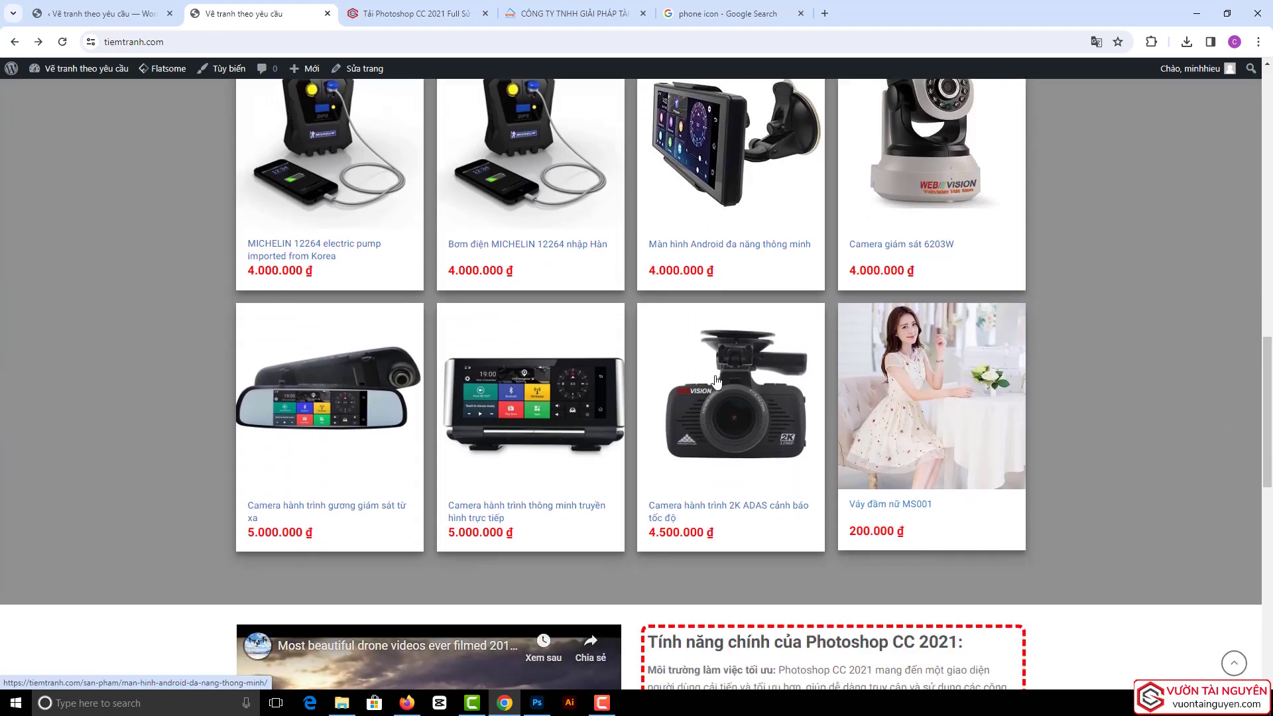
pyautogui.scroll(2, 715, 381)
pyautogui.scroll(-3, 715, 381)
# - Examine Flatsome's advanced options for 404 Page, WooCommerce and Google APIs, including the Google Maps API field
pyautogui.click(162, 18)
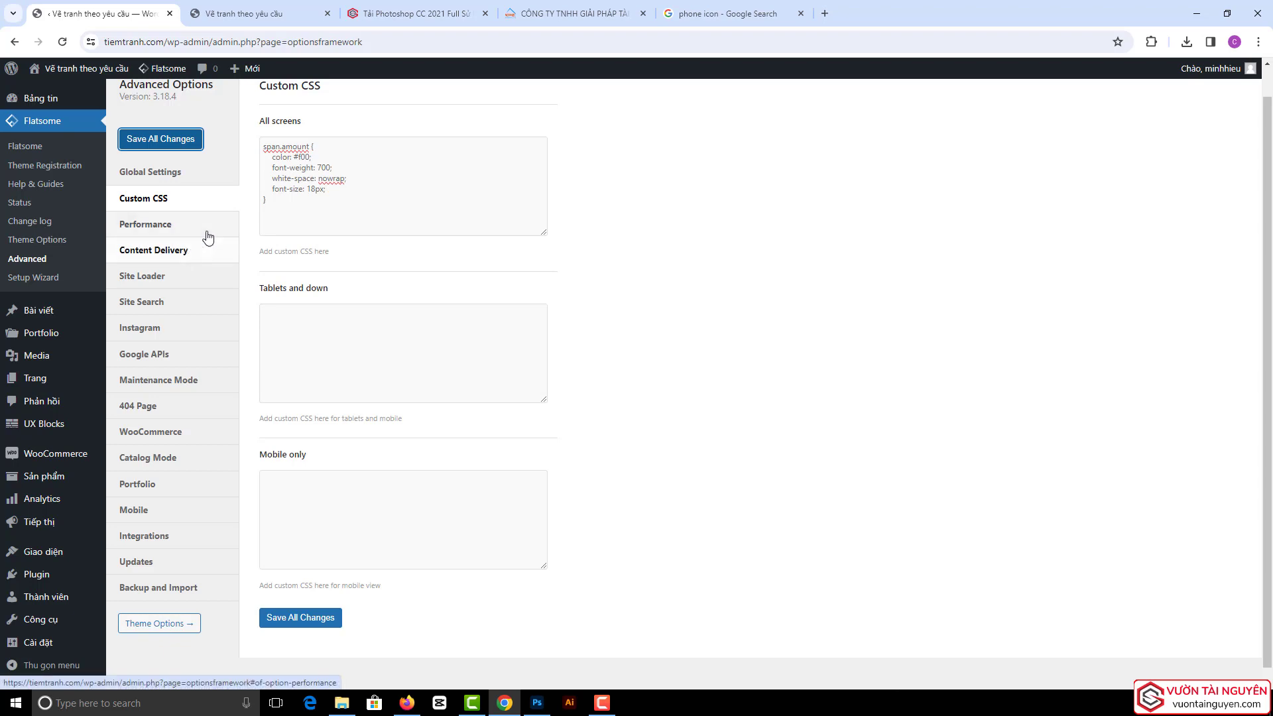
pyautogui.click(207, 356)
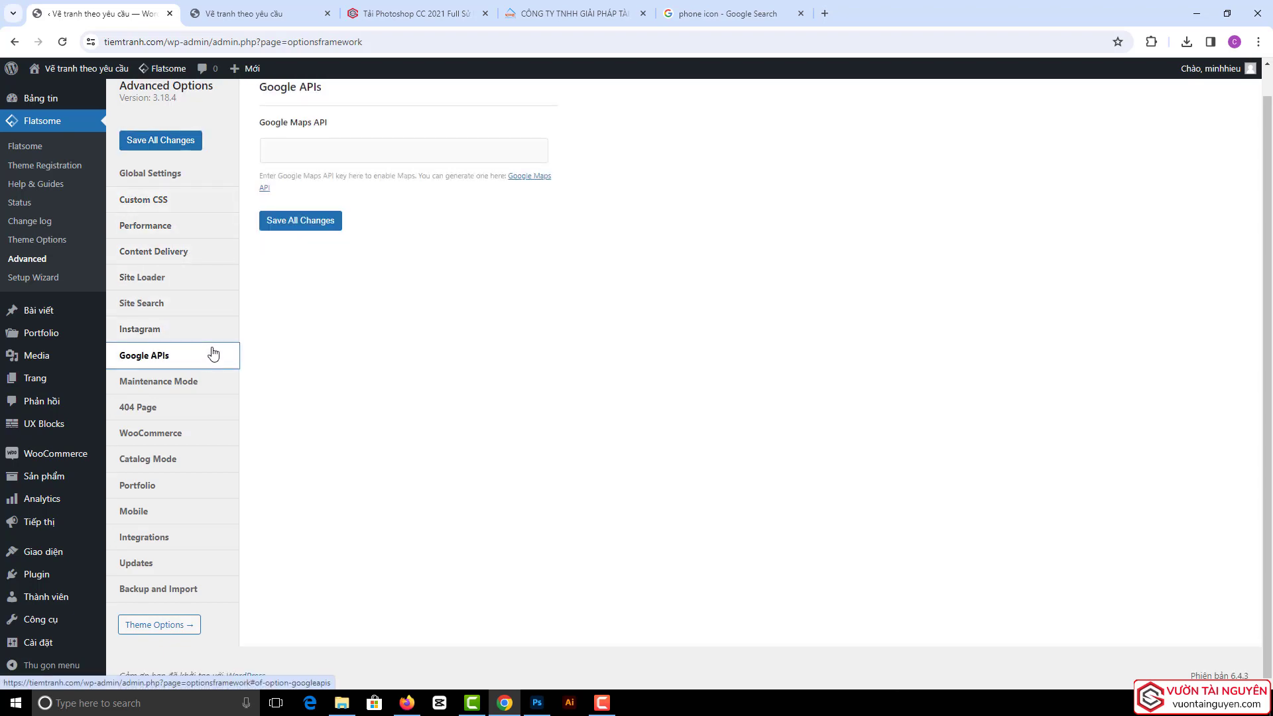
pyautogui.click(198, 409)
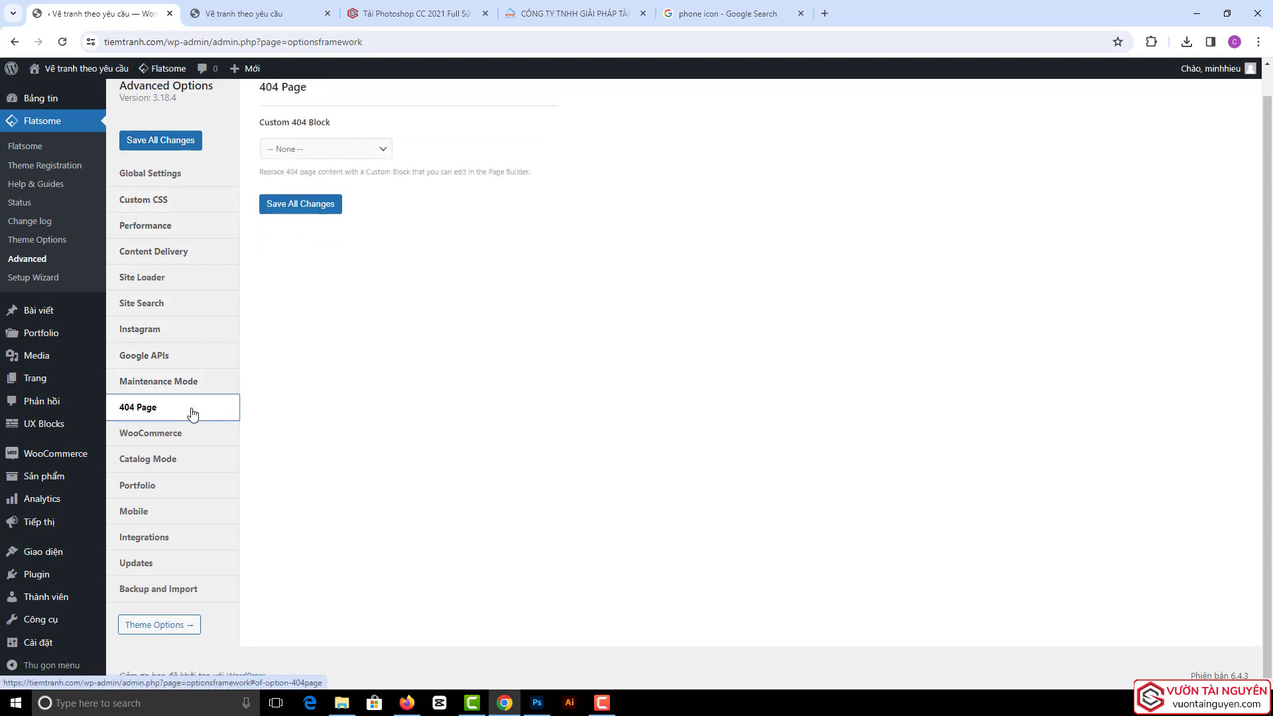
pyautogui.click(192, 434)
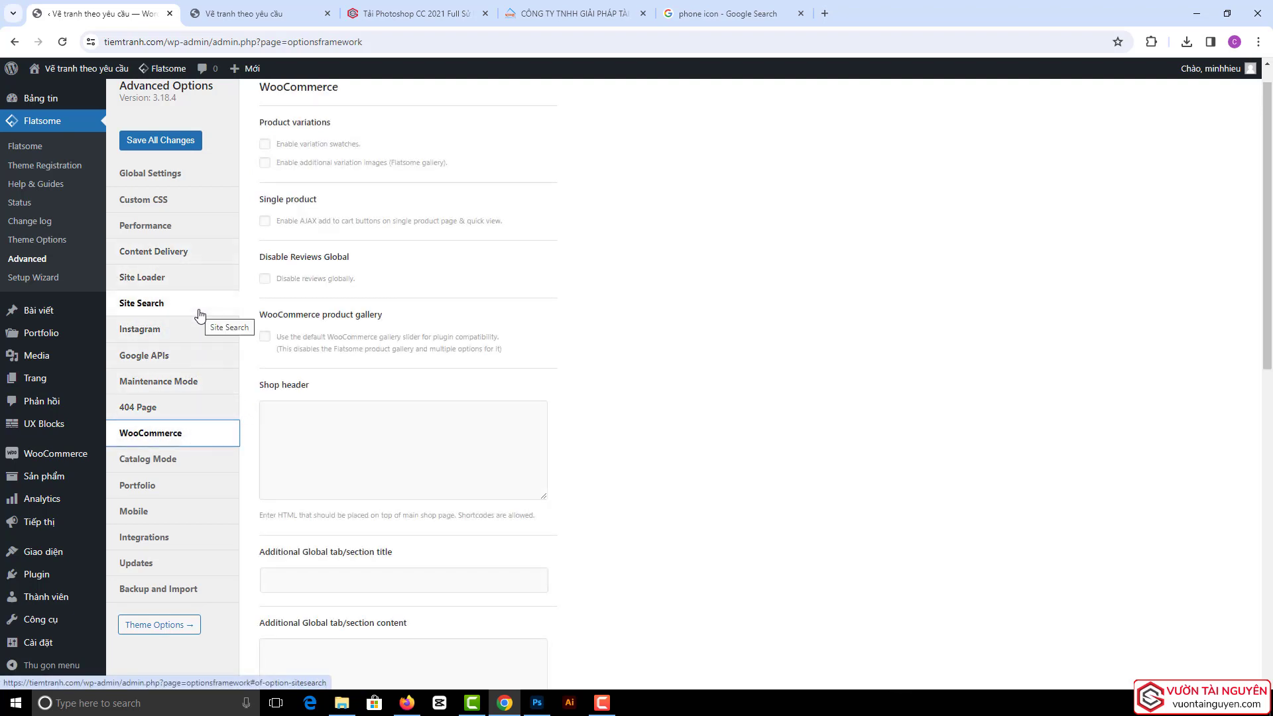
pyautogui.click(200, 355)
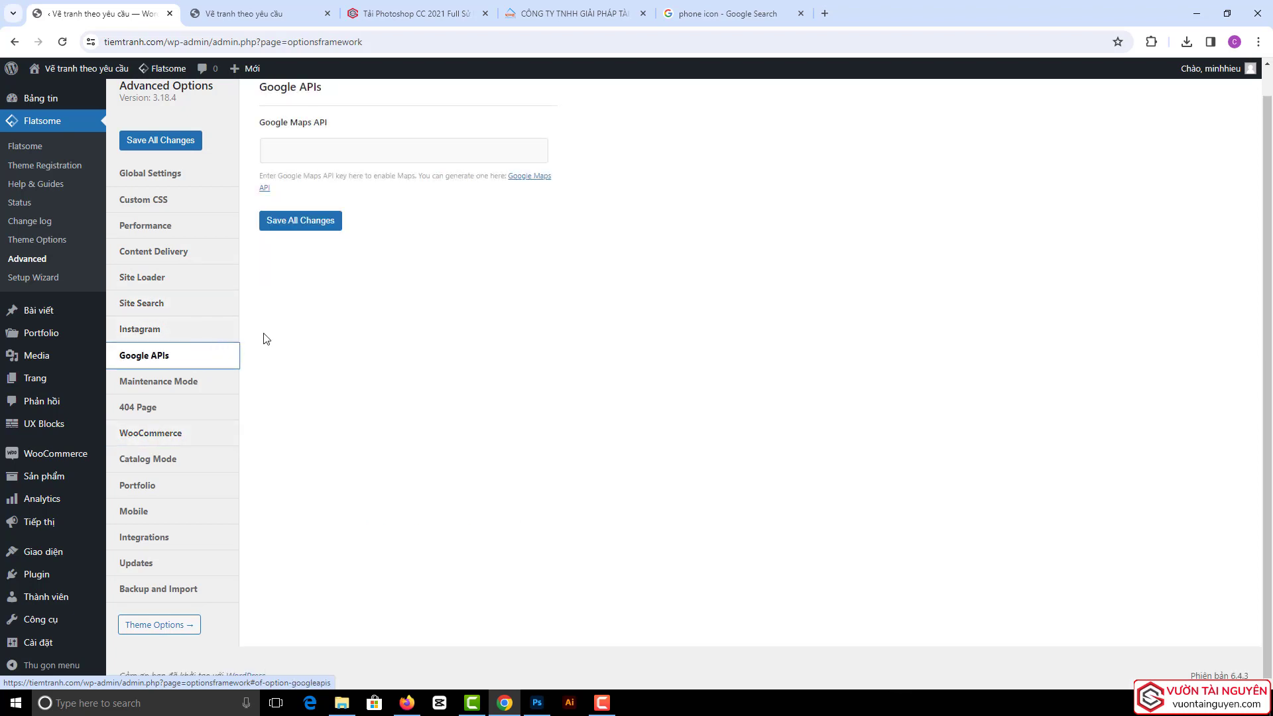
pyautogui.click(325, 143)
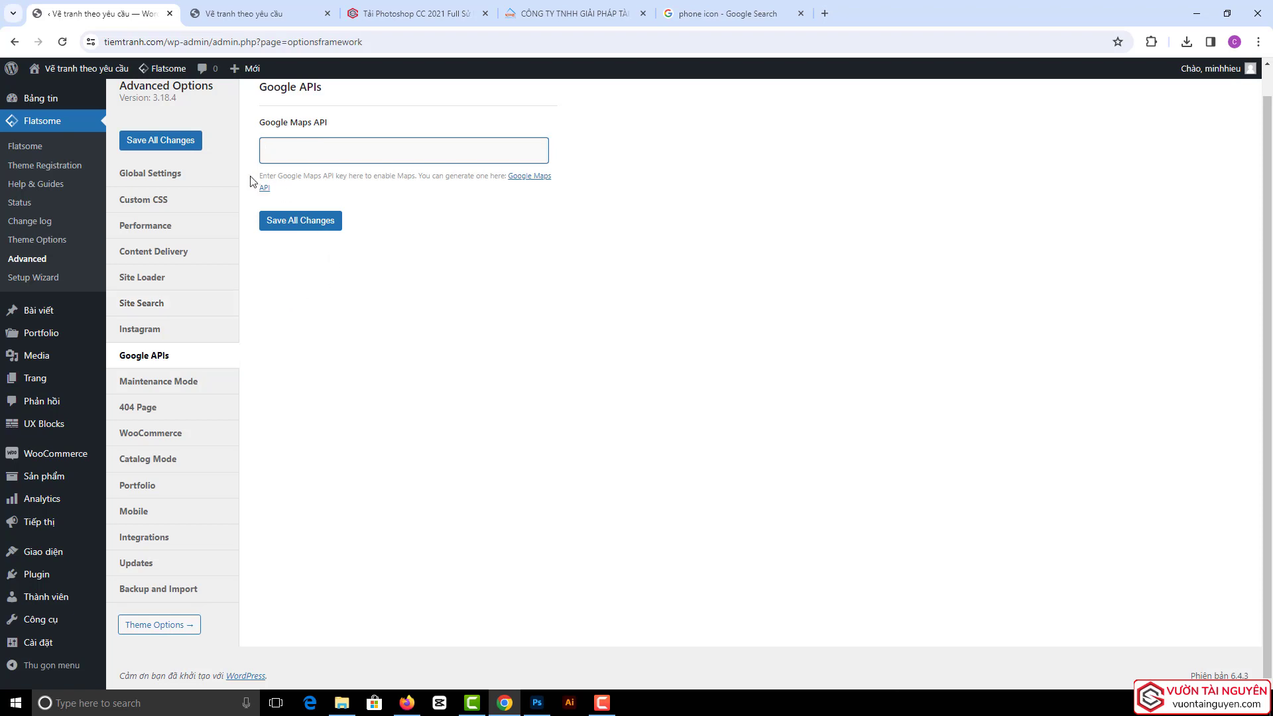